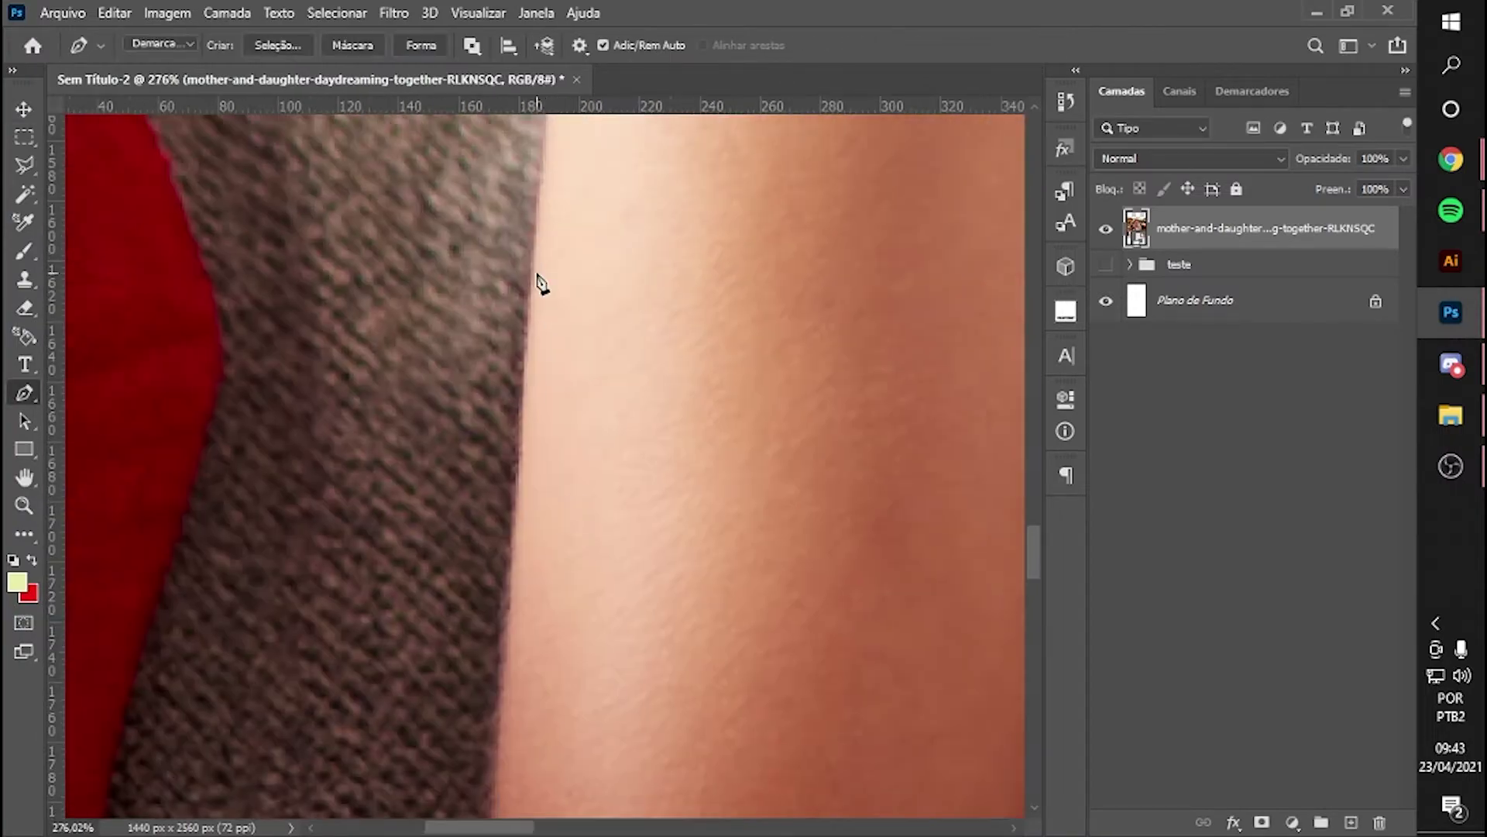
- Pen-trace the outline around the girl's hair and red bow
{"action": "scroll", "coordinate": [504, 525], "scroll_direction": "up", "scroll_amount": 8}
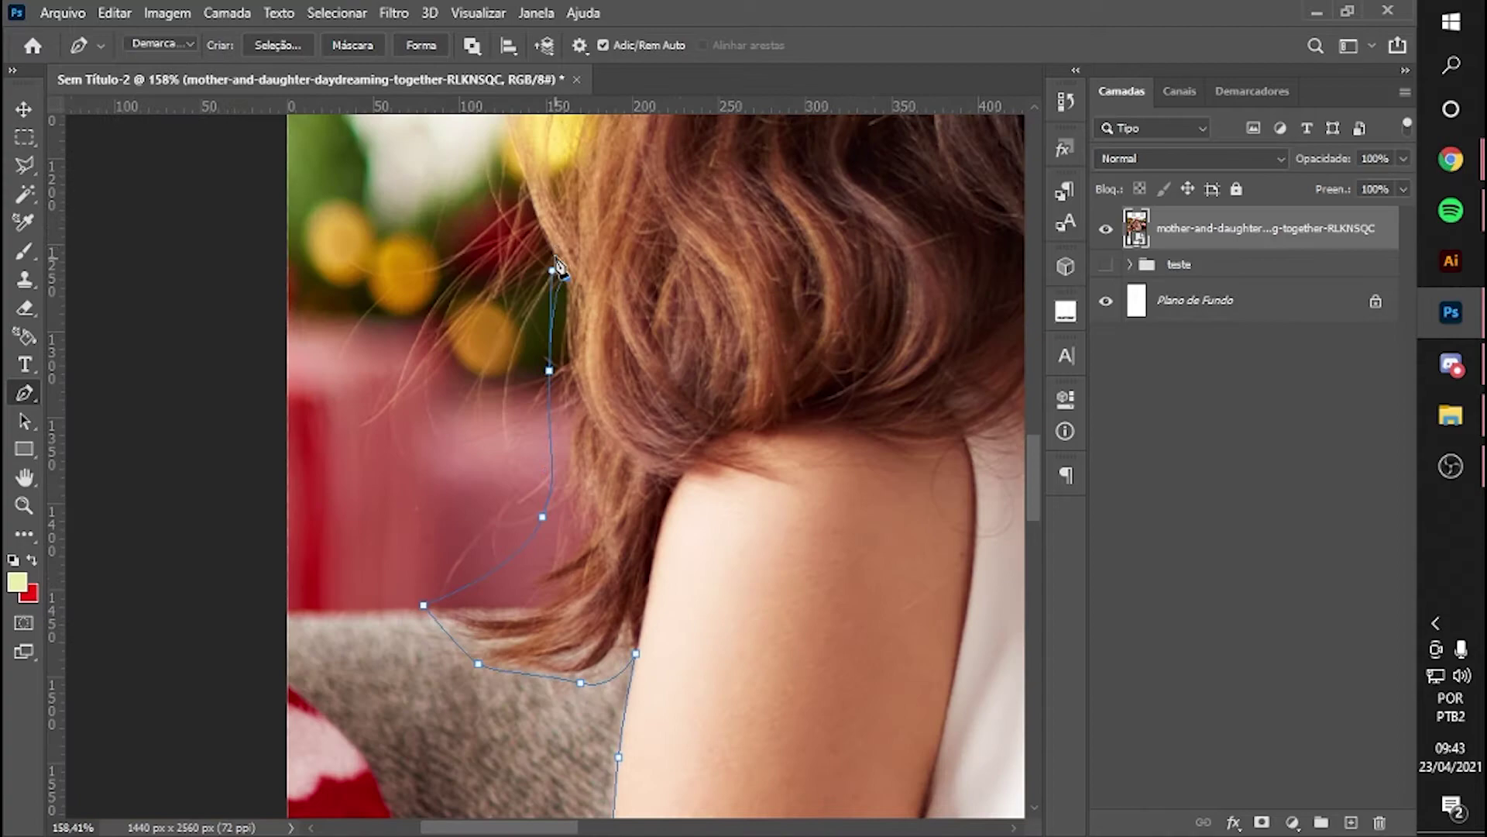
{"action": "scroll", "coordinate": [601, 569], "scroll_direction": "up", "scroll_amount": 6}
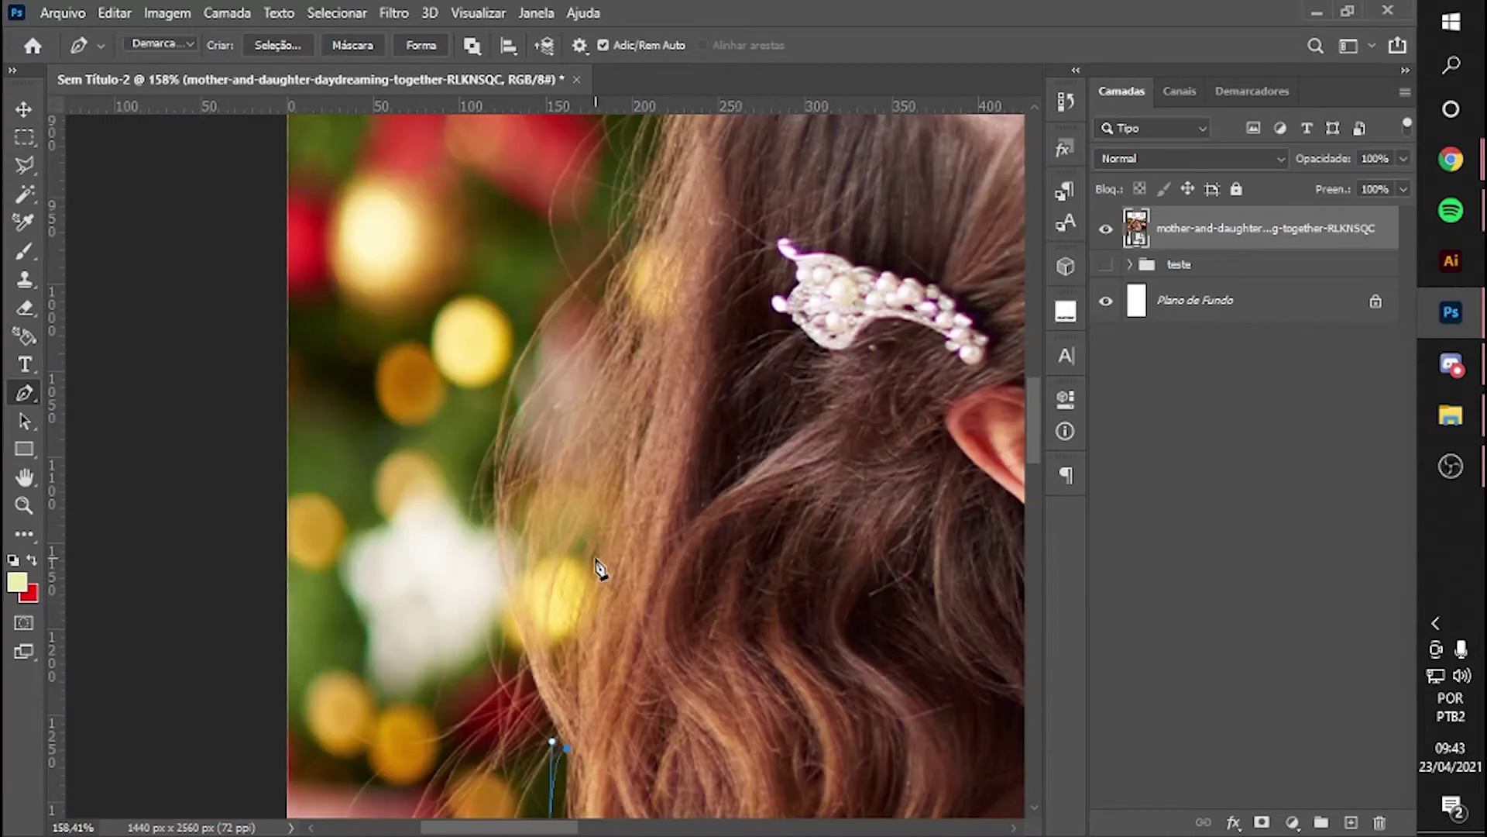
{"action": "scroll", "coordinate": [679, 318], "scroll_direction": "up", "scroll_amount": 4}
{"action": "scroll", "coordinate": [369, 468], "scroll_direction": "right", "scroll_amount": 4}
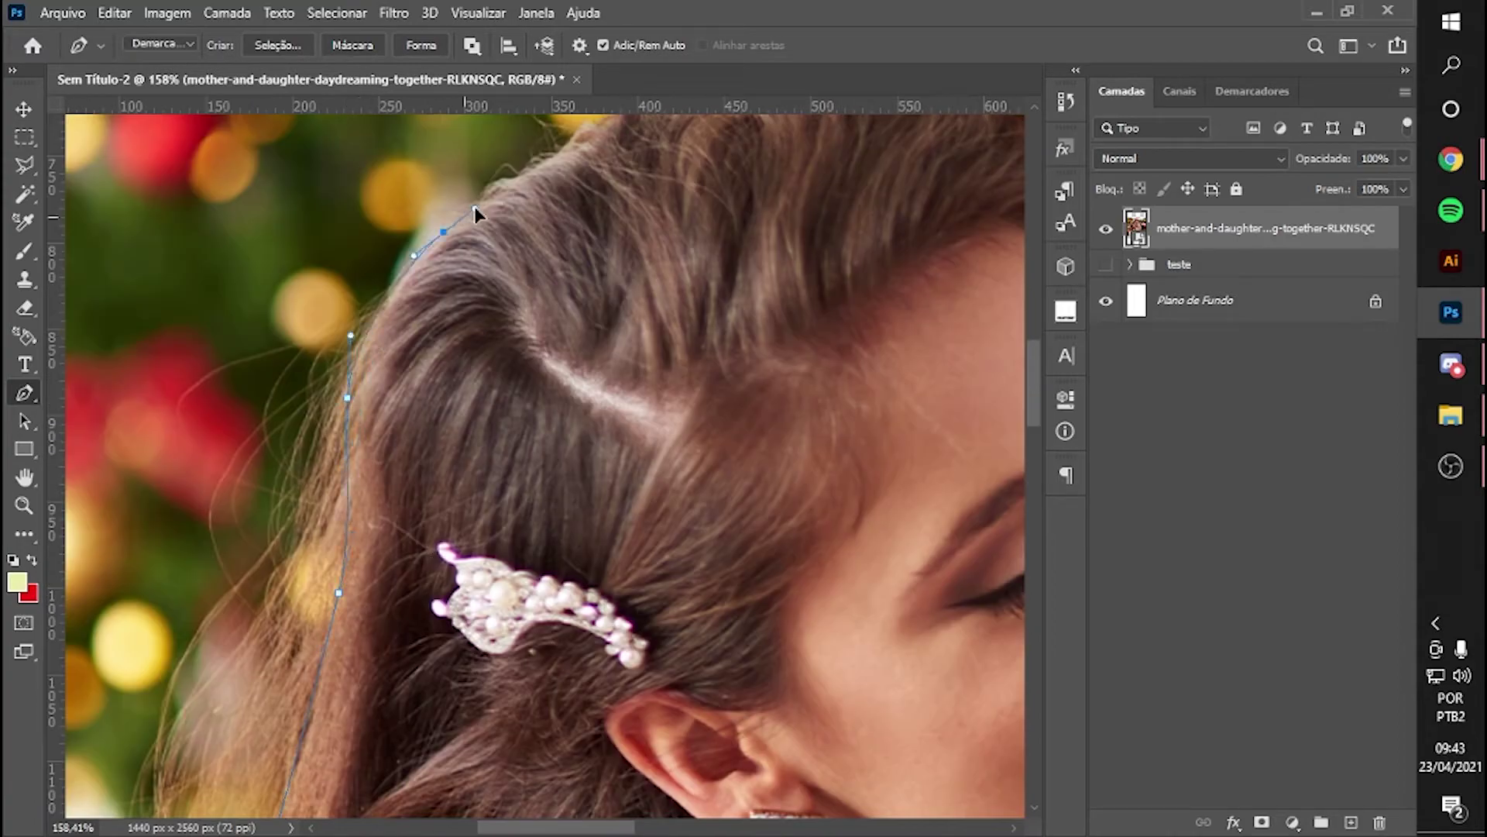
{"action": "left_click_drag", "start_coordinate": [570, 167], "coordinate": [450, 463]}
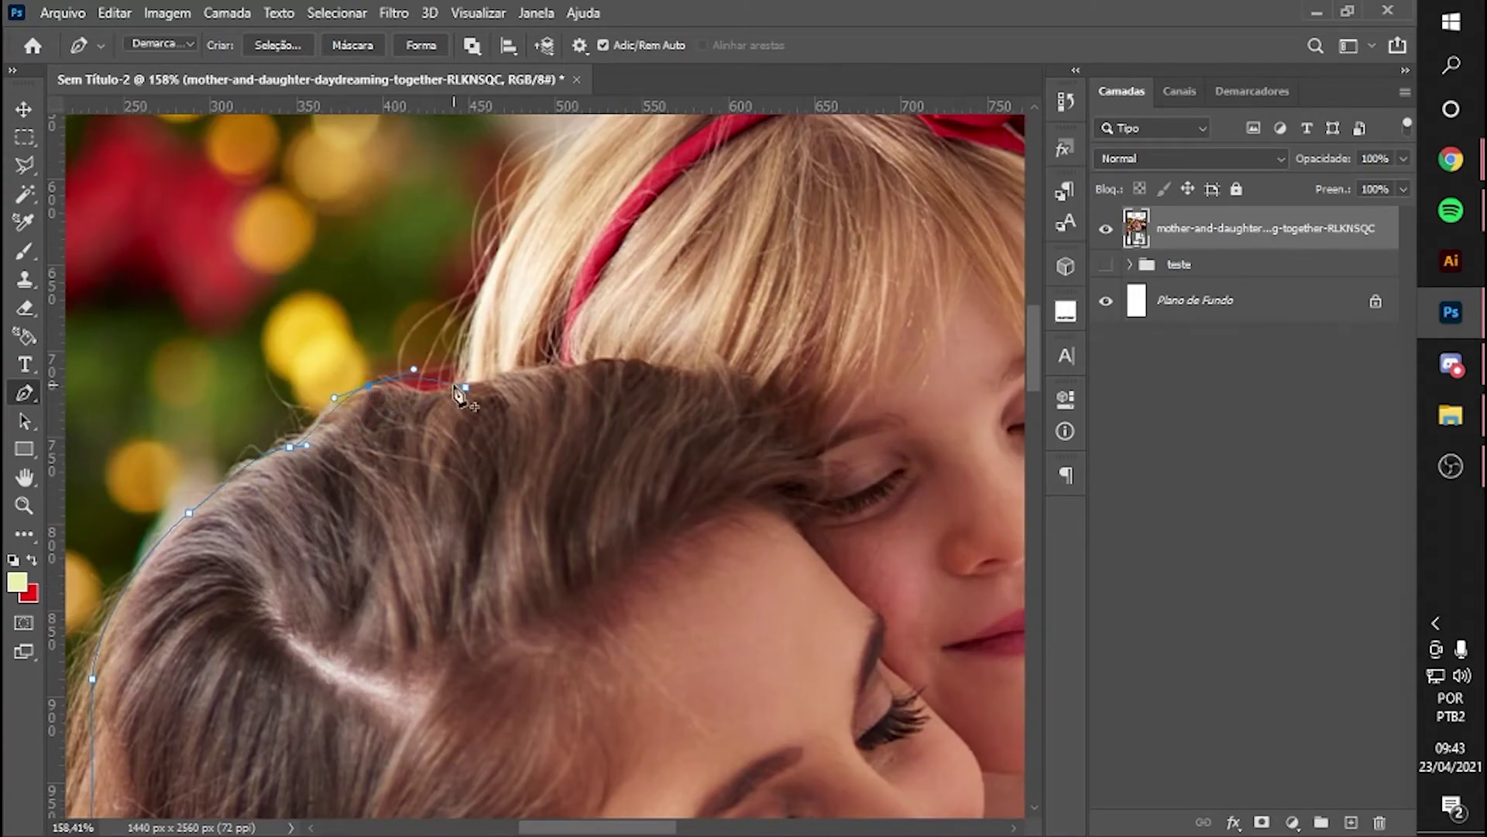
{"action": "scroll", "coordinate": [532, 372], "scroll_direction": "up", "scroll_amount": 4}
{"action": "left_click", "coordinate": [648, 314]}
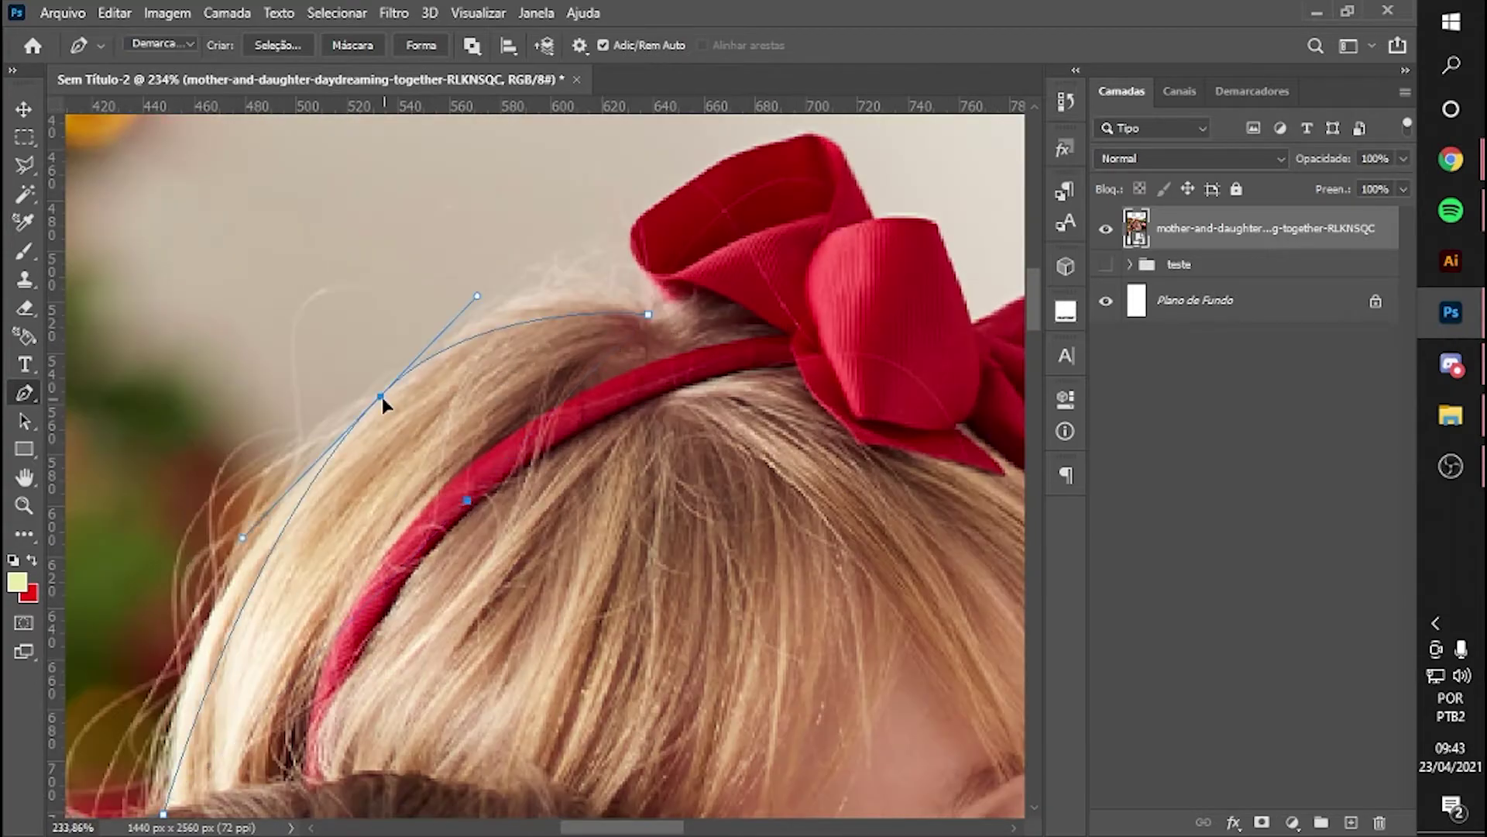
{"action": "left_click", "coordinate": [665, 303]}
{"action": "scroll", "coordinate": [665, 303], "scroll_direction": "up", "scroll_amount": 3}
{"action": "left_click_drag", "start_coordinate": [614, 297], "coordinate": [617, 271]}
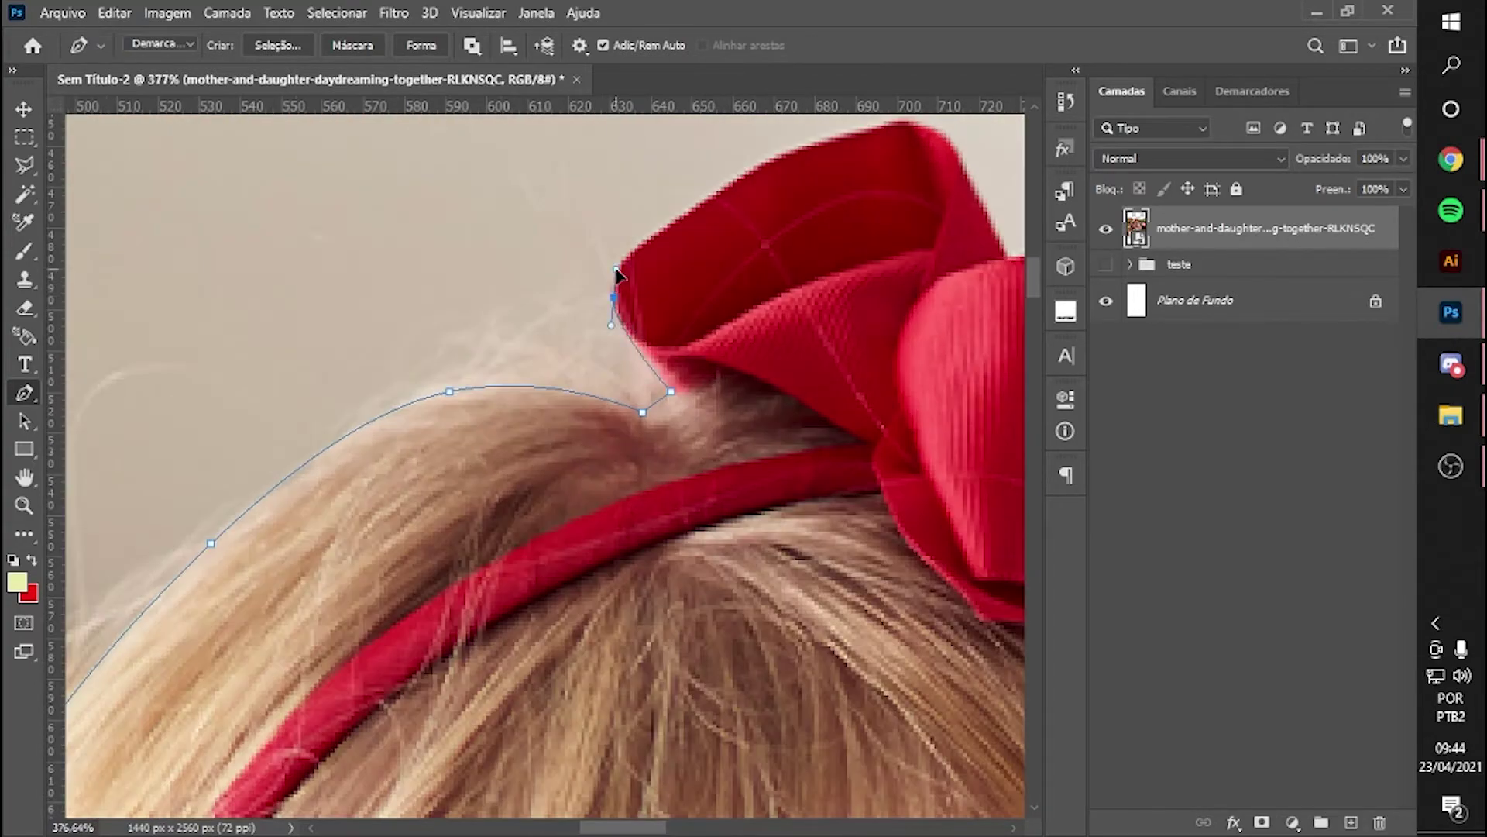
{"action": "left_click_drag", "start_coordinate": [892, 138], "coordinate": [397, 326]}
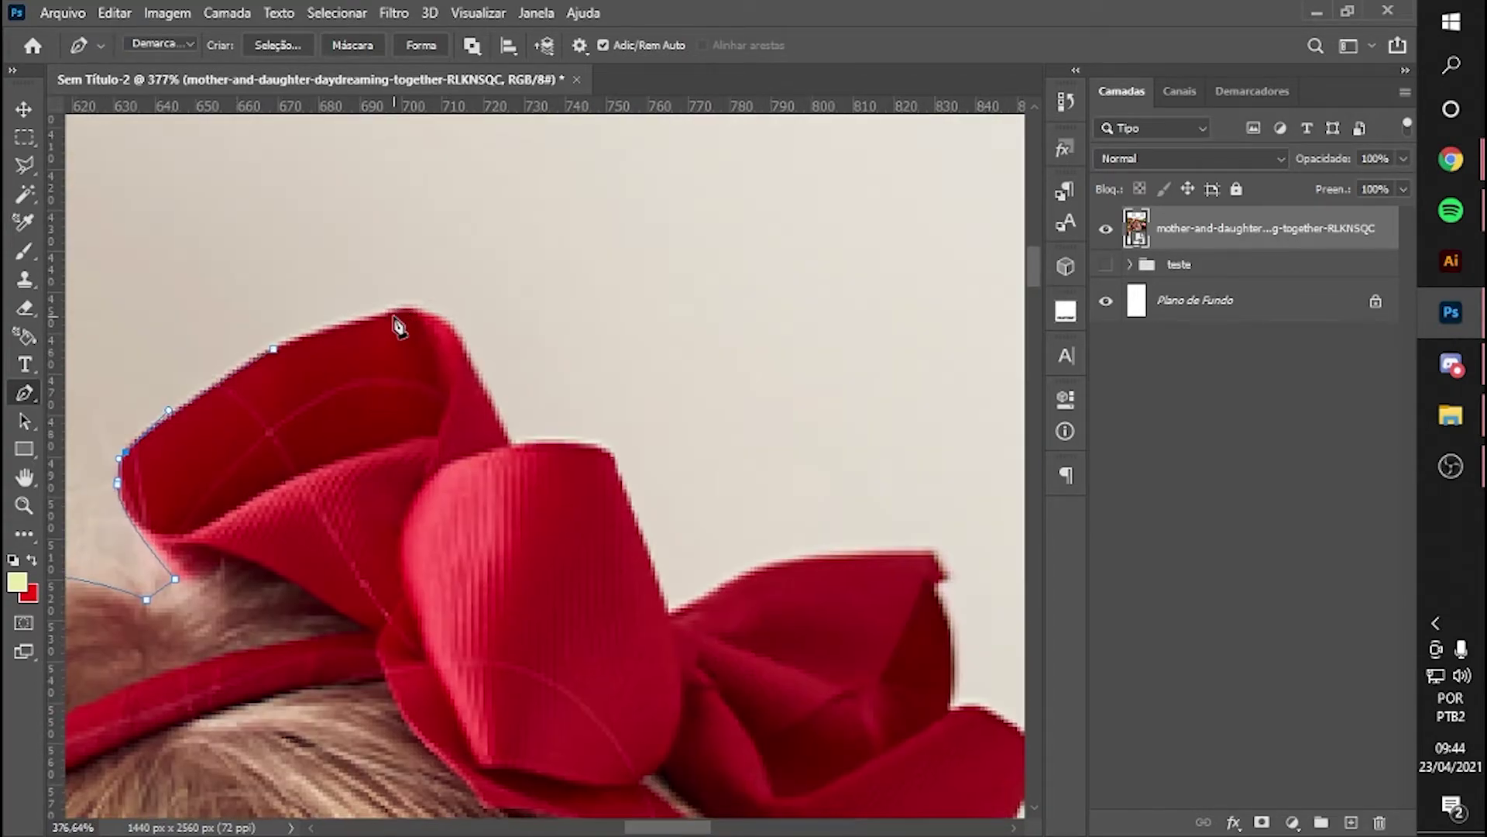
{"action": "scroll", "coordinate": [535, 441], "scroll_direction": "down", "scroll_amount": 3}
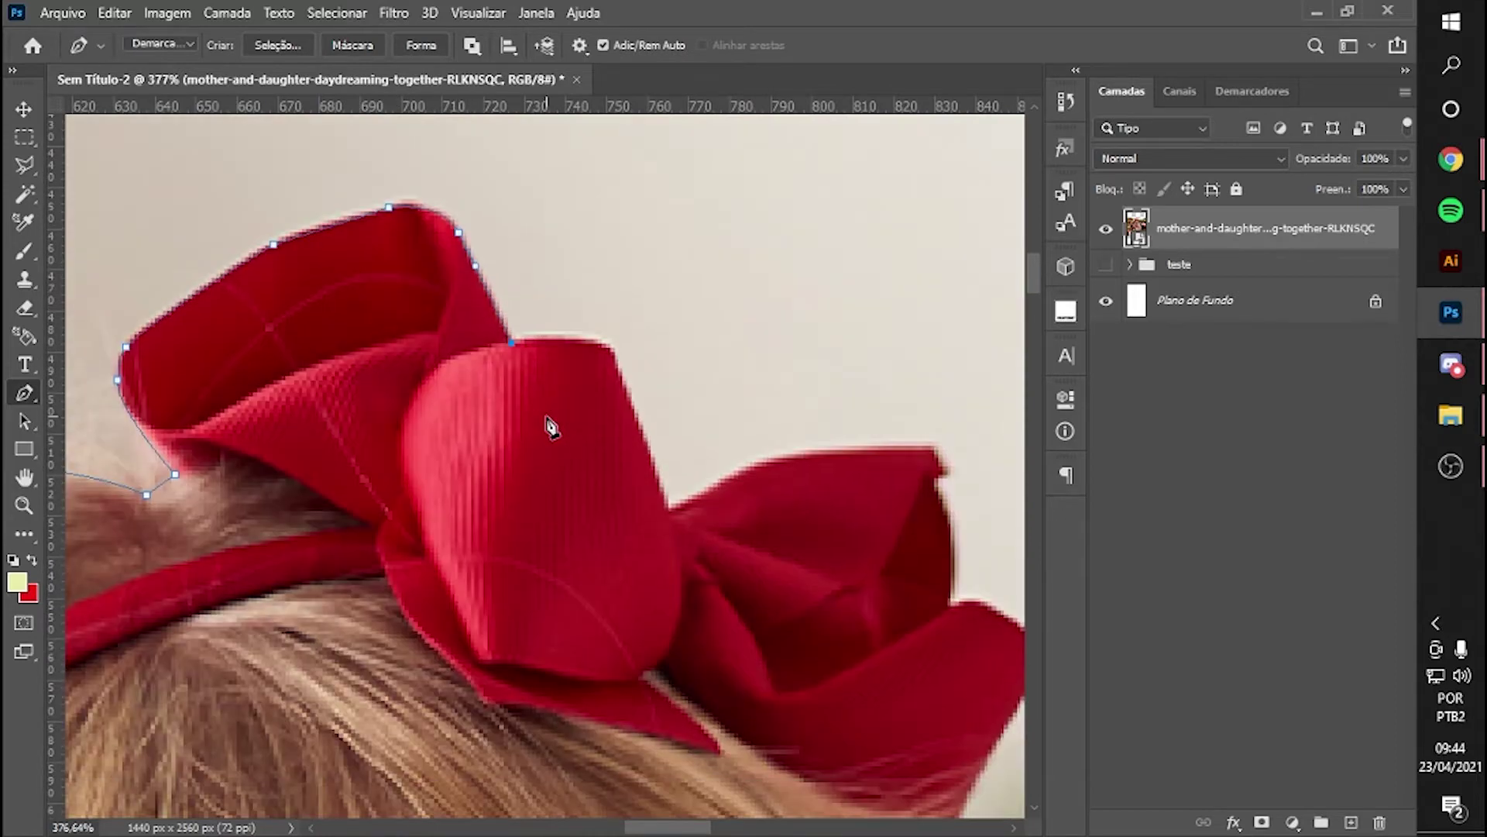
{"action": "scroll", "coordinate": [550, 426], "scroll_direction": "down", "scroll_amount": 1}
{"action": "scroll", "coordinate": [631, 337], "scroll_direction": "up", "scroll_amount": 2}
{"action": "left_click_drag", "start_coordinate": [624, 353], "coordinate": [640, 411]}
{"action": "left_click", "coordinate": [672, 511]}
- Continue the path down the hair and arms, close it, and mask the figures
{"action": "scroll", "coordinate": [658, 382], "scroll_direction": "up", "scroll_amount": 1}
{"action": "scroll", "coordinate": [835, 372], "scroll_direction": "down", "scroll_amount": 1}
{"action": "scroll", "coordinate": [720, 597], "scroll_direction": "down", "scroll_amount": 2}
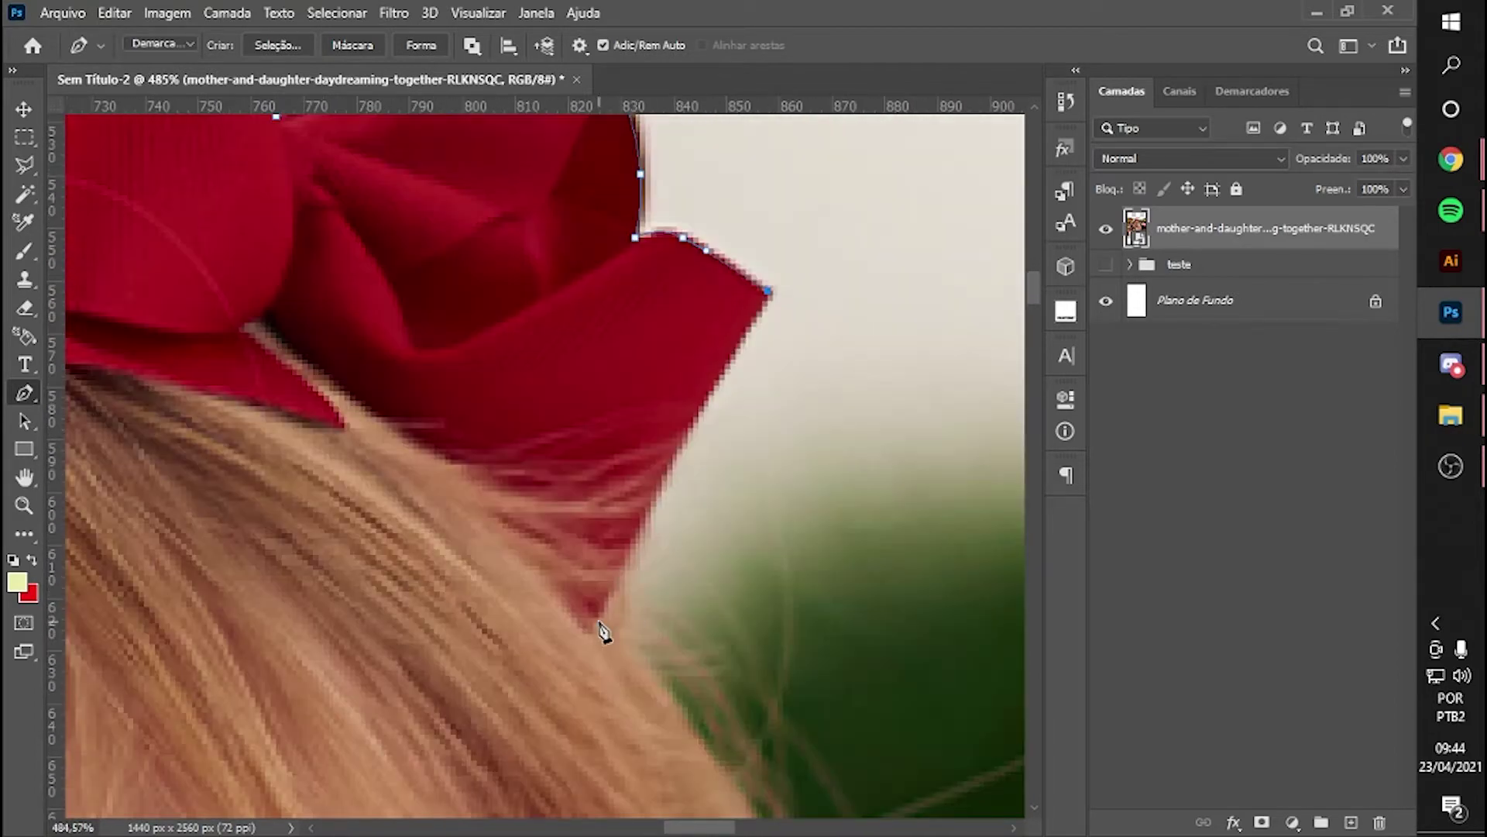
{"action": "scroll", "coordinate": [724, 259], "scroll_direction": "down", "scroll_amount": 3}
{"action": "scroll", "coordinate": [557, 328], "scroll_direction": "up", "scroll_amount": 3}
{"action": "left_click_drag", "start_coordinate": [550, 305], "coordinate": [553, 315]}
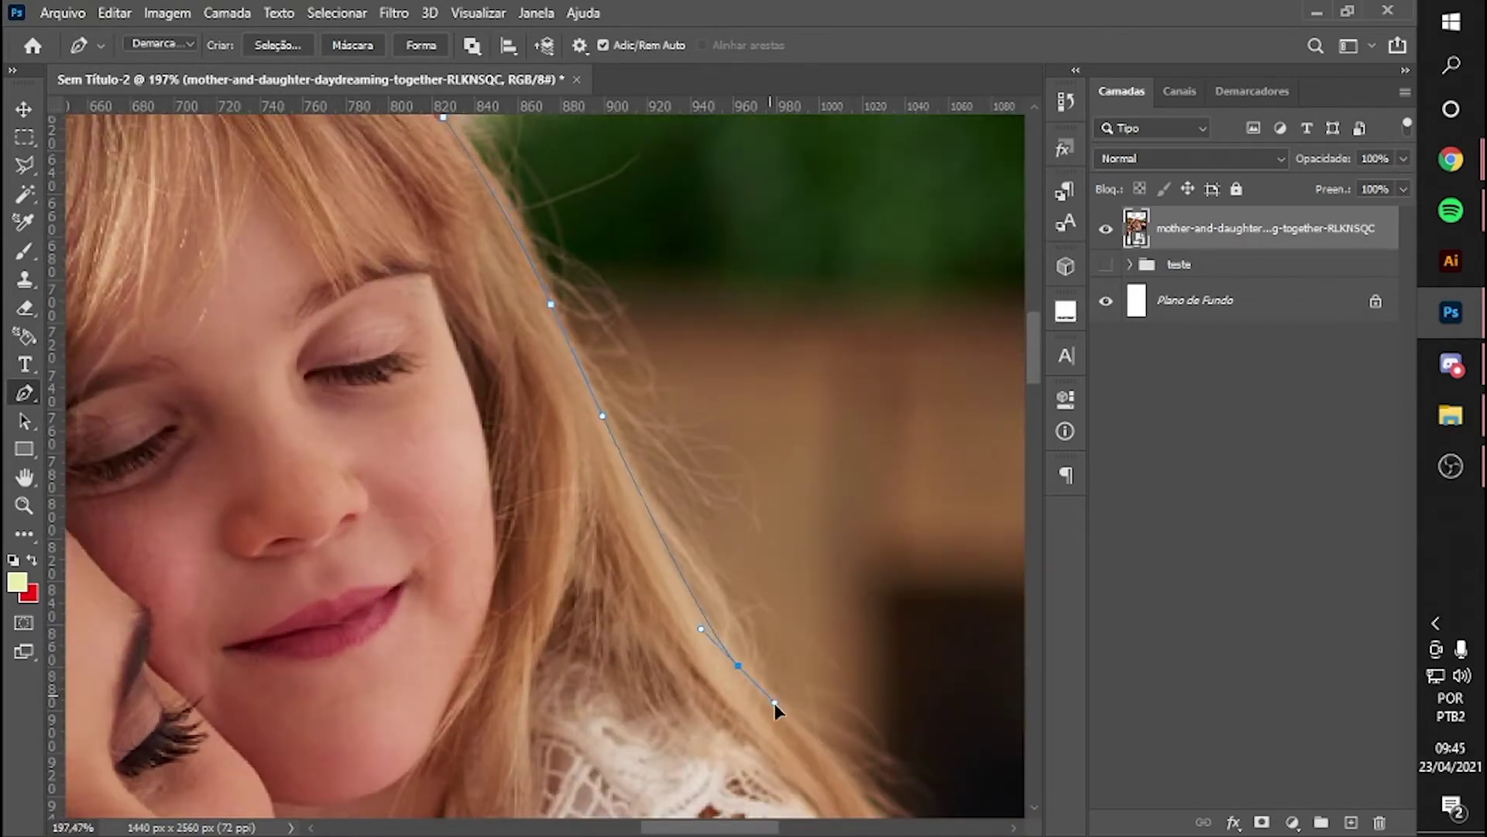
{"action": "left_click_drag", "start_coordinate": [875, 820], "coordinate": [724, 410]}
{"action": "left_click_drag", "start_coordinate": [781, 626], "coordinate": [792, 727]}
{"action": "scroll", "coordinate": [792, 727], "scroll_direction": "down", "scroll_amount": 3}
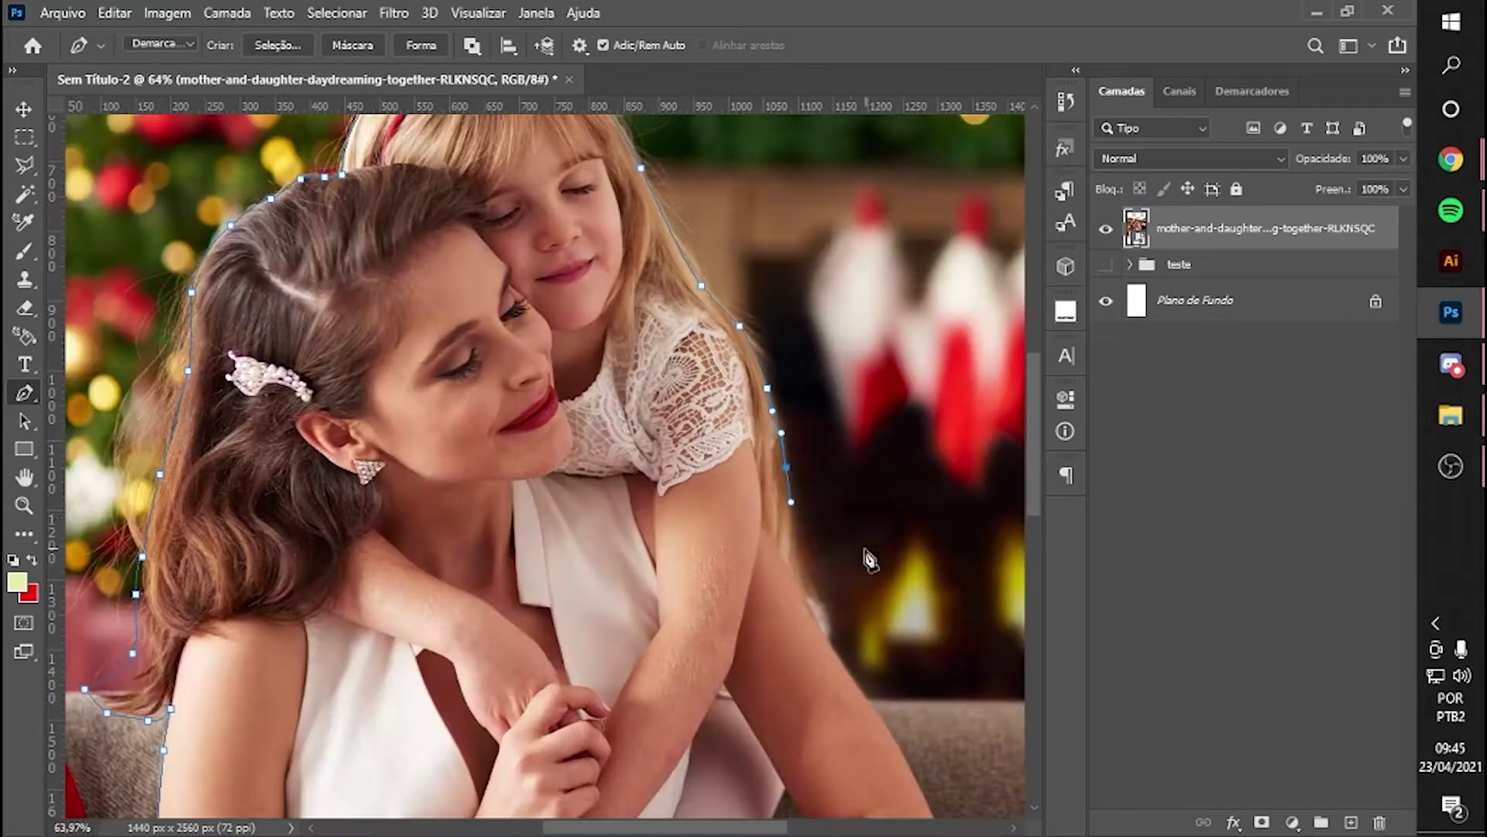
{"action": "scroll", "coordinate": [682, 465], "scroll_direction": "up", "scroll_amount": 2}
{"action": "scroll", "coordinate": [695, 465], "scroll_direction": "up", "scroll_amount": 2}
{"action": "scroll", "coordinate": [757, 694], "scroll_direction": "up", "scroll_amount": 2}
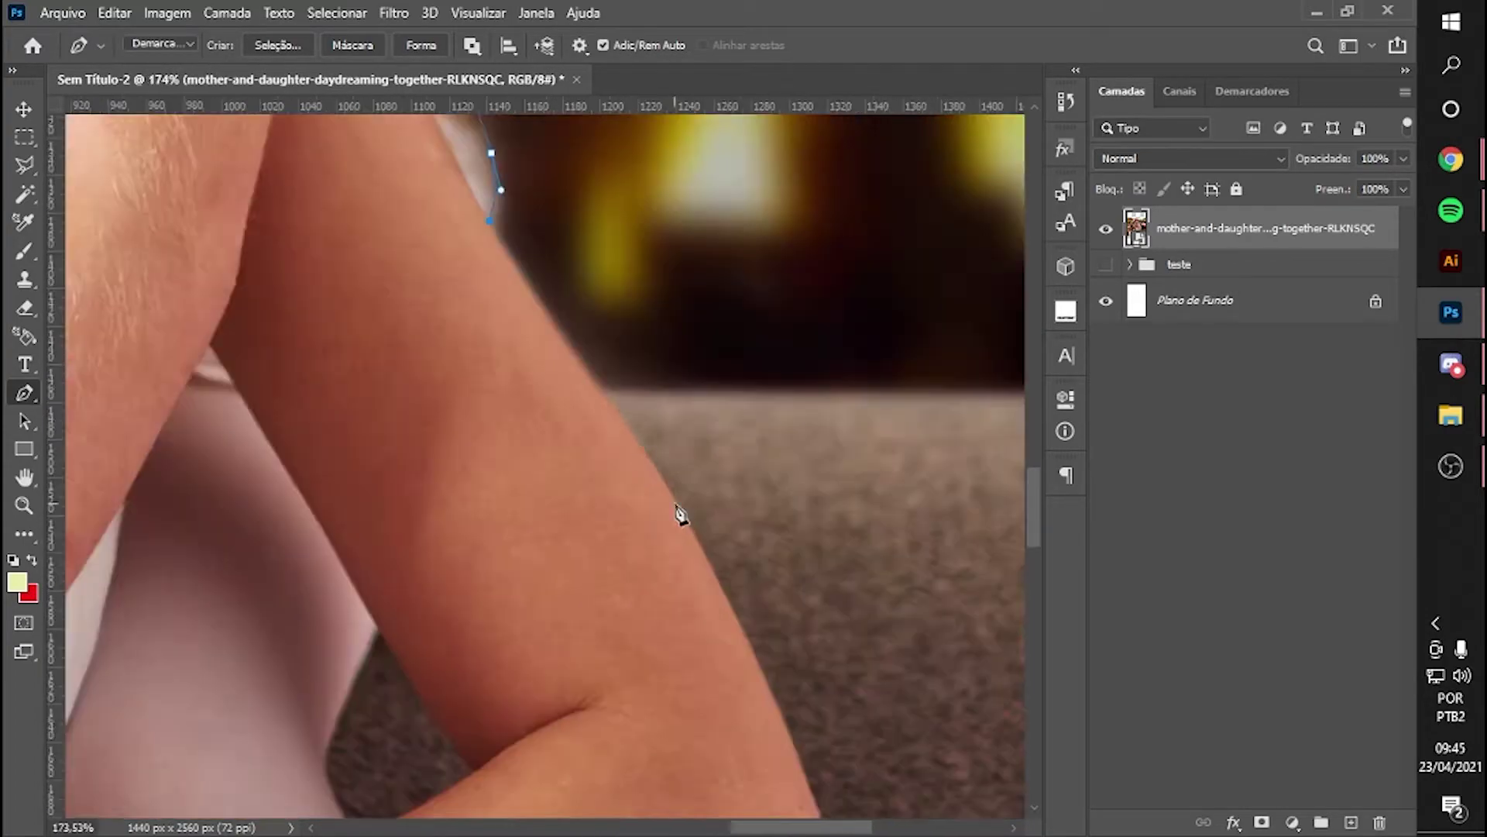
{"action": "left_click", "coordinate": [691, 747]}
{"action": "scroll", "coordinate": [920, 584], "scroll_direction": "down", "scroll_amount": 5}
{"action": "scroll", "coordinate": [914, 732], "scroll_direction": "down", "scroll_amount": 1}
{"action": "left_click", "coordinate": [914, 731]}
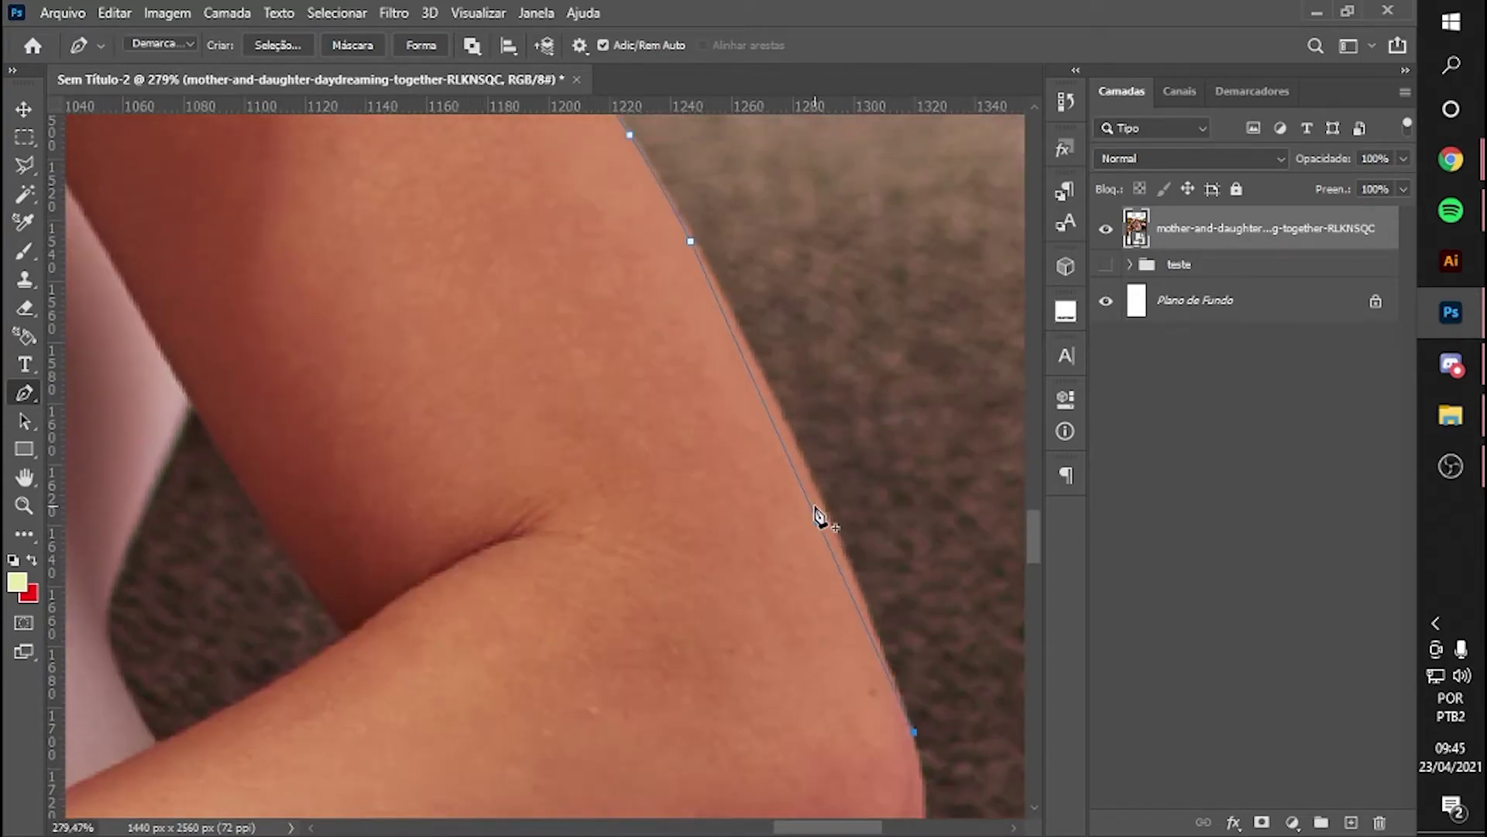
{"action": "scroll", "coordinate": [925, 663], "scroll_direction": "down", "scroll_amount": 5}
{"action": "left_click_drag", "start_coordinate": [920, 534], "coordinate": [917, 568]}
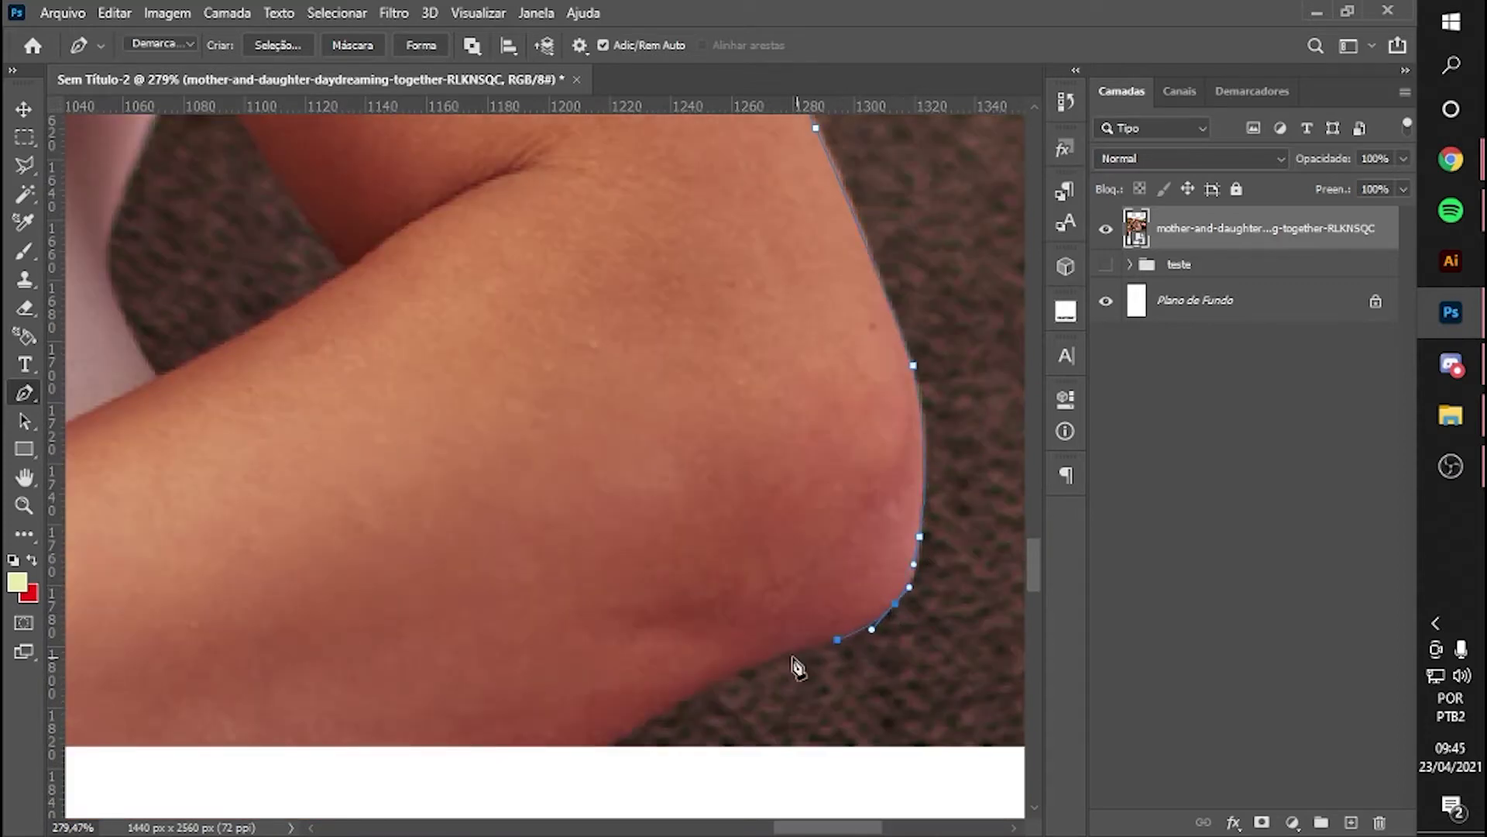
{"action": "scroll", "coordinate": [797, 667], "scroll_direction": "down", "scroll_amount": 3}
{"action": "scroll", "coordinate": [847, 664], "scroll_direction": "down", "scroll_amount": 3}
{"action": "left_click", "coordinate": [389, 691]}
- Outline the background gap between the arms and delete it from the cut-out
{"action": "scroll", "coordinate": [930, 598], "scroll_direction": "down", "scroll_amount": 1}
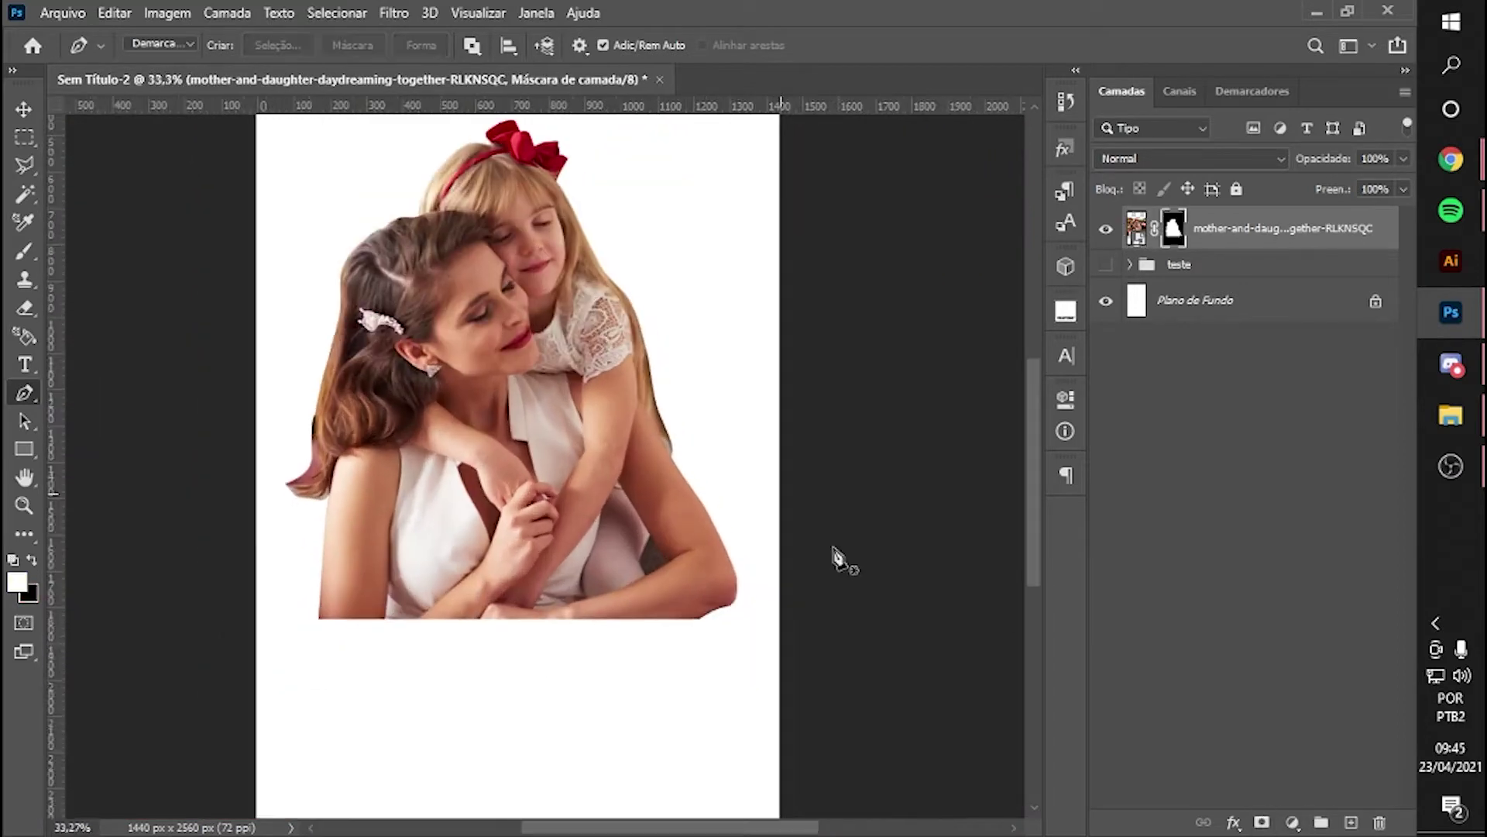
{"action": "scroll", "coordinate": [837, 558], "scroll_direction": "up", "scroll_amount": 3}
{"action": "scroll", "coordinate": [597, 521], "scroll_direction": "up", "scroll_amount": 5}
{"action": "left_click", "coordinate": [690, 498]}
{"action": "scroll", "coordinate": [690, 499], "scroll_direction": "down", "scroll_amount": 2}
{"action": "left_click_drag", "start_coordinate": [607, 561], "coordinate": [607, 593]}
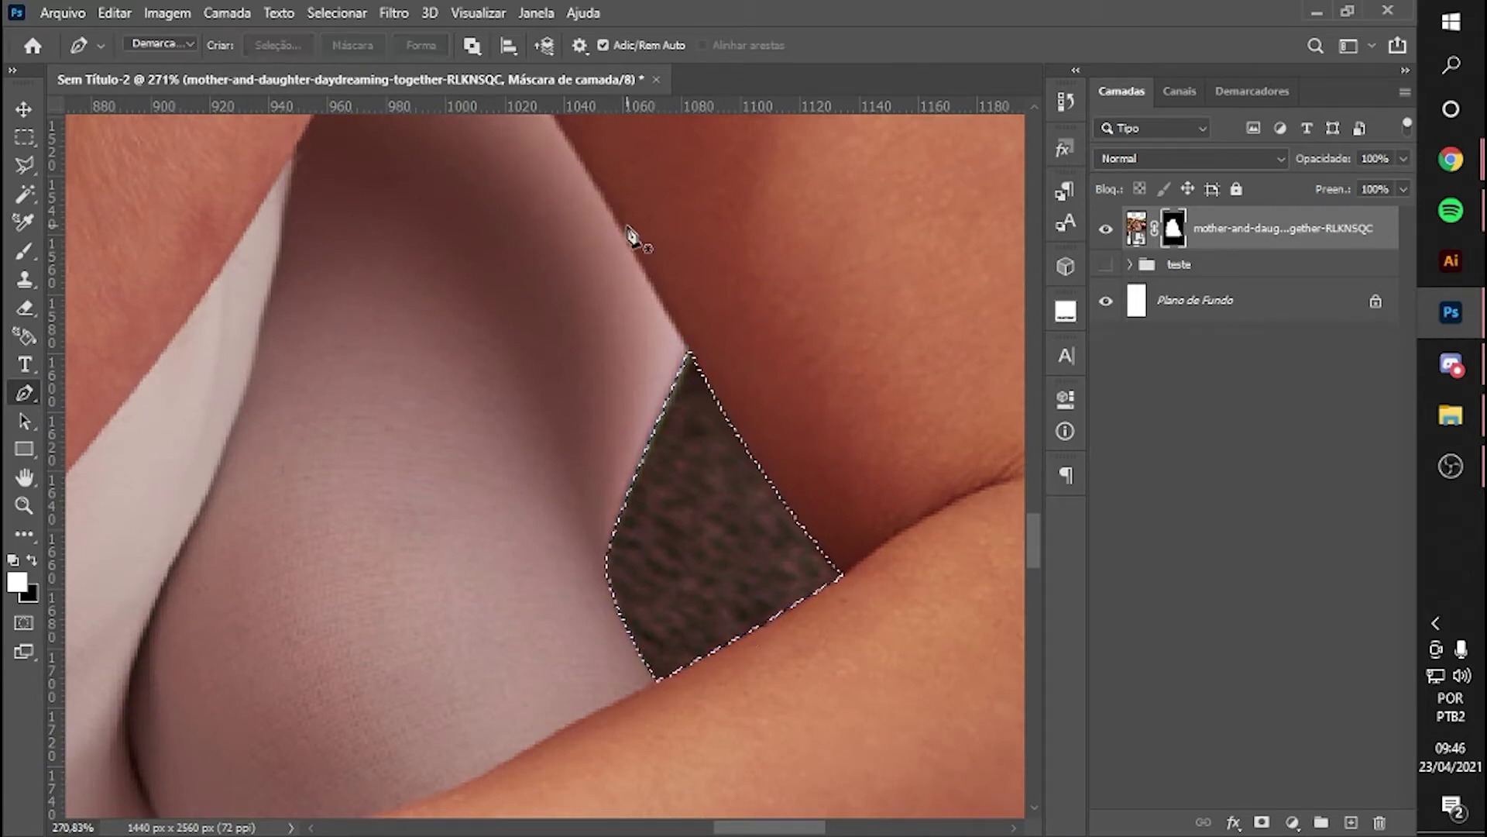
{"action": "key", "text": "Delete"}
- Pen-trace a new path along the arm's outer edge for cleanup
{"action": "scroll", "coordinate": [697, 542], "scroll_direction": "down", "scroll_amount": 5}
{"action": "scroll", "coordinate": [505, 617], "scroll_direction": "up", "scroll_amount": 3}
{"action": "scroll", "coordinate": [488, 525], "scroll_direction": "up", "scroll_amount": 2}
{"action": "left_click", "coordinate": [525, 265]}
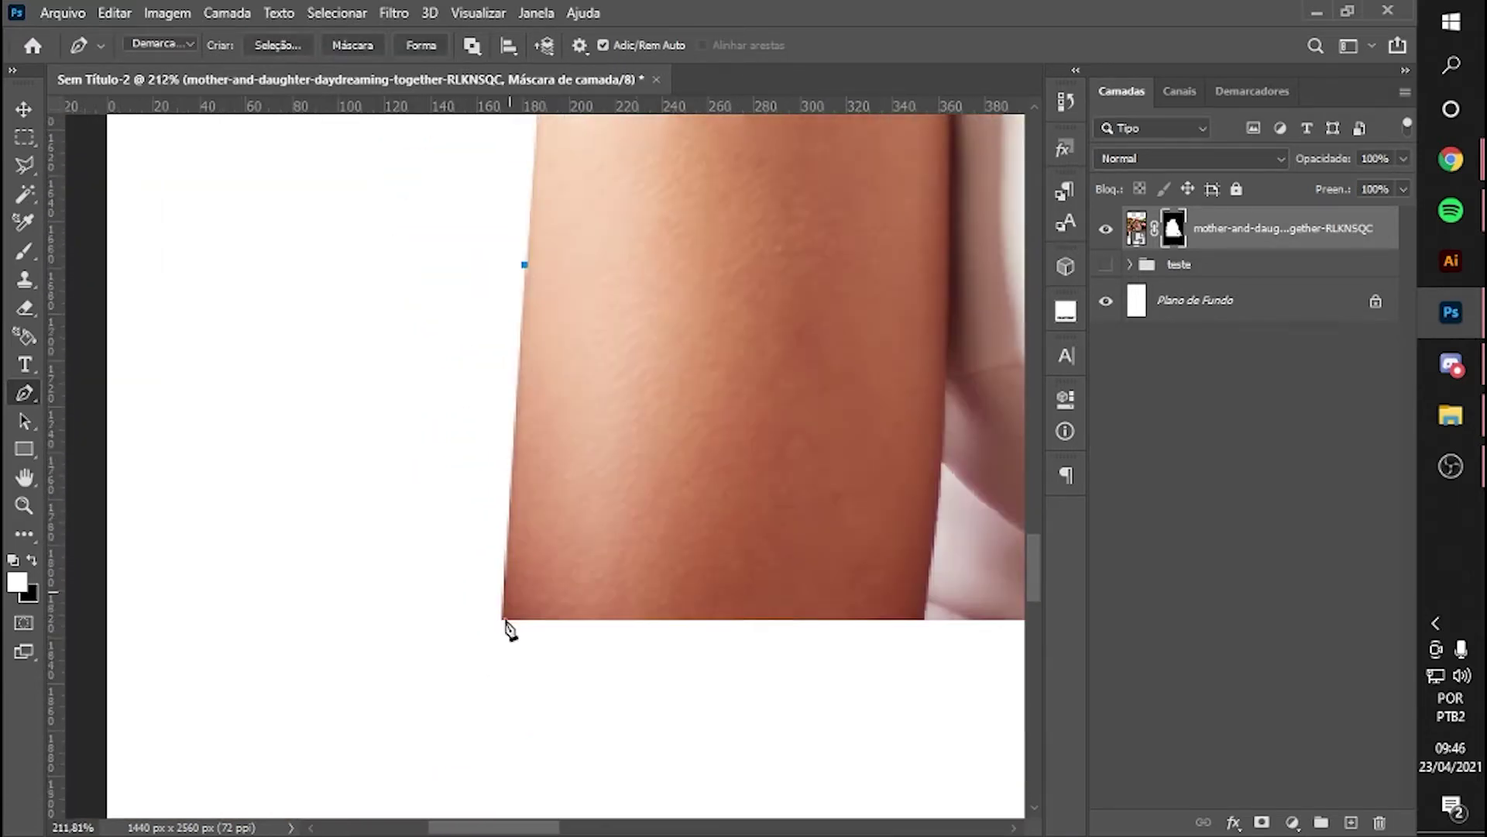
{"action": "scroll", "coordinate": [509, 630], "scroll_direction": "down", "scroll_amount": 1}
{"action": "left_click_drag", "start_coordinate": [520, 657], "coordinate": [547, 747]}
{"action": "scroll", "coordinate": [503, 464], "scroll_direction": "down", "scroll_amount": 5}
{"action": "scroll", "coordinate": [730, 531], "scroll_direction": "down", "scroll_amount": 1}
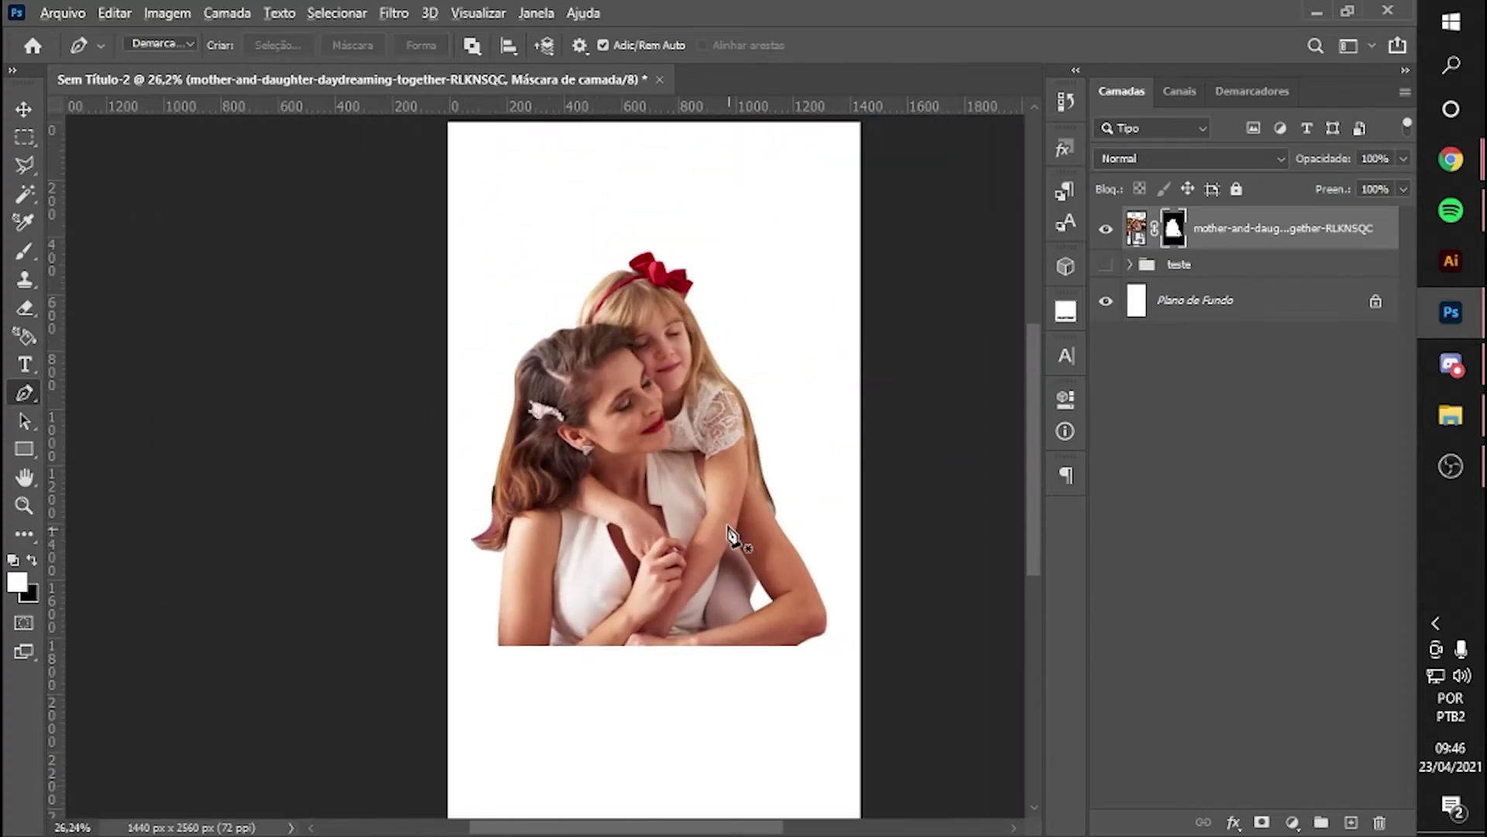
{"action": "scroll", "coordinate": [890, 737], "scroll_direction": "up", "scroll_amount": 4}
{"action": "scroll", "coordinate": [755, 688], "scroll_direction": "up", "scroll_amount": 3}
{"action": "scroll", "coordinate": [755, 688], "scroll_direction": "down", "scroll_amount": 3}
{"action": "scroll", "coordinate": [814, 465], "scroll_direction": "up", "scroll_amount": 3}
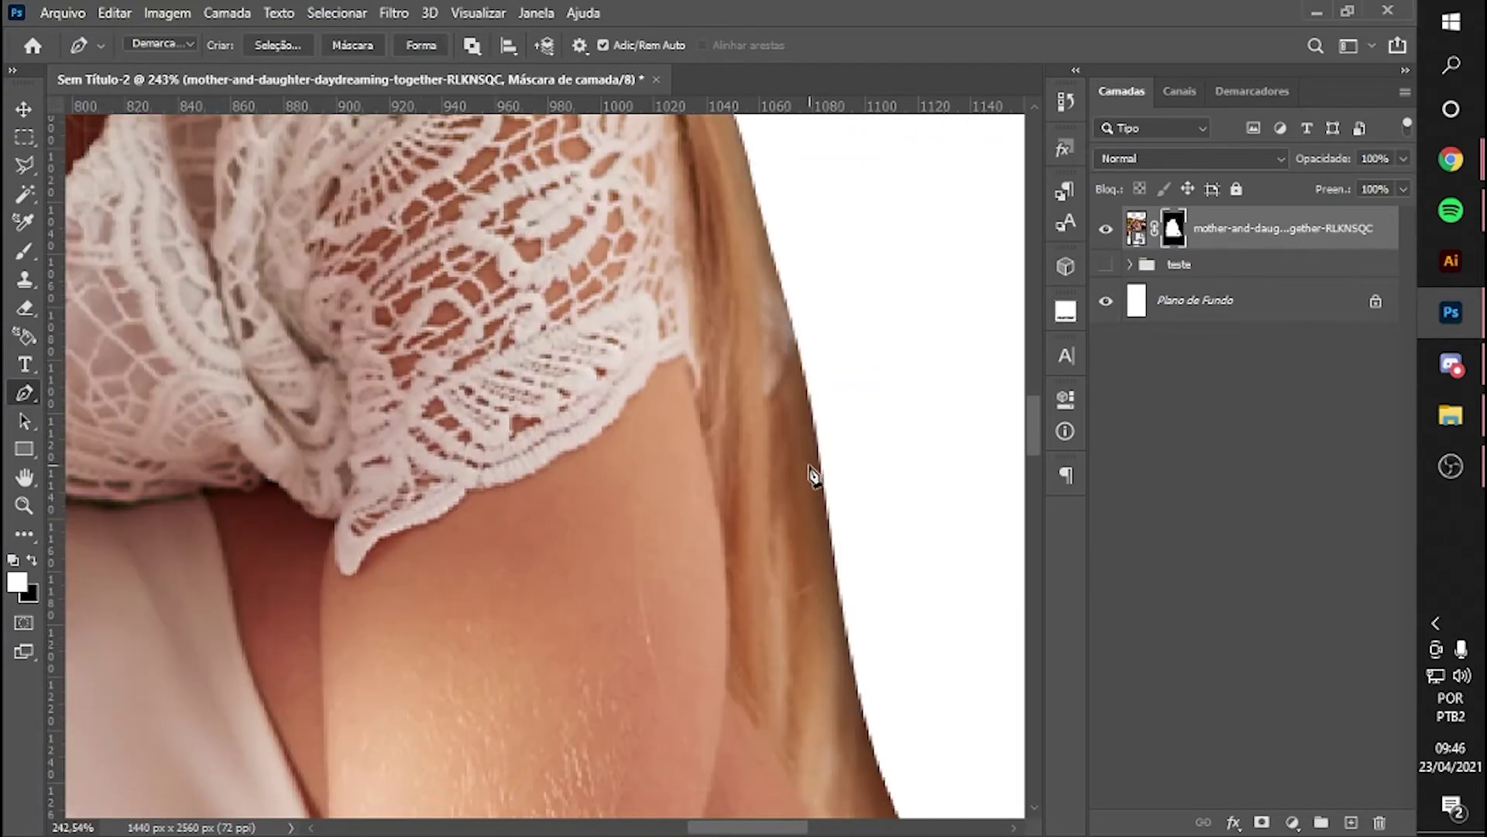
{"action": "scroll", "coordinate": [786, 448], "scroll_direction": "down", "scroll_amount": 2}
{"action": "scroll", "coordinate": [774, 523], "scroll_direction": "up", "scroll_amount": 3}
{"action": "left_click", "coordinate": [752, 457]}
{"action": "left_click", "coordinate": [769, 507]}
{"action": "scroll", "coordinate": [863, 732], "scroll_direction": "down", "scroll_amount": 3}
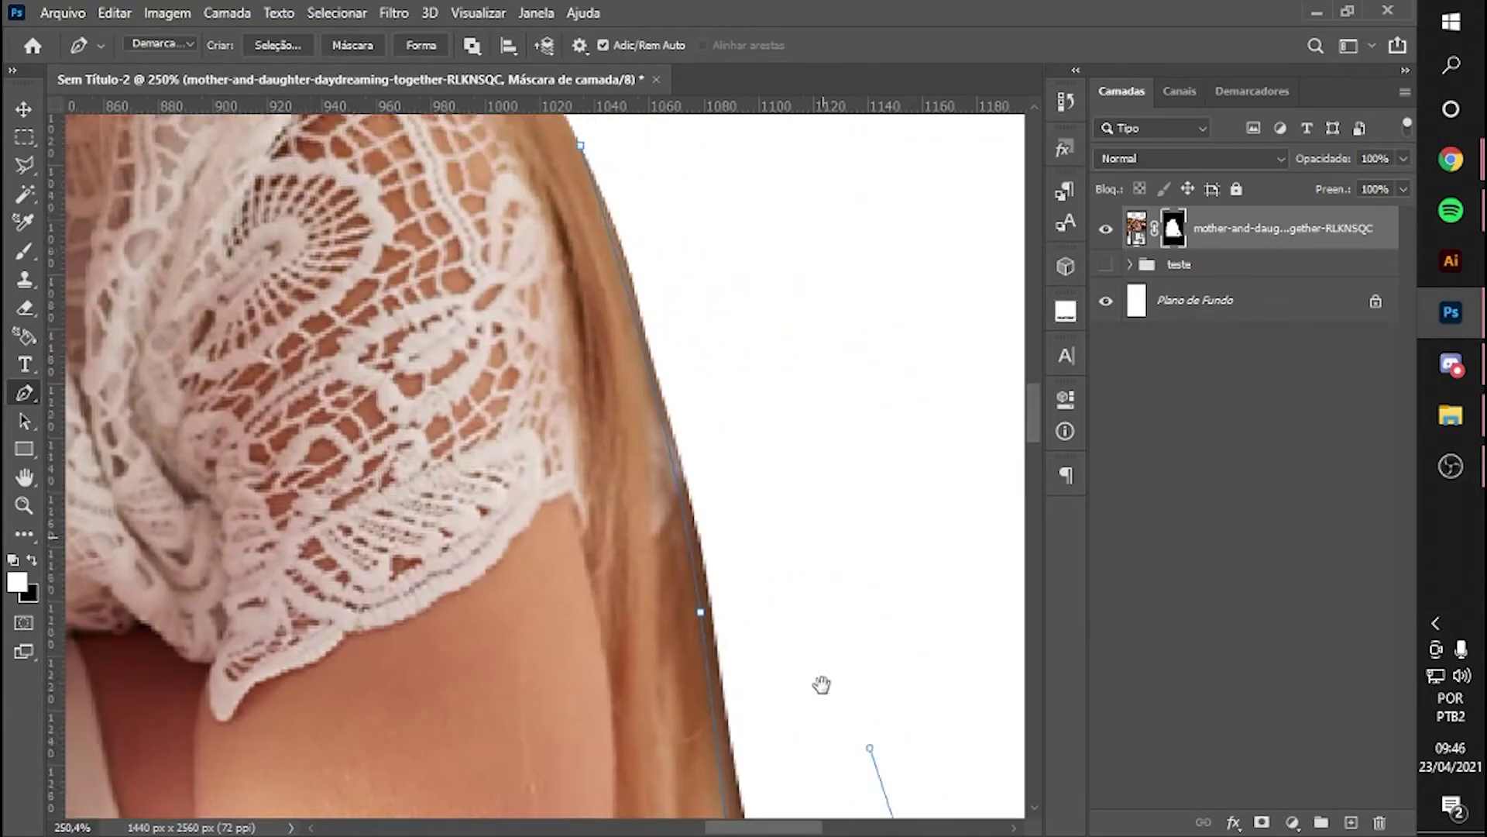
{"action": "scroll", "coordinate": [827, 335], "scroll_direction": "down", "scroll_amount": 2}
{"action": "scroll", "coordinate": [827, 335], "scroll_direction": "down", "scroll_amount": 3}
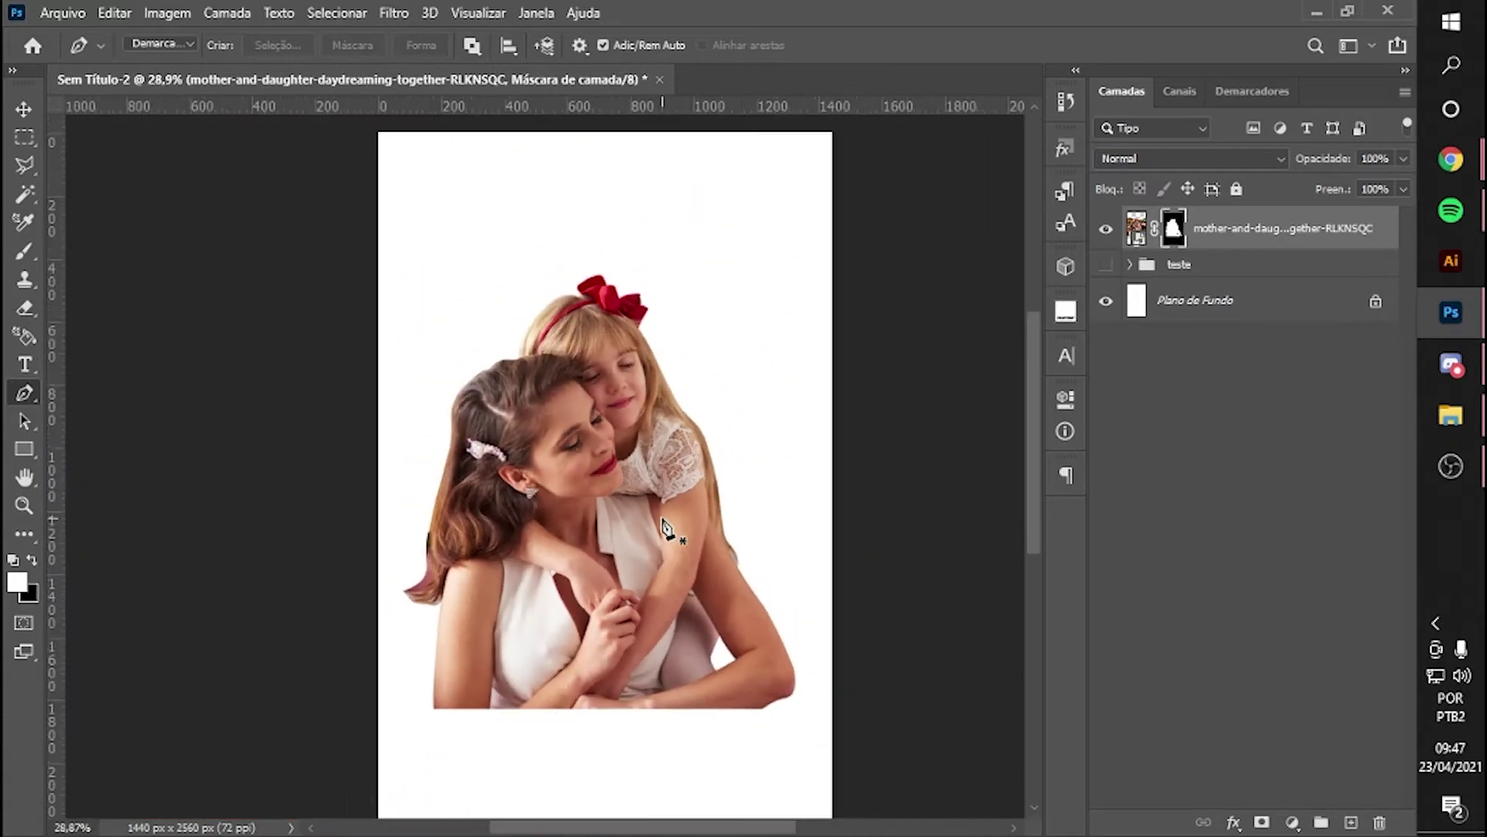
{"action": "scroll", "coordinate": [299, 515], "scroll_direction": "up", "scroll_amount": 1}
{"action": "scroll", "coordinate": [299, 514], "scroll_direction": "up", "scroll_amount": 4}
{"action": "scroll", "coordinate": [547, 507], "scroll_direction": "up", "scroll_amount": 3}
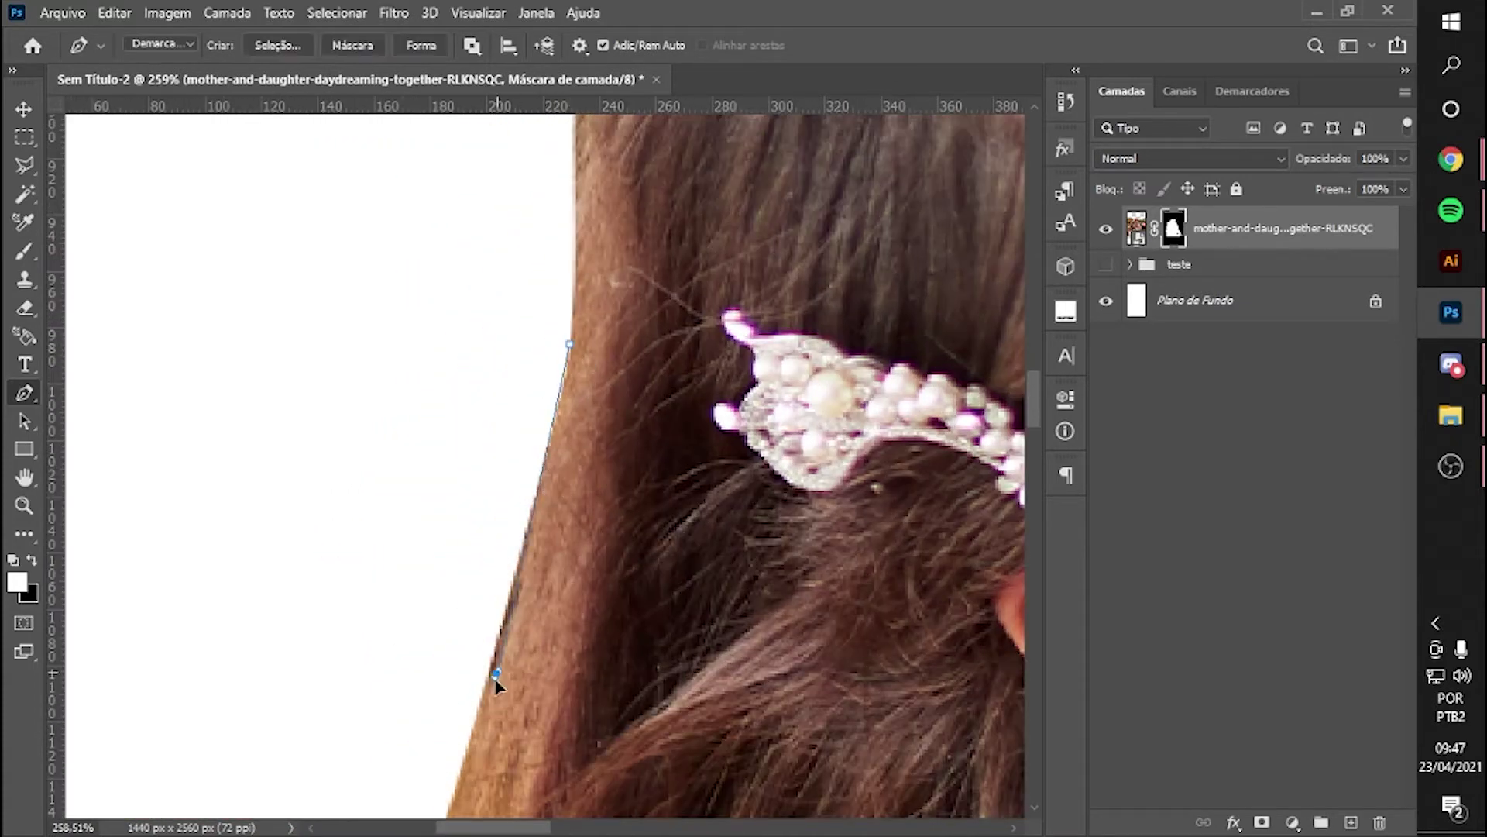
{"action": "scroll", "coordinate": [465, 503], "scroll_direction": "down", "scroll_amount": 2}
{"action": "scroll", "coordinate": [492, 376], "scroll_direction": "down", "scroll_amount": 2}
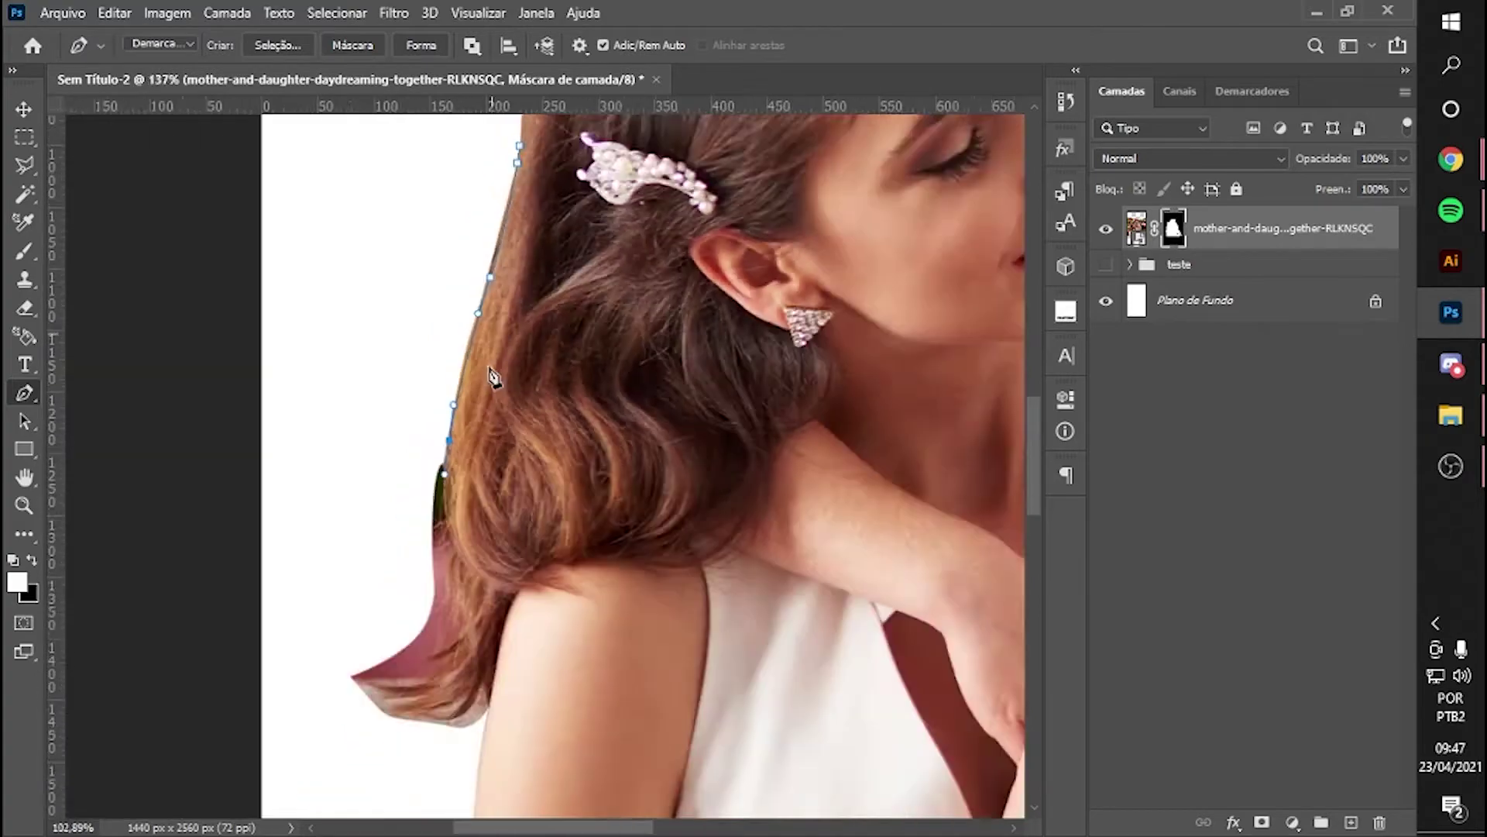
{"action": "scroll", "coordinate": [498, 571], "scroll_direction": "up", "scroll_amount": 3}
{"action": "scroll", "coordinate": [559, 574], "scroll_direction": "up", "scroll_amount": 1}
{"action": "scroll", "coordinate": [178, 369], "scroll_direction": "down", "scroll_amount": 5}
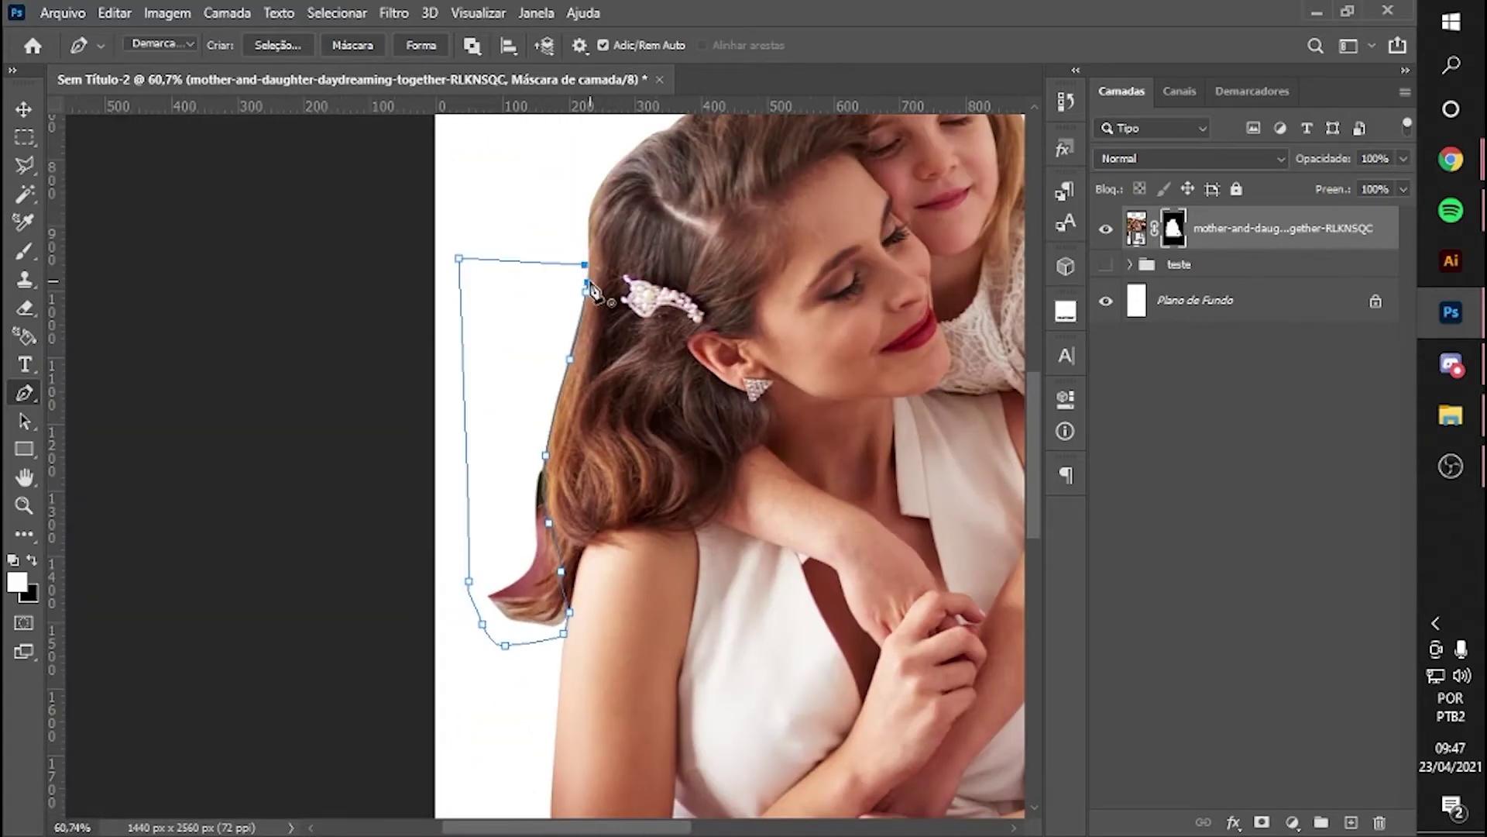
{"action": "scroll", "coordinate": [514, 621], "scroll_direction": "down", "scroll_amount": 3}
{"action": "scroll", "coordinate": [515, 620], "scroll_direction": "up", "scroll_amount": 2}
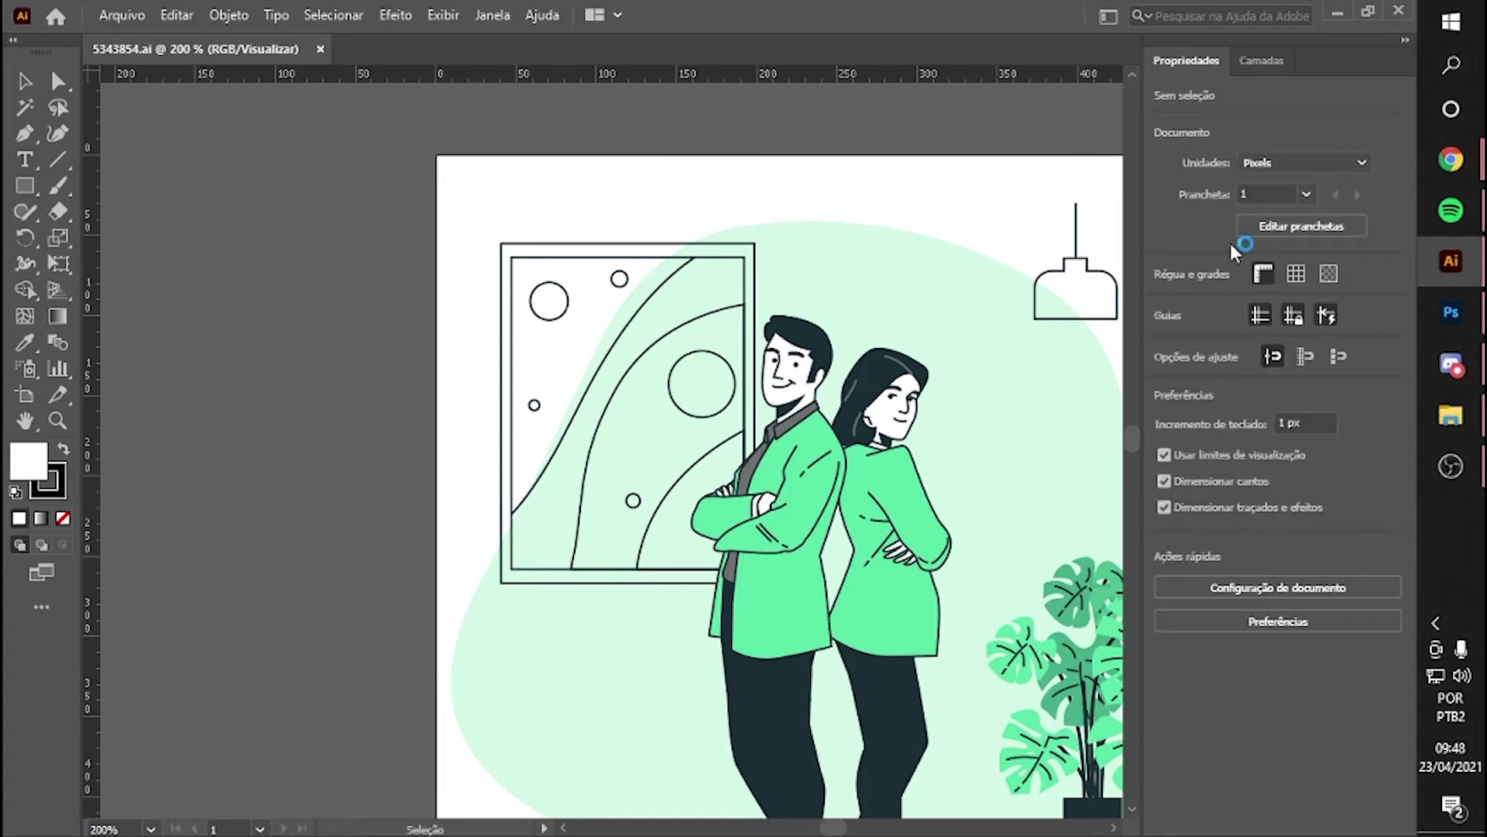
- Delete the figures from the illustration, then drag the green blob into Photoshop and enlarge it
{"action": "left_click", "coordinate": [940, 458]}
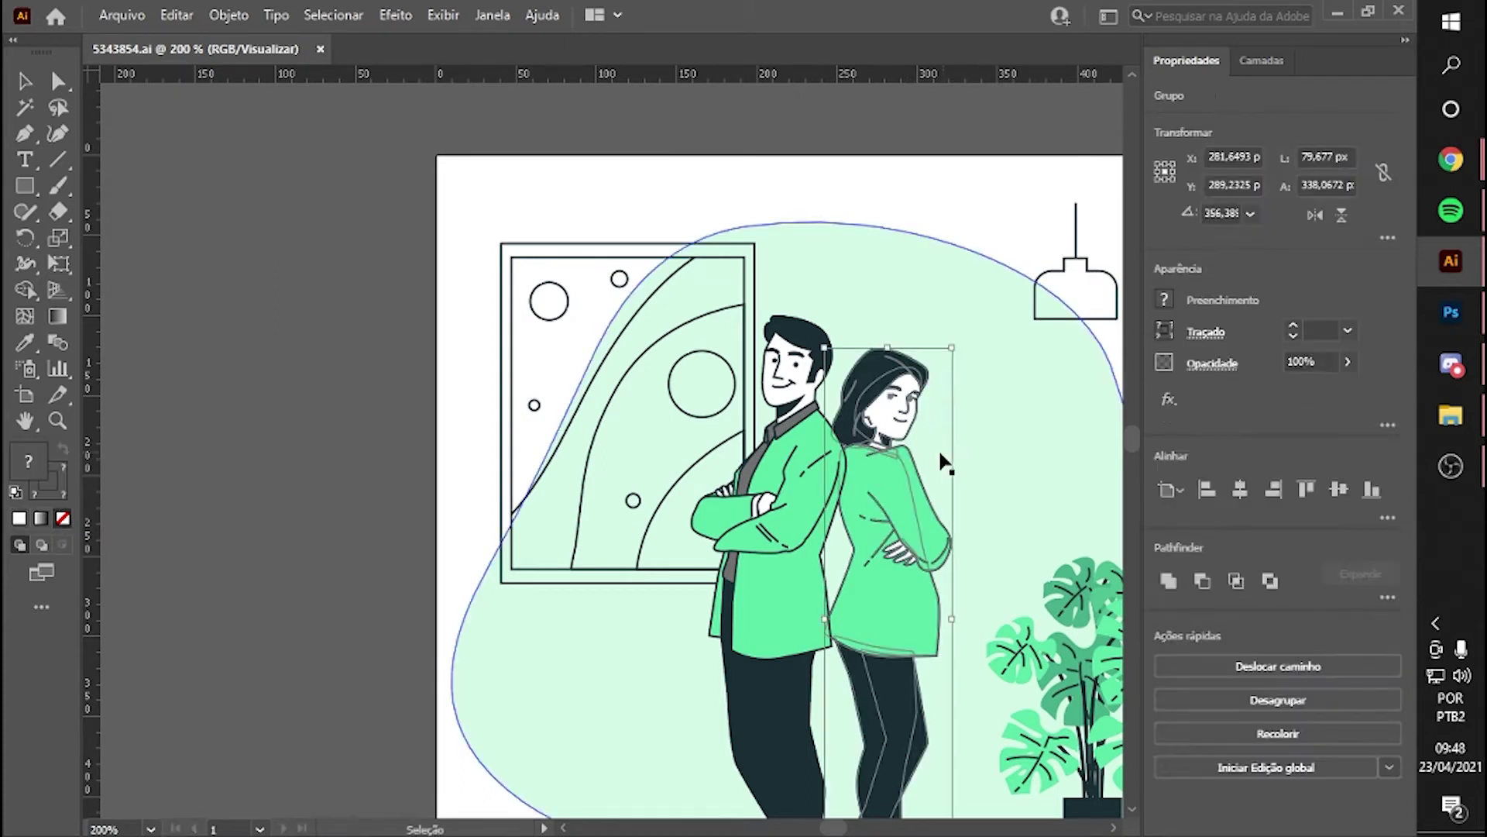
{"action": "key", "text": "Delete"}
{"action": "key", "text": "Delete"}
{"action": "left_click_drag", "start_coordinate": [873, 153], "coordinate": [954, 200]}
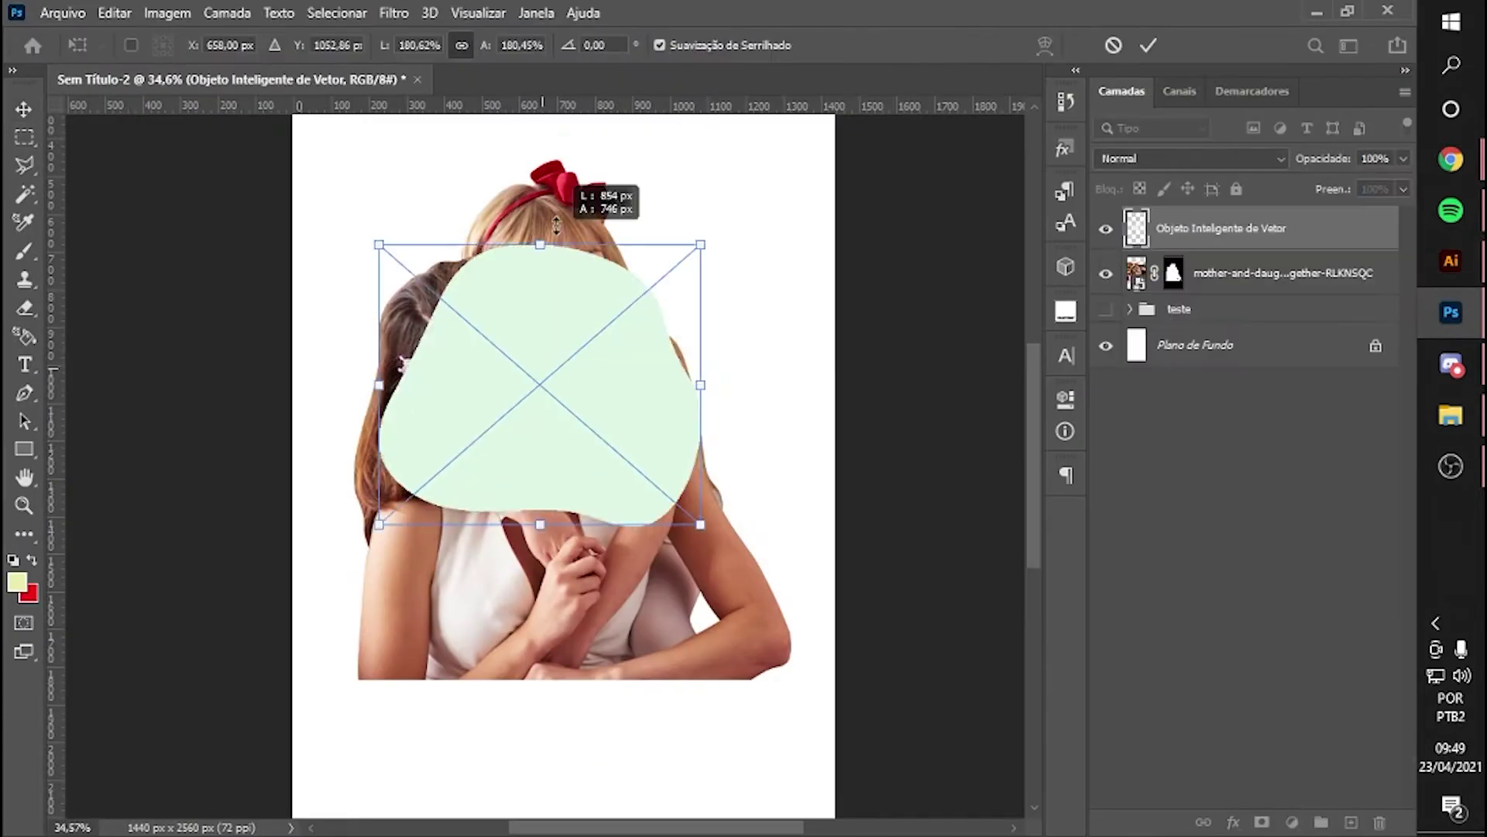
{"action": "mouse_move", "coordinate": [556, 225]}
{"action": "left_mouse_down"}
{"action": "mouse_move", "coordinate": [647, 465]}
{"action": "mouse_move", "coordinate": [552, 259]}
{"action": "mouse_move", "coordinate": [608, 403]}
{"action": "mouse_move", "coordinate": [570, 235]}
{"action": "left_mouse_up"}
{"action": "key", "text": "Return"}
- Clip the photo to the blob, duplicate it, and ready the eraser on the copy's mask
{"action": "left_click_drag", "start_coordinate": [1278, 273], "coordinate": [1279, 228]}
{"action": "right_click", "coordinate": [1278, 228]}
{"action": "left_click", "coordinate": [1030, 504]}
{"action": "key", "text": "ctrl+j"}
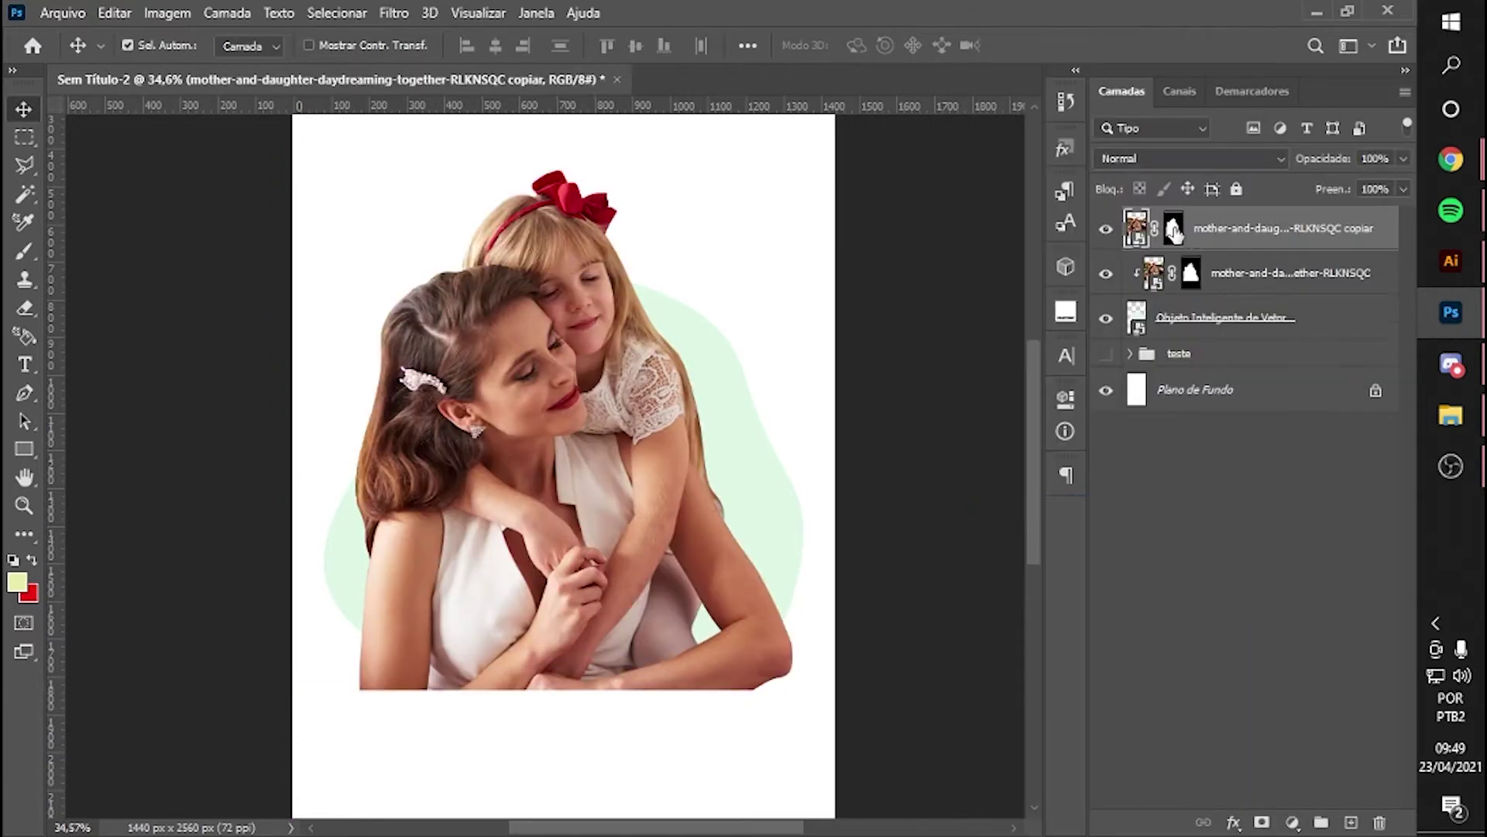
{"action": "left_click", "coordinate": [1174, 228]}
{"action": "key", "text": "e"}
{"action": "right_click", "coordinate": [428, 477]}
{"action": "key", "text": "Escape"}
{"action": "scroll", "coordinate": [257, 508], "scroll_direction": "down", "scroll_amount": 2}
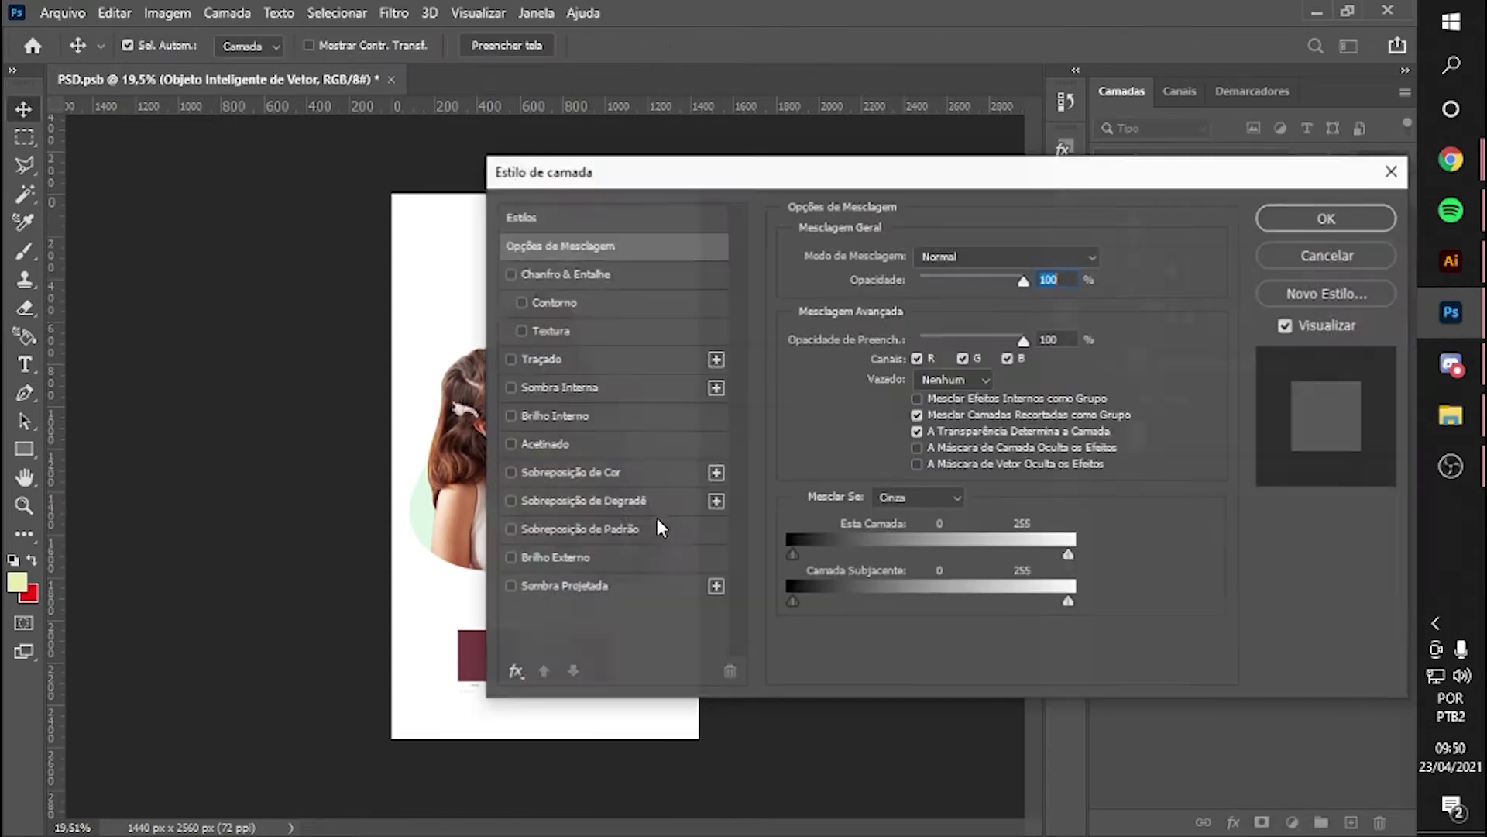
- Give the blob a pink Color Overlay from the palette and rasterize the layer style
{"action": "left_click", "coordinate": [570, 471]}
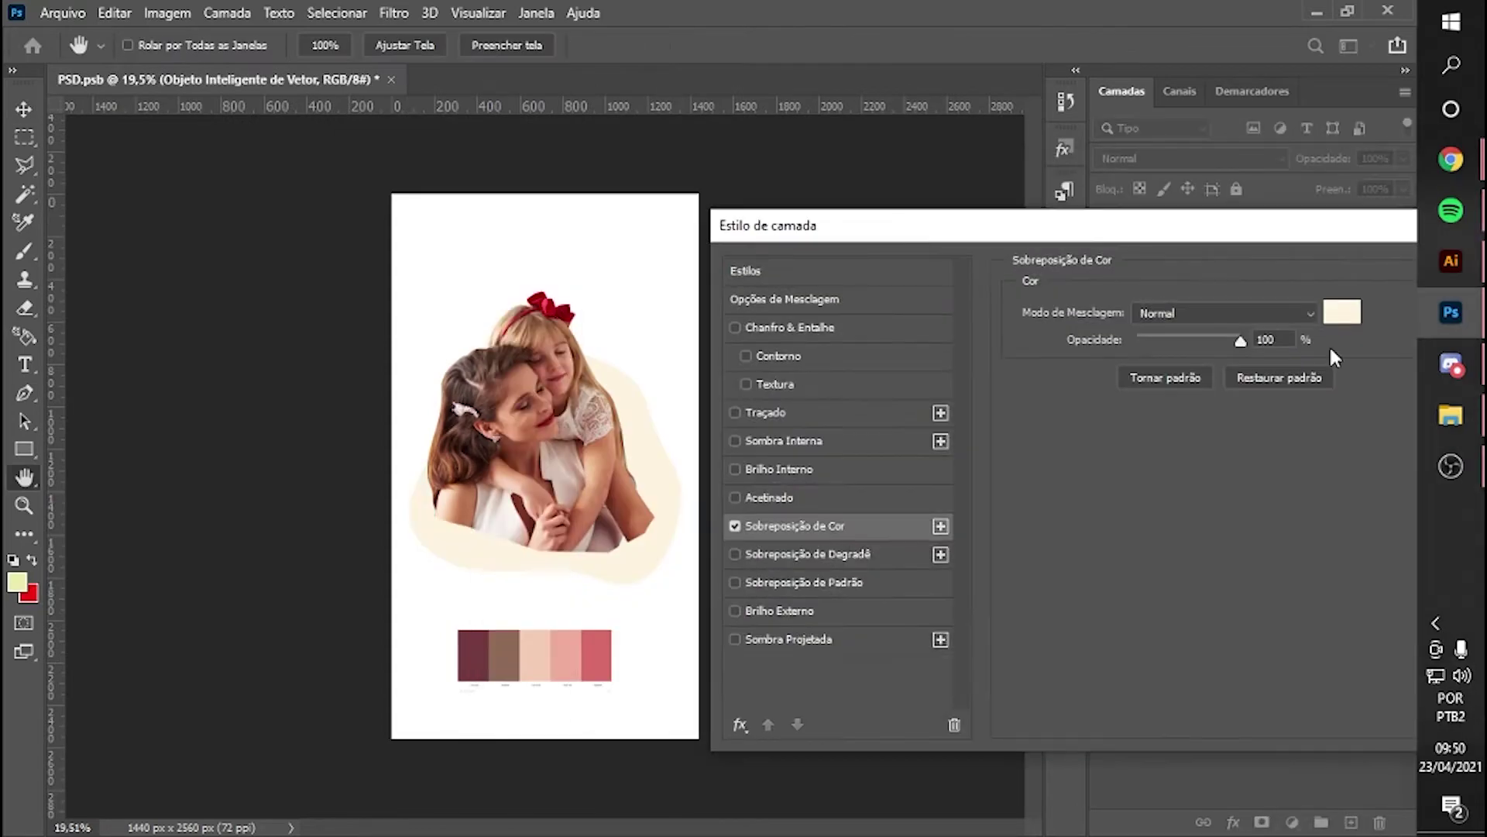
{"action": "left_click", "coordinate": [1337, 309]}
{"action": "left_click", "coordinate": [597, 654]}
{"action": "left_click", "coordinate": [1315, 266]}
{"action": "left_click", "coordinate": [1327, 218]}
{"action": "right_click", "coordinate": [1348, 341]}
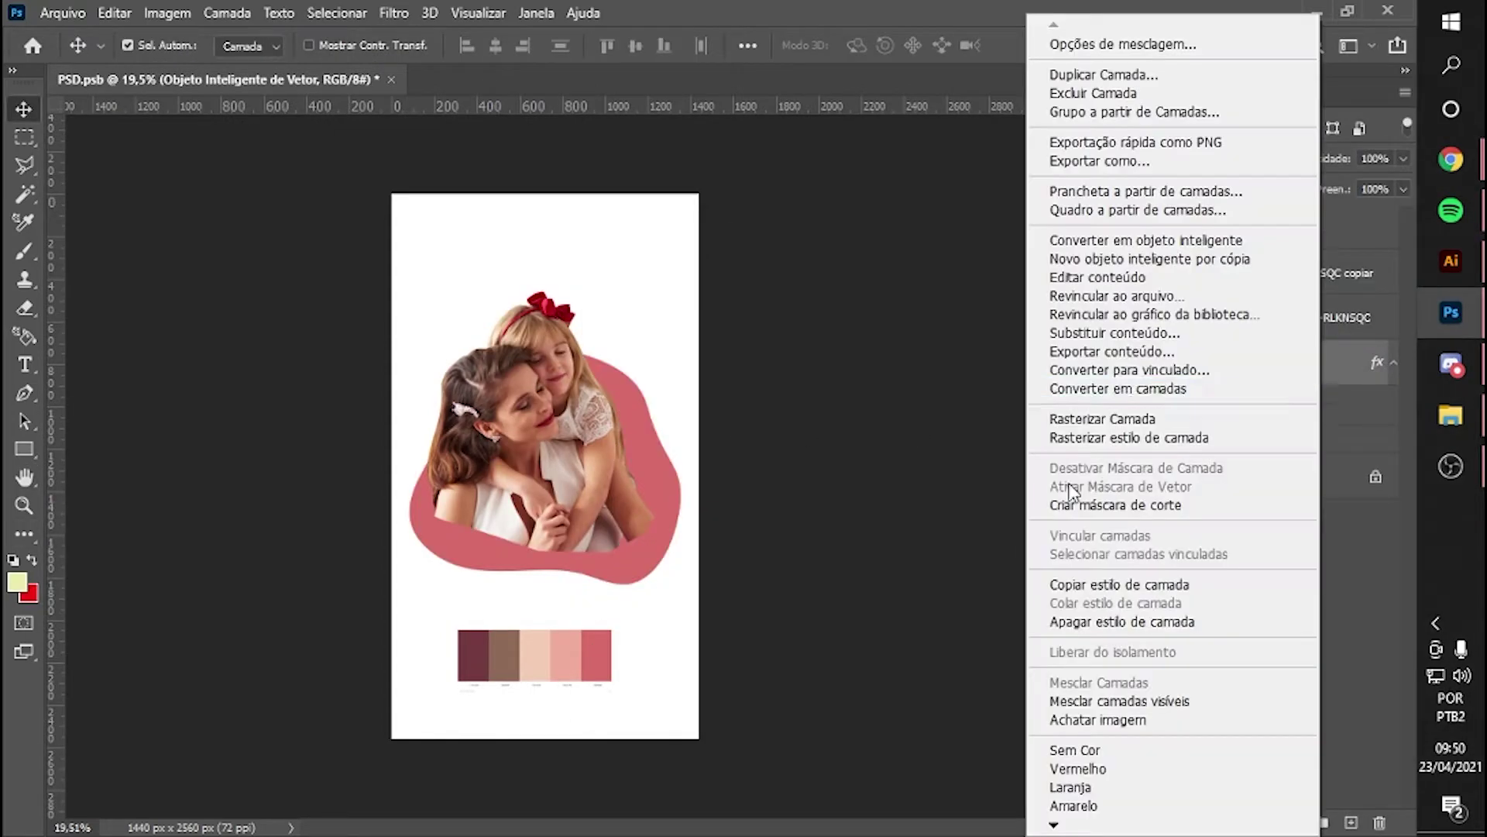
{"action": "left_click", "coordinate": [1101, 624]}
- Move the colour swatches to the top right and pull out the leafy wreath in Illustrator
{"action": "key", "text": "ctrl+plus"}
{"action": "key", "text": "ctrl+0"}
{"action": "left_click_drag", "start_coordinate": [546, 686], "coordinate": [674, 205]}
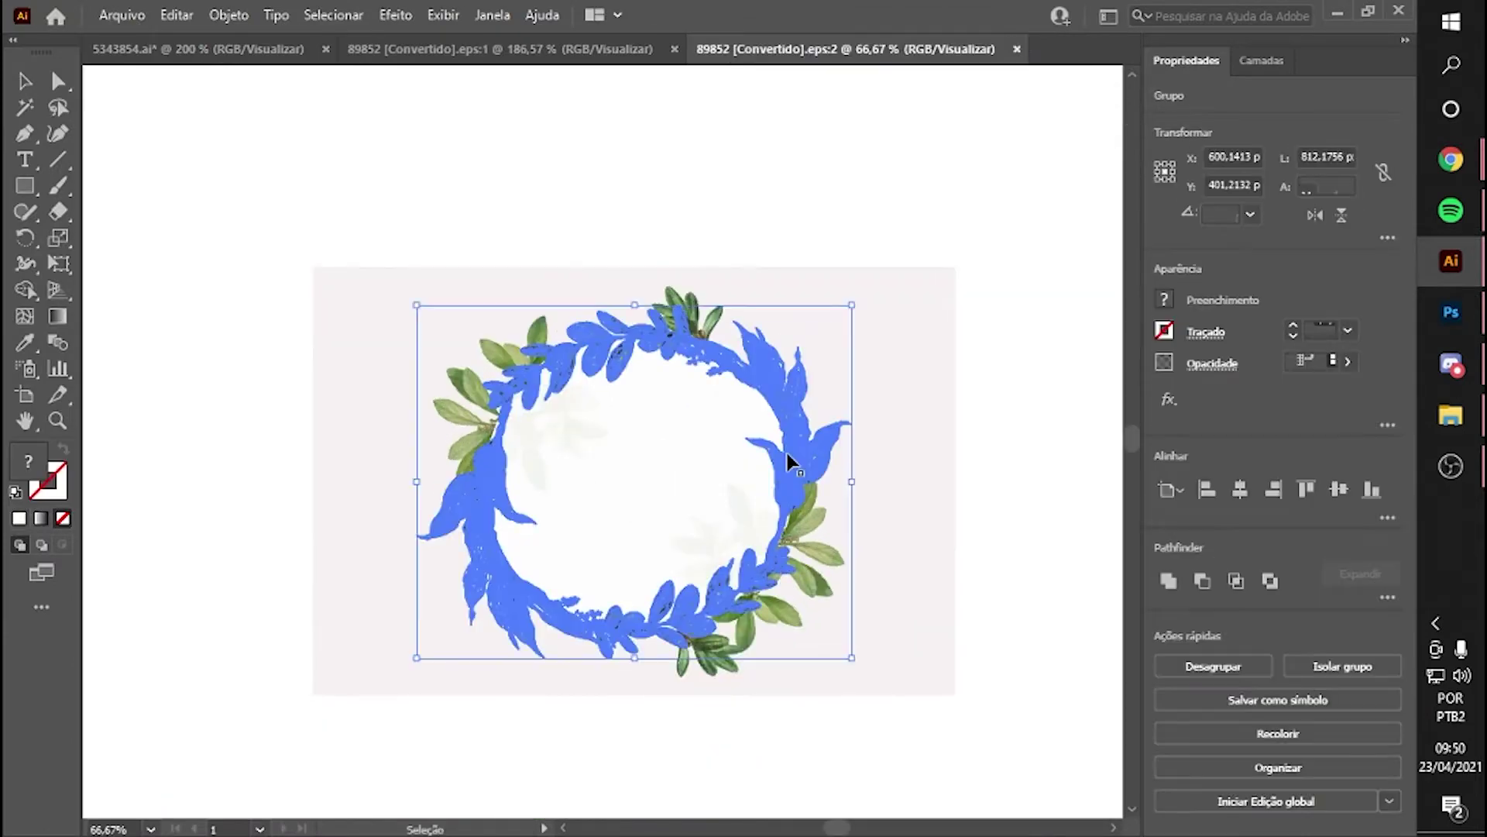
{"action": "left_click_drag", "start_coordinate": [790, 463], "coordinate": [1155, 465]}
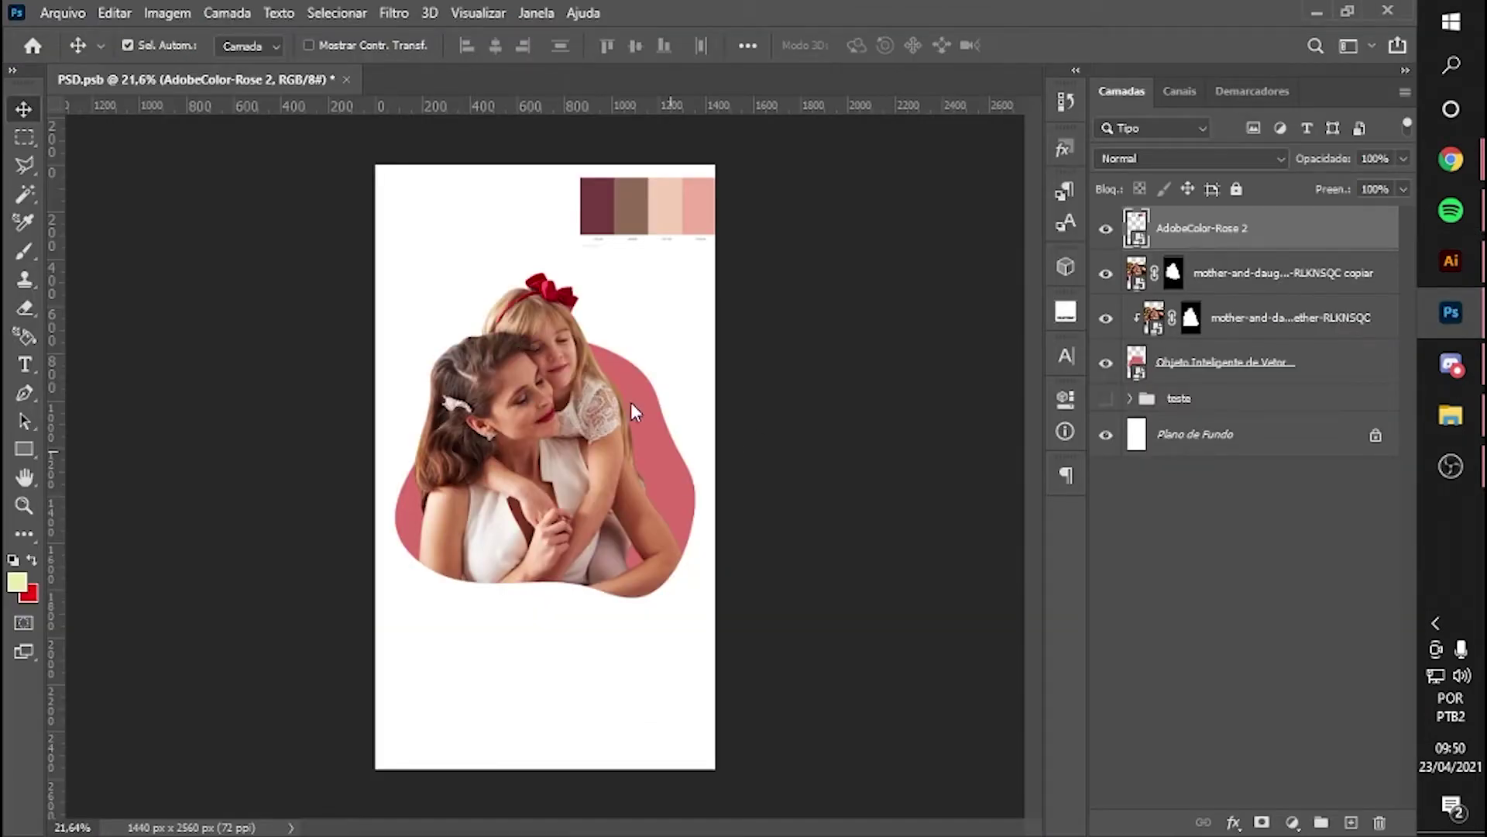
- Paste the wreath, enlarge it around the photo, and place its layer below the photo
{"action": "key", "text": "ctrl+v"}
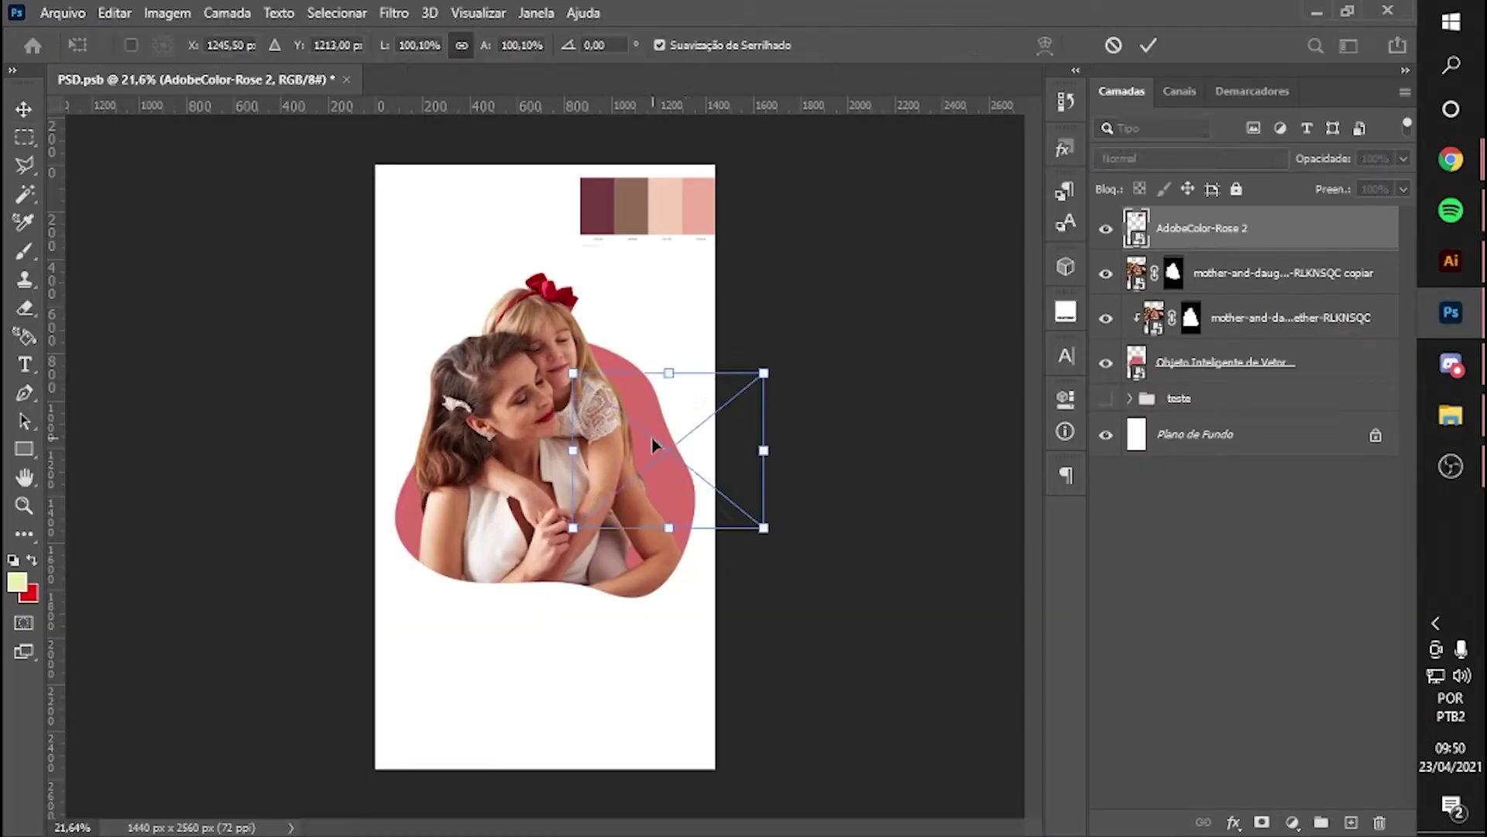
{"action": "left_click_drag", "start_coordinate": [620, 290], "coordinate": [532, 344]}
{"action": "left_click_drag", "start_coordinate": [722, 307], "coordinate": [732, 319]}
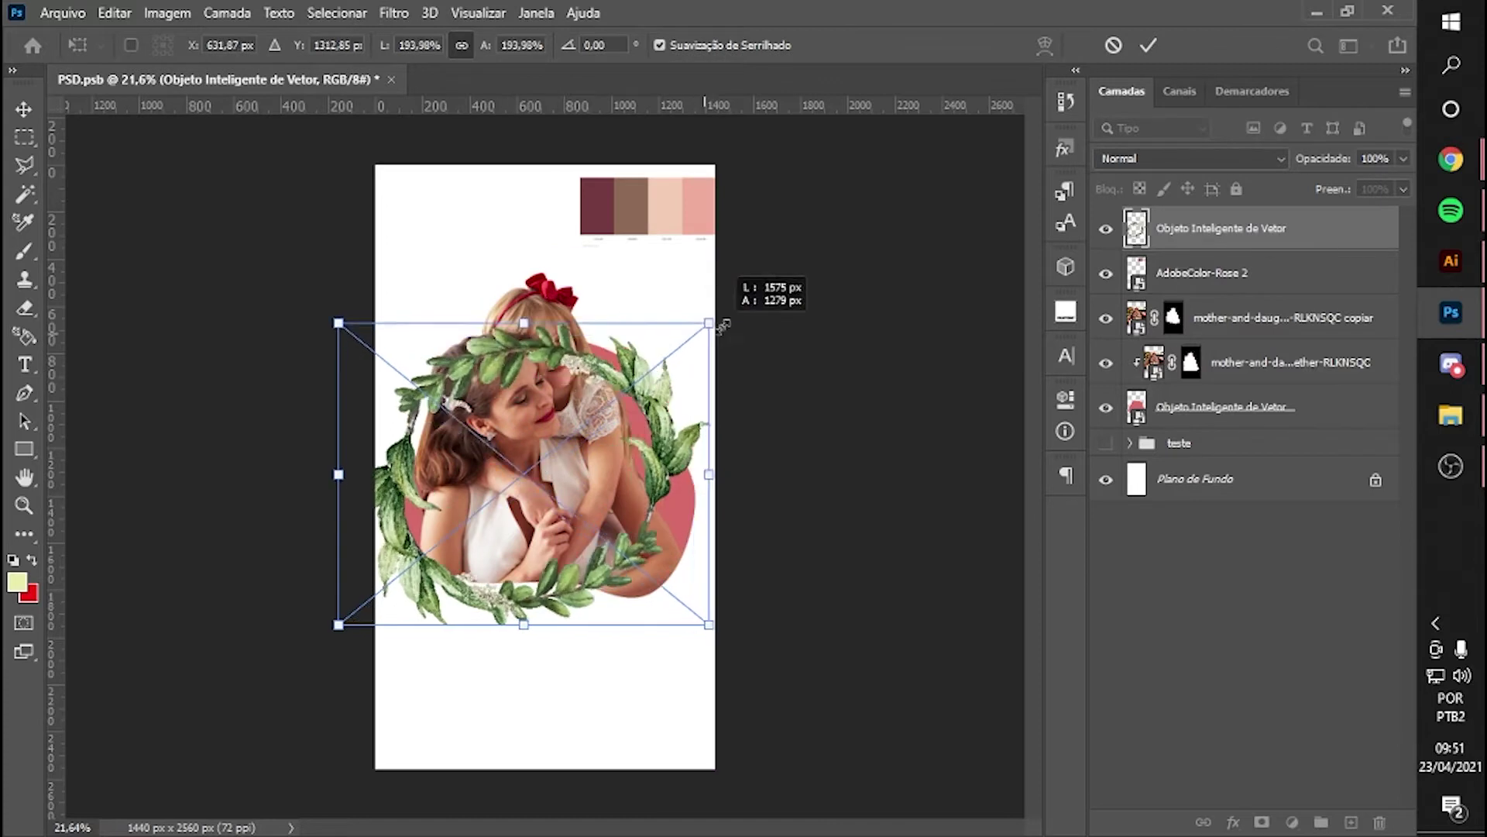
{"action": "key", "text": "Return"}
{"action": "left_click_drag", "start_coordinate": [1222, 227], "coordinate": [1240, 426]}
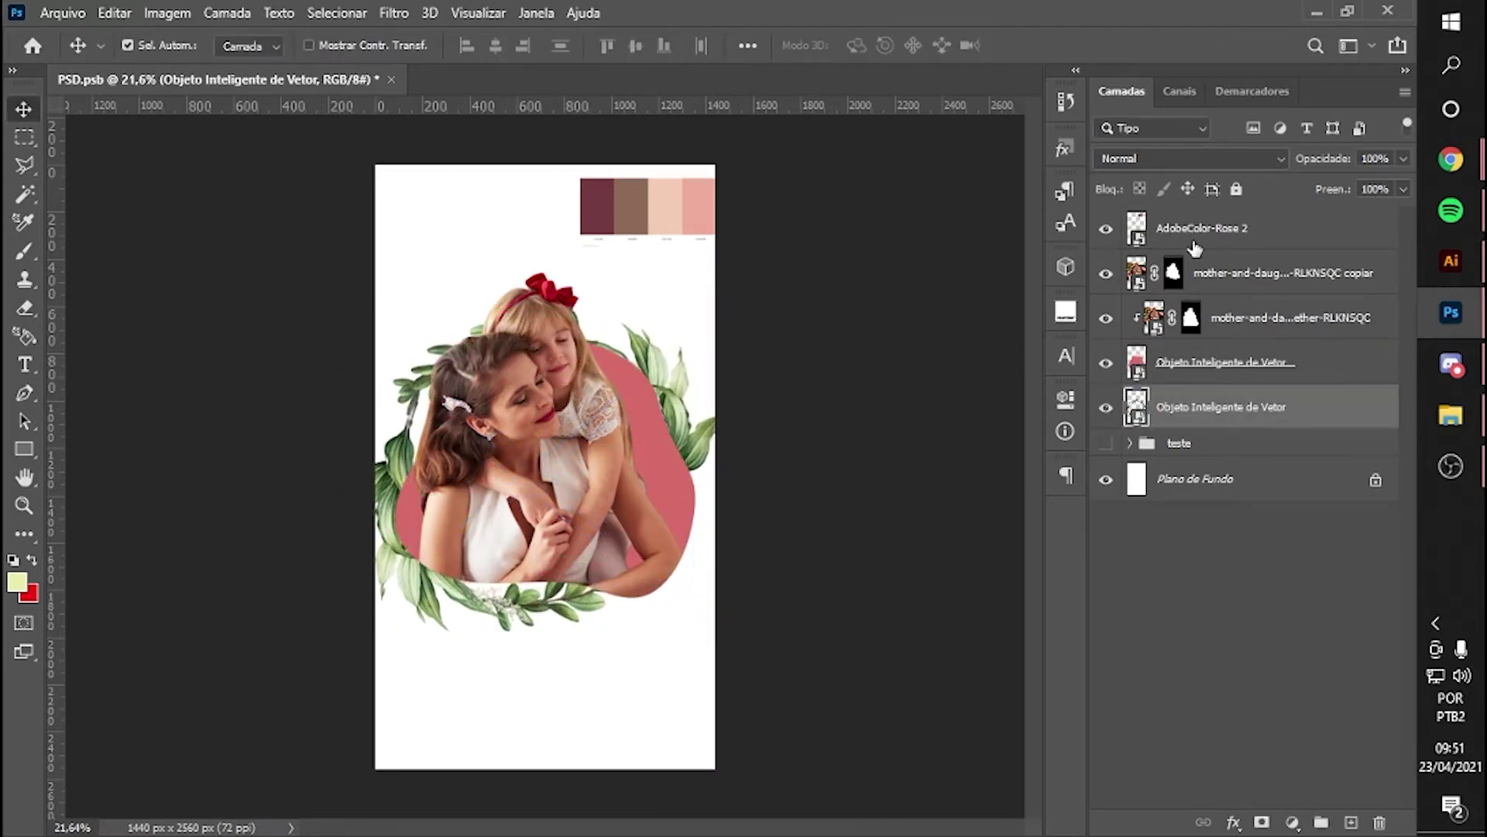
- Shrink the photo and wreath together and nudge them down
{"action": "left_click", "coordinate": [1278, 273], "text": "shift"}
{"action": "key", "text": "ctrl+t"}
{"action": "left_click_drag", "start_coordinate": [602, 635], "coordinate": [618, 577]}
{"action": "key", "text": "Return"}
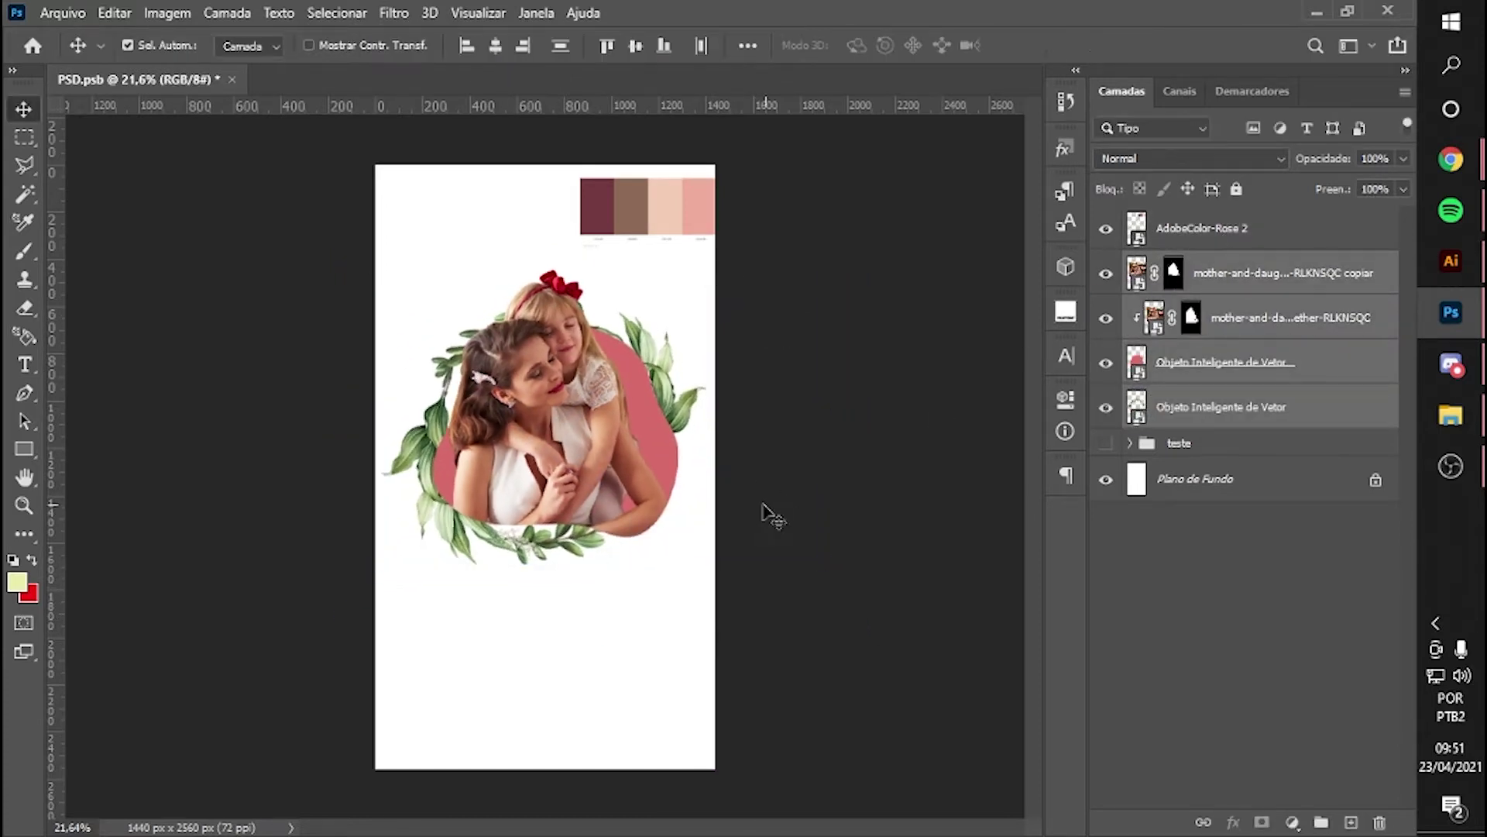
{"action": "key", "text": "shift+Down"}
{"action": "key", "text": "shift+Down"}
{"action": "key", "text": "shift+Down"}
{"action": "left_click", "coordinate": [787, 515]}
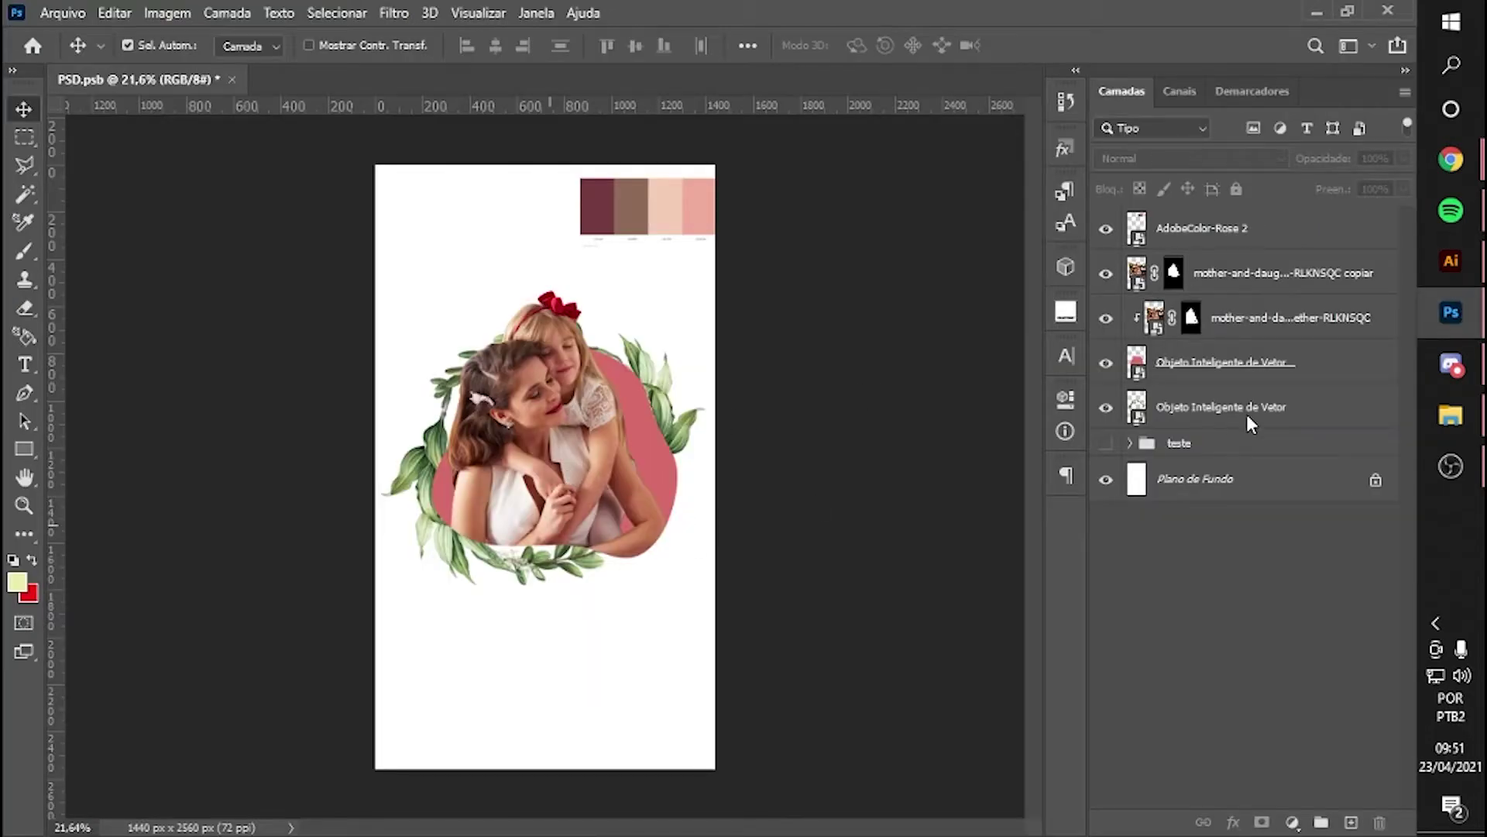
- Add a rotated duplicate of the wreath and drag in a deep-red rose
{"action": "left_click", "coordinate": [1248, 423]}
{"action": "key", "text": "ctrl+j"}
{"action": "key", "text": "ctrl+t"}
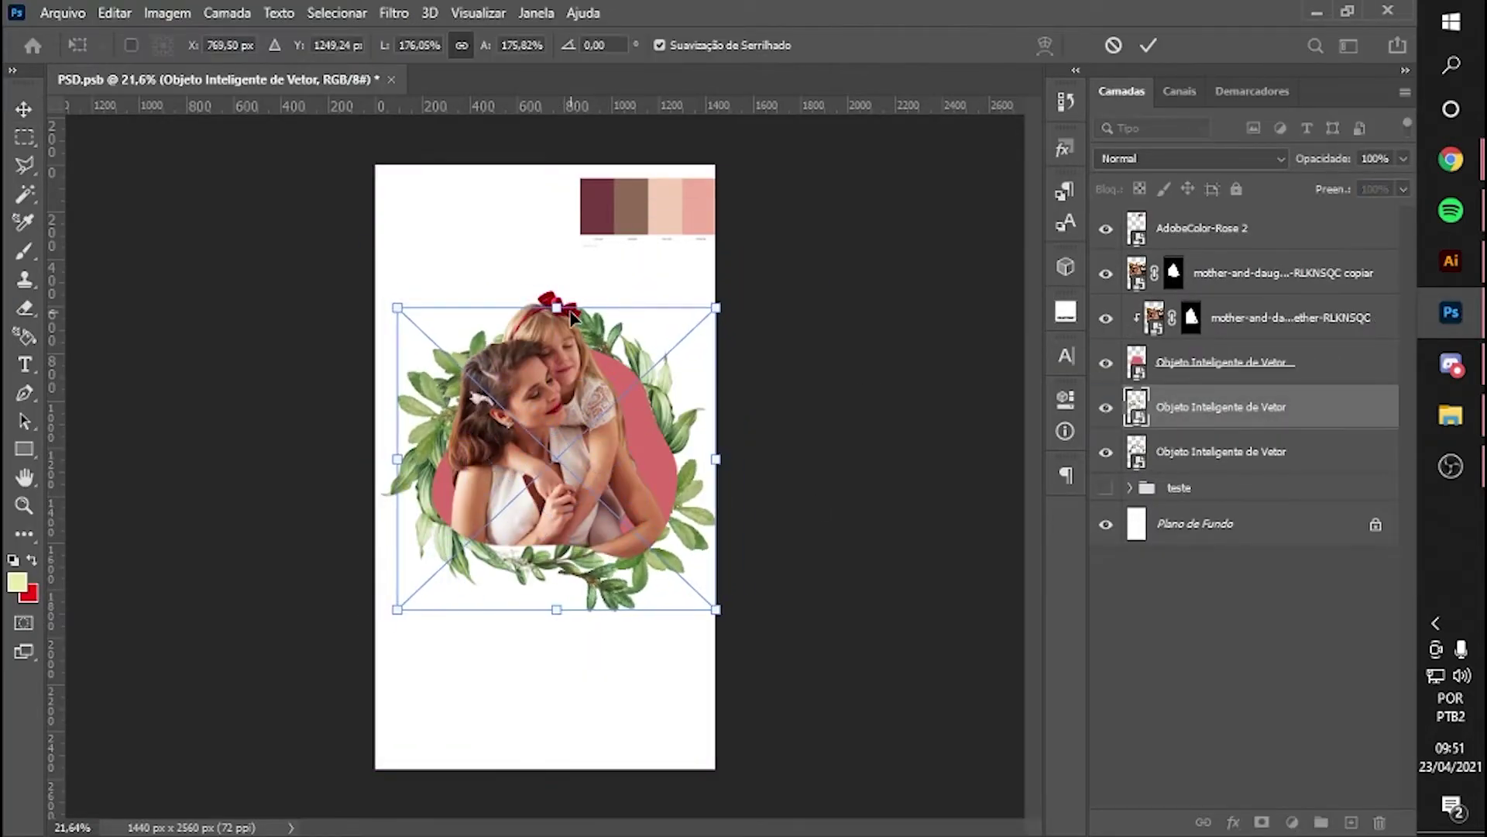
{"action": "key", "text": "Return"}
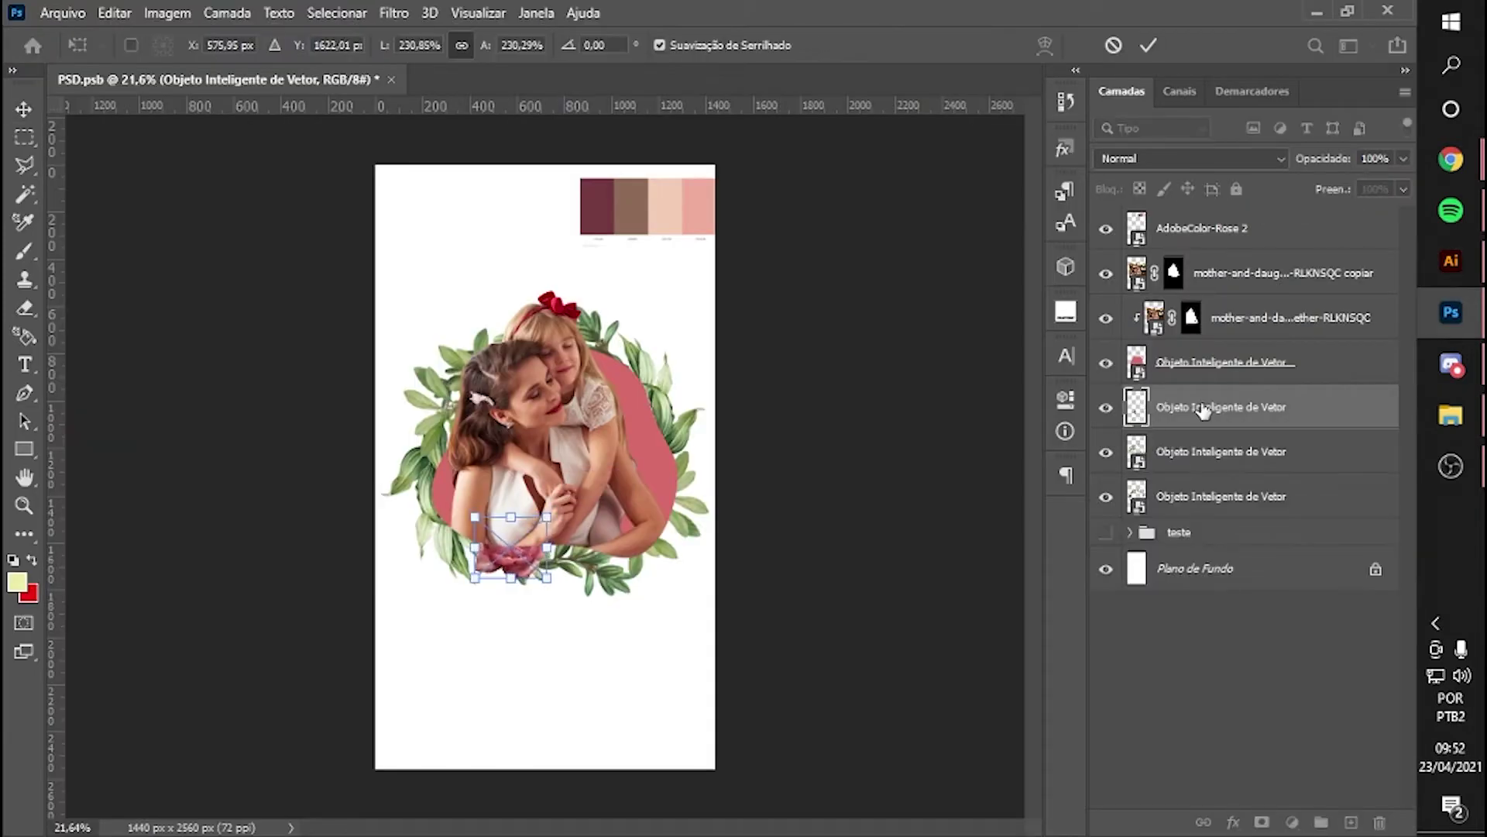
{"action": "left_click_drag", "start_coordinate": [503, 547], "coordinate": [462, 531]}
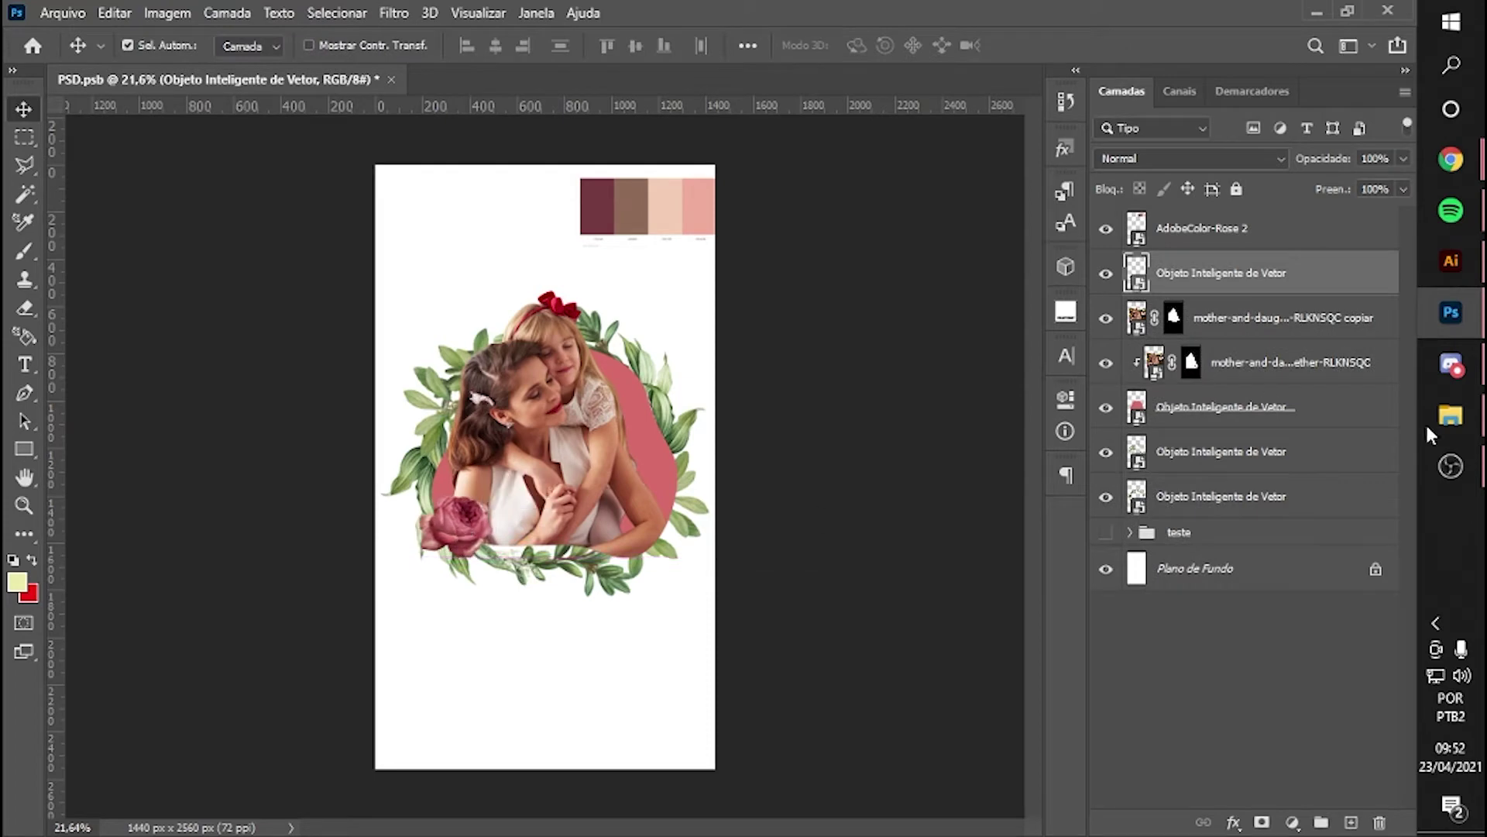
- Drop the rose in, add a pink rose at right and a white flower at lower right
{"action": "left_click", "coordinate": [1451, 260]}
{"action": "left_click_drag", "start_coordinate": [630, 488], "coordinate": [676, 434]}
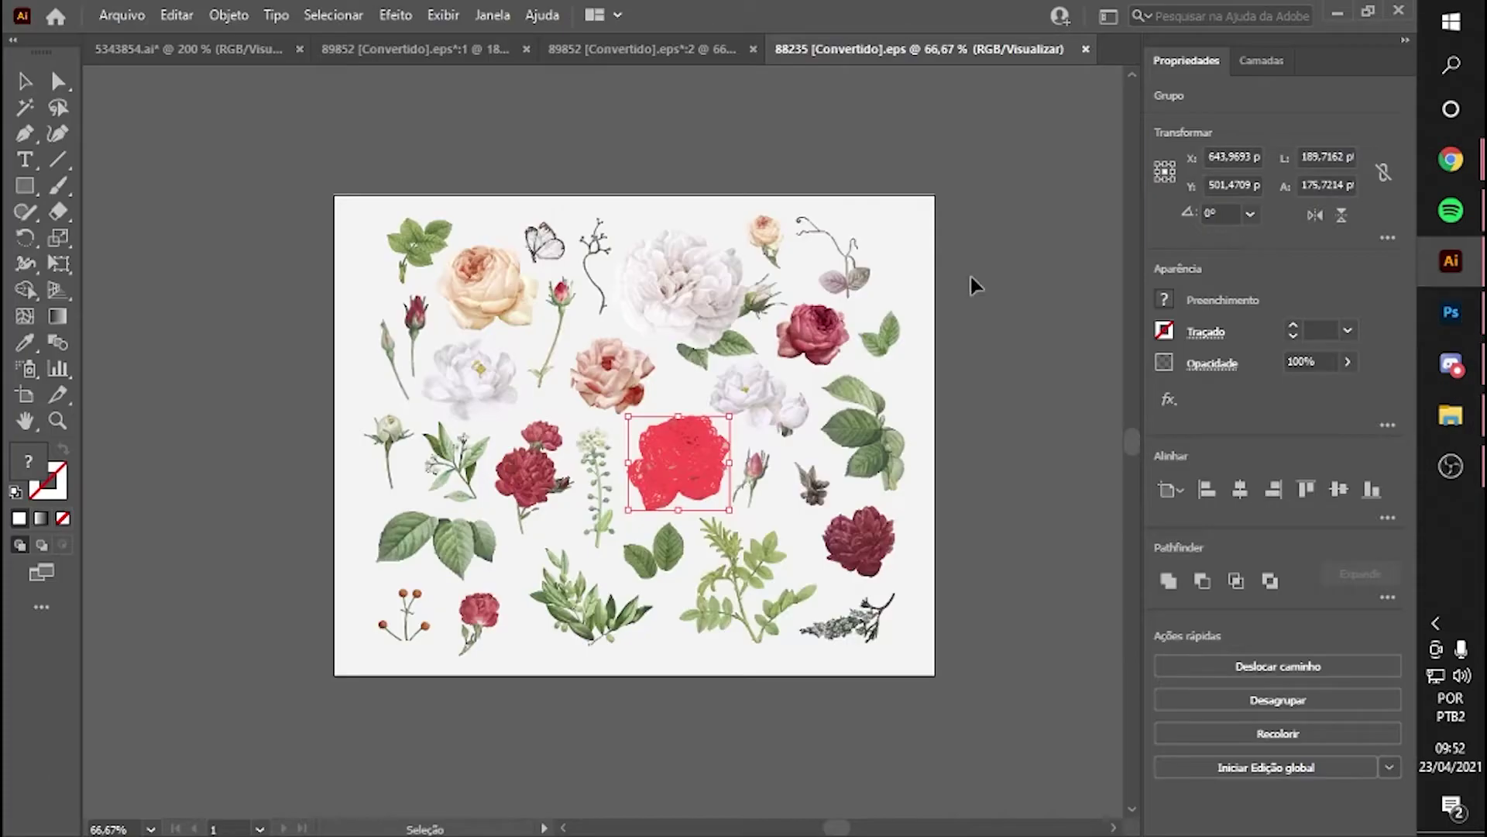
{"action": "mouse_move", "coordinate": [930, 433]}
{"action": "left_mouse_down"}
{"action": "mouse_move", "coordinate": [585, 558]}
{"action": "mouse_move", "coordinate": [664, 581]}
{"action": "left_mouse_up"}
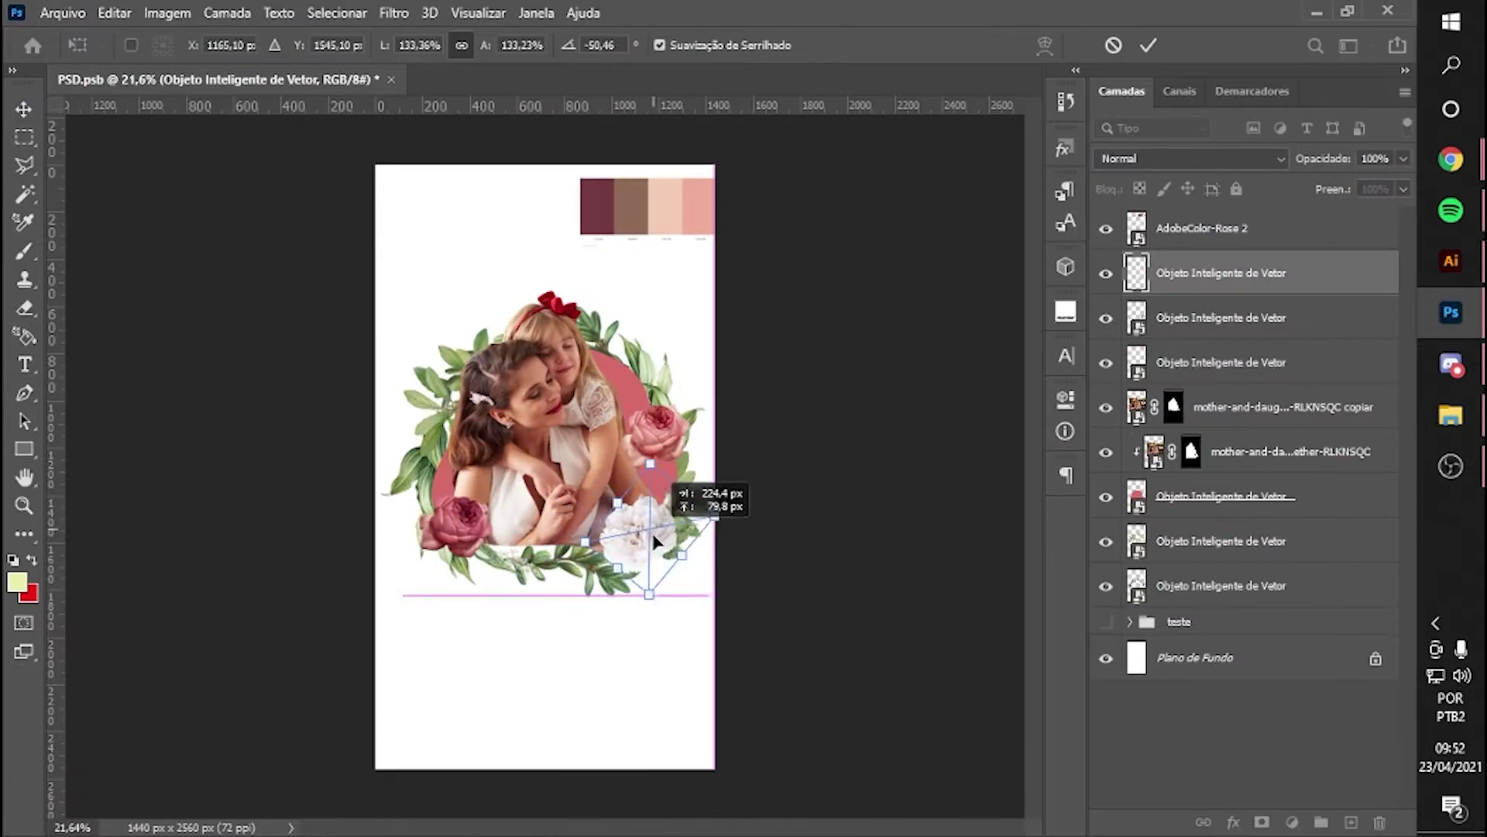
{"action": "key", "text": "Return"}
- Bring in the red rose from the collection, rotate and position it
{"action": "left_click", "coordinate": [1451, 260]}
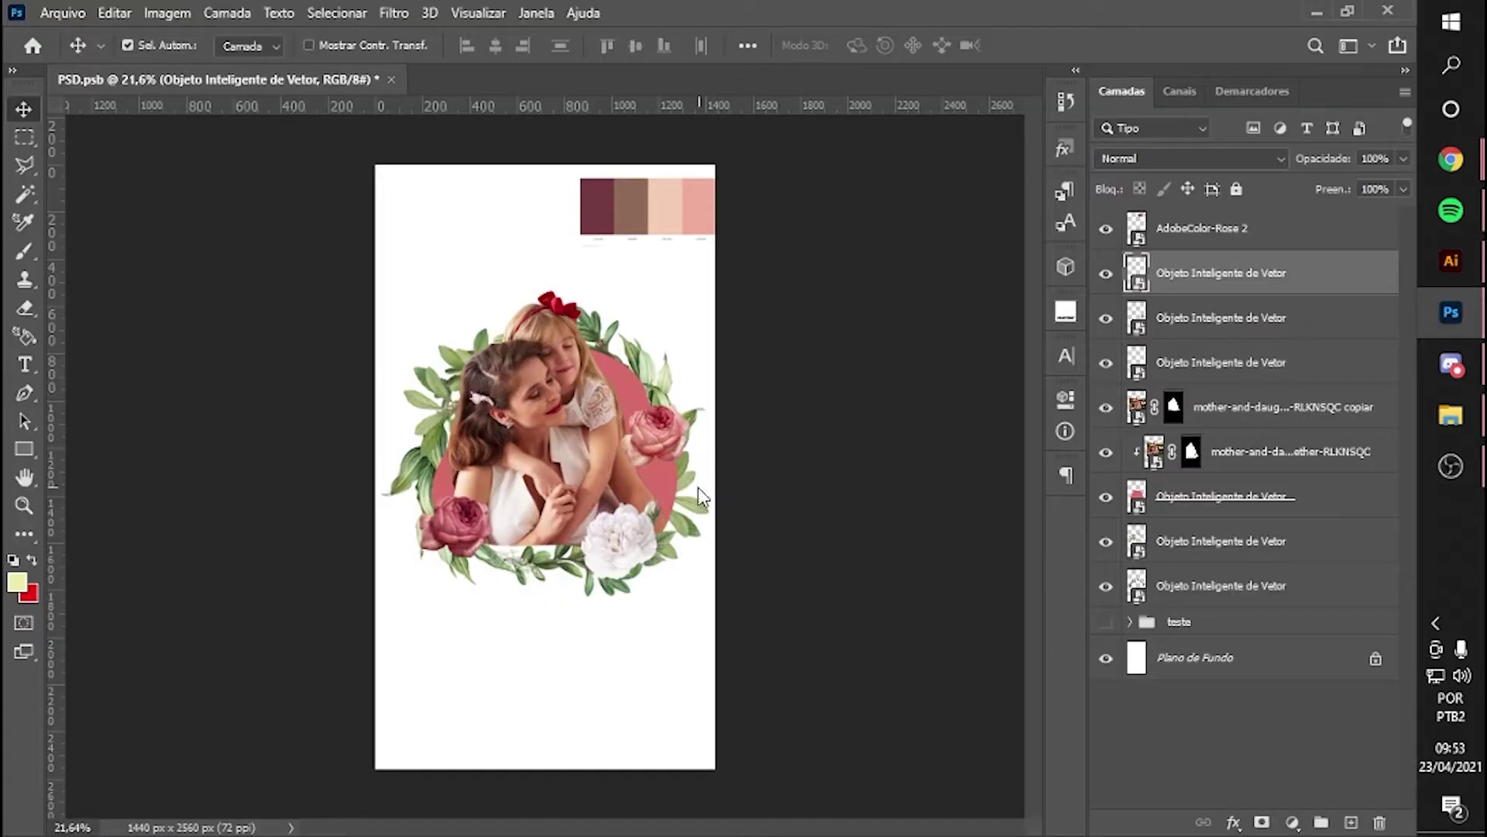
{"action": "left_click_drag", "start_coordinate": [744, 294], "coordinate": [717, 449]}
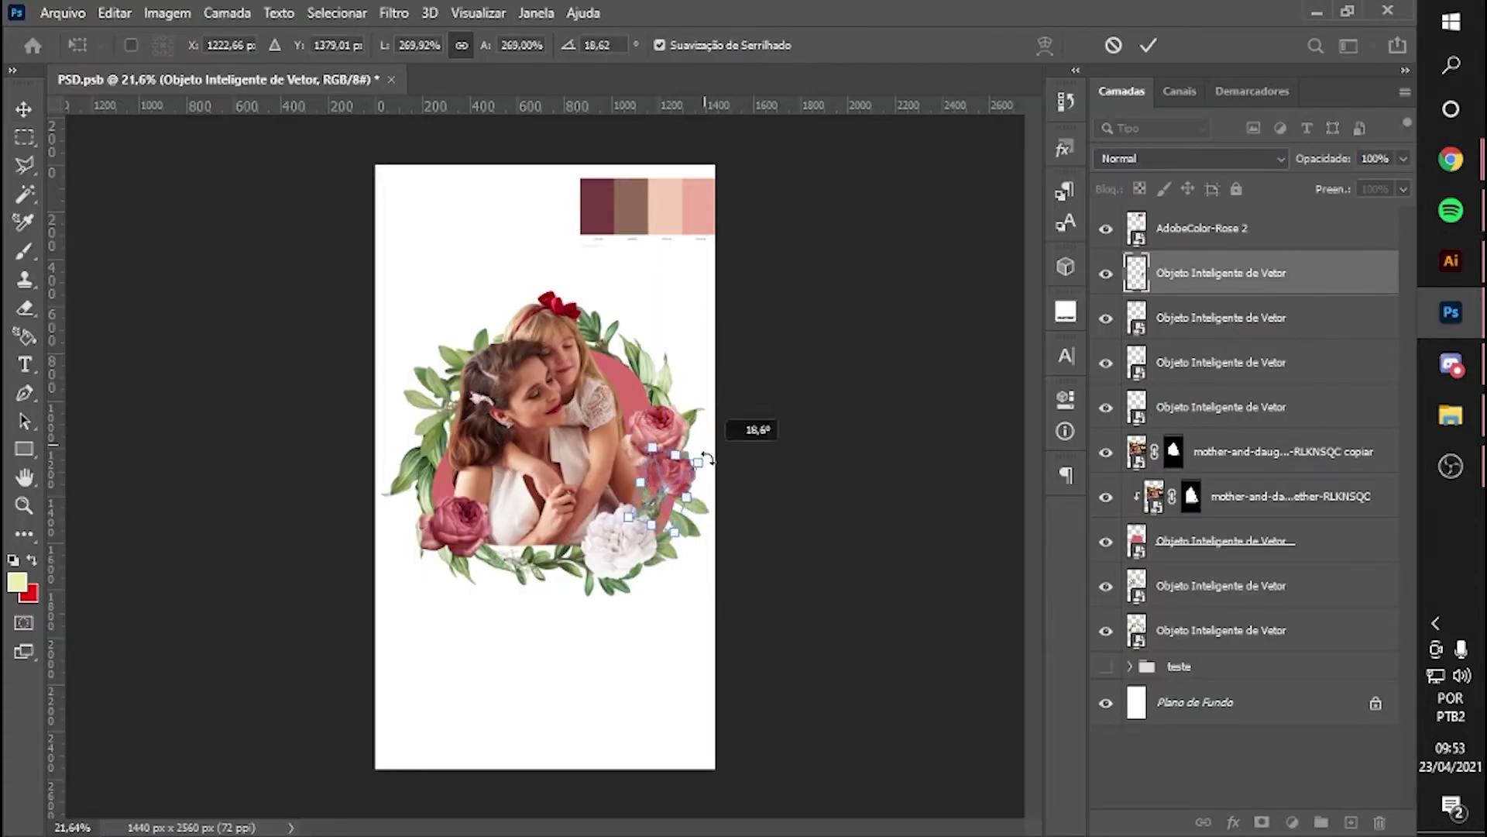
{"action": "key", "text": "Return"}
{"action": "left_click_drag", "start_coordinate": [716, 500], "coordinate": [716, 500]}
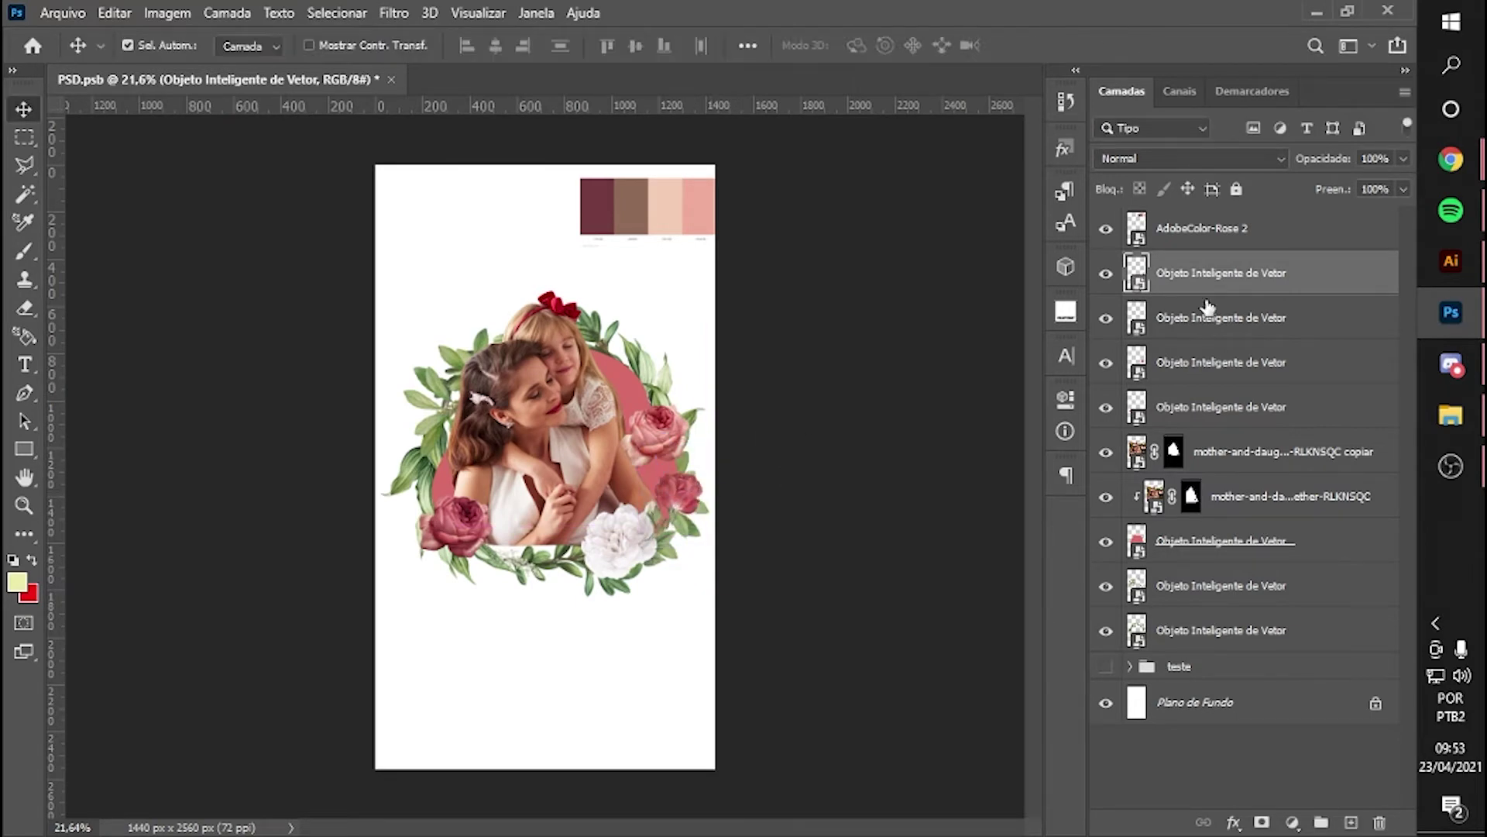
- Add a small flipped red bud at left and move a rose to the wreath's right
{"action": "left_click", "coordinate": [1224, 362]}
{"action": "left_click", "coordinate": [1451, 260]}
{"action": "left_click", "coordinate": [553, 332]}
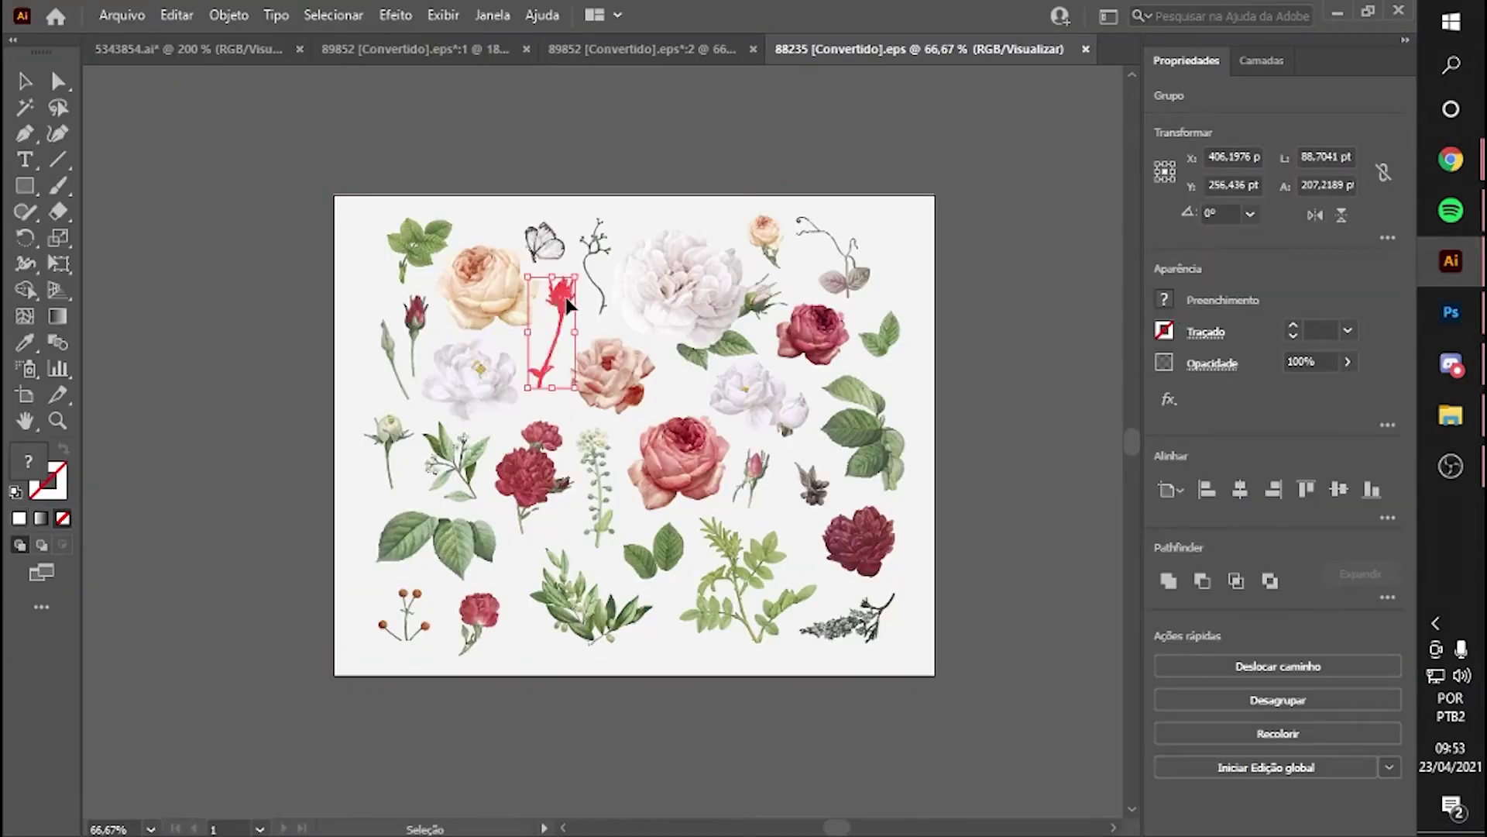
{"action": "left_click_drag", "start_coordinate": [553, 332], "coordinate": [456, 473]}
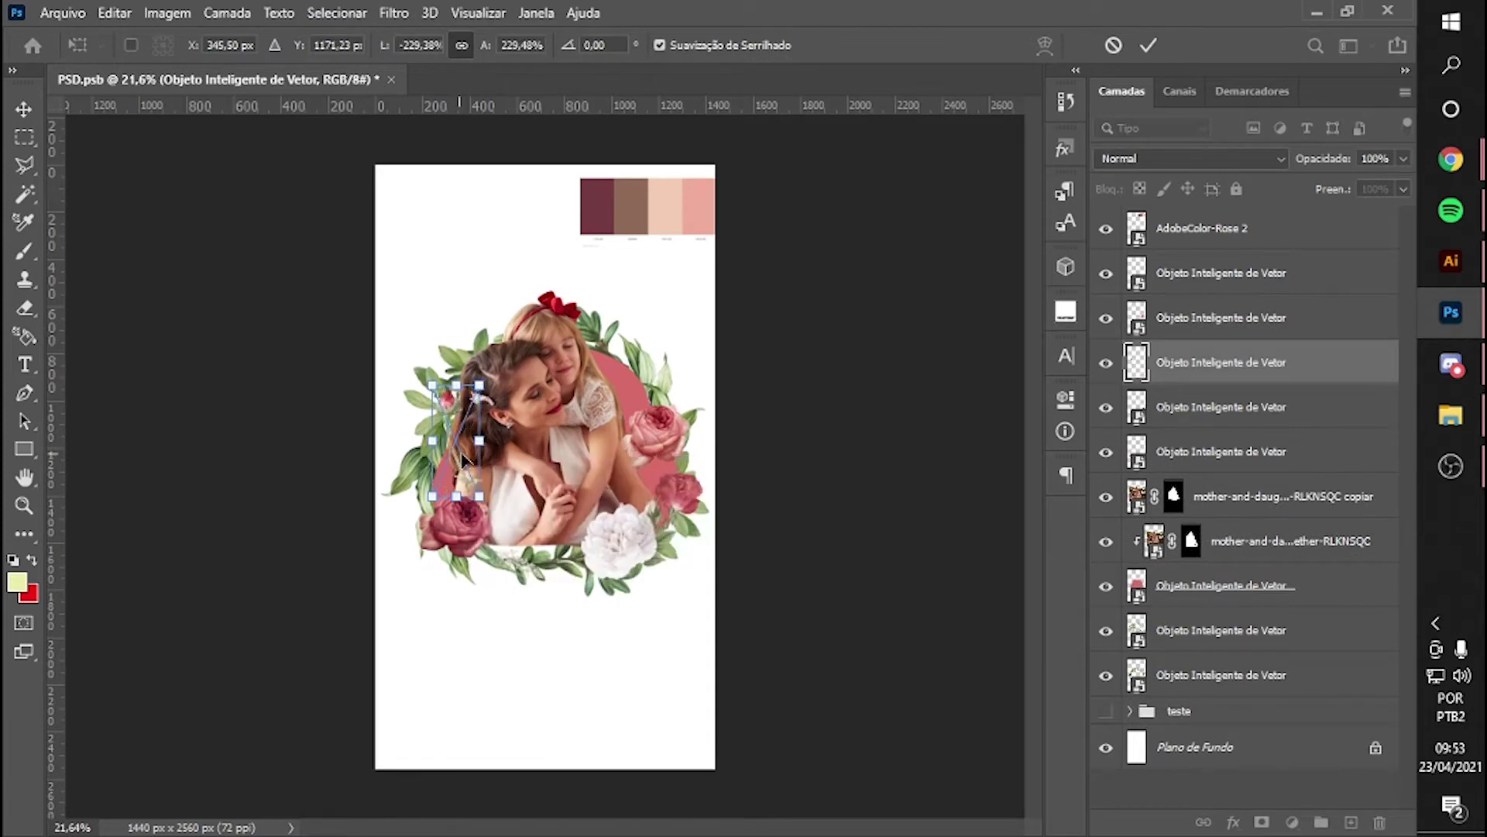
{"action": "left_click_drag", "start_coordinate": [499, 386], "coordinate": [482, 404]}
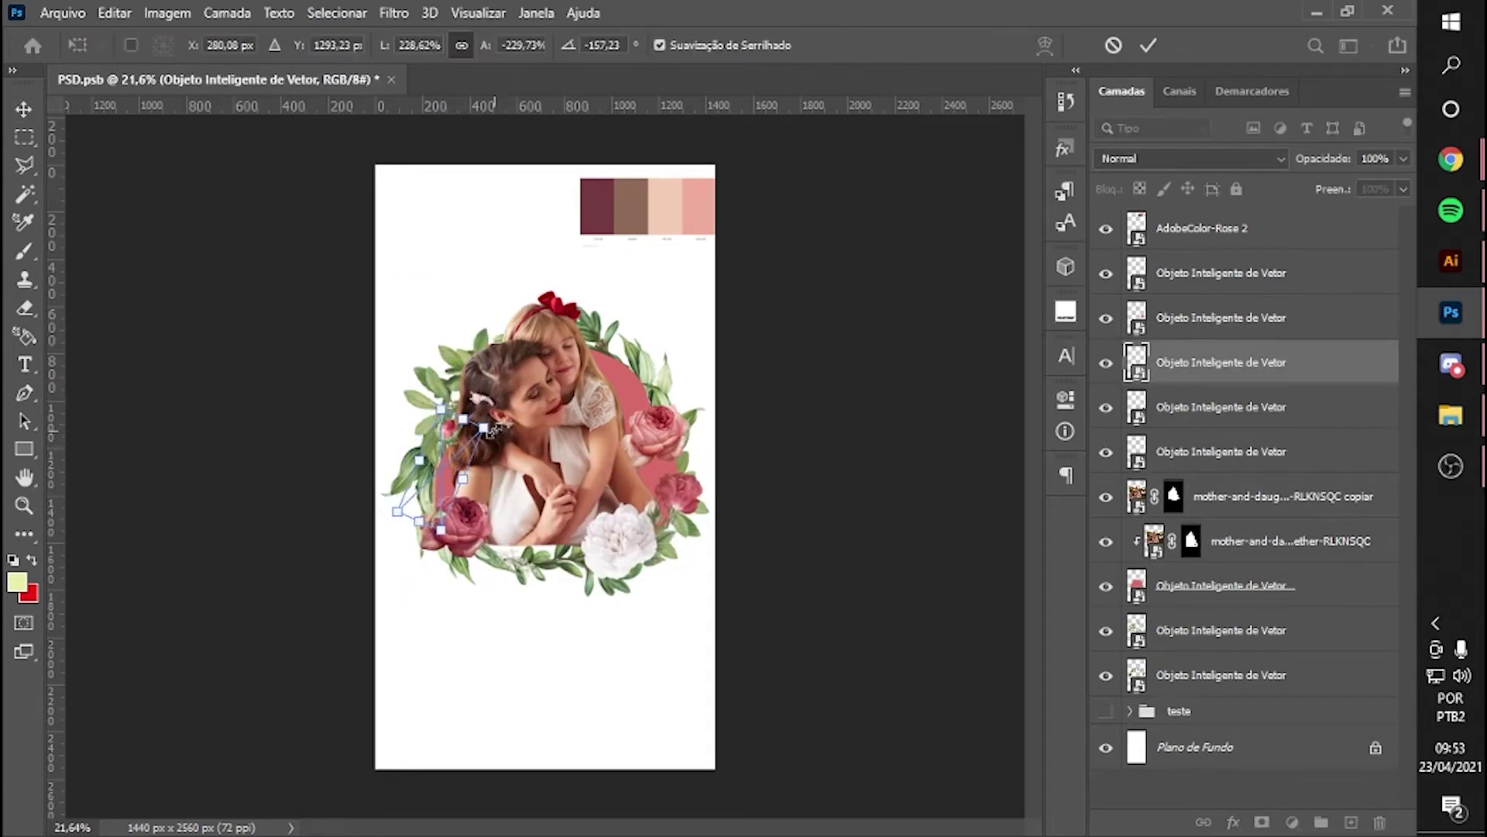
{"action": "key", "text": "Return"}
{"action": "left_click_drag", "start_coordinate": [679, 443], "coordinate": [565, 569]}
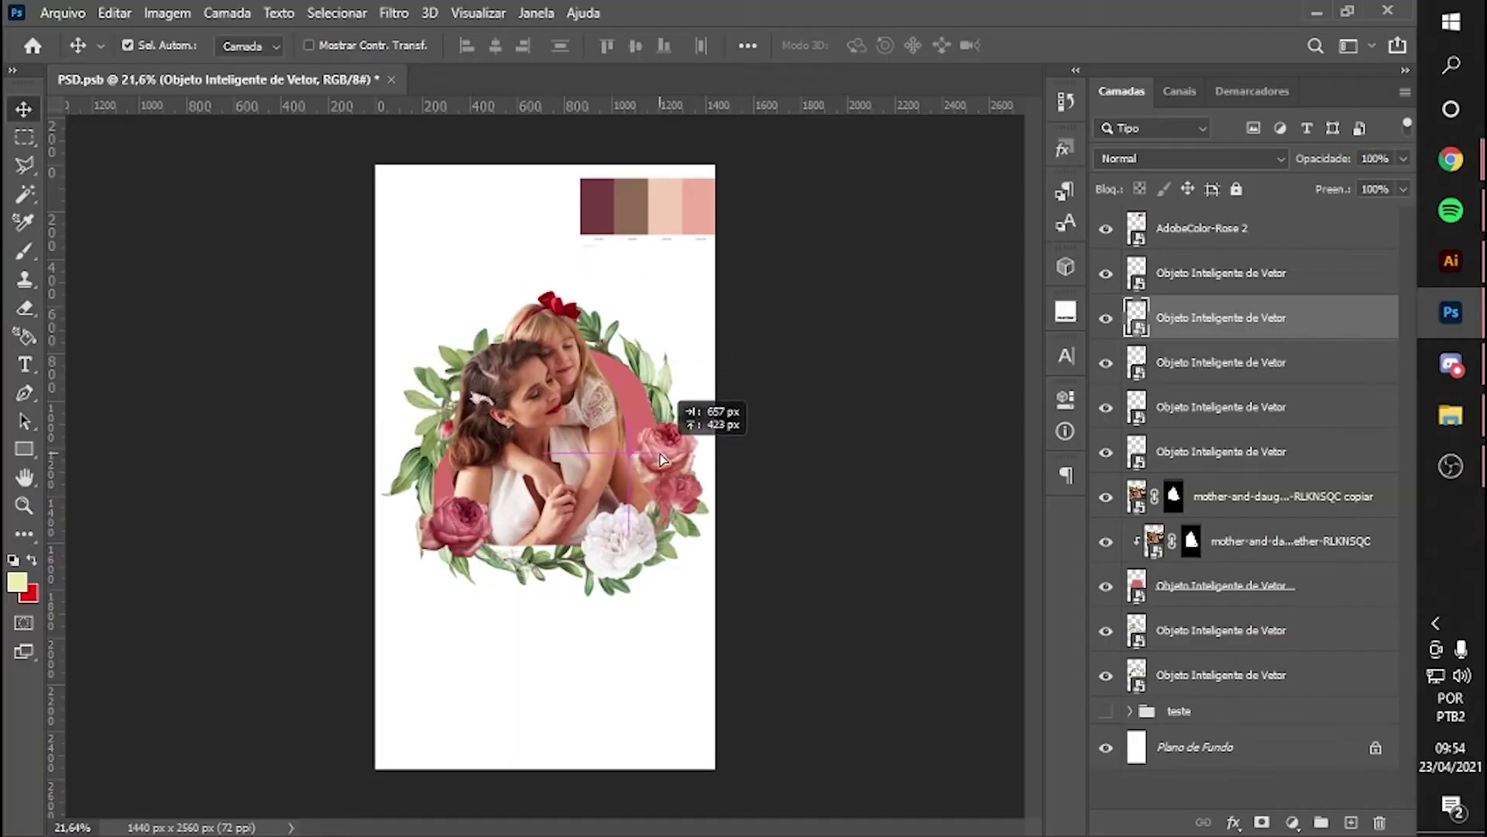
- Paste a white flower from the Illustrator collection at upper right, rotated and shifted into place
{"action": "left_click", "coordinate": [1451, 261]}
{"action": "key", "text": "ctrl+c"}
{"action": "key", "text": "alt+Tab"}
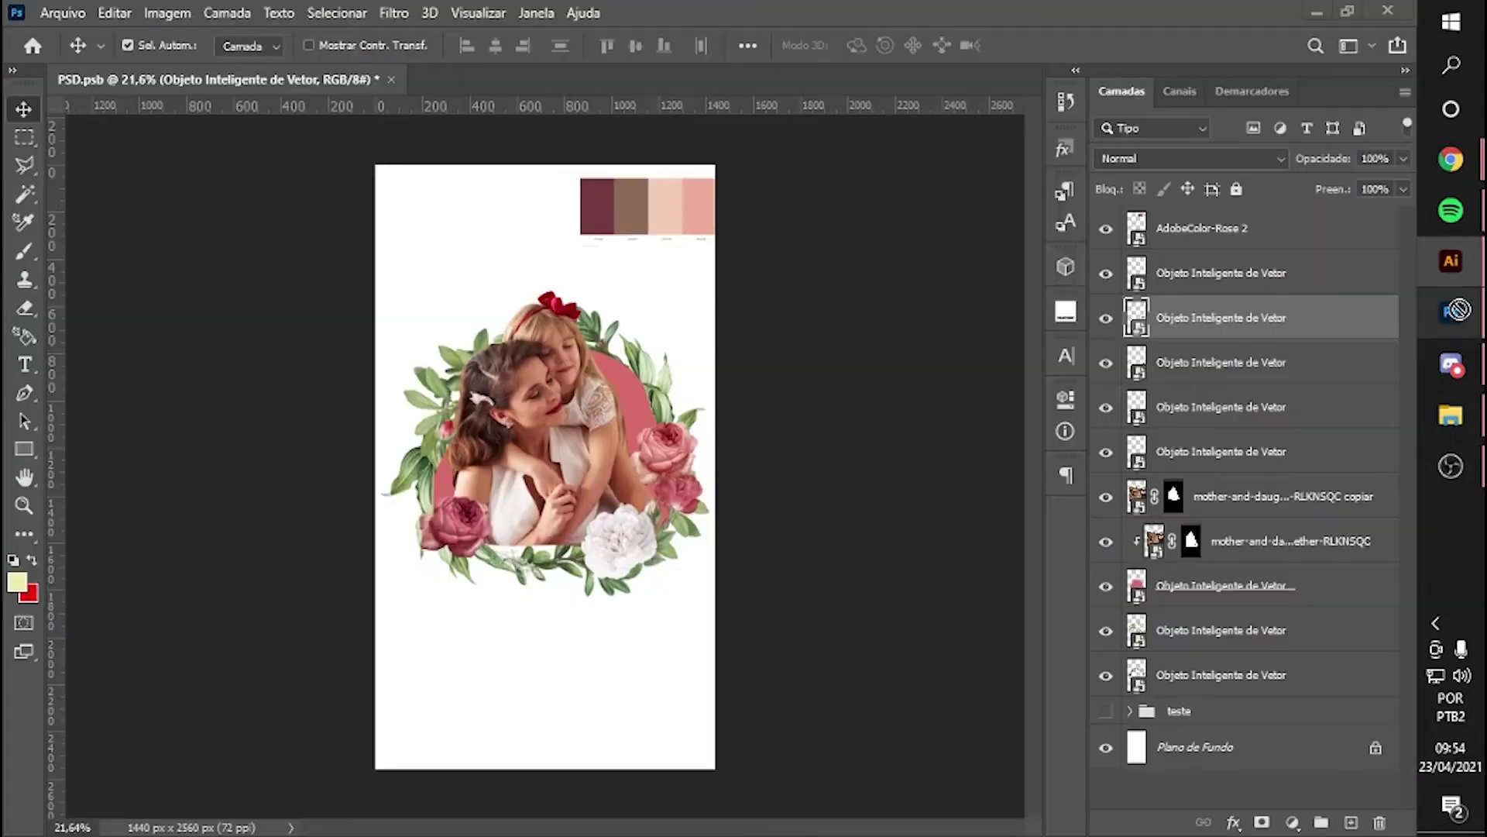
{"action": "key", "text": "ctrl+v"}
{"action": "left_click_drag", "start_coordinate": [694, 377], "coordinate": [705, 385]}
{"action": "key", "text": "Return"}
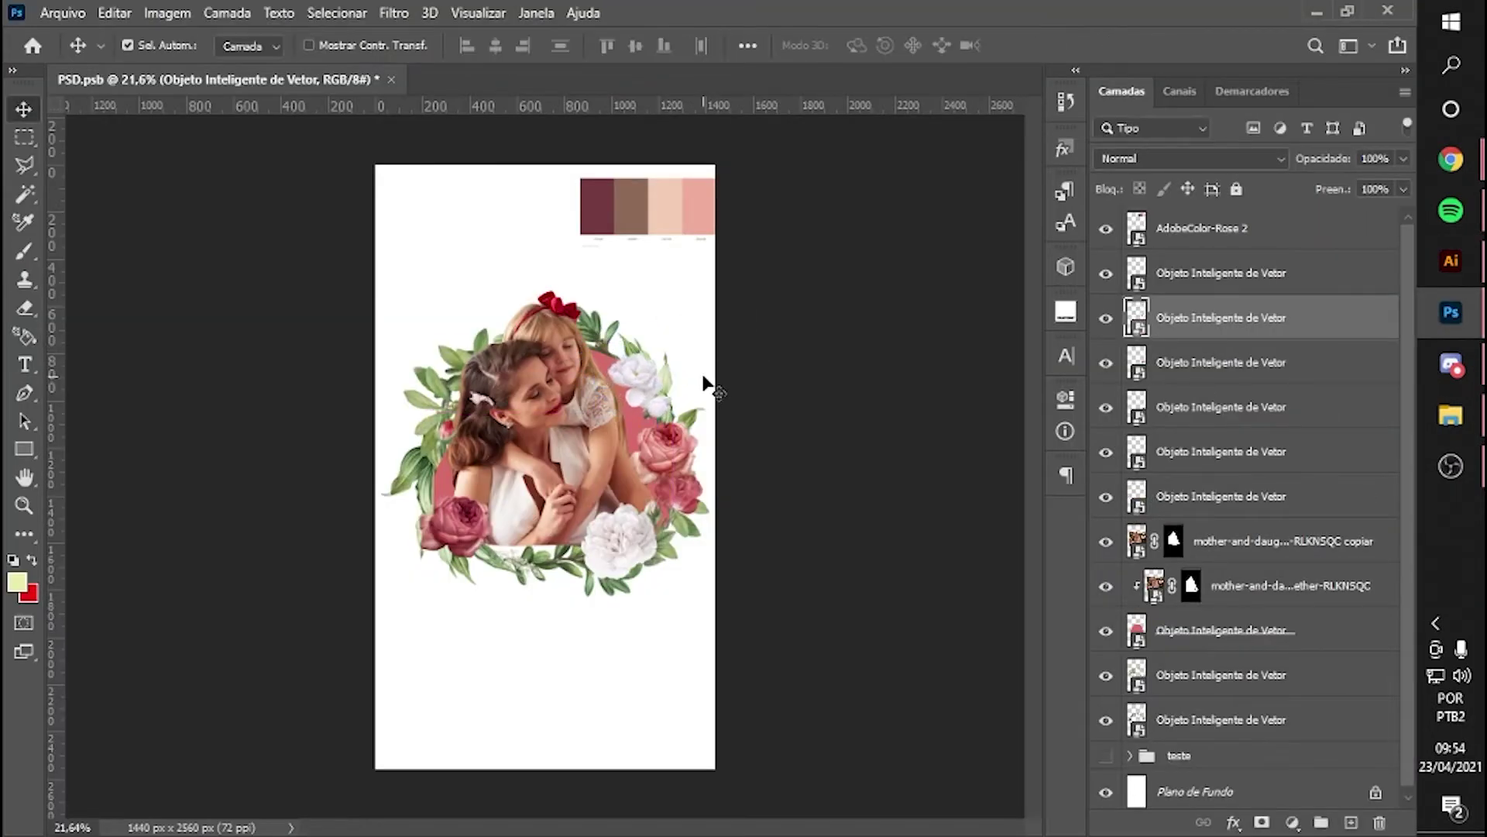
{"action": "key", "text": "alt+Tab"}
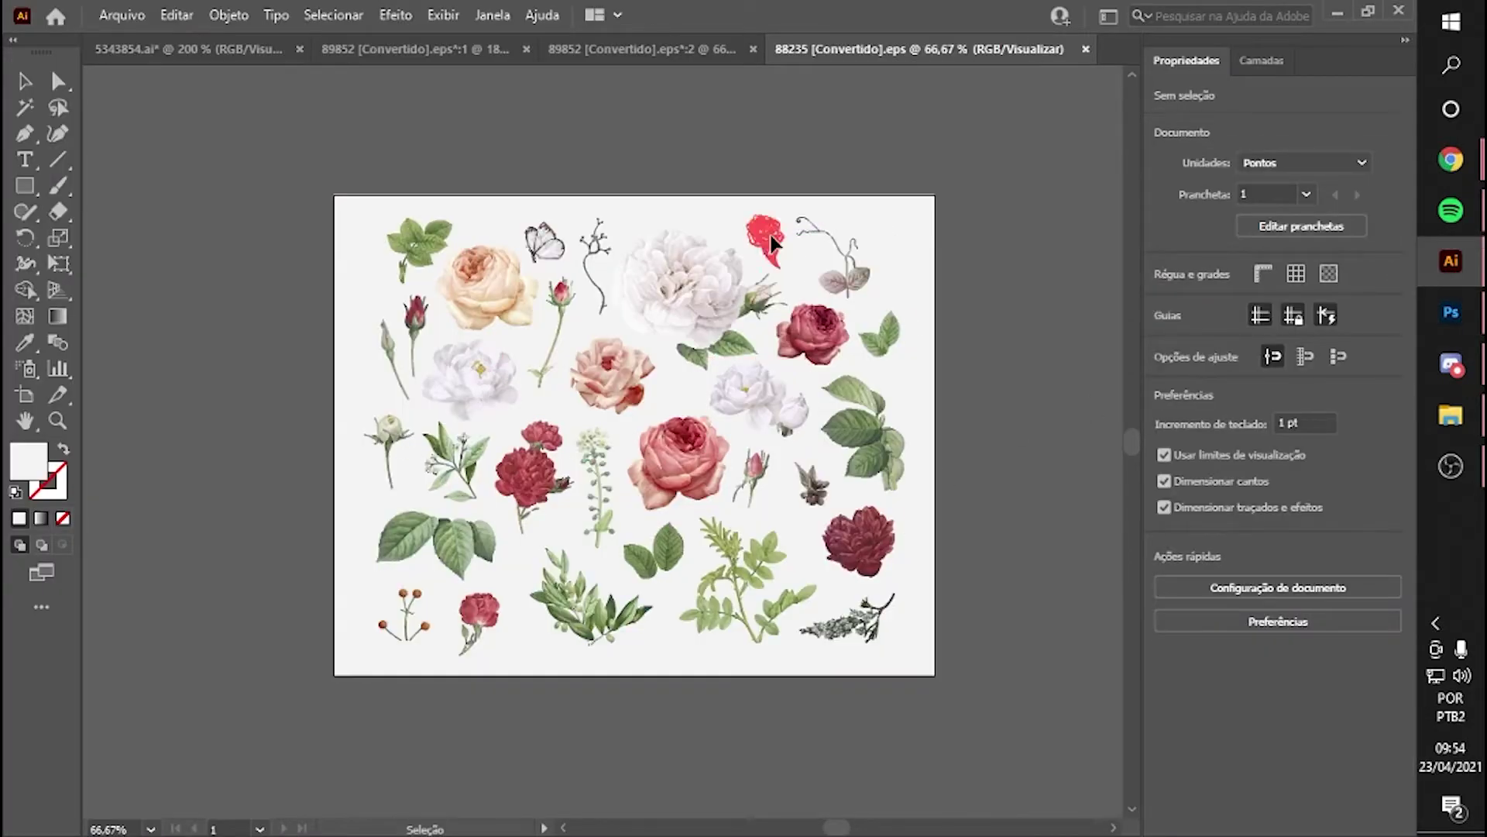
{"action": "key", "text": "alt+Tab"}
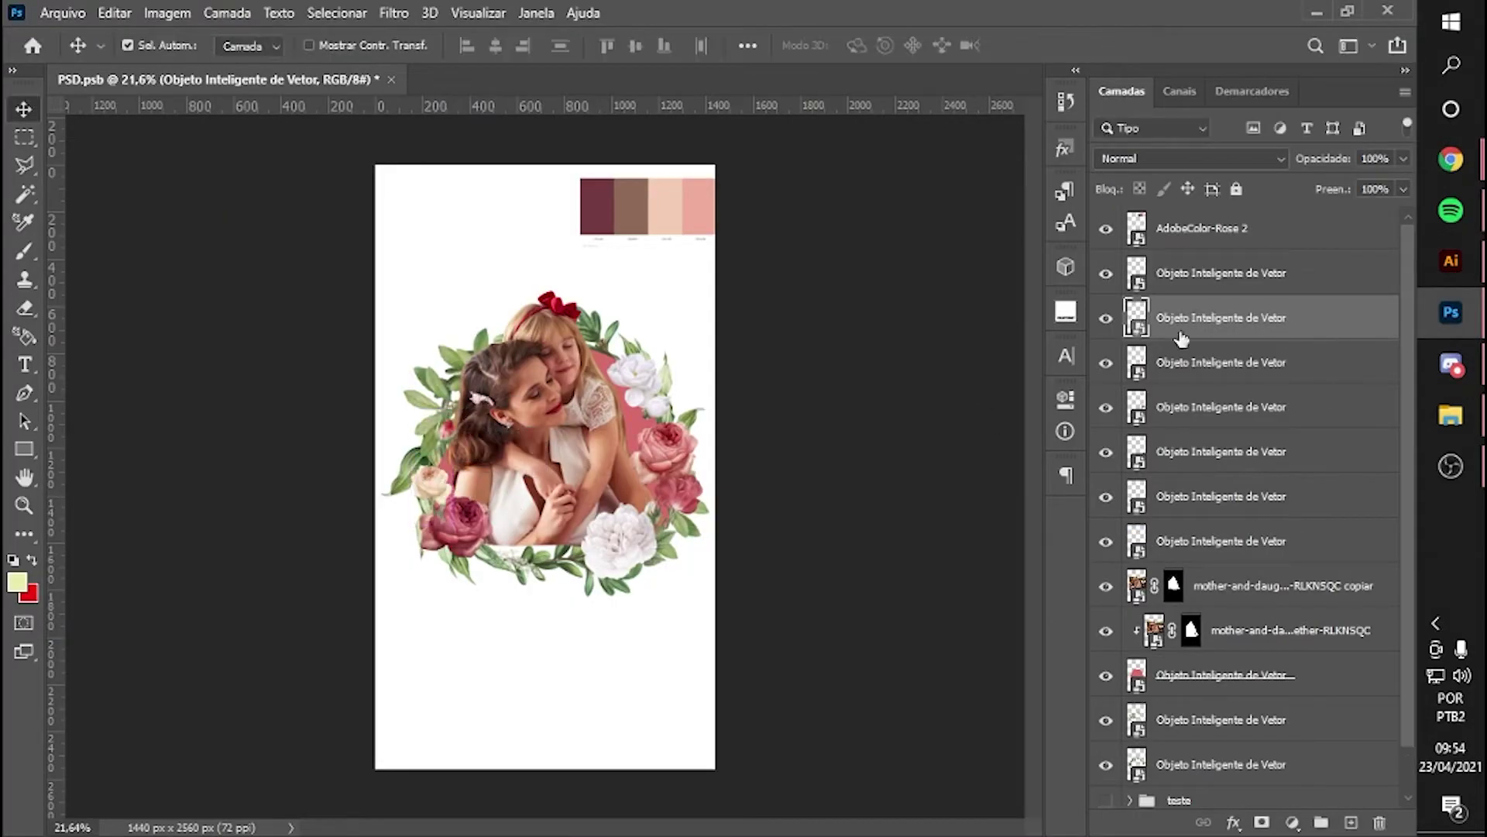
{"action": "left_click", "coordinate": [839, 461]}
{"action": "left_click", "coordinate": [740, 464]}
{"action": "left_click_drag", "start_coordinate": [639, 547], "coordinate": [645, 547]}
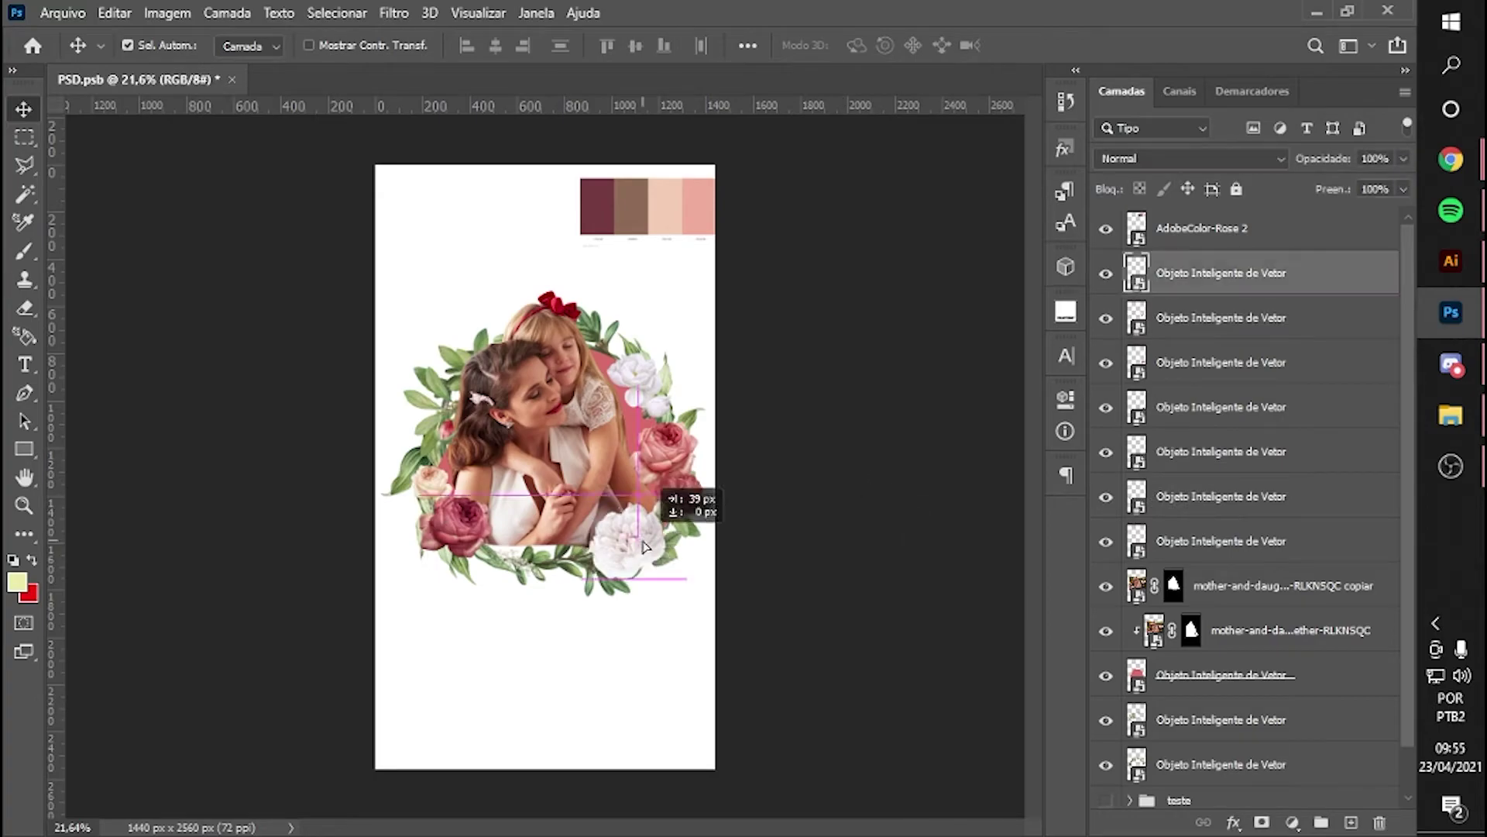
- Bring the dark red rose into the poster's top left and lower its layer
{"action": "key", "text": "alt+Tab"}
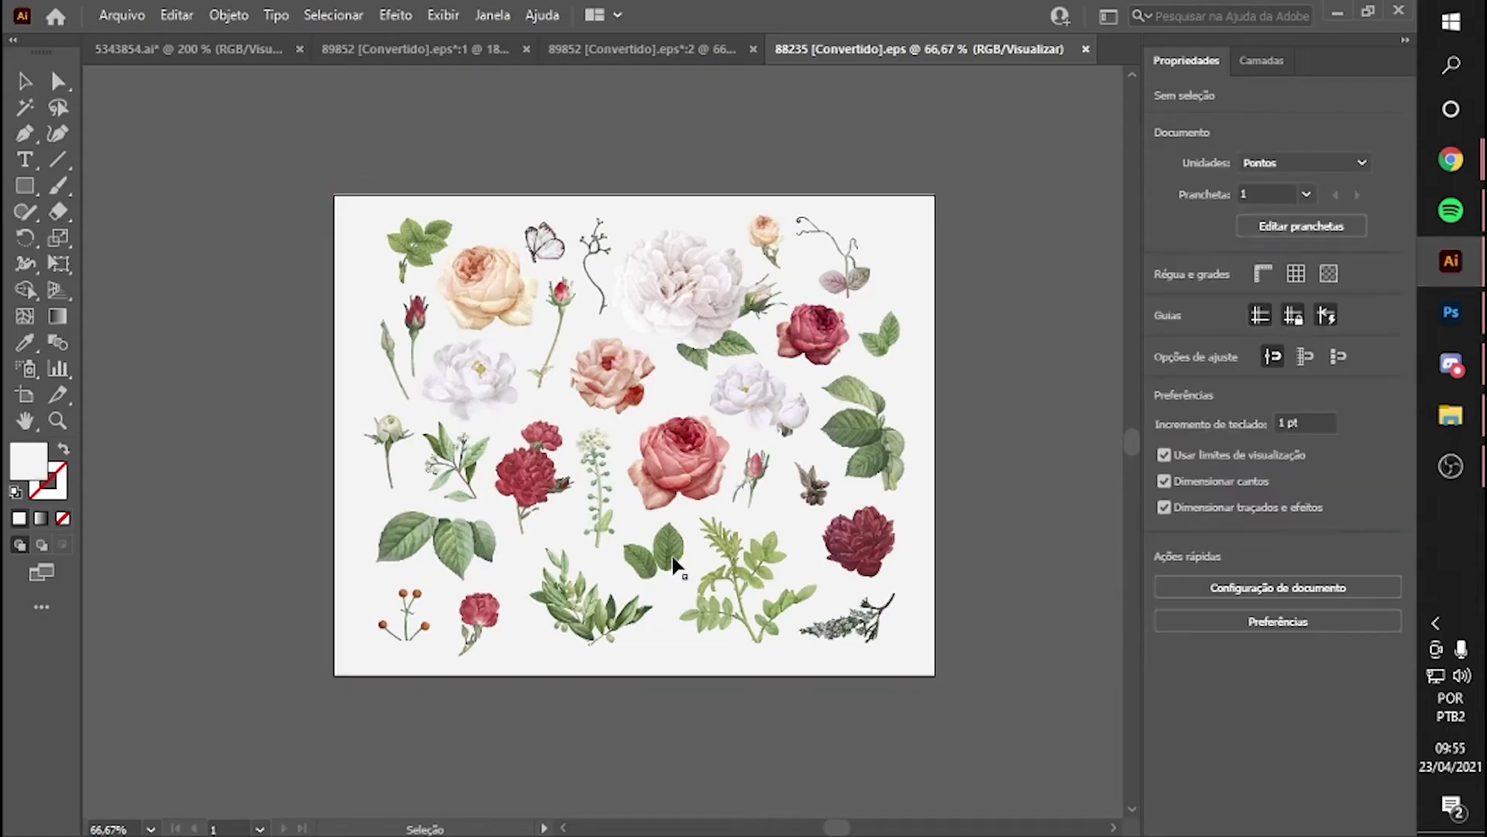
{"action": "mouse_move", "coordinate": [858, 540]}
{"action": "left_mouse_down"}
{"action": "mouse_move", "coordinate": [1057, 485]}
{"action": "mouse_move", "coordinate": [496, 349]}
{"action": "left_mouse_up"}
{"action": "left_click_drag", "start_coordinate": [1198, 272], "coordinate": [1199, 636]}
{"action": "left_click_drag", "start_coordinate": [692, 457], "coordinate": [689, 496]}
- Nudge the white flower and move the flower layers below the photo copy
{"action": "left_click", "coordinate": [680, 466]}
{"action": "left_click_drag", "start_coordinate": [664, 399], "coordinate": [702, 457]}
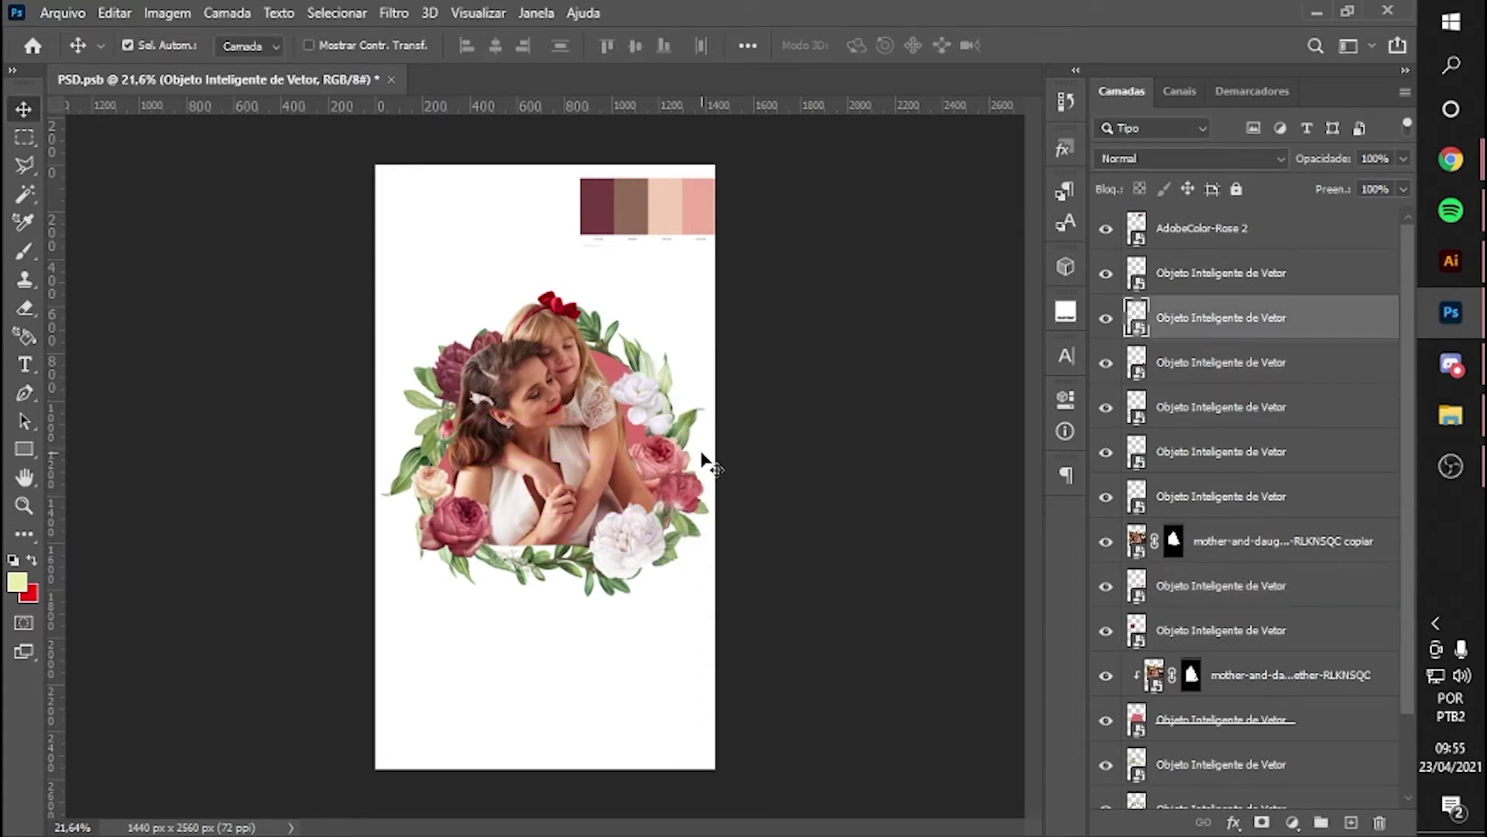
{"action": "left_click", "coordinate": [1253, 464]}
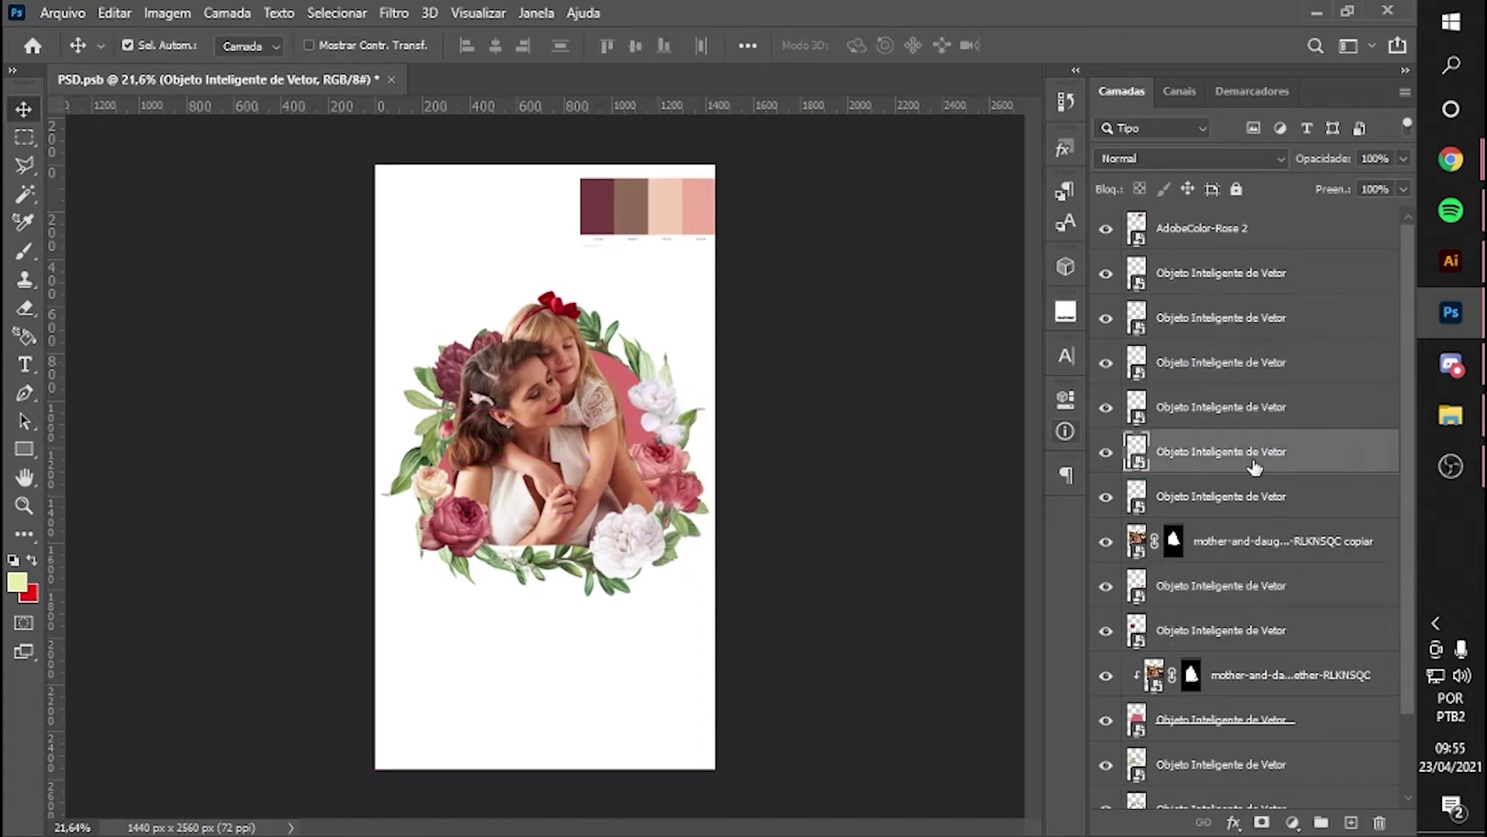
{"action": "left_click", "coordinate": [1246, 505]}
{"action": "left_click_drag", "start_coordinate": [1246, 505], "coordinate": [1225, 604]}
{"action": "scroll", "coordinate": [546, 466], "scroll_direction": "down", "scroll_amount": 2}
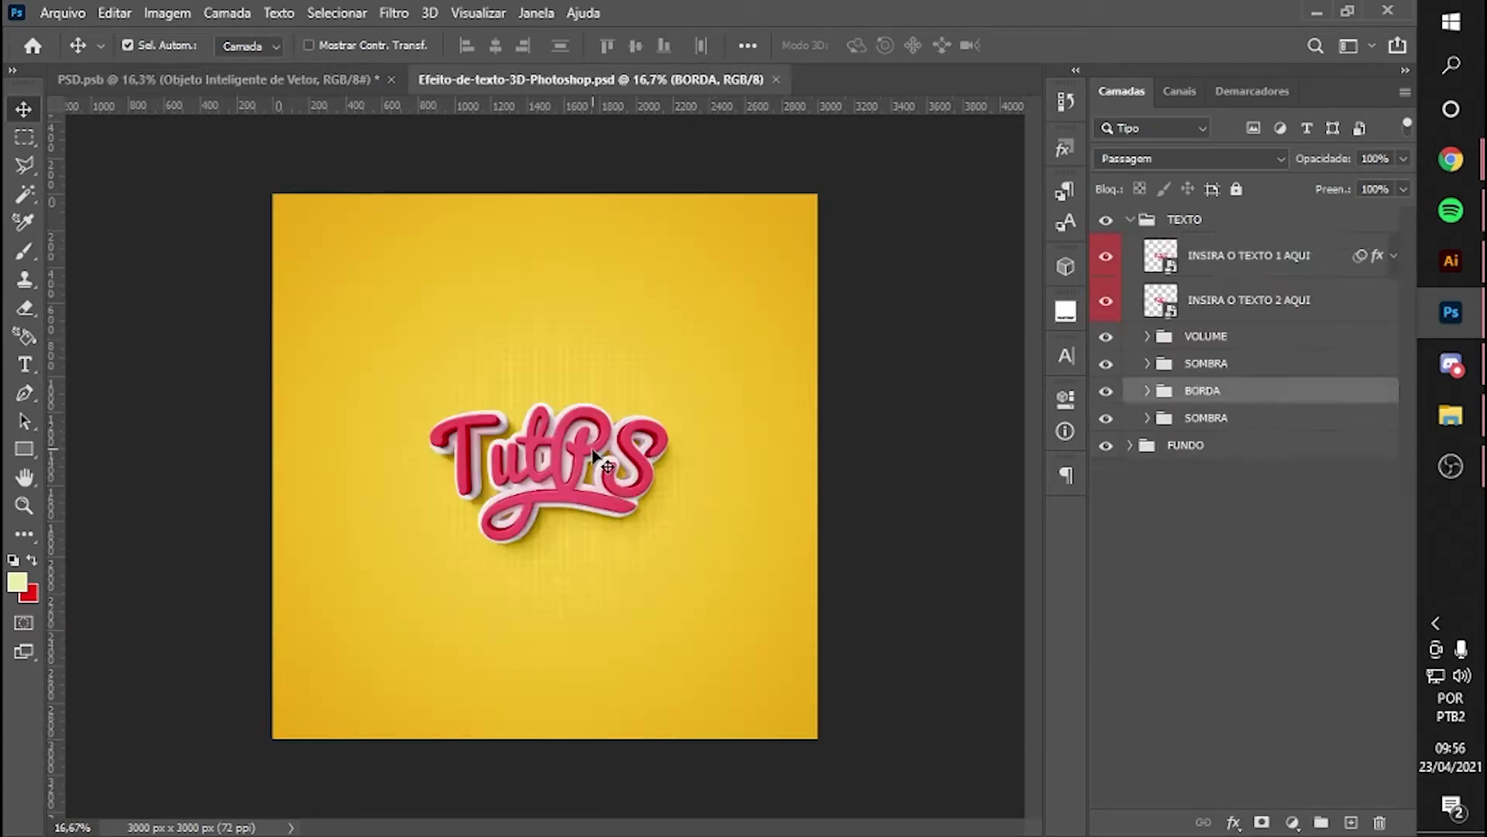
- Switch to Efeito-de-texto-3D-Photoshop.psd and open its lettering smart object for editing
{"action": "left_click", "coordinate": [1168, 263]}
{"action": "double_click", "coordinate": [1161, 256]}
{"action": "mouse_move", "coordinate": [1451, 160]}
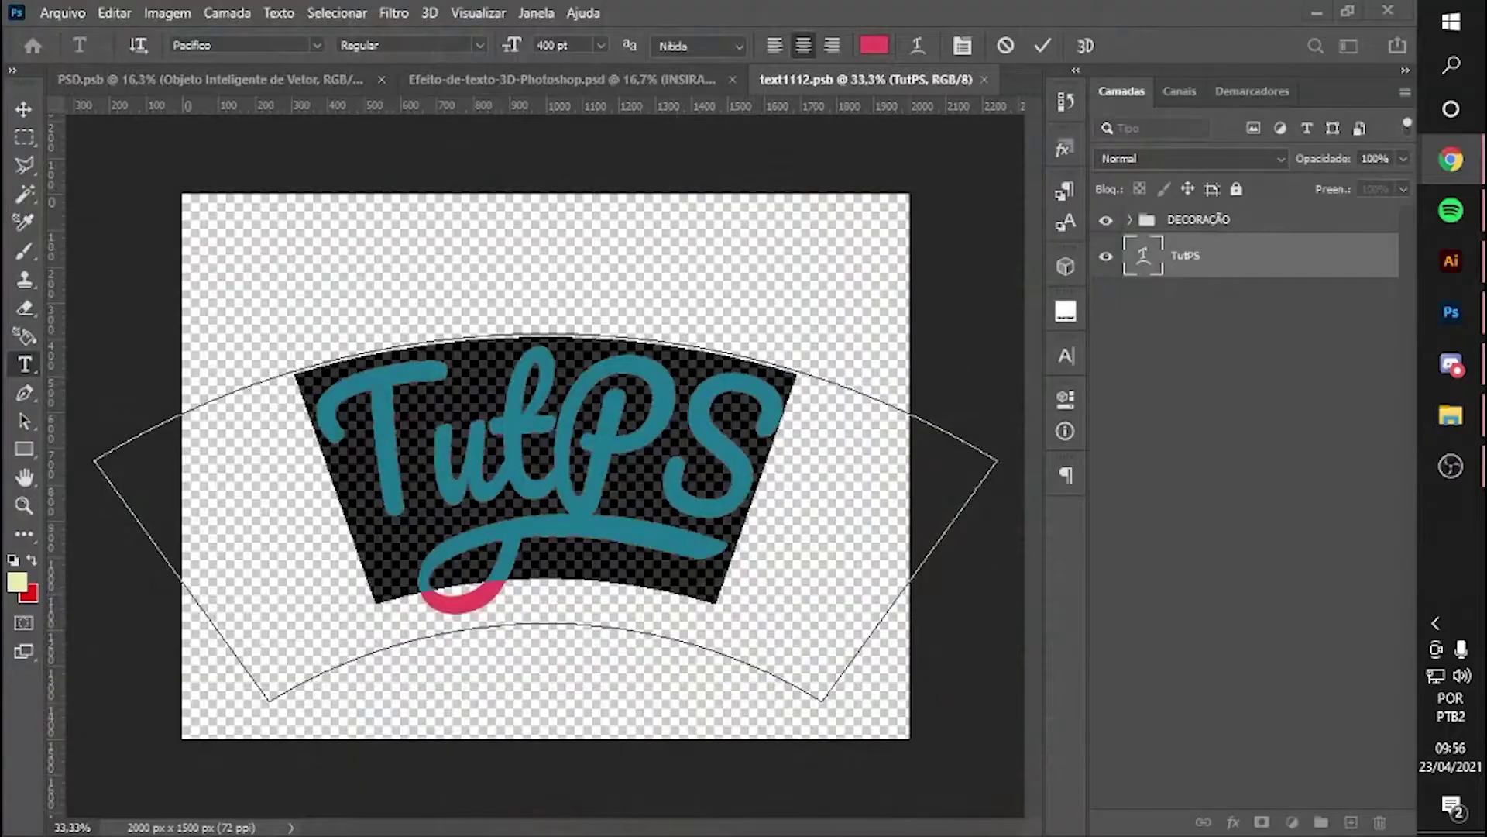
{"action": "left_click", "coordinate": [31, 110]}
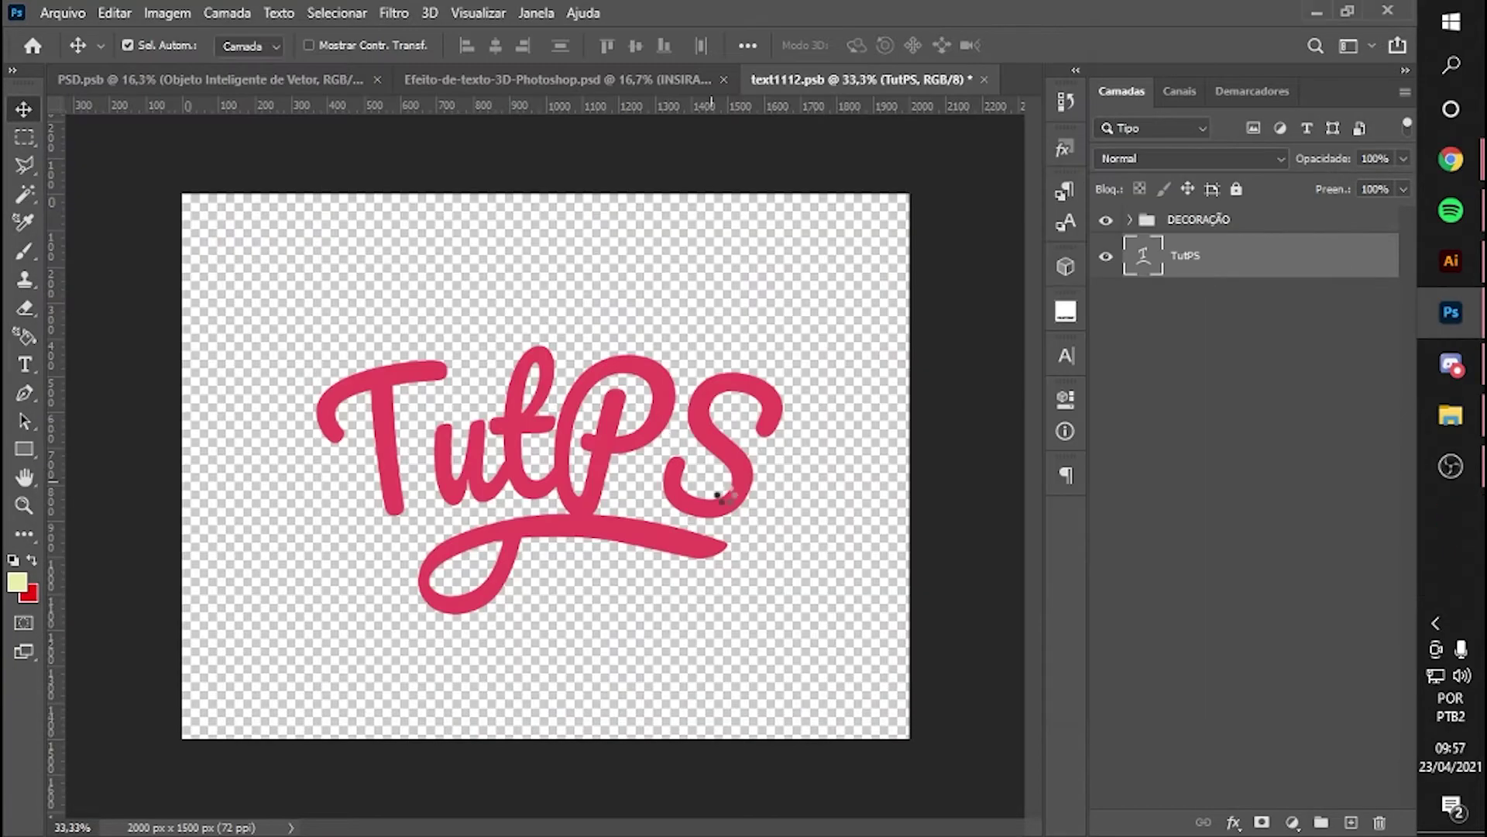
- Change the TutPS lettering text to 'Mães', then save and close the smart object
{"action": "double_click", "coordinate": [719, 496]}
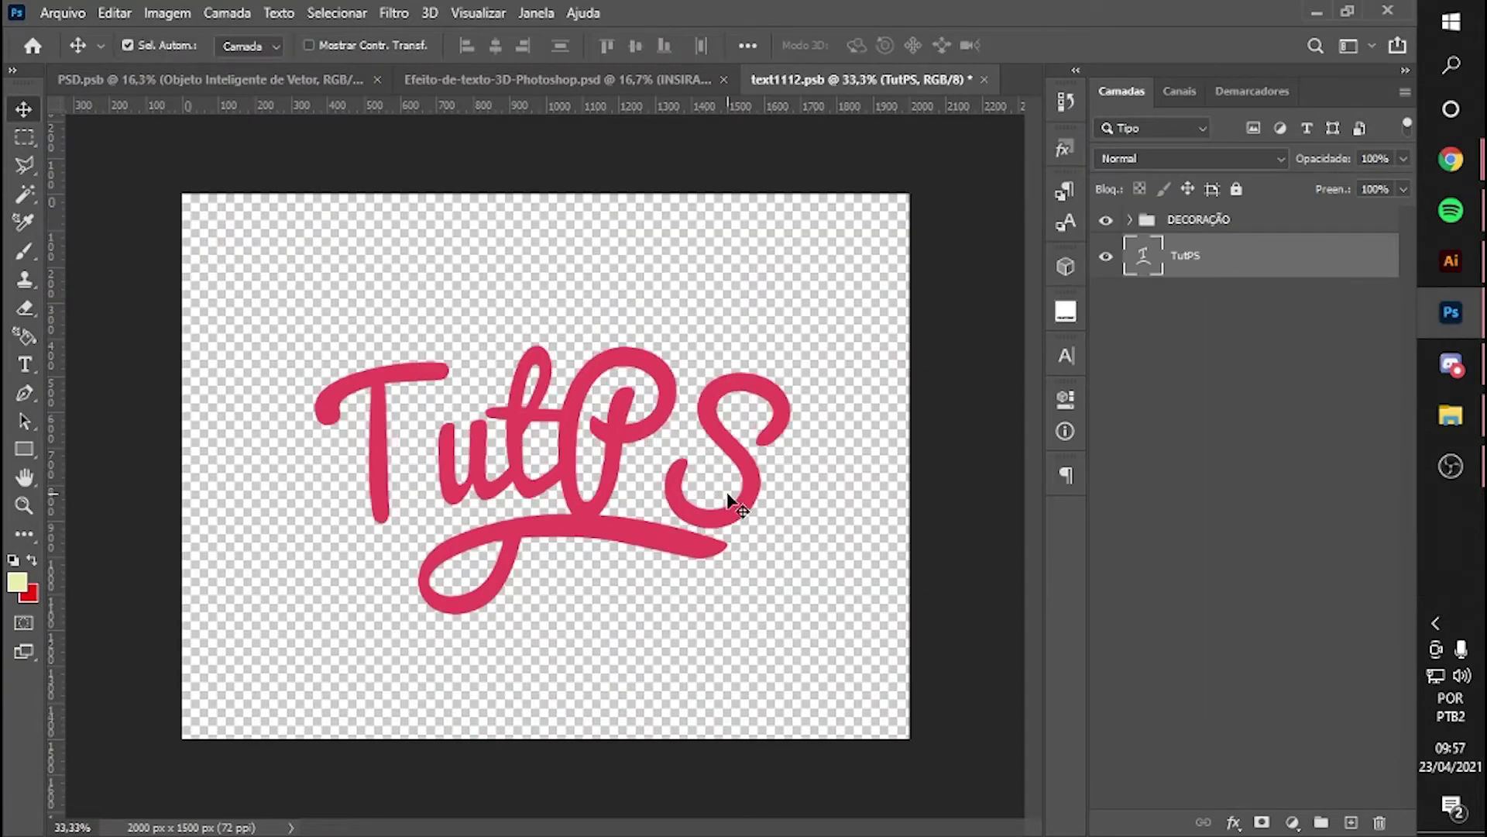
{"action": "type", "text": "Mães"}
{"action": "key", "text": "ctrl+Return"}
{"action": "key", "text": "v"}
{"action": "key", "text": "ctrl+w"}
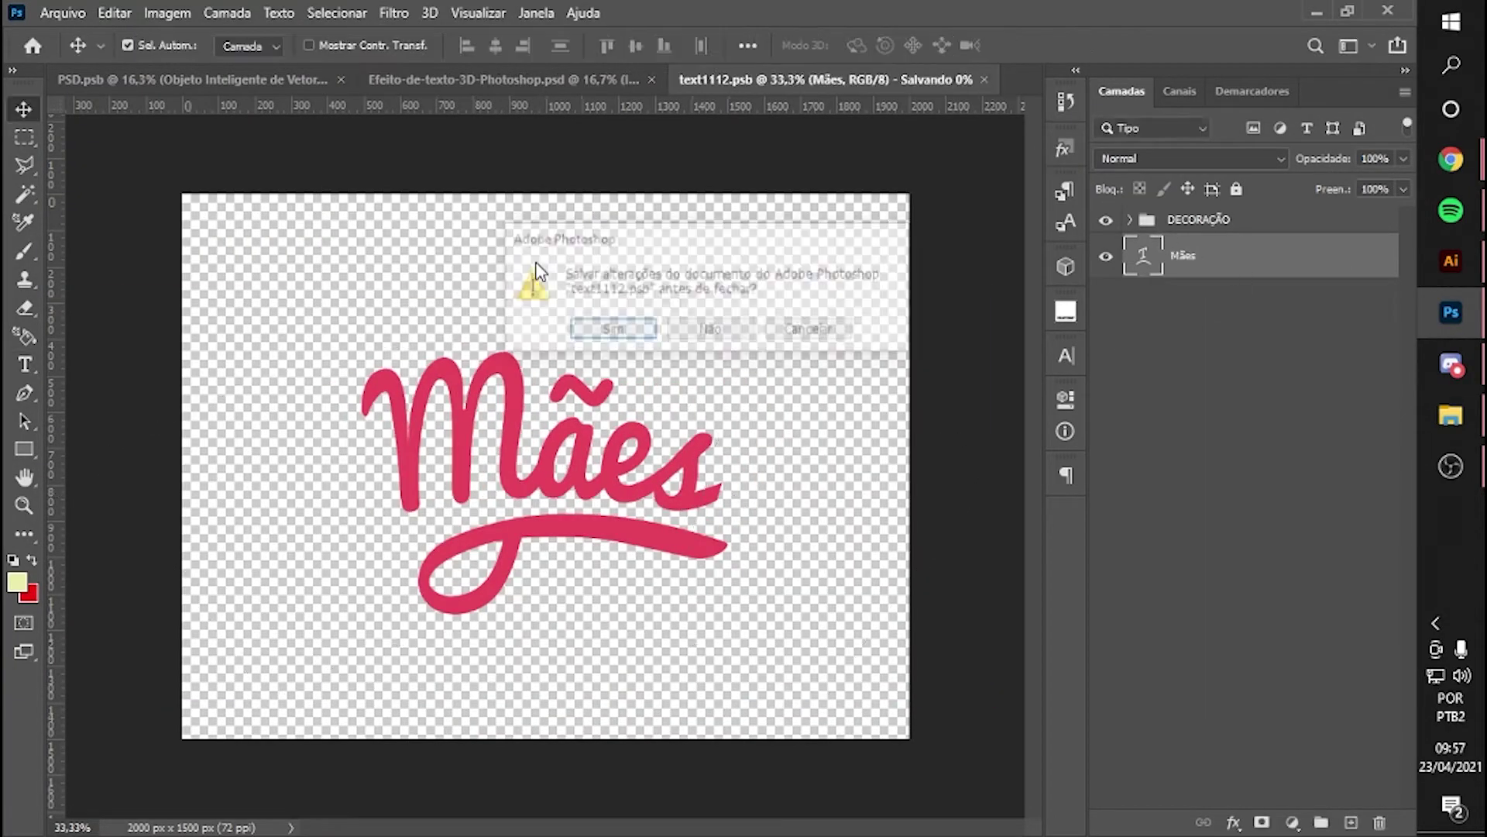
{"action": "key", "text": "Return"}
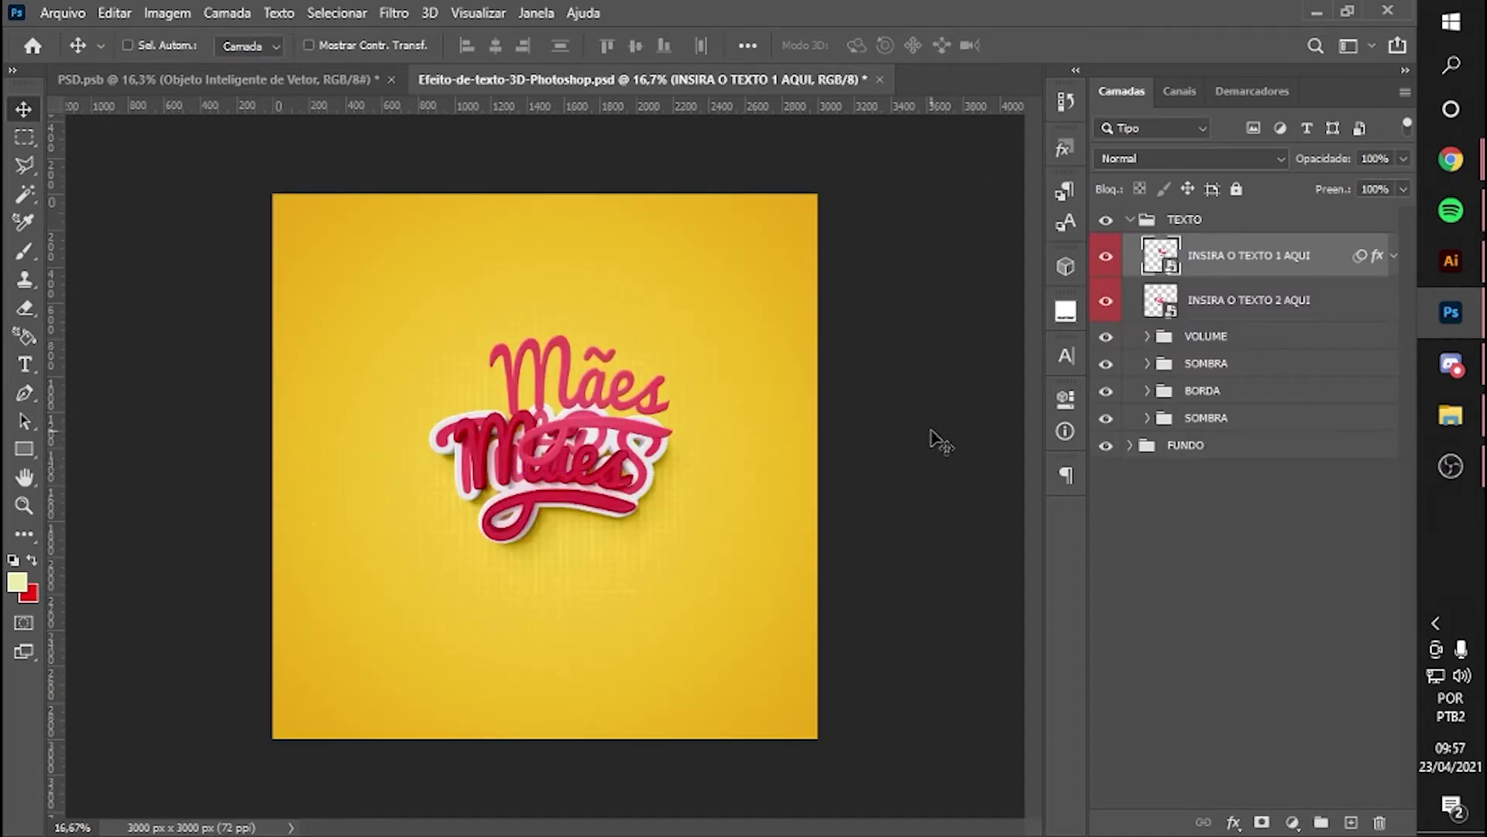
- Hide the yellow FUNDO background and save the BORDA group's embedded lettering file
{"action": "left_click", "coordinate": [1106, 444]}
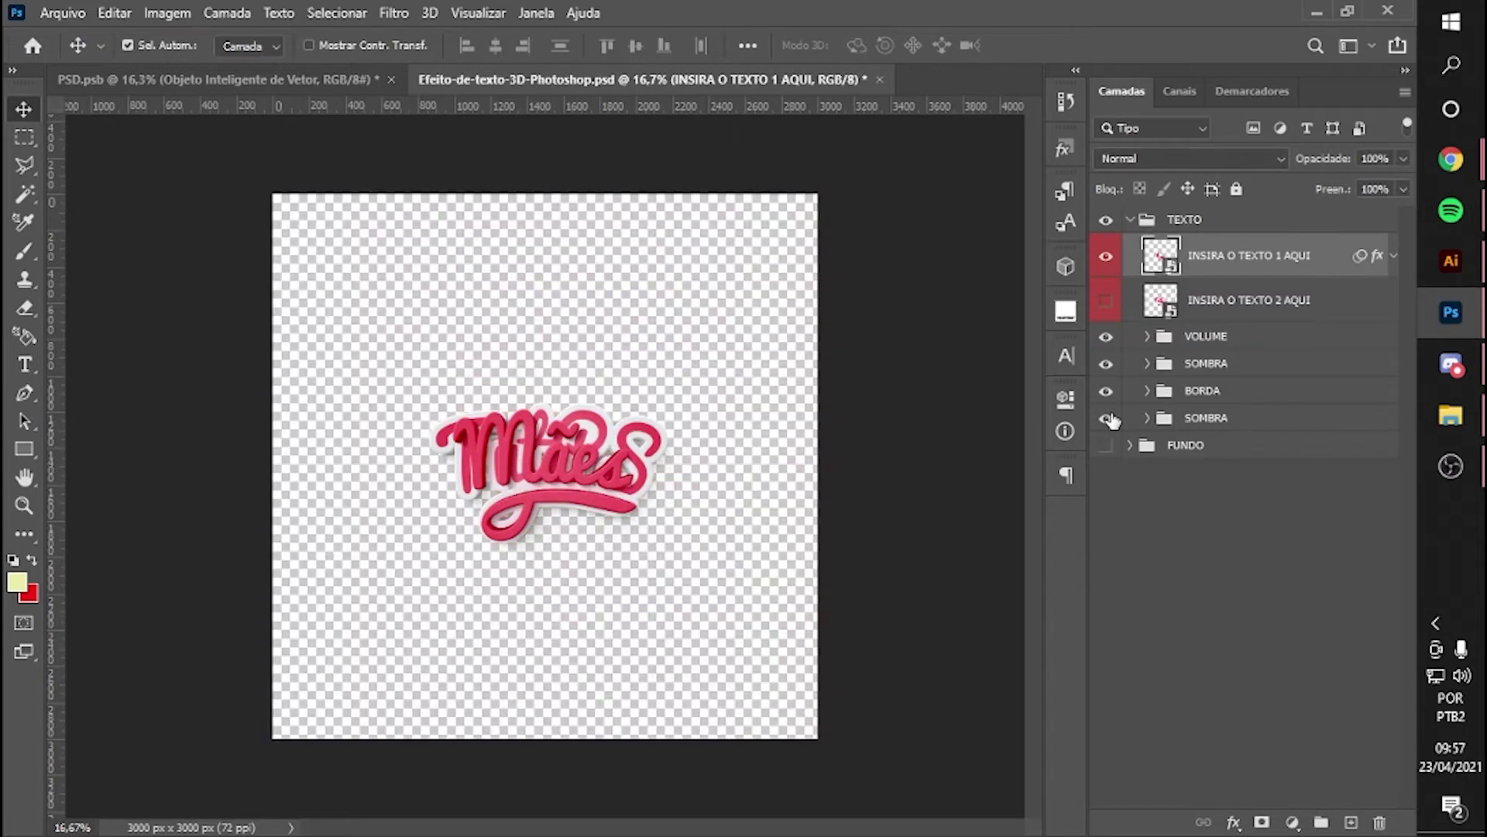
{"action": "left_click", "coordinate": [1147, 390]}
{"action": "left_click", "coordinate": [1248, 429]}
{"action": "double_click", "coordinate": [1190, 440]}
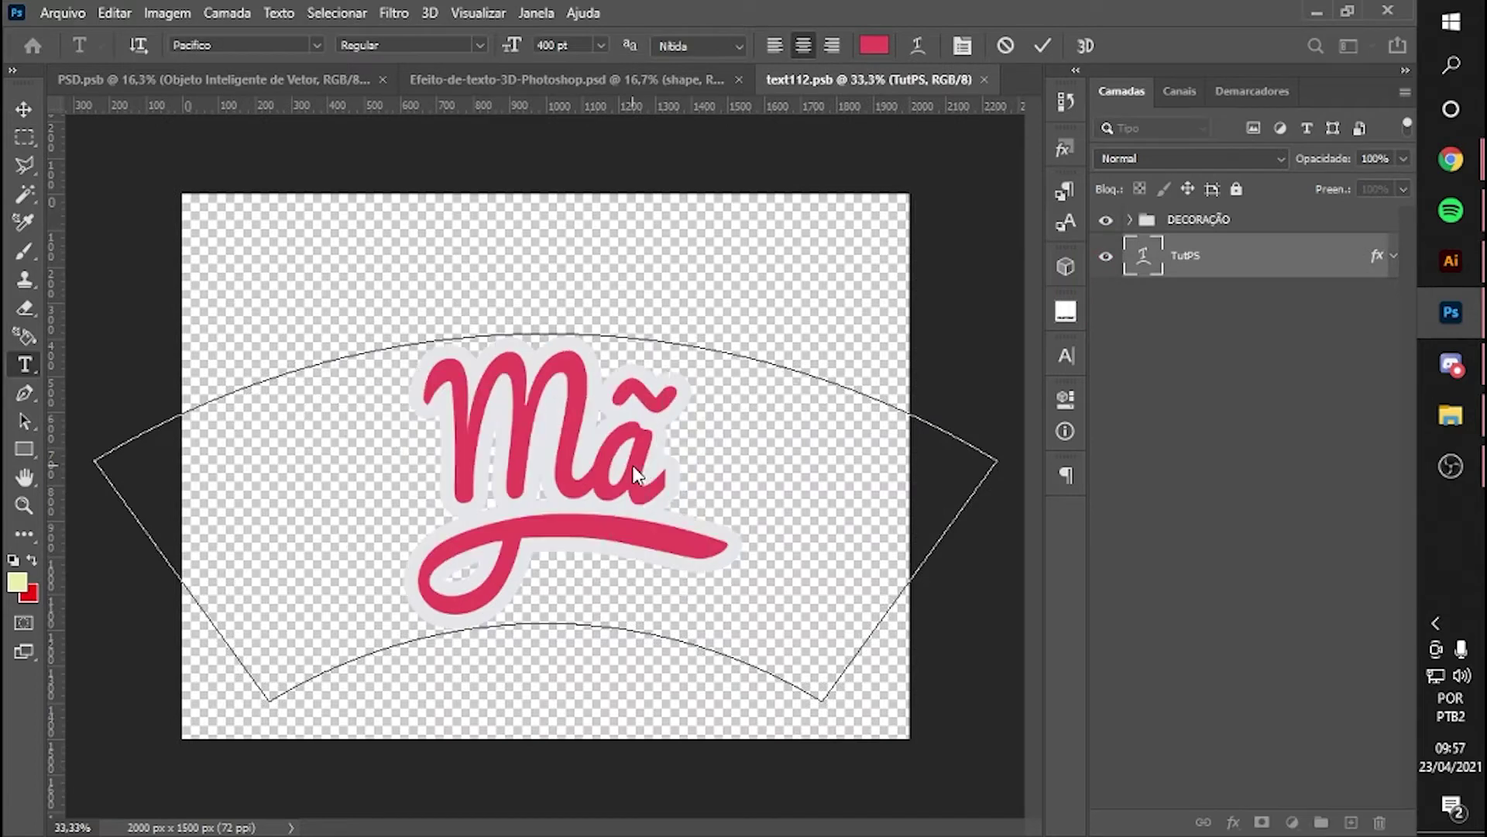
{"action": "key", "text": "ctrl+s"}
{"action": "key", "text": "ctrl+w"}
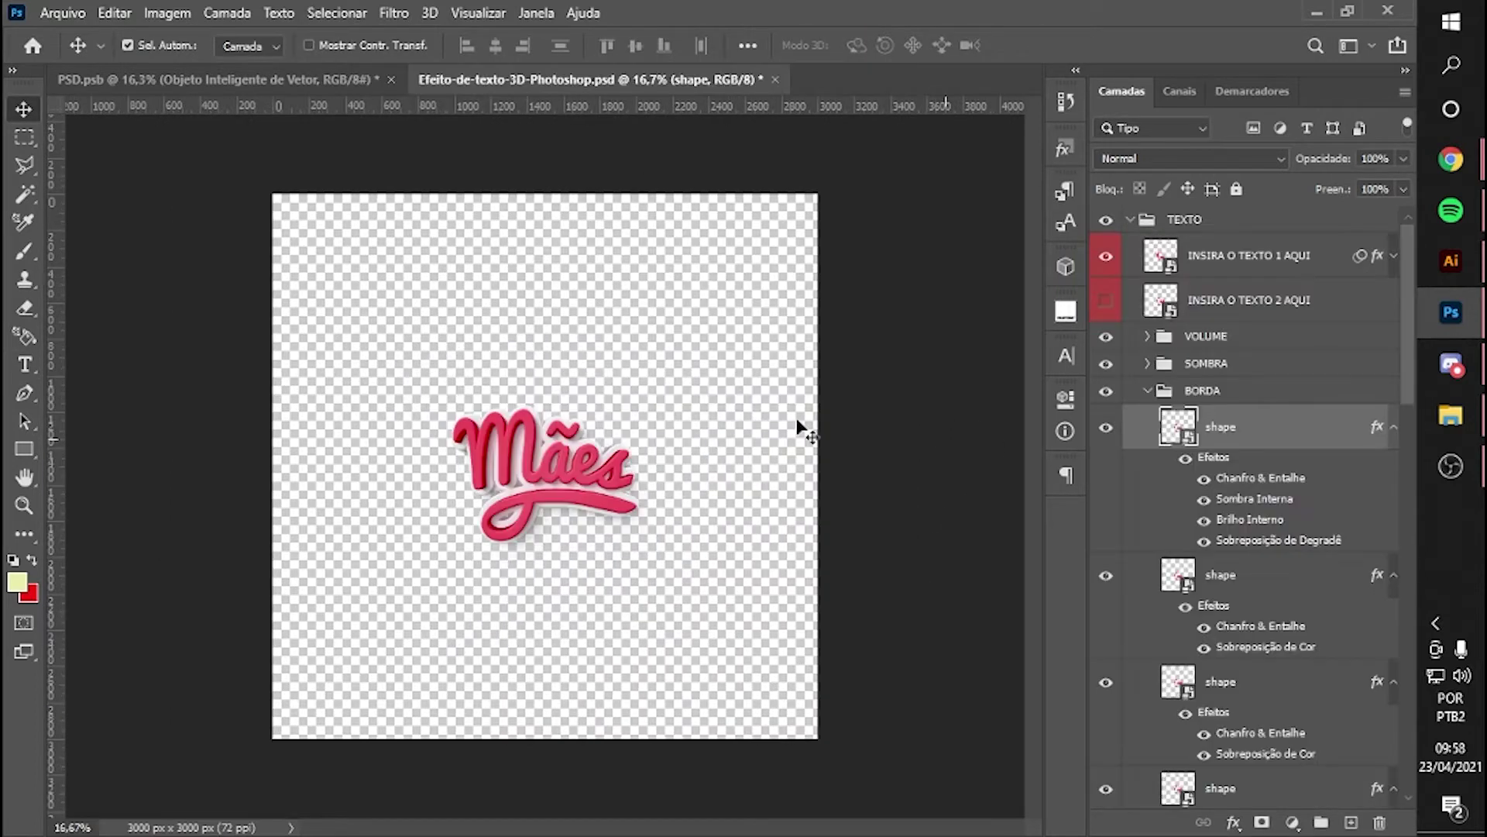
- Select the VOLUME layers, enlarge them, and drag the lettering onto the poster tab
{"action": "left_click_drag", "start_coordinate": [732, 578], "coordinate": [887, 662]}
{"action": "key", "text": "ctrl+t"}
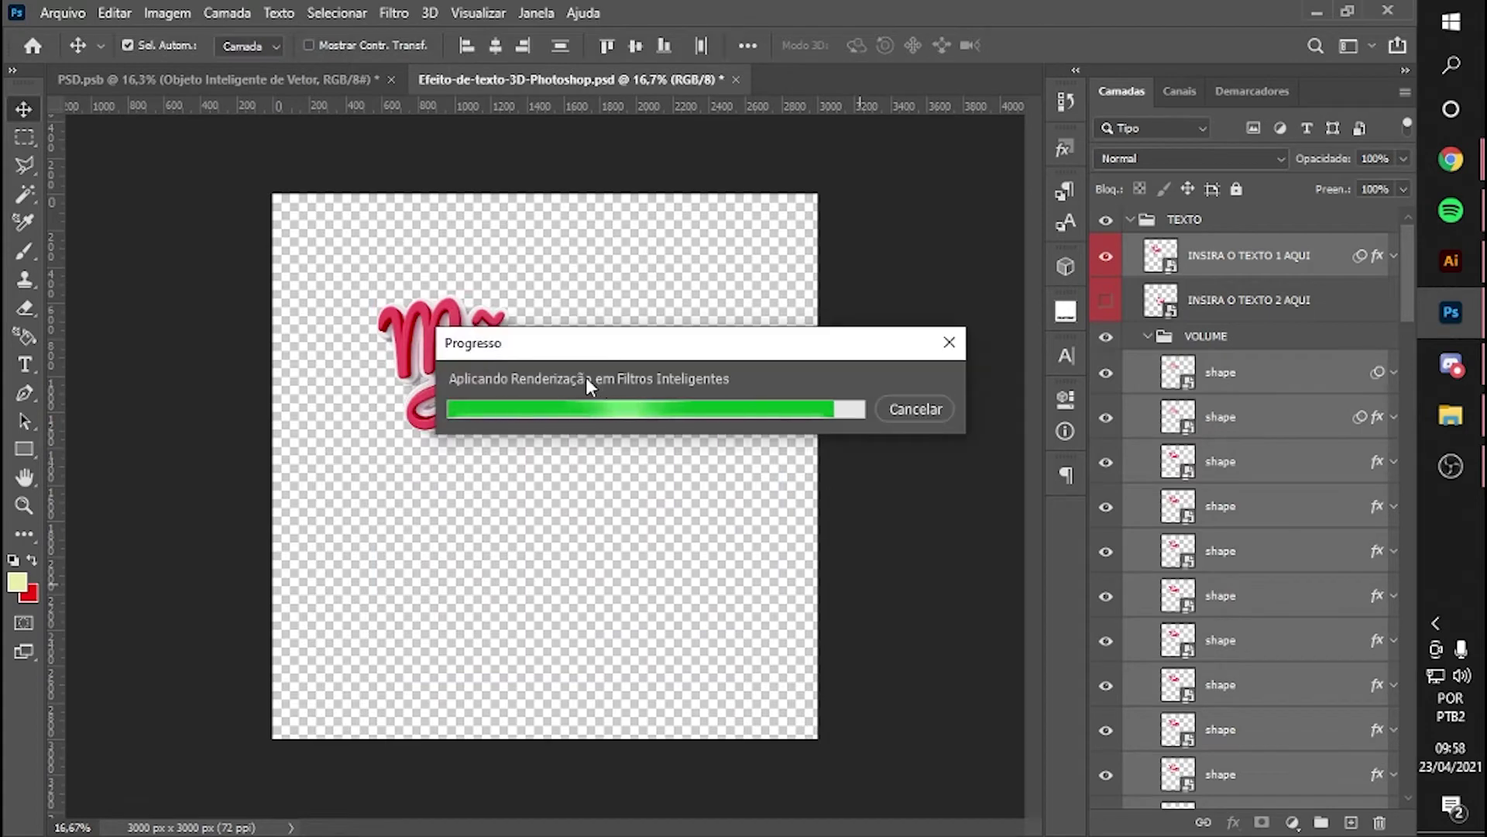
{"action": "left_click_drag", "start_coordinate": [641, 434], "coordinate": [217, 79]}
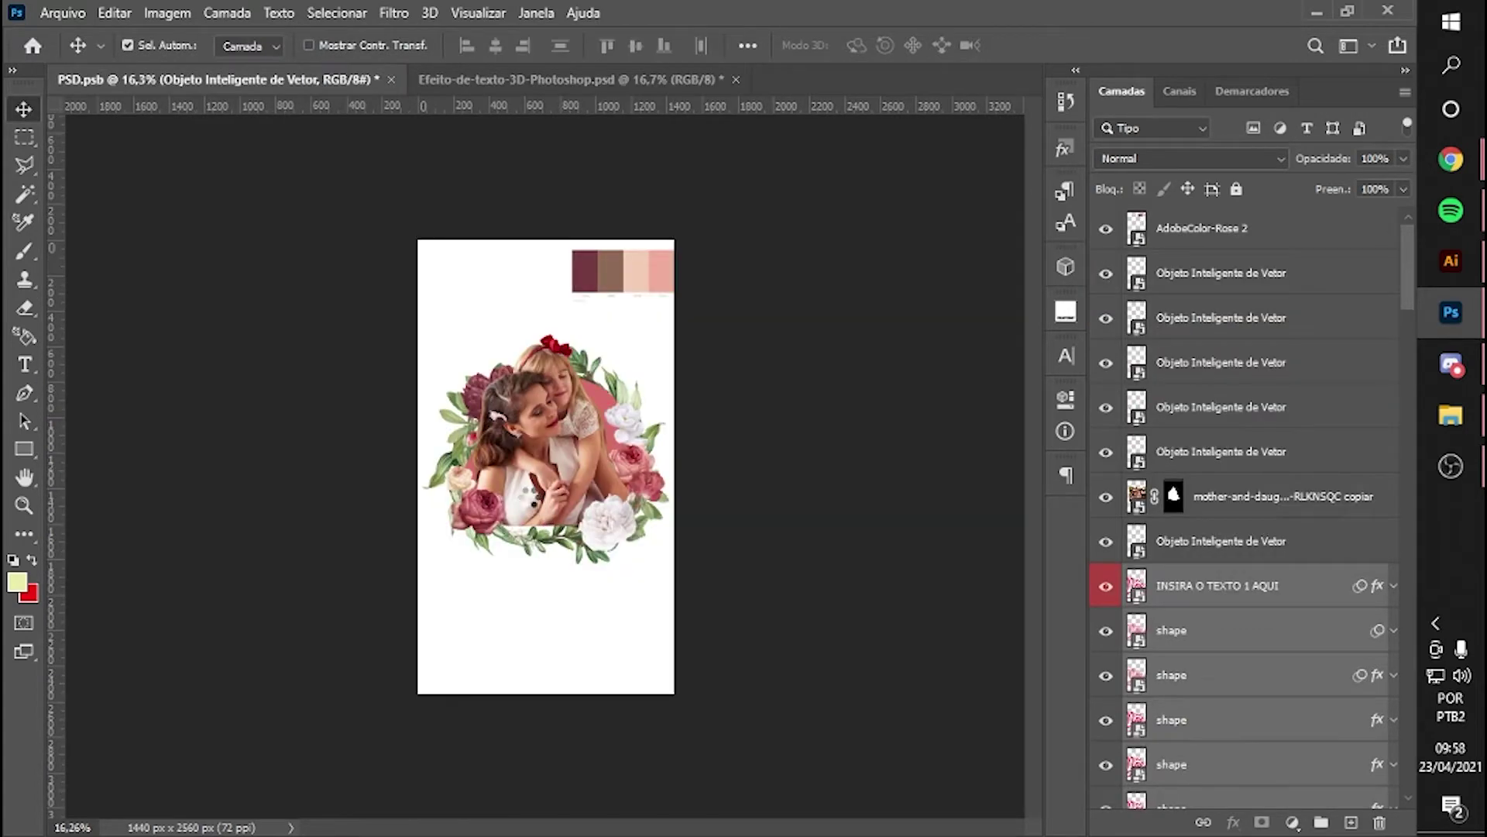
- Drop the Mães lettering onto the poster and move its layer near the top
{"action": "left_click_drag", "start_coordinate": [530, 496], "coordinate": [531, 496]}
{"action": "left_click", "coordinate": [1222, 597]}
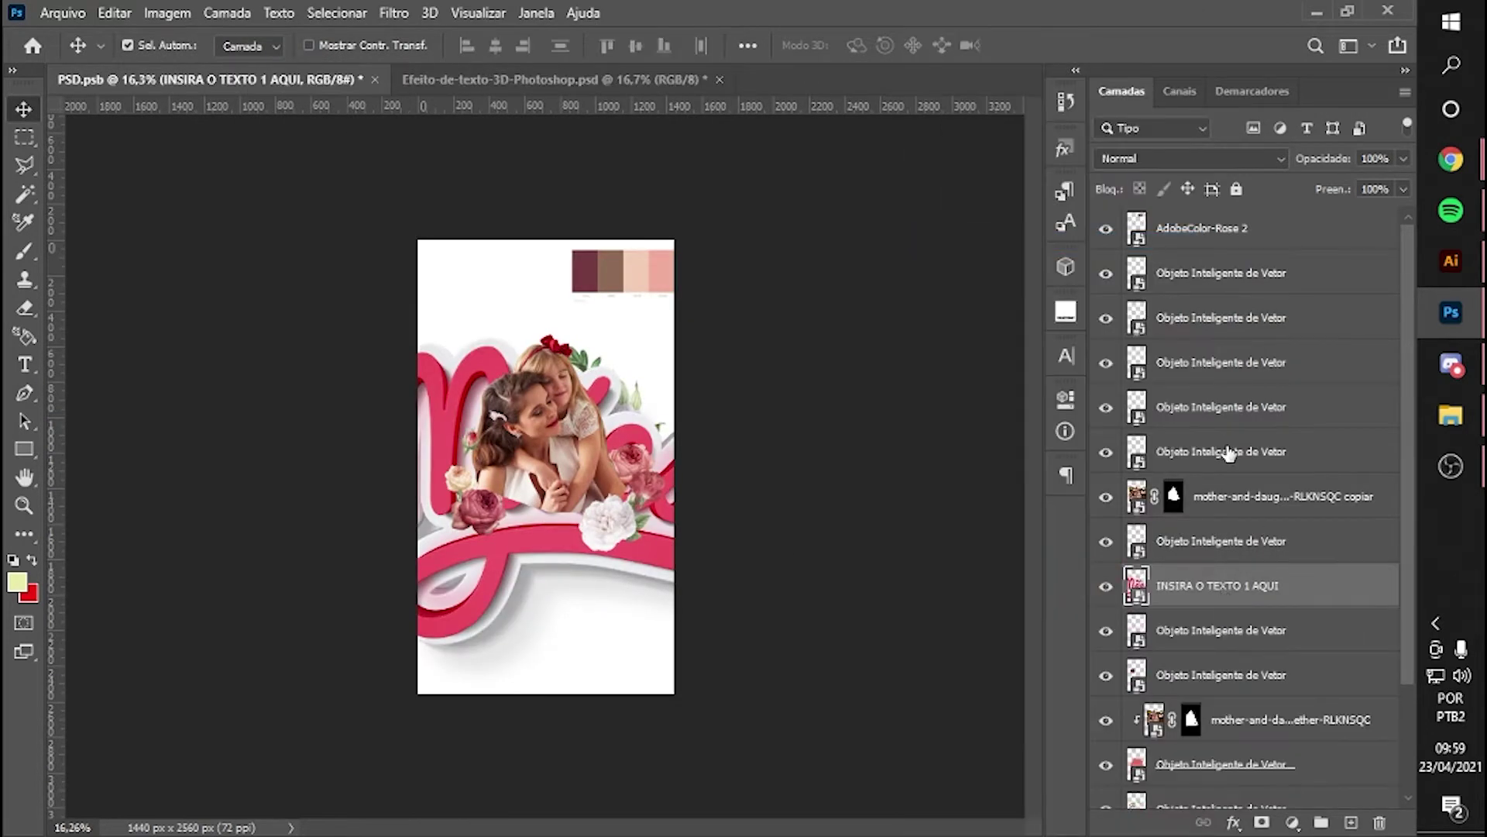
{"action": "left_click_drag", "start_coordinate": [1235, 250], "coordinate": [1235, 267]}
- Scale the lettering down to about 43.91% and place it below the mother and daughter
{"action": "key", "text": "ctrl+t"}
{"action": "left_click_drag", "start_coordinate": [542, 321], "coordinate": [545, 465]}
{"action": "key", "text": "Return"}
{"action": "left_click_drag", "start_coordinate": [584, 565], "coordinate": [587, 559]}
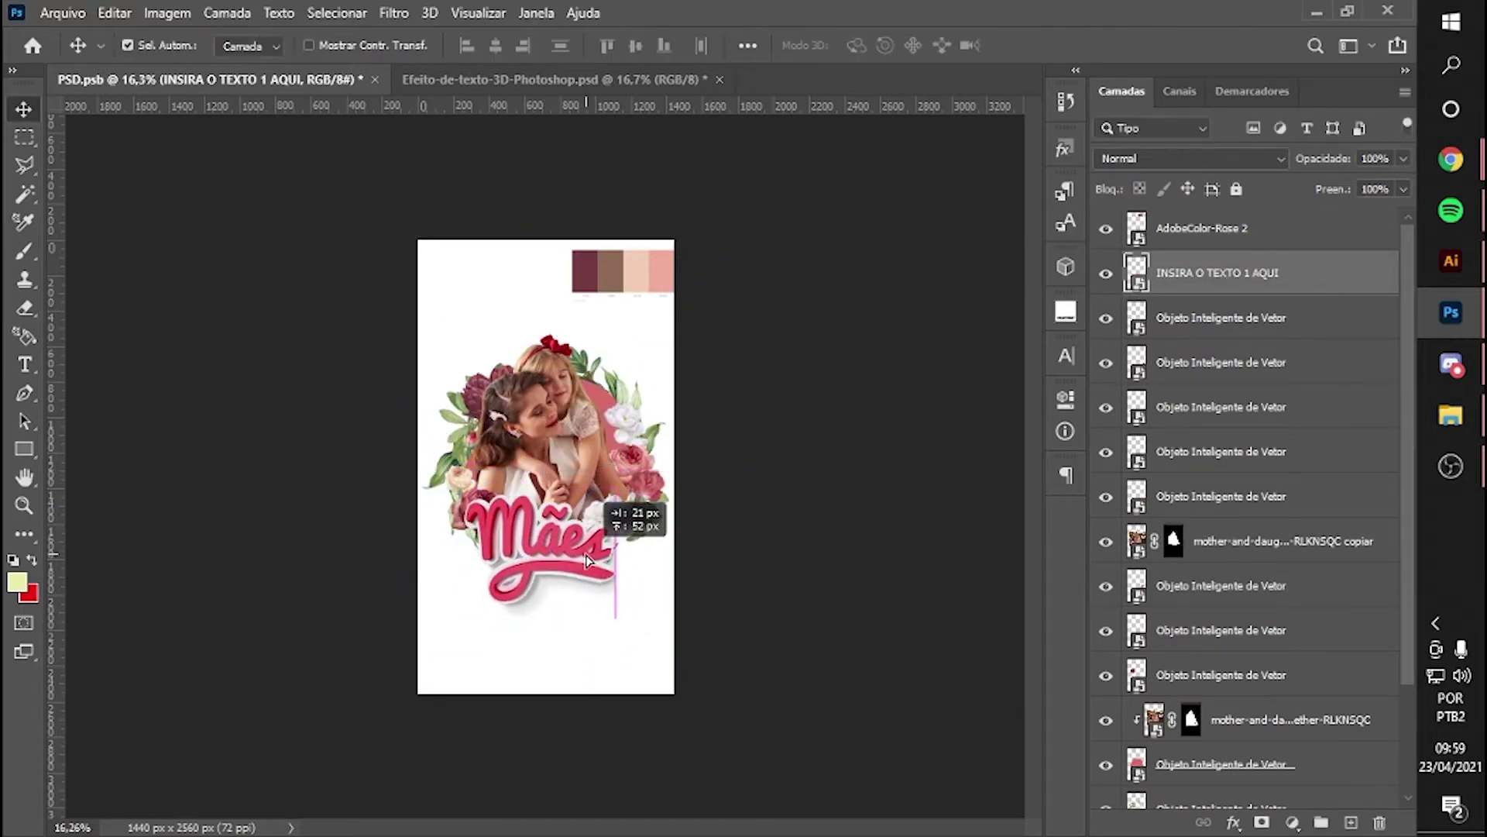
{"action": "scroll", "coordinate": [632, 542], "scroll_direction": "up", "scroll_amount": 4}
{"action": "scroll", "coordinate": [632, 543], "scroll_direction": "down", "scroll_amount": 3}
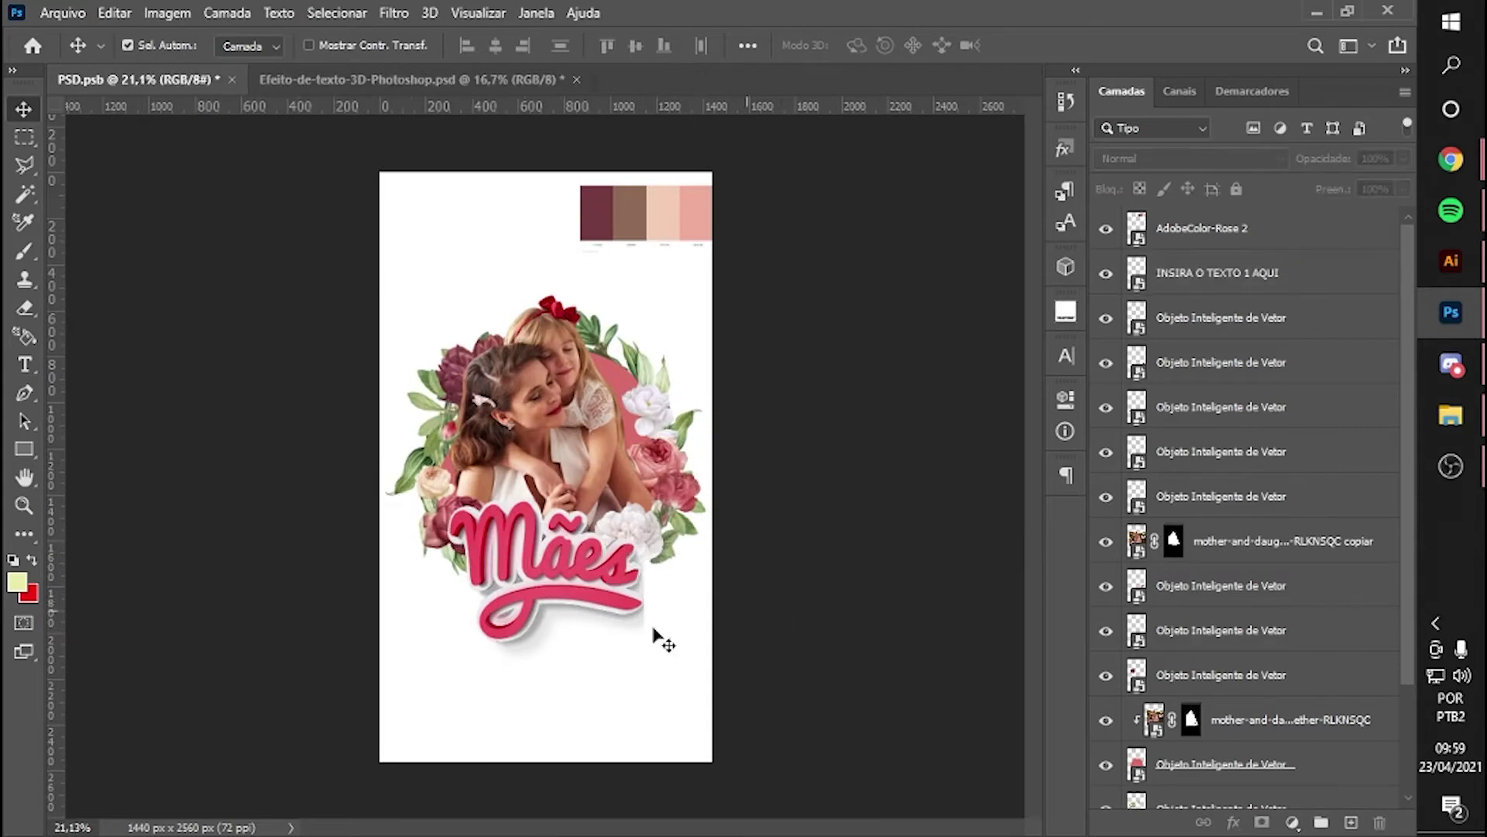
{"action": "scroll", "coordinate": [643, 612], "scroll_direction": "up", "scroll_amount": 8}
- Open the INSIRA O TEXTO 1 AQUI lettering smart object for editing
{"action": "scroll", "coordinate": [631, 589], "scroll_direction": "down", "scroll_amount": 5}
{"action": "double_click", "coordinate": [659, 453]}
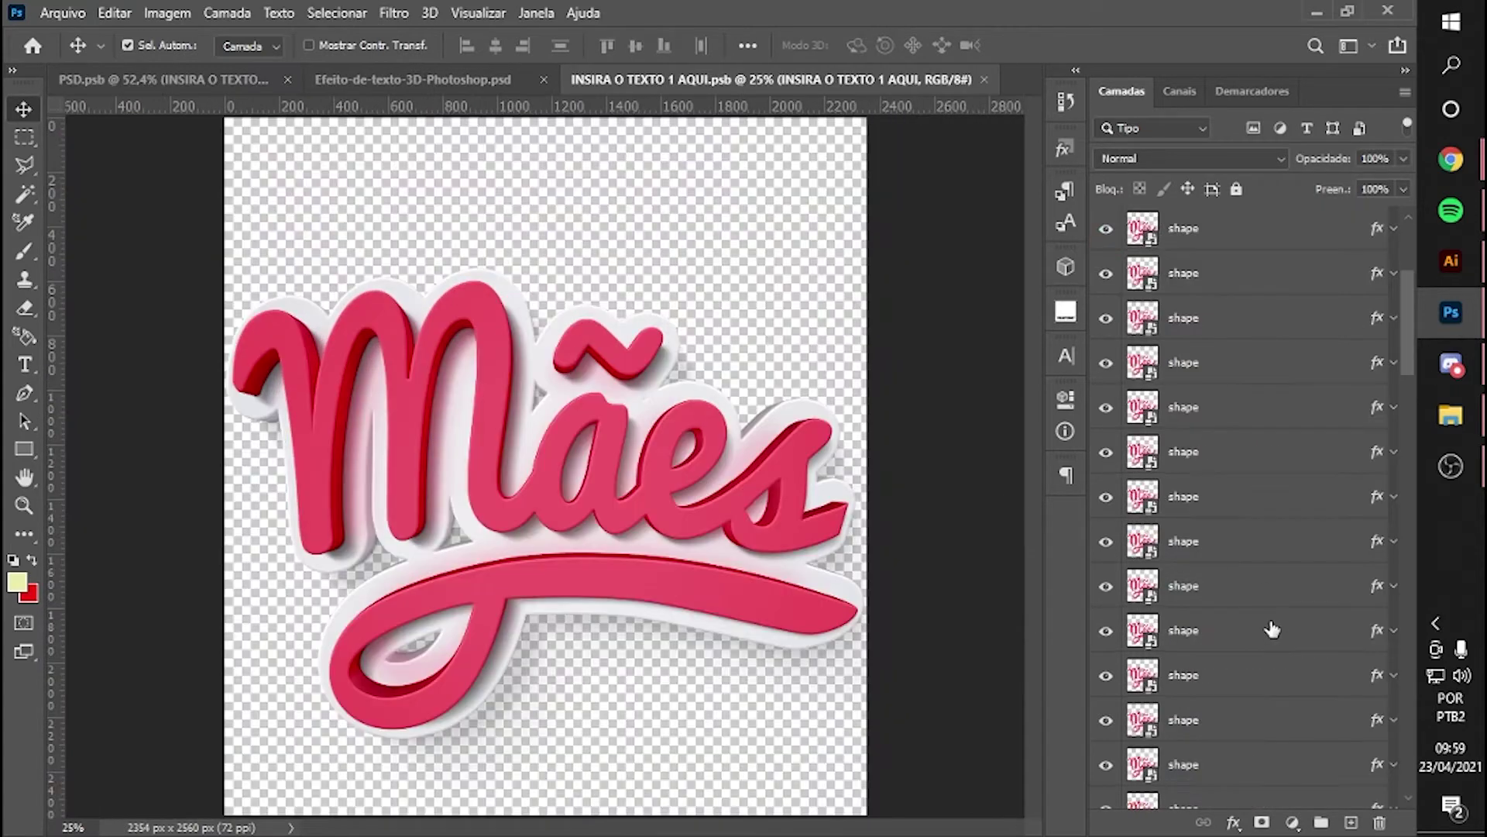
{"action": "scroll", "coordinate": [1301, 682], "scroll_direction": "down", "scroll_amount": 2}
{"action": "scroll", "coordinate": [1302, 682], "scroll_direction": "down", "scroll_amount": 3}
{"action": "scroll", "coordinate": [1239, 465], "scroll_direction": "up", "scroll_amount": 2}
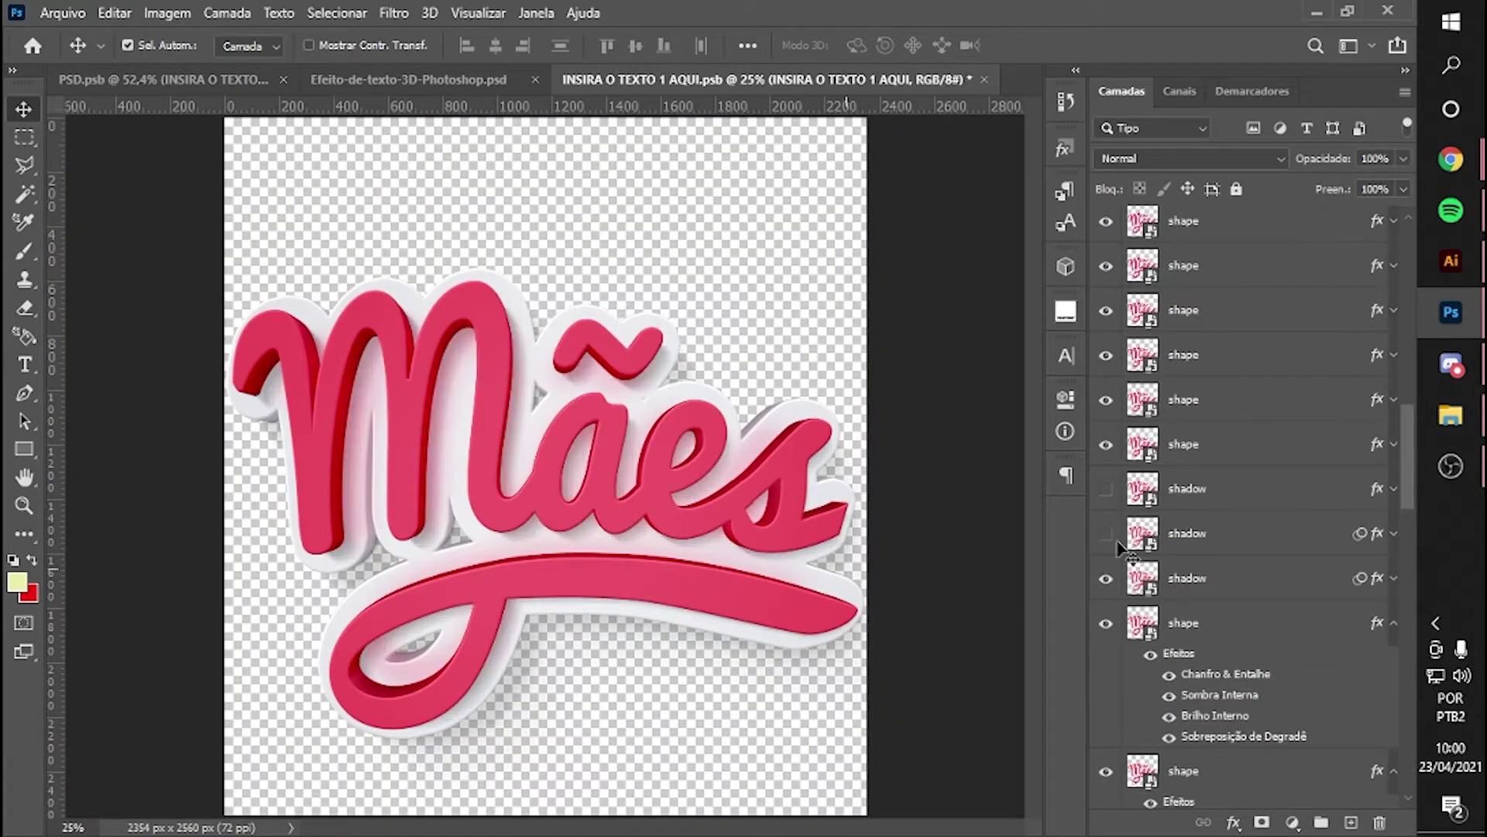
{"action": "scroll", "coordinate": [1263, 387], "scroll_direction": "up", "scroll_amount": 5}
{"action": "scroll", "coordinate": [1262, 465], "scroll_direction": "down", "scroll_amount": 3}
{"action": "scroll", "coordinate": [1255, 581], "scroll_direction": "down", "scroll_amount": 2}
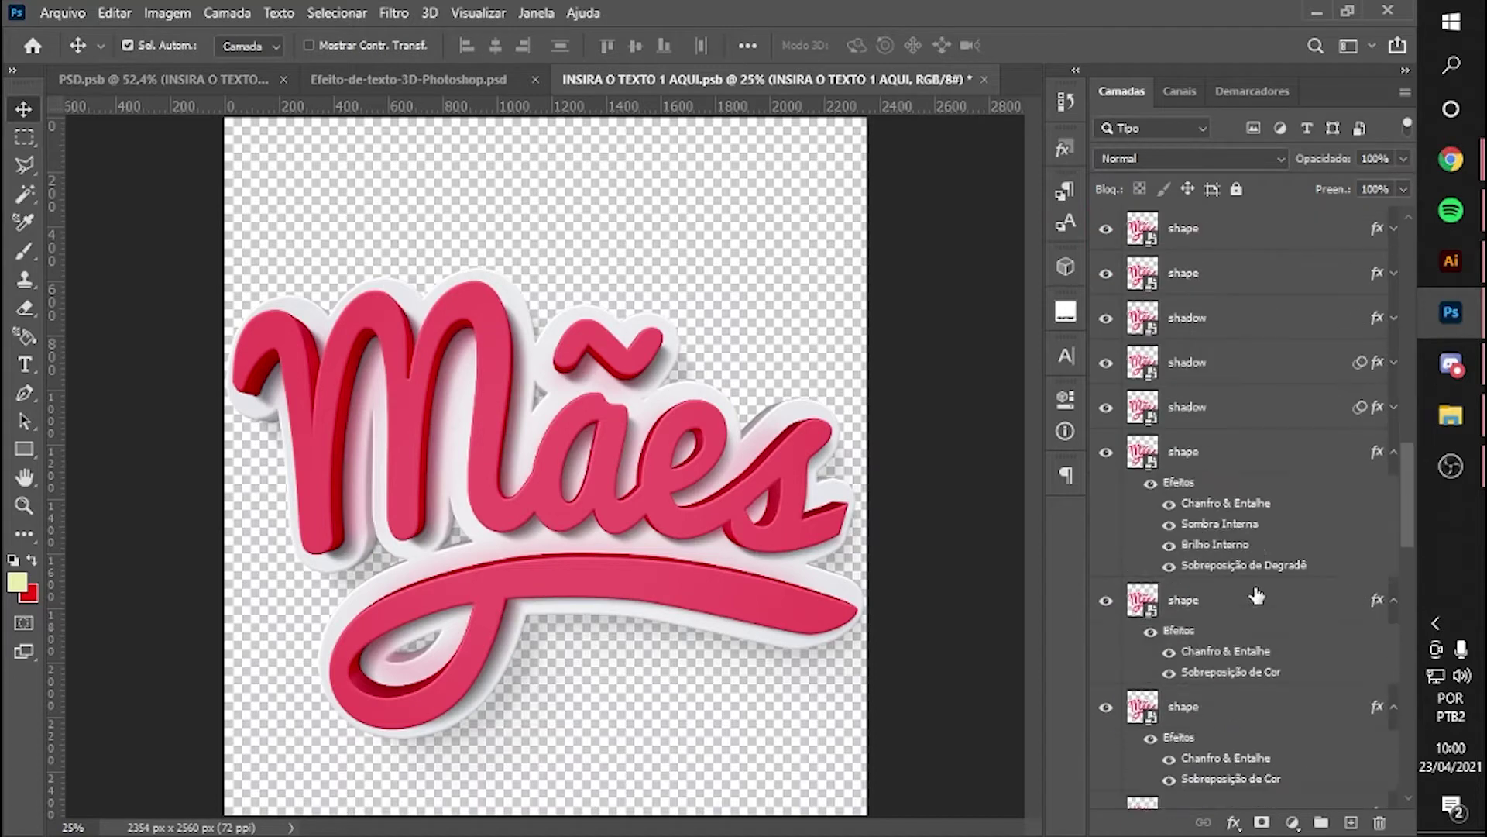
{"action": "scroll", "coordinate": [1232, 753], "scroll_direction": "down", "scroll_amount": 1}
- Scale all its layers to about 73.5%, then save and close the embedded file
{"action": "key", "text": "ctrl+alt+a"}
{"action": "key", "text": "ctrl+t"}
{"action": "left_click_drag", "start_coordinate": [574, 382], "coordinate": [581, 405]}
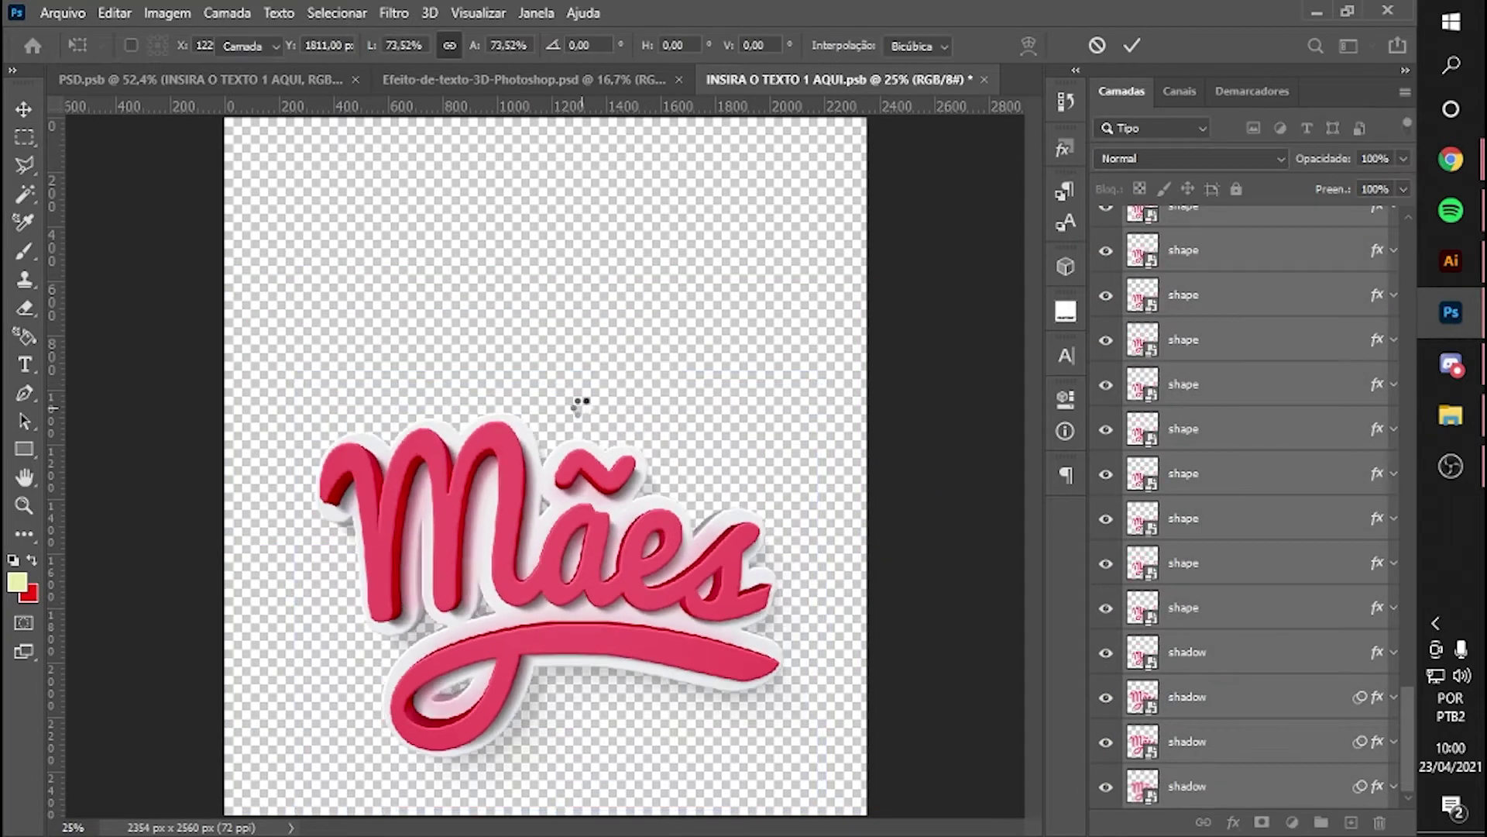
{"action": "key", "text": "Return"}
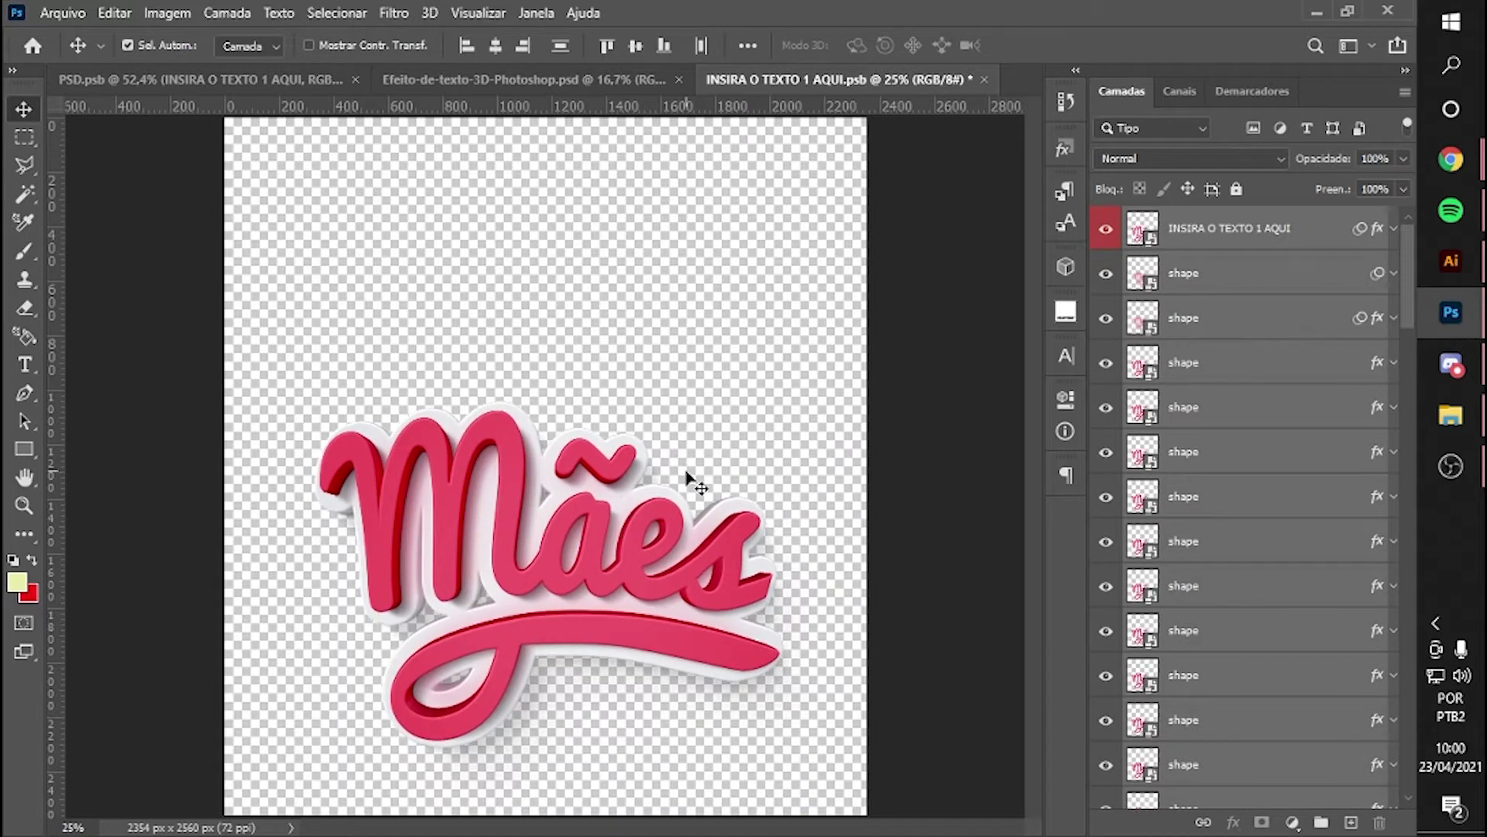
{"action": "key", "text": "ctrl+s"}
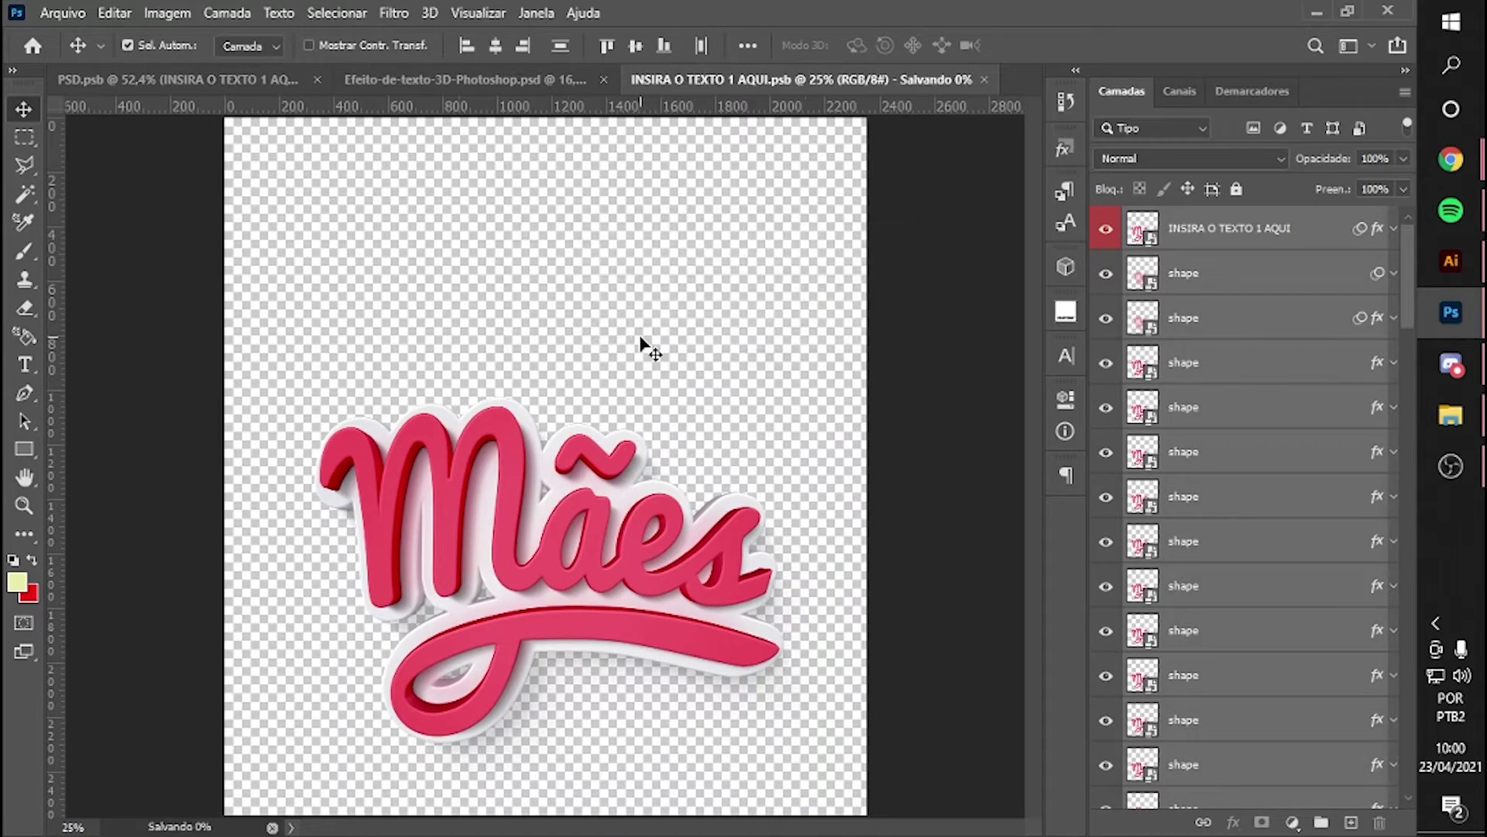
{"action": "key", "text": "ctrl+w"}
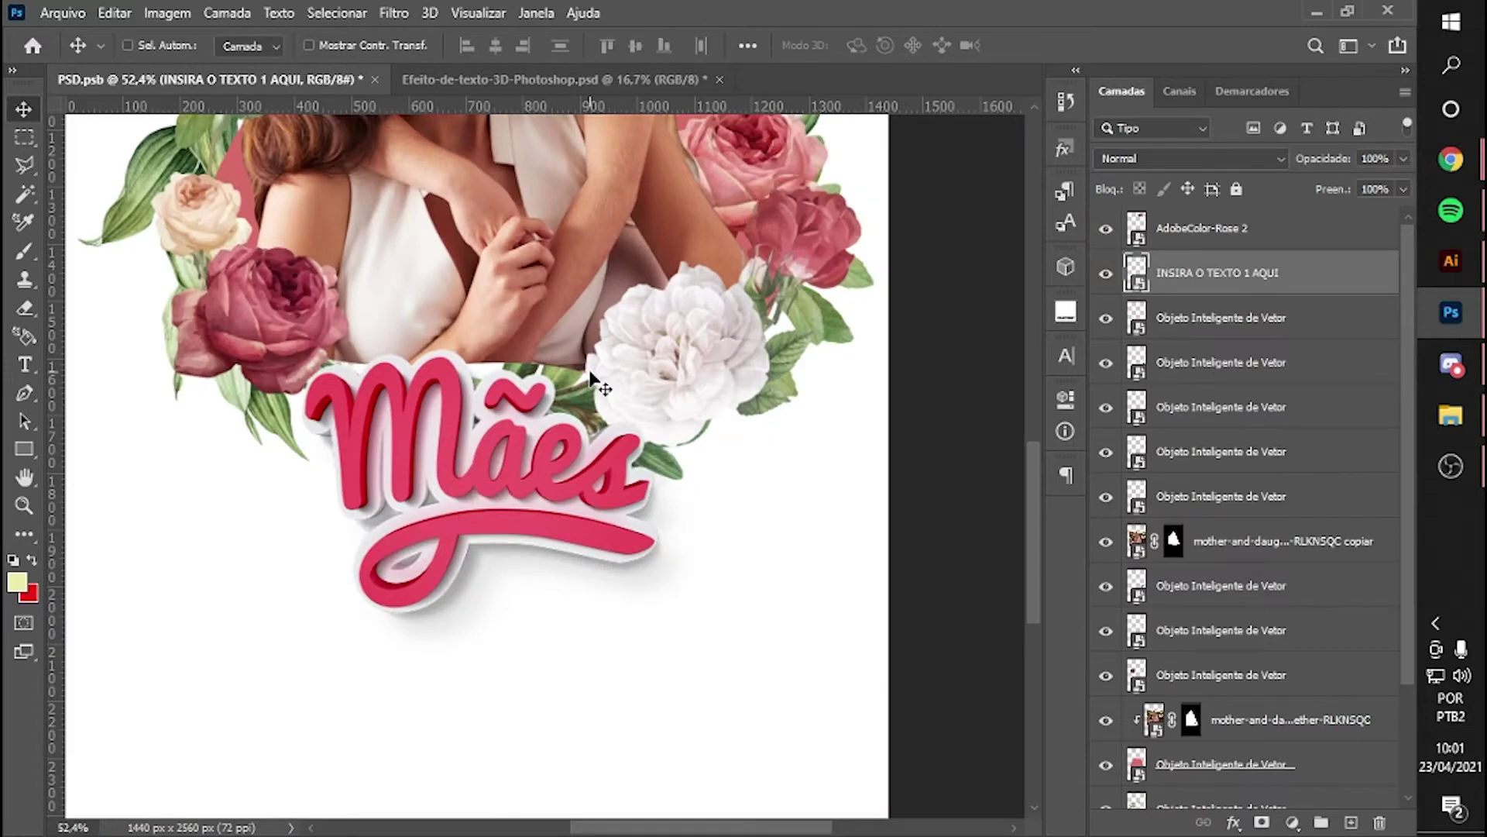
- Add a clipped Hue/Saturation adjustment set to Hue +8, Saturation +14
{"action": "key", "text": "ctrl+t"}
{"action": "key", "text": "Return"}
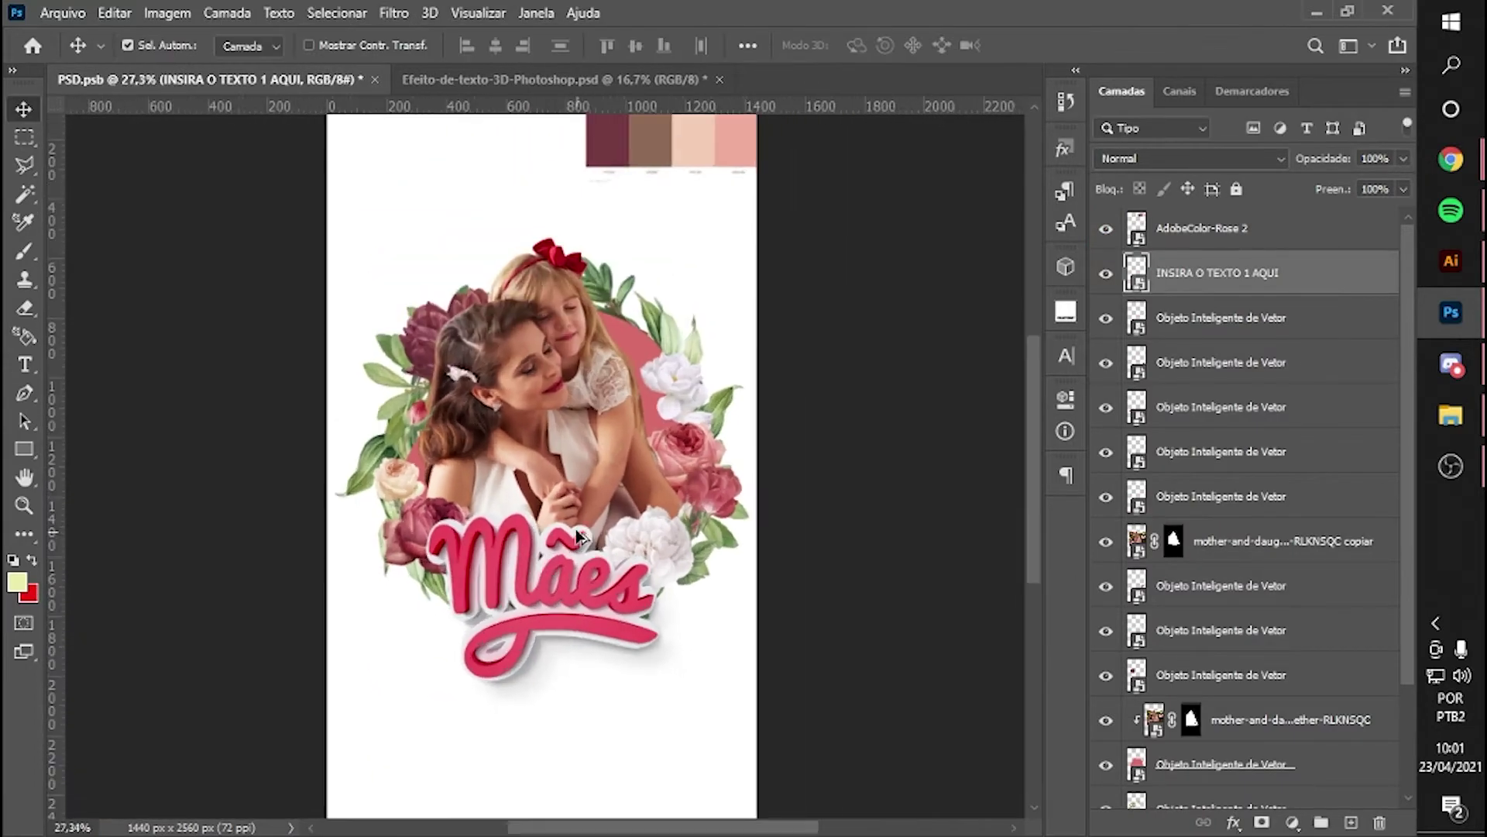
{"action": "left_click", "coordinate": [1267, 655]}
{"action": "left_click", "coordinate": [1291, 822]}
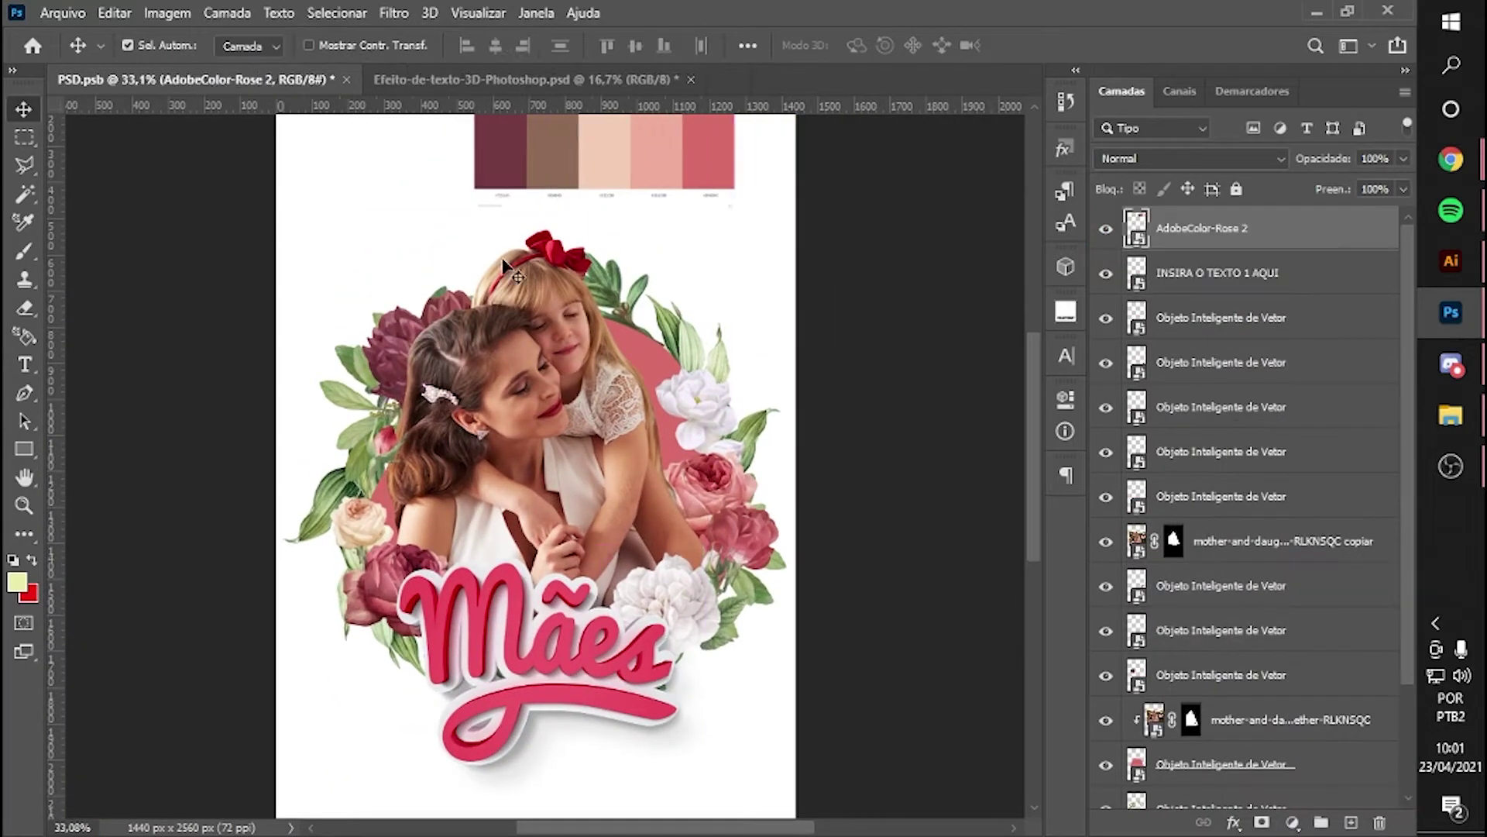
{"action": "left_click", "coordinate": [1291, 822]}
{"action": "left_click", "coordinate": [1271, 607]}
{"action": "left_click_drag", "start_coordinate": [879, 546], "coordinate": [876, 546]}
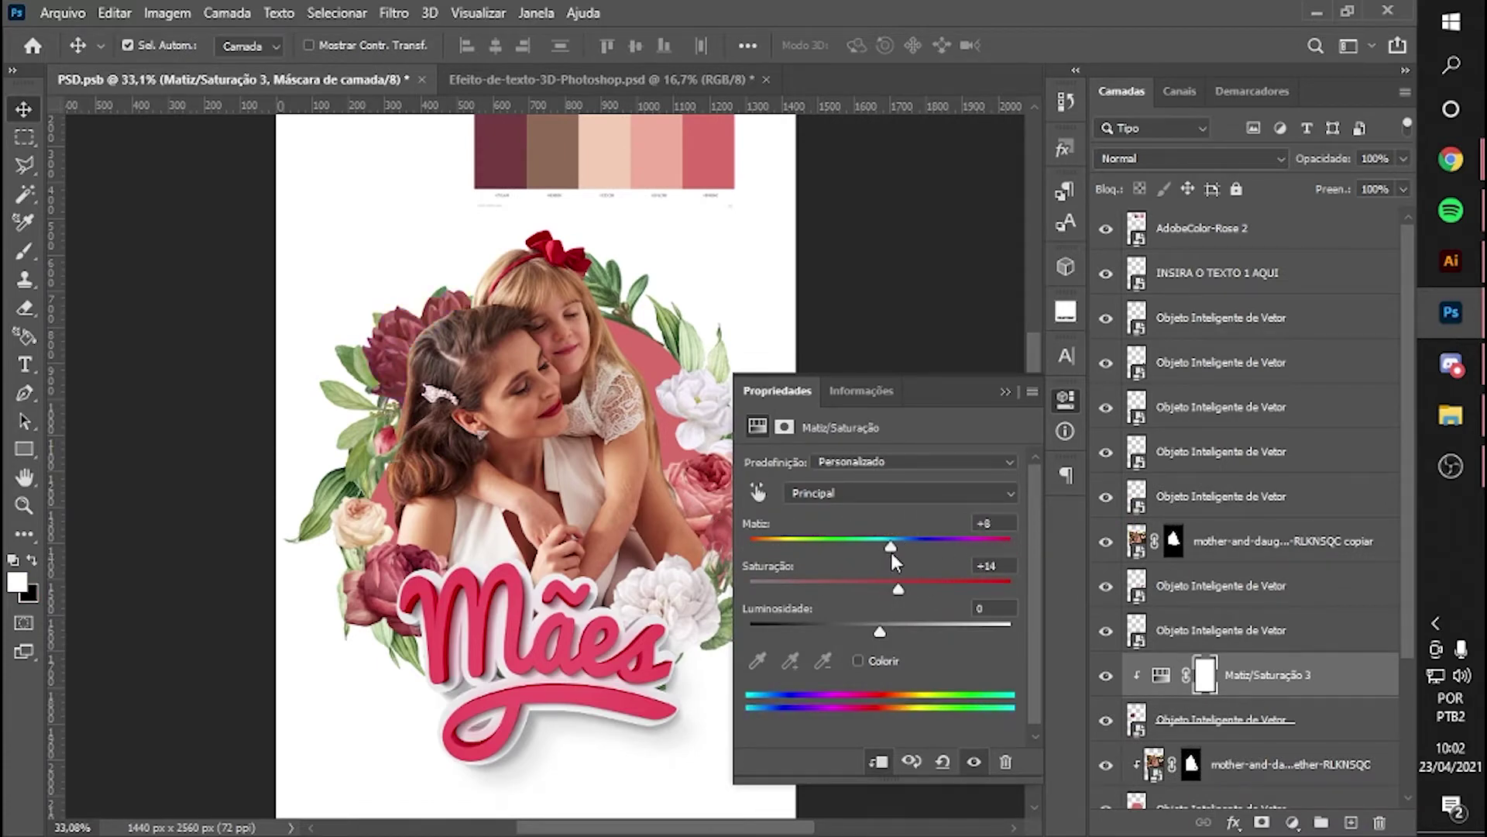
- Replace the Hue/Saturation with a clipped Color Lookup using the 2Strip look
{"action": "left_click", "coordinate": [1005, 762]}
{"action": "left_click", "coordinate": [1291, 822]}
{"action": "left_click", "coordinate": [1271, 693]}
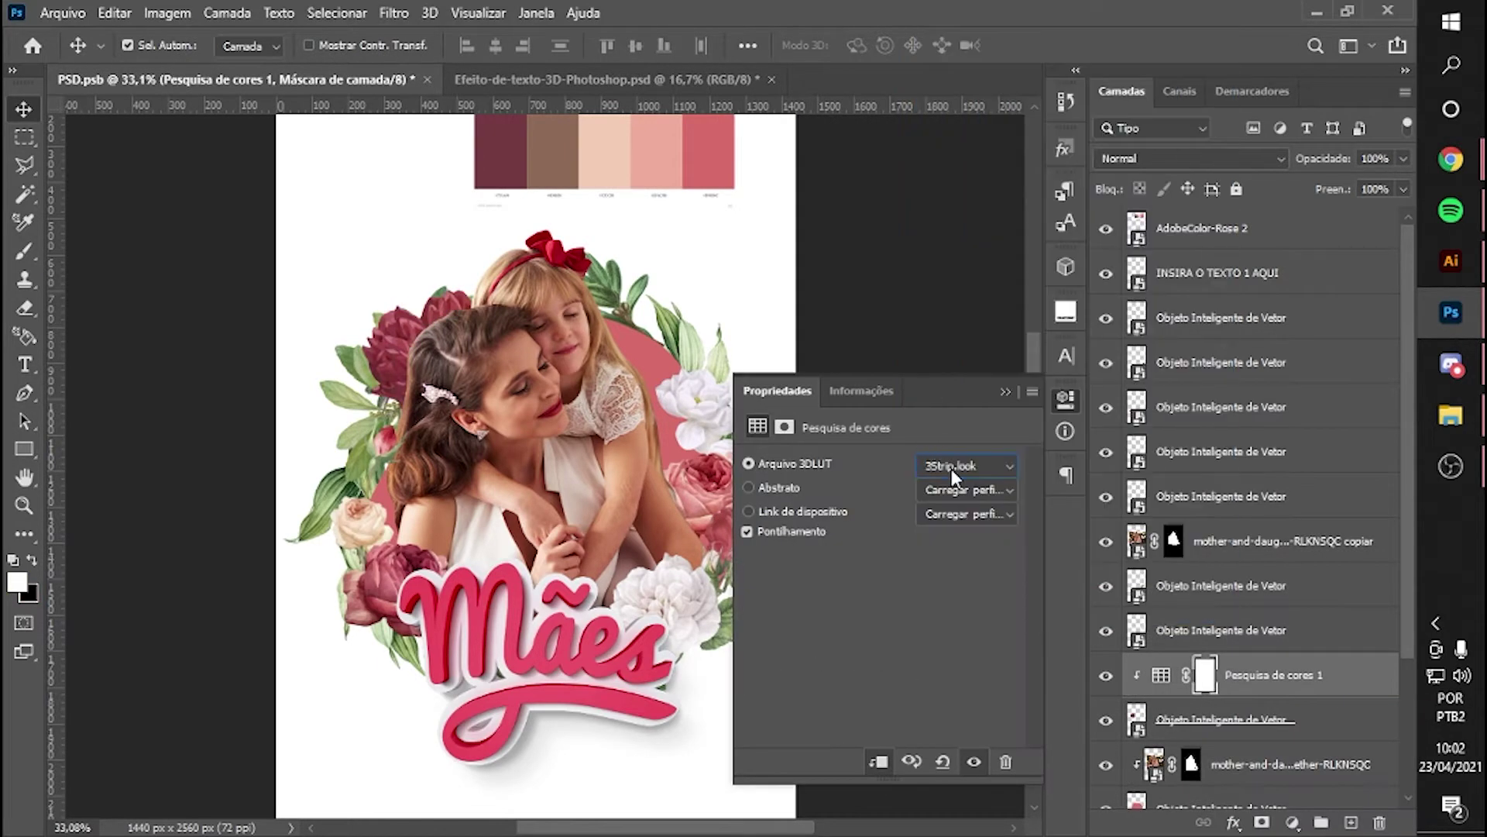
{"action": "scroll", "coordinate": [951, 468], "scroll_direction": "down", "scroll_amount": 2}
{"action": "scroll", "coordinate": [951, 468], "scroll_direction": "down", "scroll_amount": 4}
{"action": "scroll", "coordinate": [951, 469], "scroll_direction": "down", "scroll_amount": 4}
{"action": "scroll", "coordinate": [951, 469], "scroll_direction": "down", "scroll_amount": 2}
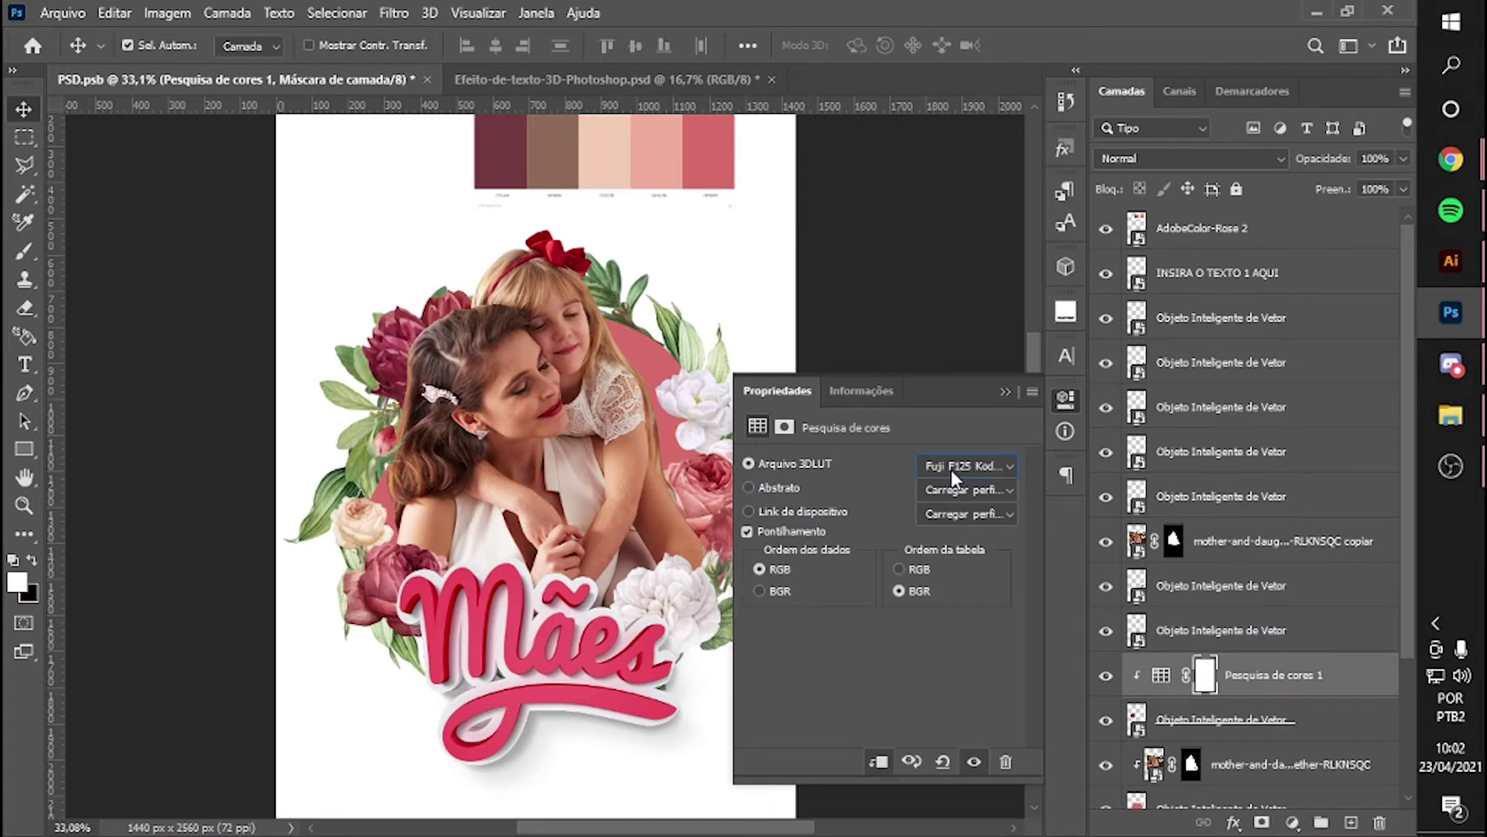
{"action": "left_click", "coordinate": [947, 469]}
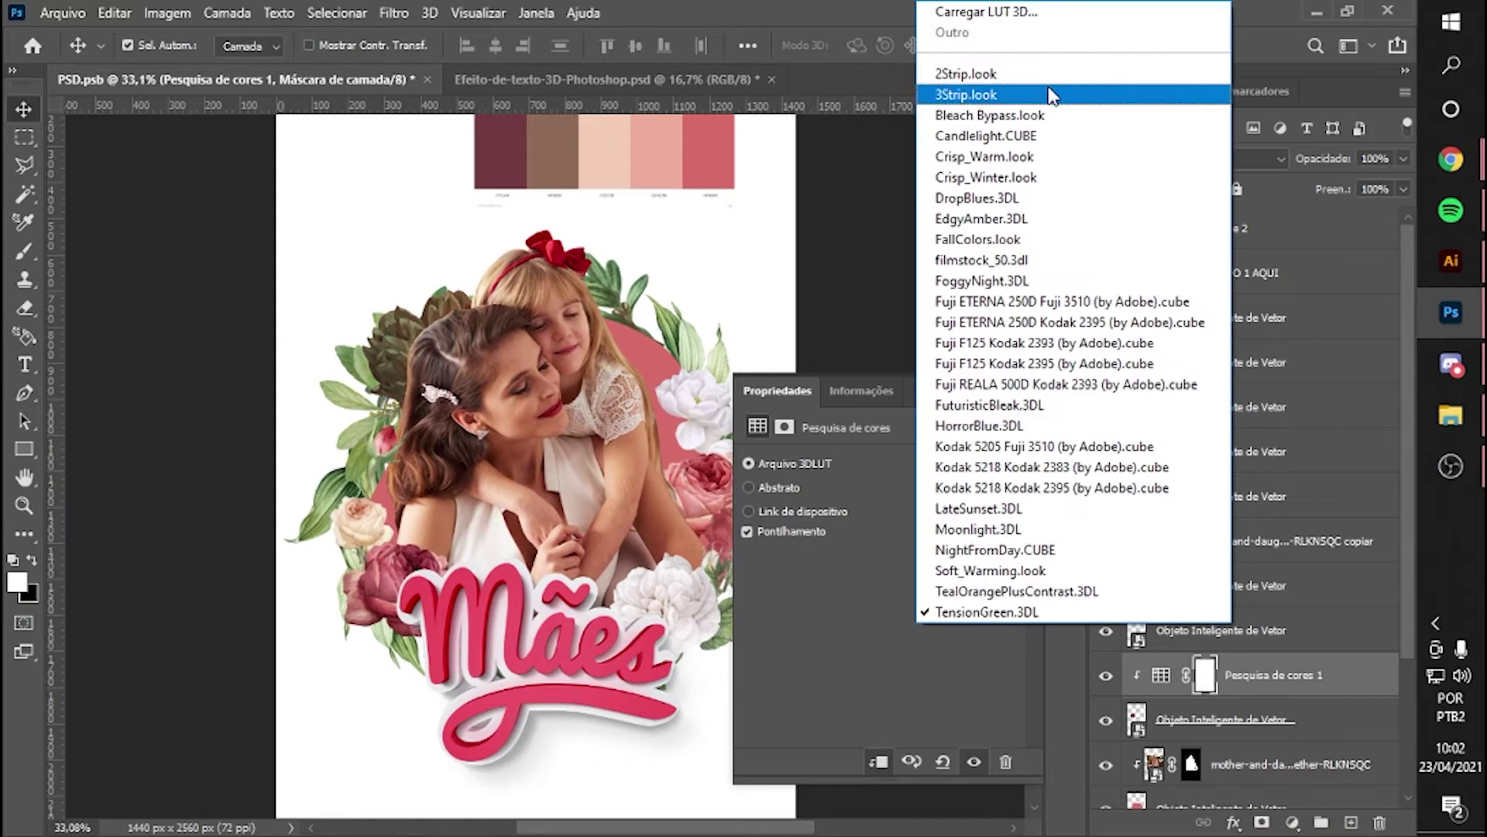
{"action": "left_click", "coordinate": [960, 70]}
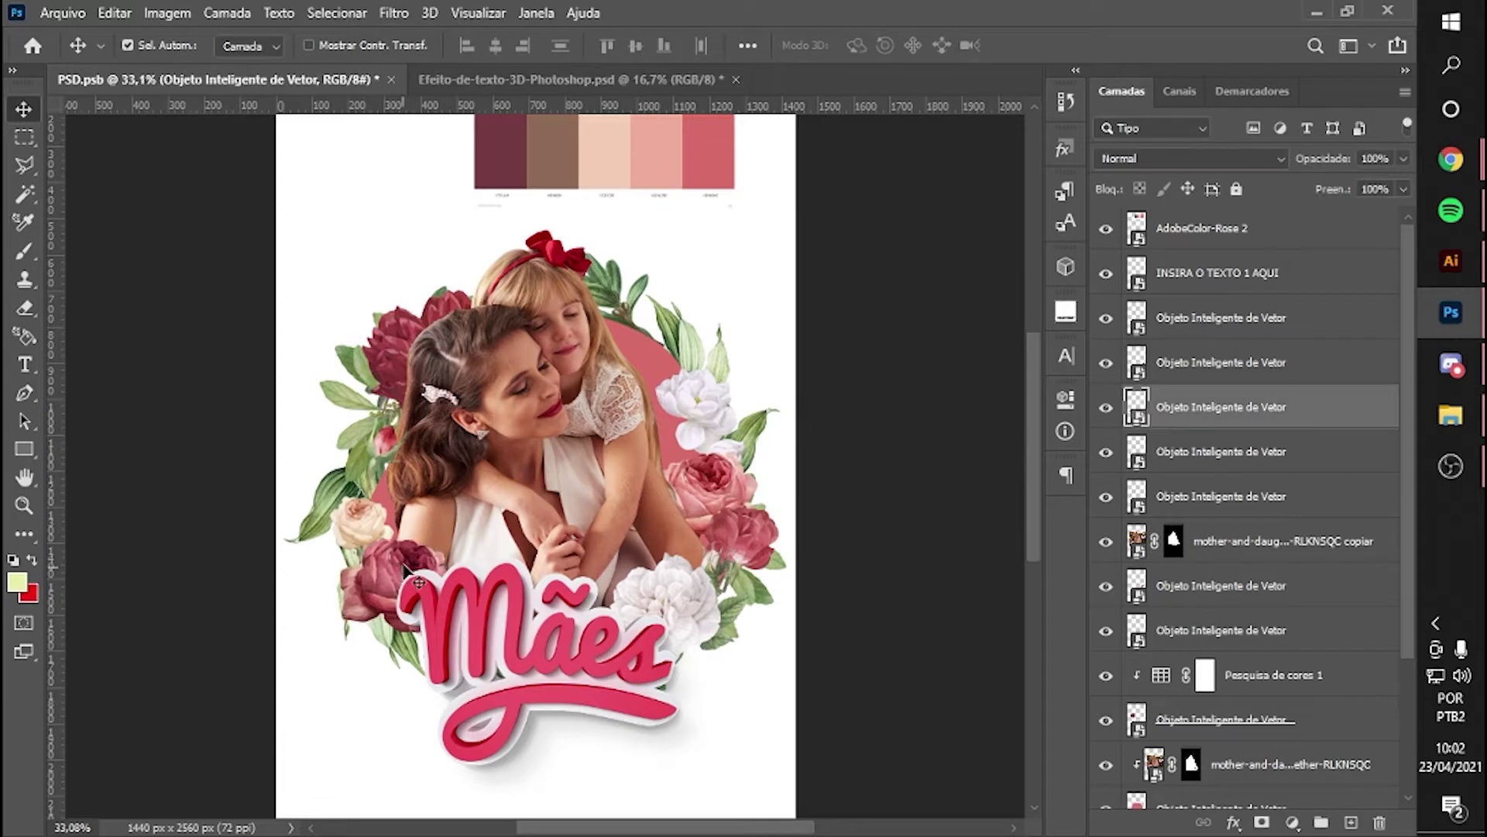
- Reposition the left roses and add clipped Color Lookups to two more flower layers
{"action": "left_click_drag", "start_coordinate": [395, 577], "coordinate": [384, 573]}
{"action": "left_click", "coordinate": [1291, 822]}
{"action": "left_click", "coordinate": [1278, 697]}
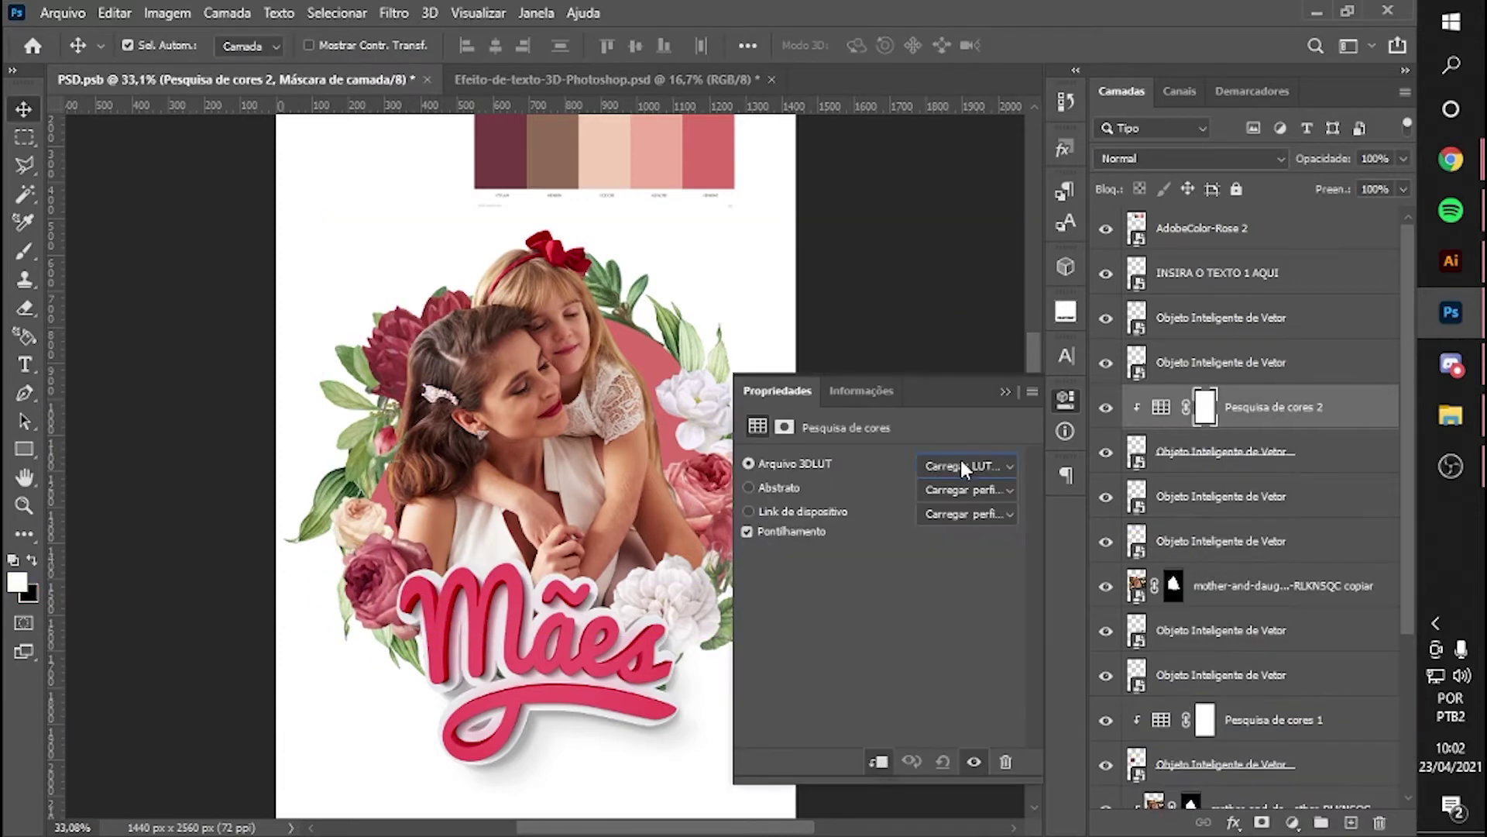
{"action": "left_click", "coordinate": [755, 544]}
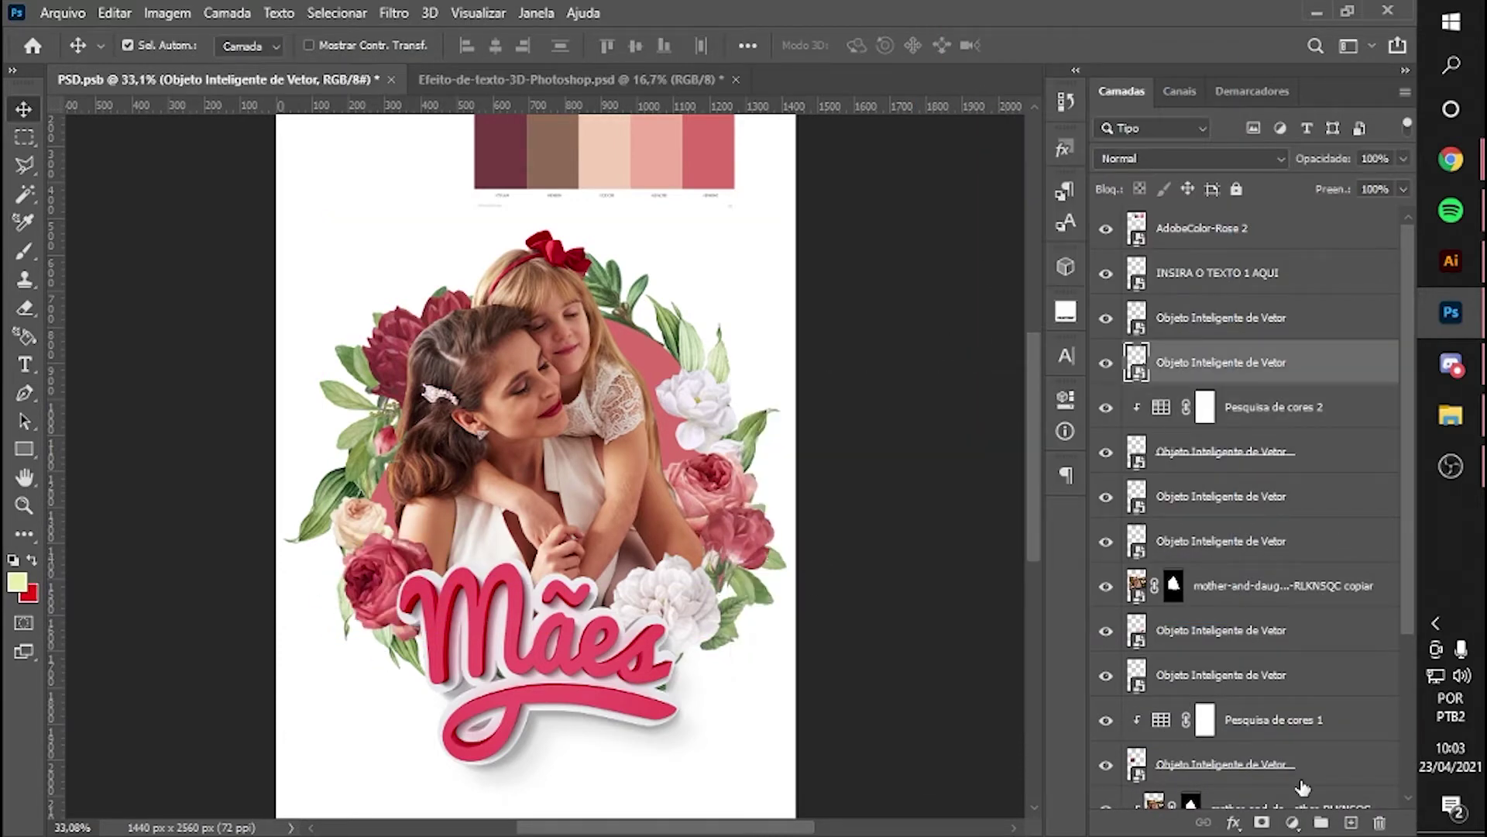
{"action": "left_click", "coordinate": [1291, 822]}
{"action": "left_click", "coordinate": [1279, 701]}
{"action": "left_click", "coordinate": [963, 465]}
{"action": "left_click", "coordinate": [786, 491]}
- Grade the next flower layer with a clipped DropBlues colour lookup
{"action": "scroll", "coordinate": [403, 484], "scroll_direction": "up", "scroll_amount": 1}
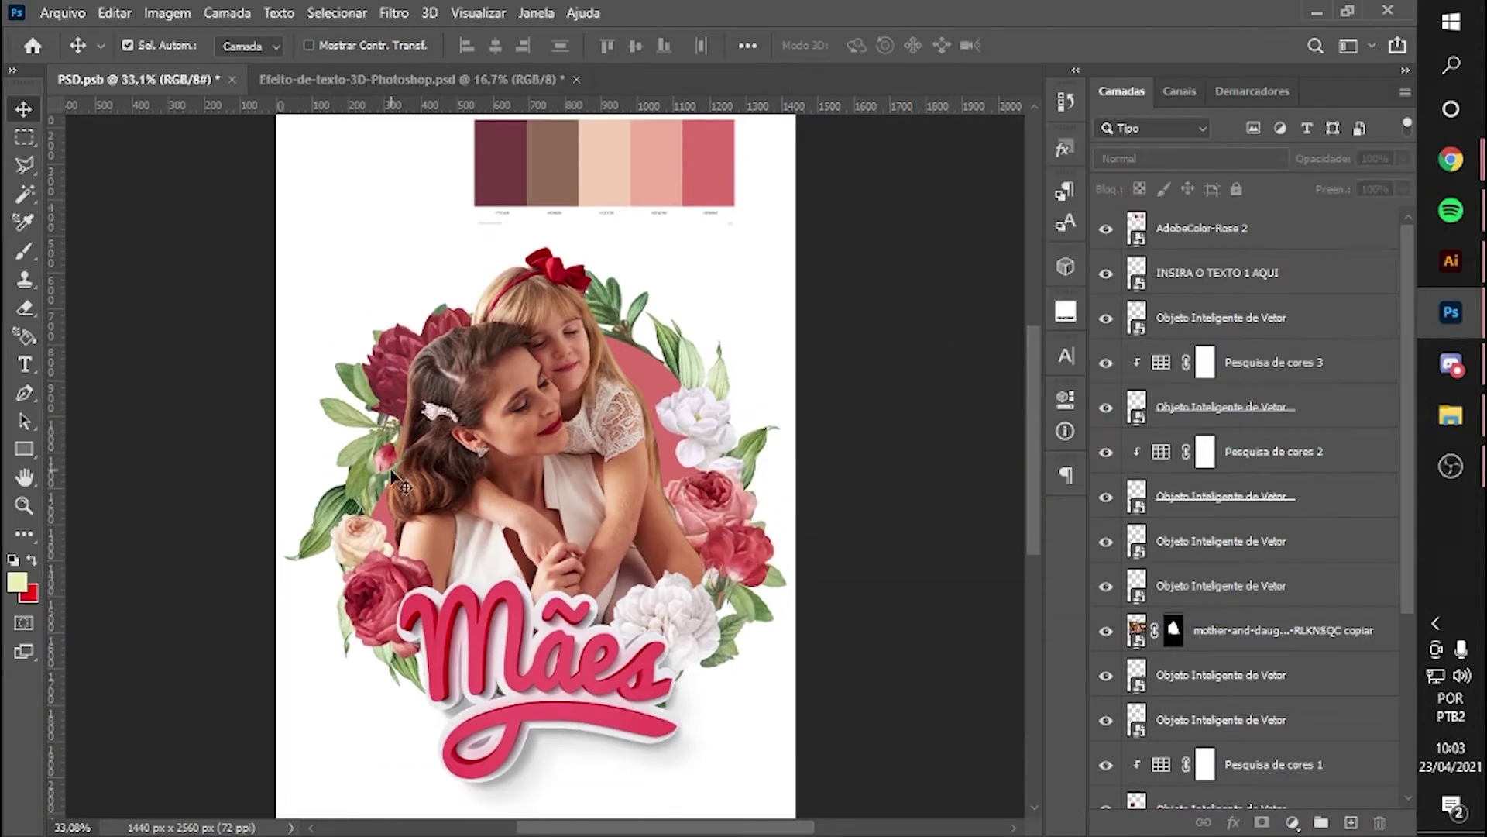
{"action": "left_click", "coordinate": [402, 484]}
{"action": "left_click", "coordinate": [963, 465]}
{"action": "left_click", "coordinate": [960, 199]}
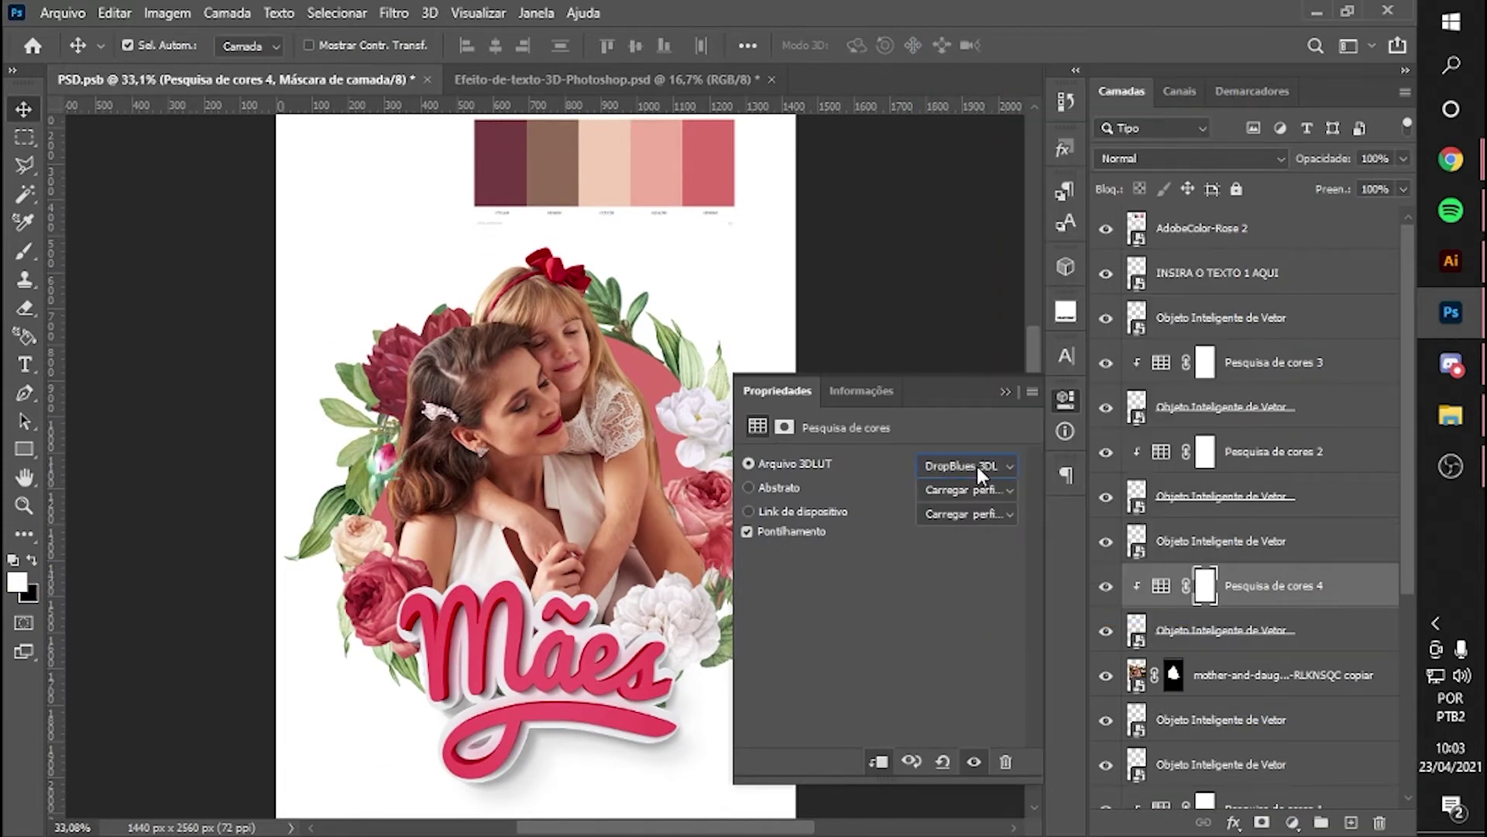
{"action": "scroll", "coordinate": [978, 466], "scroll_direction": "down", "scroll_amount": 5}
{"action": "scroll", "coordinate": [978, 466], "scroll_direction": "down", "scroll_amount": 3}
{"action": "scroll", "coordinate": [978, 467], "scroll_direction": "down", "scroll_amount": 3}
{"action": "scroll", "coordinate": [978, 466], "scroll_direction": "down", "scroll_amount": 2}
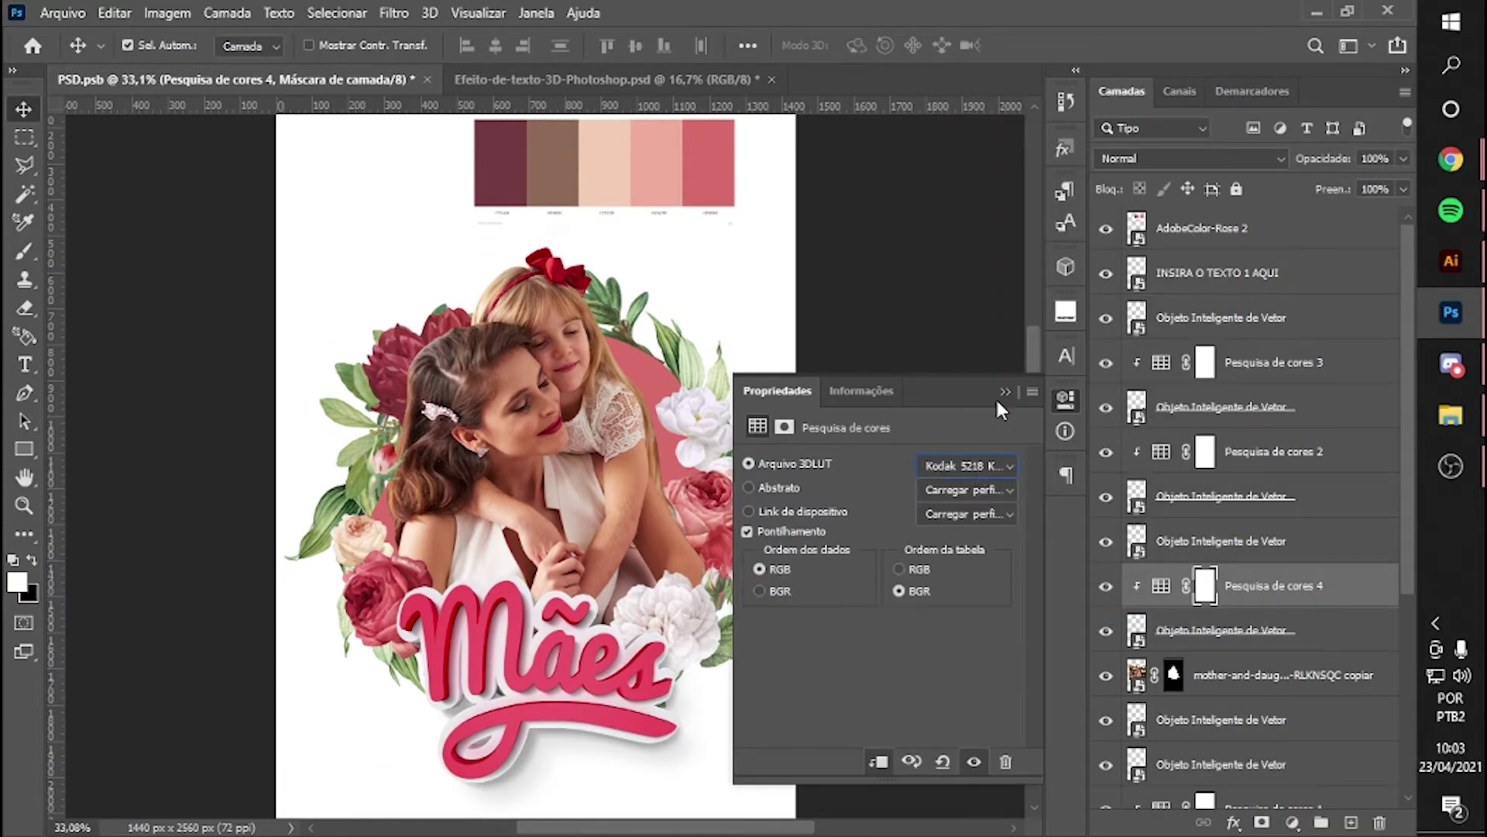
- Give another flower layer a clipped Kodak 5218 lookup, then add a Hue/Saturation above it
{"action": "left_click", "coordinate": [1270, 540]}
{"action": "left_click", "coordinate": [1291, 822]}
{"action": "left_click", "coordinate": [1279, 701]}
{"action": "scroll", "coordinate": [988, 467], "scroll_direction": "down", "scroll_amount": 3}
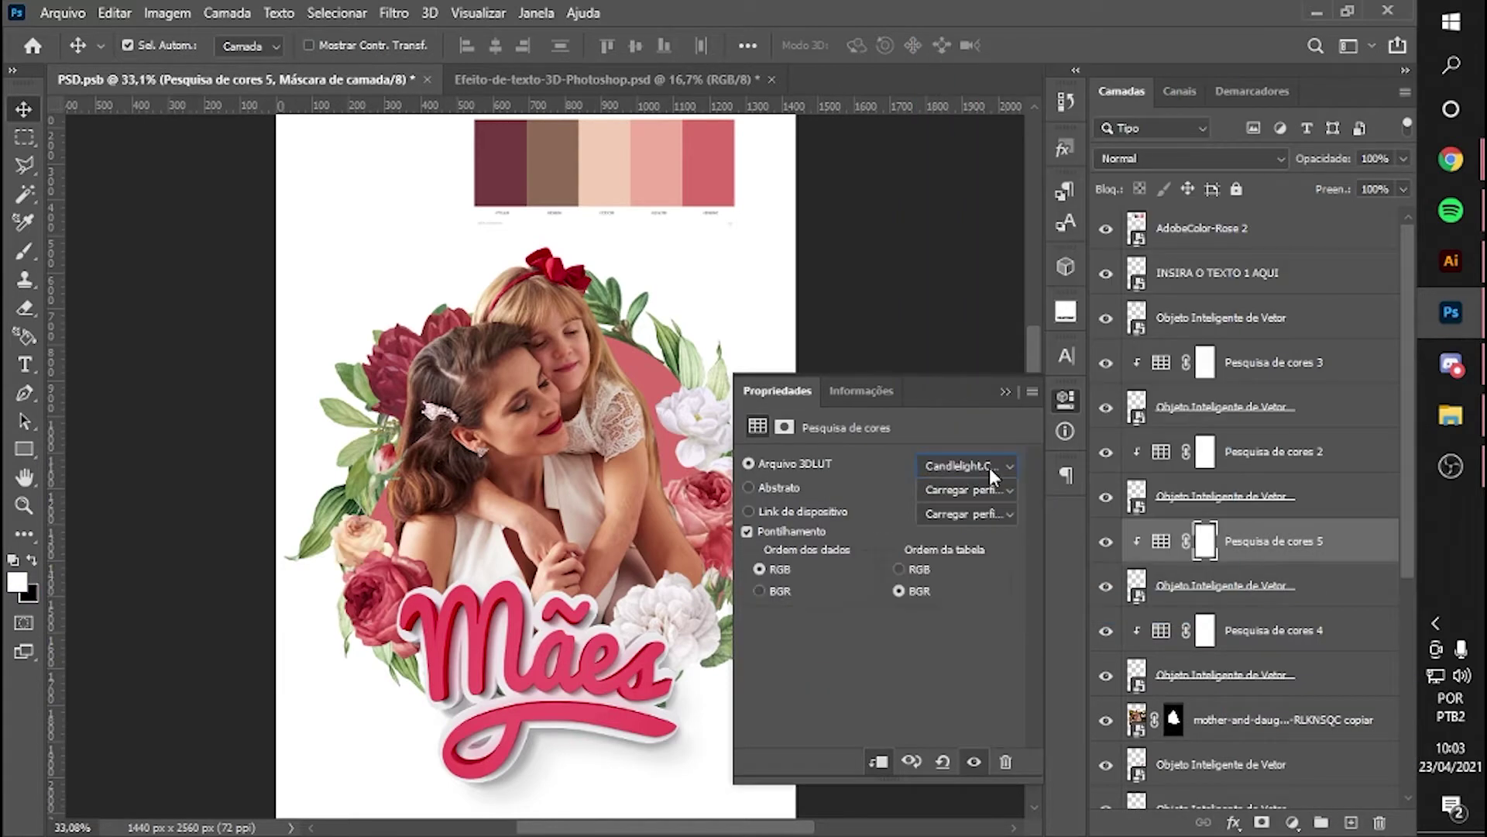
{"action": "scroll", "coordinate": [989, 467], "scroll_direction": "down", "scroll_amount": 2}
{"action": "scroll", "coordinate": [989, 467], "scroll_direction": "down", "scroll_amount": 2}
{"action": "scroll", "coordinate": [988, 467], "scroll_direction": "down", "scroll_amount": 6}
{"action": "scroll", "coordinate": [988, 467], "scroll_direction": "down", "scroll_amount": 6}
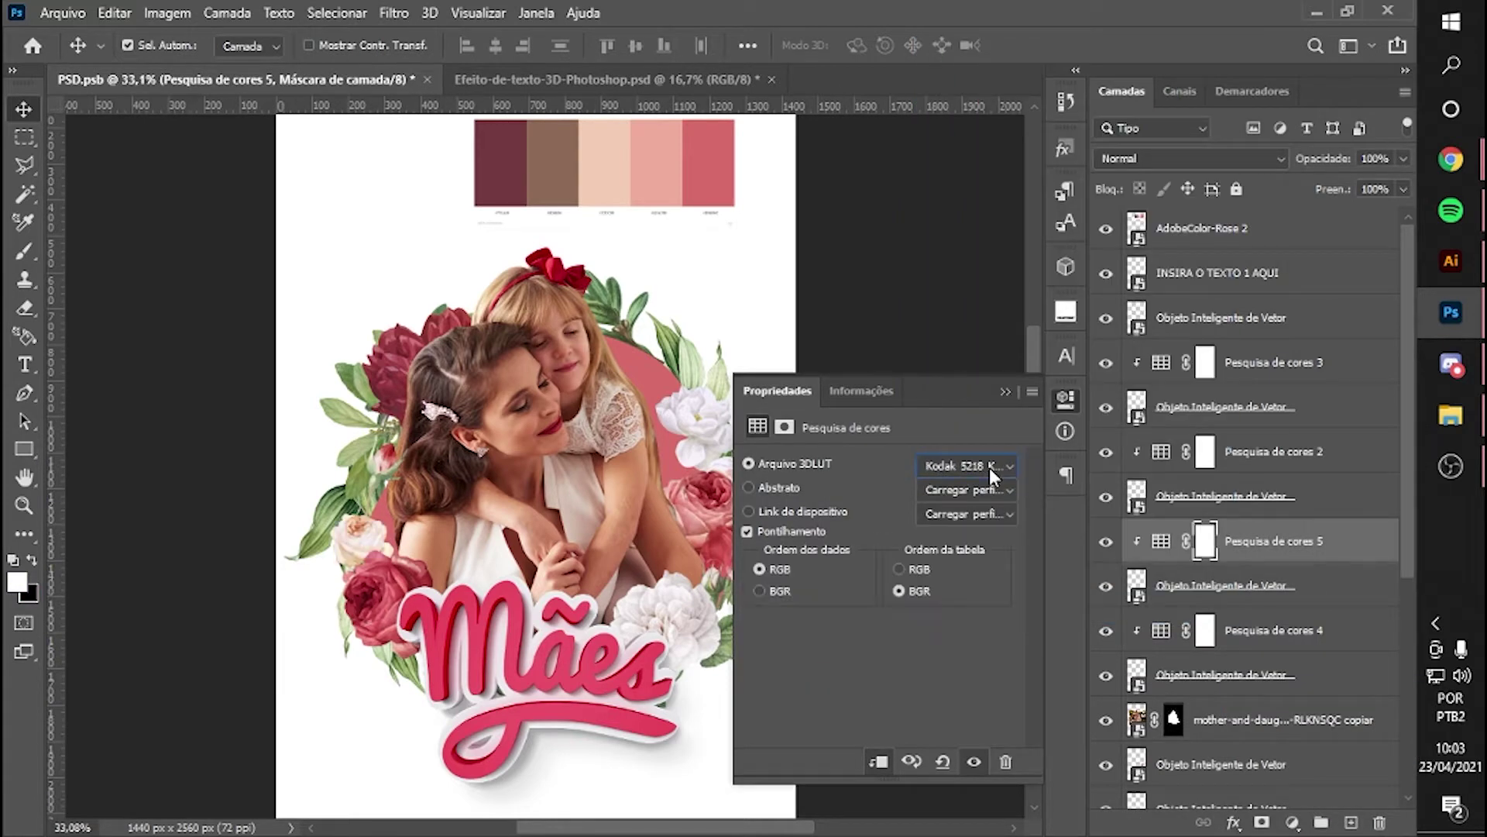
{"action": "scroll", "coordinate": [988, 467], "scroll_direction": "down", "scroll_amount": 4}
{"action": "left_click", "coordinate": [988, 467]}
{"action": "left_click", "coordinate": [941, 443]}
{"action": "scroll", "coordinate": [974, 467], "scroll_direction": "up", "scroll_amount": 5}
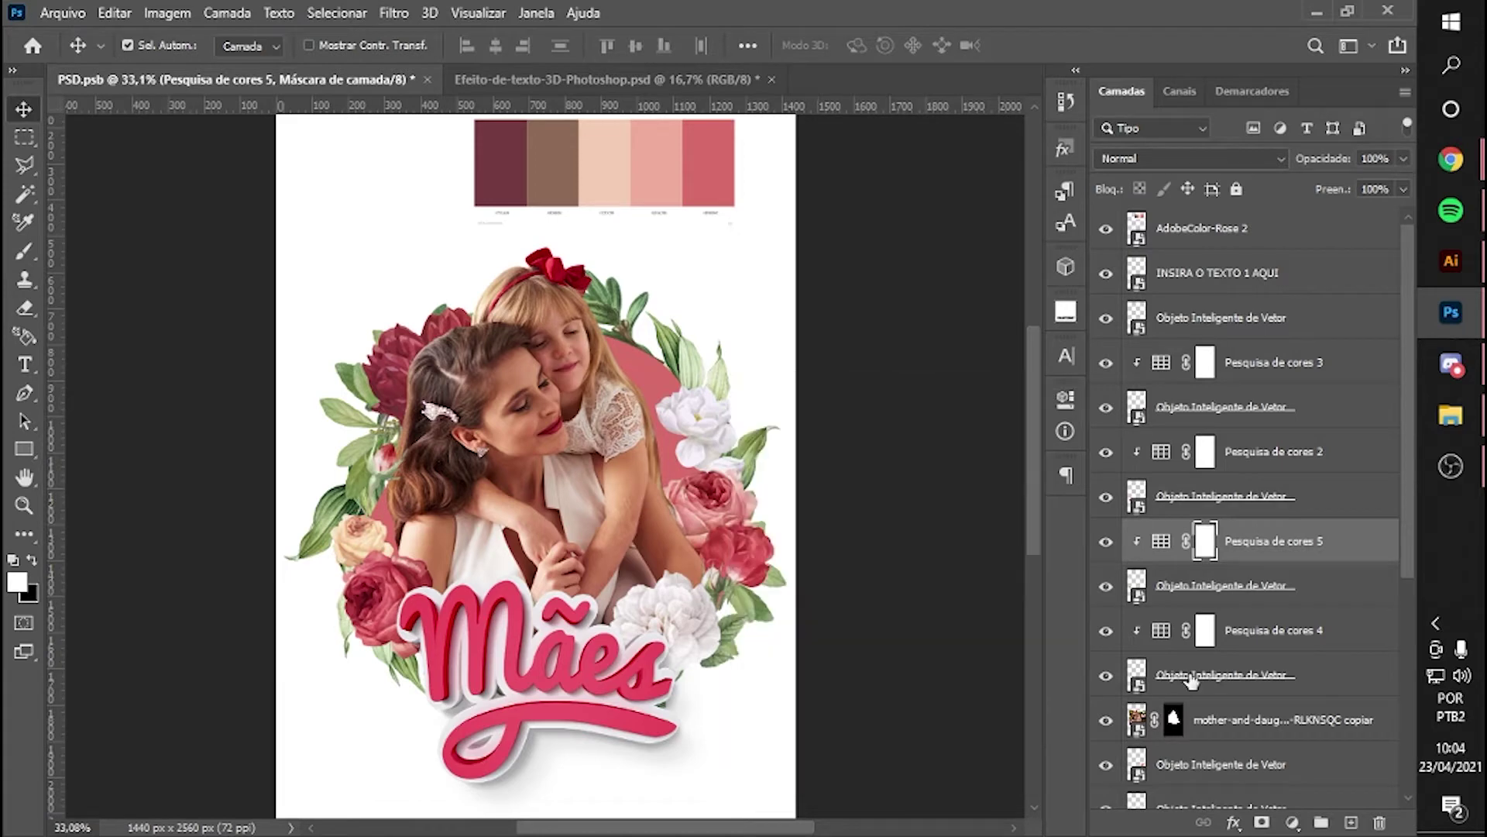
{"action": "left_click", "coordinate": [1291, 822]}
{"action": "left_click", "coordinate": [1278, 609]}
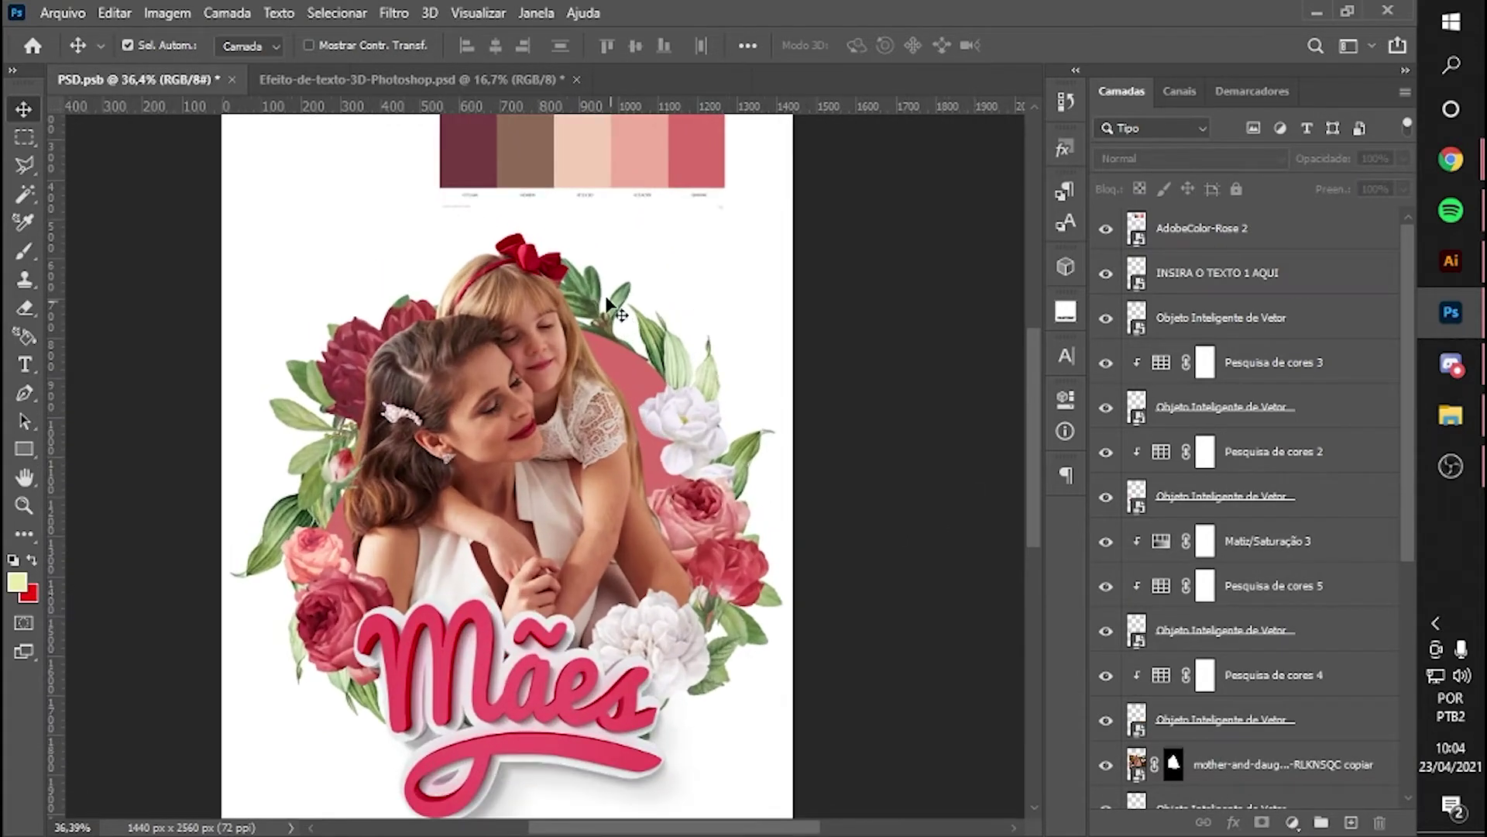
- Move the vector artwork copy up, clip it to the layer below, and fit the poster in view
{"action": "left_click_drag", "start_coordinate": [1240, 787], "coordinate": [1240, 742]}
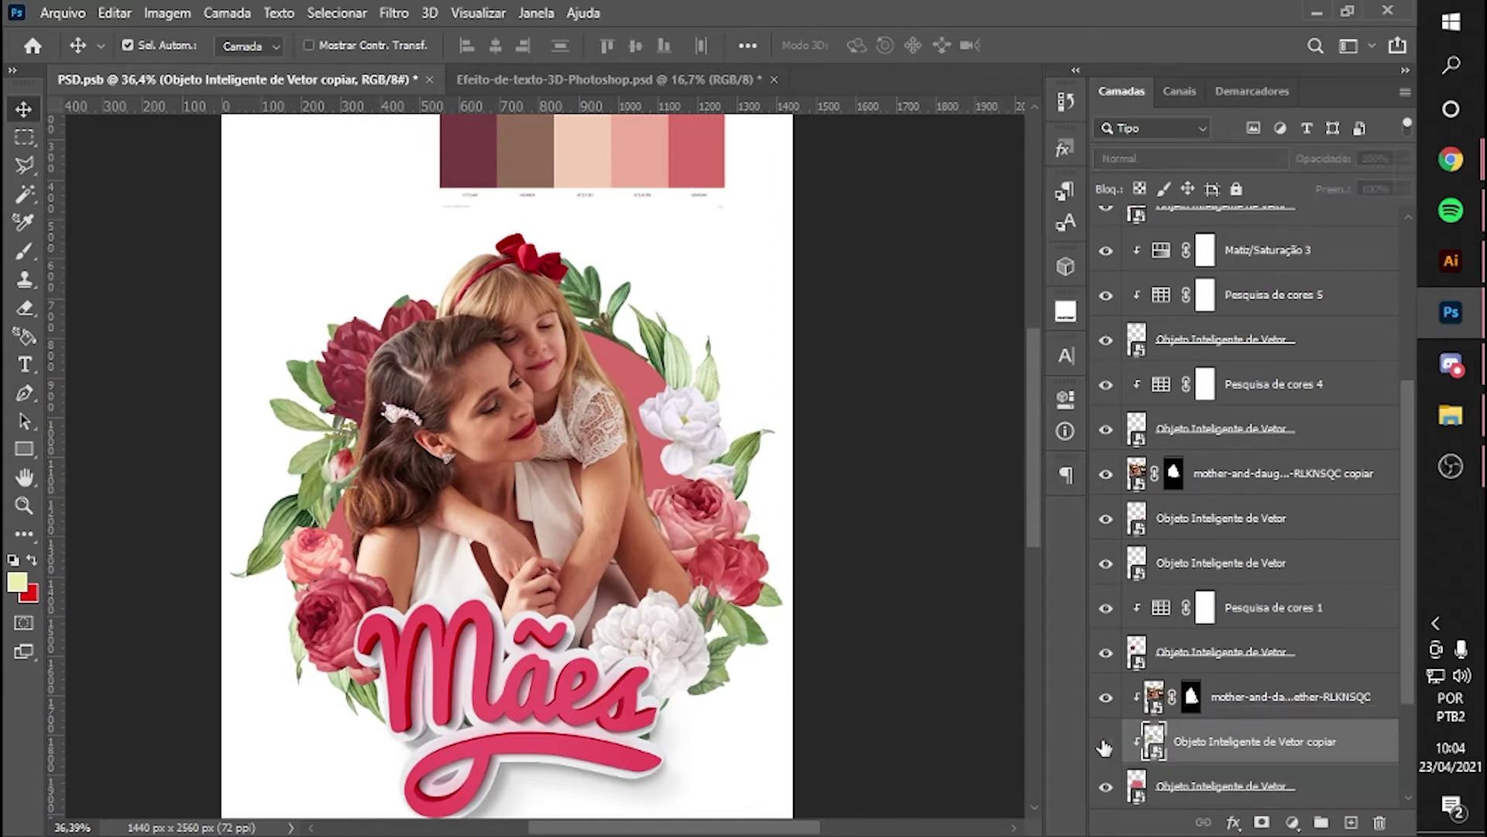
{"action": "key", "text": "ctrl+t"}
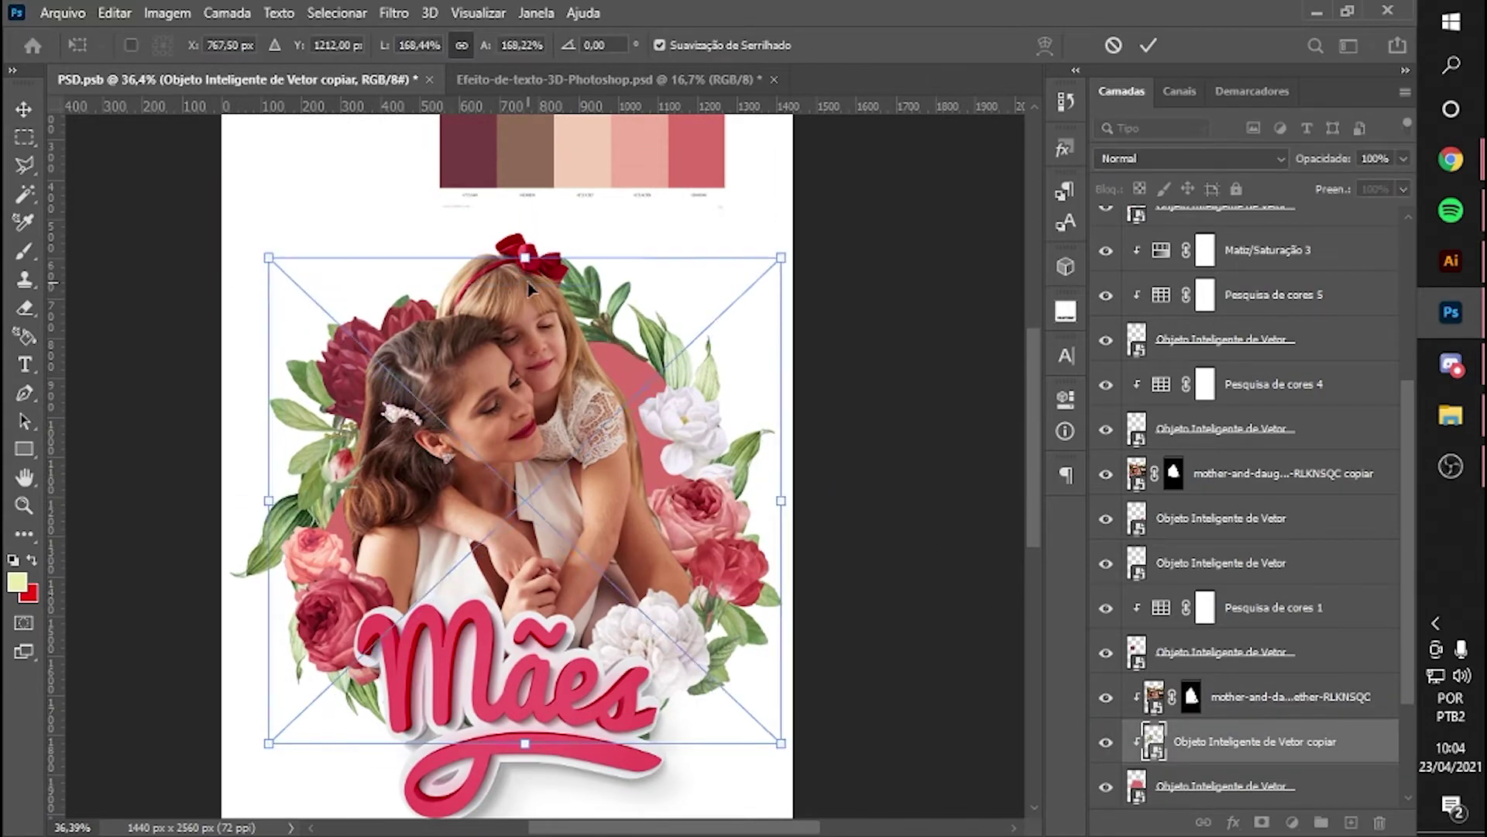
{"action": "key", "text": "Escape"}
{"action": "key", "text": "ctrl+0"}
- Add a clipped Color Lookup to the mother-and-daughter photo and step through 3D LUT looks
{"action": "left_click", "coordinate": [1278, 472]}
{"action": "left_click", "coordinate": [1291, 822]}
{"action": "left_click", "coordinate": [1328, 704]}
{"action": "left_click", "coordinate": [967, 465]}
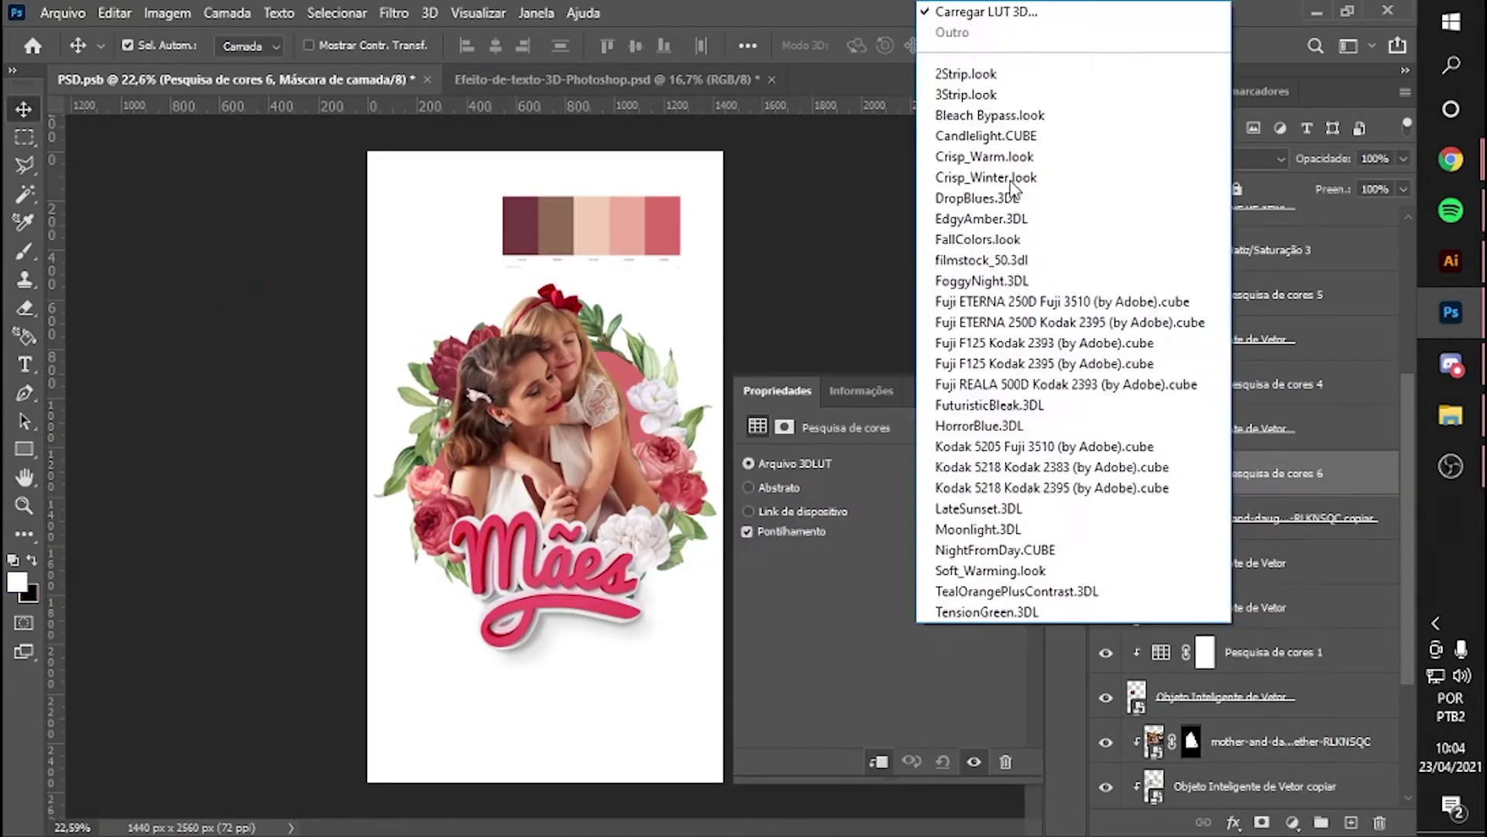
{"action": "left_click", "coordinate": [960, 72]}
{"action": "key", "text": "Down"}
{"action": "key", "text": "Down"}
{"action": "key", "text": "Down"}
{"action": "key", "text": "Down"}
{"action": "key", "text": "Down"}
{"action": "key", "text": "Down"}
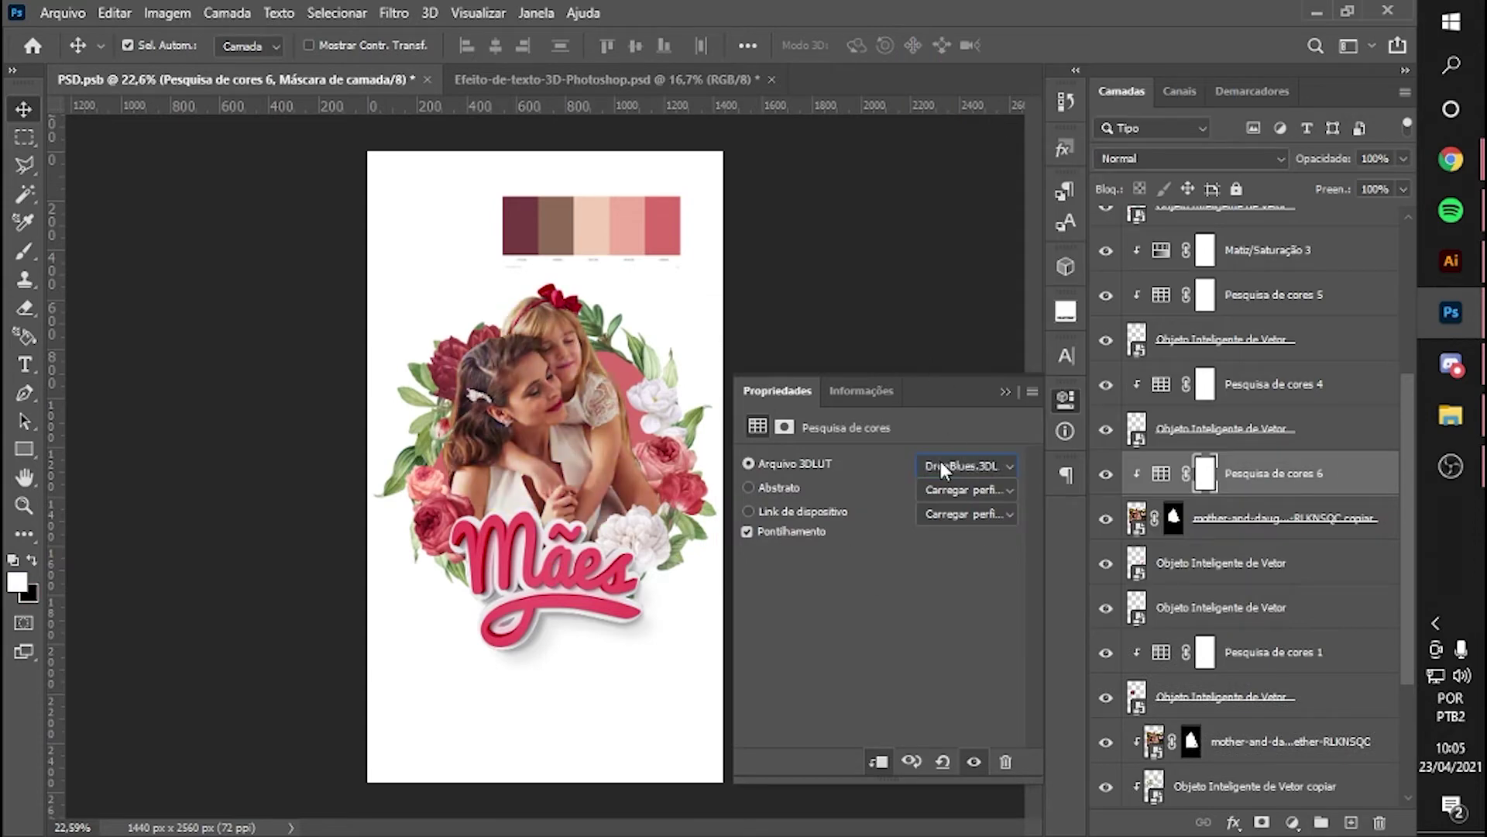
{"action": "key", "text": "Down"}
{"action": "key", "text": "Down"}
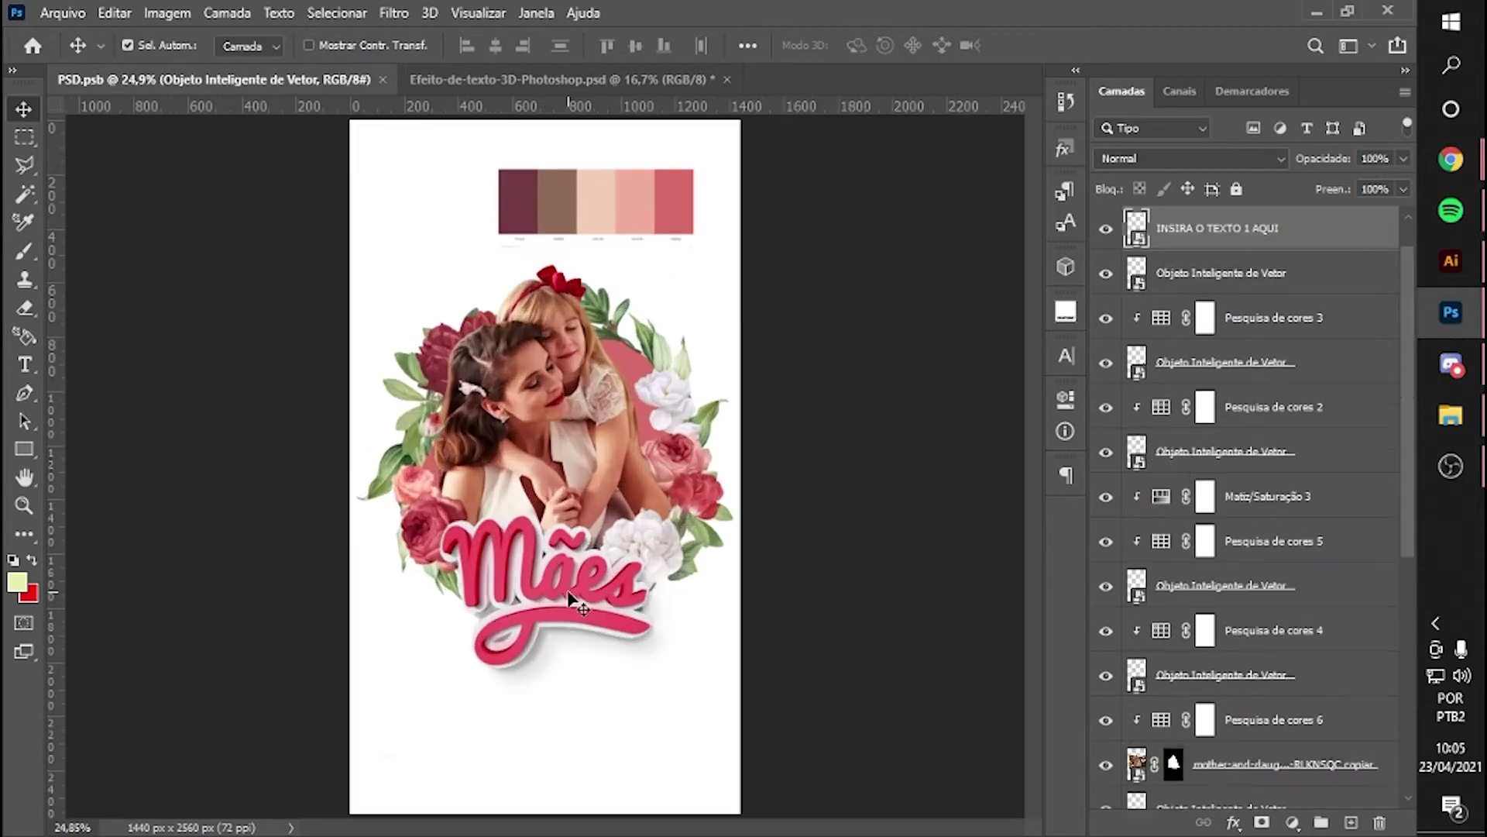
- Clip a Hue/Saturation adjustment to the Mães lettering at about Hue +14, Saturation -24
{"action": "left_click", "coordinate": [1304, 613]}
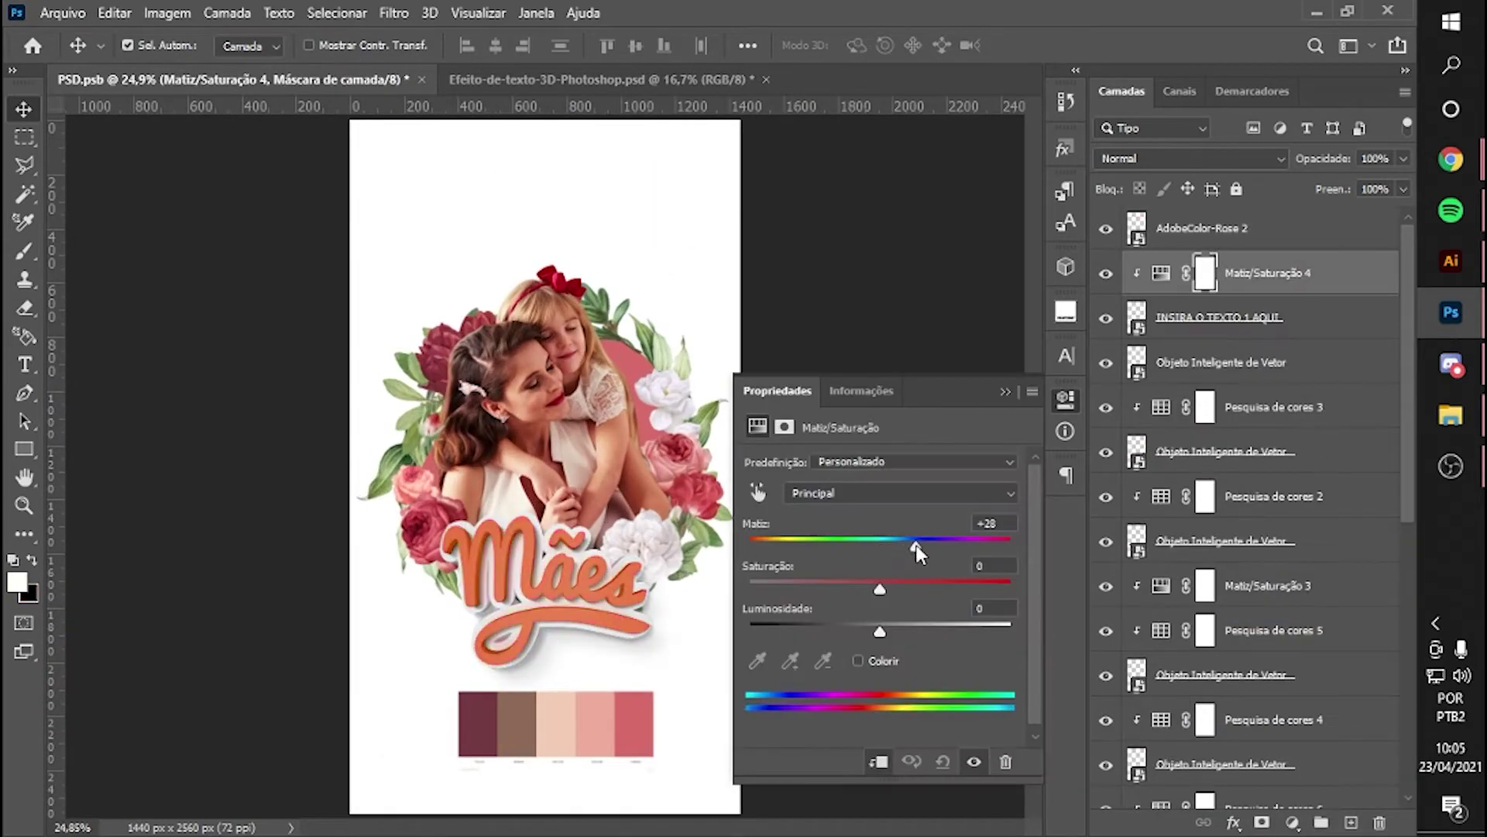
{"action": "mouse_move", "coordinate": [912, 546]}
{"action": "left_mouse_down"}
{"action": "mouse_move", "coordinate": [877, 551]}
{"action": "mouse_move", "coordinate": [837, 590]}
{"action": "left_mouse_up"}
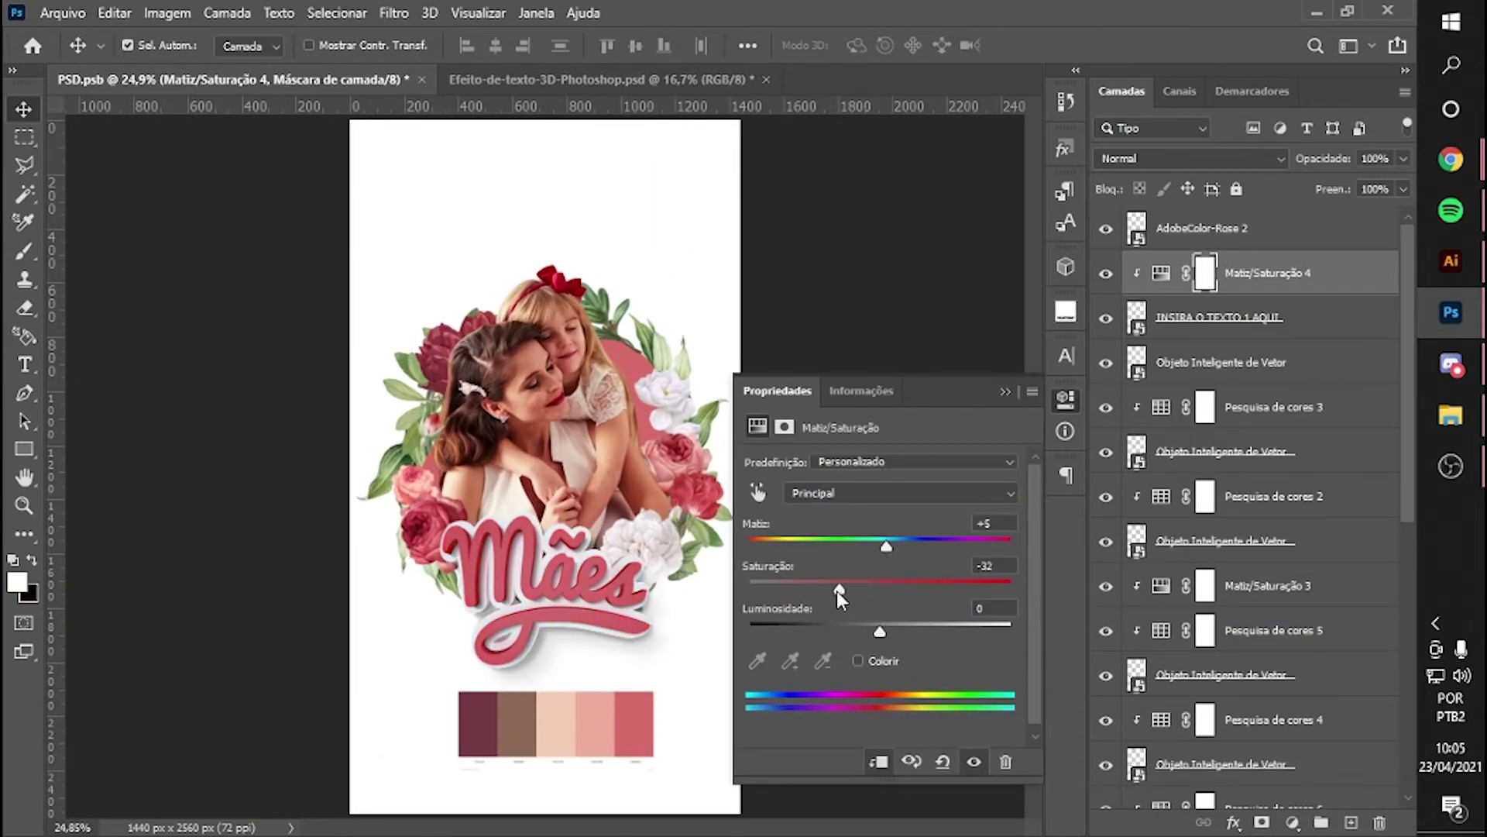
{"action": "left_click_drag", "start_coordinate": [556, 721], "coordinate": [556, 659]}
{"action": "left_click", "coordinate": [1189, 272]}
{"action": "left_click_drag", "start_coordinate": [891, 547], "coordinate": [898, 547]}
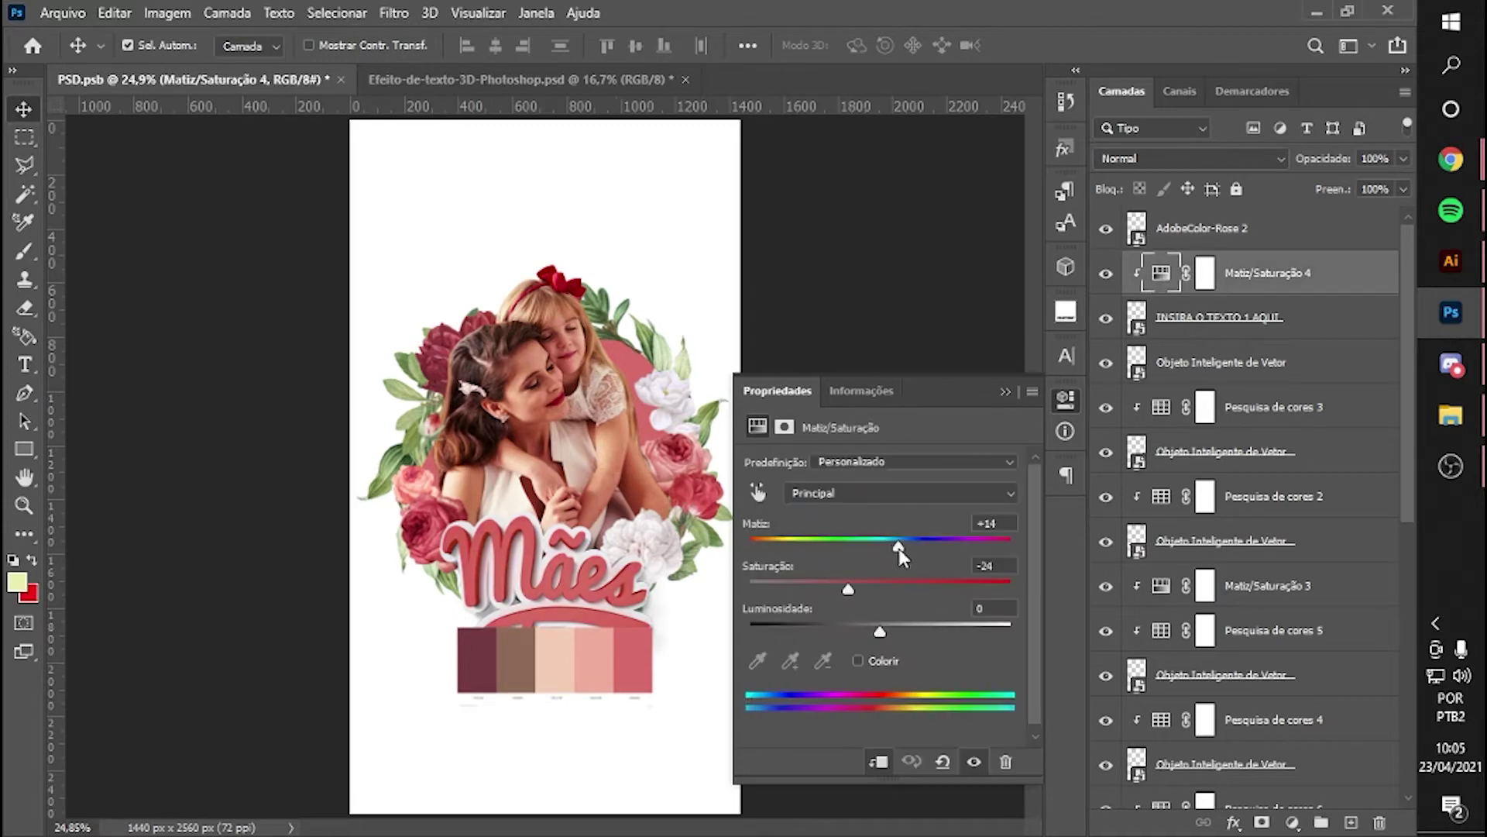
{"action": "left_click", "coordinate": [1006, 391]}
{"action": "scroll", "coordinate": [589, 744], "scroll_direction": "down", "scroll_amount": 2}
{"action": "left_click", "coordinate": [536, 733]}
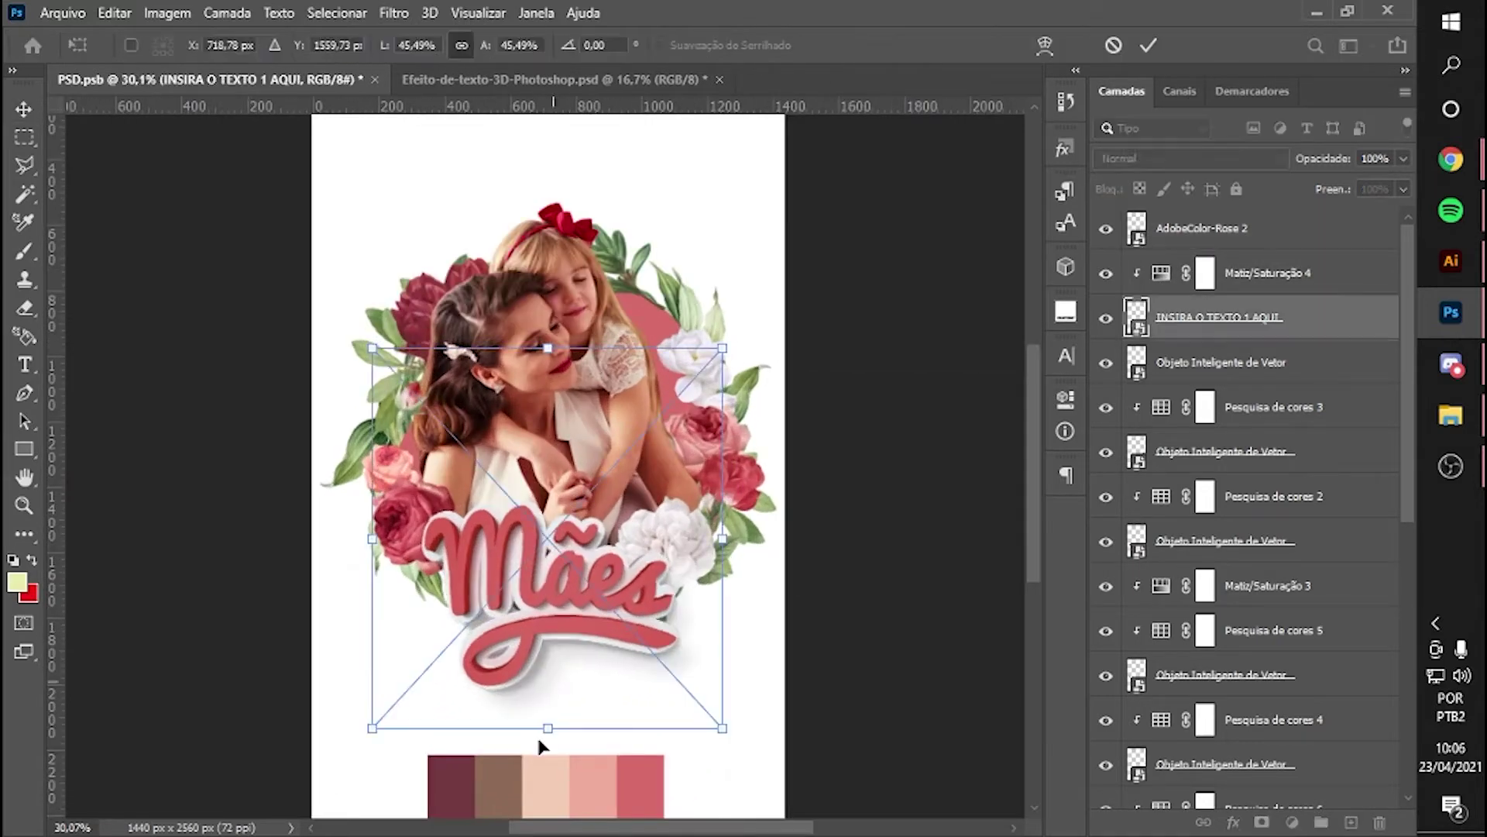
{"action": "scroll", "coordinate": [674, 527], "scroll_direction": "up", "scroll_amount": 1}
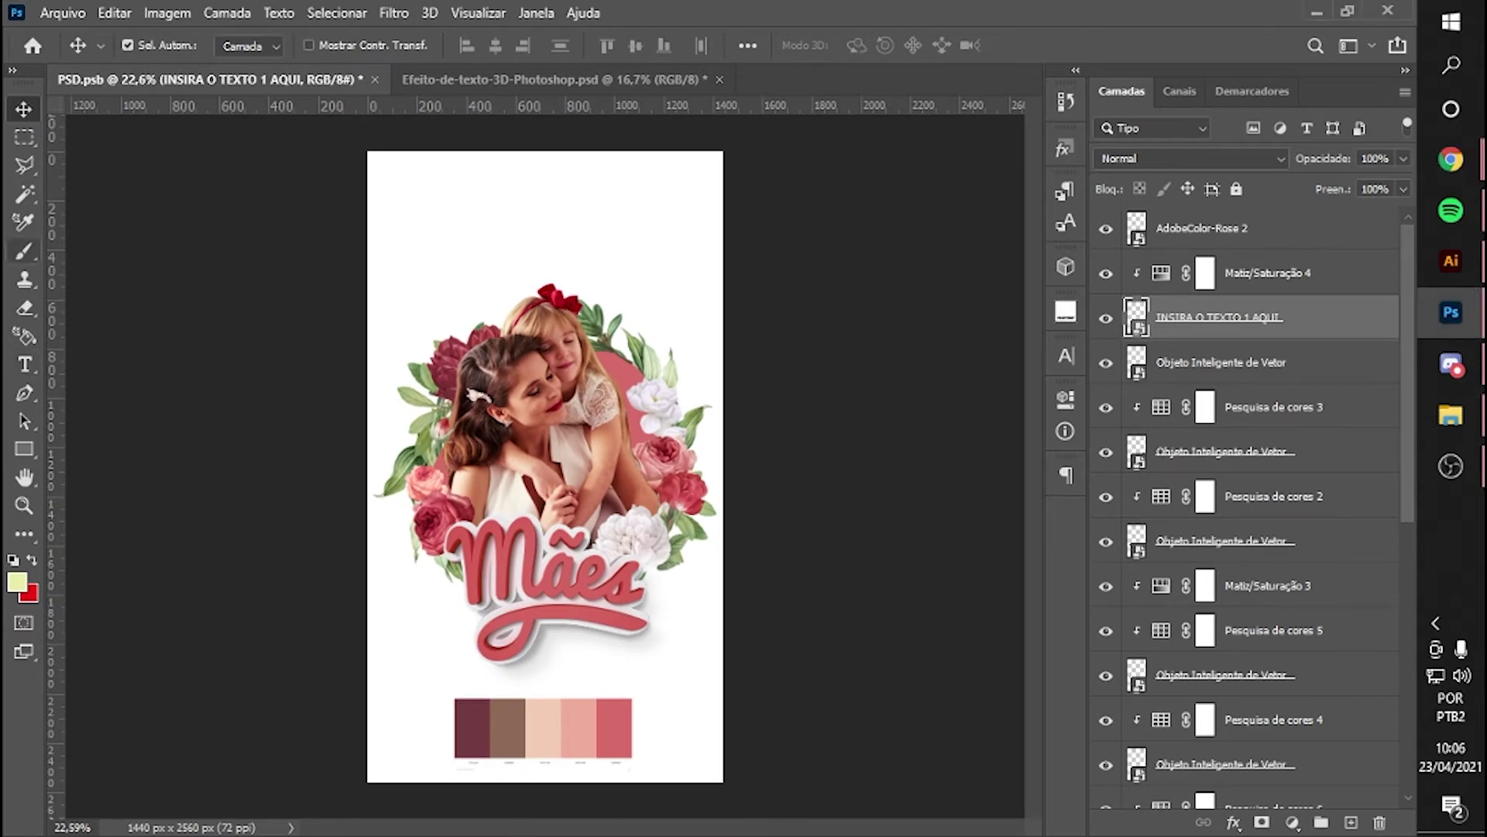
- Add a 'Dia das' text caption on the poster
{"action": "key", "text": "t"}
{"action": "left_click", "coordinate": [375, 677]}
{"action": "type", "text": "Dia das"}
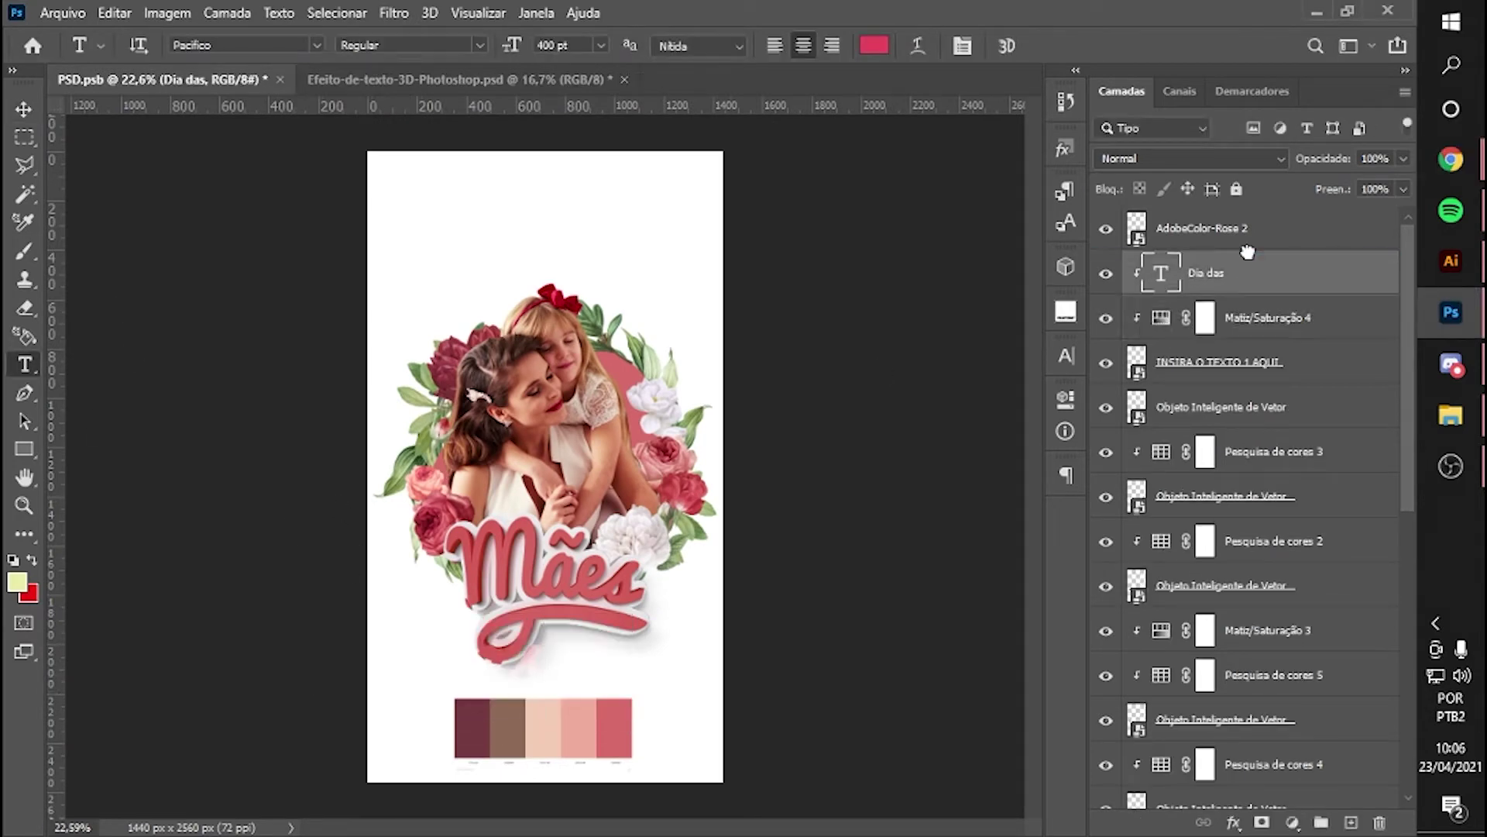
{"action": "right_click", "coordinate": [1248, 256]}
{"action": "left_click", "coordinate": [1342, 258]}
- Shrink the 'Dia das' caption and position it over the Mães lettering
{"action": "key", "text": "ctrl+a"}
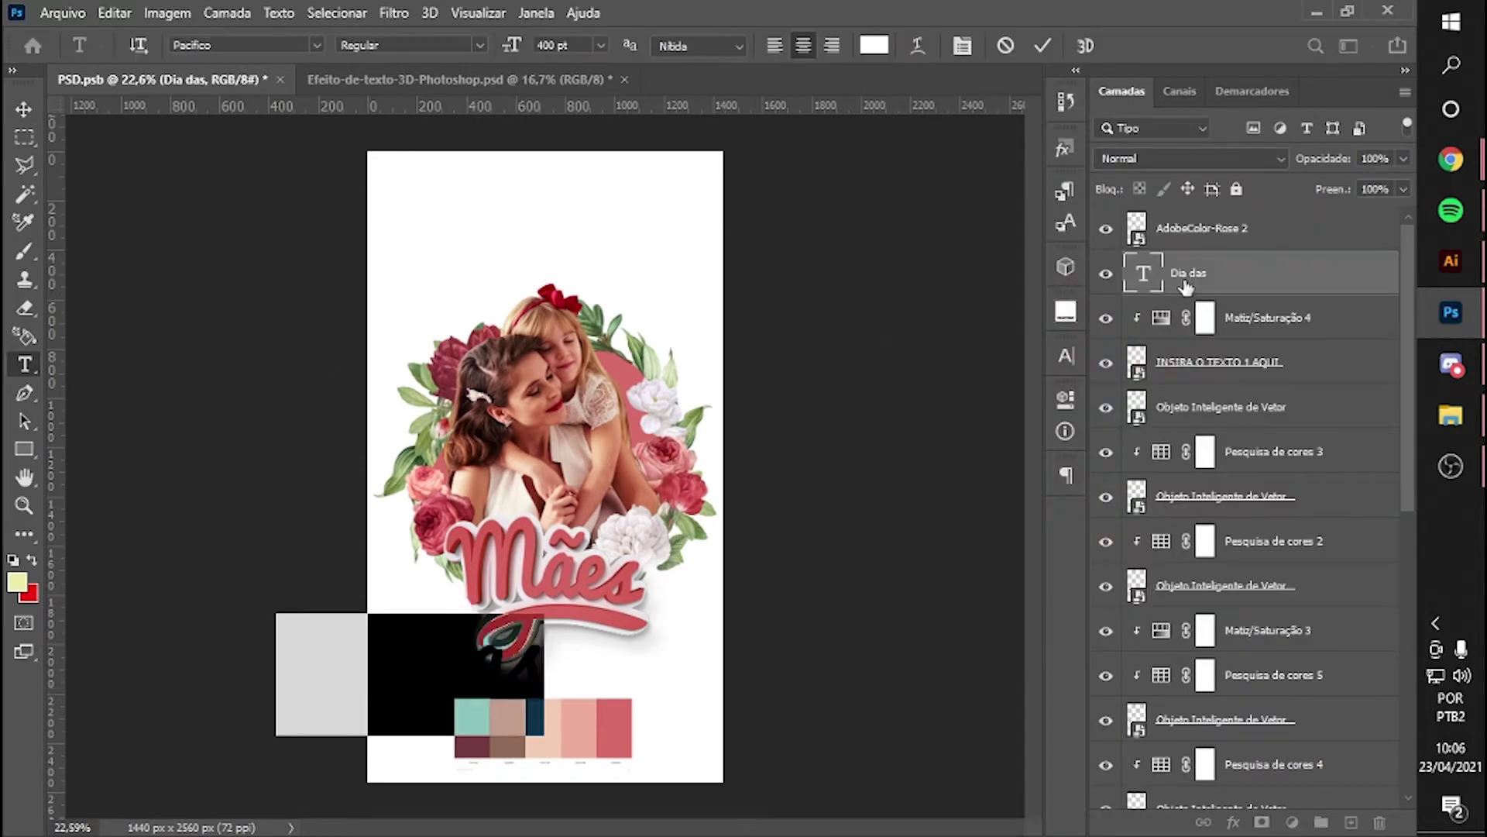
{"action": "key", "text": "ctrl+t"}
{"action": "left_click_drag", "start_coordinate": [465, 737], "coordinate": [527, 612]}
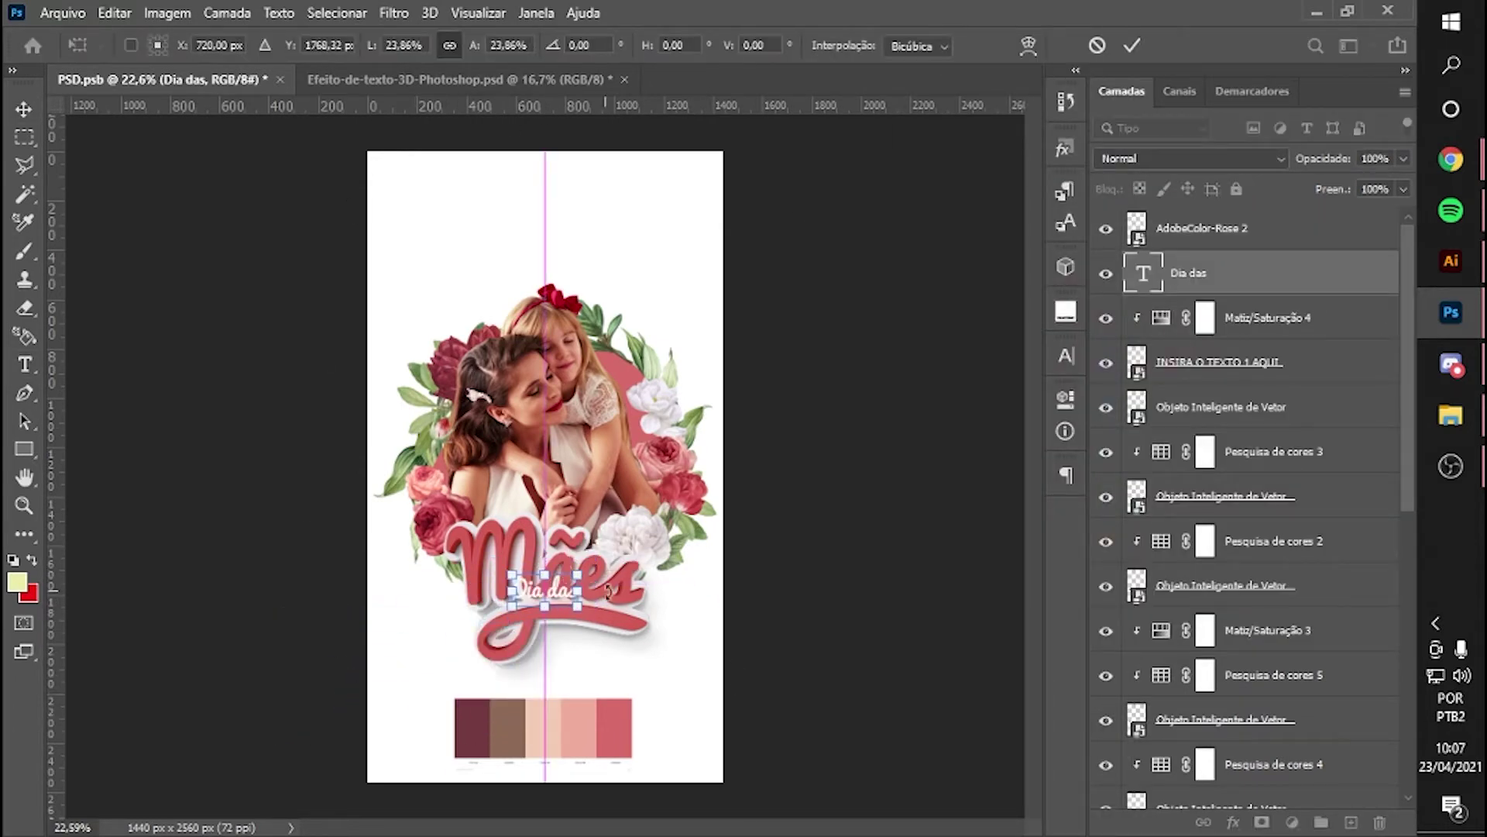
{"action": "key", "text": "Return"}
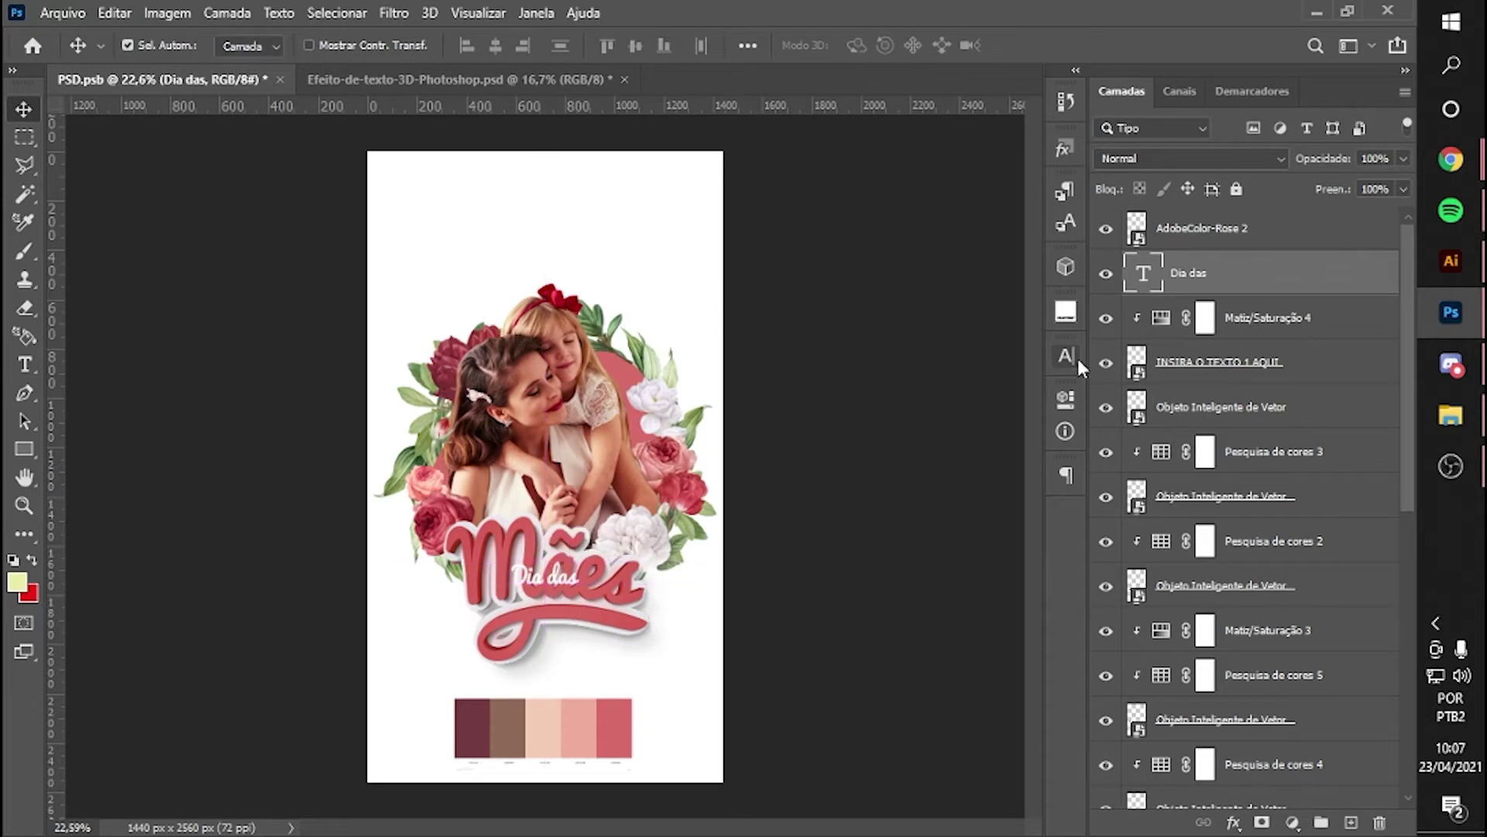
{"action": "left_click", "coordinate": [1065, 356]}
{"action": "double_click", "coordinate": [1301, 272]}
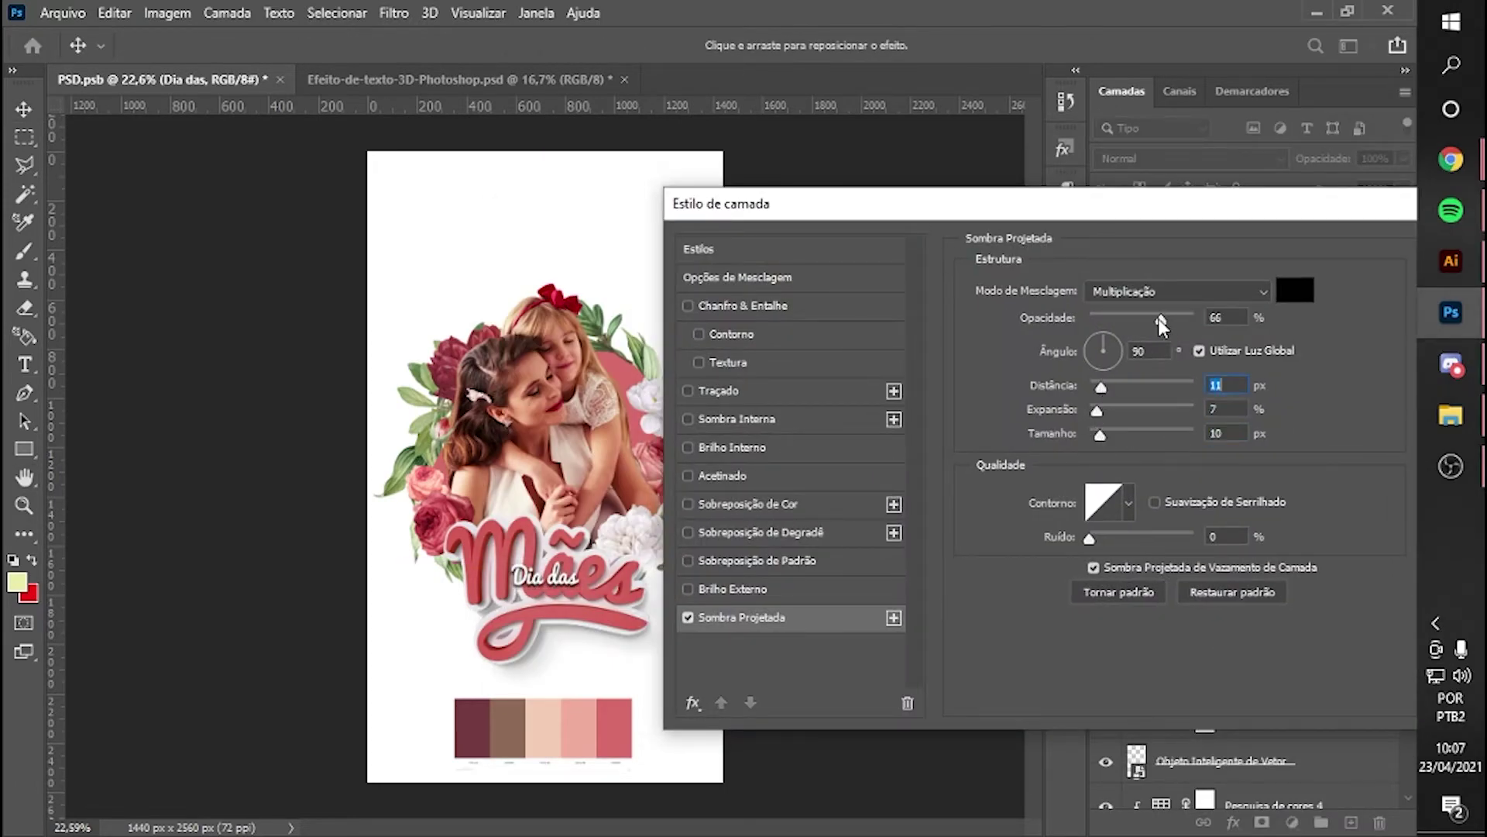
- Apply the drop shadow and set the caption in the Quantia Demo font
{"action": "key", "text": "Return"}
{"action": "left_click", "coordinate": [933, 387]}
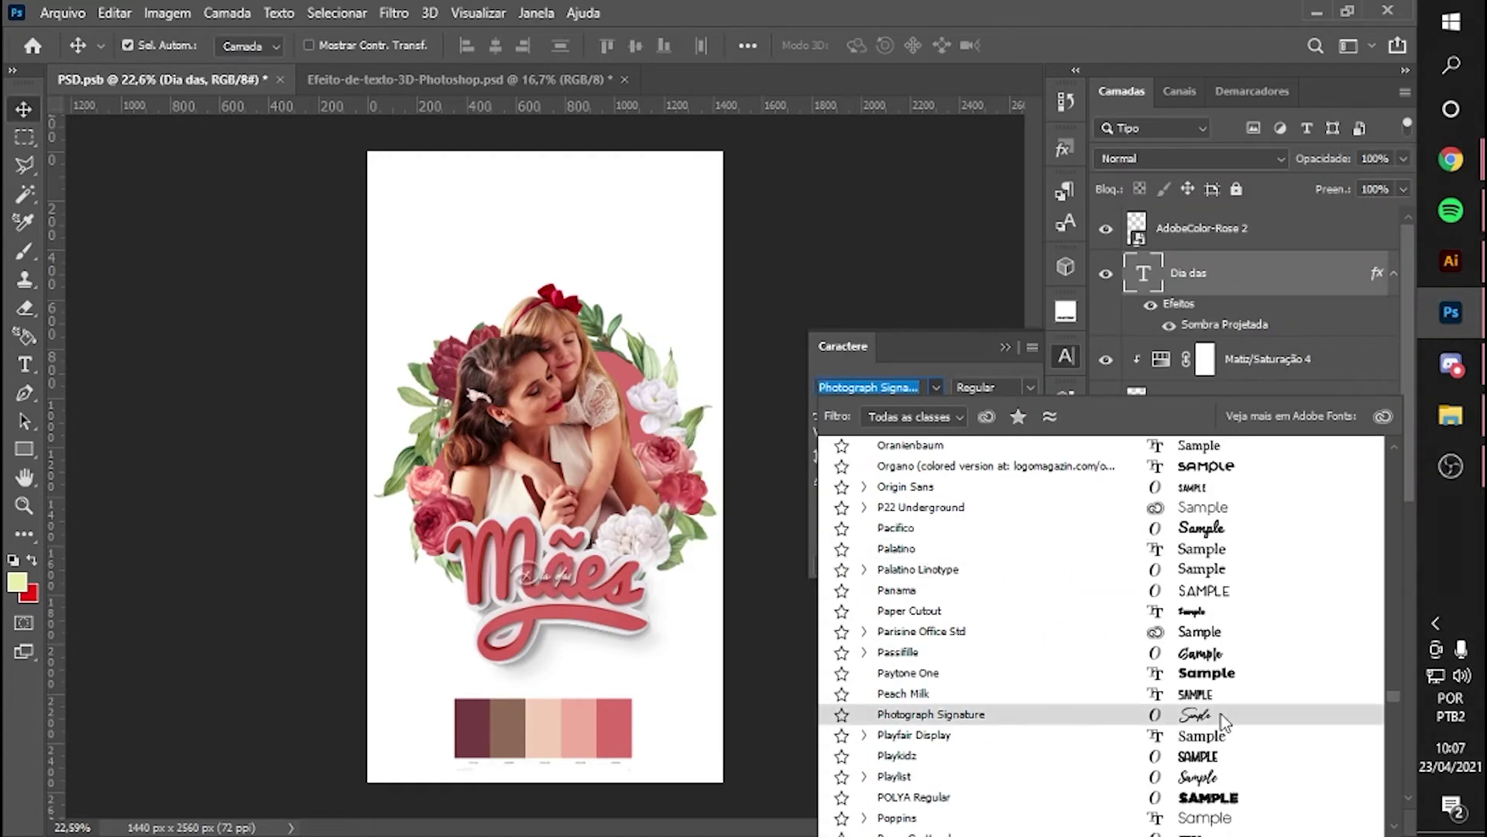
{"action": "scroll", "coordinate": [1224, 717], "scroll_direction": "down", "scroll_amount": 2}
{"action": "scroll", "coordinate": [1228, 619], "scroll_direction": "down", "scroll_amount": 2}
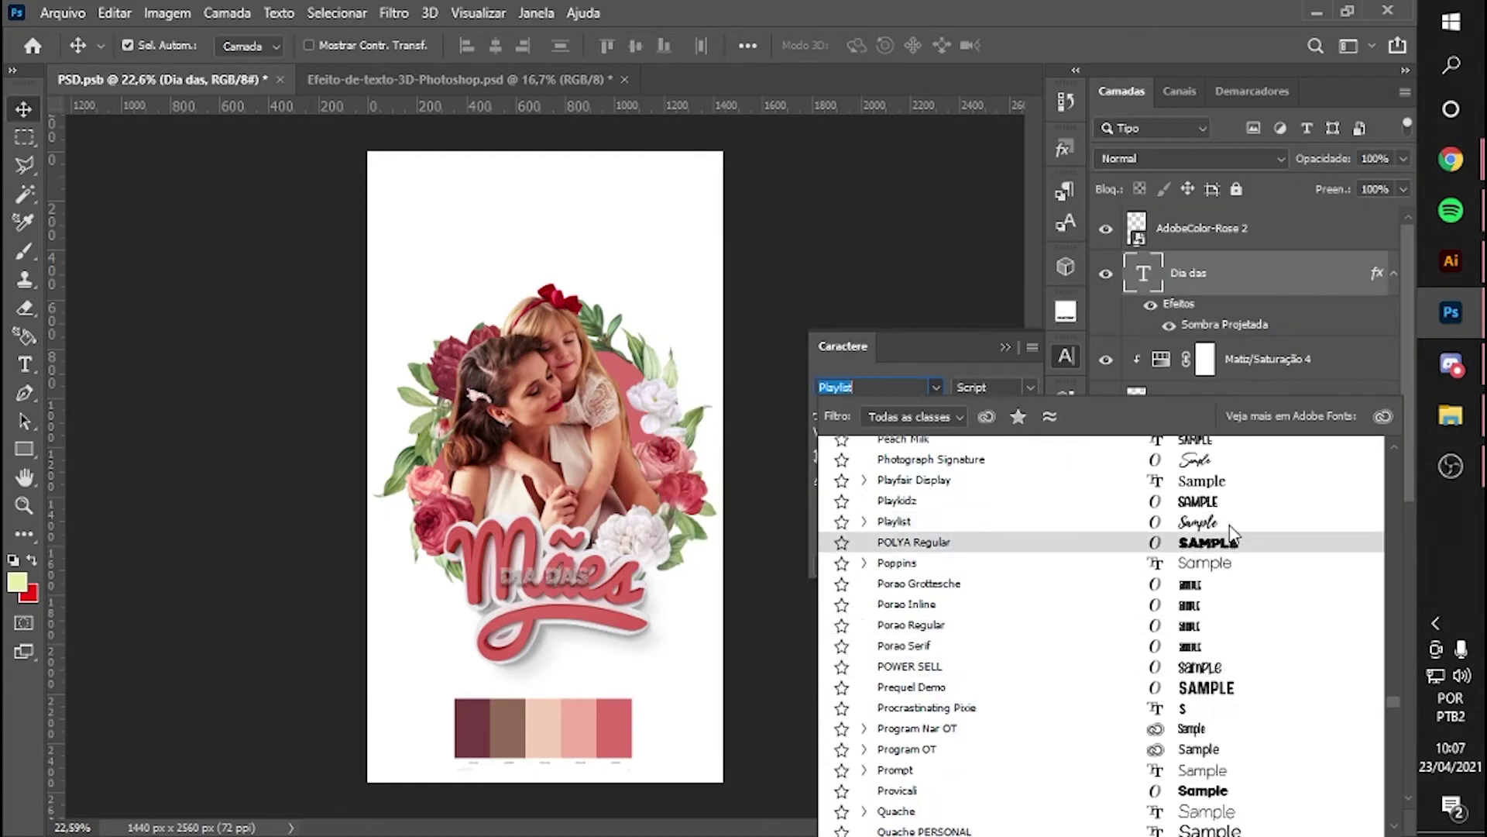
{"action": "scroll", "coordinate": [1230, 535], "scroll_direction": "down", "scroll_amount": 3}
{"action": "scroll", "coordinate": [1232, 612], "scroll_direction": "down", "scroll_amount": 1}
{"action": "left_click", "coordinate": [1232, 614]}
{"action": "scroll", "coordinate": [536, 605], "scroll_direction": "up", "scroll_amount": 2}
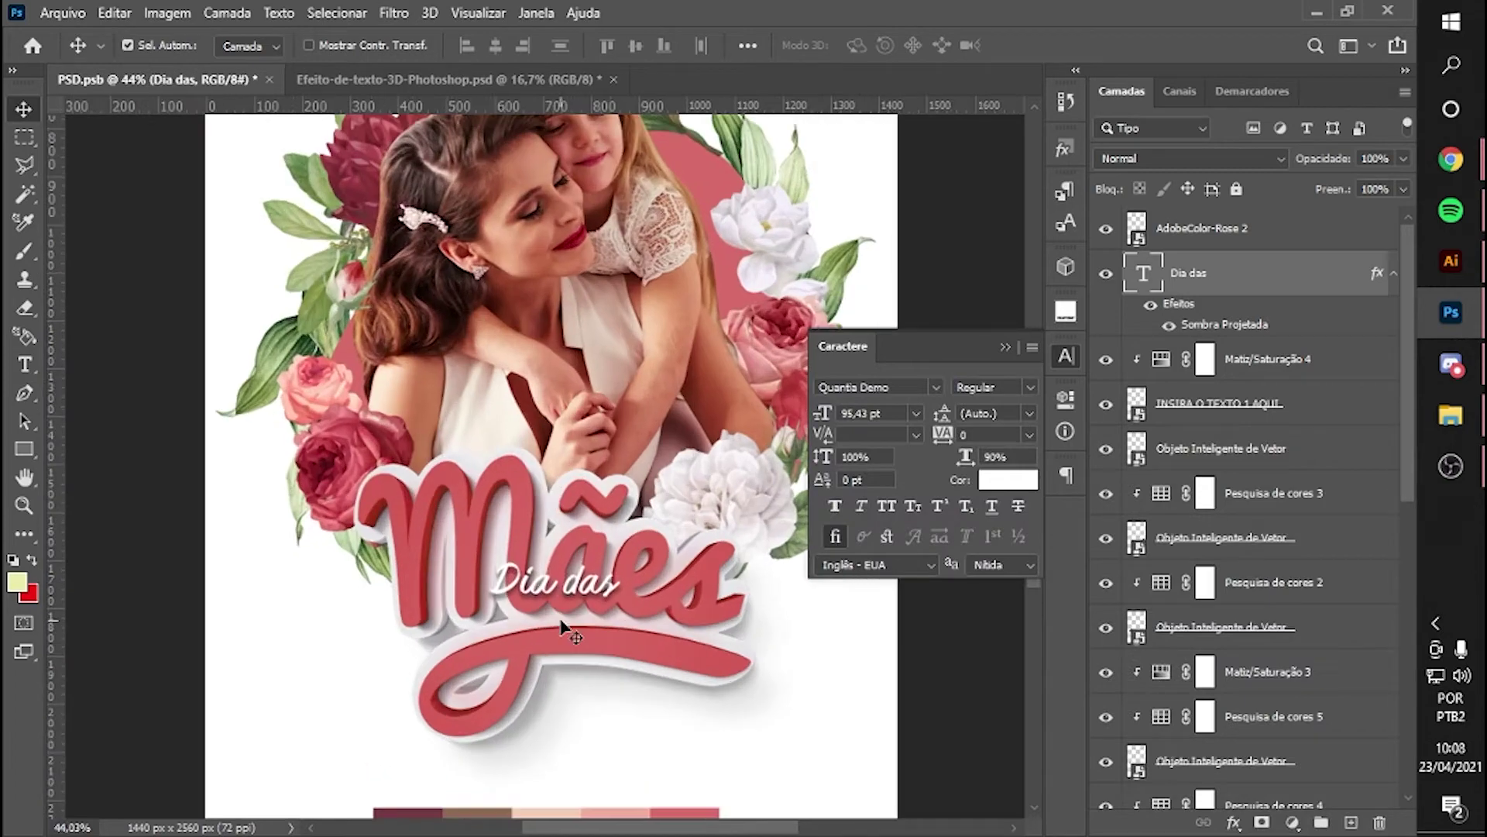
{"action": "scroll", "coordinate": [554, 558], "scroll_direction": "down", "scroll_amount": 1}
{"action": "key", "text": "ctrl+t"}
{"action": "key", "text": "Return"}
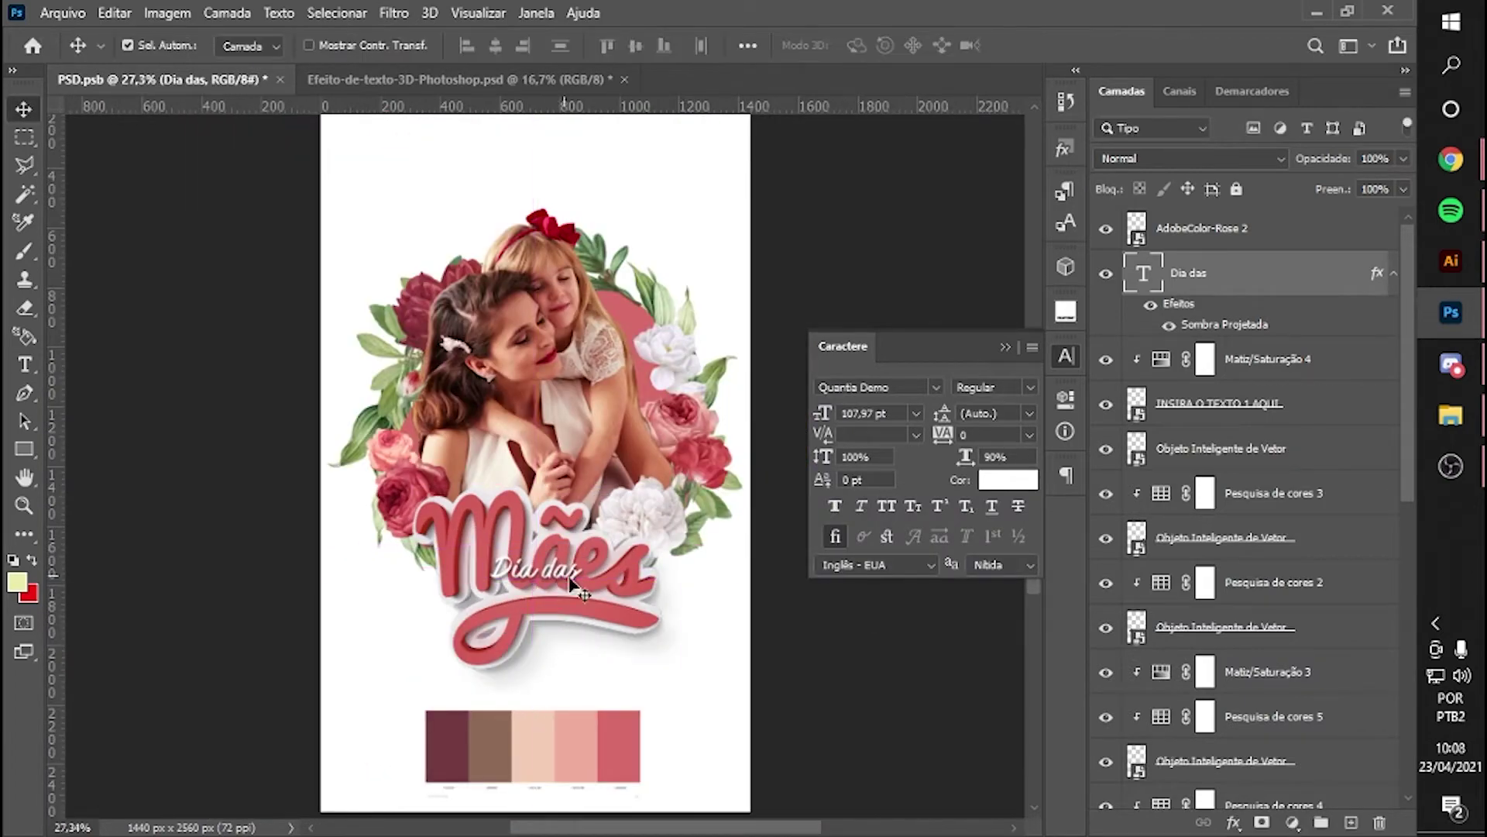
- Add satin (1% opacity), inner shadow (0% opacity), inner glow and bevel & emboss to the caption
{"action": "scroll", "coordinate": [554, 578], "scroll_direction": "up", "scroll_amount": 2}
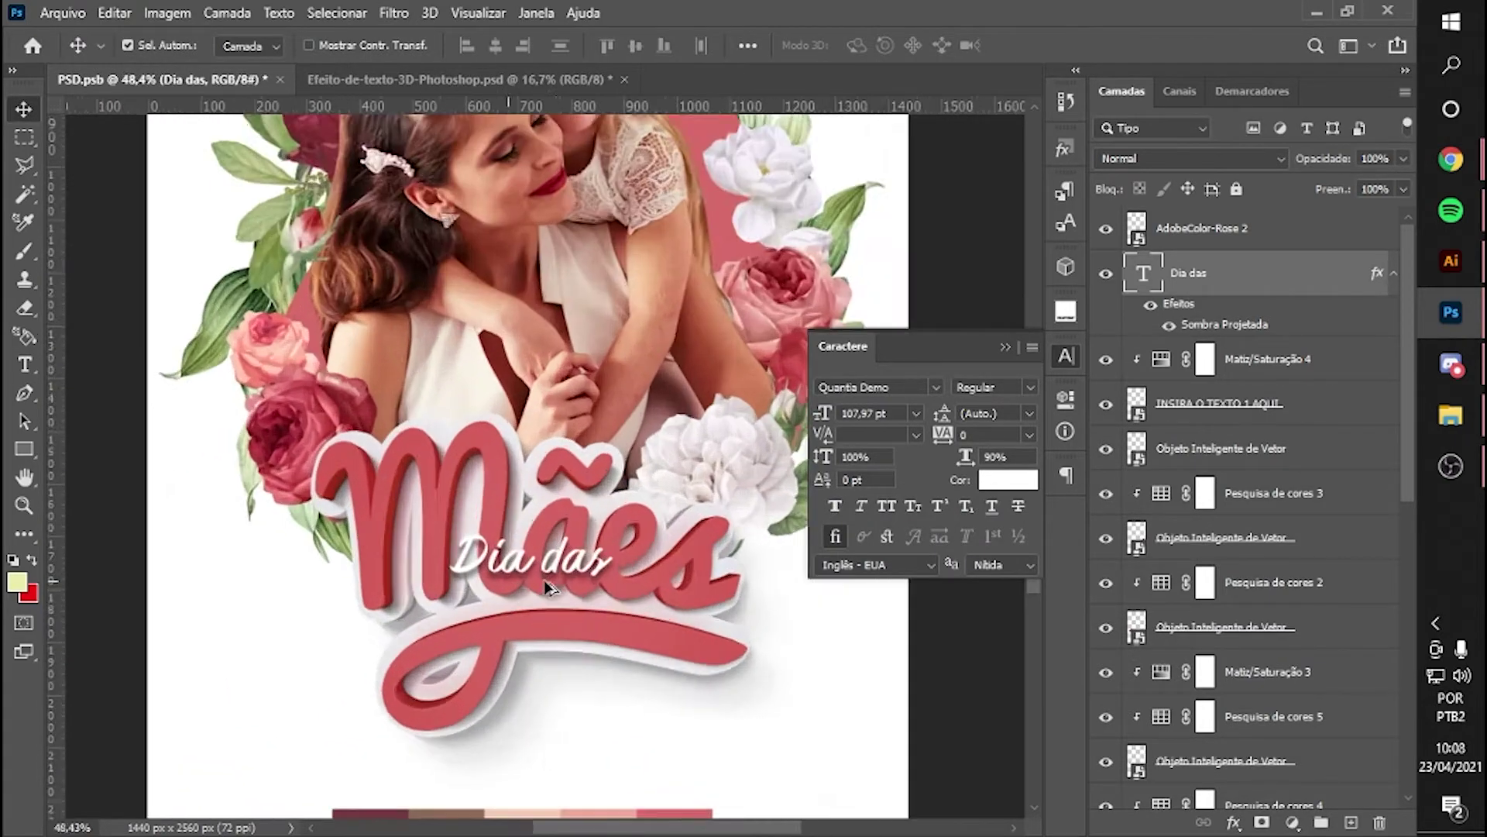
{"action": "scroll", "coordinate": [710, 545], "scroll_direction": "up", "scroll_amount": 2}
{"action": "double_click", "coordinate": [1352, 281]}
{"action": "left_click", "coordinate": [742, 471]}
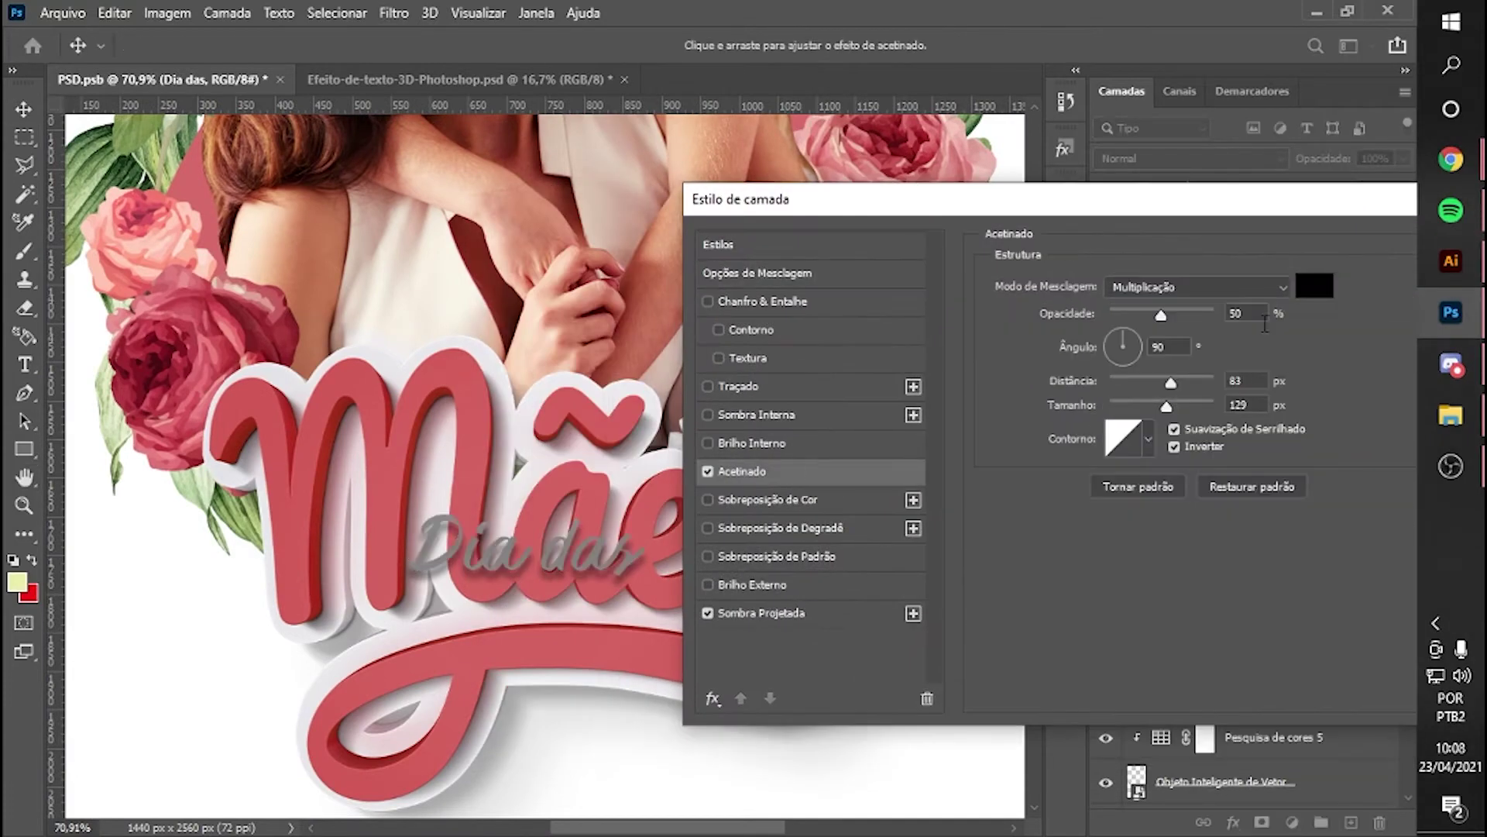
{"action": "left_click_drag", "start_coordinate": [1161, 313], "coordinate": [1110, 313]}
{"action": "left_click_drag", "start_coordinate": [1170, 406], "coordinate": [1100, 408]}
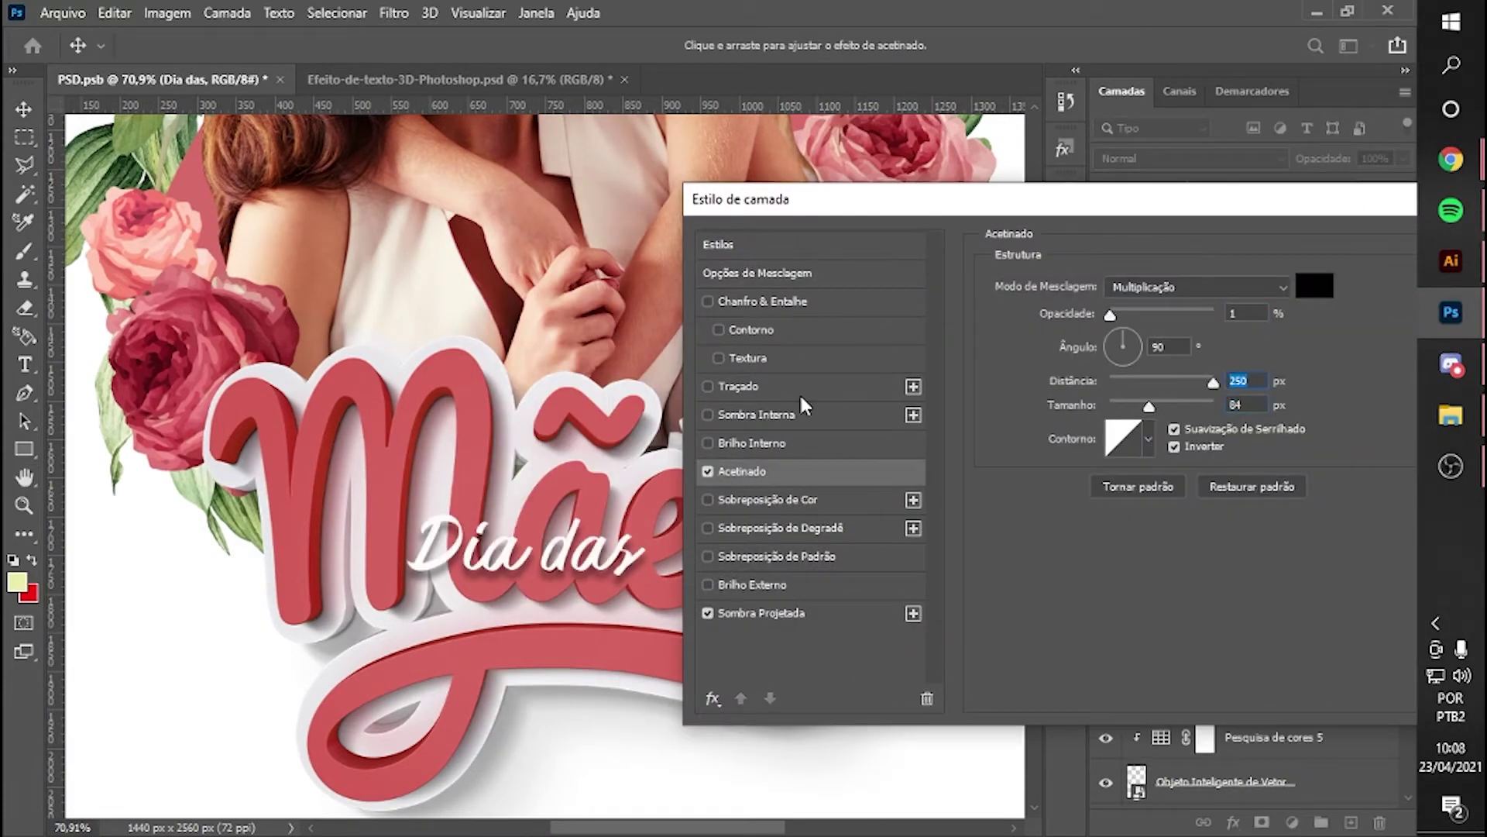
{"action": "left_click", "coordinate": [756, 414]}
{"action": "left_click_drag", "start_coordinate": [1185, 313], "coordinate": [1110, 313]}
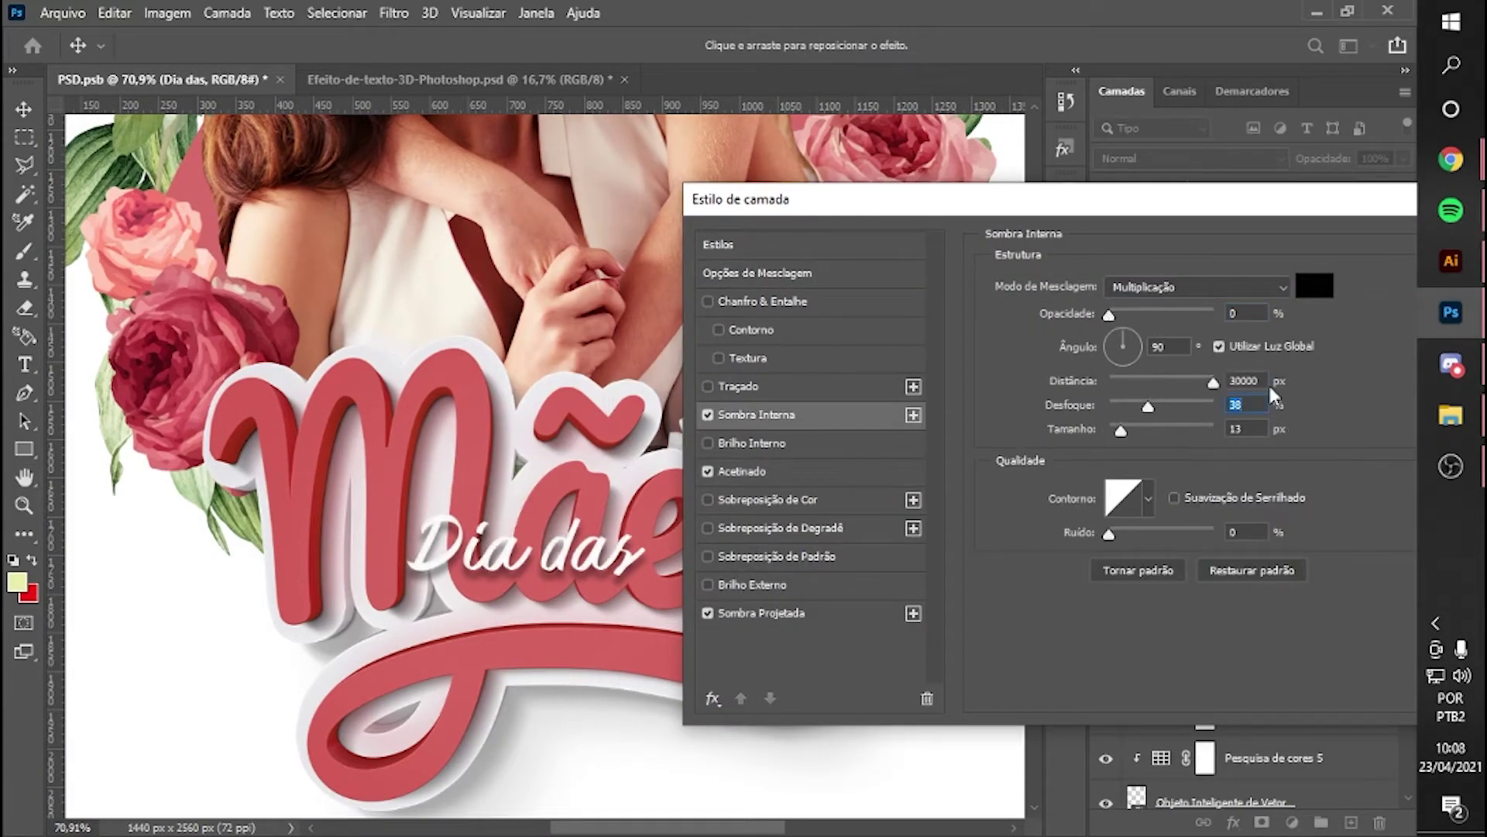
{"action": "left_click", "coordinate": [810, 443]}
{"action": "left_click", "coordinate": [763, 302]}
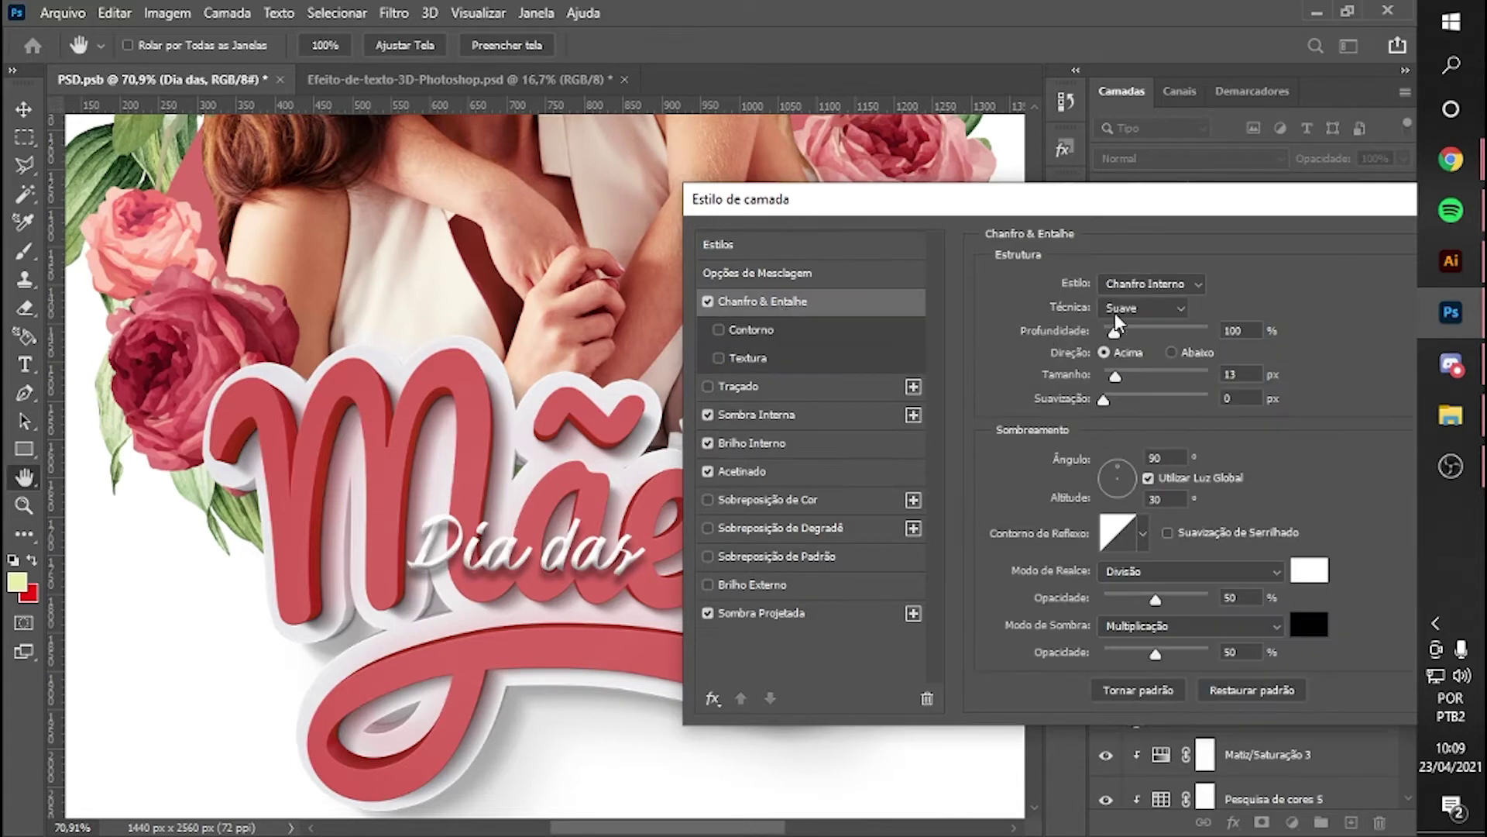
{"action": "left_click", "coordinate": [761, 613]}
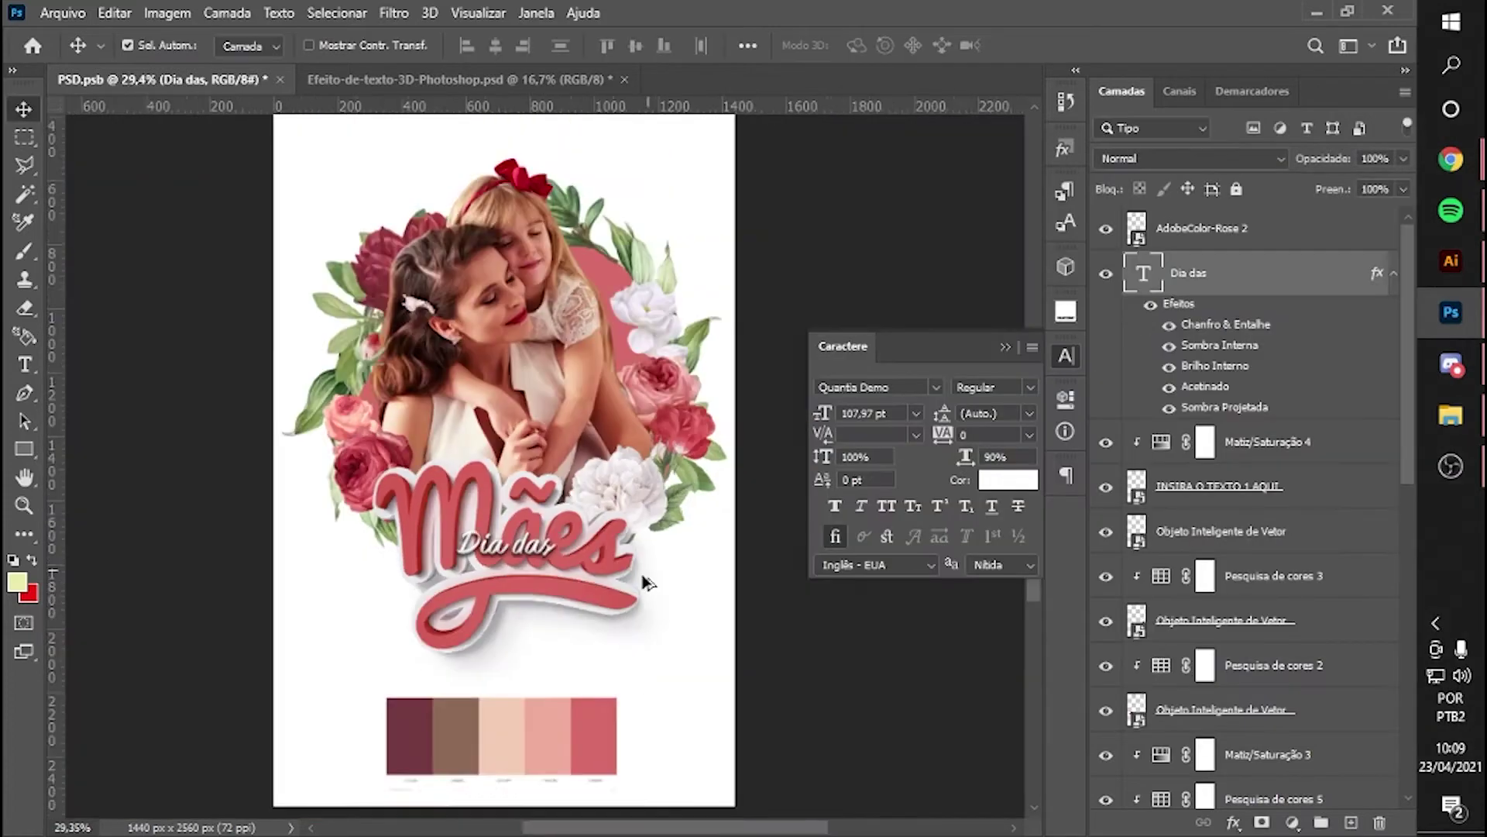
{"action": "key", "text": "Return"}
- Save the poster and add a Color Lookup adjustment clipped to a vector artwork layer
{"action": "key", "text": "ctrl+0"}
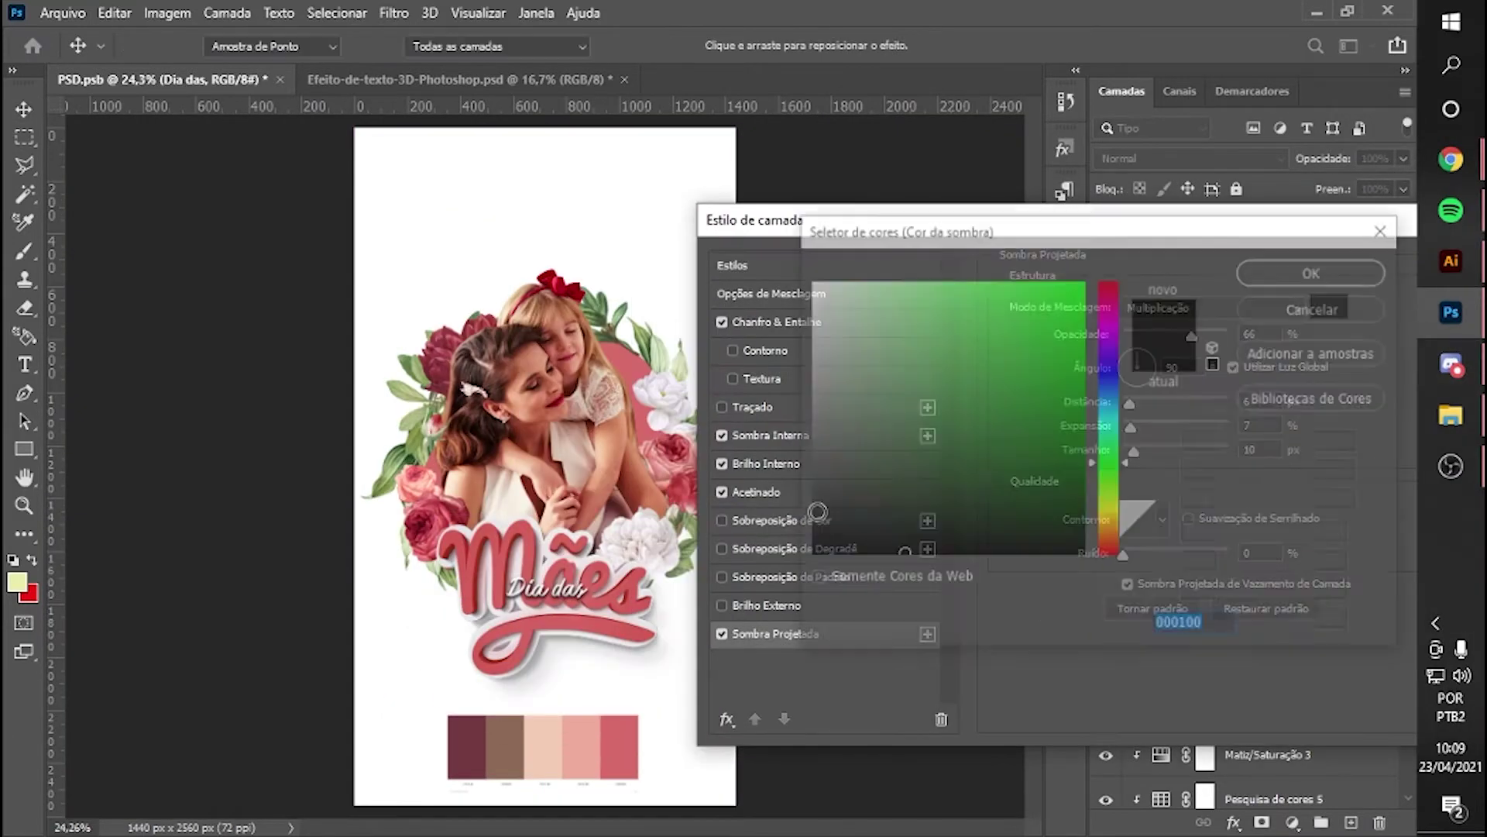
{"action": "key", "text": "ctrl+0"}
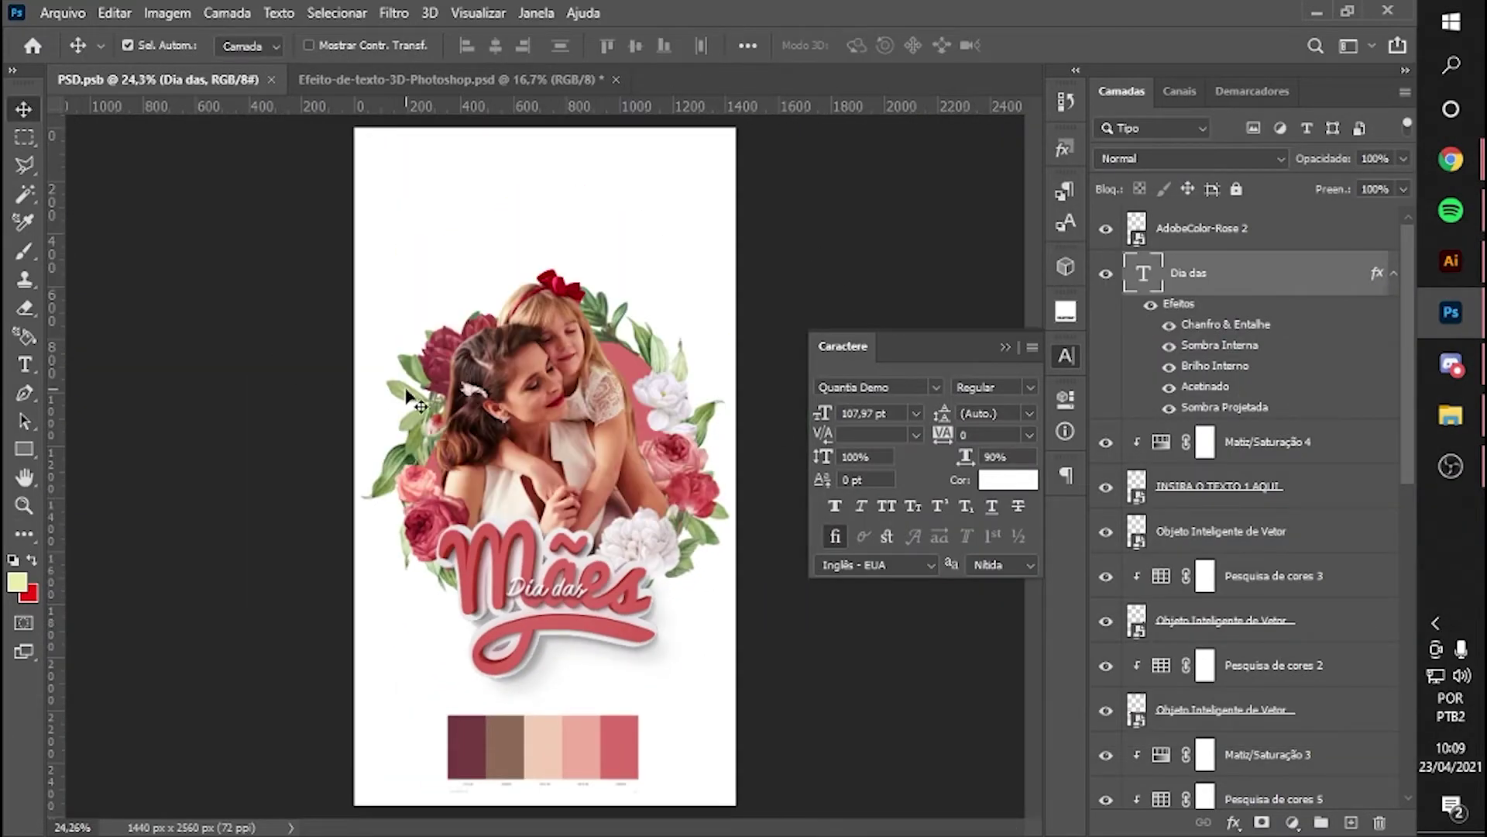
{"action": "scroll", "coordinate": [1240, 542], "scroll_direction": "down", "scroll_amount": 5}
{"action": "left_click", "coordinate": [1239, 709]}
{"action": "left_click", "coordinate": [1292, 823]}
{"action": "left_click", "coordinate": [1270, 780]}
- Cycle the Color Lookup through 3DLUT looks, starting with Crisp_Warm
{"action": "left_click", "coordinate": [976, 463]}
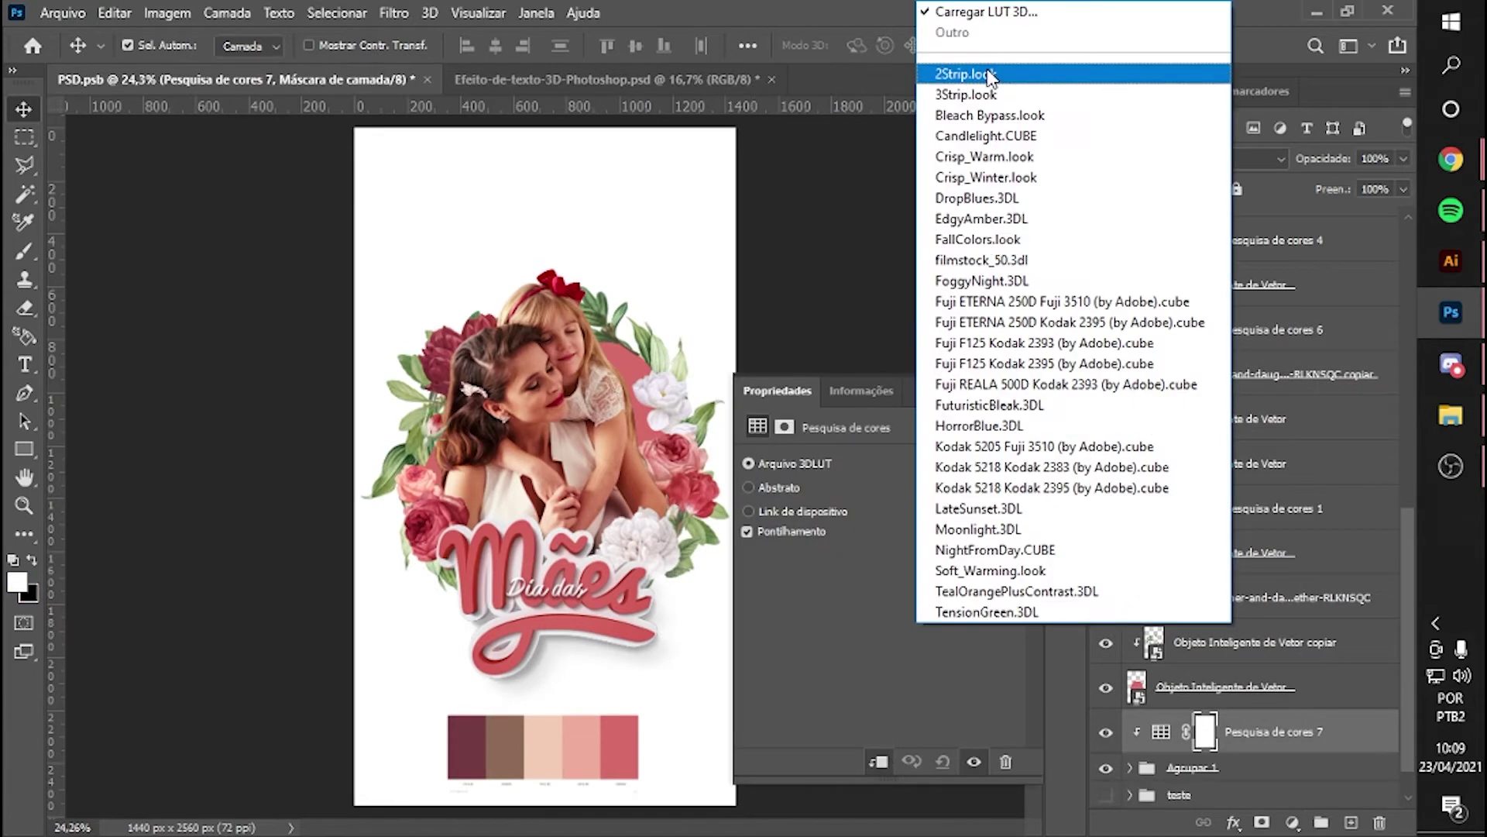
{"action": "left_click", "coordinate": [984, 157]}
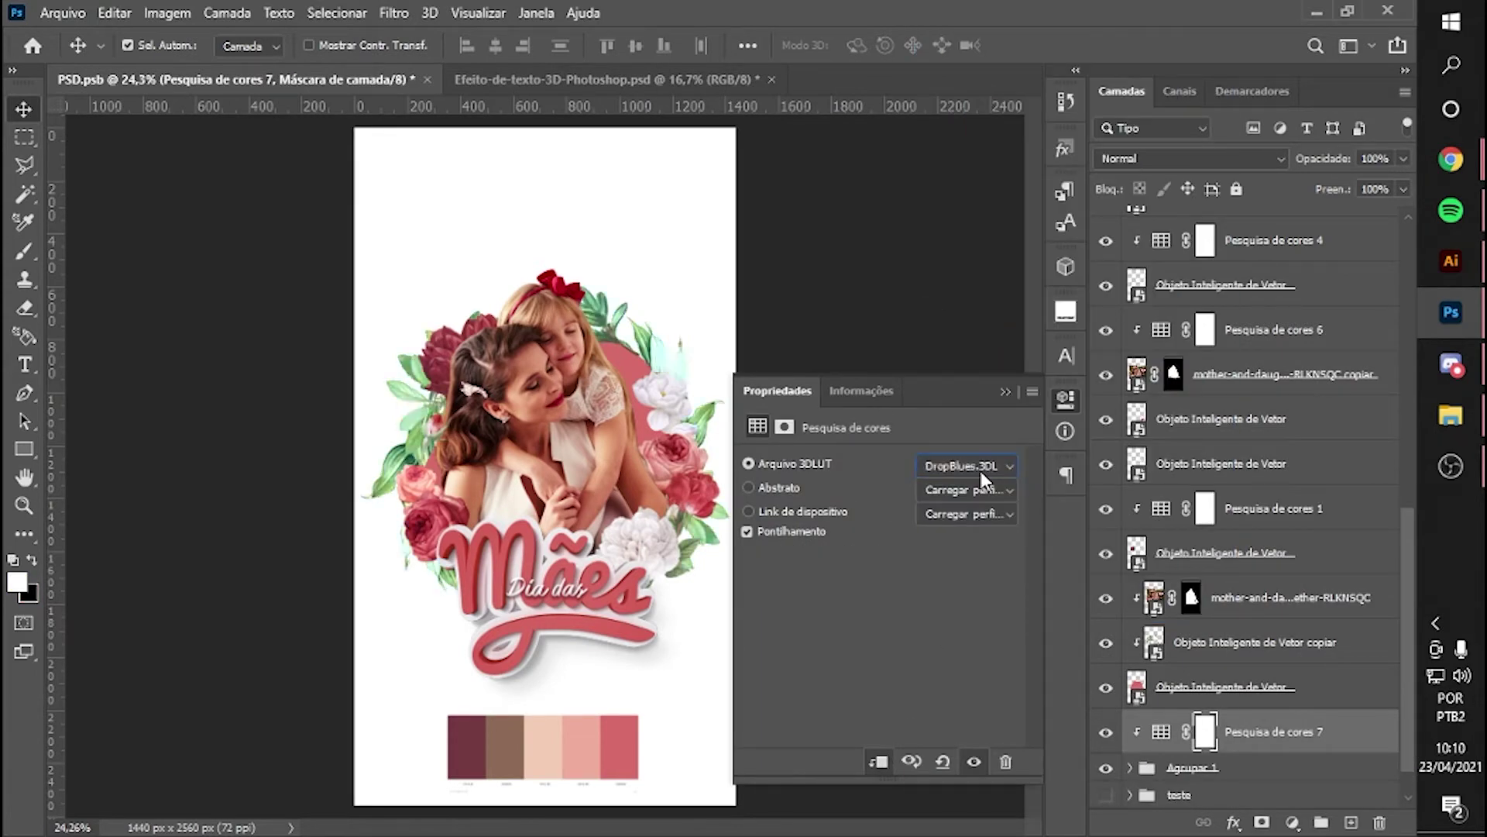
{"action": "scroll", "coordinate": [982, 478], "scroll_direction": "down", "scroll_amount": 4}
{"action": "scroll", "coordinate": [983, 478], "scroll_direction": "down", "scroll_amount": 1}
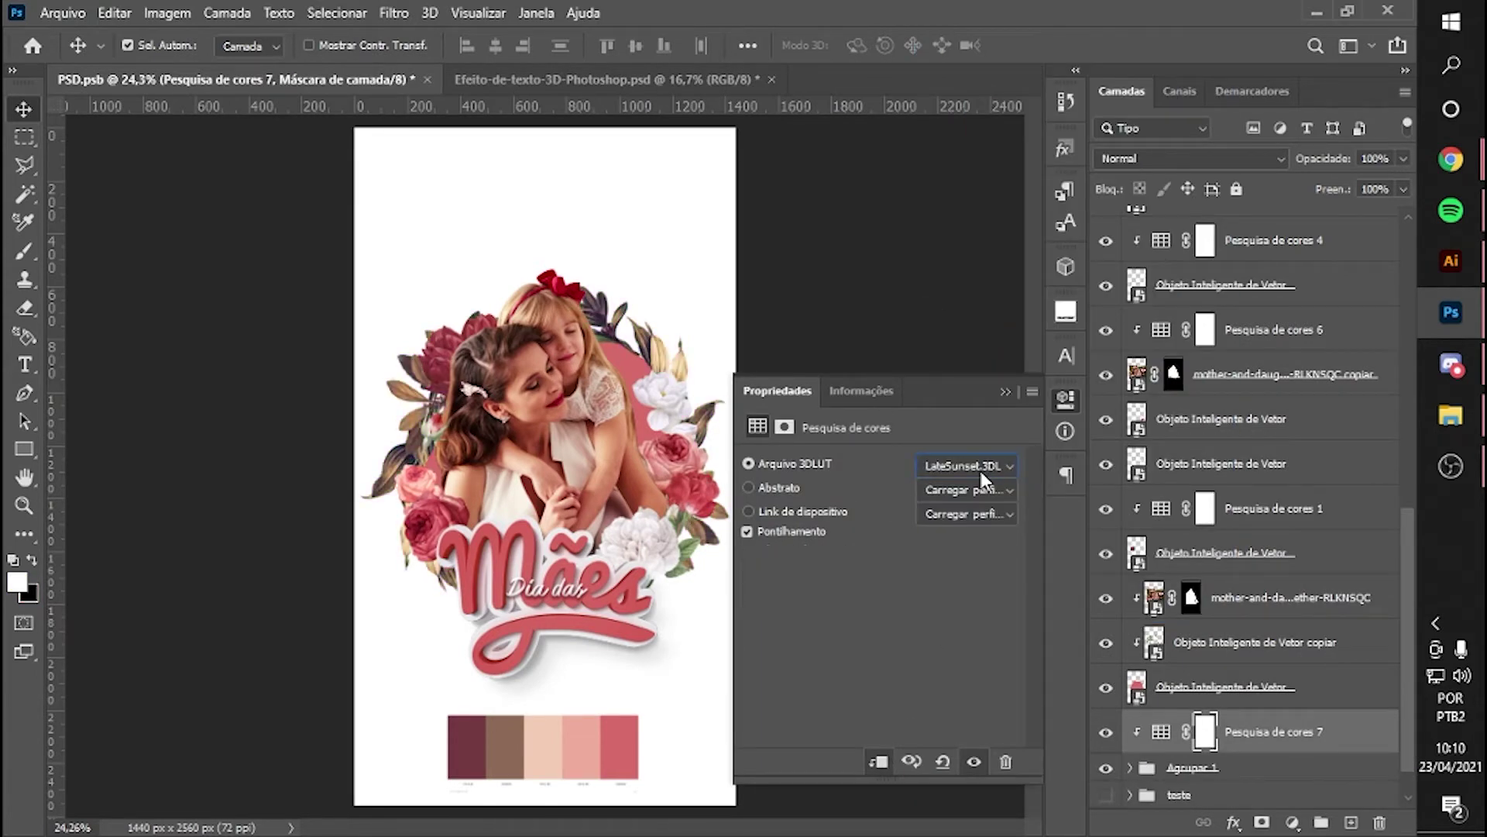
{"action": "scroll", "coordinate": [982, 479], "scroll_direction": "down", "scroll_amount": 1}
{"action": "scroll", "coordinate": [982, 479], "scroll_direction": "down", "scroll_amount": 5}
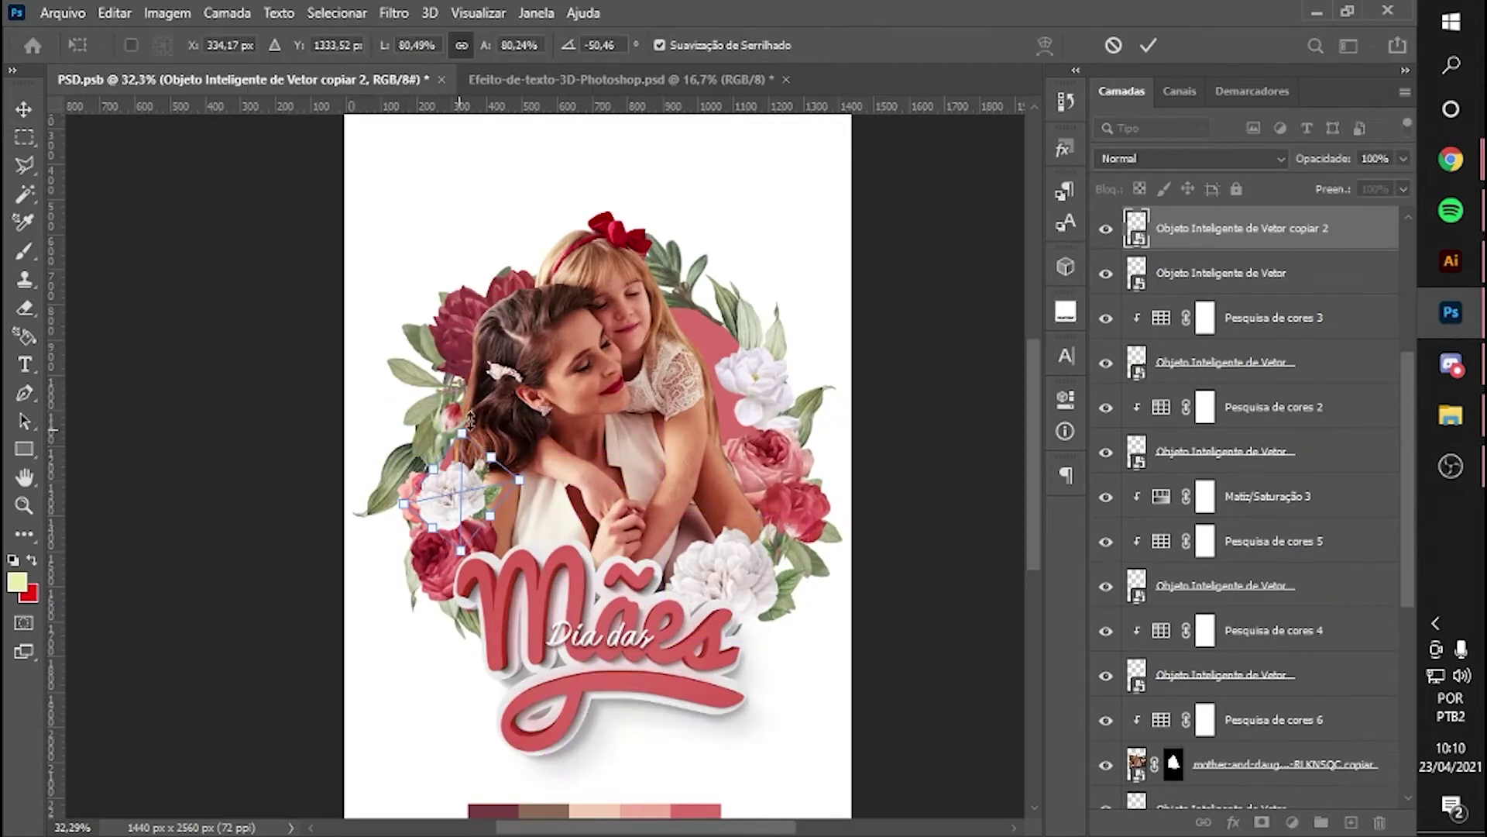
- Commit the flower copy, send it below the photo, and add a new layer beneath the photo
{"action": "key", "text": "Return"}
{"action": "key", "text": "ctrl+bracketleft"}
{"action": "key", "text": "ctrl+bracketleft"}
{"action": "key", "text": "ctrl+bracketleft"}
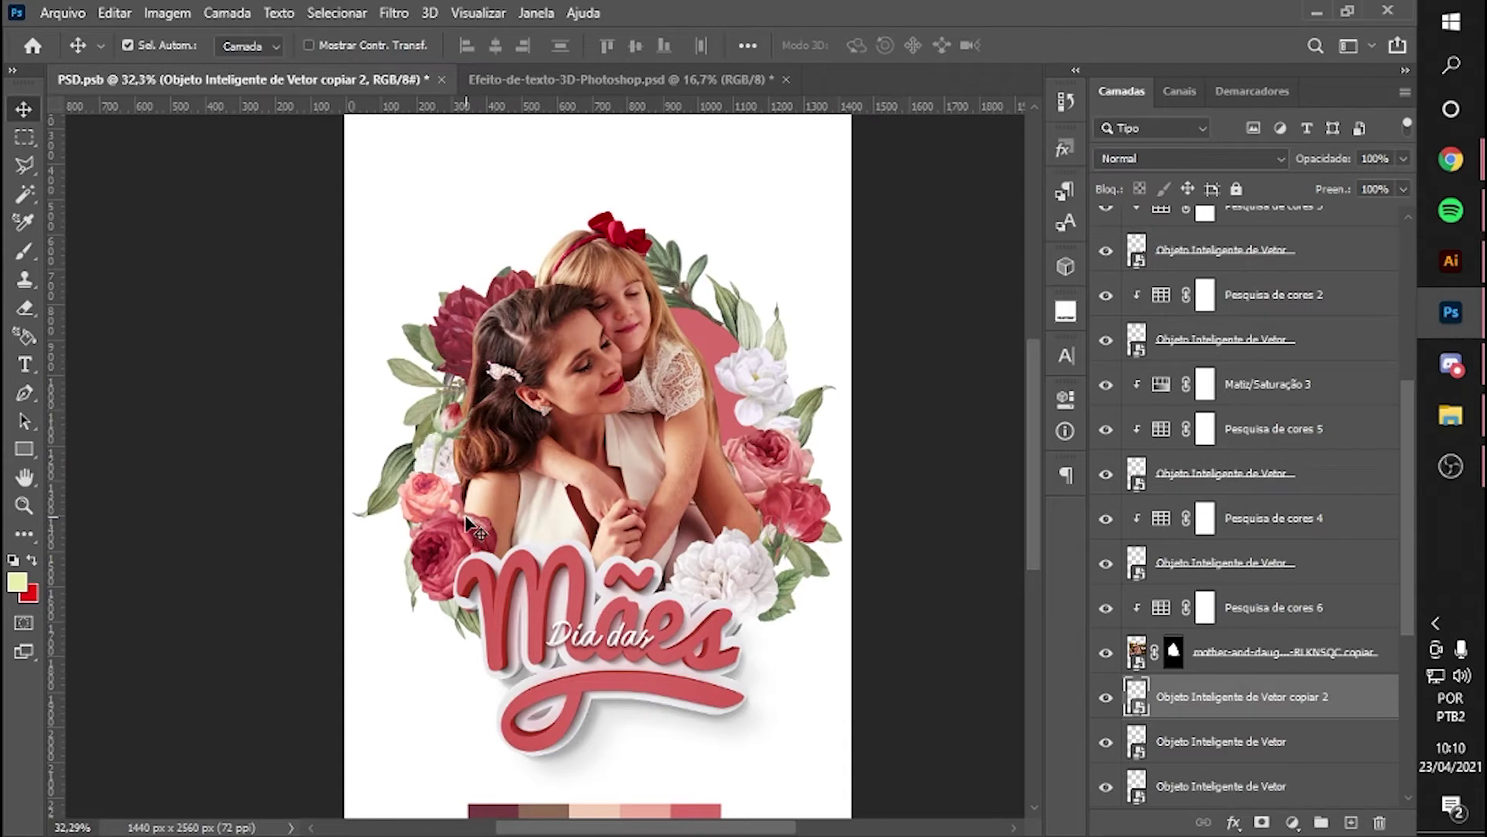
{"action": "left_click", "coordinate": [1370, 670]}
{"action": "double_click", "coordinate": [1396, 652]}
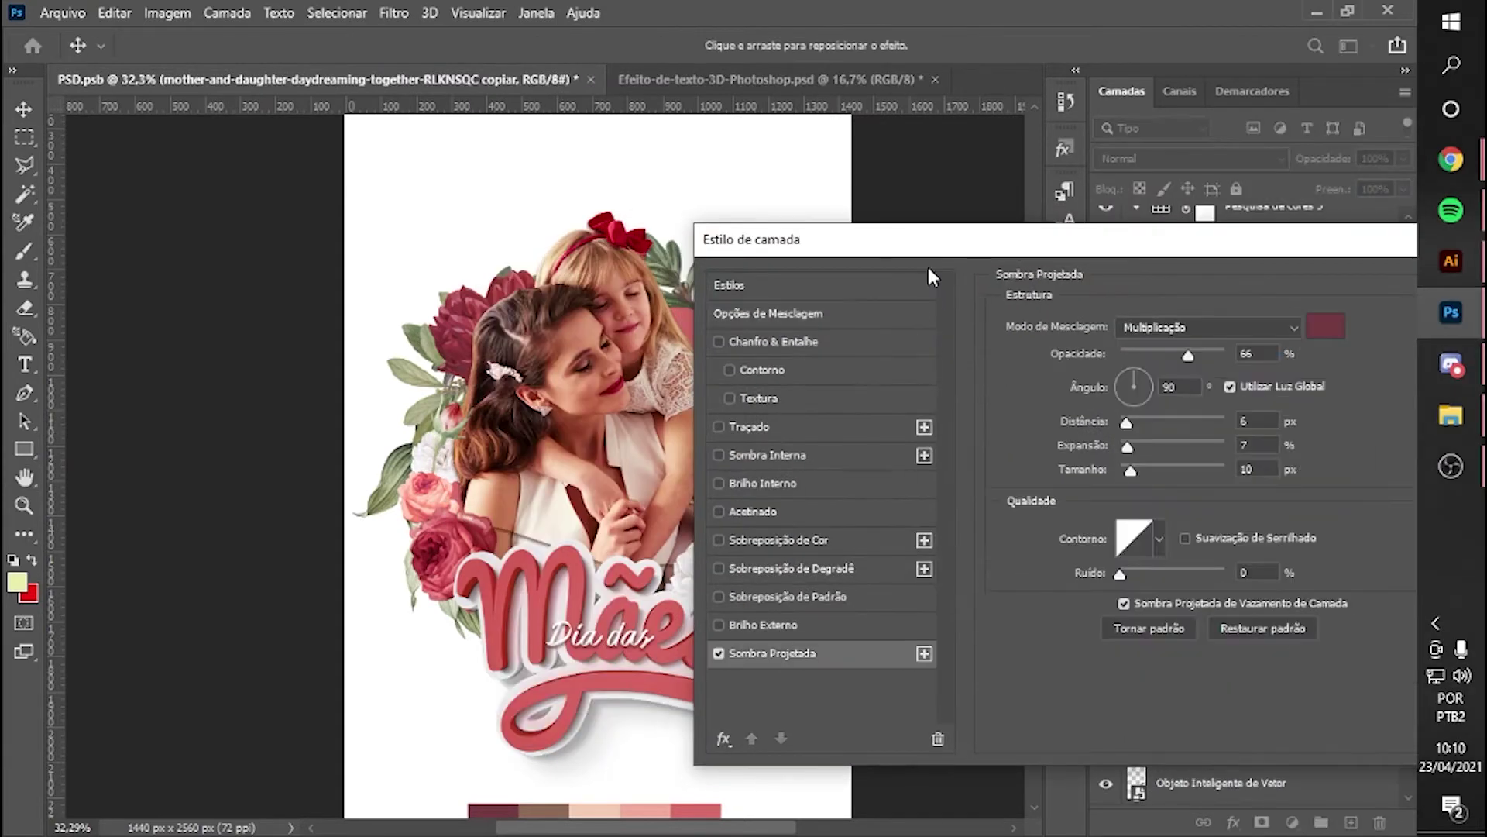
{"action": "key", "text": "Escape"}
{"action": "left_click", "coordinate": [1348, 696]}
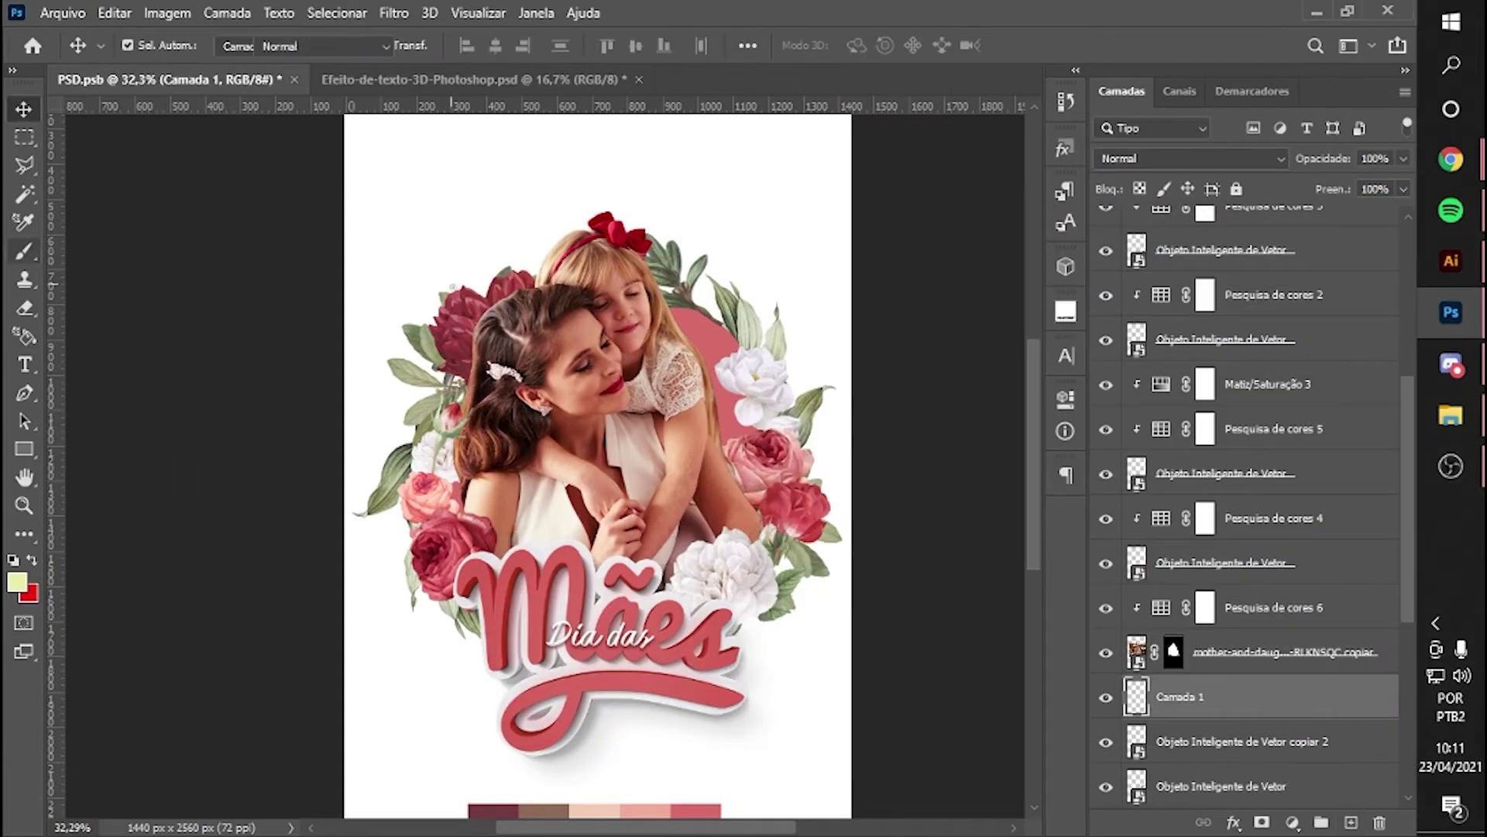
- Paint black around the mother and daughter with a soft round brush
{"action": "key", "text": "b"}
{"action": "left_click", "coordinate": [18, 581]}
{"action": "left_click", "coordinate": [493, 810]}
{"action": "key", "text": "Return"}
{"action": "right_click", "coordinate": [517, 379]}
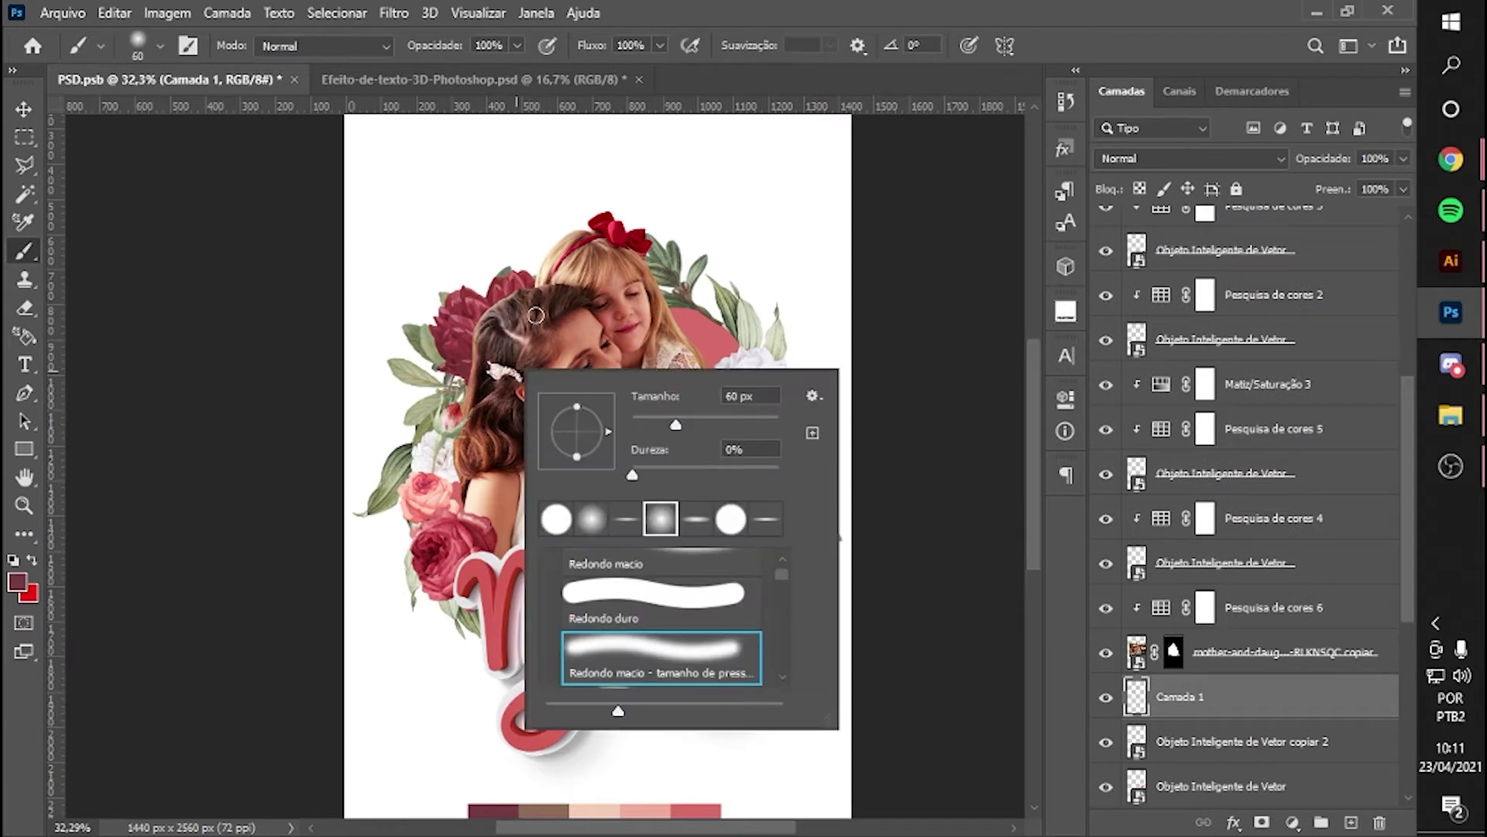
{"action": "double_click", "coordinate": [564, 521]}
{"action": "left_click", "coordinate": [17, 582]}
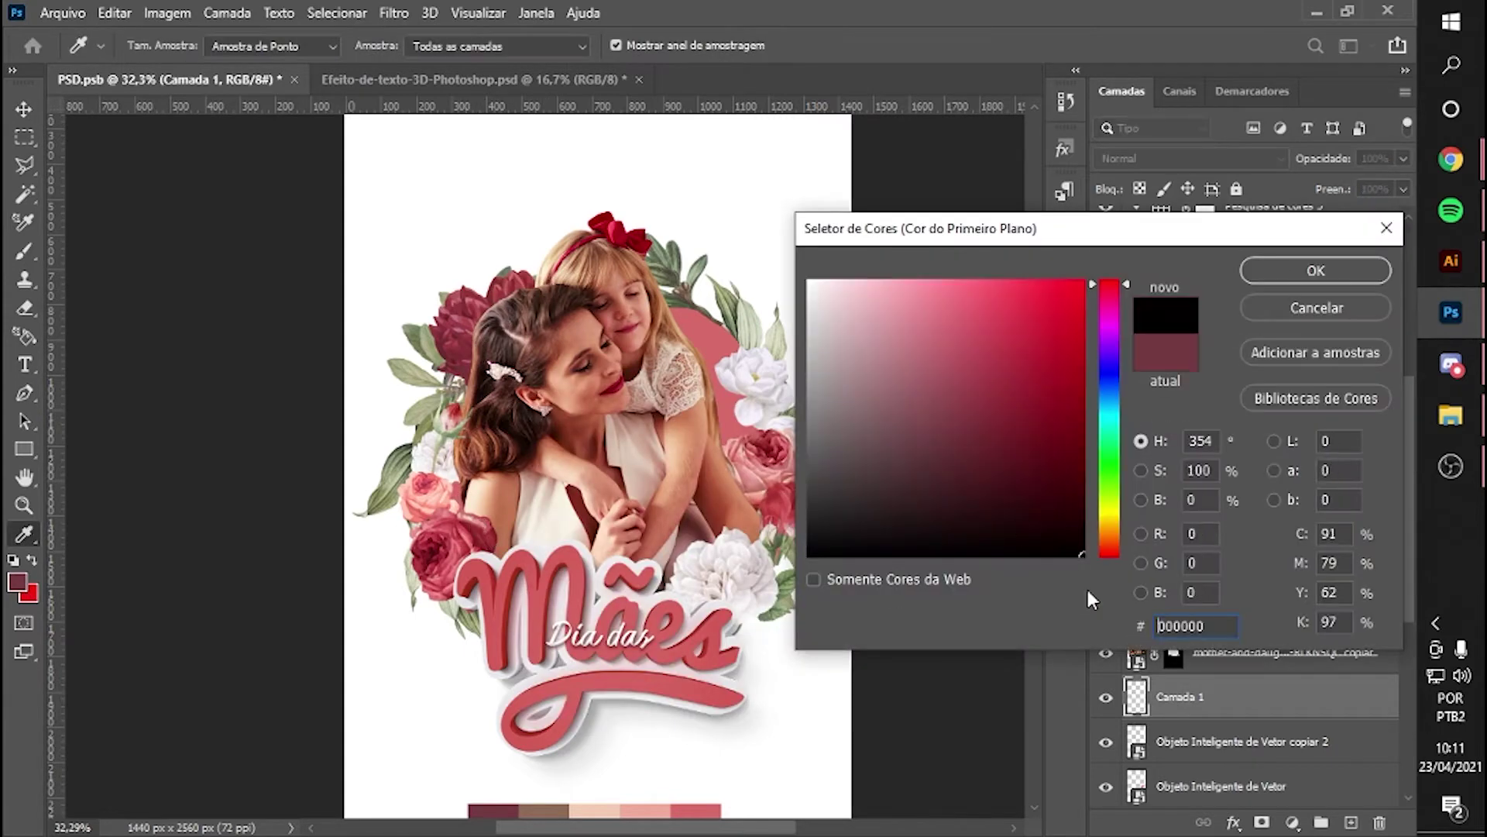
{"action": "key", "text": "Return"}
{"action": "left_click_drag", "start_coordinate": [756, 538], "coordinate": [750, 513]}
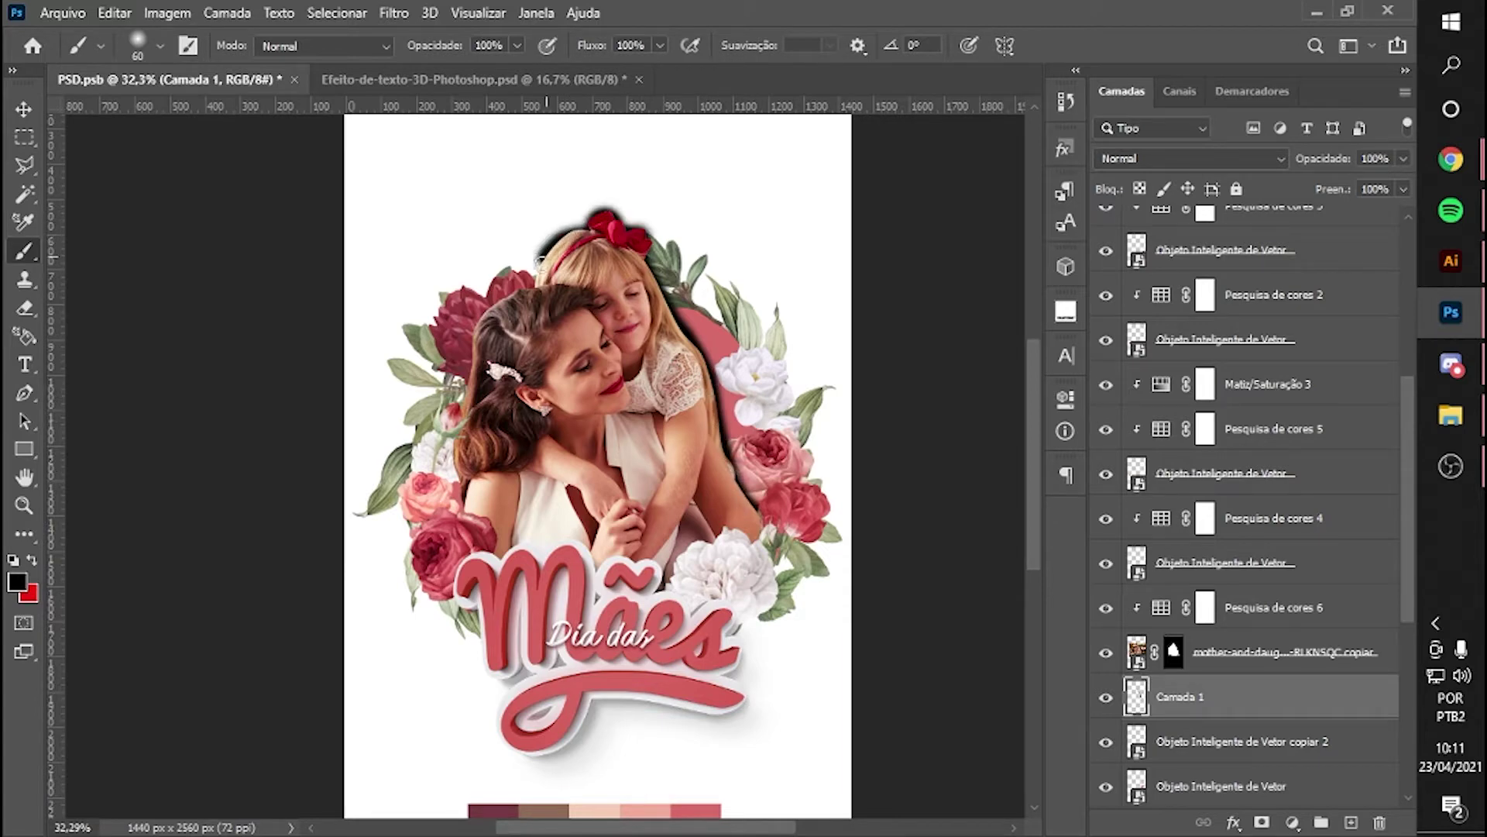
- Set the shadow layer to Luz Indireta, Gaussian-blur it about 58 px, and duplicate it
{"action": "scroll", "coordinate": [508, 439], "scroll_direction": "down", "scroll_amount": 2}
{"action": "left_click", "coordinate": [1189, 158]}
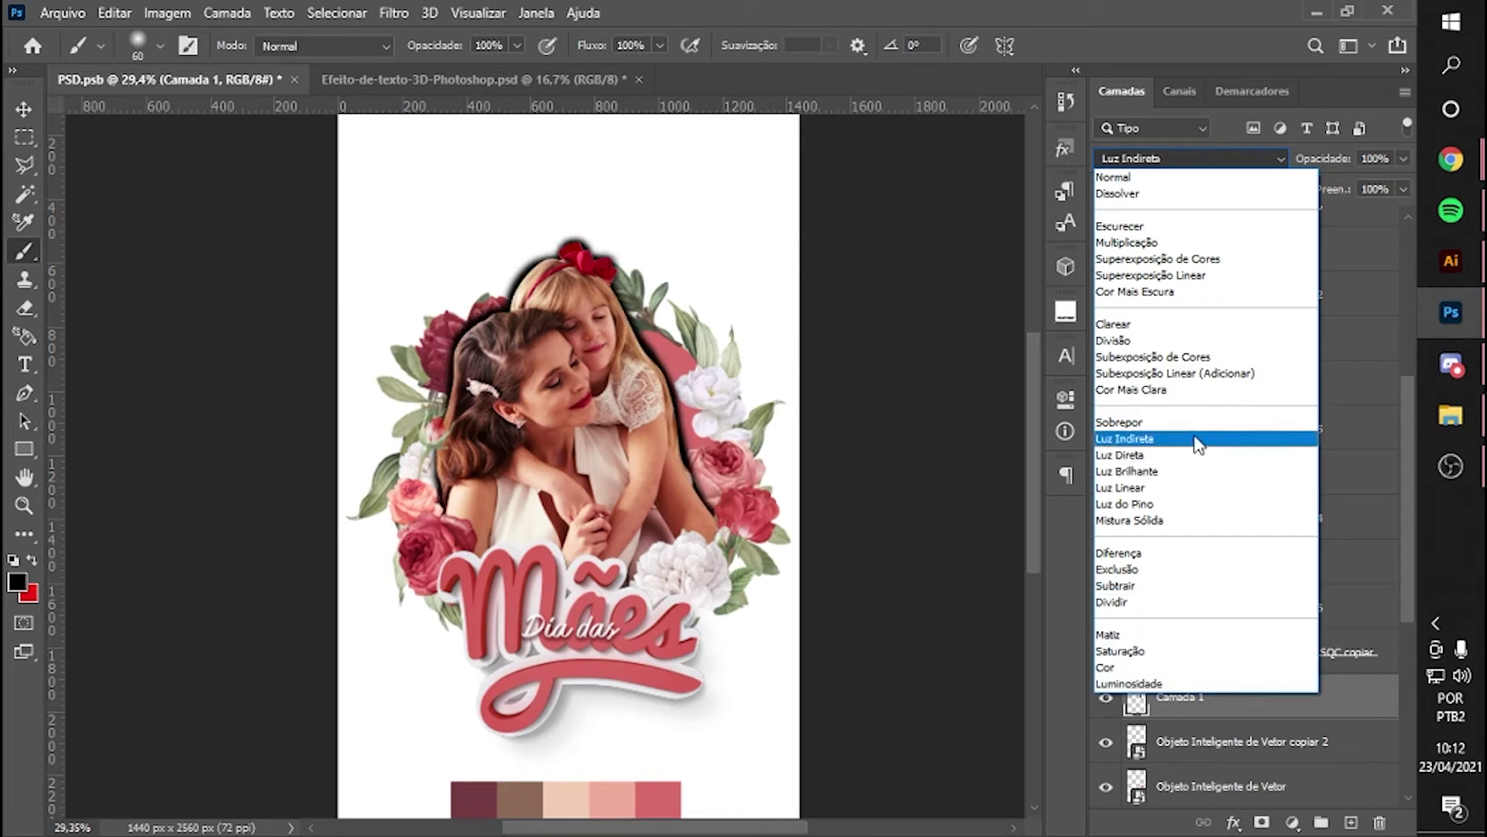
{"action": "left_click", "coordinate": [1199, 439]}
{"action": "left_click", "coordinate": [394, 13]}
{"action": "left_click", "coordinate": [744, 341]}
{"action": "left_click_drag", "start_coordinate": [953, 566], "coordinate": [989, 561]}
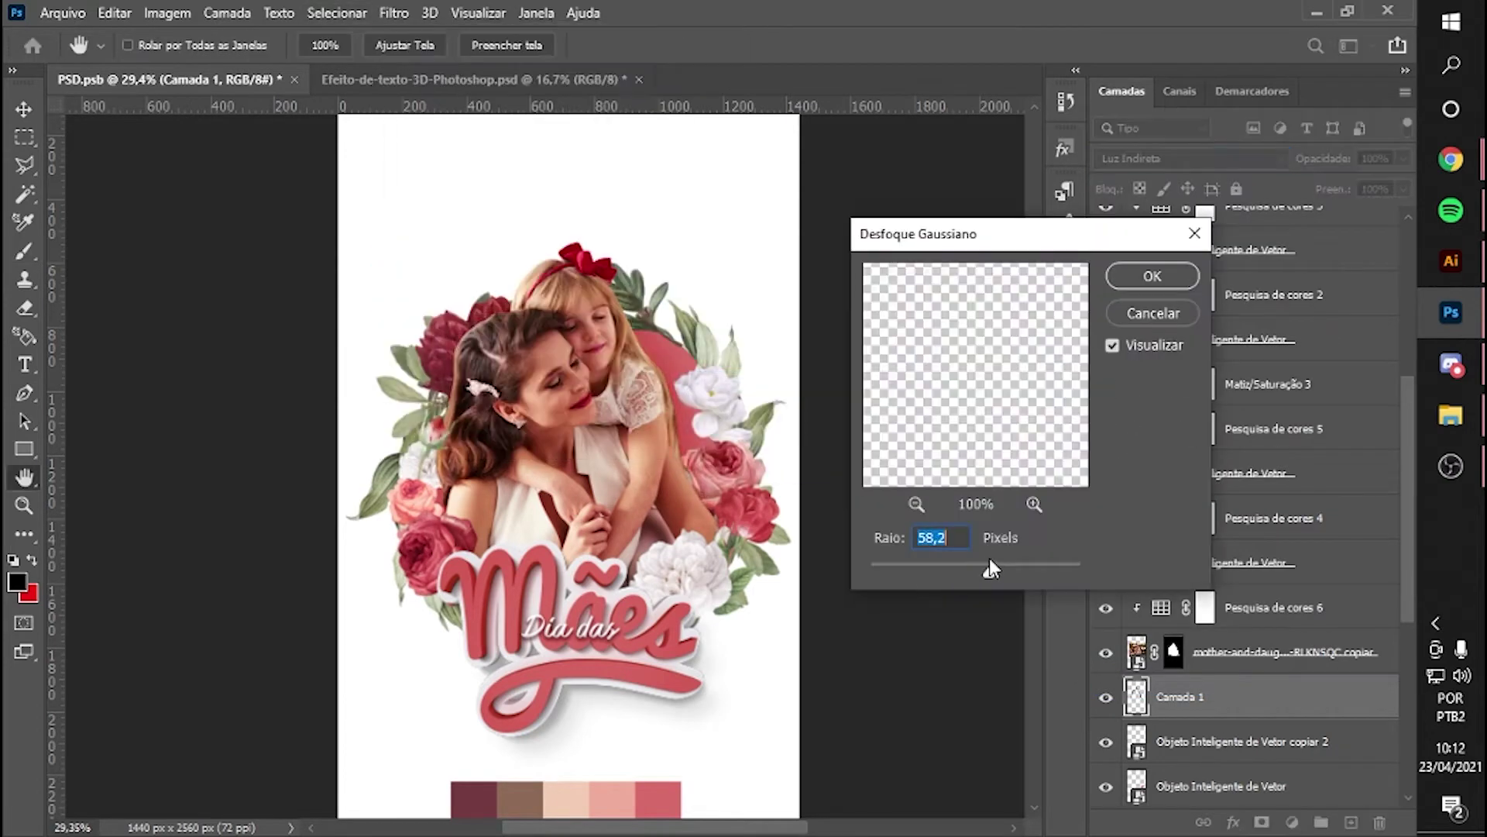
{"action": "key", "text": "Return"}
{"action": "key", "text": "ctrl+j"}
{"action": "scroll", "coordinate": [974, 564], "scroll_direction": "down", "scroll_amount": 1}
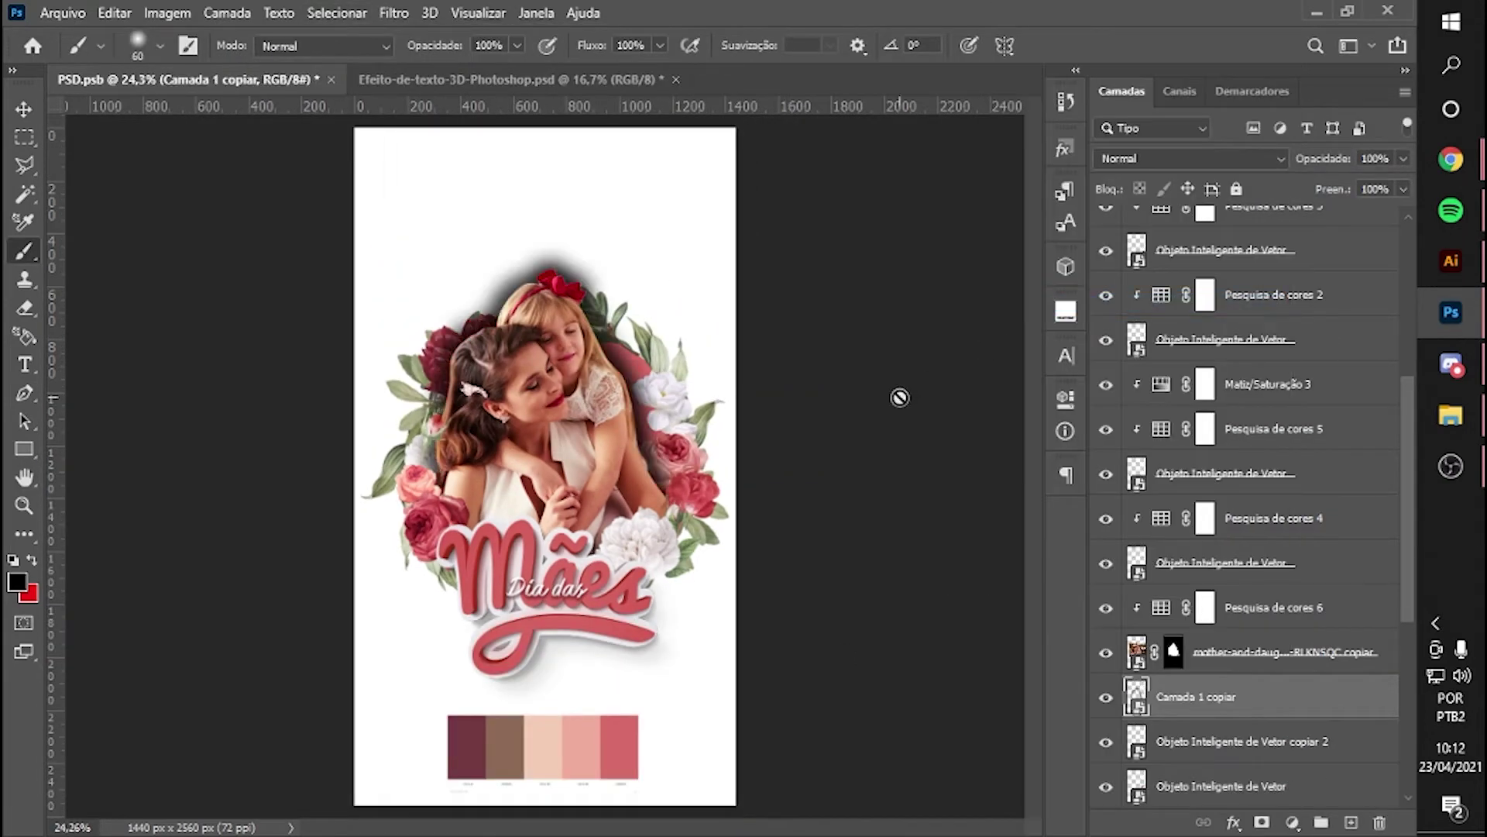
{"action": "left_click", "coordinate": [1189, 158]}
- Keep Luz Indireta on the shadow copy, save the poster, and select the artwork layers
{"action": "left_click", "coordinate": [1200, 431]}
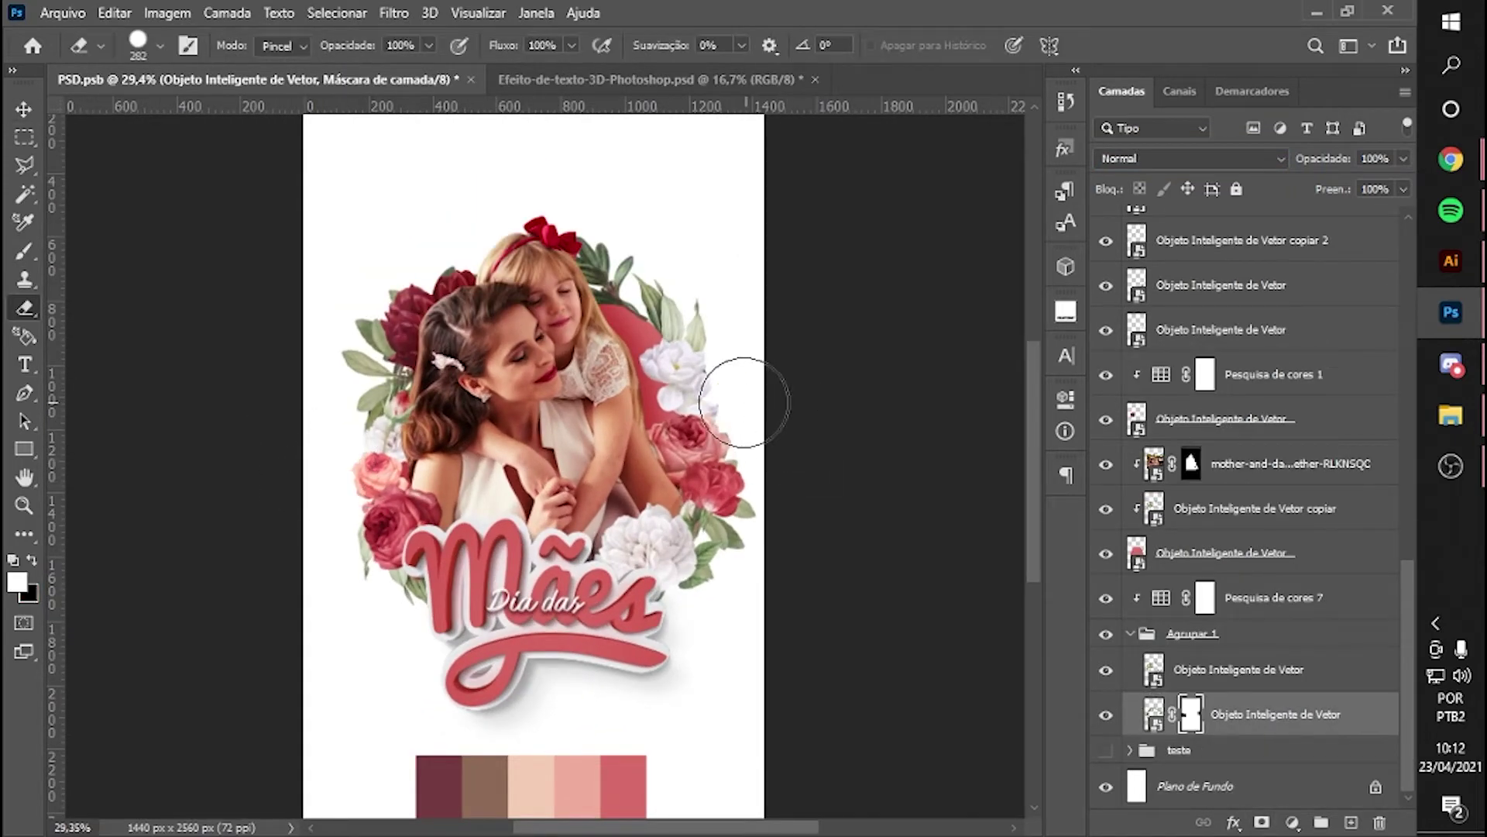
{"action": "key", "text": "ctrl+s"}
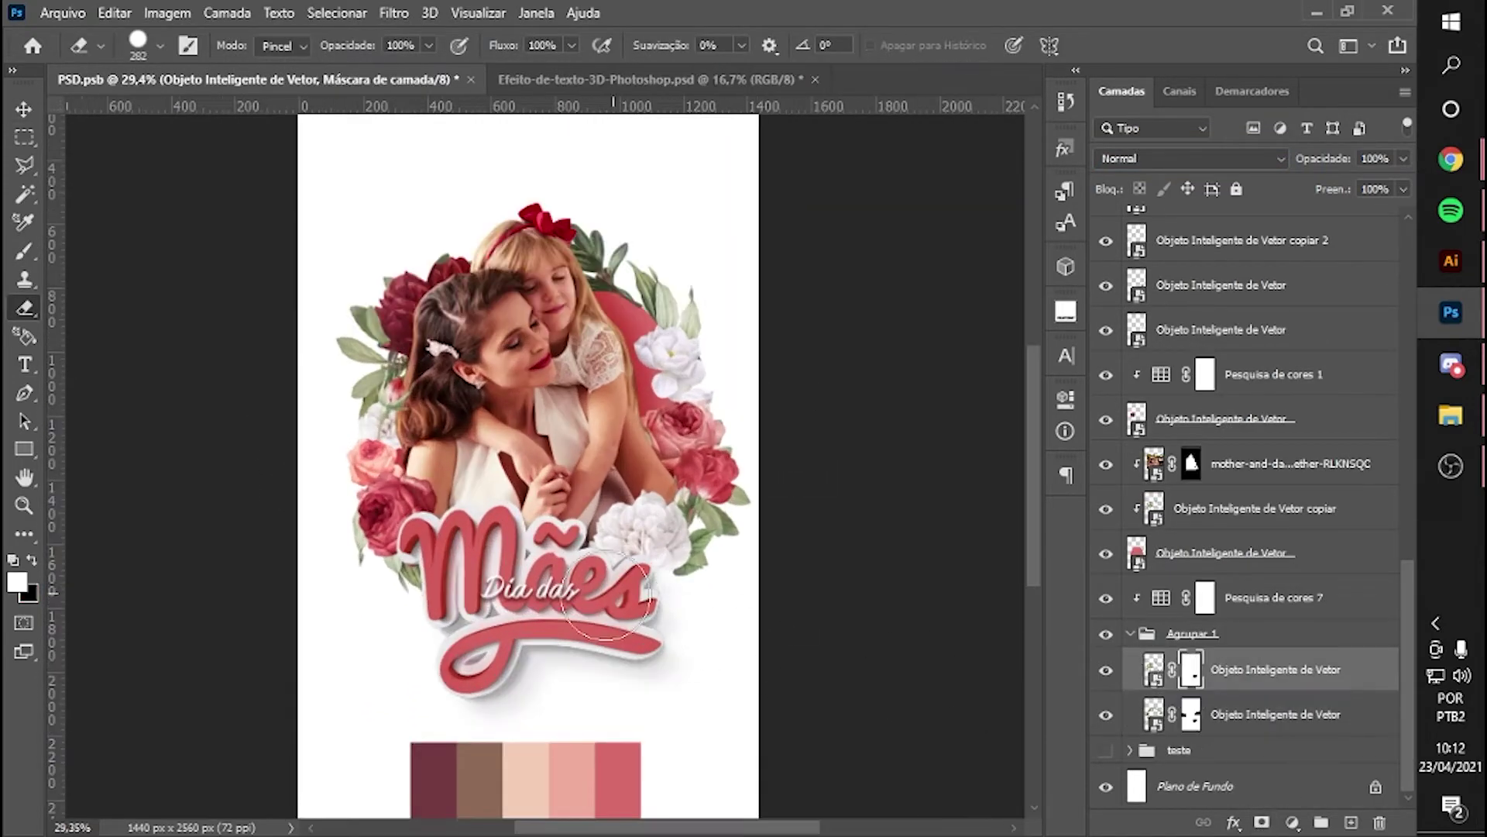
{"action": "scroll", "coordinate": [1255, 602], "scroll_direction": "up", "scroll_amount": 5}
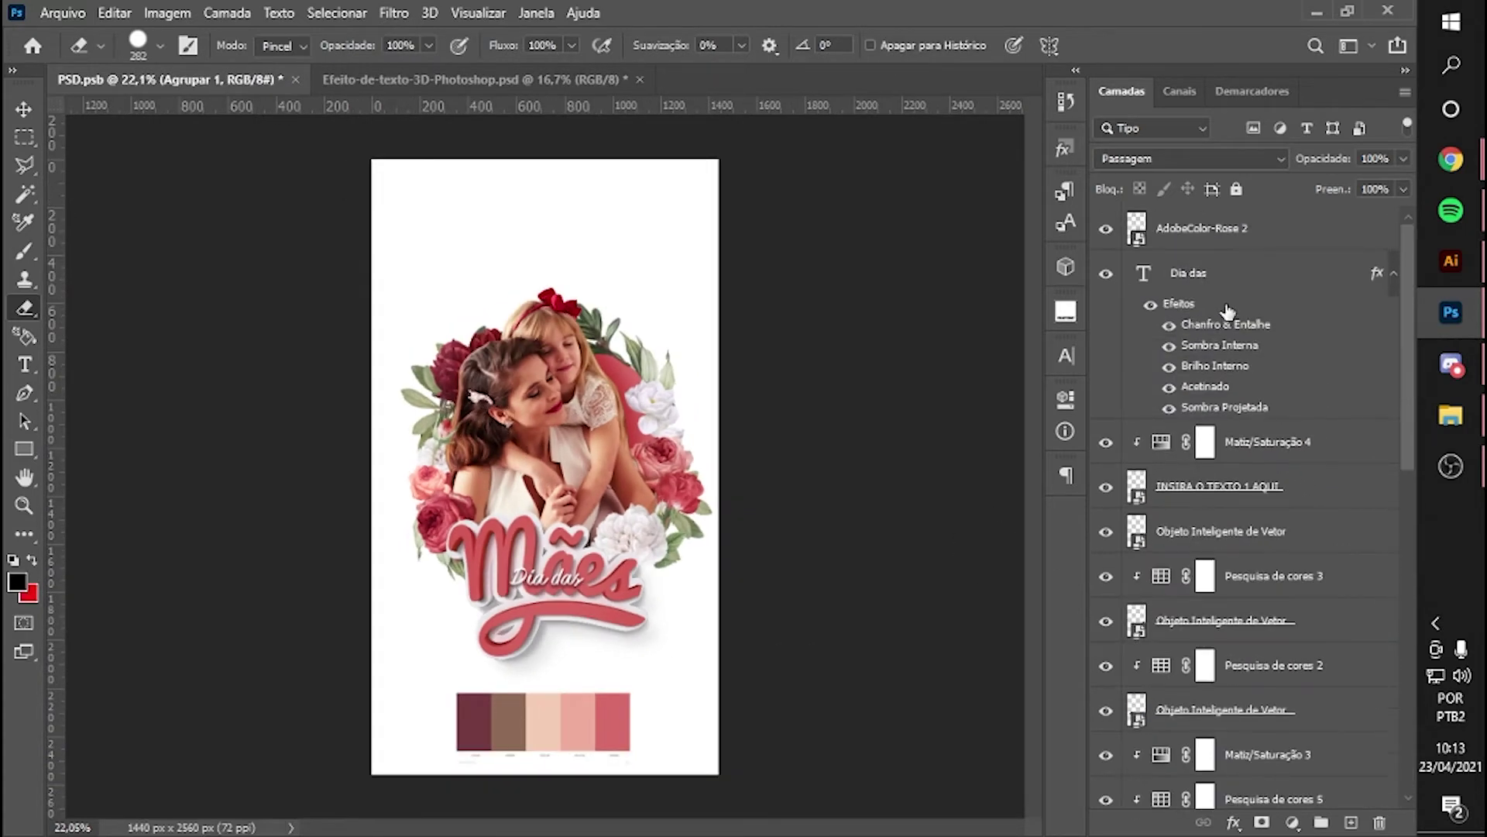
{"action": "left_click", "coordinate": [1212, 281]}
{"action": "left_click", "coordinate": [1105, 533]}
- Deselect all layers and add a new empty layer, Camada 1, beneath the artwork group
{"action": "key", "text": "ctrl+t"}
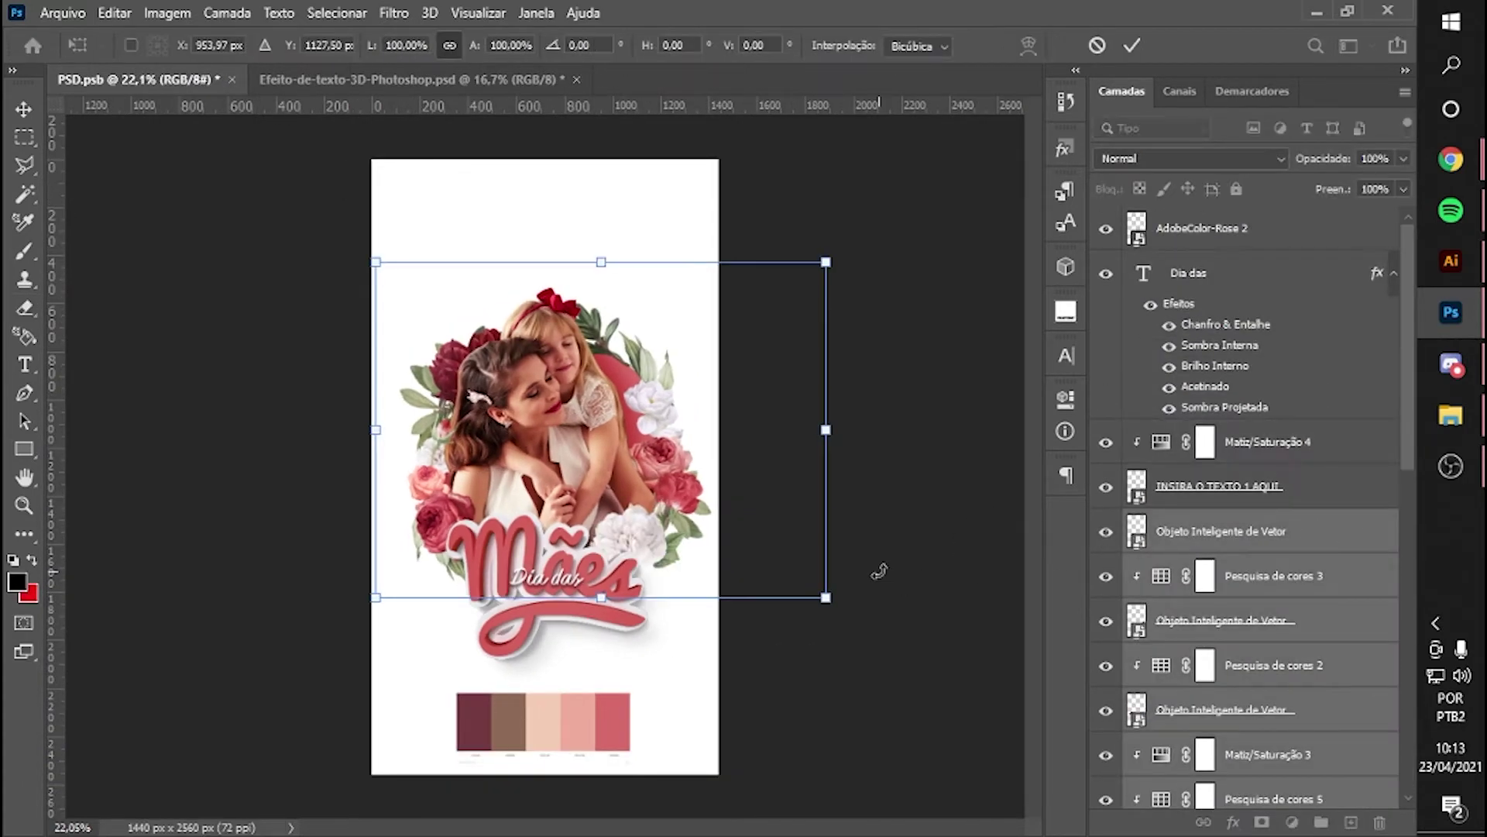
{"action": "key", "text": "Return"}
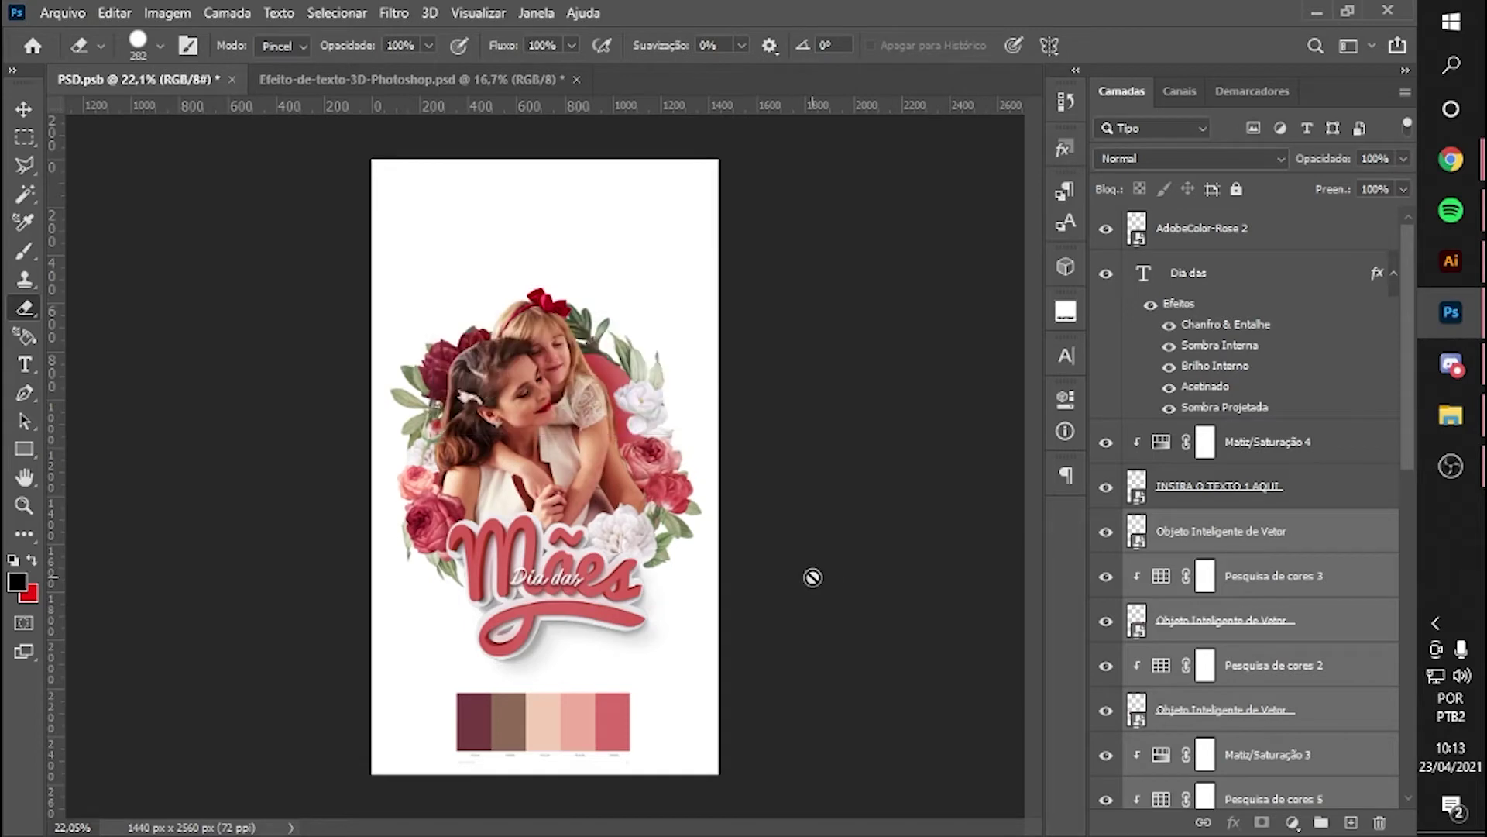
{"action": "left_click", "coordinate": [911, 474]}
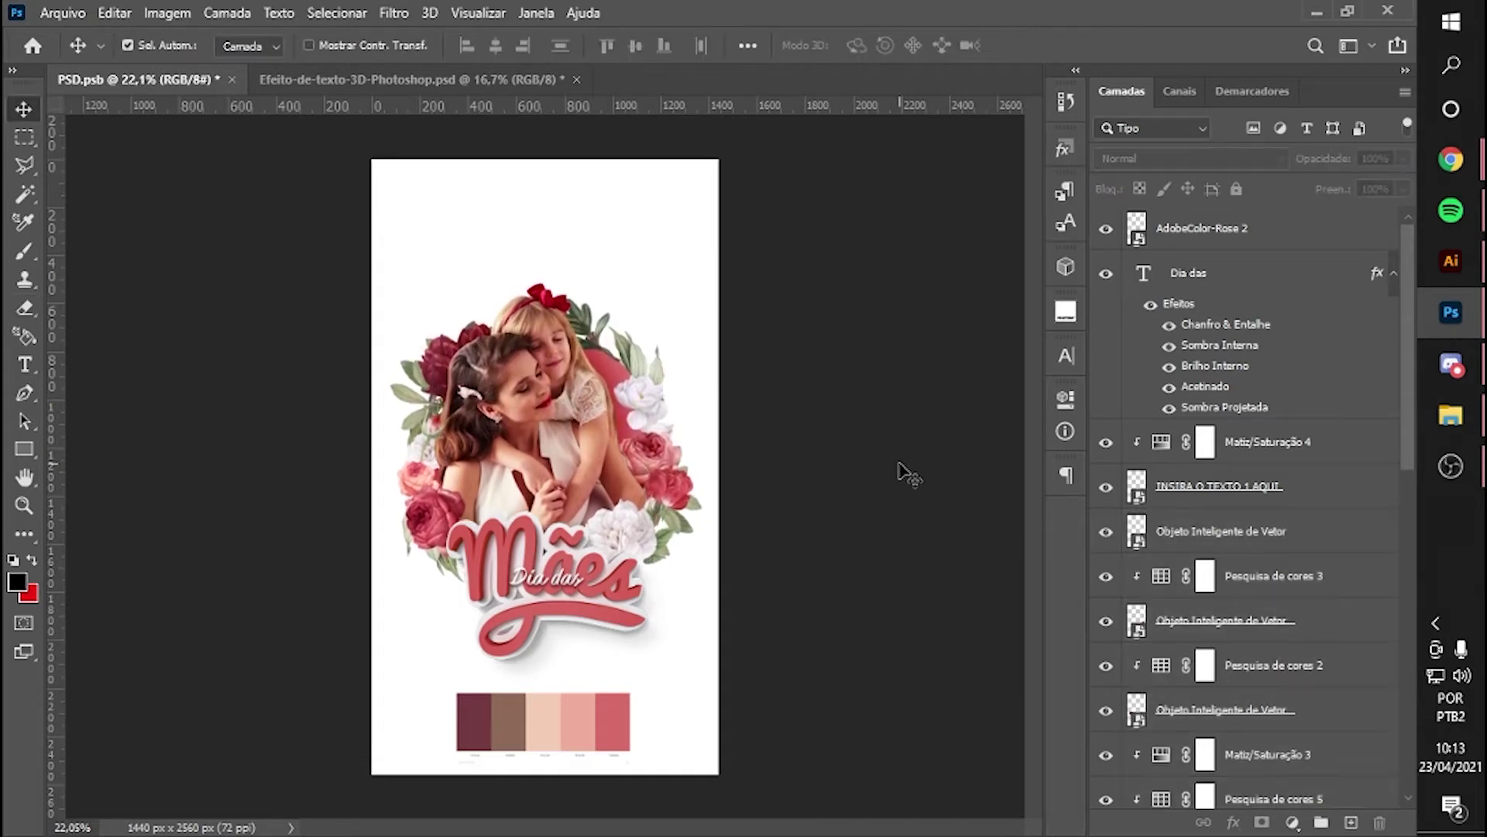
{"action": "left_click_drag", "start_coordinate": [661, 693], "coordinate": [662, 682]}
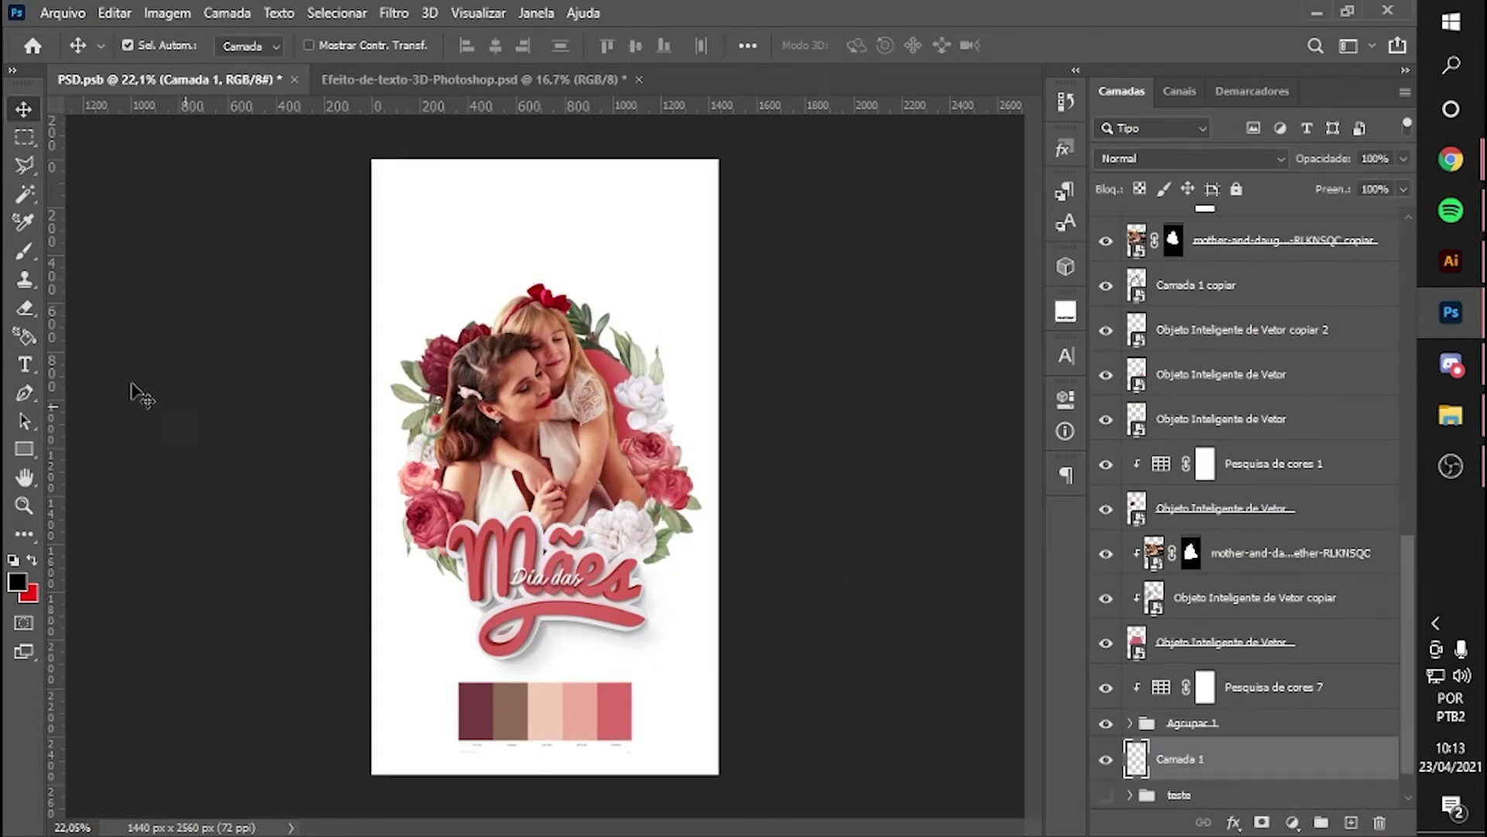
- Draw a page-sized rectangle and give it a pink-to-peach Vermelhos gradient fill
{"action": "left_click", "coordinate": [24, 448]}
{"action": "left_click_drag", "start_coordinate": [356, 147], "coordinate": [726, 796]}
{"action": "left_click", "coordinate": [846, 506]}
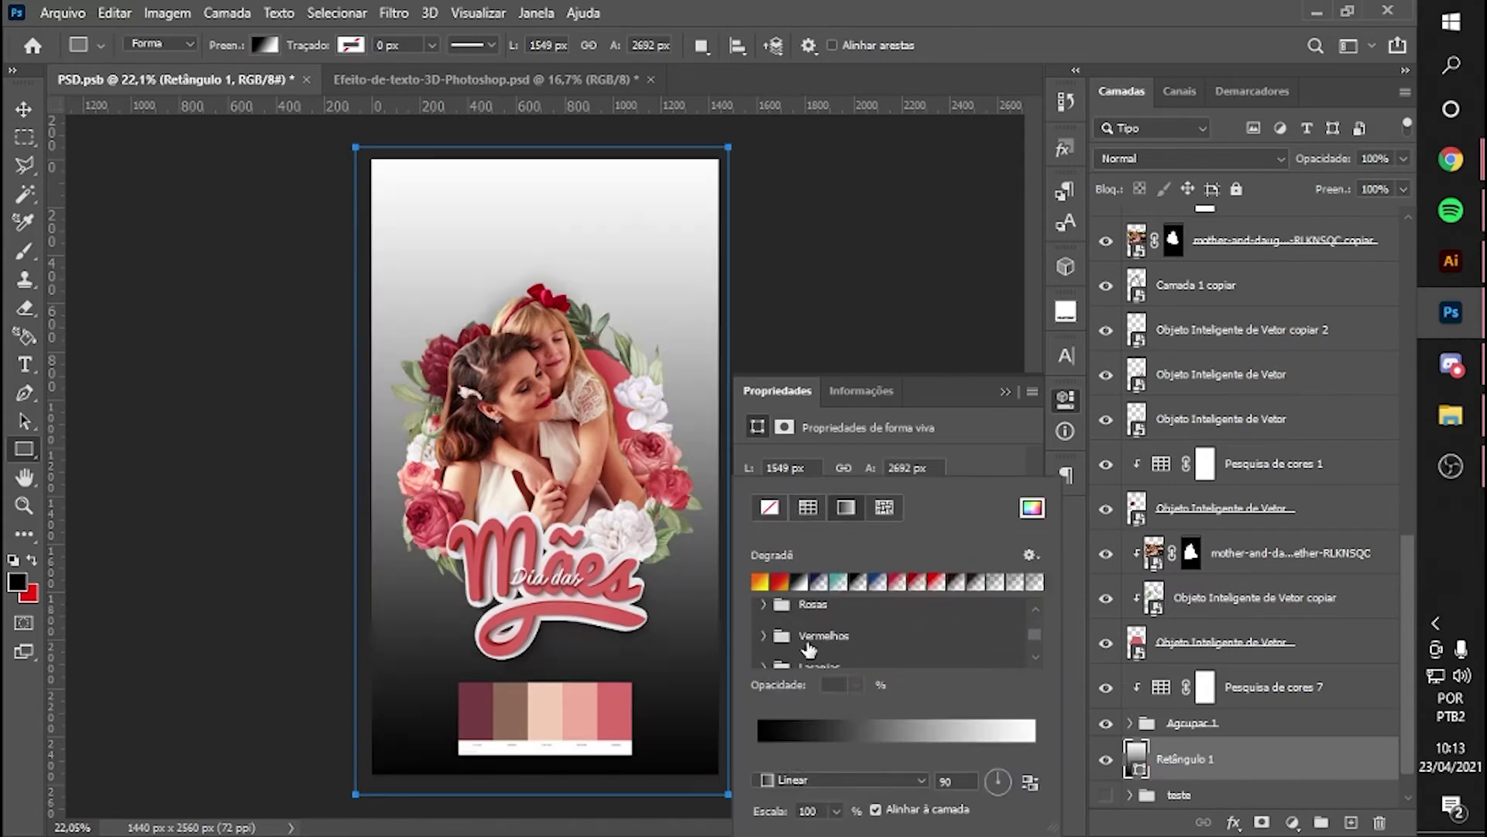
{"action": "left_click", "coordinate": [861, 619]}
{"action": "left_click", "coordinate": [823, 651]}
{"action": "left_click", "coordinate": [897, 619]}
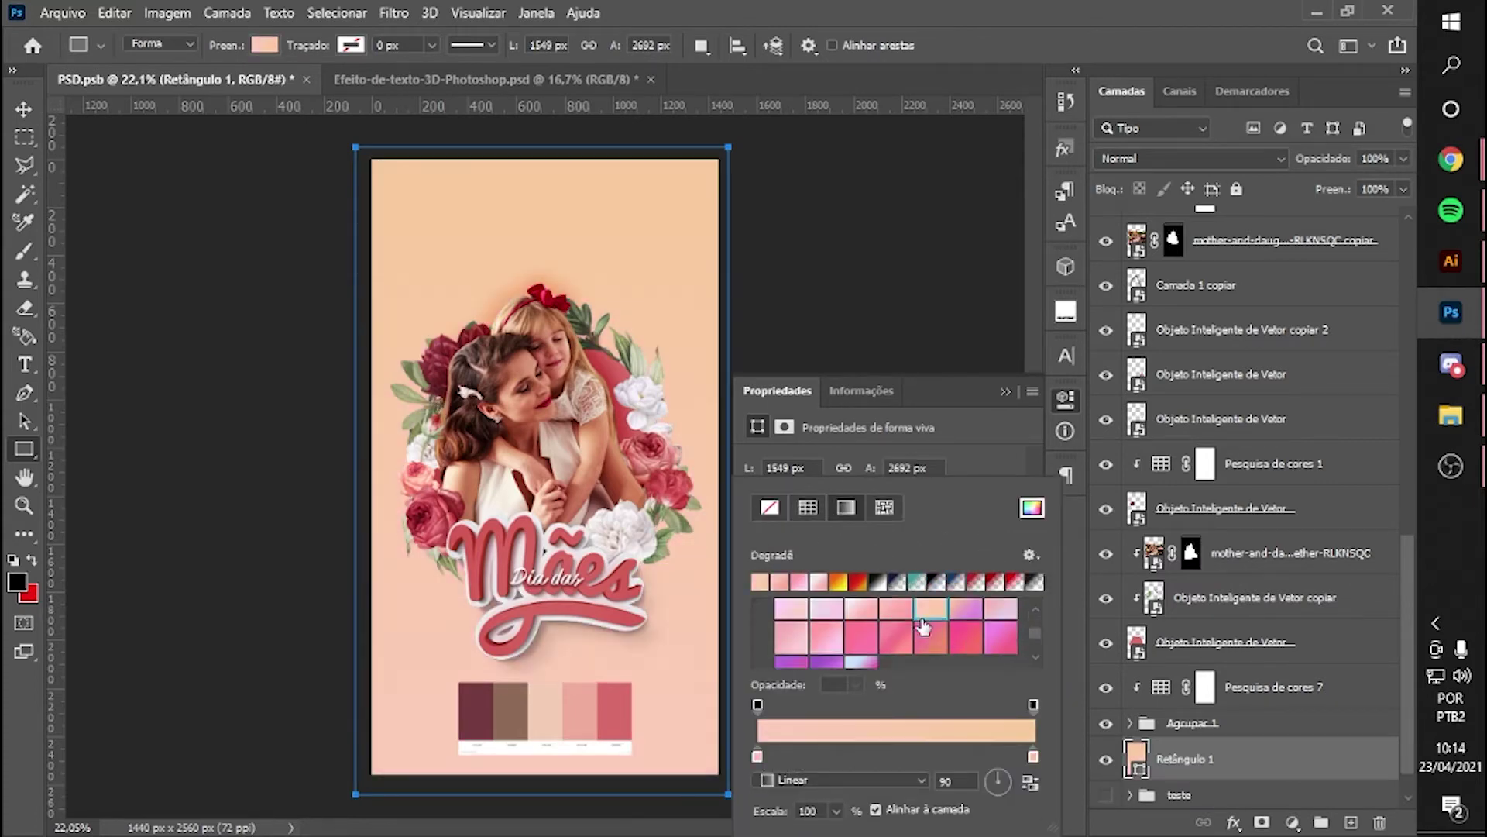
{"action": "scroll", "coordinate": [889, 651], "scroll_direction": "down", "scroll_amount": 3}
{"action": "left_click", "coordinate": [889, 651]}
{"action": "left_click", "coordinate": [968, 649]}
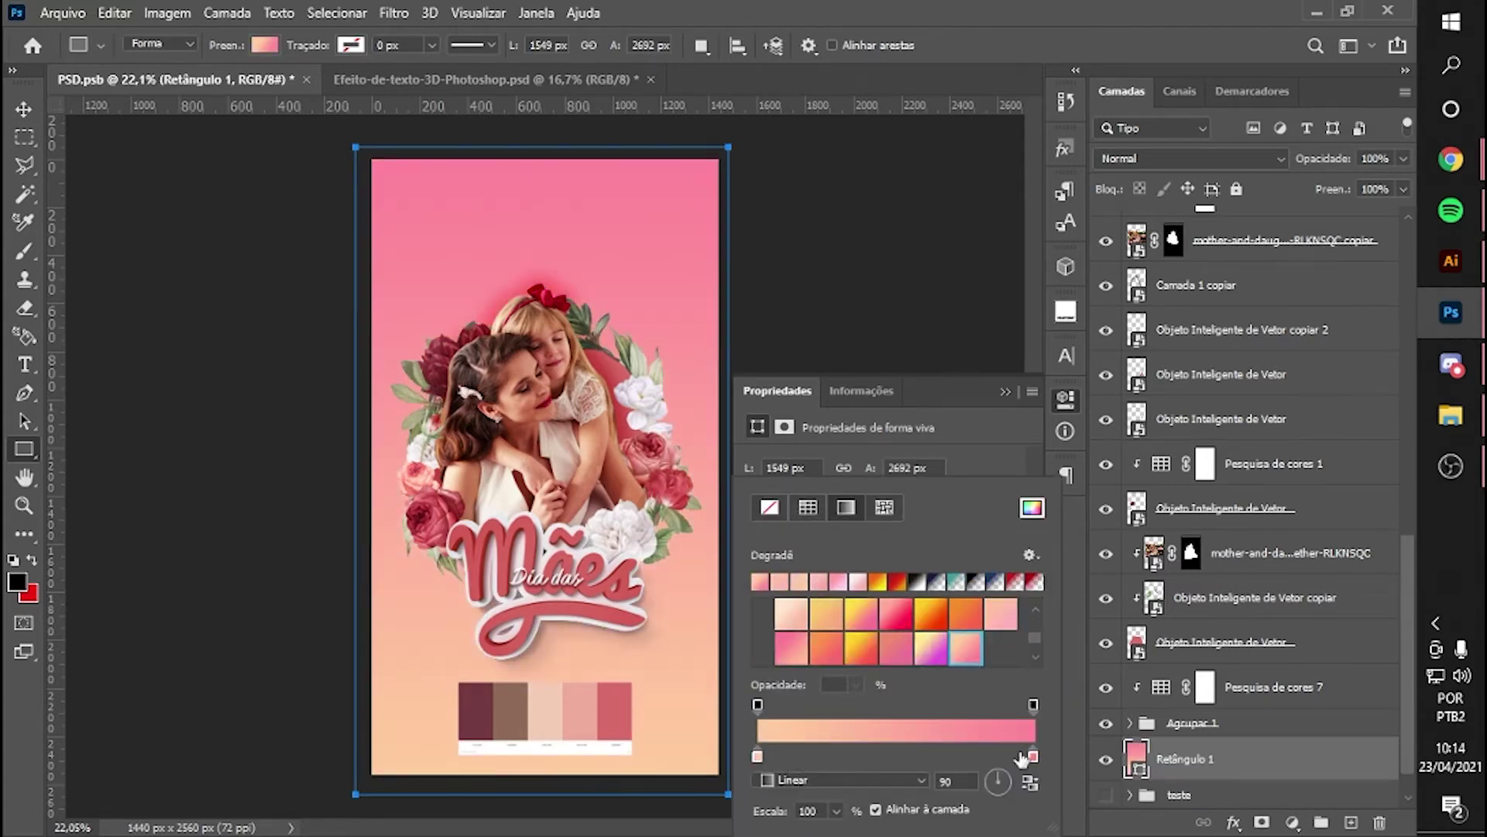
- Recolour the gradient with red and a palette pink, testing 37% opacity before 100%
{"action": "left_click", "coordinate": [616, 722]}
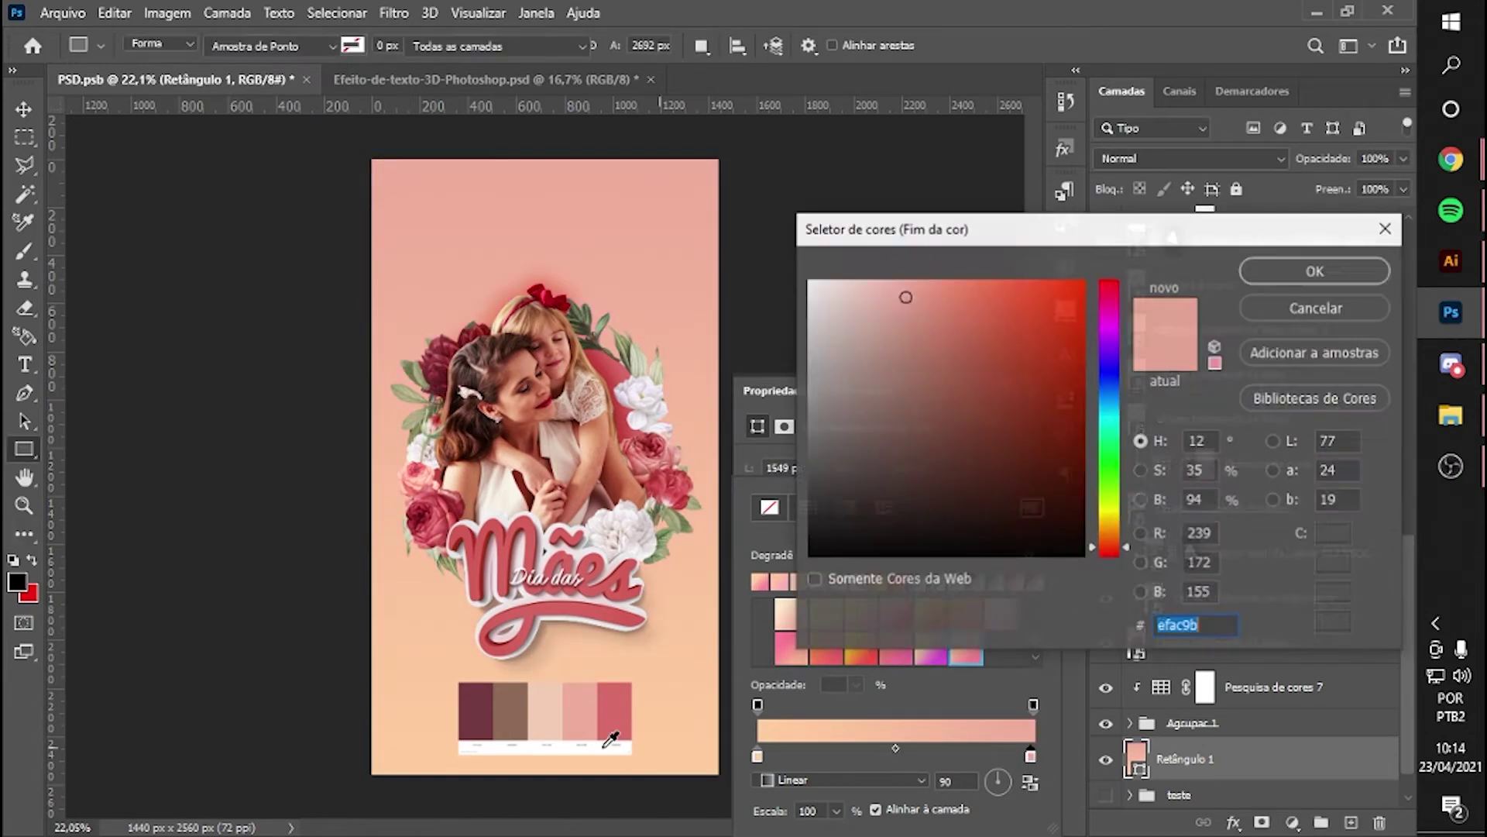
{"action": "double_click", "coordinate": [758, 755]}
{"action": "left_click", "coordinate": [579, 711]}
{"action": "left_click", "coordinate": [1312, 272]}
{"action": "left_click", "coordinate": [1006, 391]}
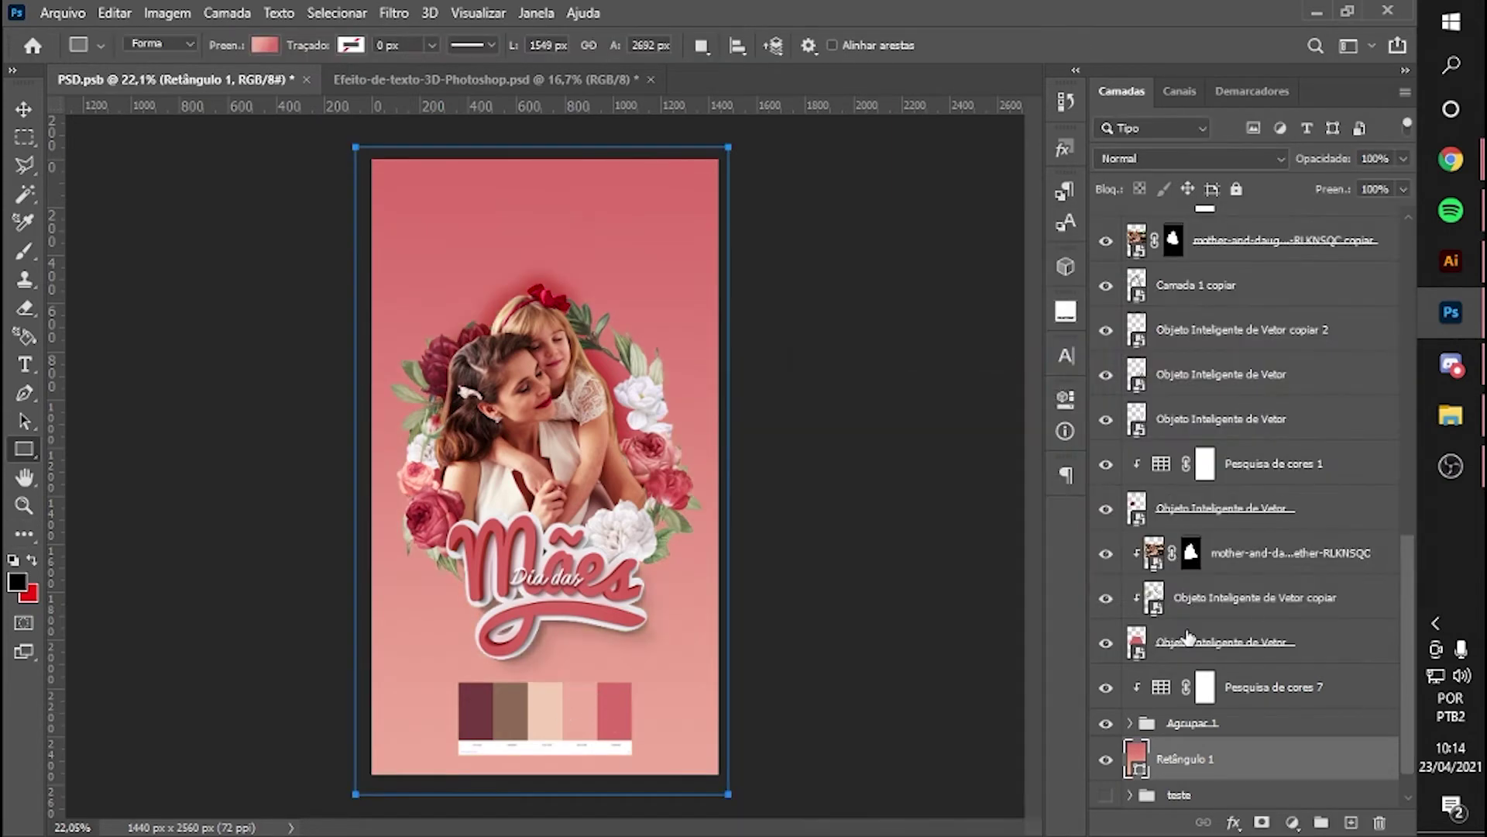
{"action": "left_click_drag", "start_coordinate": [1345, 186], "coordinate": [1339, 184]}
{"action": "left_click", "coordinate": [1387, 208]}
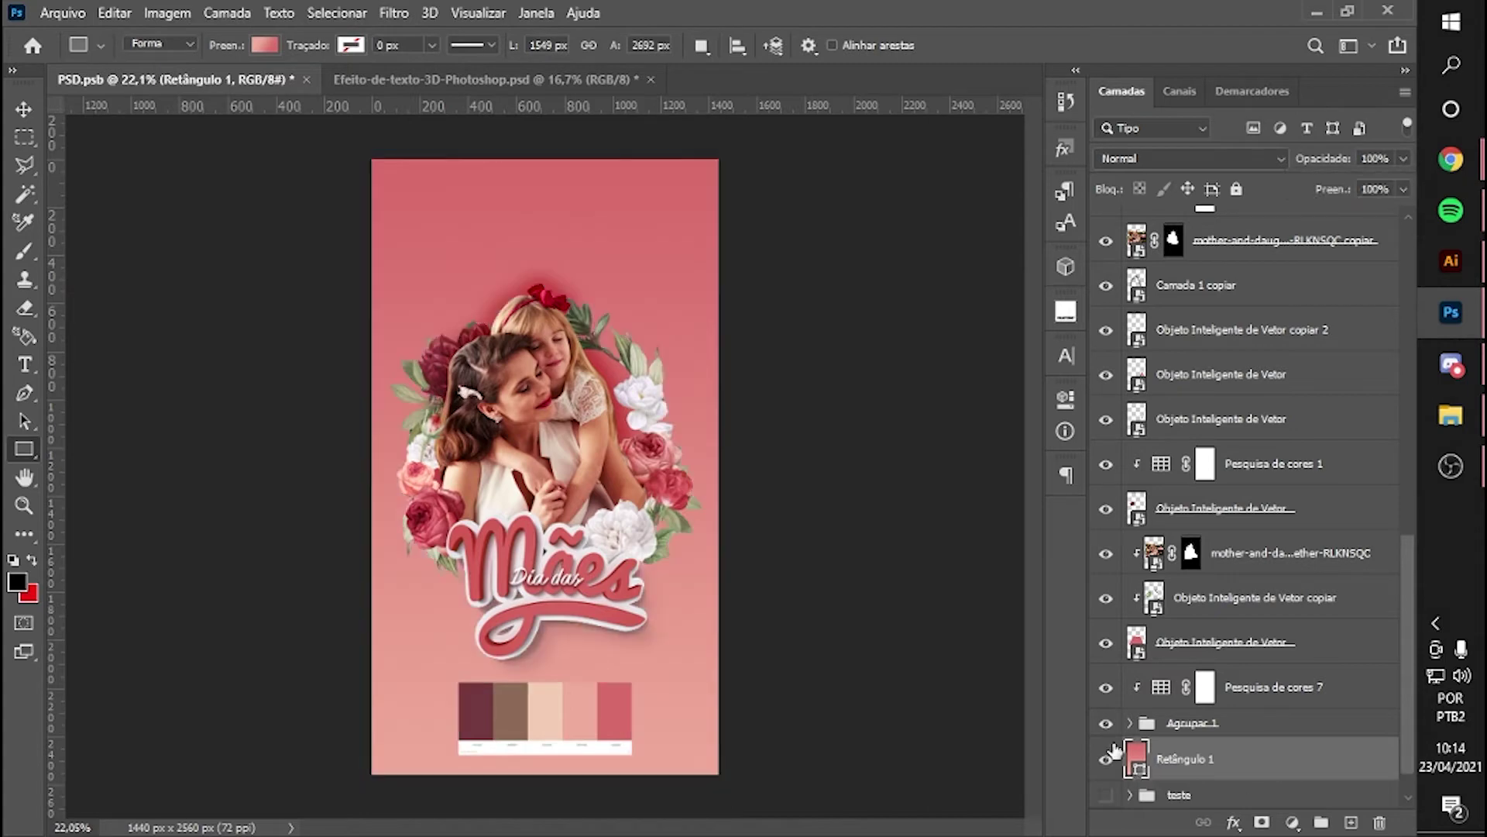
- Switch the rectangle's fill to solid peach sampled from the palette swatch
{"action": "double_click", "coordinate": [1136, 756]}
{"action": "left_click", "coordinate": [1046, 257]}
{"action": "key", "text": "Escape"}
{"action": "left_click", "coordinate": [1267, 258]}
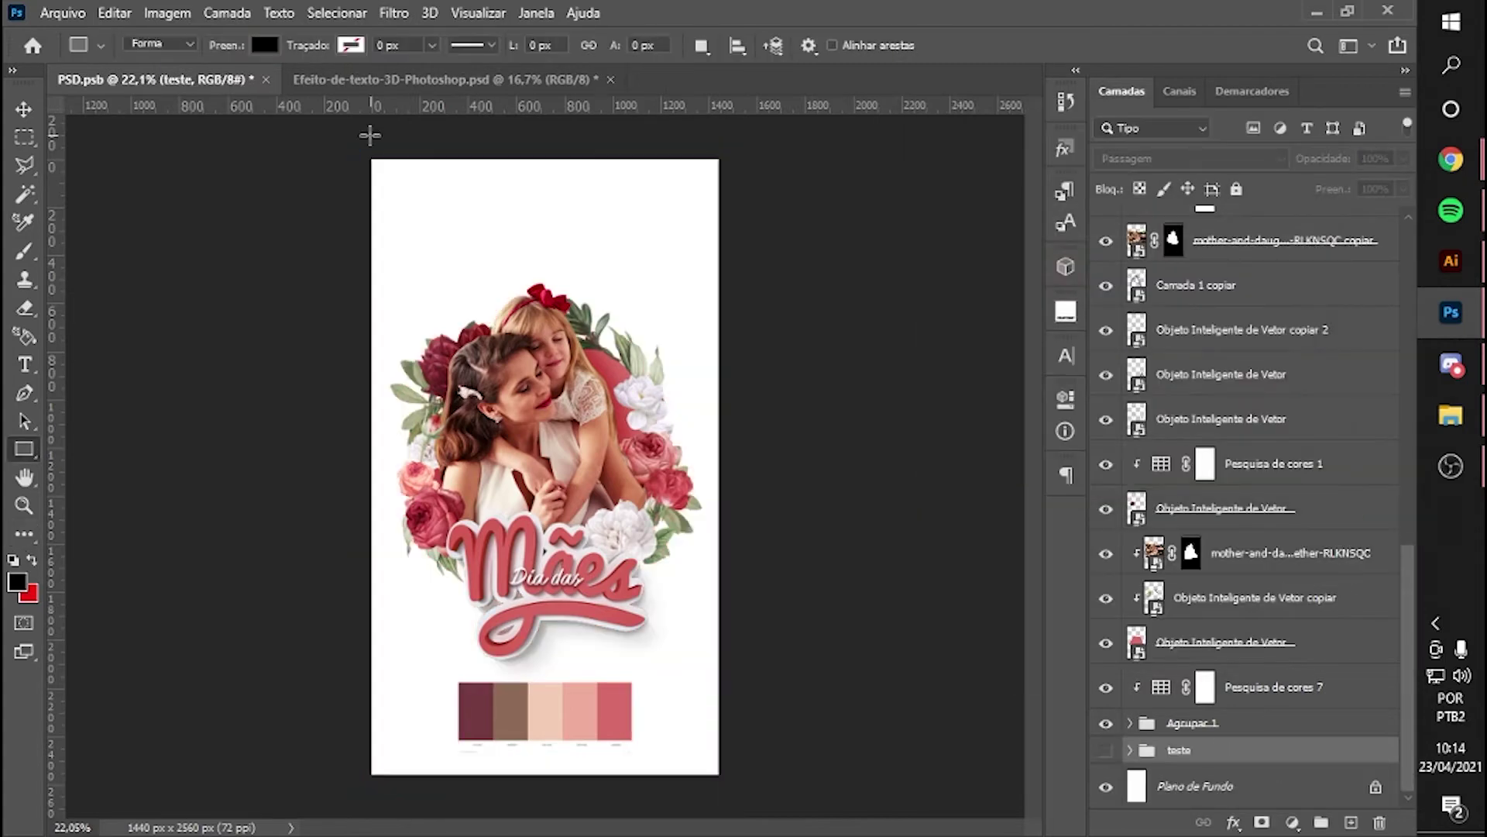
{"action": "left_click", "coordinate": [265, 45]}
{"action": "left_click", "coordinate": [544, 710]}
{"action": "key", "text": "Return"}
{"action": "key", "text": "Return"}
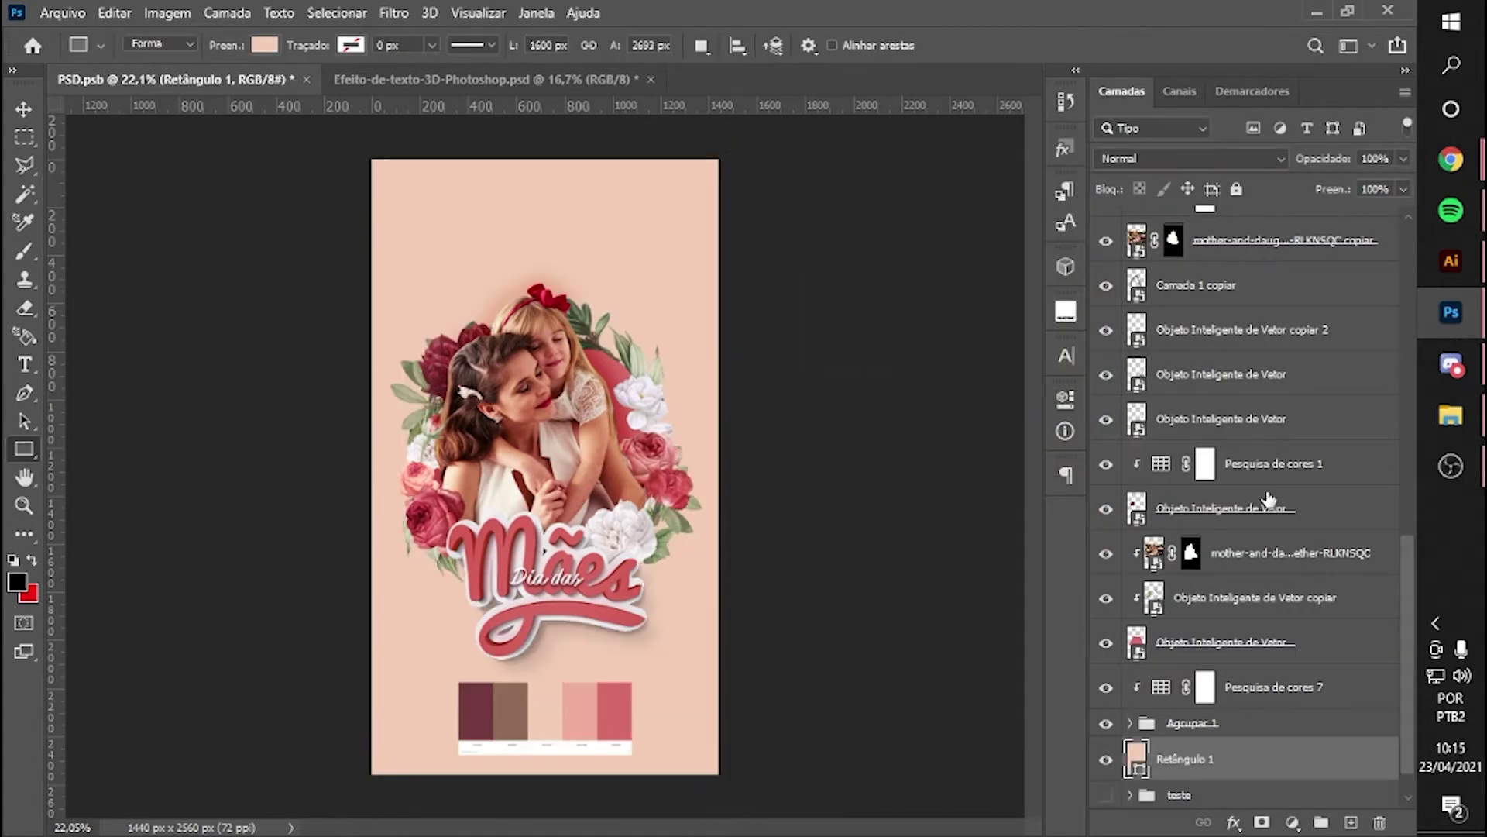
- Erase the unwanted shadow above the girl's head with a soft eraser and save
{"action": "scroll", "coordinate": [1317, 620], "scroll_direction": "up", "scroll_amount": 3}
{"action": "left_click", "coordinate": [1235, 480]}
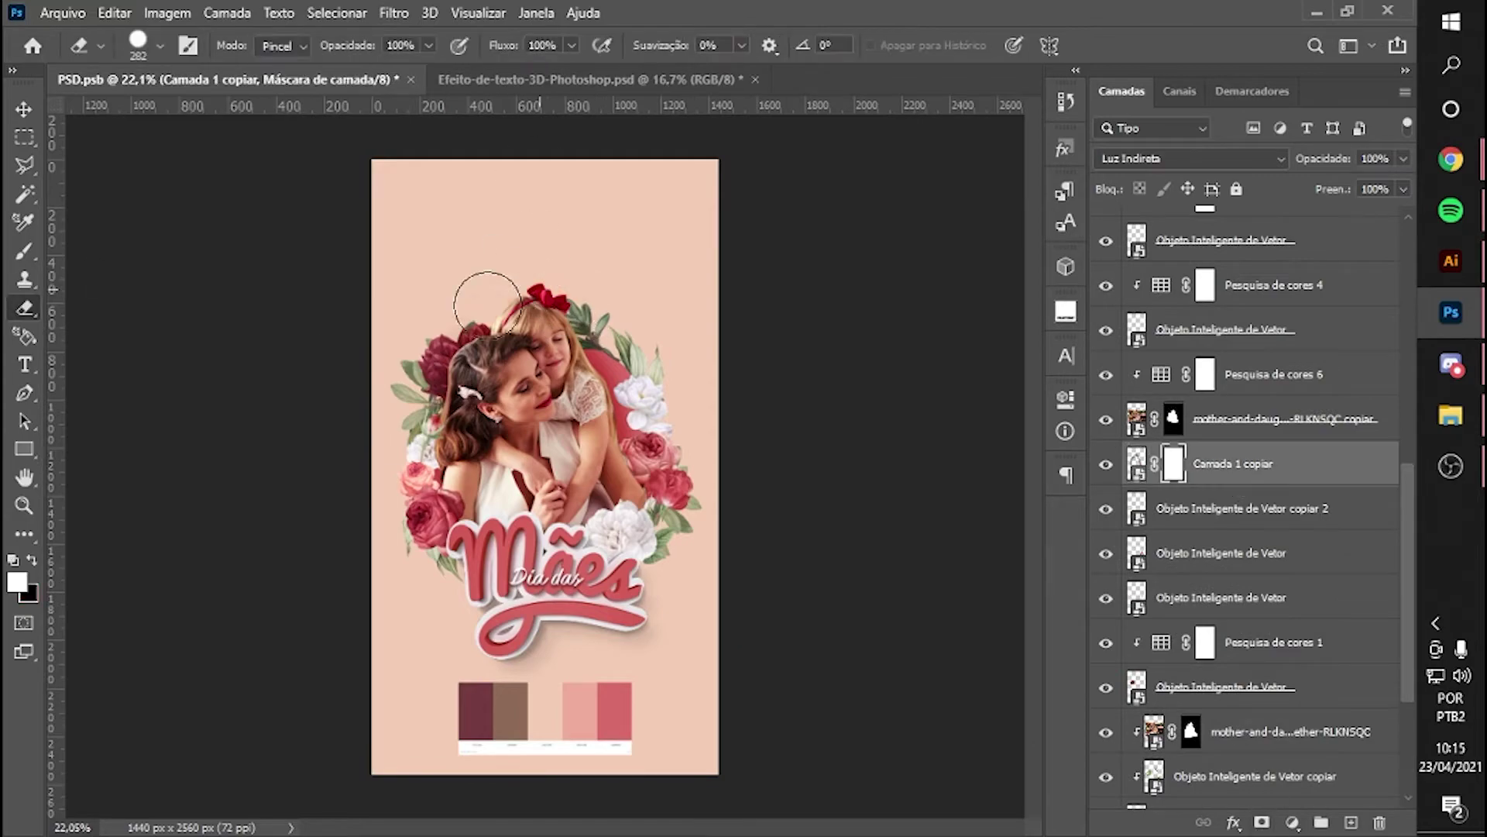
{"action": "right_click", "coordinate": [535, 220]}
{"action": "double_click", "coordinate": [666, 398]}
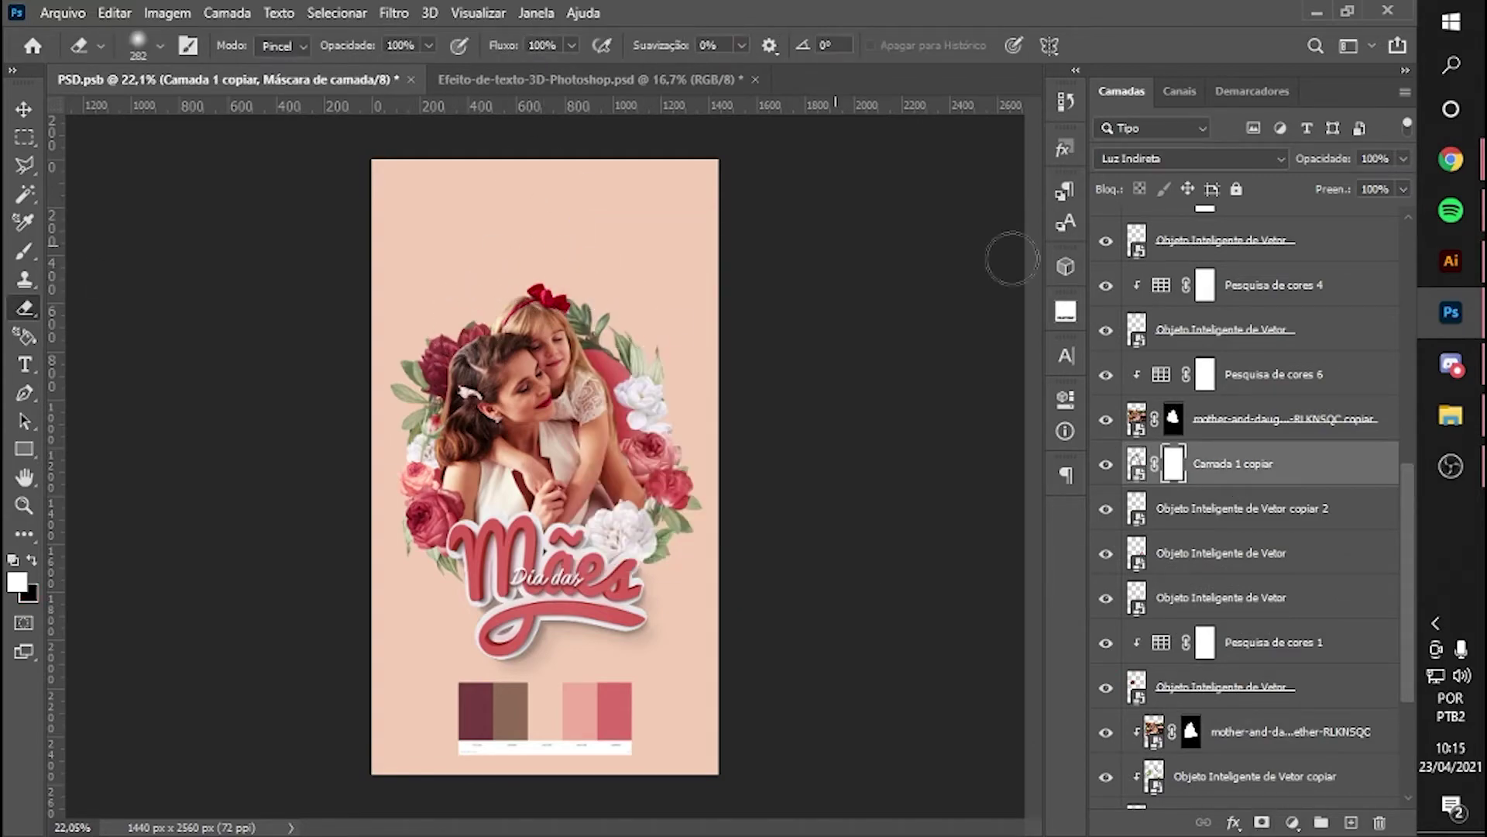
{"action": "scroll", "coordinate": [1011, 258], "scroll_direction": "up", "scroll_amount": 3}
{"action": "left_click_drag", "start_coordinate": [542, 388], "coordinate": [698, 465]}
{"action": "scroll", "coordinate": [736, 565], "scroll_direction": "down", "scroll_amount": 4}
{"action": "key", "text": "ctrl+s"}
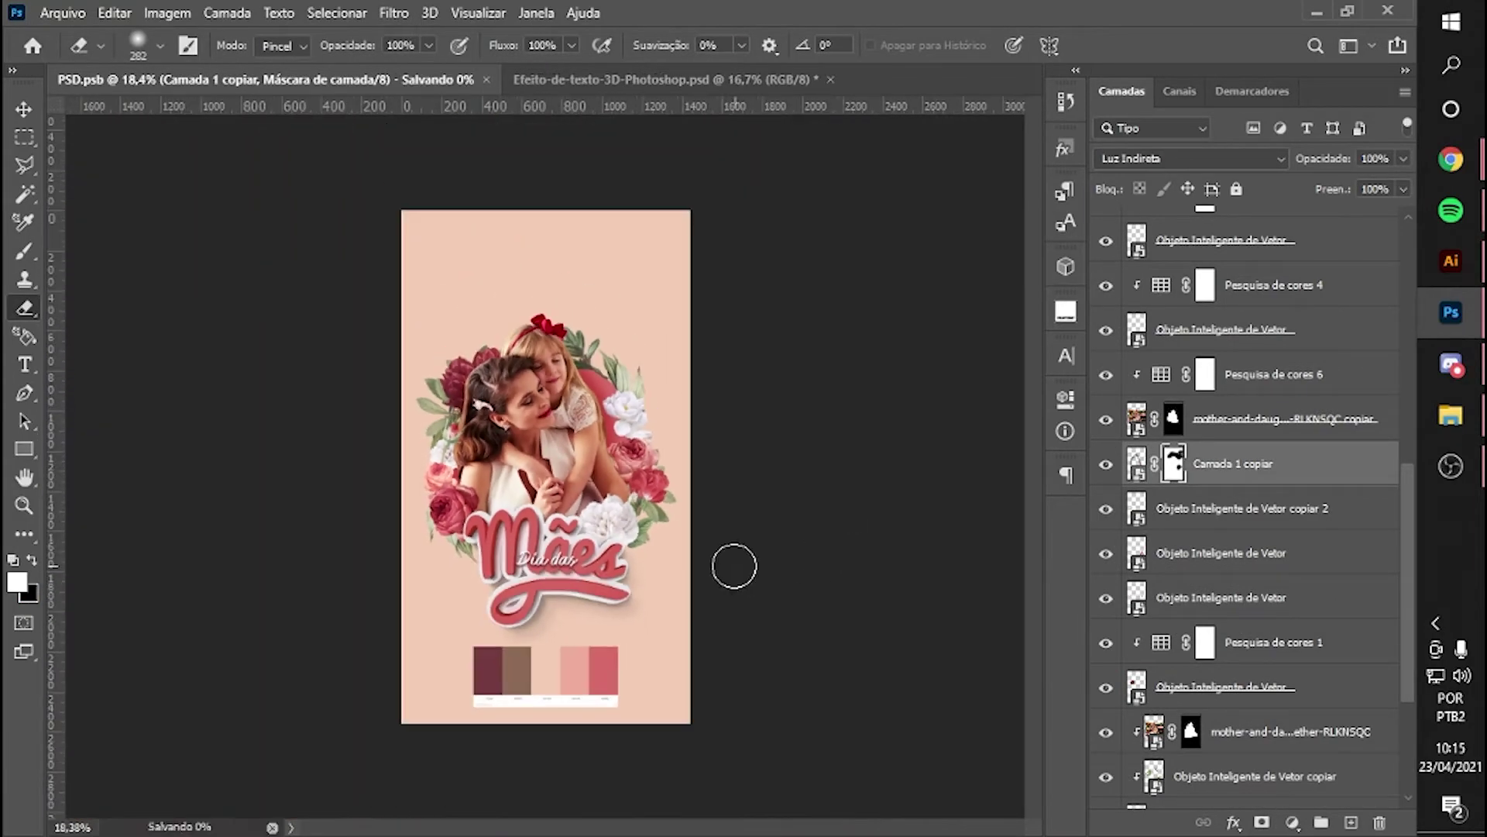
- Duplicate the peach rectangle, fill the copy white, and apply Filter Gallery to it
{"action": "scroll", "coordinate": [1240, 542], "scroll_direction": "down", "scroll_amount": 5}
{"action": "left_click", "coordinate": [1201, 714]}
{"action": "key", "text": "u"}
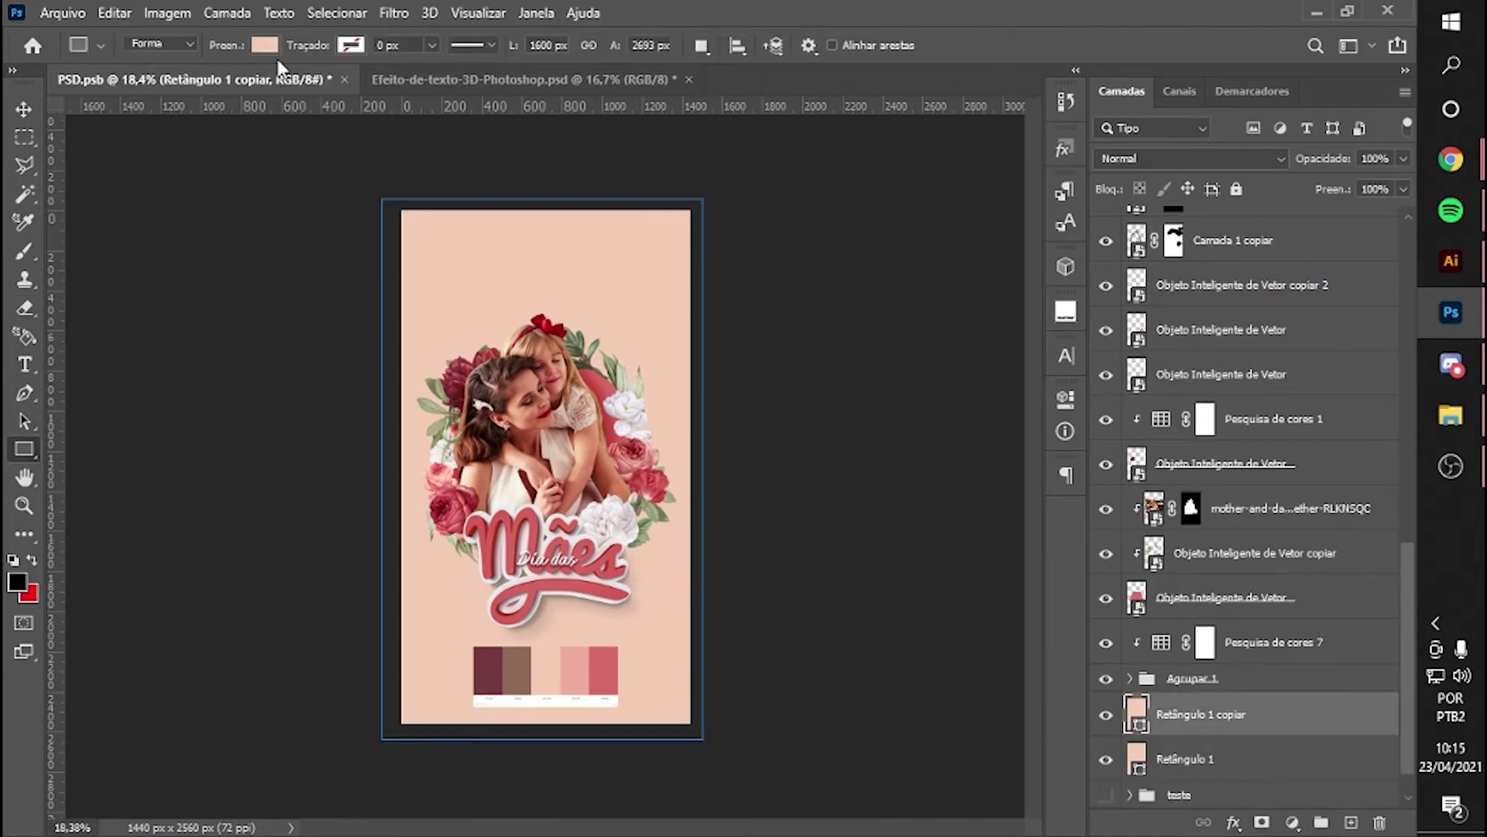
{"action": "left_click", "coordinate": [264, 45]}
{"action": "left_click", "coordinate": [324, 161]}
{"action": "left_click", "coordinate": [206, 162]}
{"action": "left_click", "coordinate": [127, 161]}
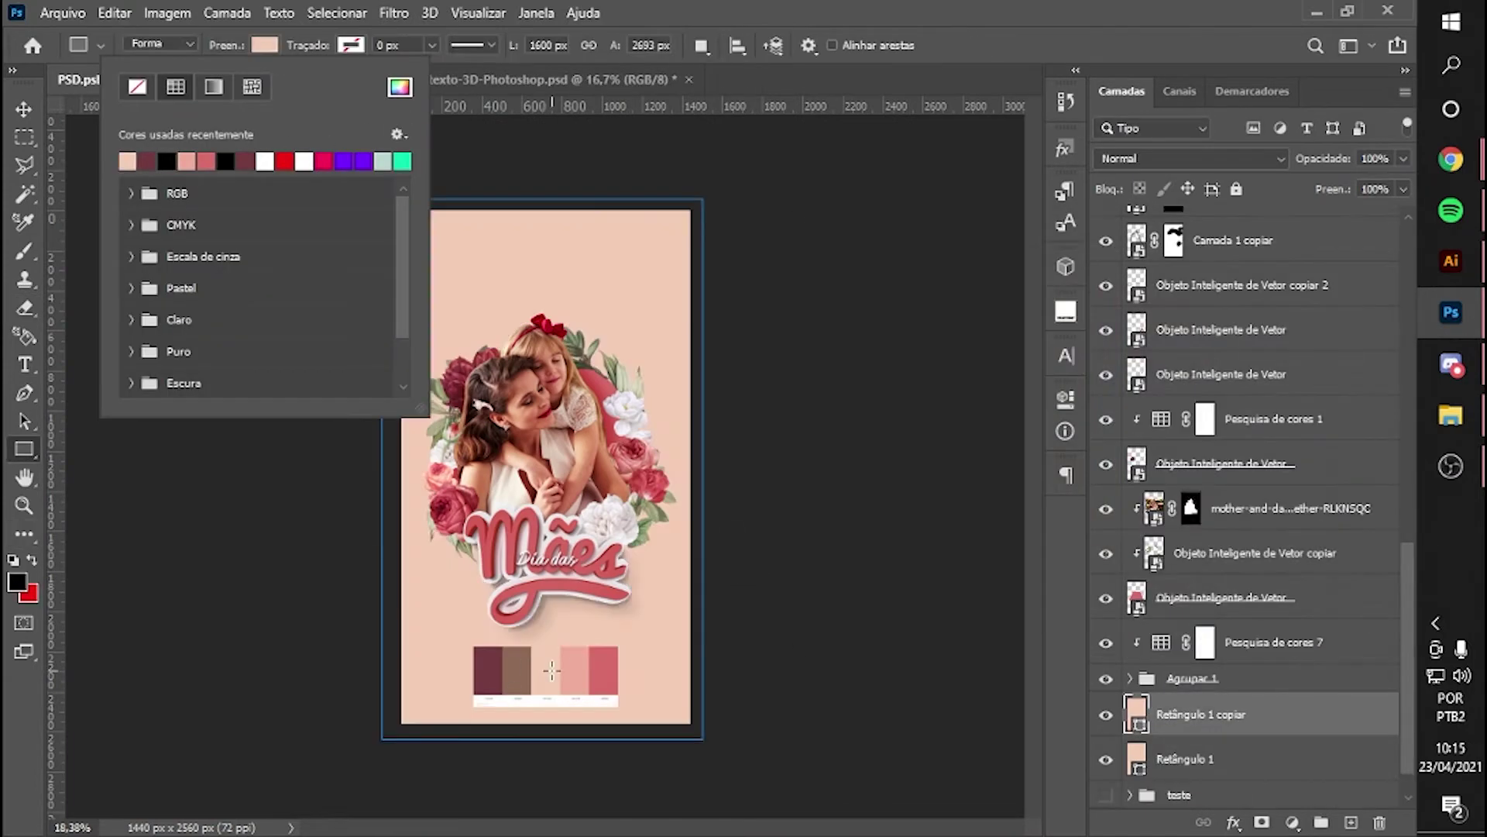
{"action": "left_click", "coordinate": [364, 107]}
{"action": "left_click", "coordinate": [264, 45]}
{"action": "left_click", "coordinate": [144, 161]}
{"action": "left_click", "coordinate": [394, 12]}
- Convert the white rectangle to a smart object and browse the Filter Gallery's filter list
{"action": "left_click", "coordinate": [449, 34]}
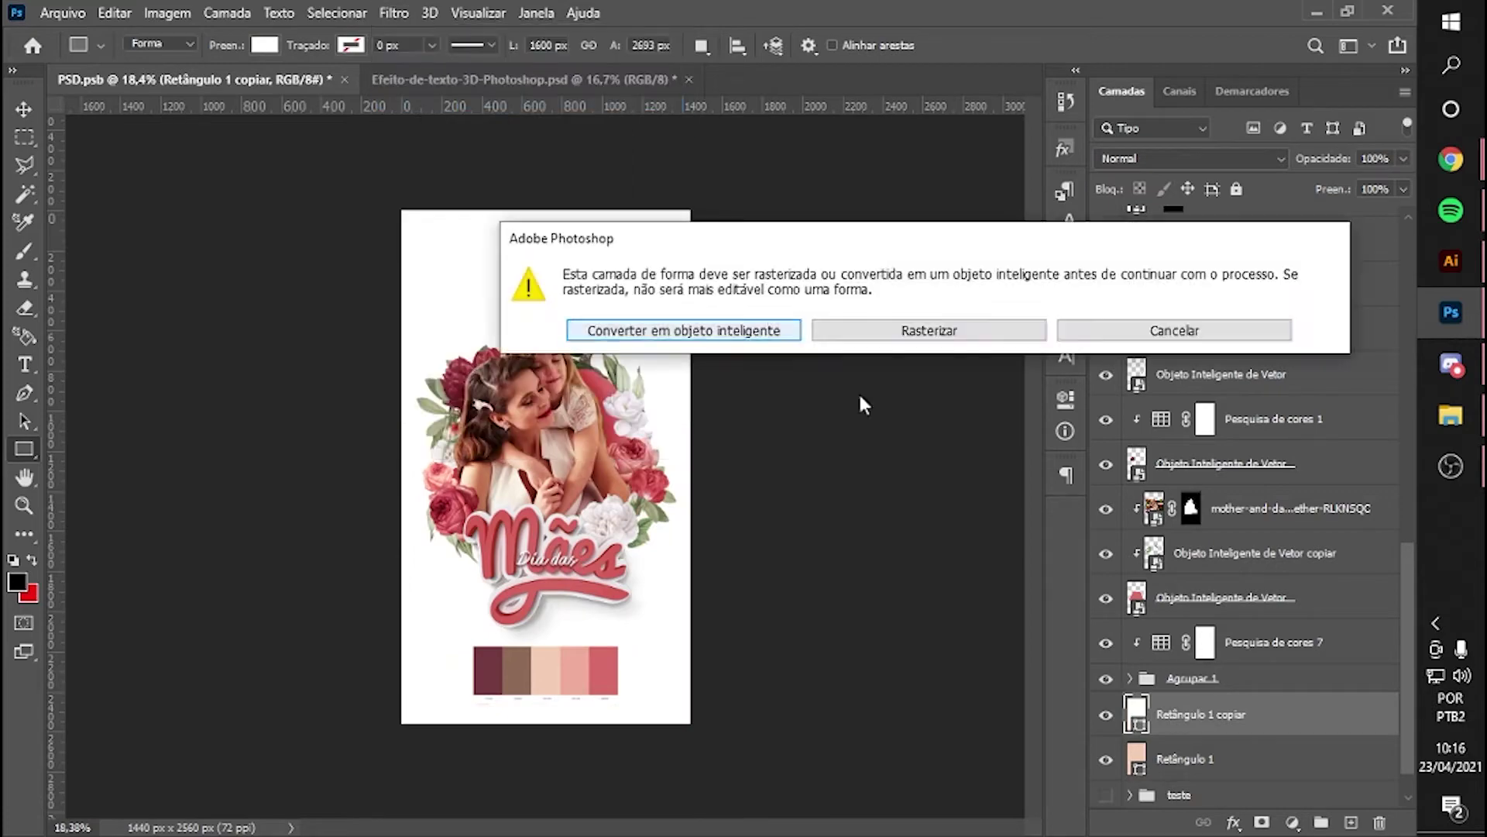
{"action": "key", "text": "Escape"}
{"action": "left_click_drag", "start_coordinate": [1173, 230], "coordinate": [1252, 227]}
{"action": "left_click", "coordinate": [1240, 143]}
{"action": "scroll", "coordinate": [1218, 157], "scroll_direction": "down", "scroll_amount": 3}
{"action": "scroll", "coordinate": [1218, 157], "scroll_direction": "down", "scroll_amount": 4}
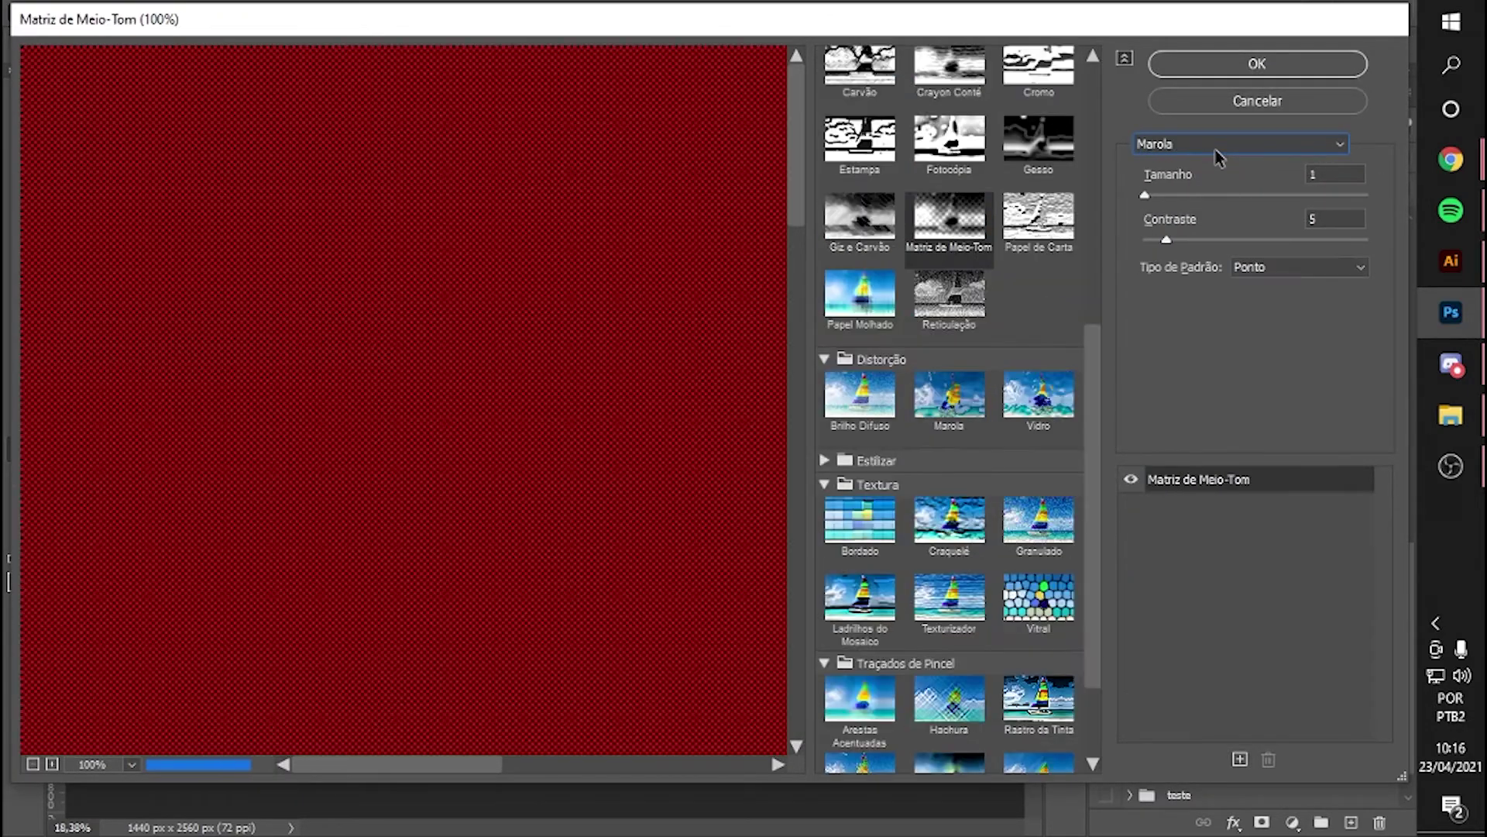
{"action": "scroll", "coordinate": [1218, 157], "scroll_direction": "down", "scroll_amount": 4}
{"action": "scroll", "coordinate": [1217, 158], "scroll_direction": "down", "scroll_amount": 3}
{"action": "scroll", "coordinate": [1218, 157], "scroll_direction": "down", "scroll_amount": 3}
{"action": "scroll", "coordinate": [1218, 158], "scroll_direction": "down", "scroll_amount": 2}
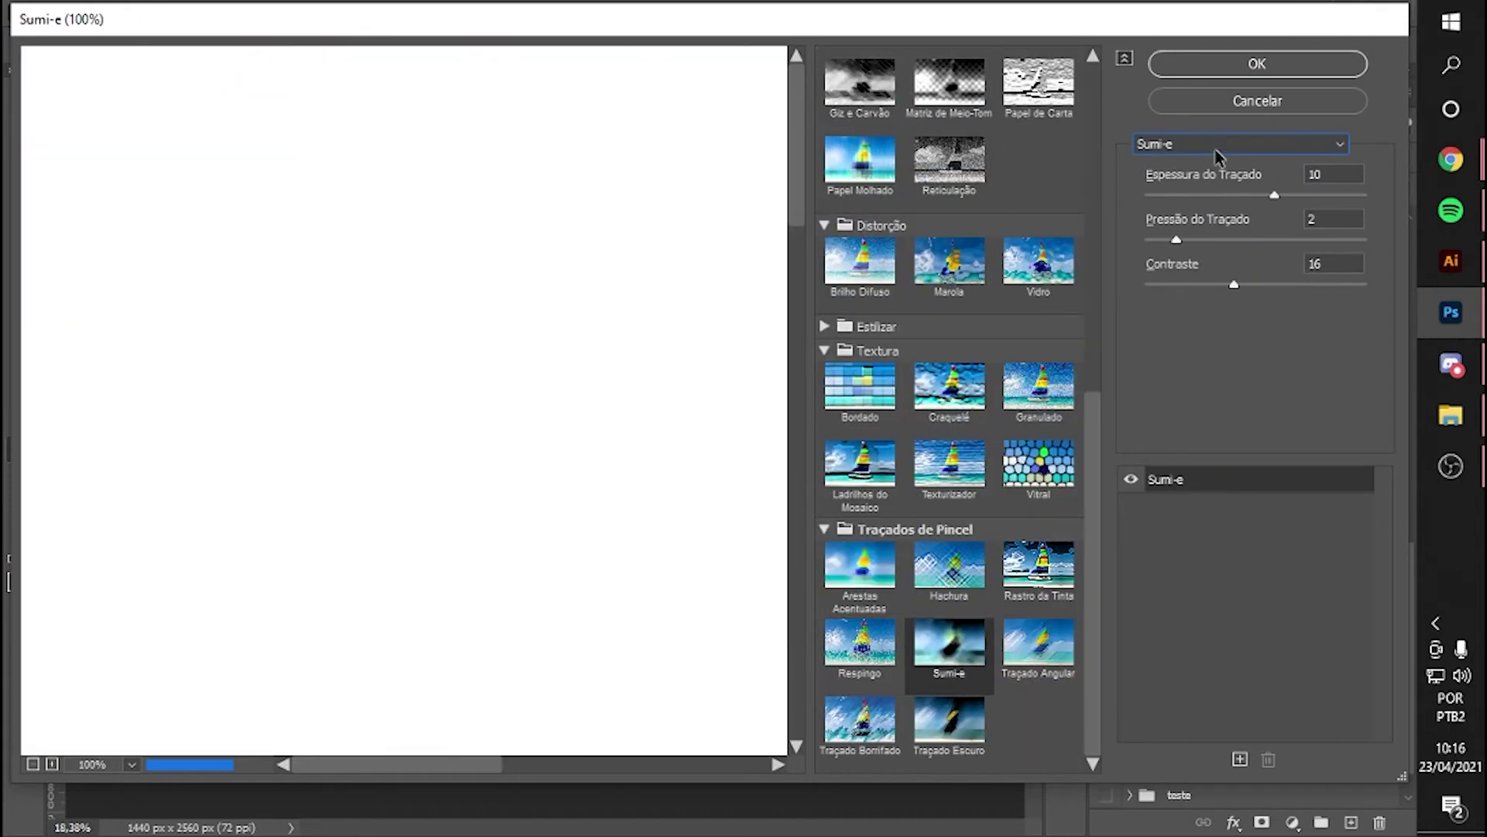
{"action": "scroll", "coordinate": [1218, 157], "scroll_direction": "down", "scroll_amount": 2}
{"action": "scroll", "coordinate": [1218, 157], "scroll_direction": "up", "scroll_amount": 1}
{"action": "scroll", "coordinate": [1261, 180], "scroll_direction": "up", "scroll_amount": 2}
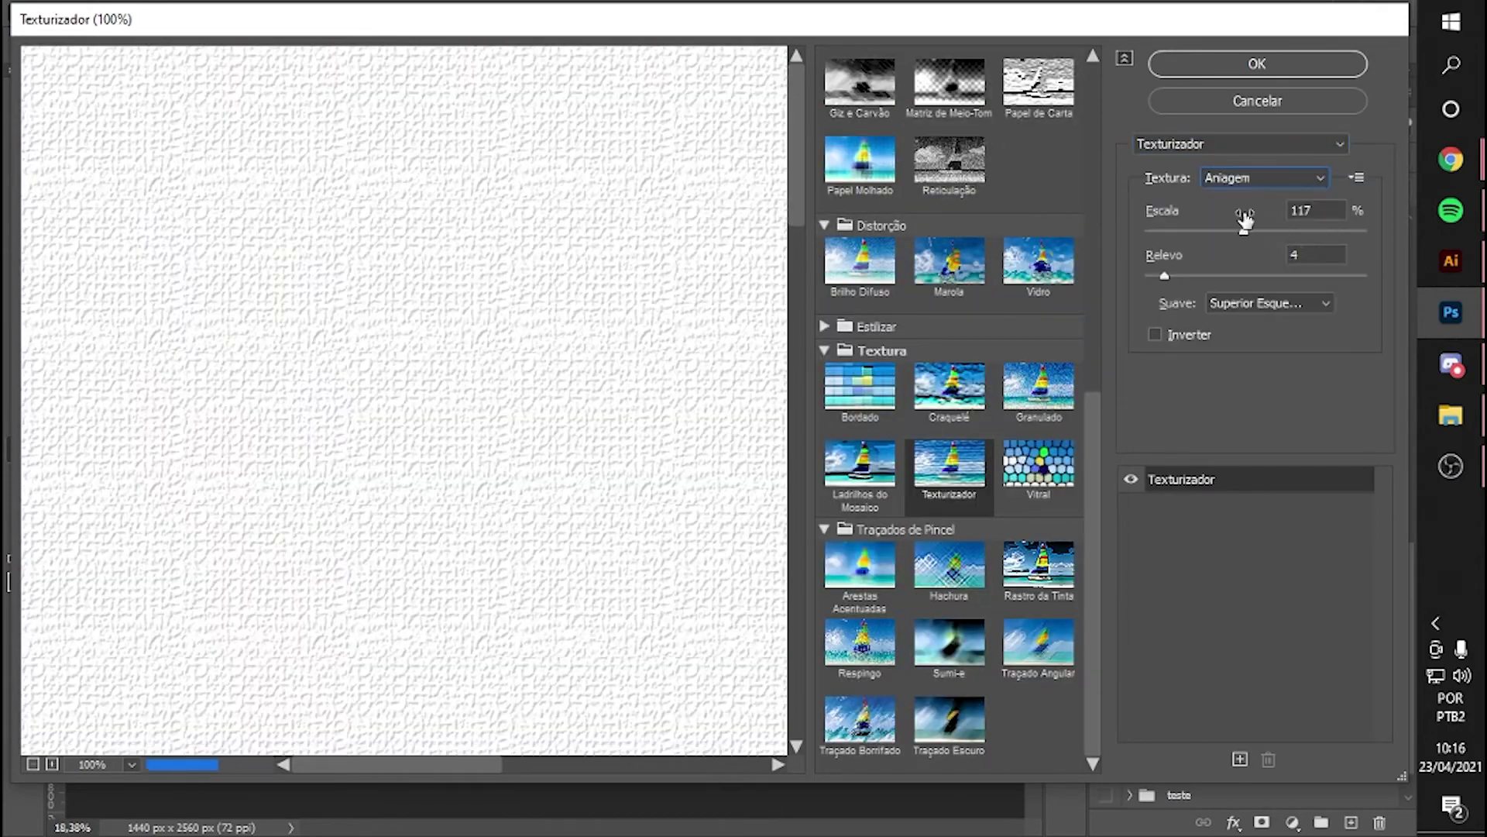
{"action": "scroll", "coordinate": [1262, 180], "scroll_direction": "down", "scroll_amount": 1}
- Apply Texturizador with Tela de Pintura, Escala 139, Relevo 2 and light from Inferior
{"action": "left_click", "coordinate": [1239, 143]}
{"action": "left_click", "coordinate": [1395, 609]}
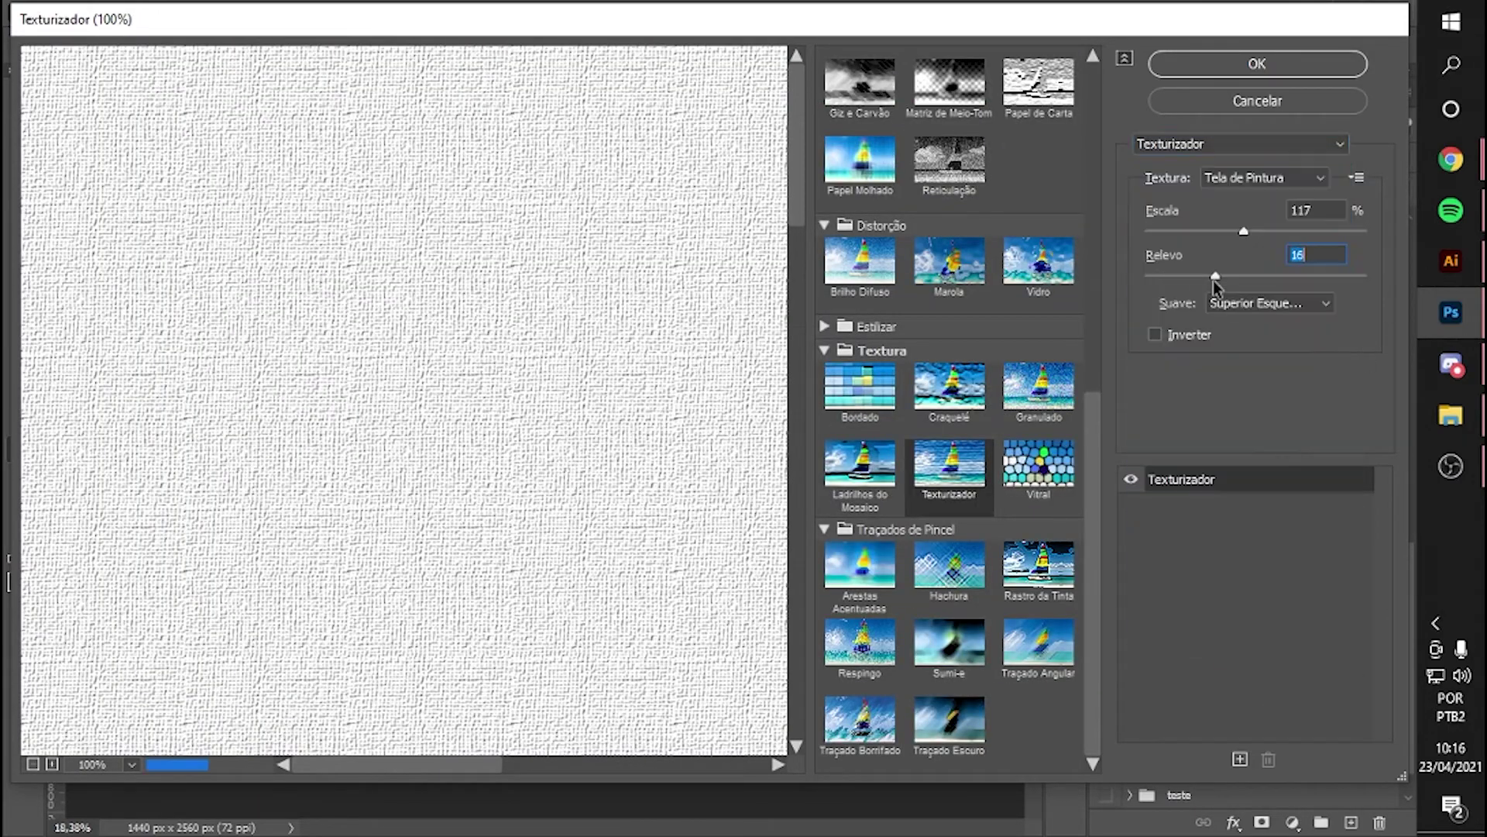
{"action": "left_click_drag", "start_coordinate": [1216, 276], "coordinate": [1156, 277]}
{"action": "left_click", "coordinate": [1270, 303]}
{"action": "left_click", "coordinate": [1275, 230]}
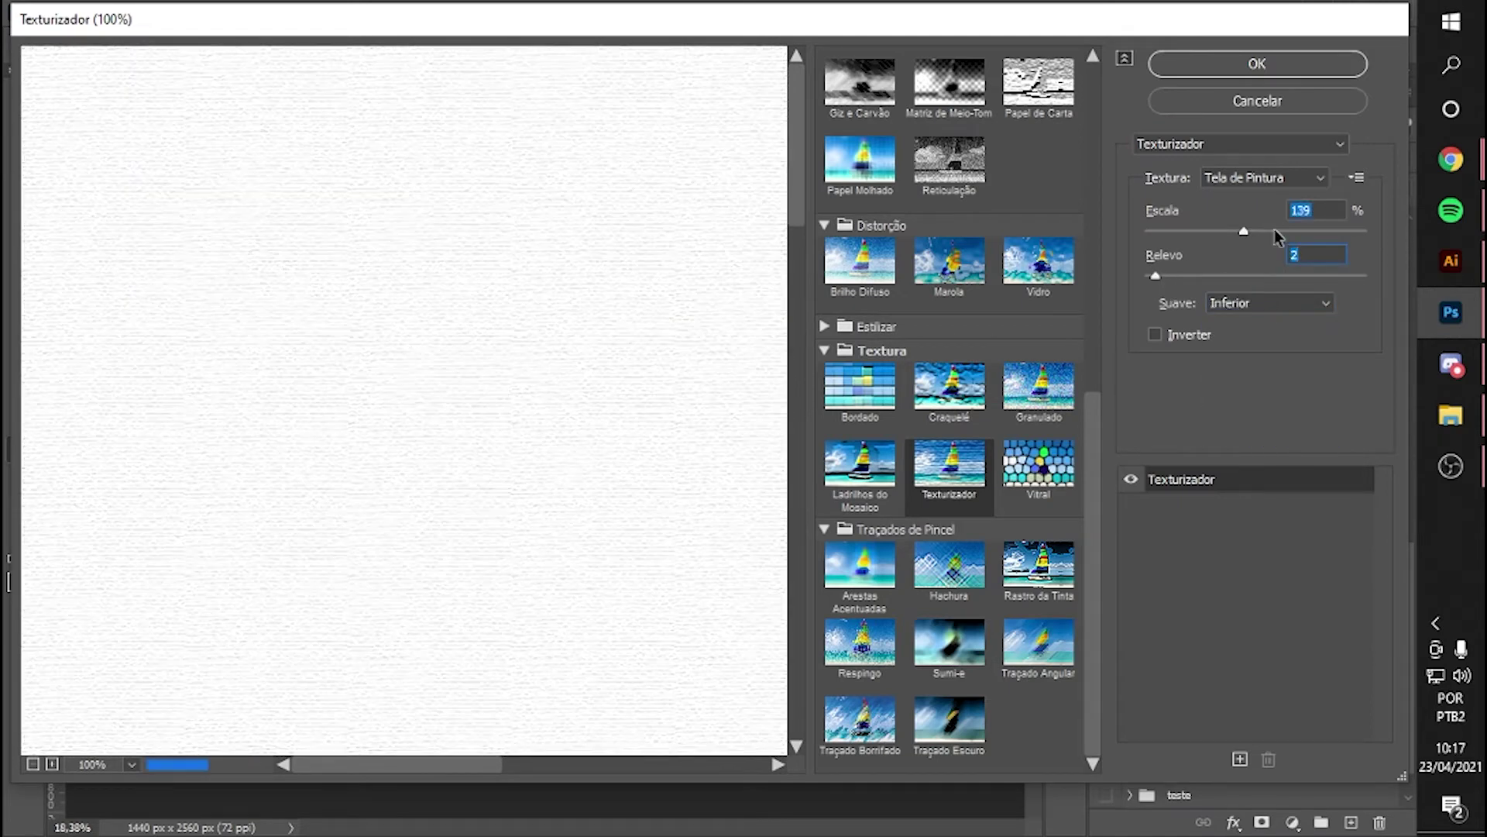
{"action": "key", "text": "Return"}
- Blend the textured layer in Superexposição Linear and select the base Retângulo 1 layer
{"action": "scroll", "coordinate": [614, 252], "scroll_direction": "up", "scroll_amount": 4}
{"action": "left_click", "coordinate": [1193, 158]}
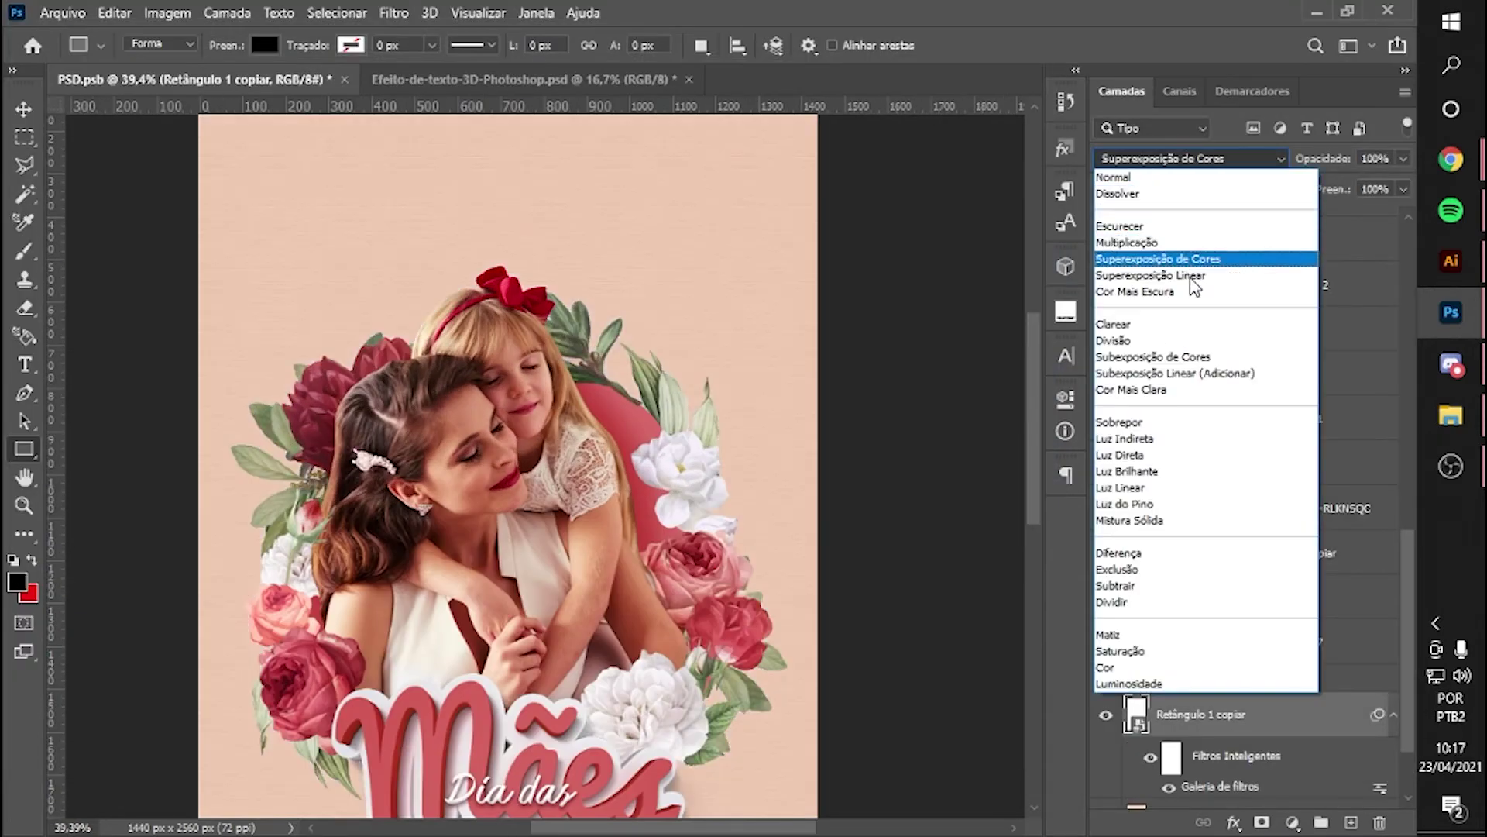
{"action": "left_click", "coordinate": [1176, 276]}
{"action": "scroll", "coordinate": [491, 387], "scroll_direction": "up", "scroll_amount": 2}
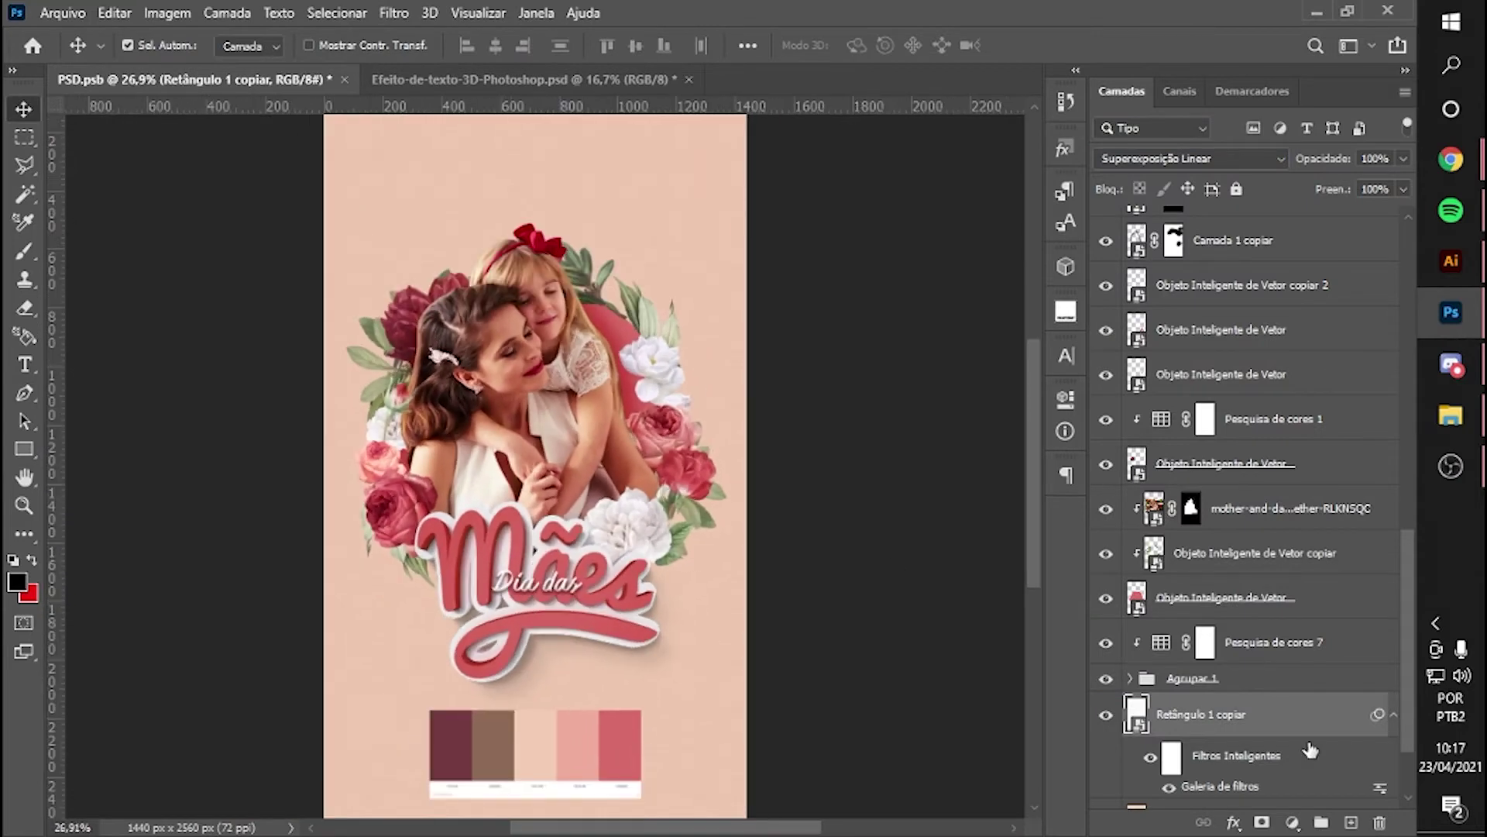
{"action": "left_click", "coordinate": [542, 194]}
{"action": "left_click", "coordinate": [1403, 158]}
- Fill the base rectangle with a light pink sampled from the palette swatches
{"action": "double_click", "coordinate": [1137, 713]}
{"action": "left_click", "coordinate": [631, 724]}
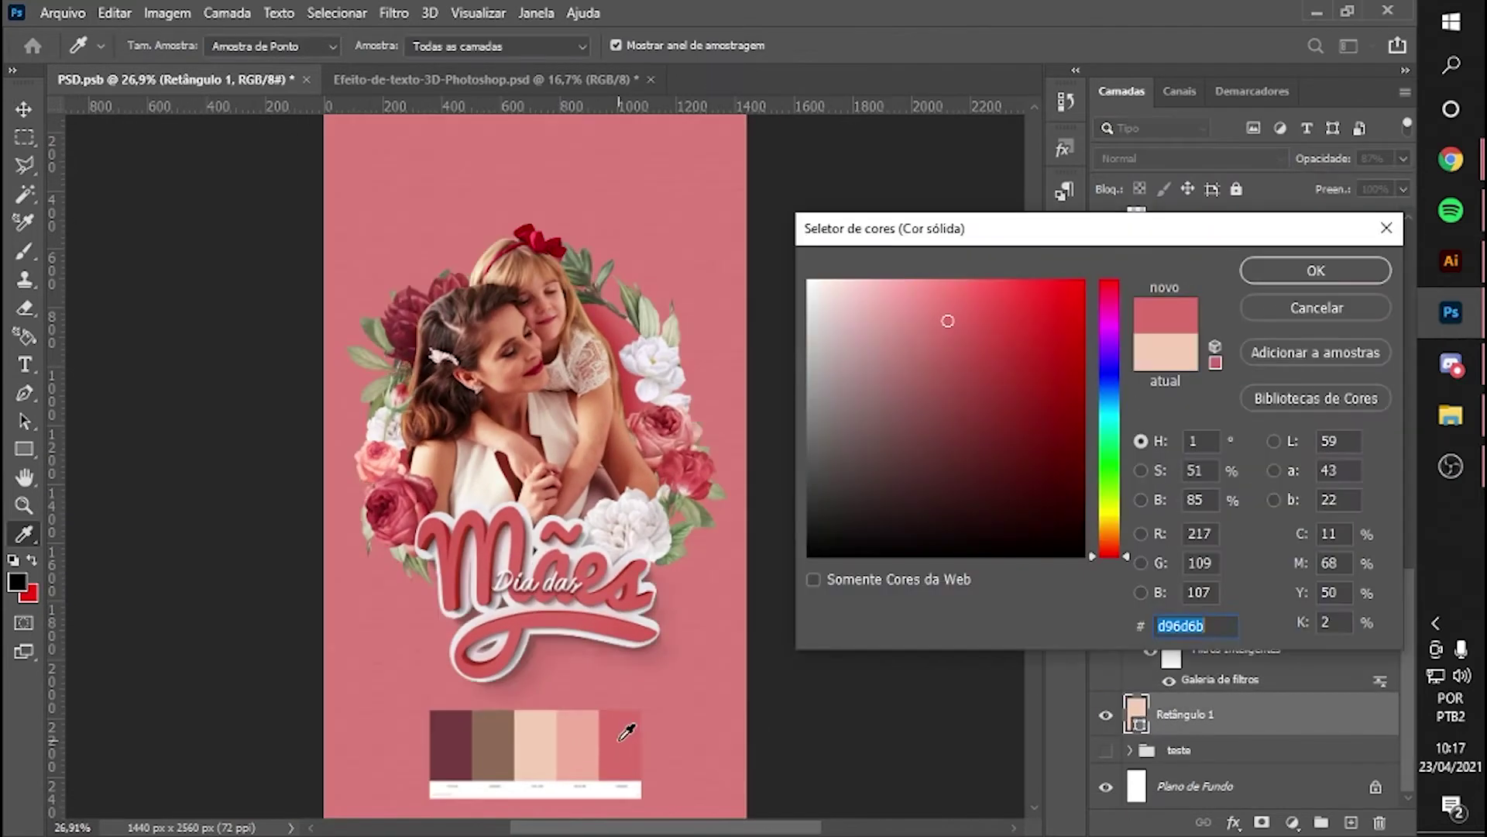
{"action": "left_click", "coordinate": [499, 723]}
{"action": "left_click", "coordinate": [587, 744]}
{"action": "key", "text": "Return"}
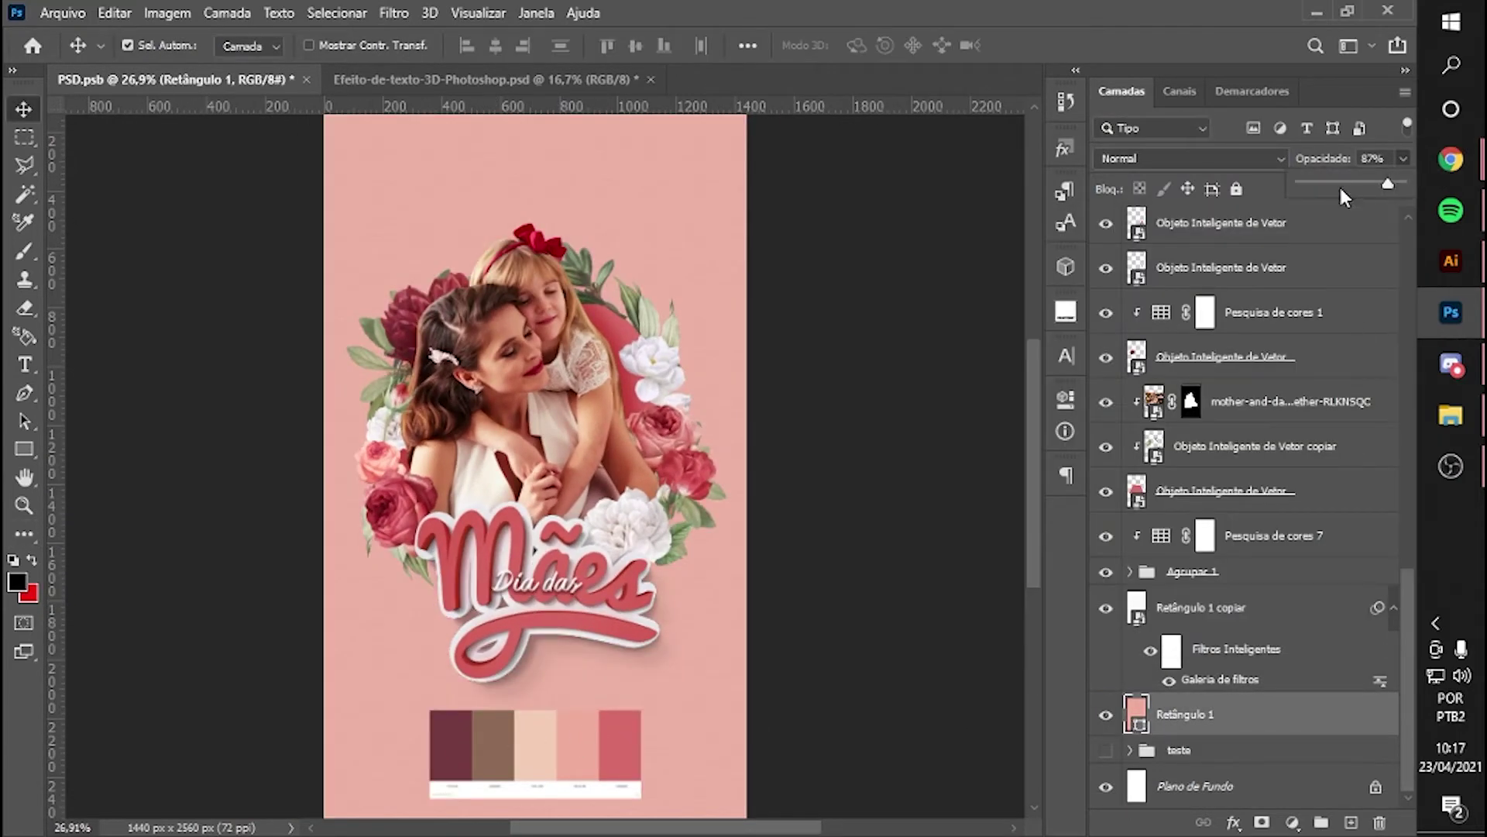
- Move the AdobeColor-Rose 2 palette layer to the top of the stack and hide it
{"action": "key", "text": "v"}
{"action": "scroll", "coordinate": [852, 782], "scroll_direction": "down", "scroll_amount": 2}
{"action": "mouse_move", "coordinate": [601, 680]}
{"action": "left_mouse_down"}
{"action": "mouse_move", "coordinate": [612, 198]}
{"action": "mouse_move", "coordinate": [682, 240]}
{"action": "left_mouse_up"}
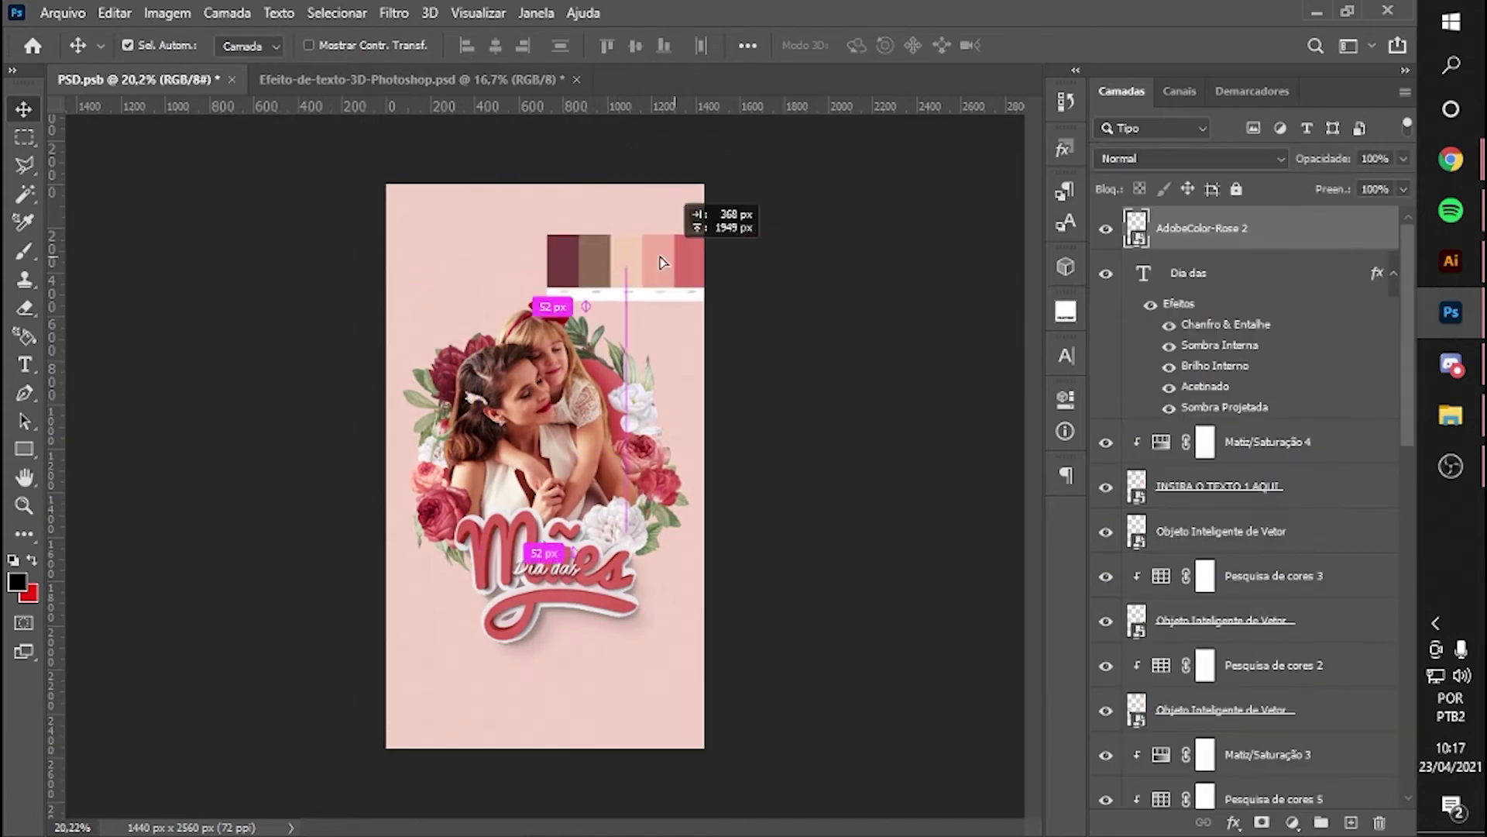
{"action": "left_click", "coordinate": [1106, 228]}
{"action": "scroll", "coordinate": [572, 420], "scroll_direction": "up", "scroll_amount": 1}
- Save the poster with Ctrl+S and paste in the caption text
{"action": "left_click", "coordinate": [572, 421]}
{"action": "scroll", "coordinate": [589, 422], "scroll_direction": "down", "scroll_amount": 3}
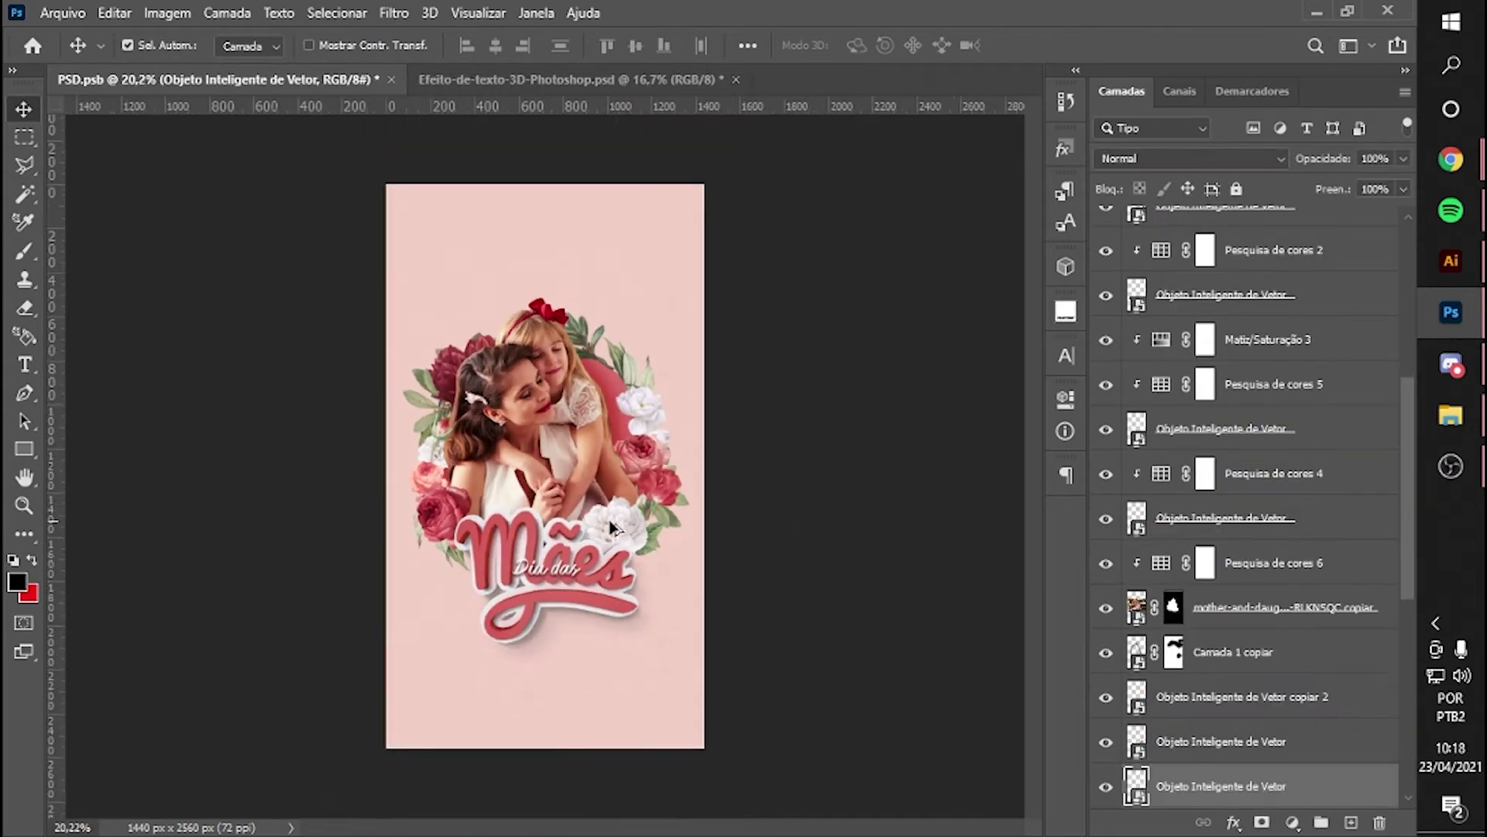
{"action": "scroll", "coordinate": [620, 424], "scroll_direction": "up", "scroll_amount": 2}
{"action": "scroll", "coordinate": [644, 426], "scroll_direction": "up", "scroll_amount": 2}
{"action": "key", "text": "ctrl+s"}
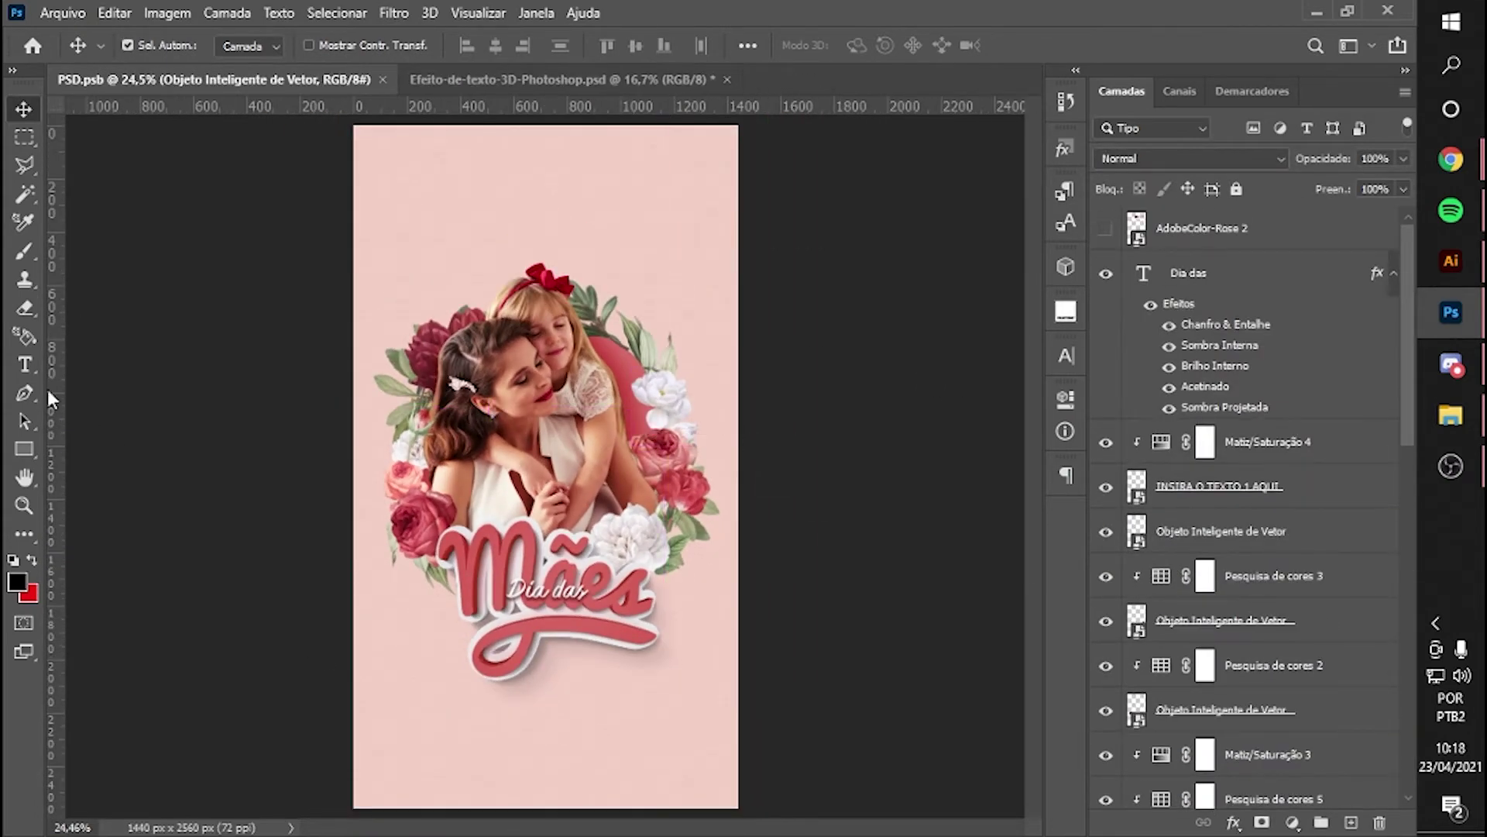
{"action": "key", "text": "ctrl+v"}
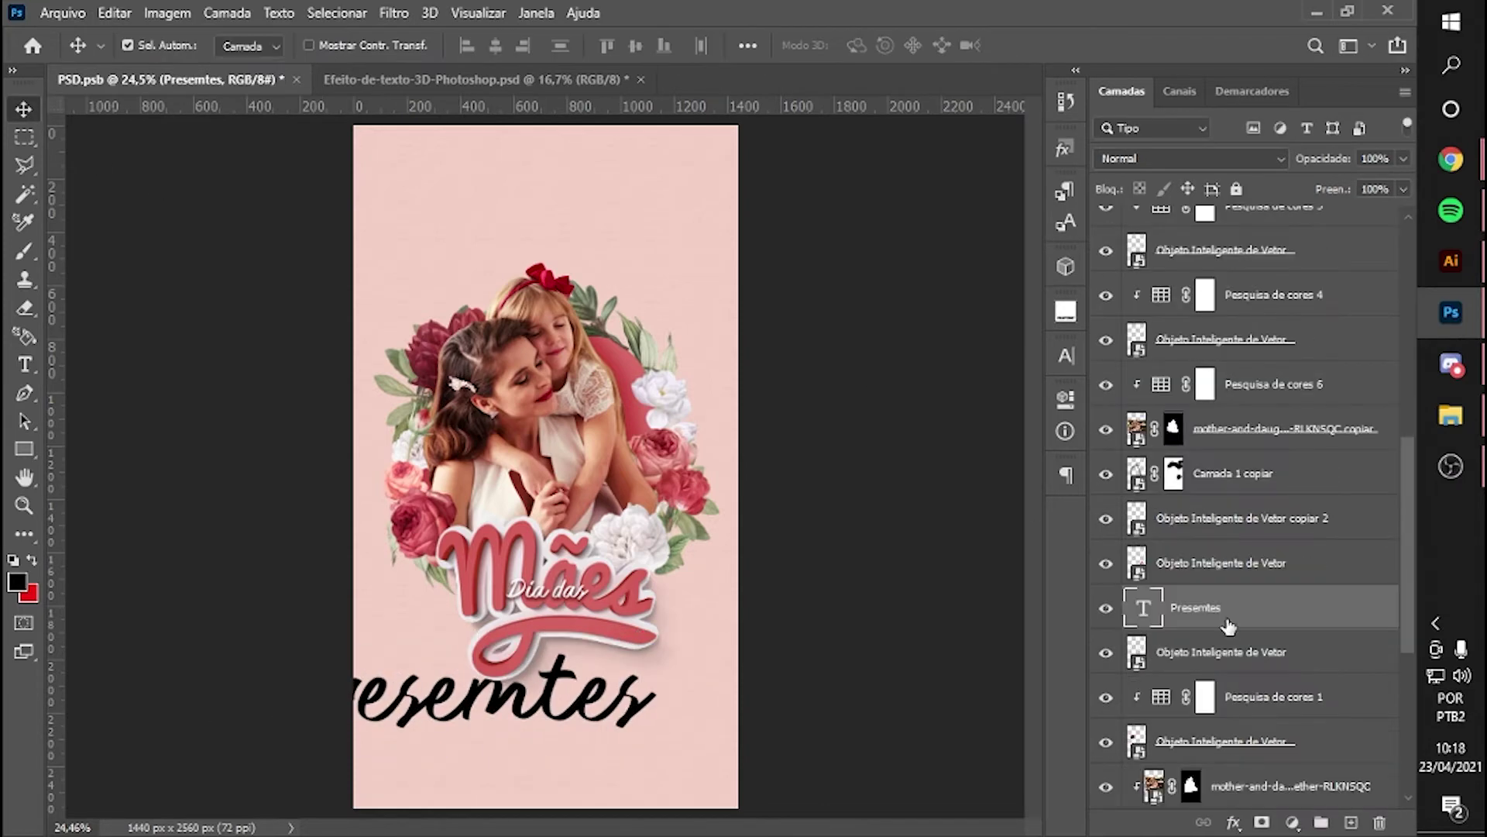
- Place the caption at the poster bottom in Raleway Bold, size 109
{"action": "scroll", "coordinate": [1240, 504], "scroll_direction": "up", "scroll_amount": 5}
{"action": "scroll", "coordinate": [1240, 503], "scroll_direction": "down", "scroll_amount": 10}
{"action": "left_click", "coordinate": [1106, 714]}
{"action": "left_click_drag", "start_coordinate": [554, 716], "coordinate": [626, 729]}
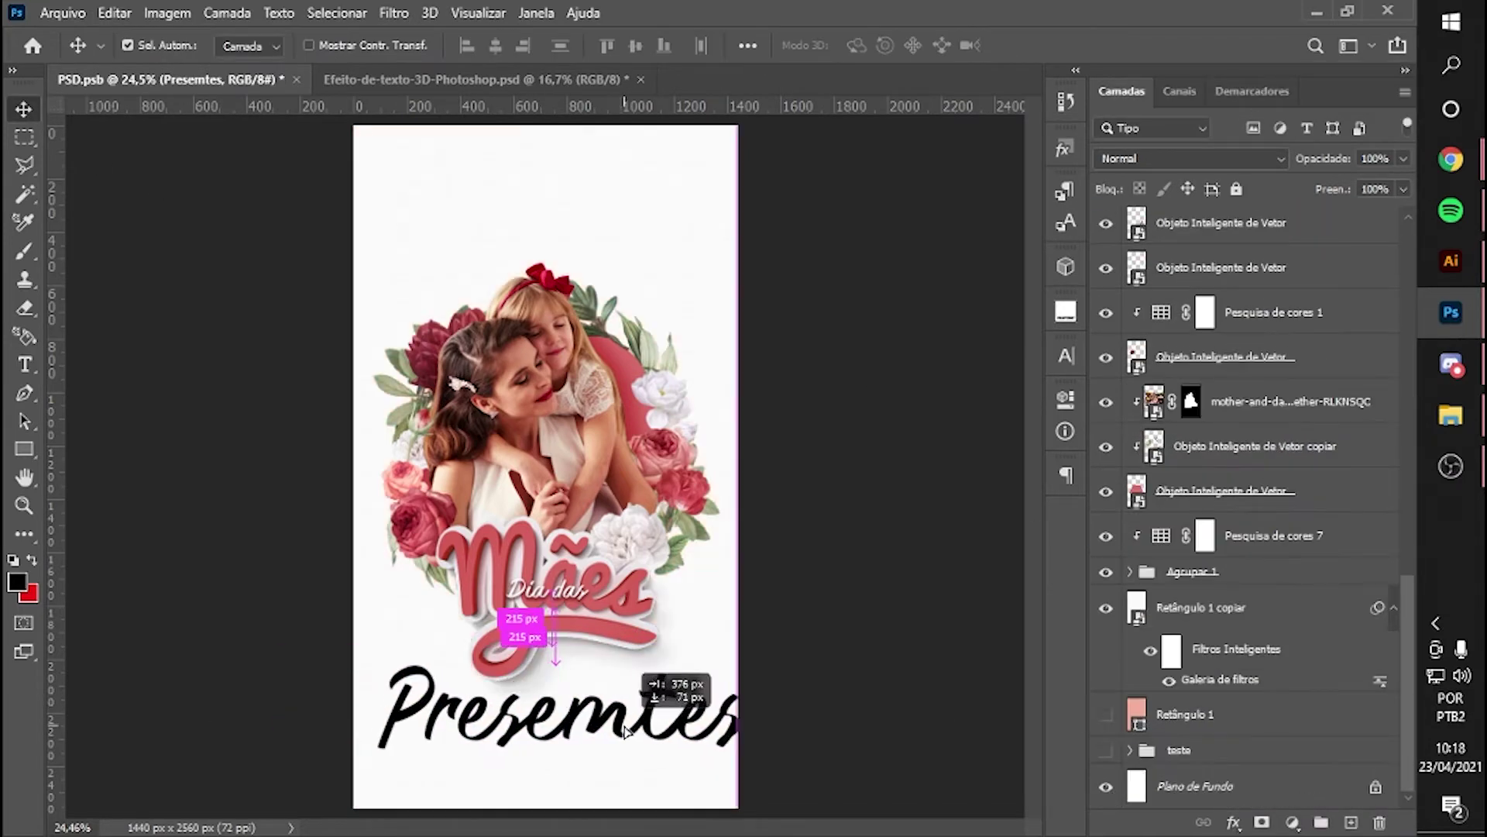
{"action": "double_click", "coordinate": [626, 730]}
{"action": "left_click", "coordinate": [316, 45]}
{"action": "left_click", "coordinate": [562, 359]}
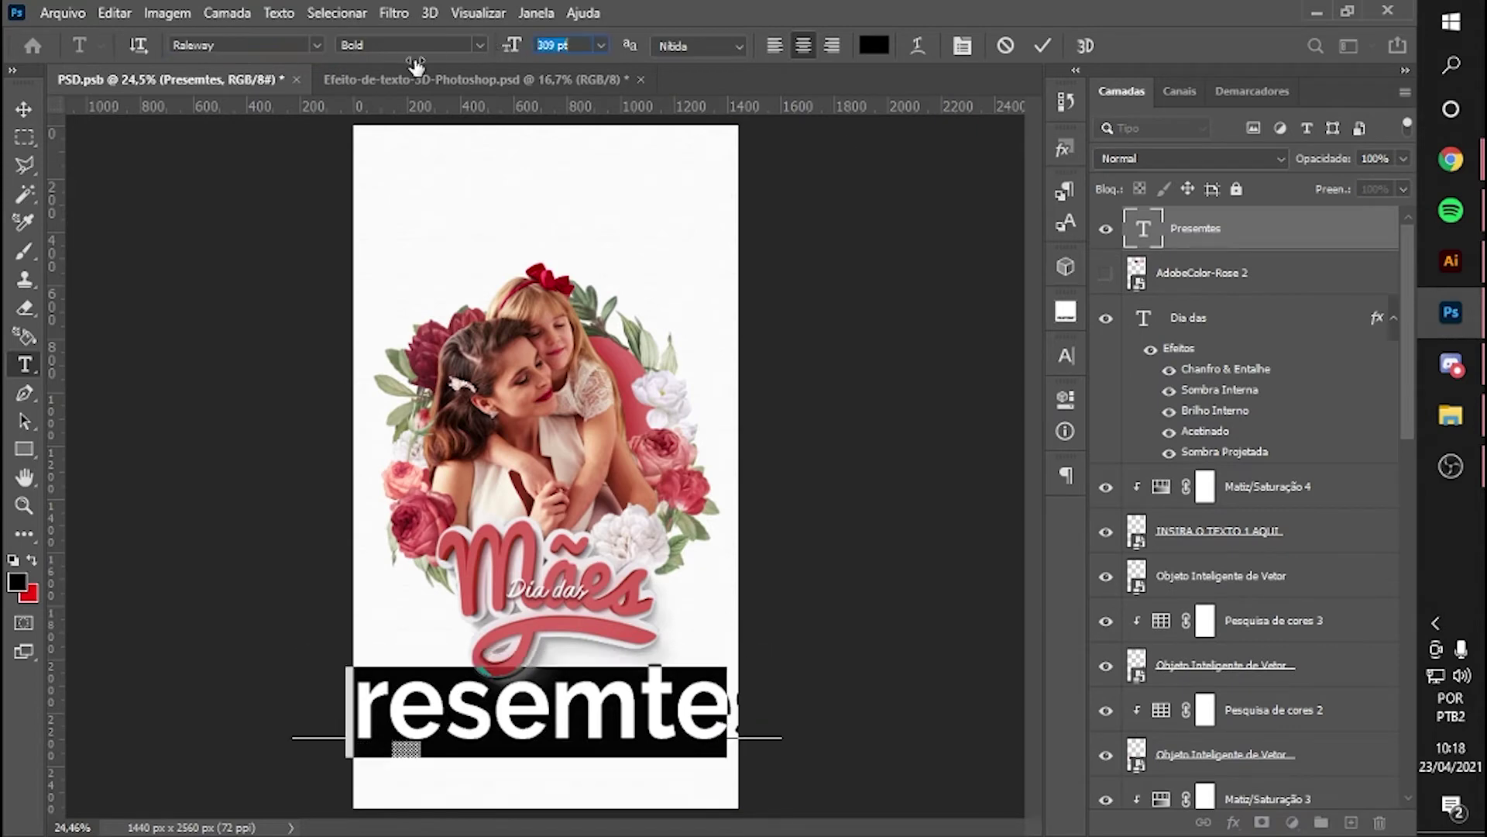
{"action": "type", "text": "109"}
{"action": "key", "text": "Return"}
{"action": "type", "text": "para mães poderosas"}
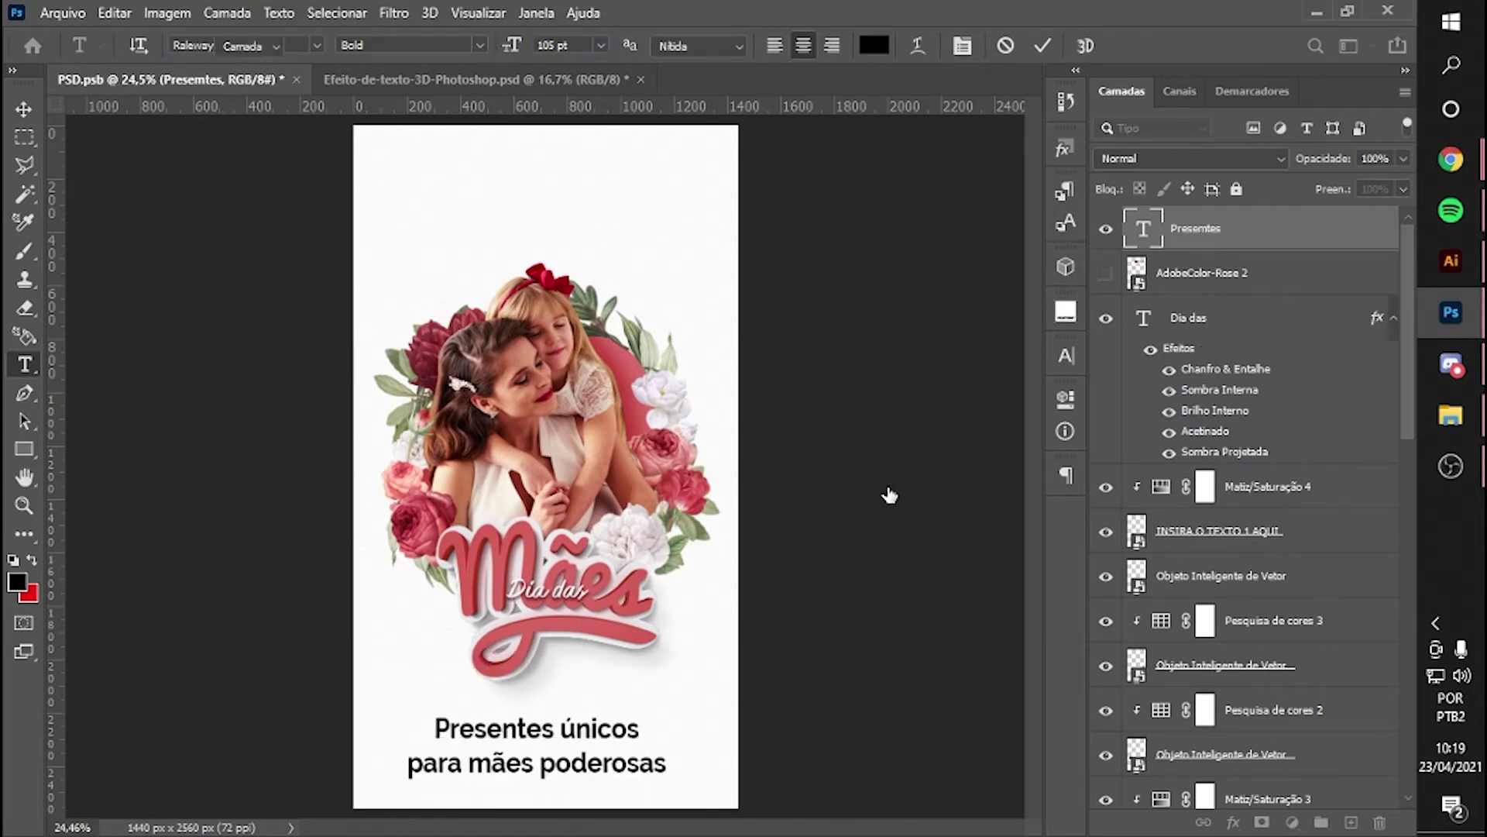
{"action": "key", "text": "ctrl+Return"}
- Centre the caption under the Mães lettering and colour it pink
{"action": "key", "text": "v"}
{"action": "left_click_drag", "start_coordinate": [542, 744], "coordinate": [569, 717]}
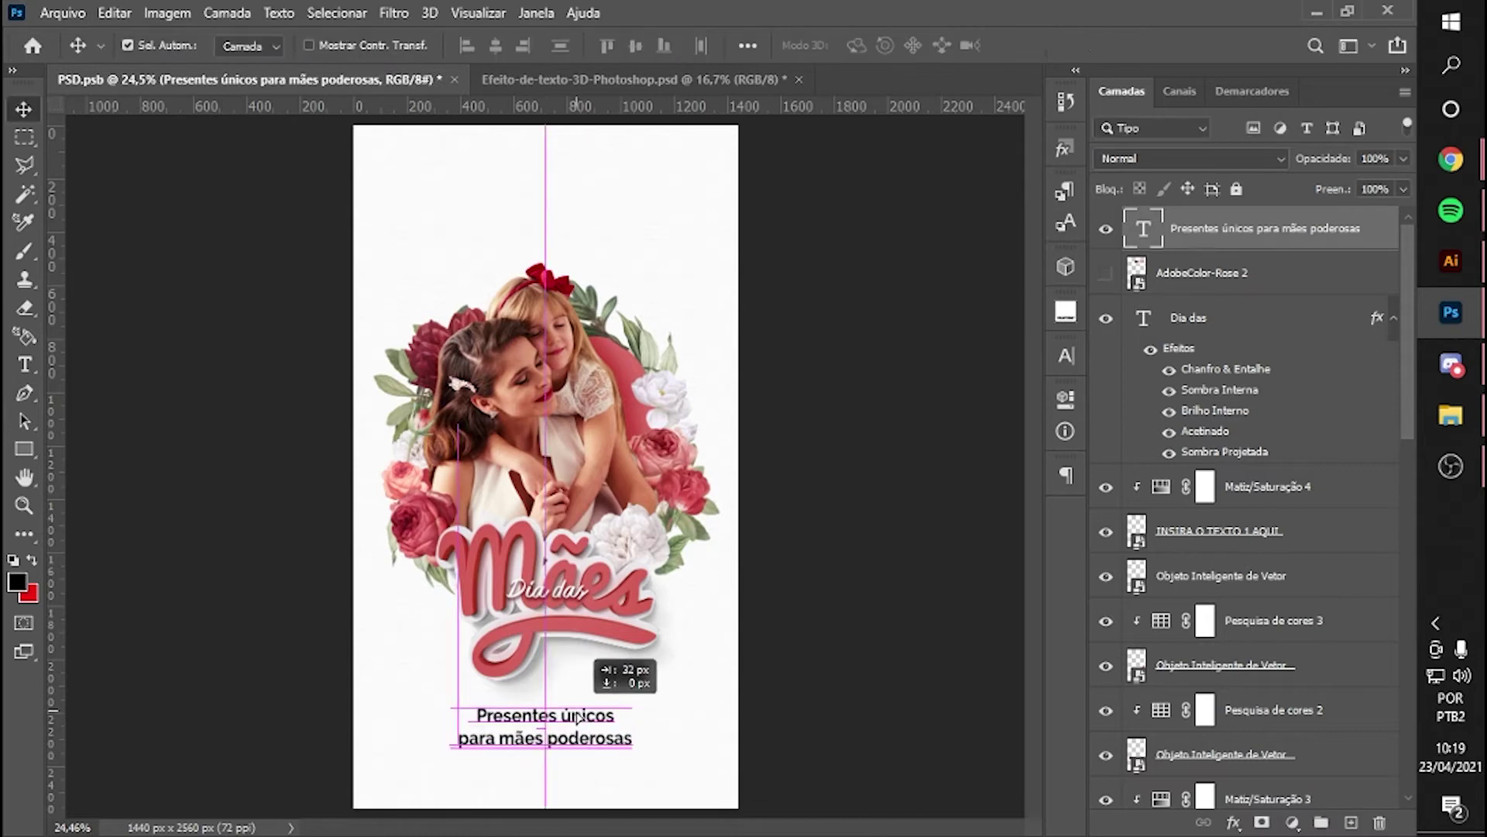
{"action": "left_click", "coordinate": [1063, 354]}
{"action": "left_click", "coordinate": [1013, 475]}
{"action": "left_click", "coordinate": [1314, 269]}
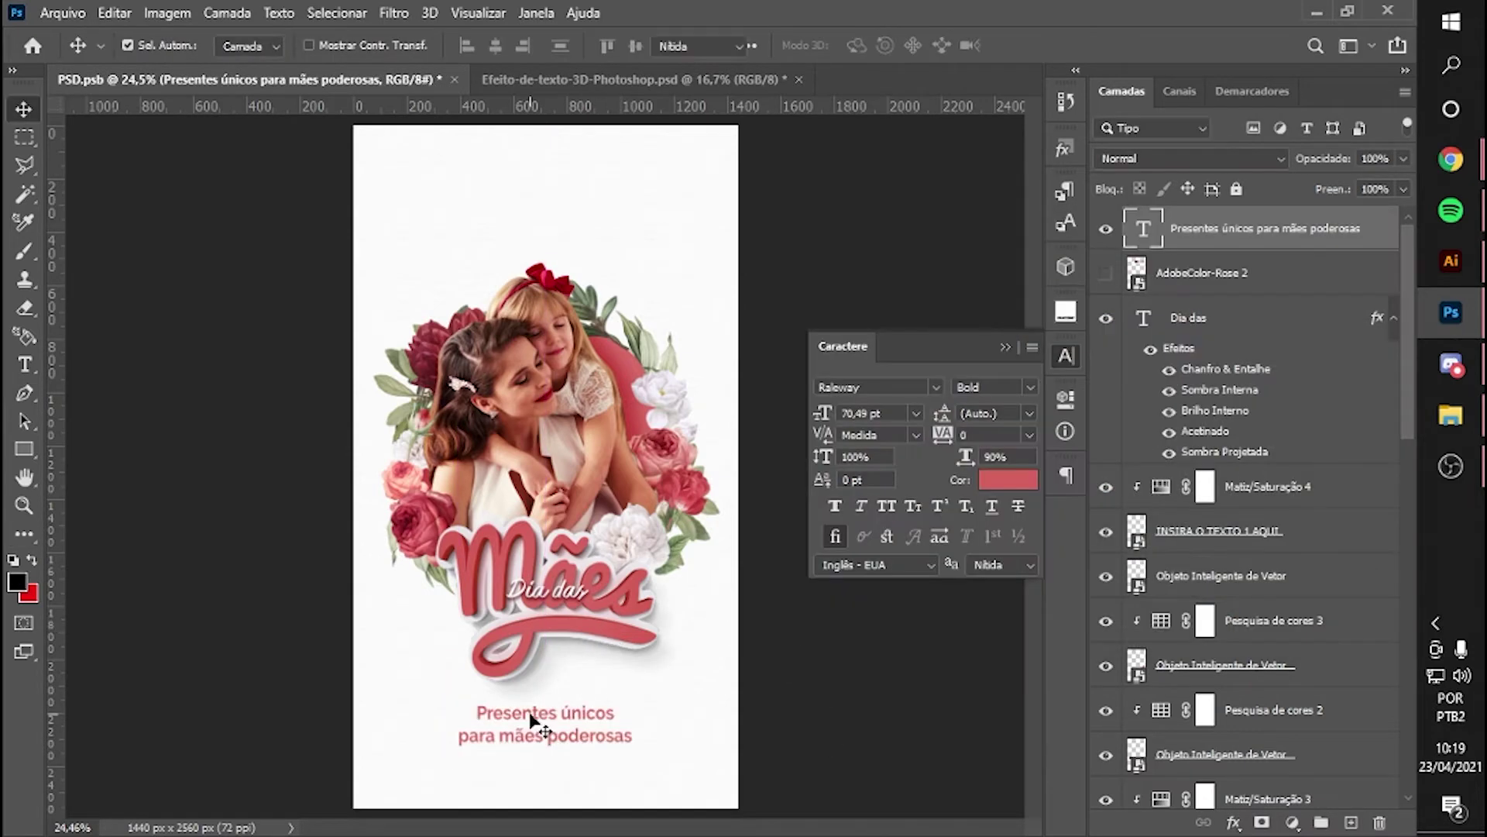
- Make the words 'únicos' and 'poderosas.' Black Italic
{"action": "double_click", "coordinate": [1143, 227]}
{"action": "double_click", "coordinate": [588, 713]}
{"action": "left_click", "coordinate": [995, 386]}
{"action": "left_click", "coordinate": [994, 703]}
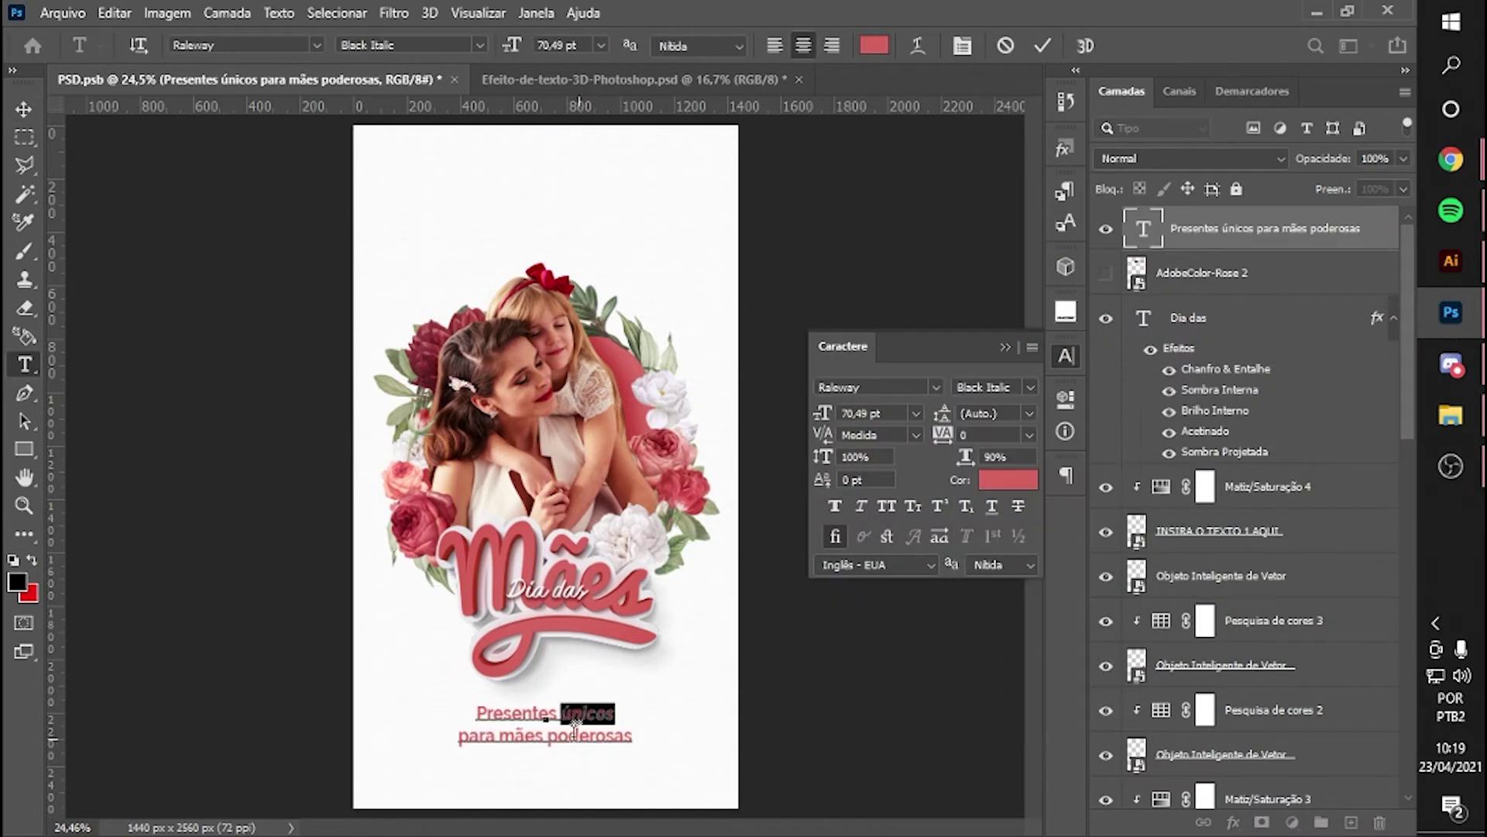
{"action": "left_click", "coordinate": [1031, 391]}
{"action": "left_click", "coordinate": [995, 704]}
{"action": "left_click", "coordinate": [1295, 242]}
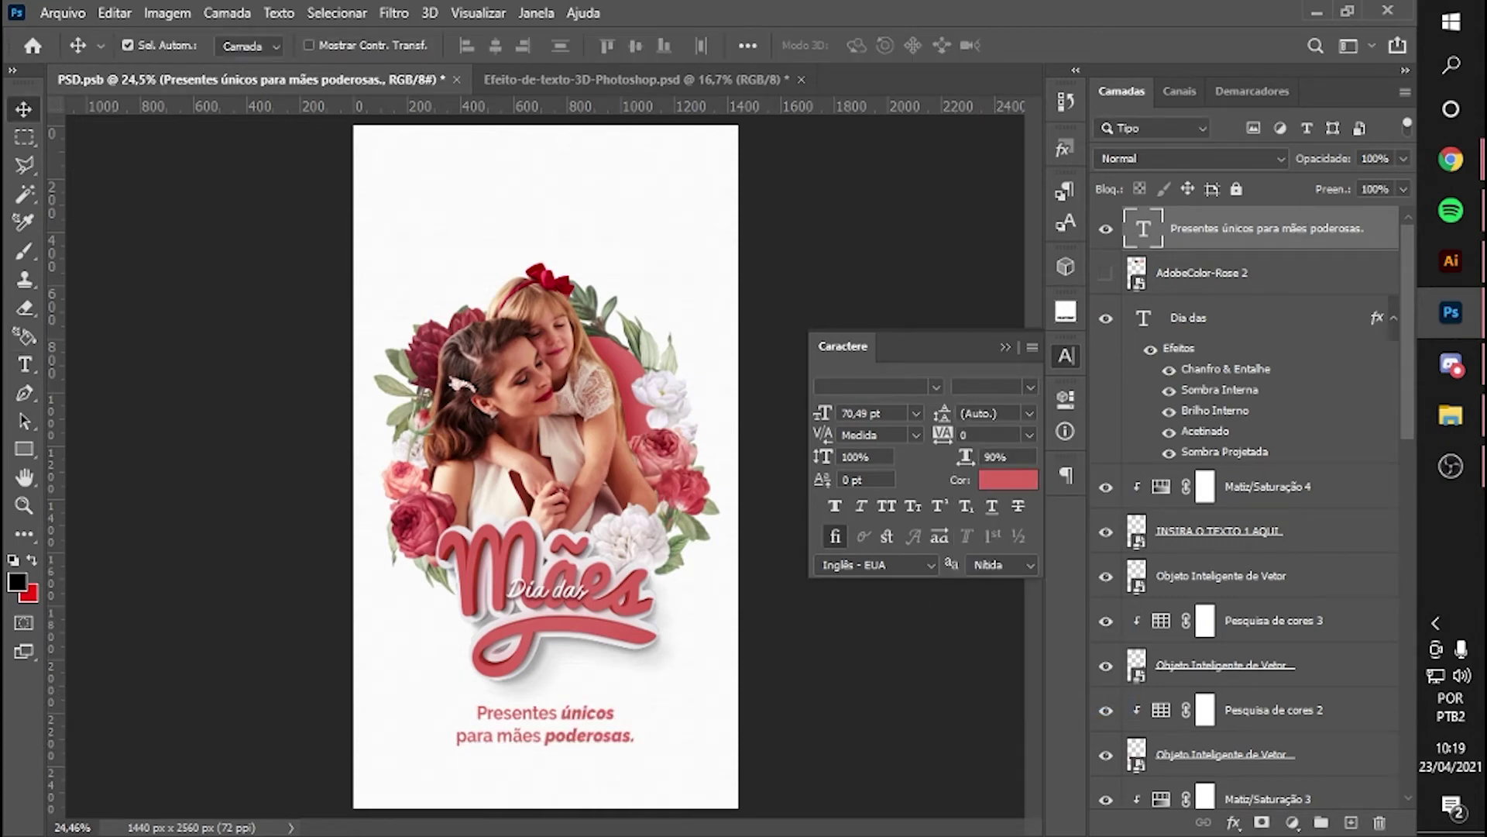
- Add a gradient fill layer above Camada 1 ending in a palette-sampled pink
{"action": "scroll", "coordinate": [1224, 666], "scroll_direction": "down", "scroll_amount": 5}
{"action": "left_click", "coordinate": [1232, 608]}
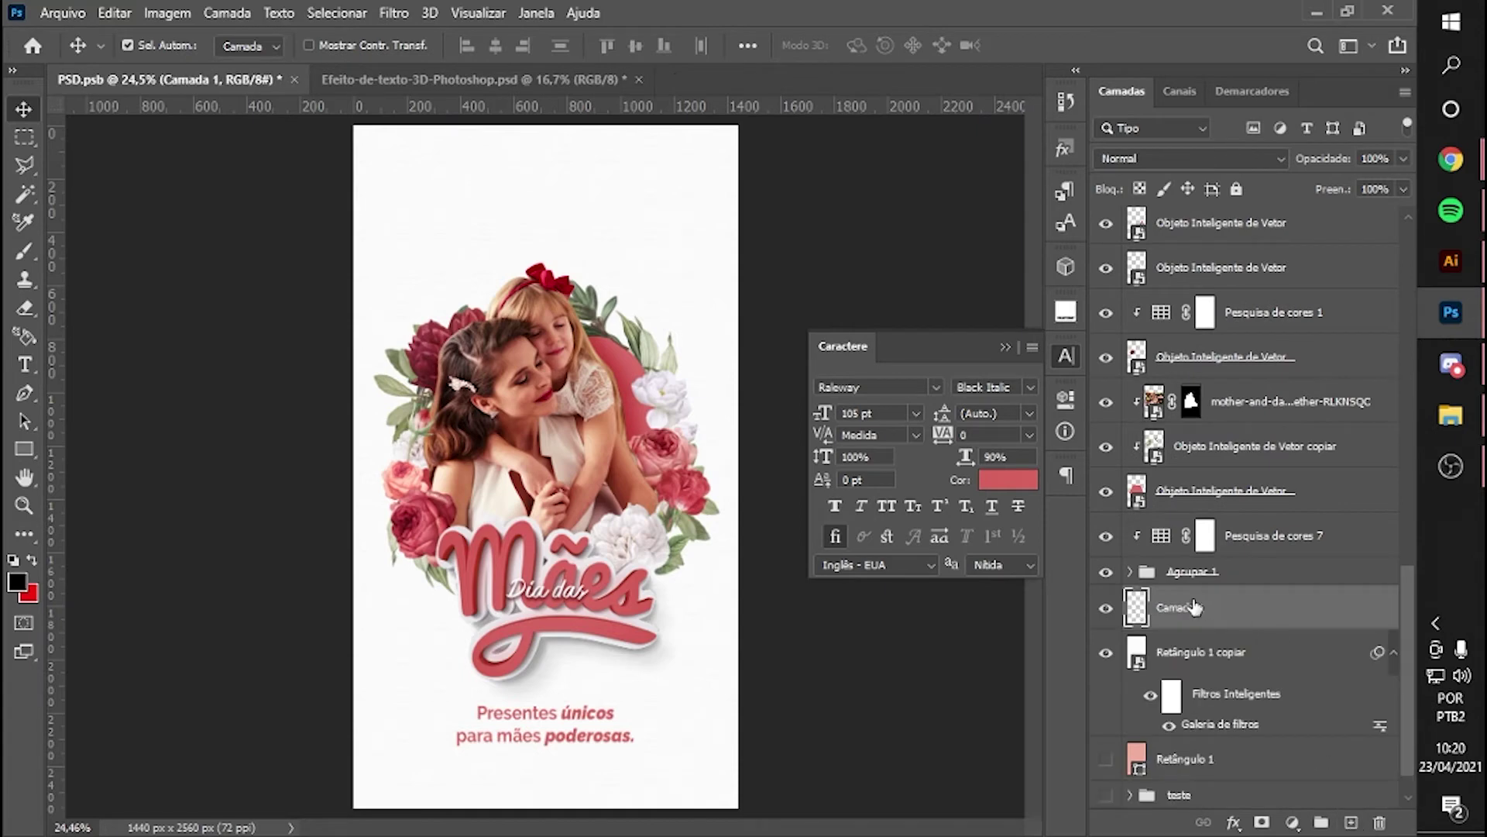
{"action": "scroll", "coordinate": [1257, 351], "scroll_direction": "up", "scroll_amount": 3}
{"action": "scroll", "coordinate": [1257, 350], "scroll_direction": "down", "scroll_amount": 5}
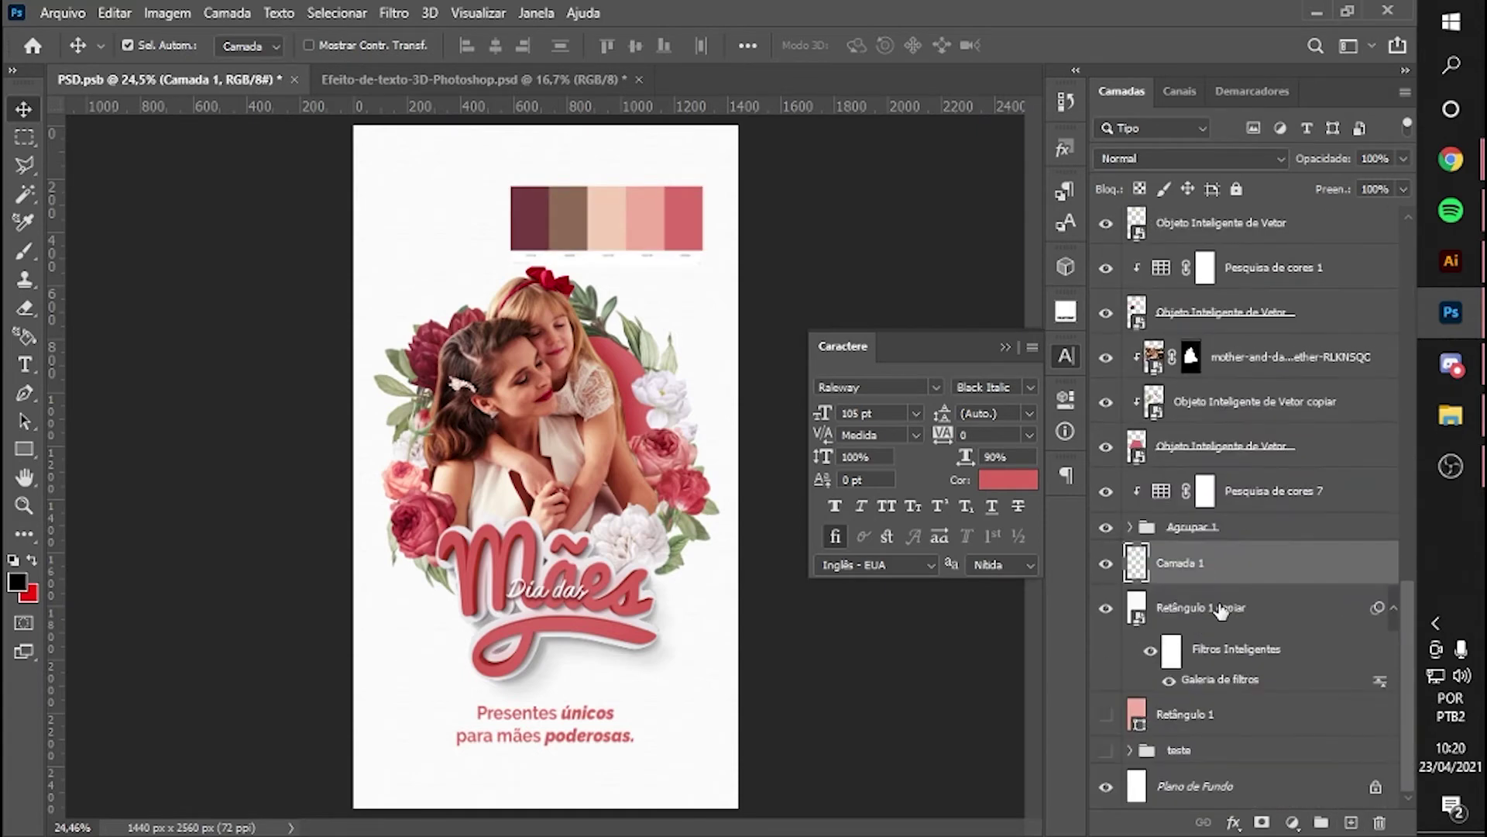
{"action": "left_click", "coordinate": [1292, 822]}
{"action": "left_click", "coordinate": [1302, 465]}
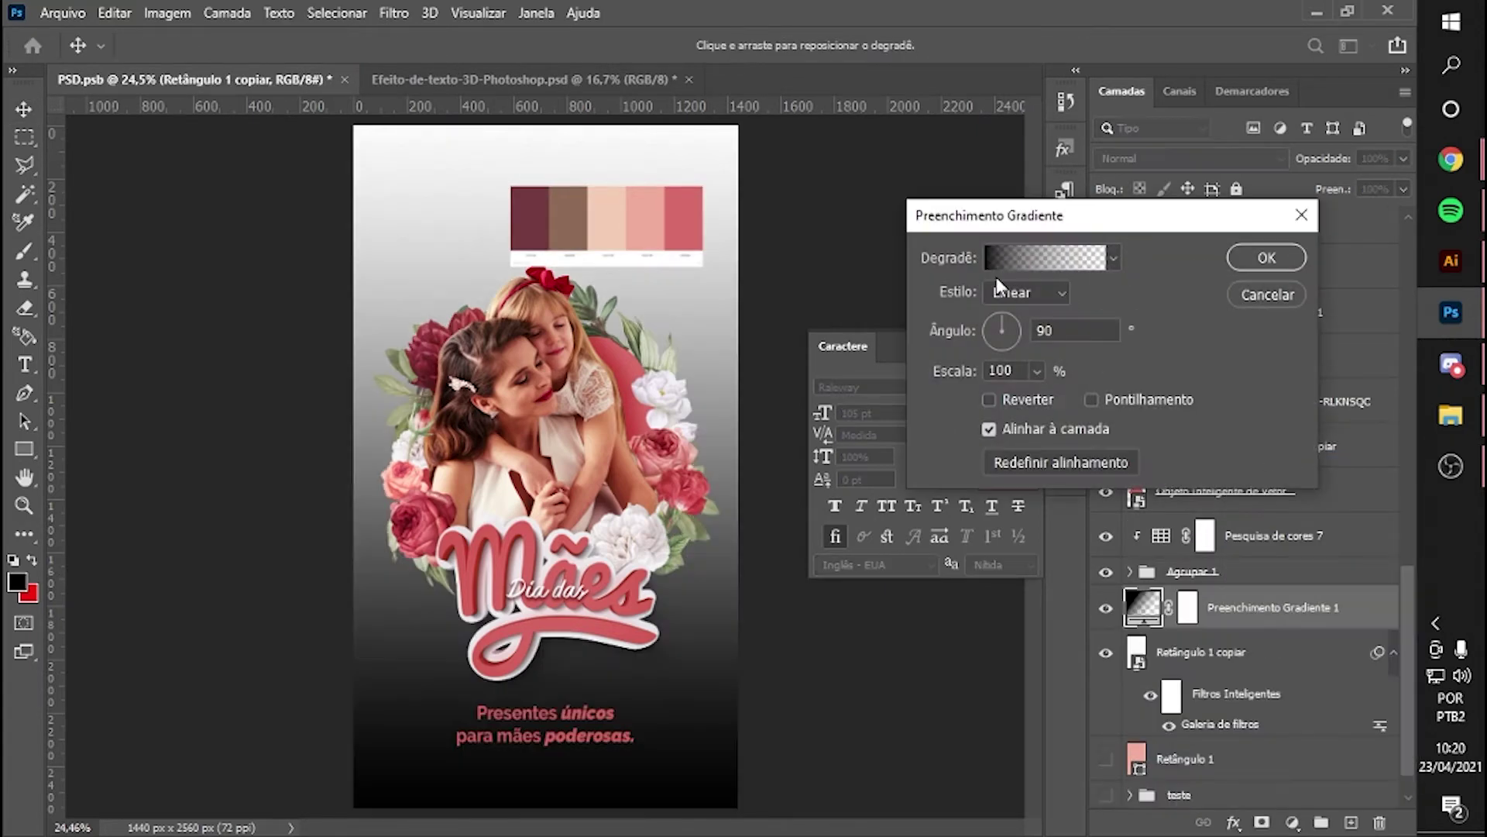
{"action": "left_click", "coordinate": [1030, 264]}
{"action": "left_click", "coordinate": [999, 614]}
{"action": "left_click", "coordinate": [687, 209]}
{"action": "left_click", "coordinate": [1316, 270]}
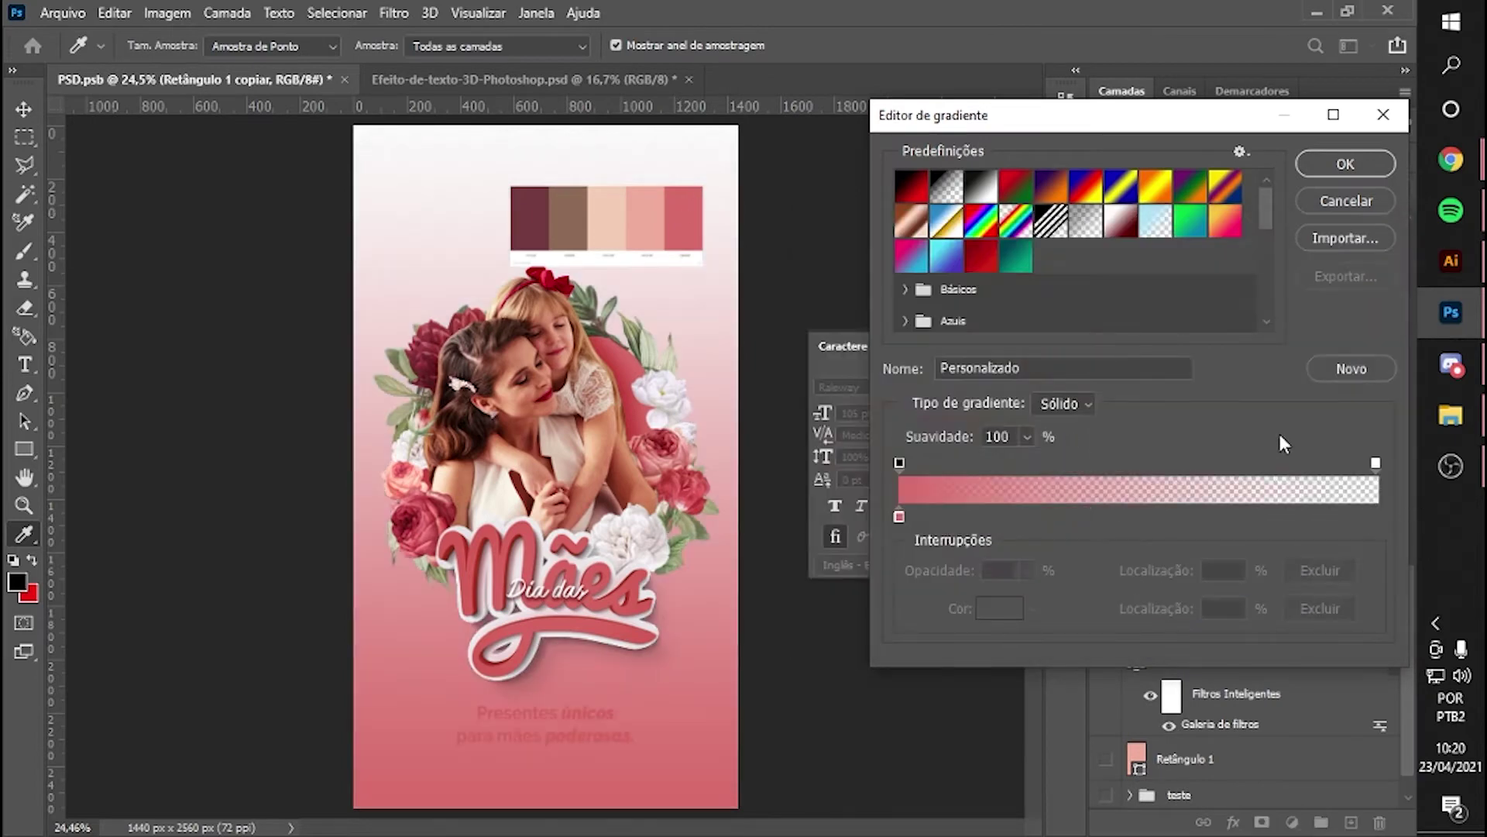
{"action": "left_click", "coordinate": [1346, 164]}
{"action": "left_click", "coordinate": [1266, 255]}
- Darken the gradient's end colour to a dusty pink and try different blend modes
{"action": "left_click", "coordinate": [1209, 162]}
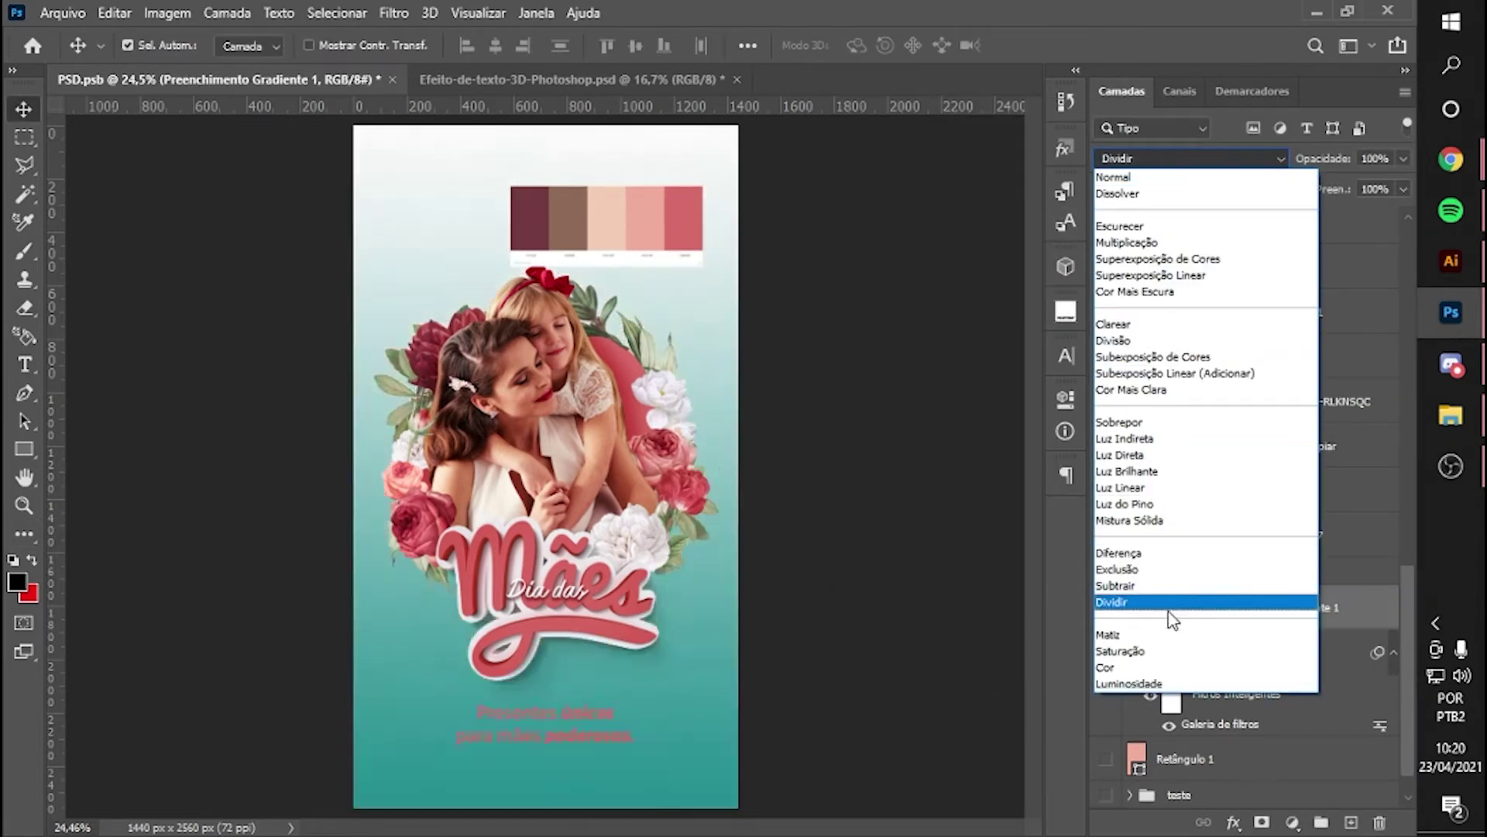
{"action": "left_click", "coordinate": [1155, 506]}
{"action": "double_click", "coordinate": [1153, 612]}
{"action": "left_click", "coordinate": [999, 256]}
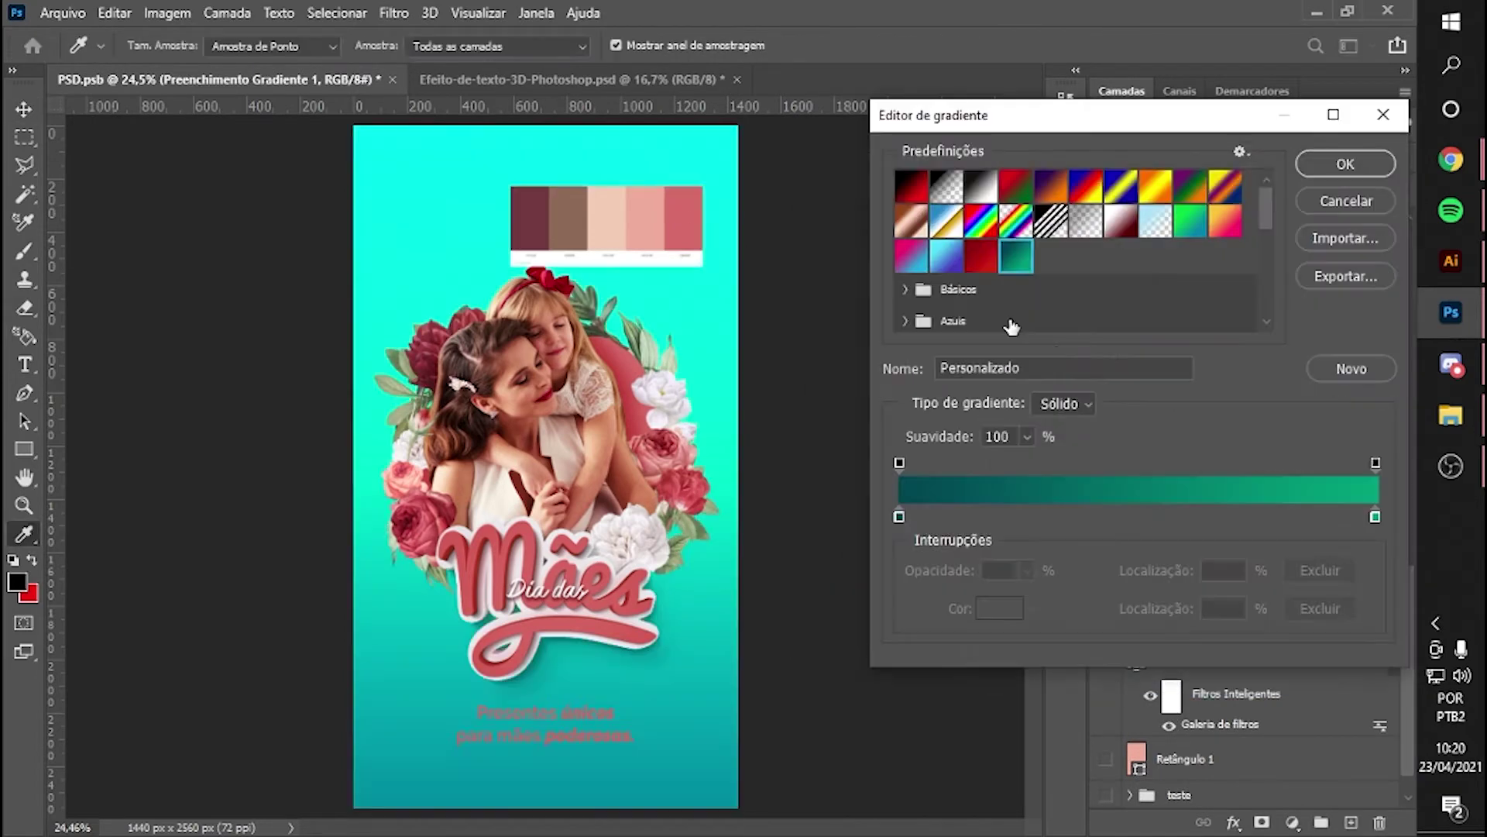
{"action": "key", "text": "Escape"}
{"action": "left_click", "coordinate": [999, 255]}
{"action": "double_click", "coordinate": [899, 516]}
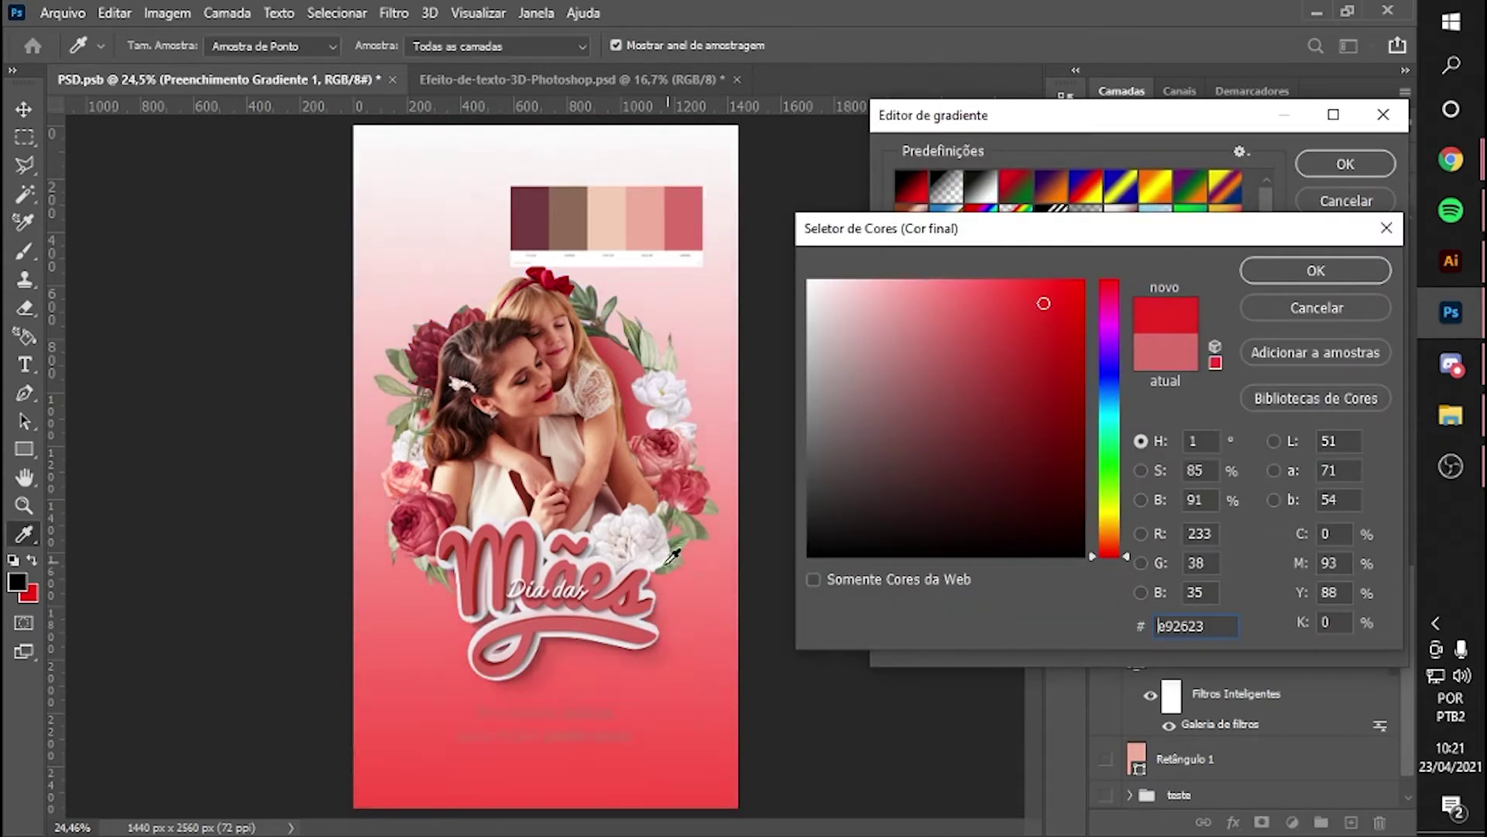
{"action": "left_click", "coordinate": [608, 618]}
{"action": "mouse_move", "coordinate": [969, 385]}
{"action": "left_mouse_down"}
{"action": "mouse_move", "coordinate": [1001, 451]}
{"action": "mouse_move", "coordinate": [943, 462]}
{"action": "mouse_move", "coordinate": [960, 445]}
{"action": "left_mouse_up"}
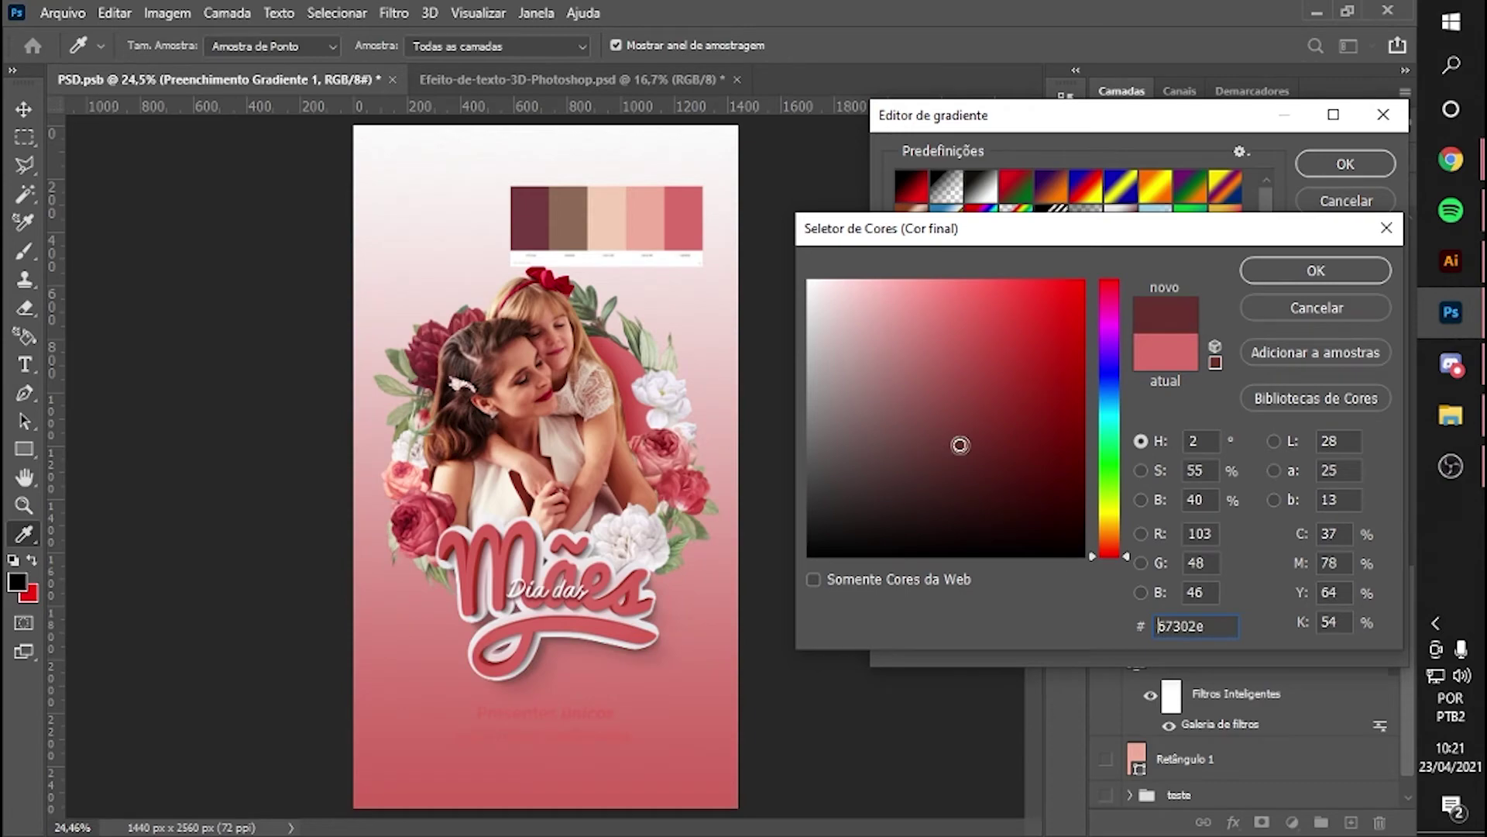
{"action": "key", "text": "Return"}
{"action": "key", "text": "Return"}
{"action": "key", "text": "Return"}
{"action": "left_click", "coordinate": [1189, 158]}
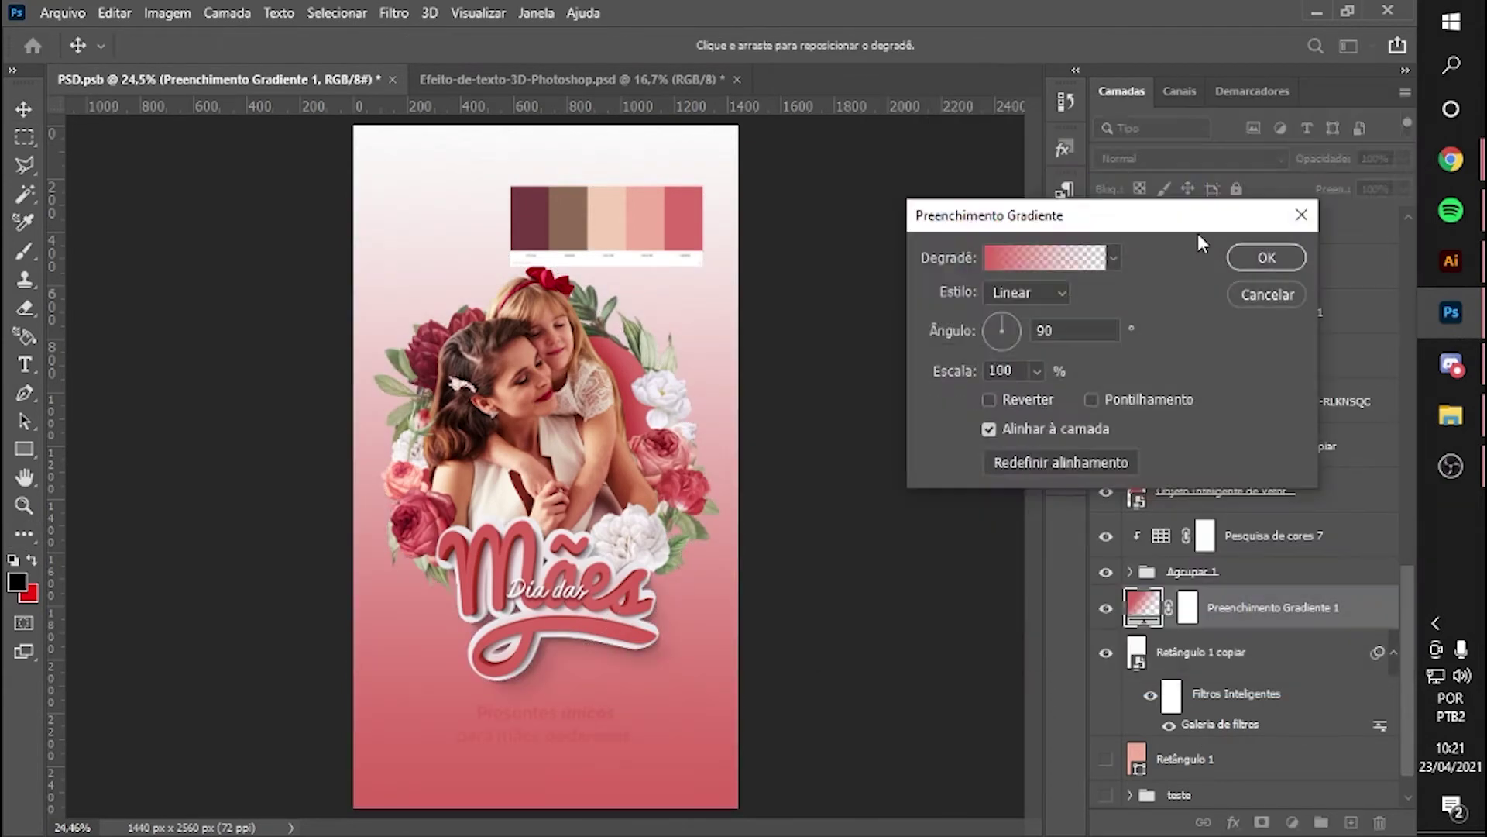
{"action": "key", "text": "Return"}
- Fill Retângulo 2 with the grey pattern and try a blend mode on it
{"action": "left_click", "coordinate": [775, 476]}
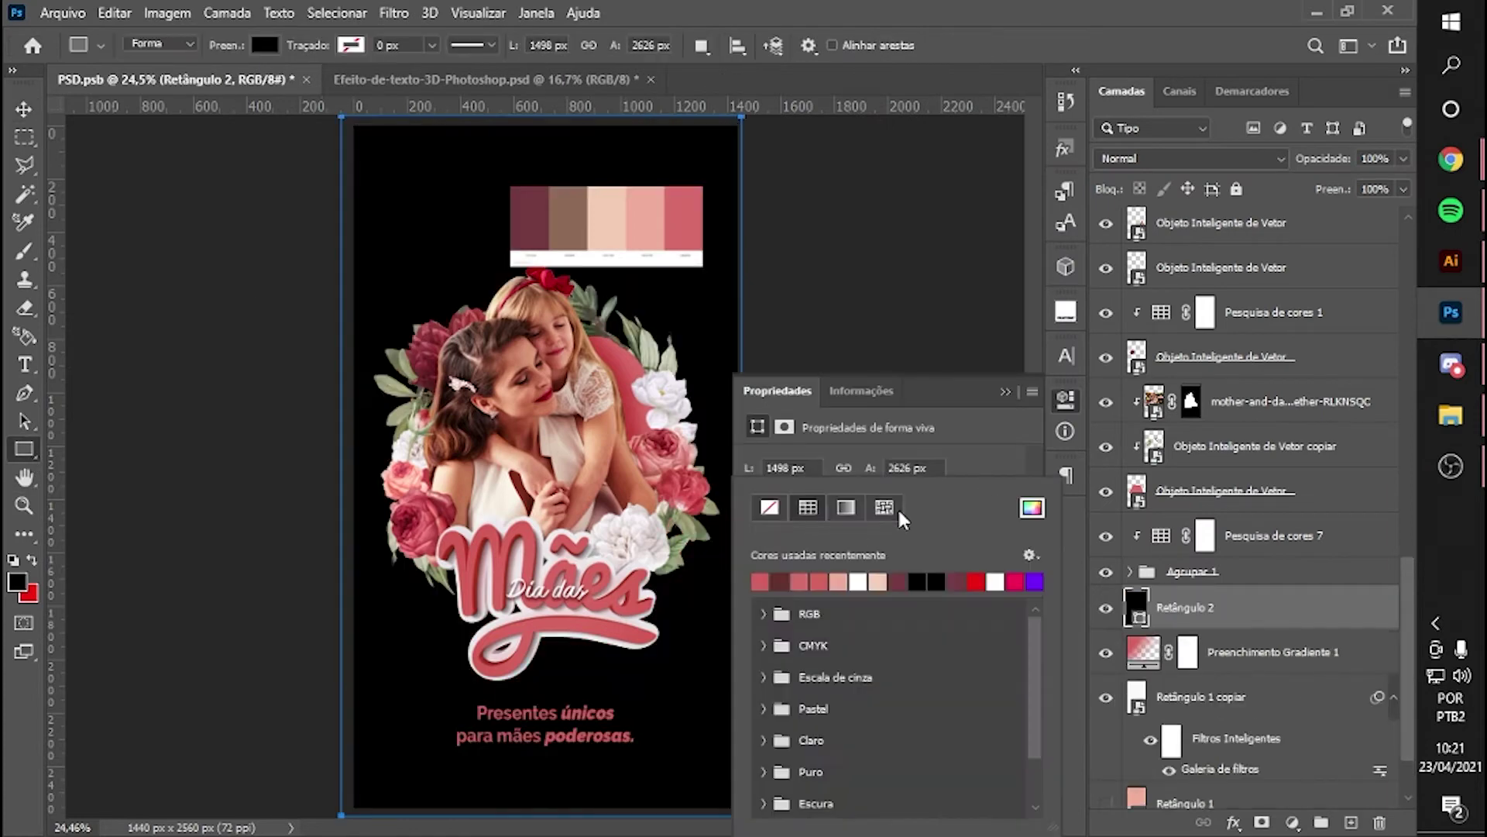
{"action": "left_click", "coordinate": [897, 506]}
{"action": "left_click", "coordinate": [805, 679]}
{"action": "left_click", "coordinate": [1189, 158]}
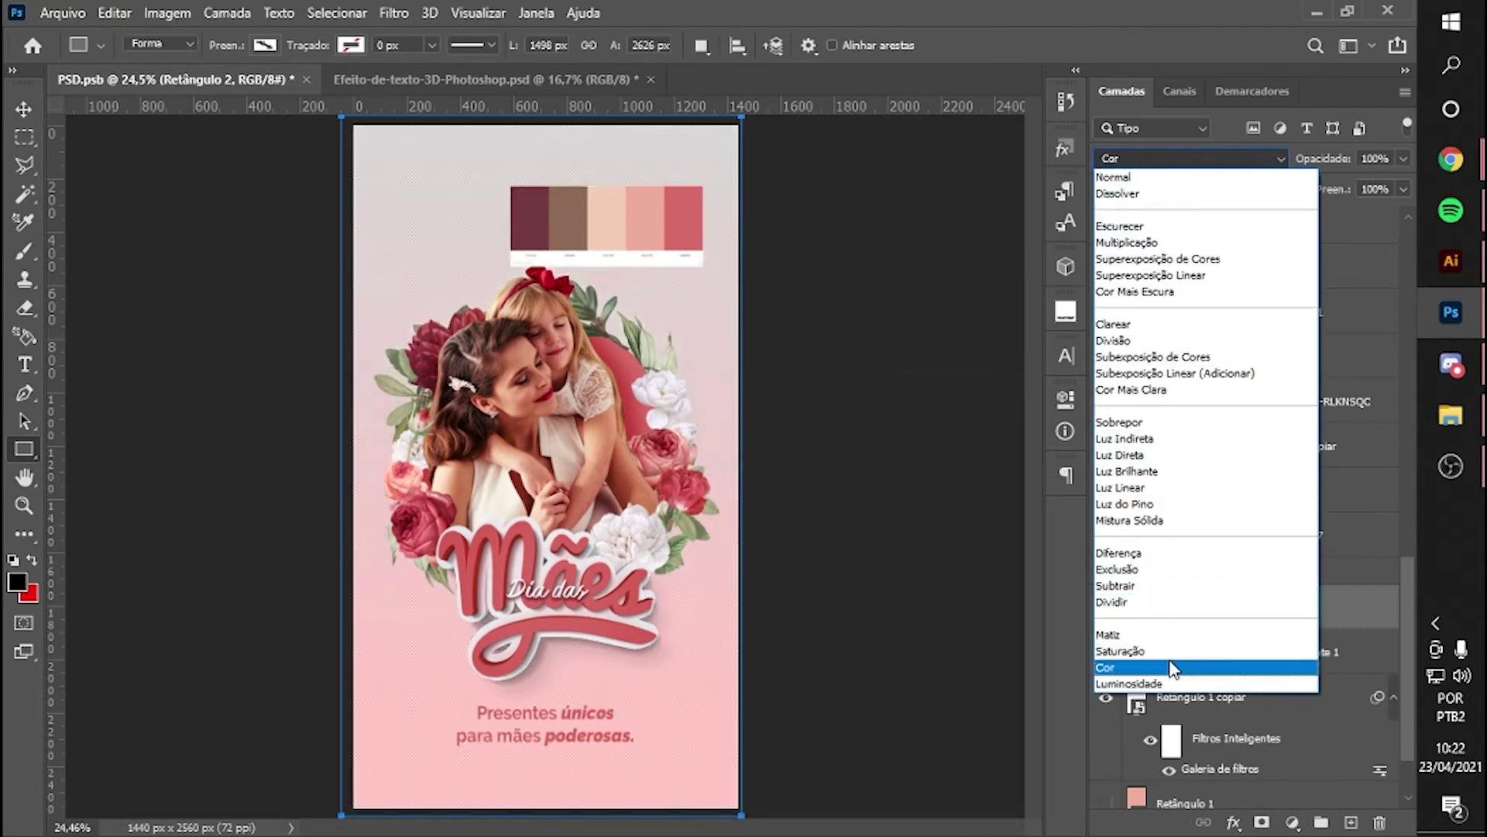
{"action": "left_click", "coordinate": [1111, 602]}
- Set Retângulo 2 to Superexposição de Cores at 15% opacity and nudge the palette right
{"action": "key", "text": "v"}
{"action": "scroll", "coordinate": [583, 745], "scroll_direction": "up", "scroll_amount": 2}
{"action": "scroll", "coordinate": [583, 745], "scroll_direction": "up", "scroll_amount": 2}
{"action": "left_click", "coordinate": [1190, 158]}
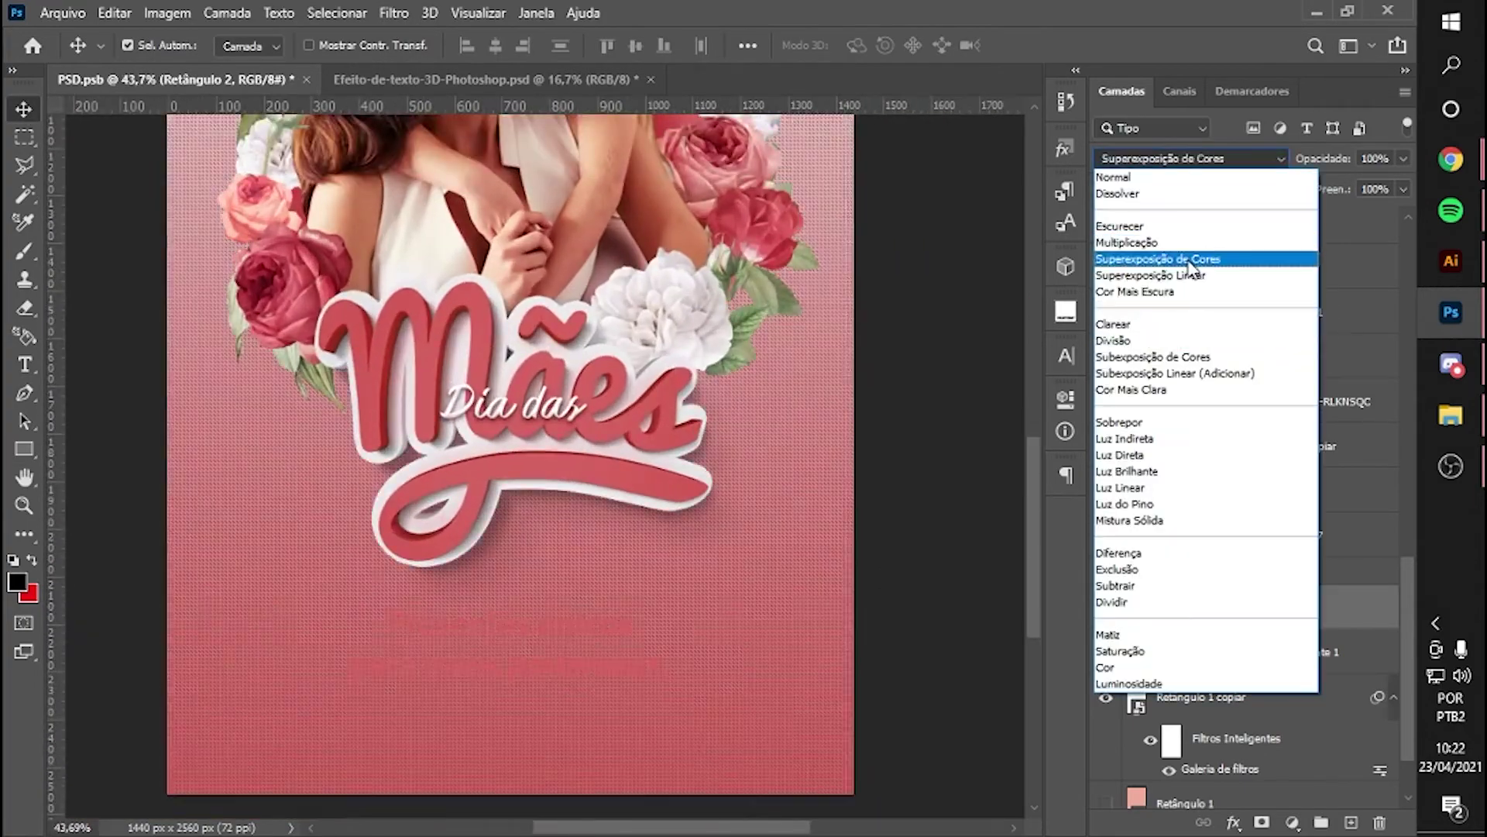
{"action": "left_click", "coordinate": [1208, 248]}
{"action": "left_click", "coordinate": [1403, 158]}
{"action": "left_click_drag", "start_coordinate": [1370, 187], "coordinate": [1316, 184]}
{"action": "scroll", "coordinate": [498, 664], "scroll_direction": "down", "scroll_amount": 3}
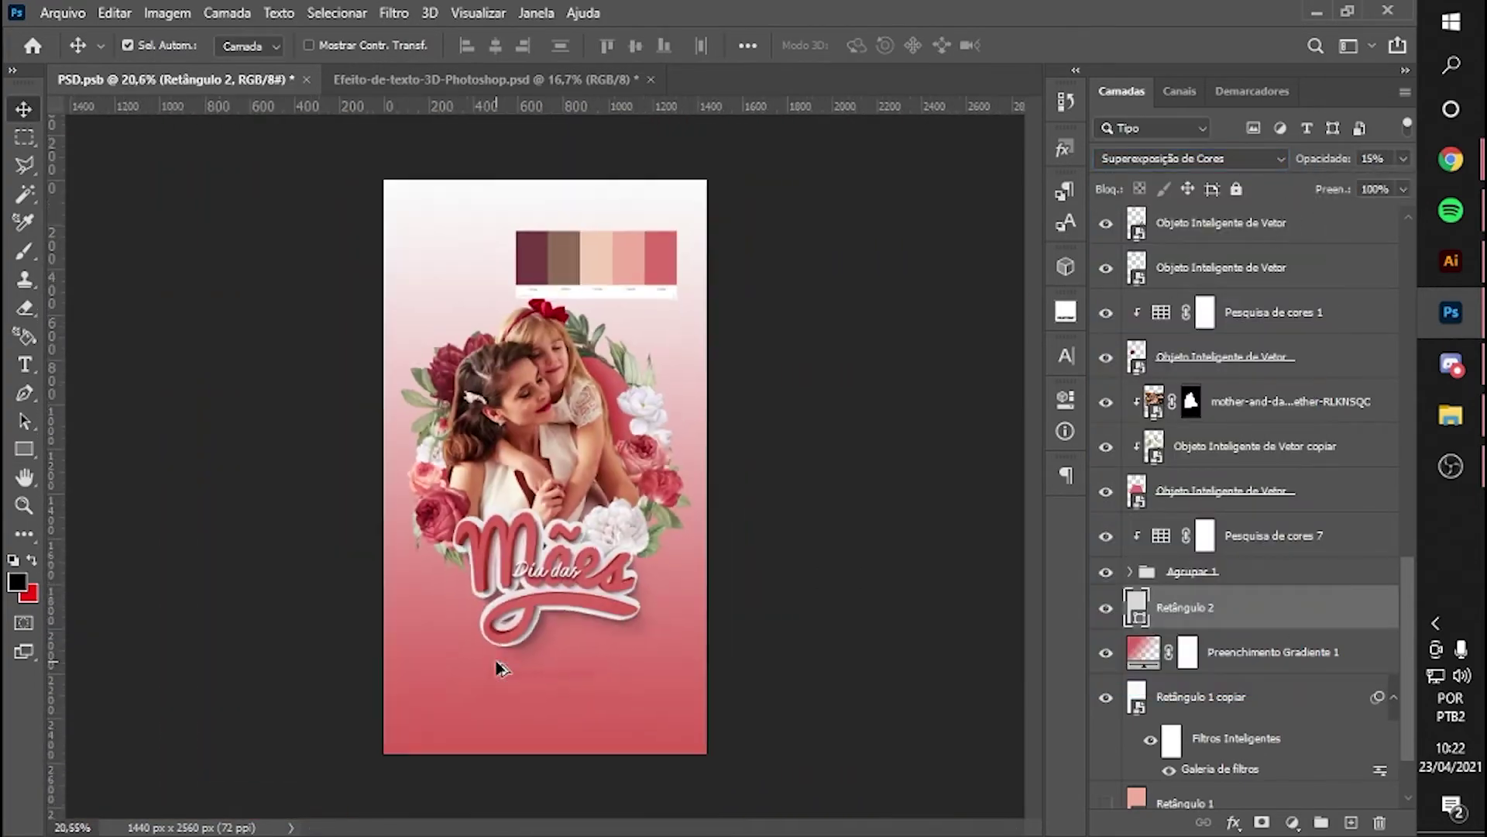
{"action": "scroll", "coordinate": [498, 664], "scroll_direction": "down", "scroll_amount": 1}
{"action": "left_click_drag", "start_coordinate": [640, 240], "coordinate": [747, 270]}
- Colour the caption light pink and set it in Roboto Slab Regular
{"action": "left_click", "coordinate": [1066, 356]}
{"action": "left_click", "coordinate": [1008, 479]}
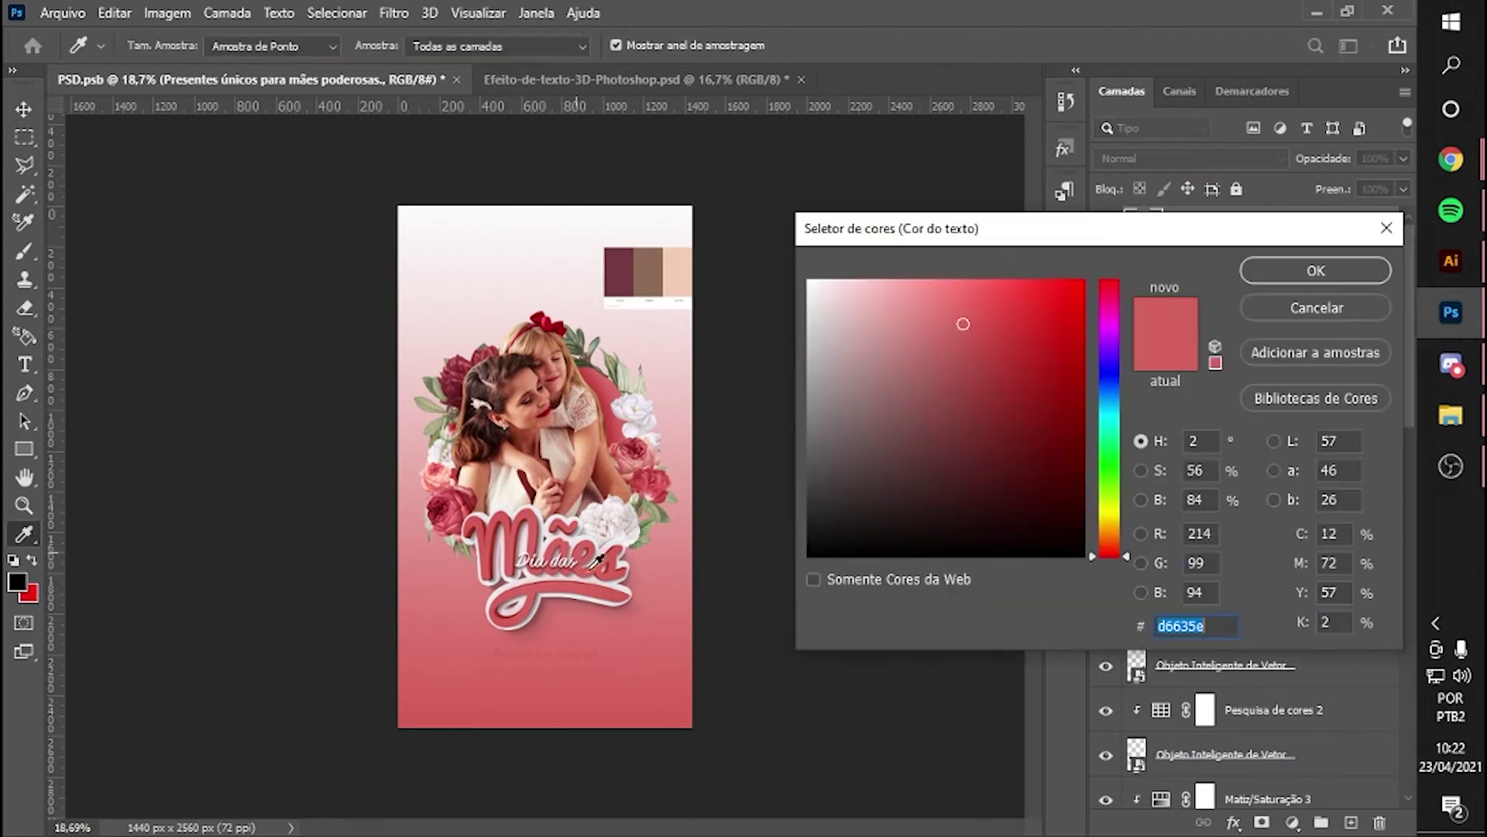
{"action": "key", "text": "ctrl+v"}
{"action": "key", "text": "Return"}
{"action": "left_click", "coordinate": [996, 383]}
{"action": "scroll", "coordinate": [1049, 696], "scroll_direction": "down", "scroll_amount": 1}
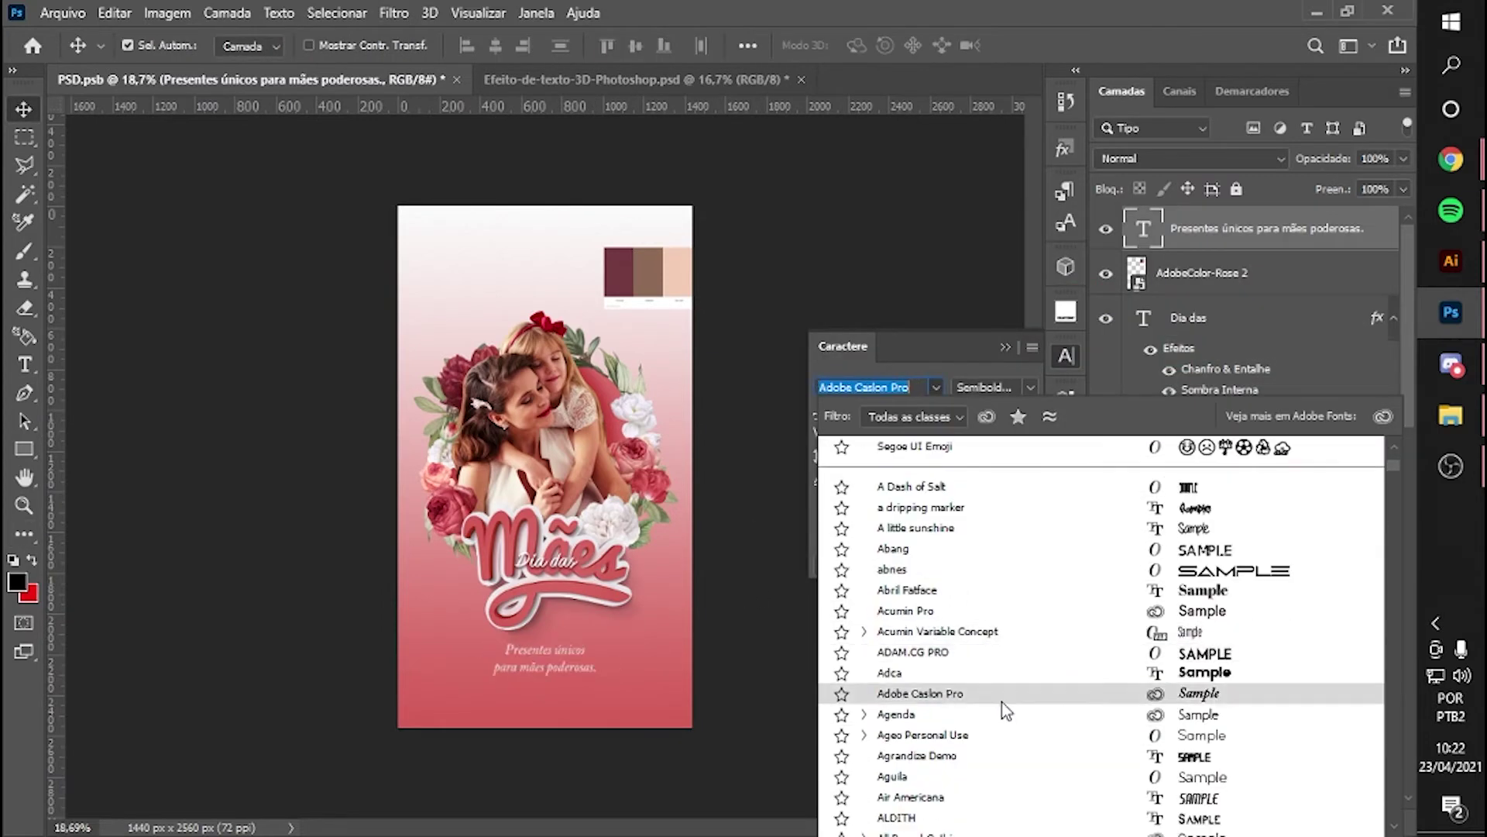
{"action": "scroll", "coordinate": [1002, 681], "scroll_direction": "down", "scroll_amount": 2}
{"action": "scroll", "coordinate": [1030, 743], "scroll_direction": "down", "scroll_amount": 3}
{"action": "scroll", "coordinate": [1007, 775], "scroll_direction": "down", "scroll_amount": 3}
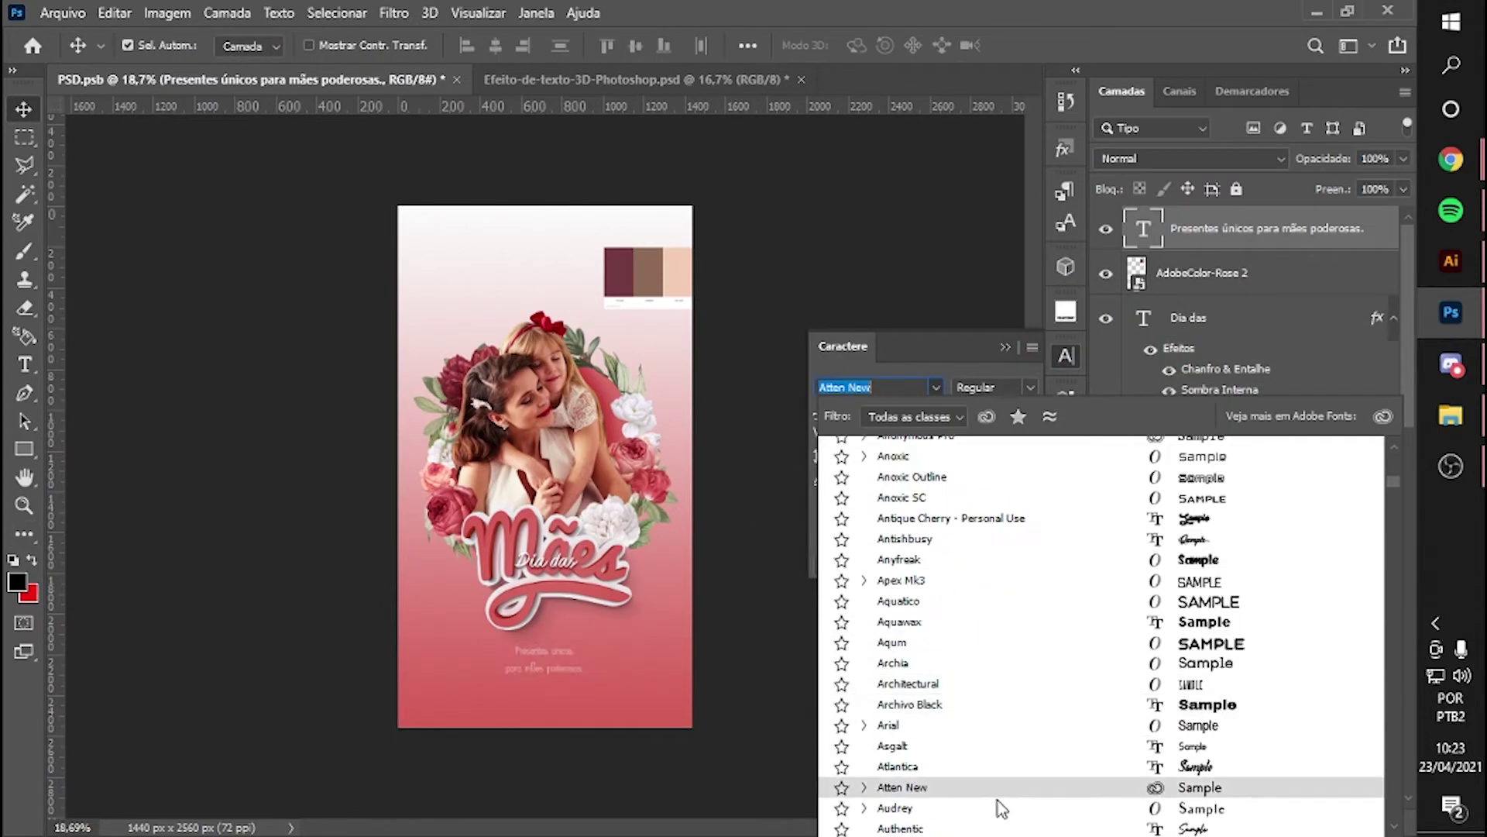
{"action": "scroll", "coordinate": [999, 775], "scroll_direction": "down", "scroll_amount": 1}
{"action": "type", "text": "roboto"}
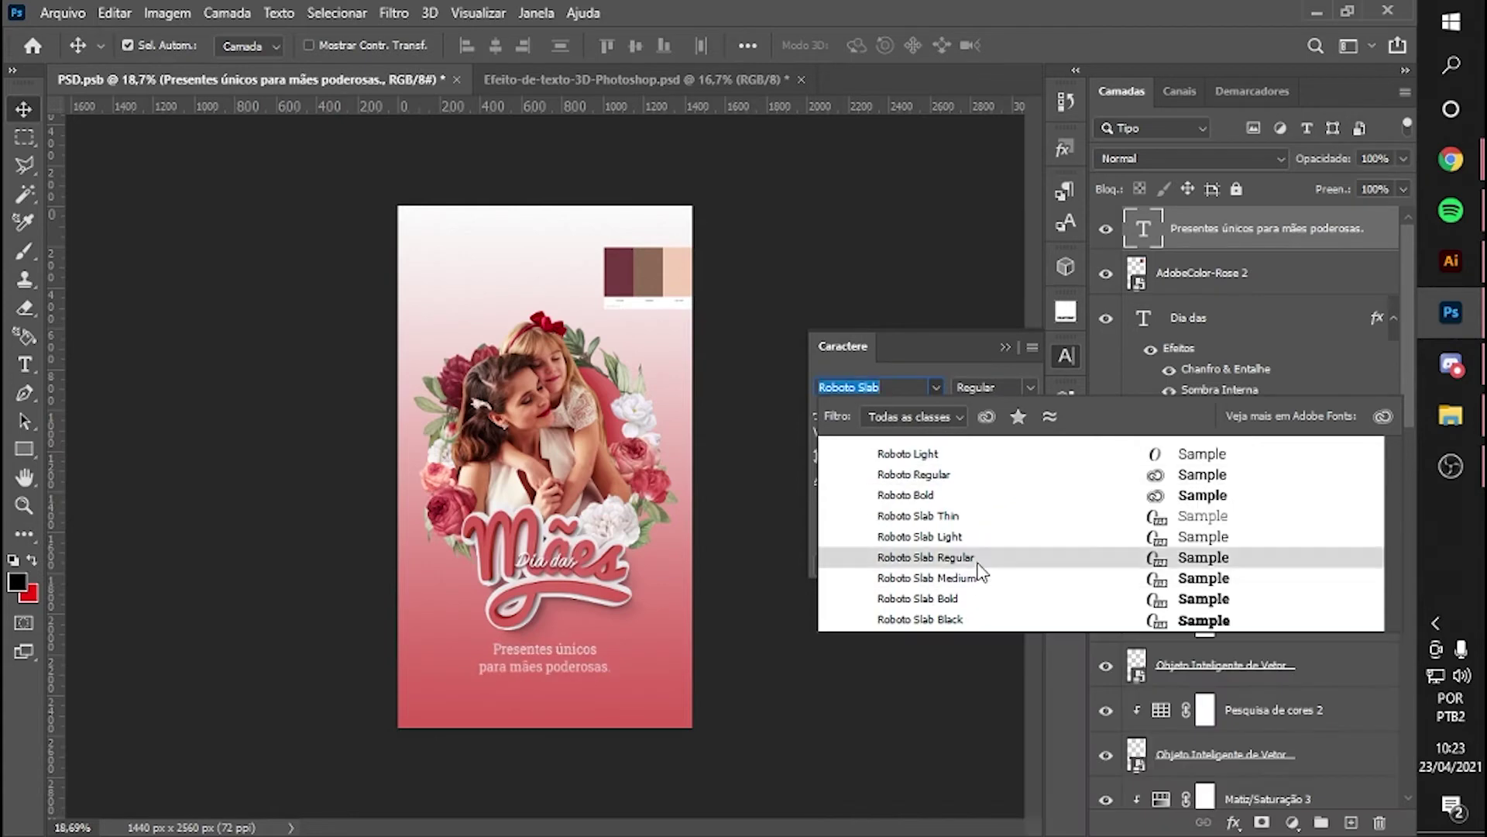
{"action": "left_click", "coordinate": [980, 562]}
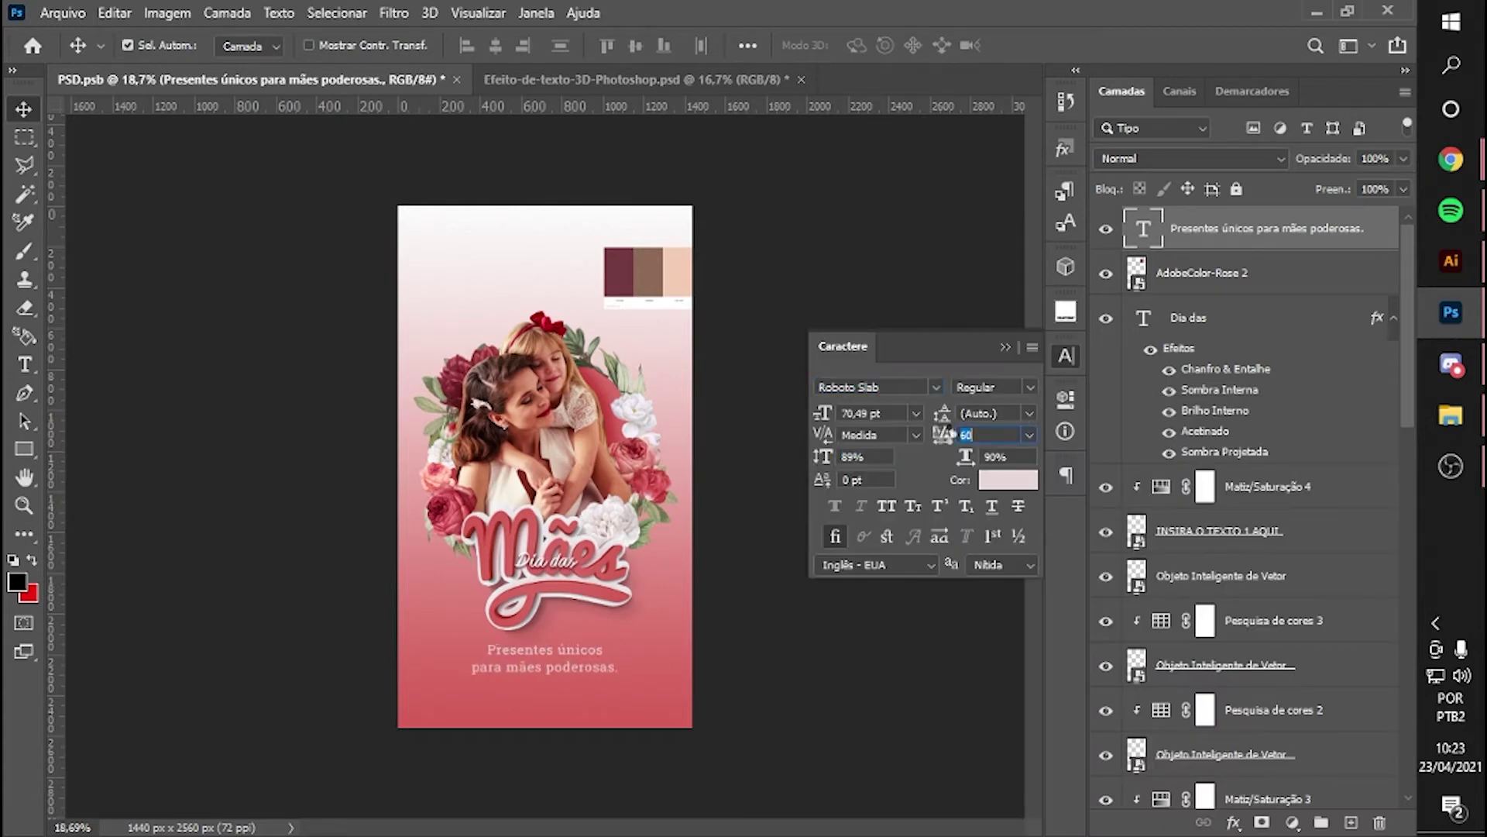
- Give 'únicos' and 'poderosas' Black weight and commit the caption in place
{"action": "double_click", "coordinate": [551, 649]}
{"action": "left_click", "coordinate": [1038, 499]}
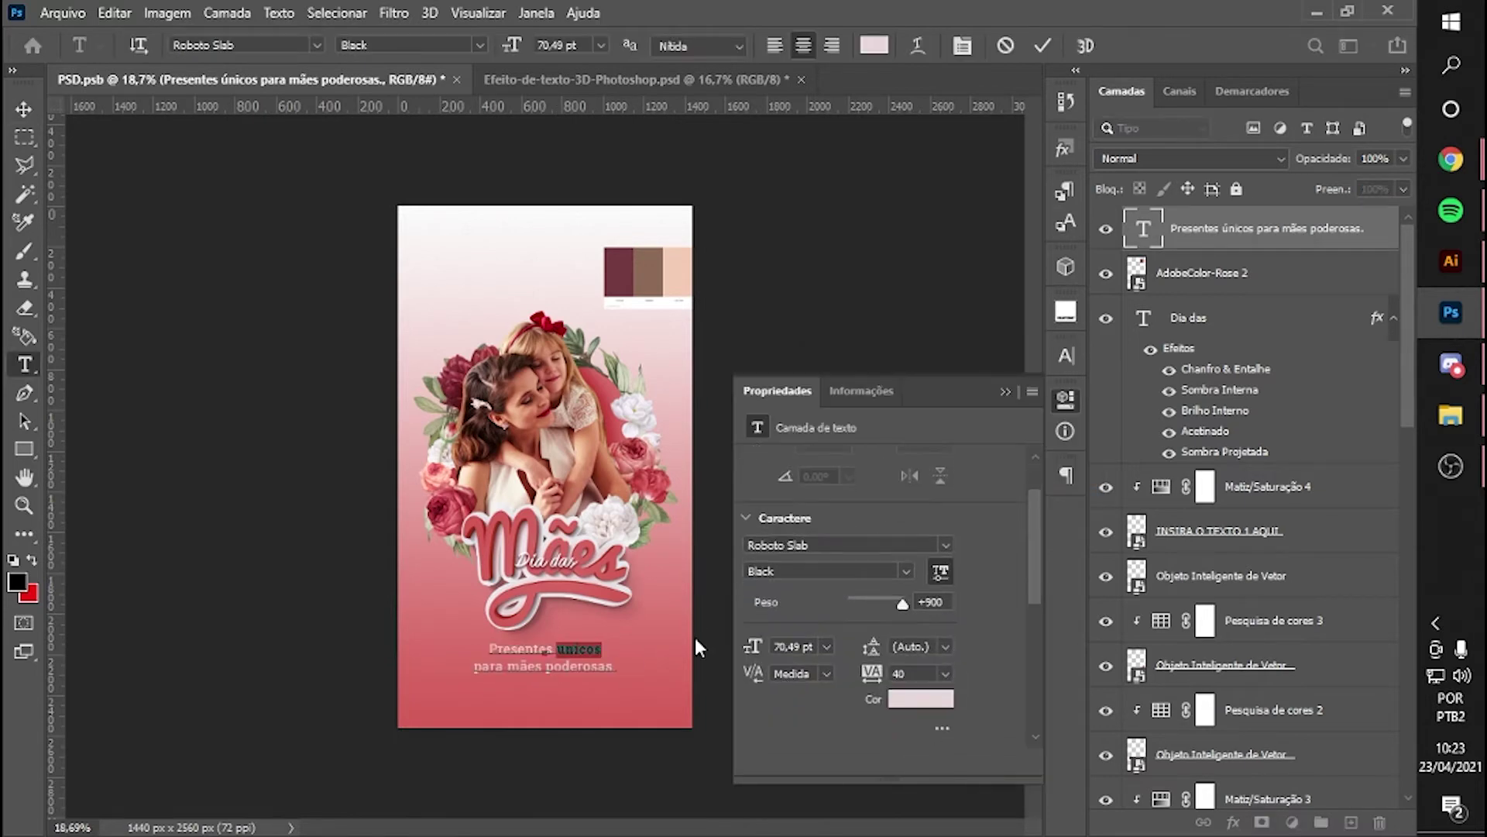
{"action": "key", "text": "ctrl+Return"}
{"action": "key", "text": "v"}
{"action": "scroll", "coordinate": [522, 728], "scroll_direction": "up", "scroll_amount": 3}
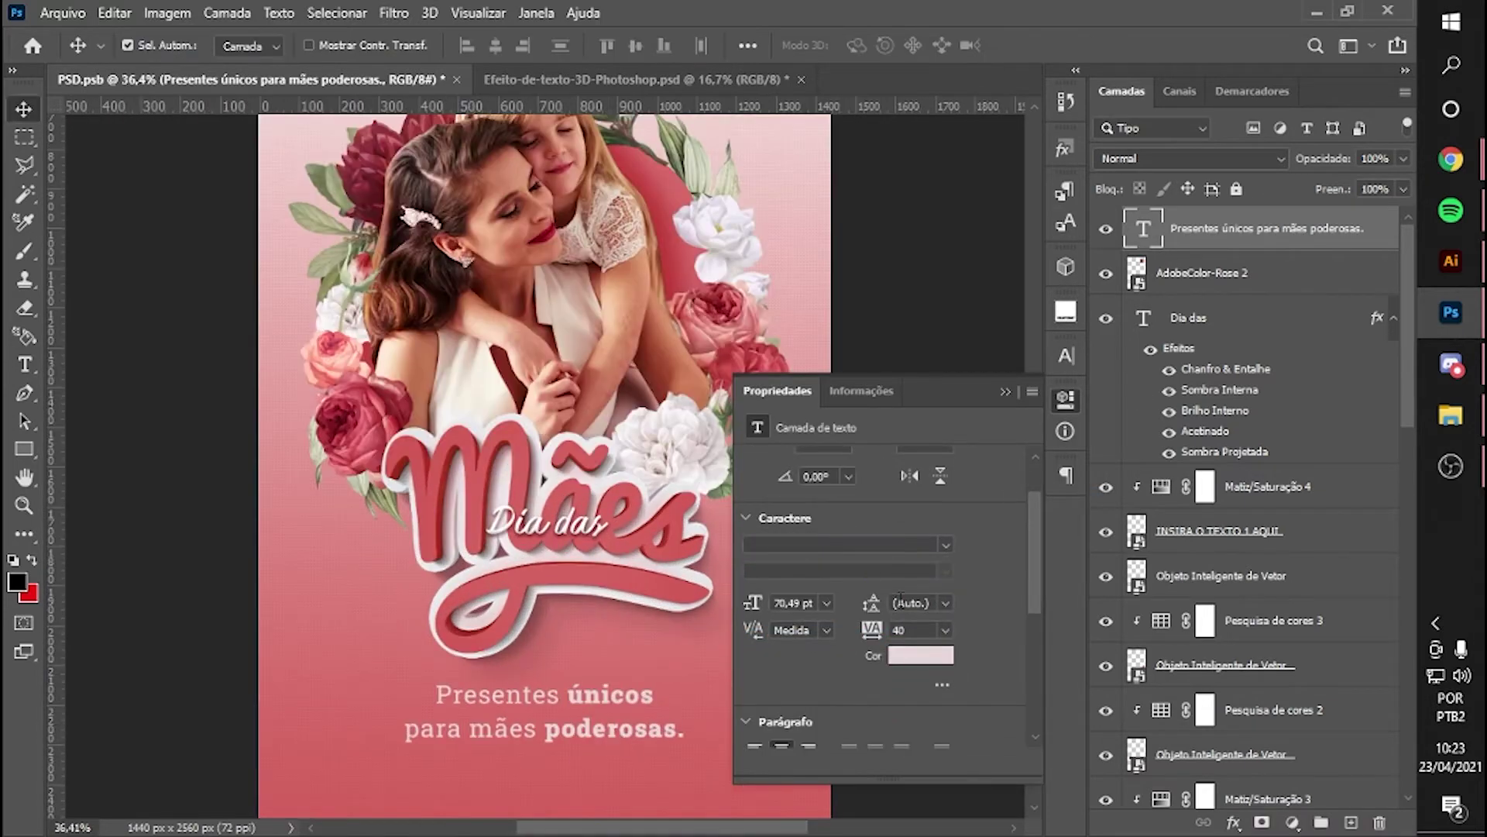
{"action": "left_click", "coordinate": [1065, 399]}
{"action": "scroll", "coordinate": [542, 716], "scroll_direction": "down", "scroll_amount": 3}
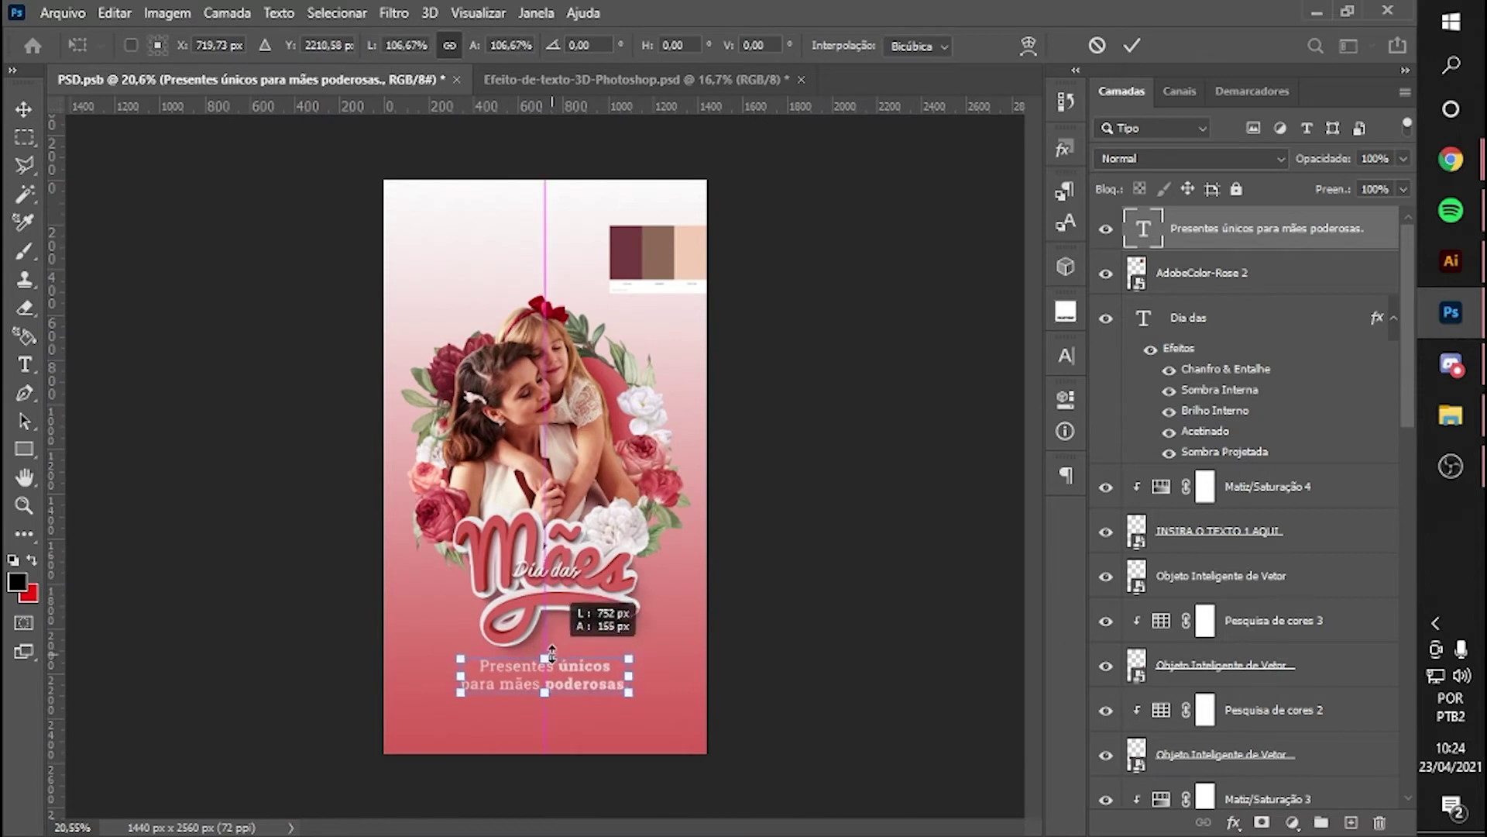
{"action": "key", "text": "Return"}
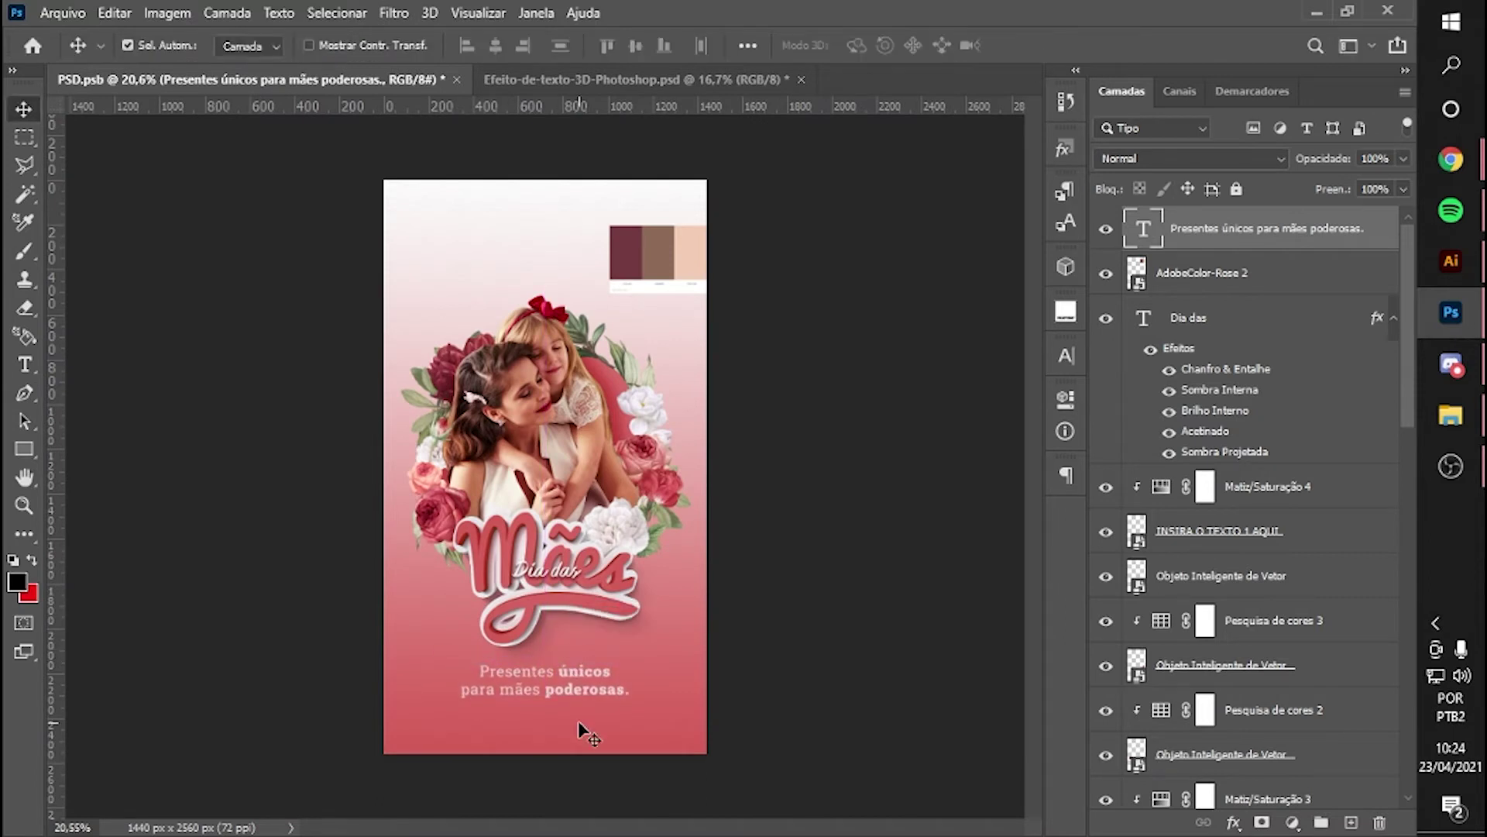
- Locate and select the mother-and-daughter photo in File Explorer's parent folder
{"action": "left_click", "coordinate": [1451, 415]}
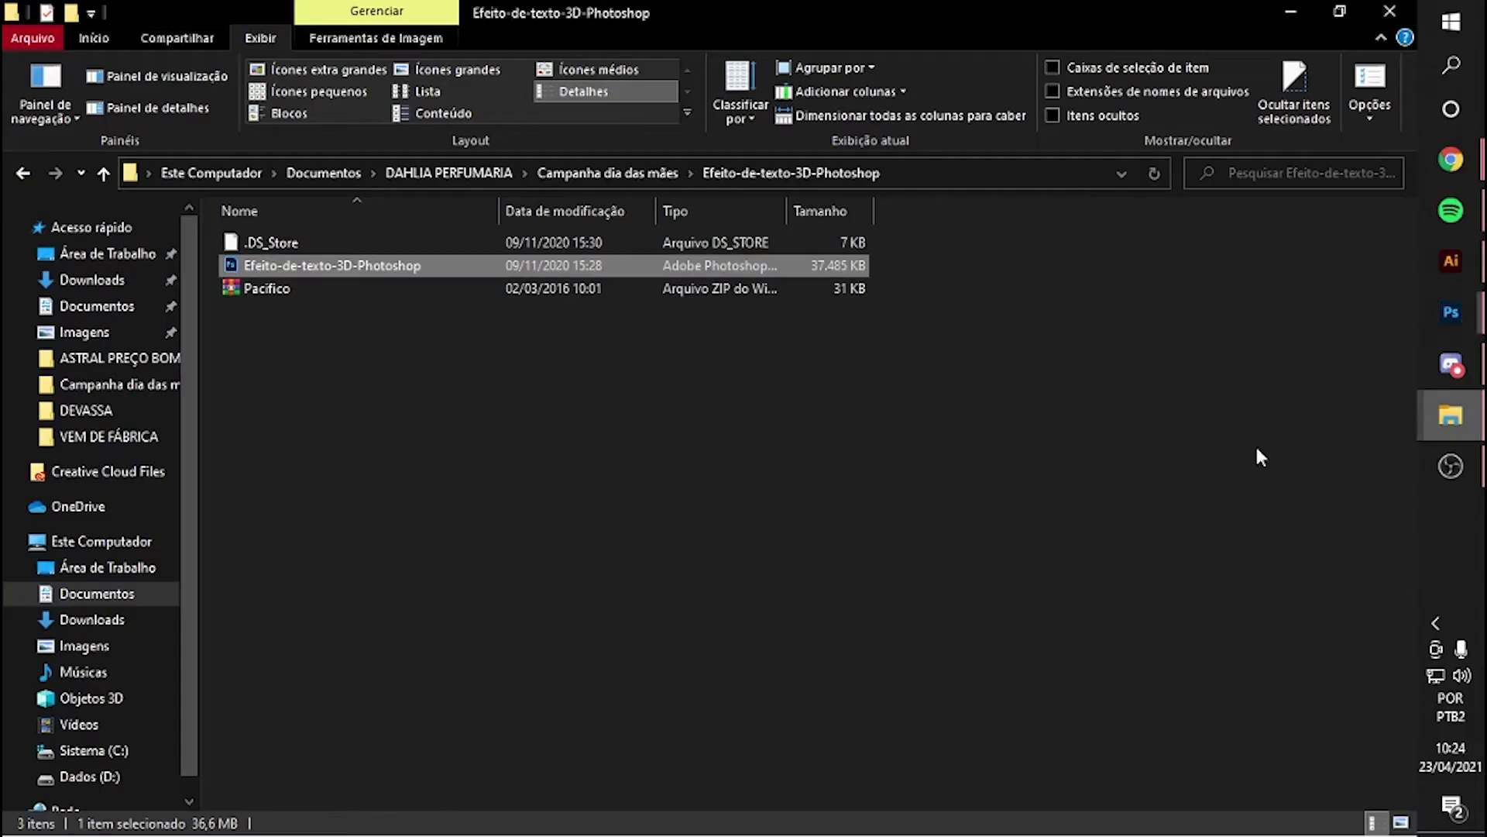
{"action": "key", "text": "alt+Up"}
{"action": "left_click", "coordinate": [1355, 467]}
- Place the mother-and-daughter photo and move its layer below the poster design
{"action": "left_click_drag", "start_coordinate": [1356, 467], "coordinate": [727, 520]}
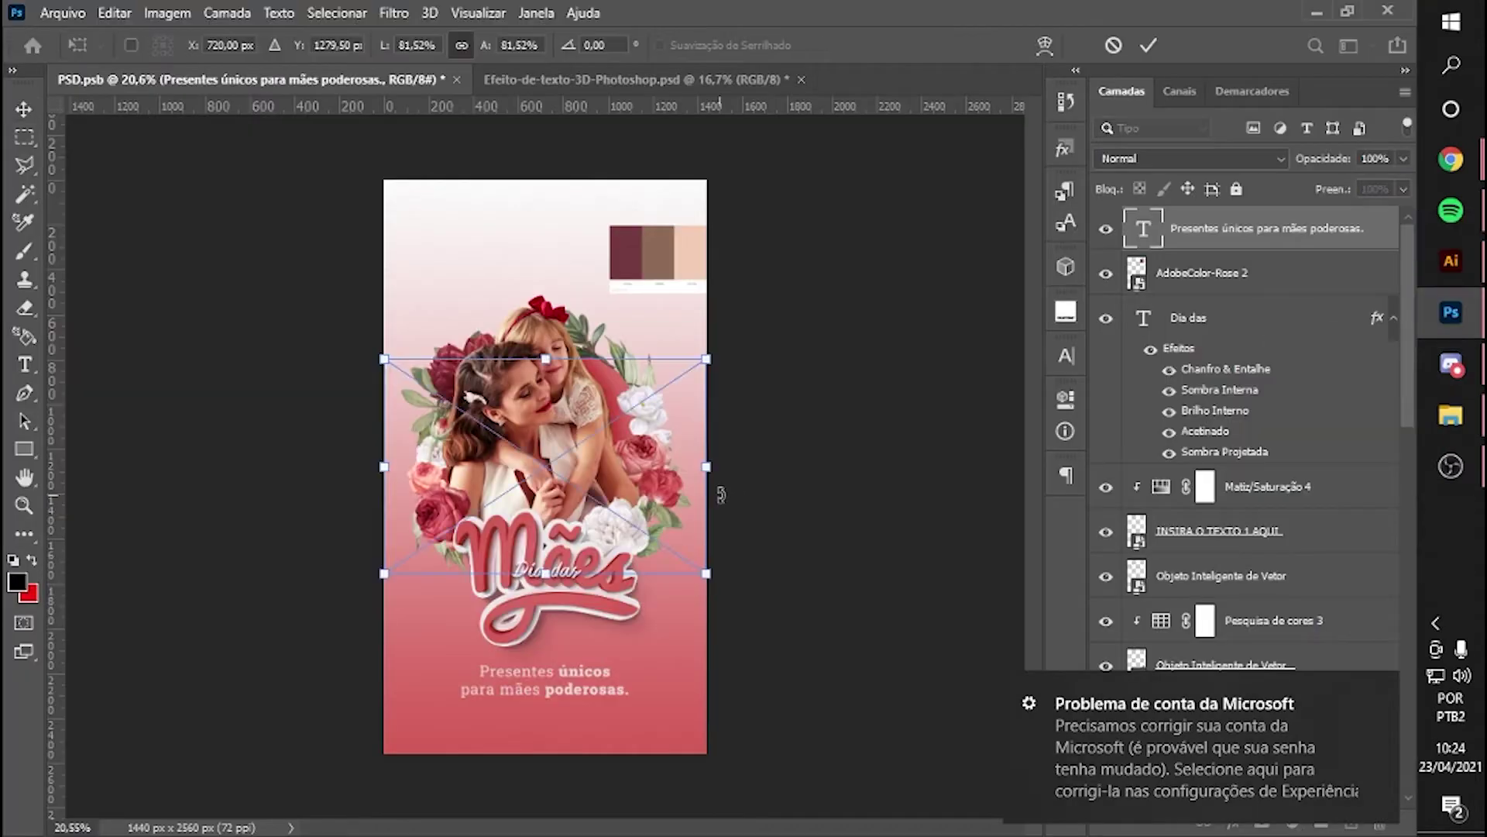
{"action": "key", "text": "Return"}
{"action": "left_click_drag", "start_coordinate": [1262, 228], "coordinate": [1263, 542]}
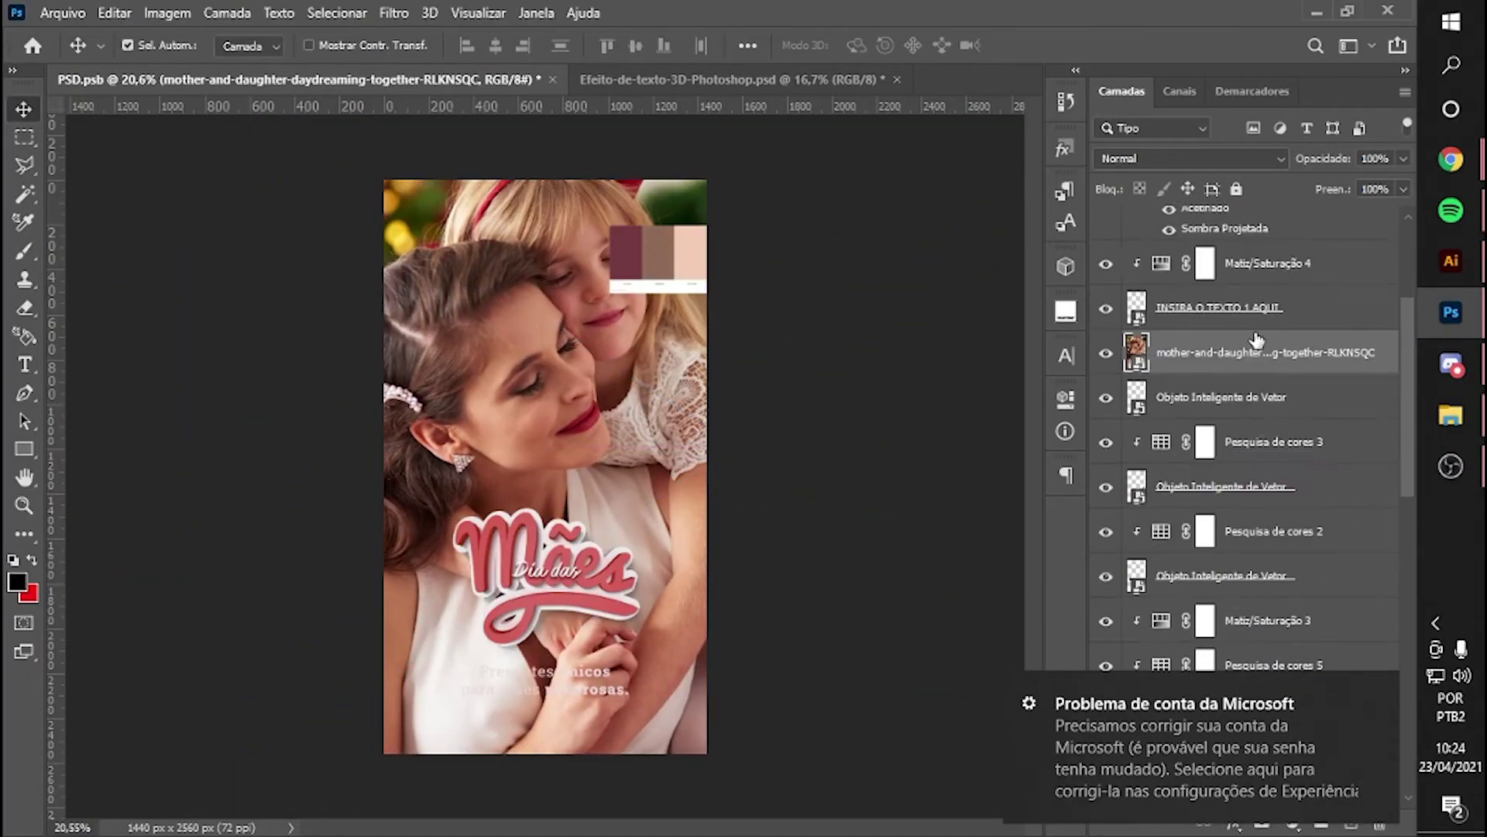
{"action": "left_click_drag", "start_coordinate": [1256, 303], "coordinate": [1277, 487]}
{"action": "scroll", "coordinate": [1275, 487], "scroll_direction": "down", "scroll_amount": 2}
{"action": "scroll", "coordinate": [1275, 487], "scroll_direction": "down", "scroll_amount": 5}
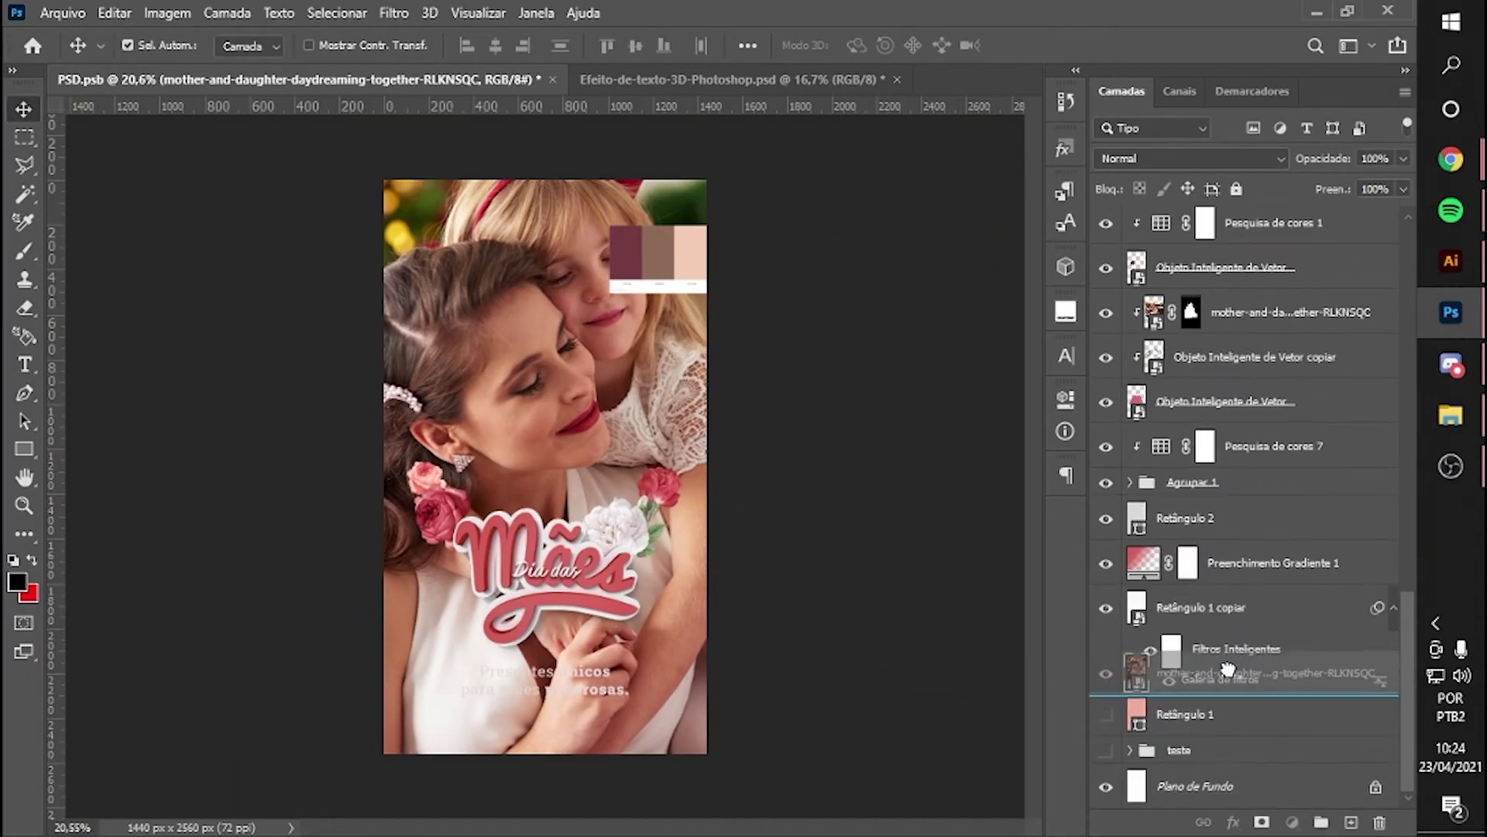
- Set the photo layer to Luminosidade blend mode at 39% opacity
{"action": "left_click", "coordinate": [1190, 158]}
{"action": "left_click", "coordinate": [1402, 158]}
{"action": "left_click_drag", "start_coordinate": [1403, 183], "coordinate": [1340, 183]}
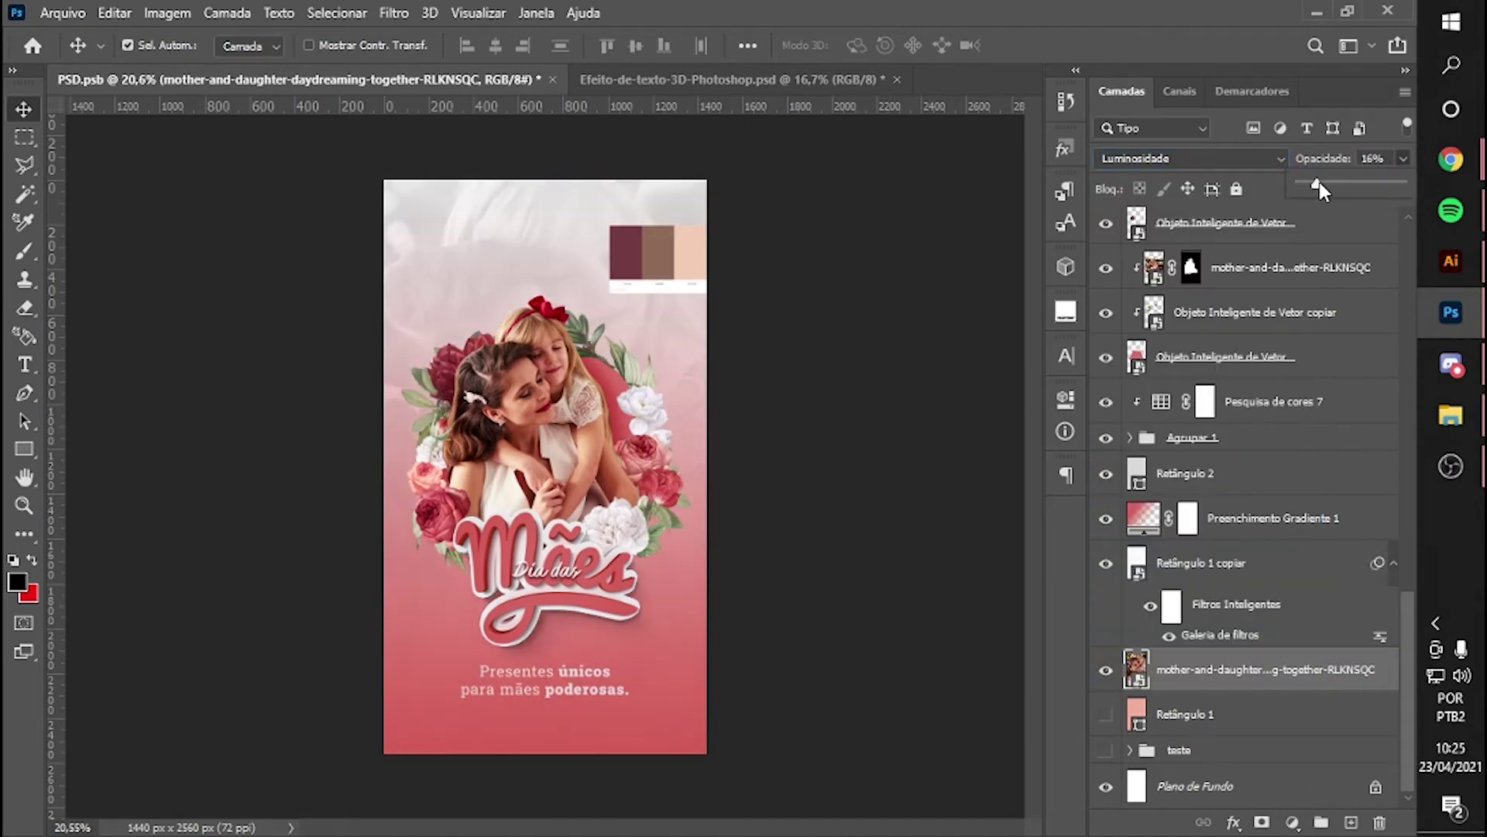
{"action": "left_click", "coordinate": [1294, 822]}
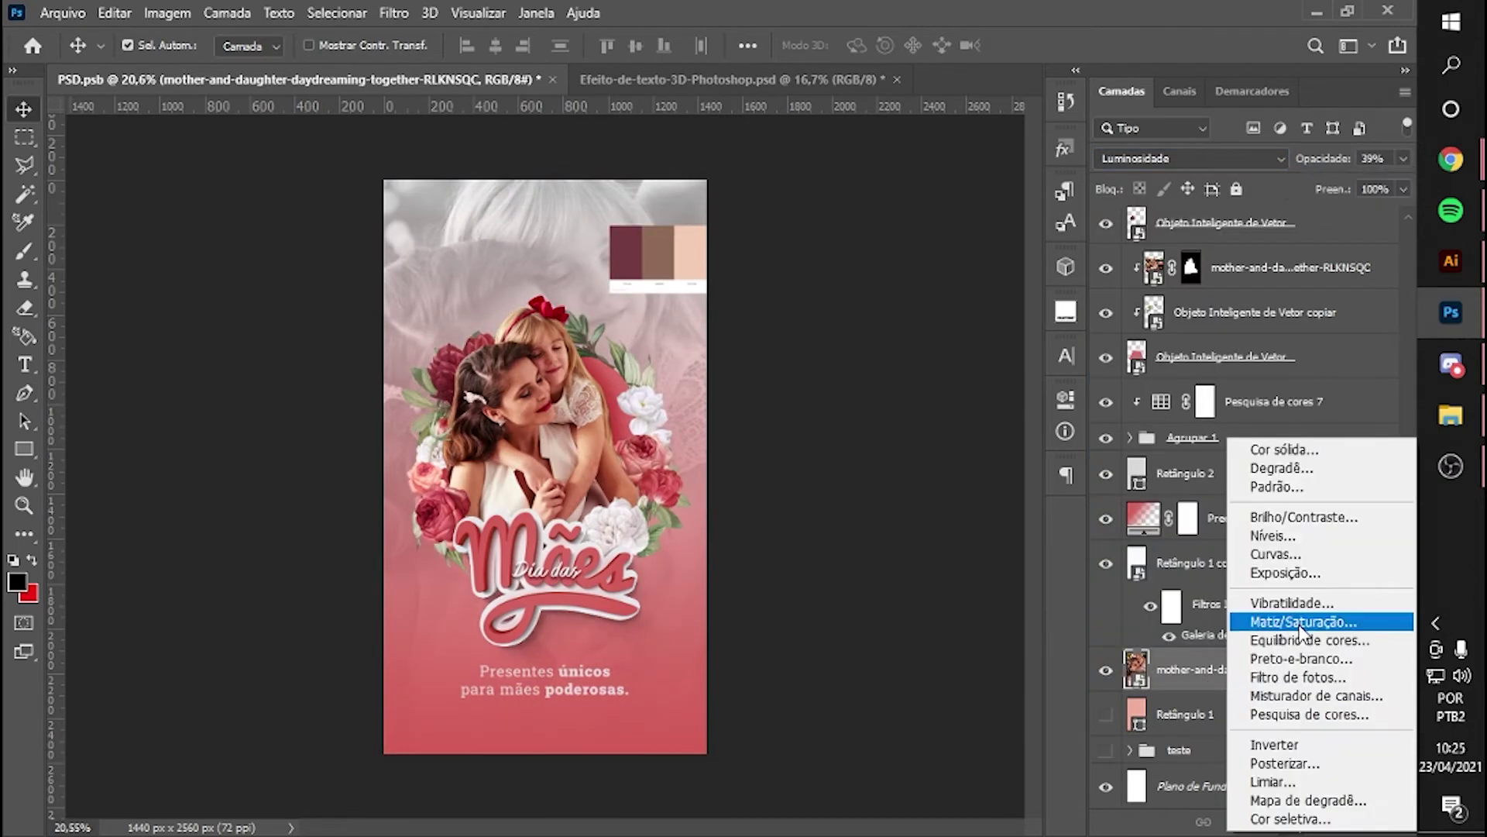
{"action": "left_click", "coordinate": [1108, 205]}
- Add Black & White and a clipped, colorized Hue/Saturation tinting the photo pink at saturation 70
{"action": "left_click", "coordinate": [1292, 822]}
{"action": "left_click", "coordinate": [1278, 655]}
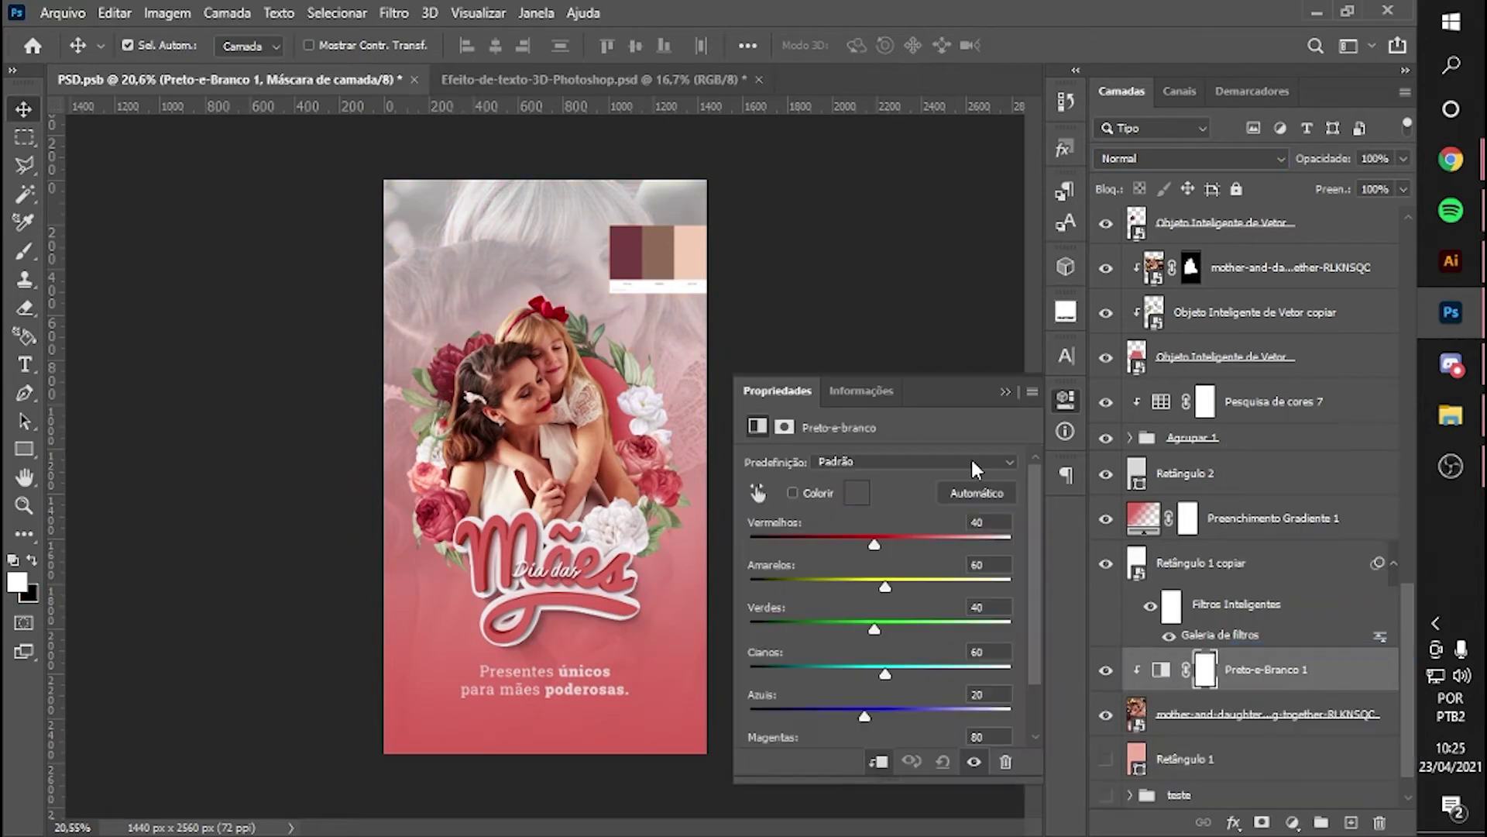
{"action": "left_click", "coordinate": [1292, 822]}
{"action": "left_click", "coordinate": [1309, 611]}
{"action": "left_click_drag", "start_coordinate": [752, 541], "coordinate": [1027, 556]}
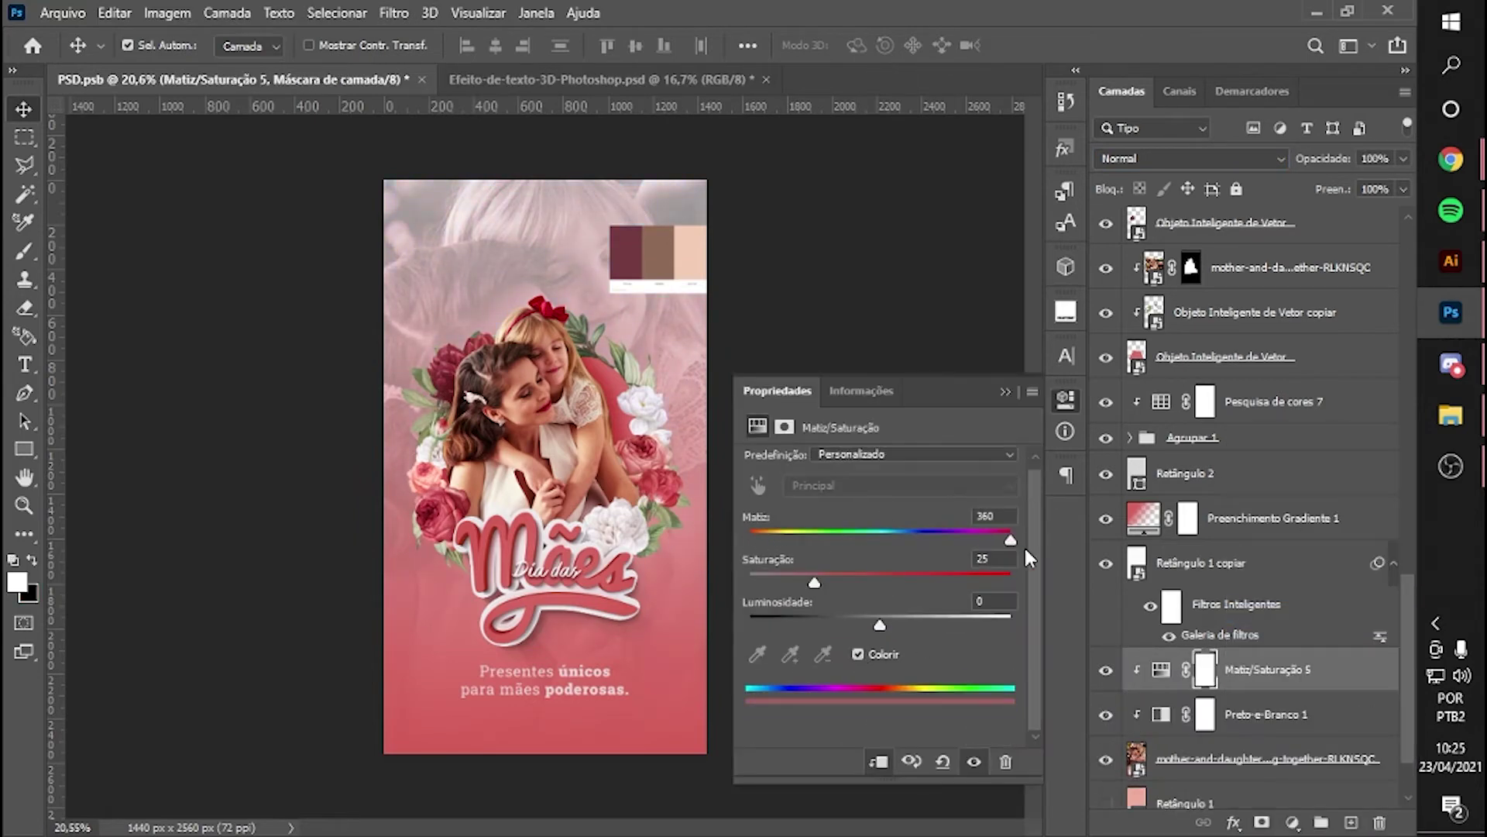
{"action": "left_click_drag", "start_coordinate": [843, 583], "coordinate": [932, 583]}
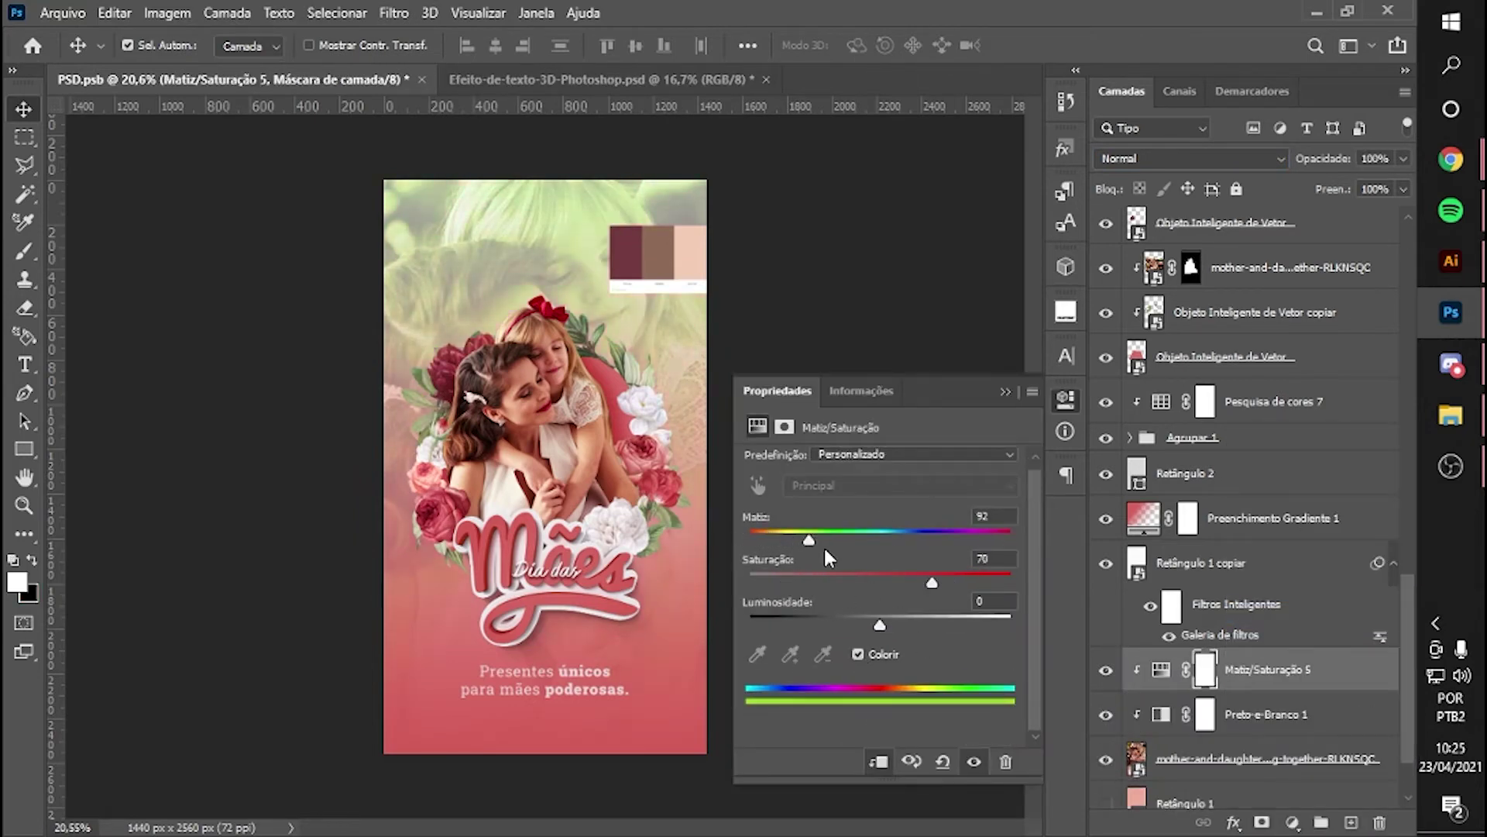
{"action": "left_click_drag", "start_coordinate": [824, 542], "coordinate": [767, 542]}
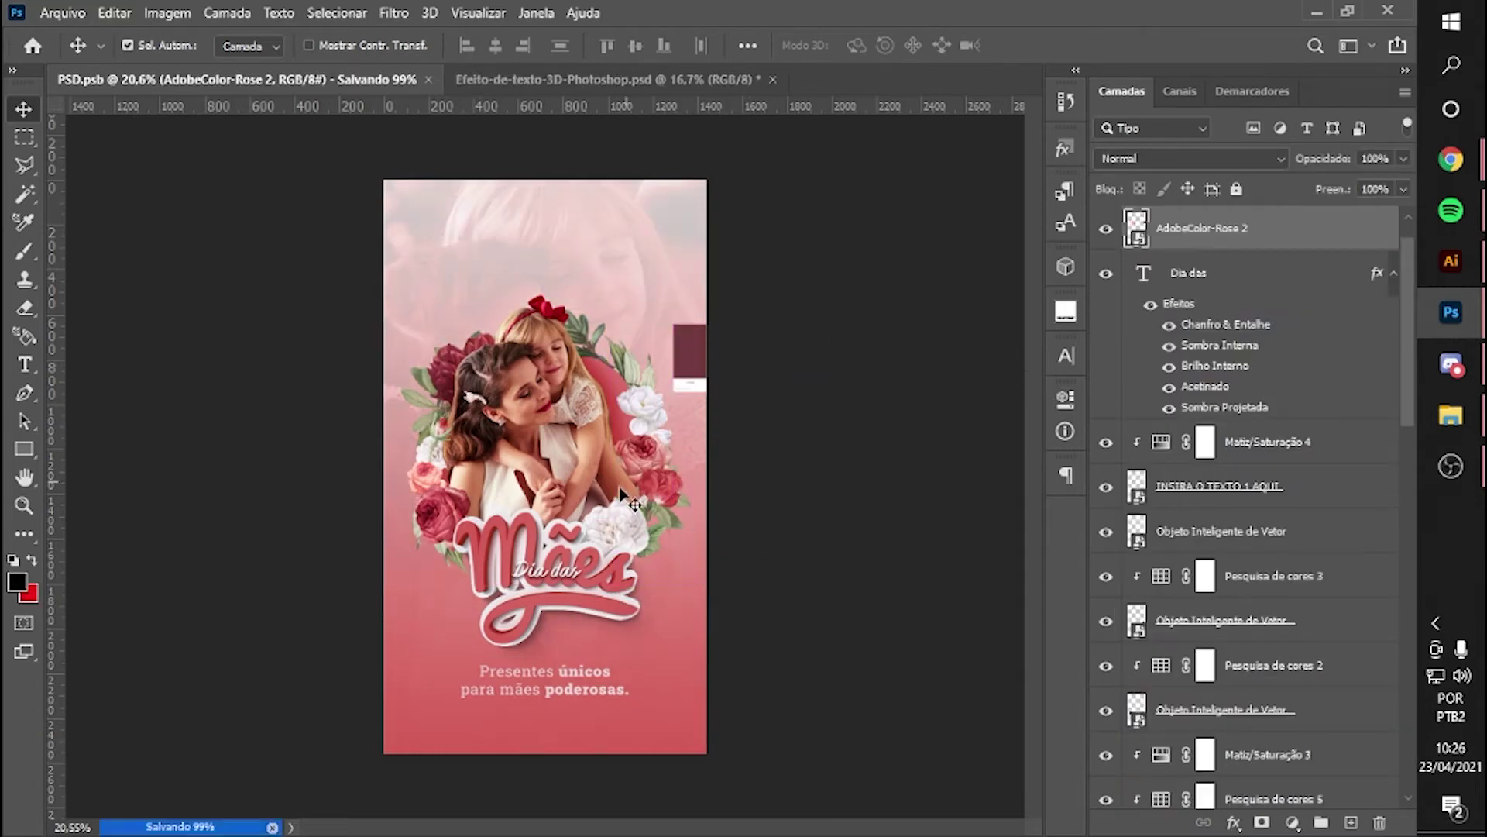
{"action": "scroll", "coordinate": [532, 657], "scroll_direction": "up", "scroll_amount": 5}
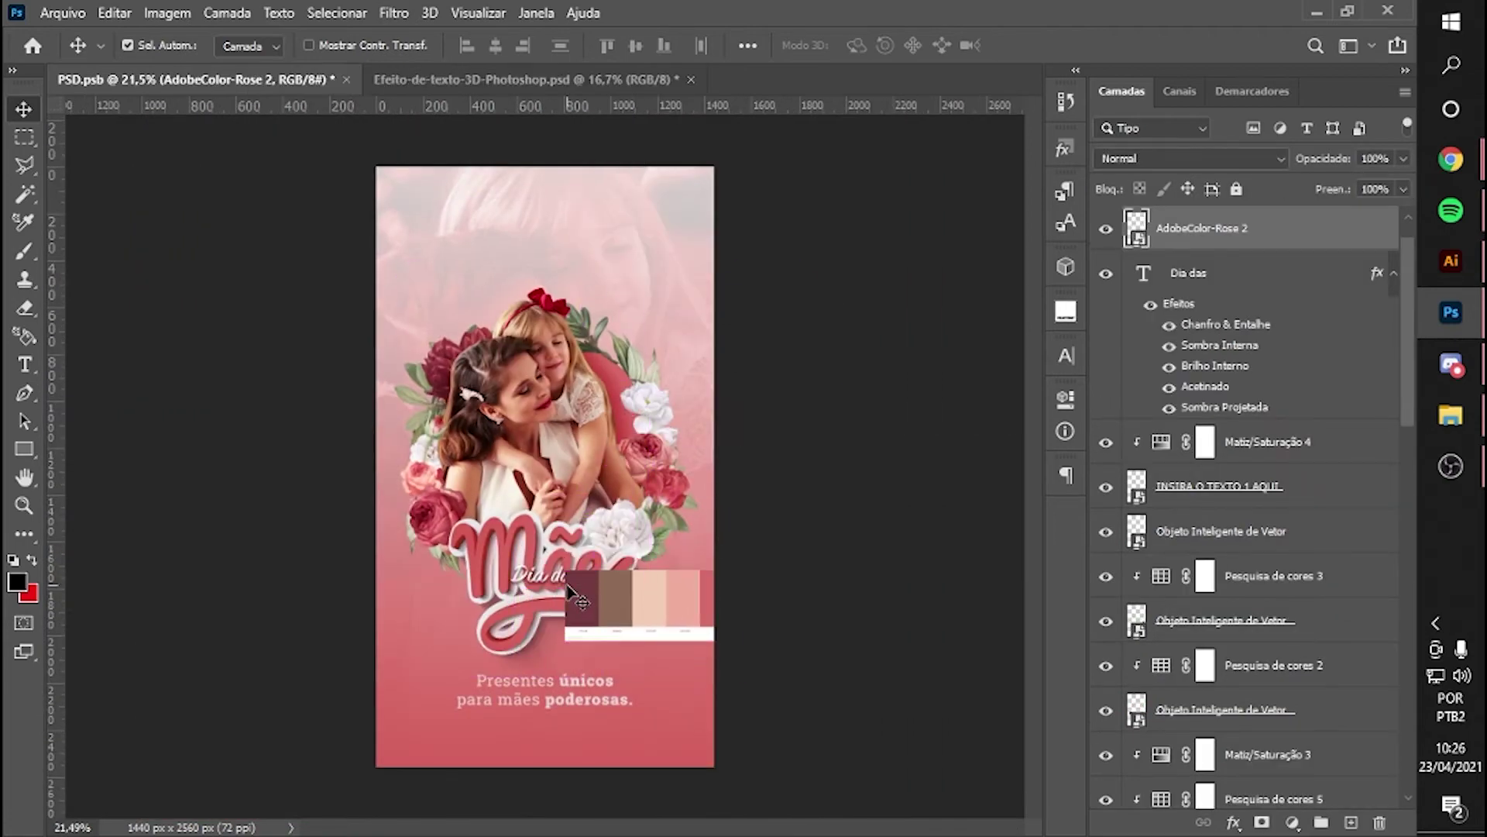
- Place the DAHLIA logo at the top of the poster at about 120% scale
{"action": "left_click", "coordinate": [1106, 229]}
{"action": "left_click", "coordinate": [1451, 416]}
{"action": "mouse_move", "coordinate": [1232, 418]}
{"action": "left_mouse_down"}
{"action": "mouse_move", "coordinate": [1077, 347]}
{"action": "mouse_move", "coordinate": [575, 292]}
{"action": "mouse_move", "coordinate": [574, 250]}
{"action": "left_mouse_up"}
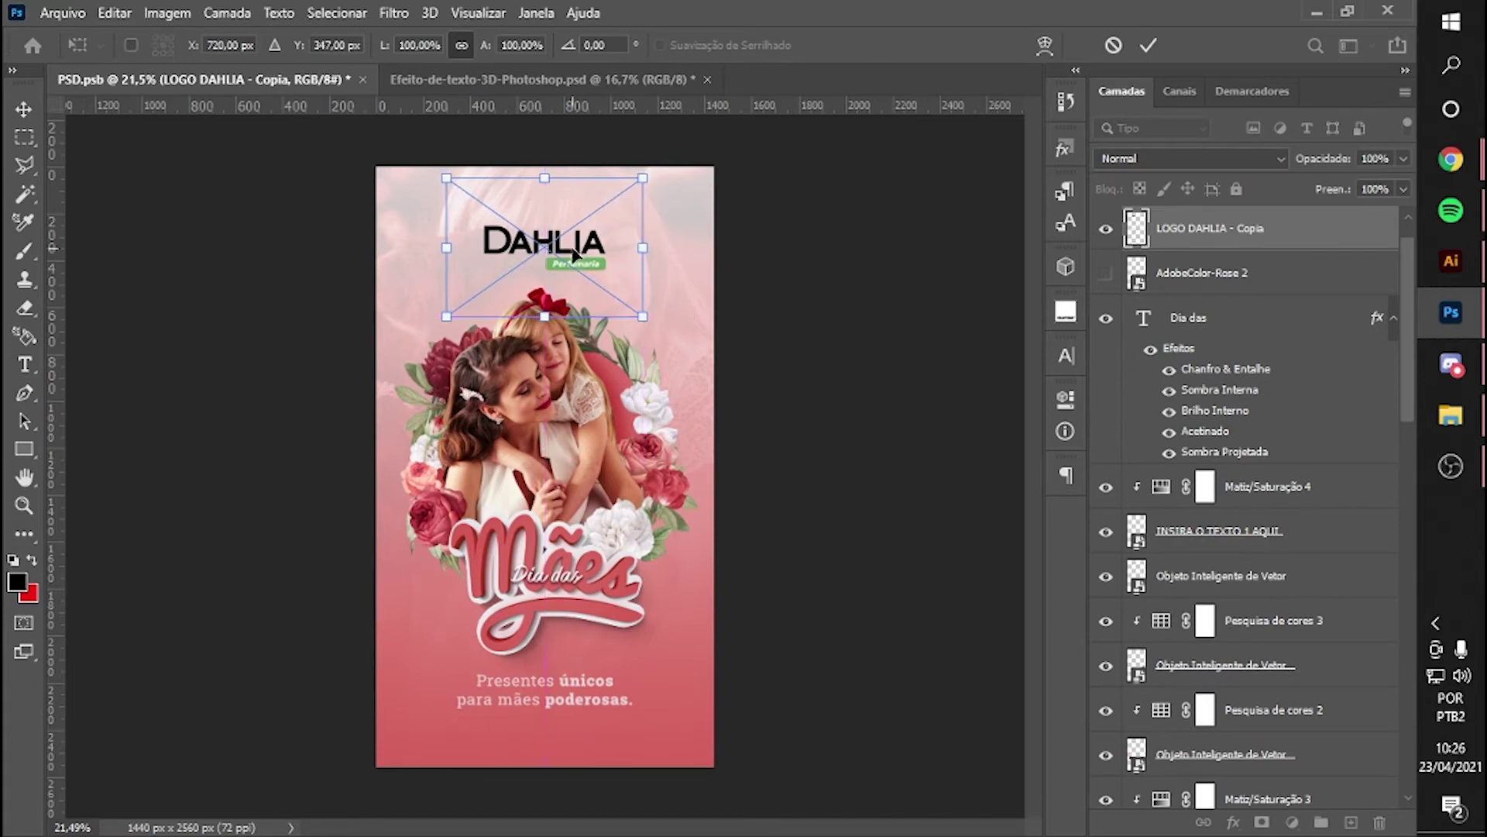
{"action": "scroll", "coordinate": [575, 251], "scroll_direction": "up", "scroll_amount": 5}
{"action": "mouse_move", "coordinate": [495, 532]}
{"action": "left_mouse_down"}
{"action": "mouse_move", "coordinate": [495, 636]}
{"action": "mouse_move", "coordinate": [495, 562]}
{"action": "left_mouse_up"}
{"action": "key", "text": "Return"}
- Give the logo a Color Overlay style sampled from the pink swatch
{"action": "right_click", "coordinate": [24, 308]}
{"action": "left_click", "coordinate": [117, 353]}
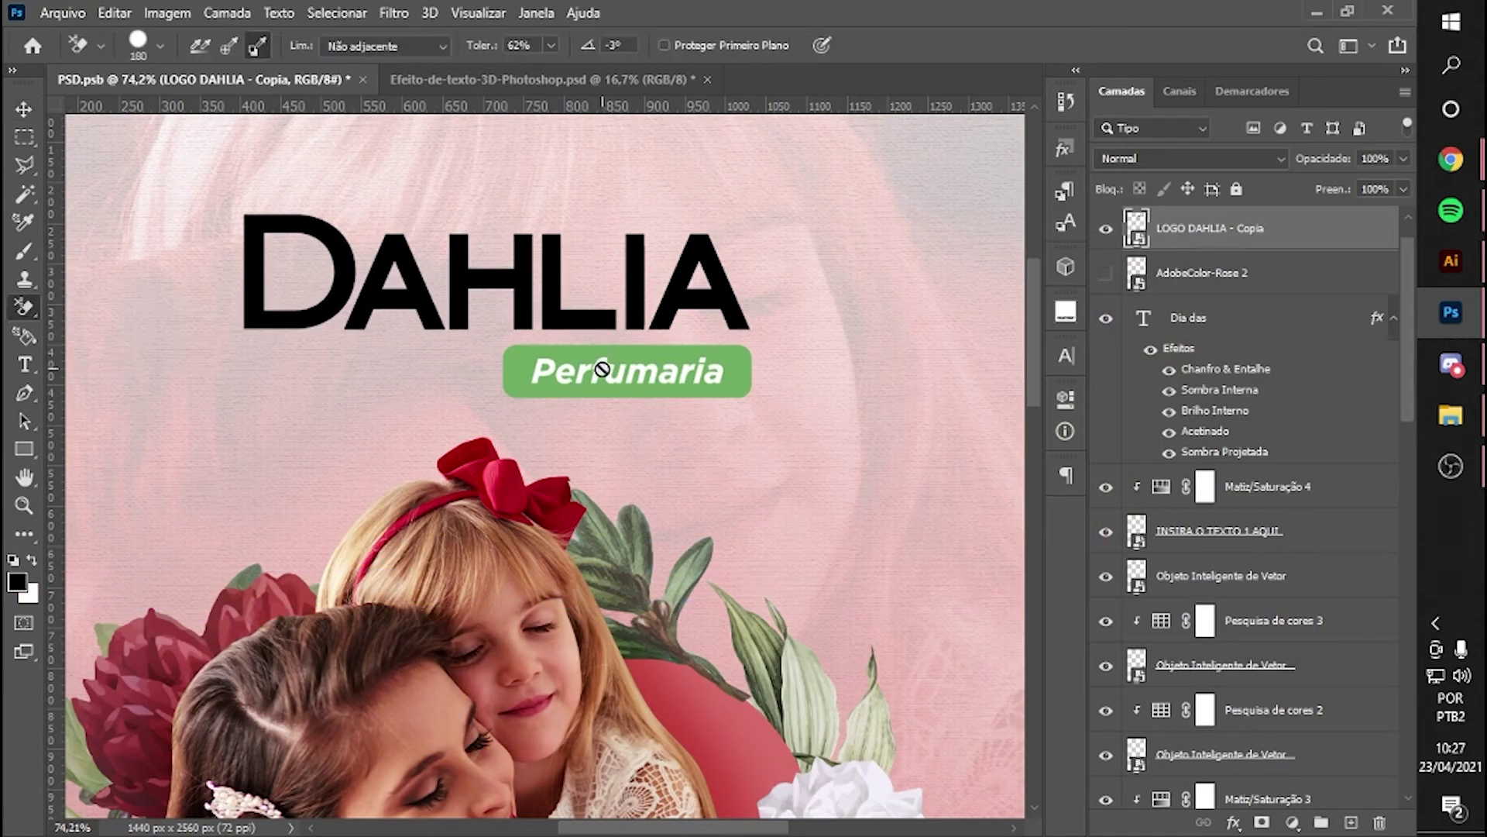
{"action": "scroll", "coordinate": [745, 387], "scroll_direction": "down", "scroll_amount": 5}
{"action": "double_click", "coordinate": [1317, 228]}
{"action": "left_click", "coordinate": [581, 525]}
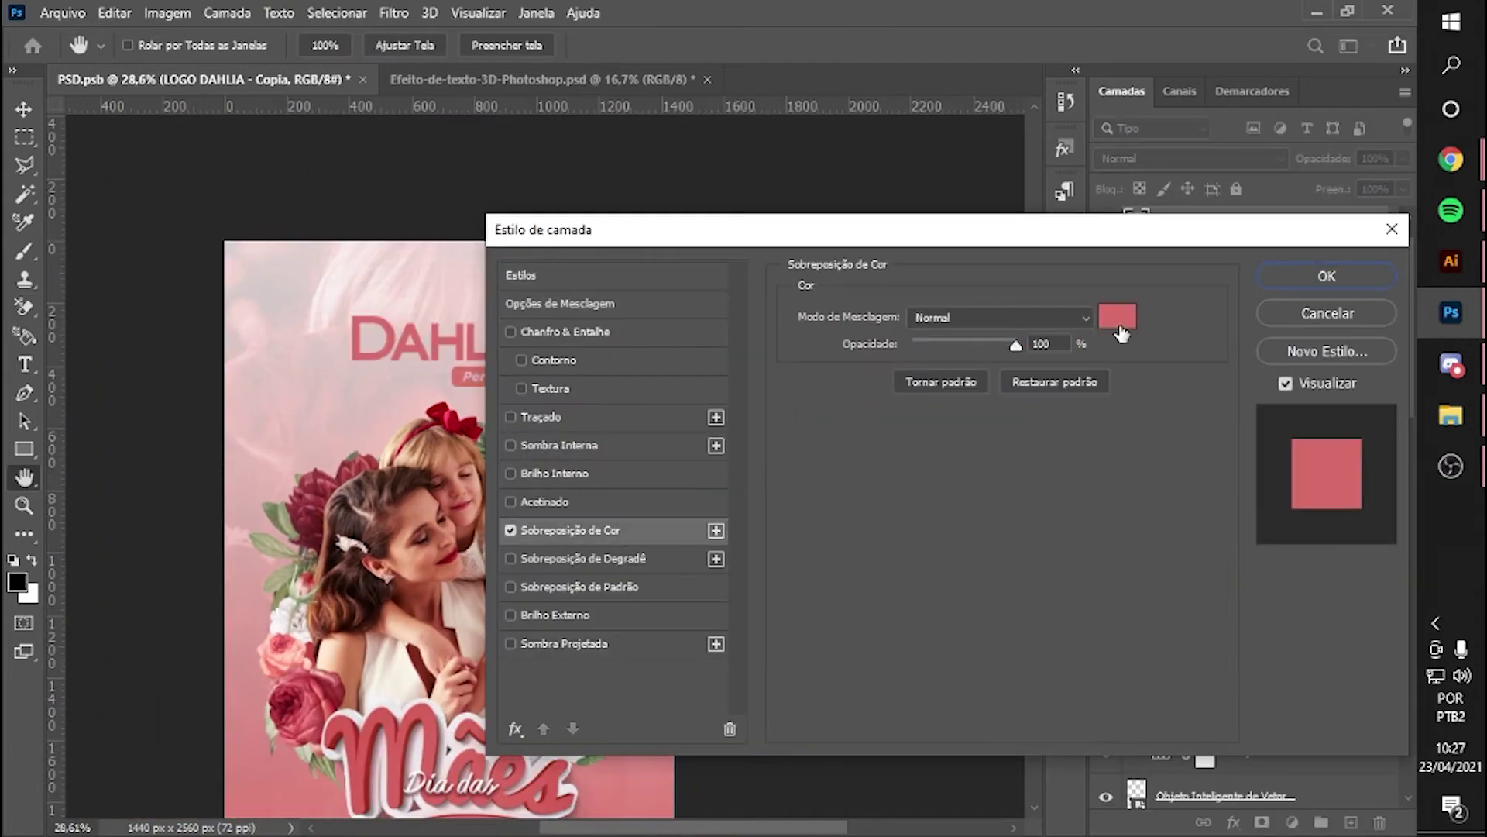
{"action": "left_click", "coordinate": [1322, 276]}
{"action": "scroll", "coordinate": [540, 288], "scroll_direction": "down", "scroll_amount": 2}
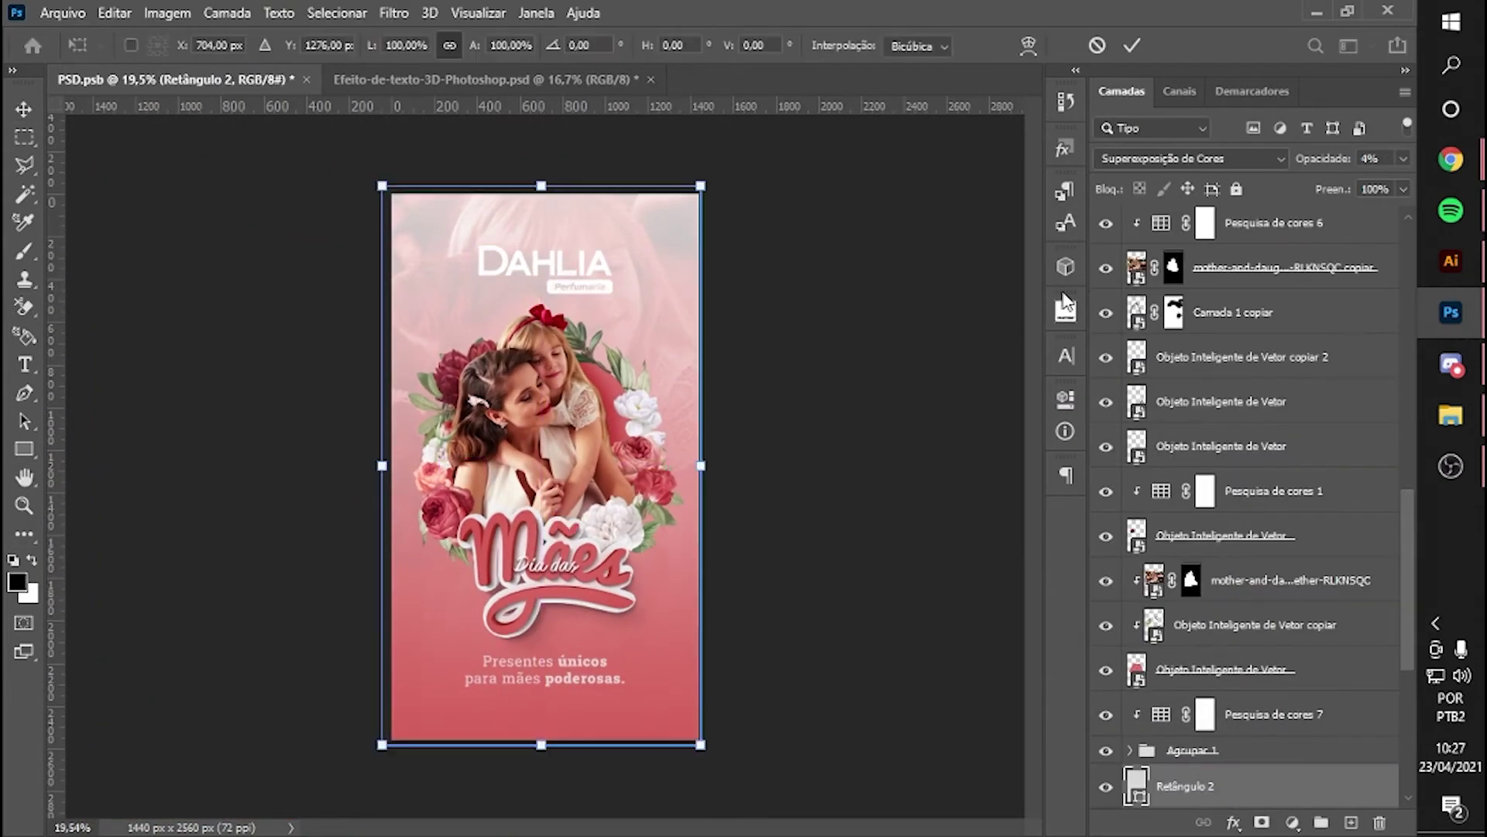
{"action": "double_click", "coordinate": [1317, 228]}
{"action": "left_click_drag", "start_coordinate": [643, 240], "coordinate": [912, 219]}
{"action": "left_click", "coordinate": [840, 509]}
{"action": "left_click", "coordinate": [1385, 292]}
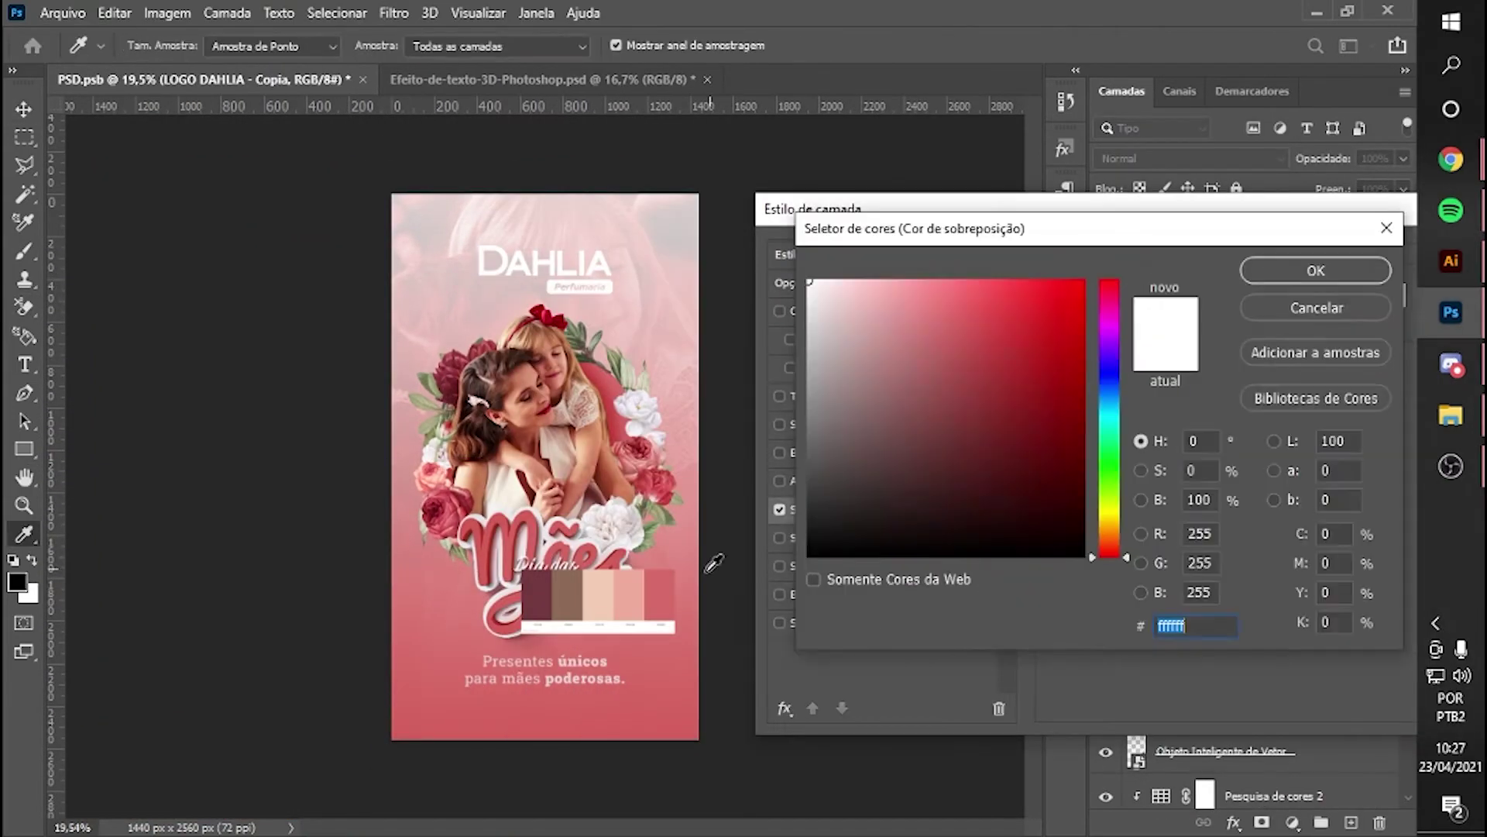
{"action": "left_click", "coordinate": [648, 601]}
{"action": "key", "text": "Return"}
- Free Transform the DAHLIA logo to a smaller size
{"action": "key", "text": "Return"}
{"action": "key", "text": "ctrl+t"}
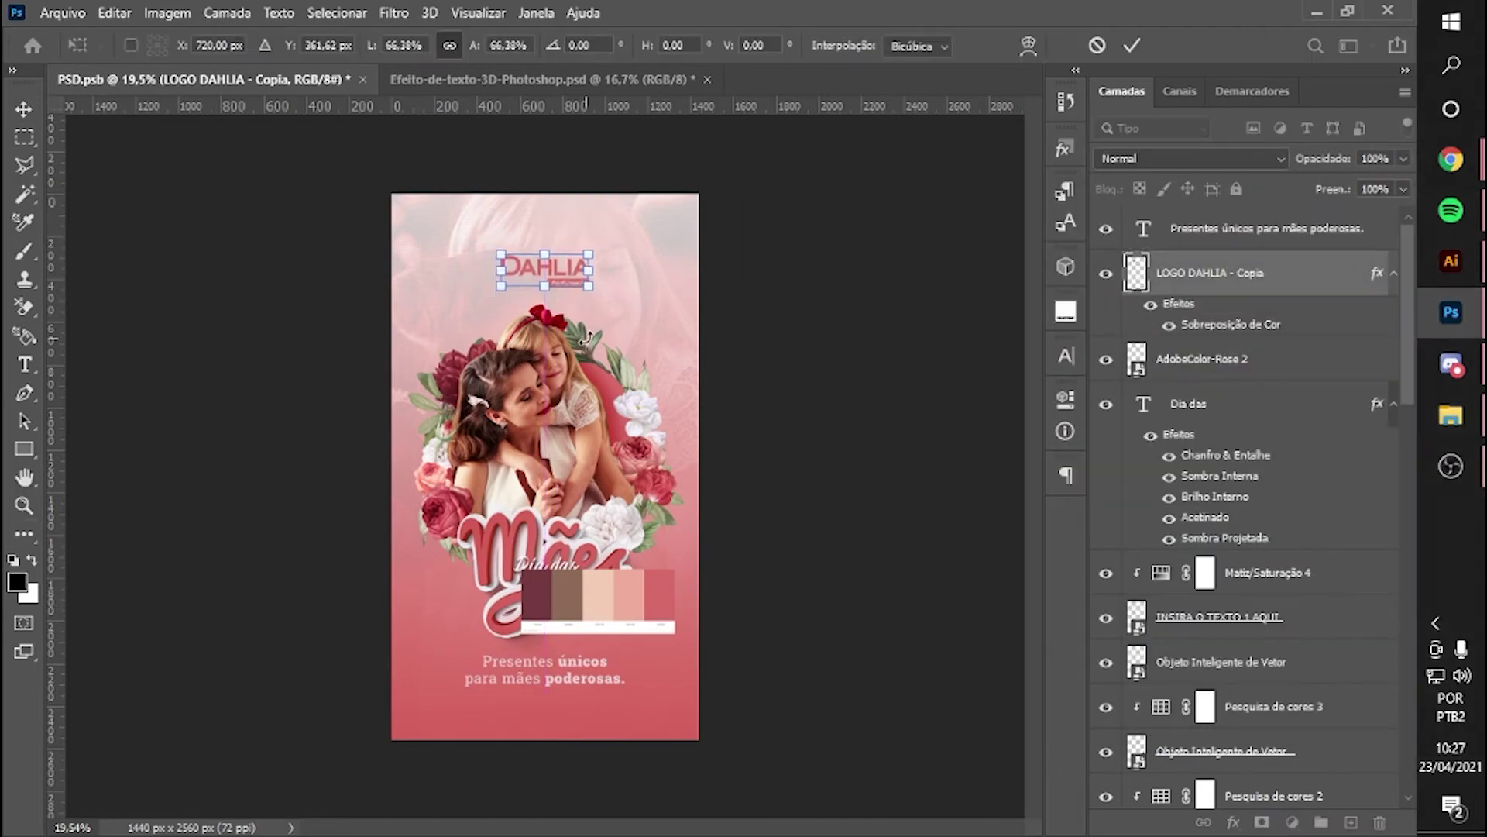
{"action": "key", "text": "Return"}
{"action": "left_click", "coordinate": [1106, 358]}
- Scale the Mães lettering up to about 116% and commit the transform
{"action": "left_click", "coordinate": [1239, 404]}
{"action": "left_click", "coordinate": [1220, 616], "text": "shift"}
{"action": "key", "text": "ctrl+t"}
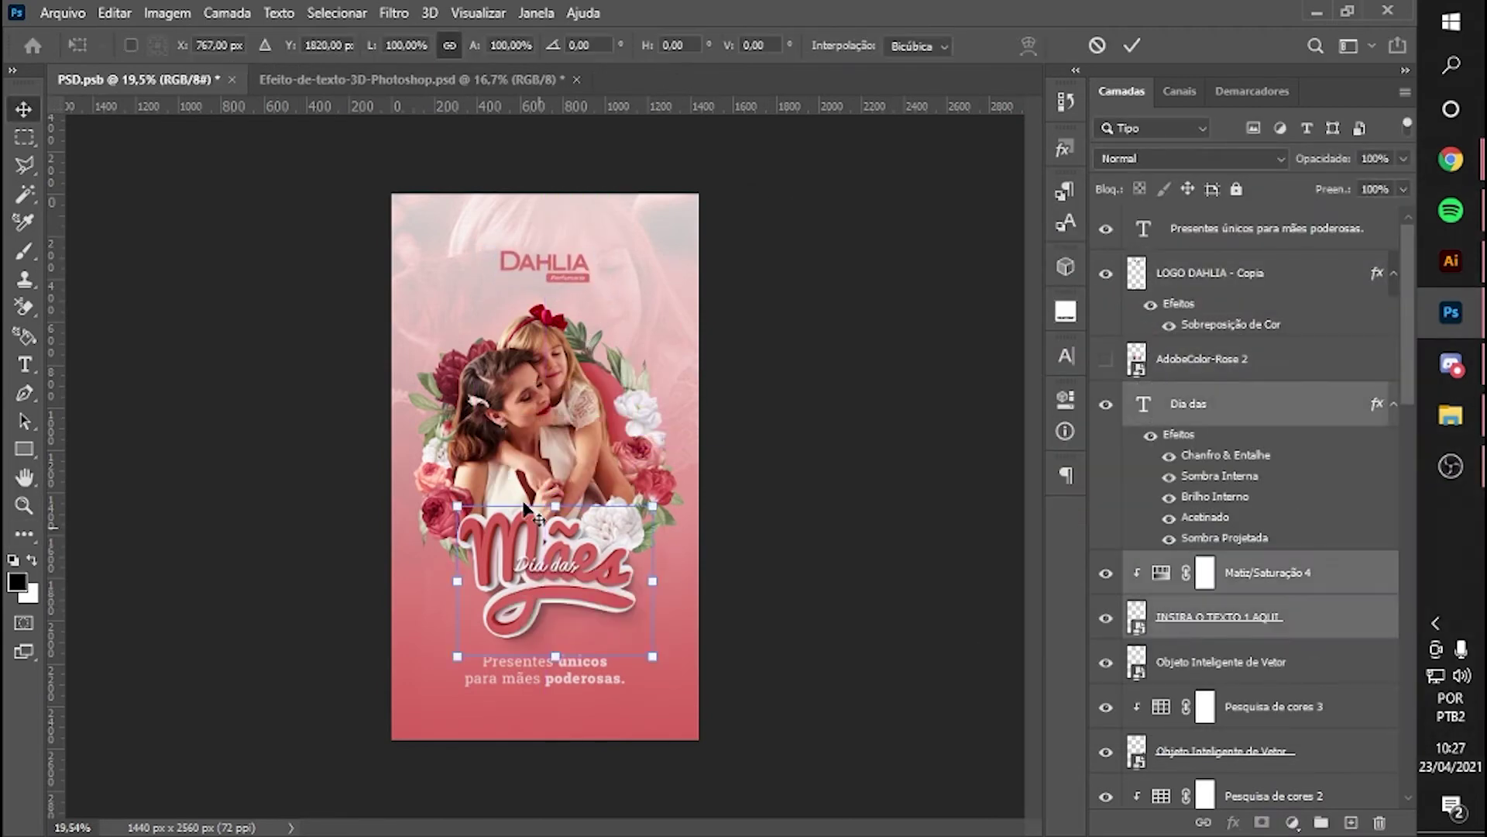
{"action": "left_click_drag", "start_coordinate": [653, 505], "coordinate": [630, 630]}
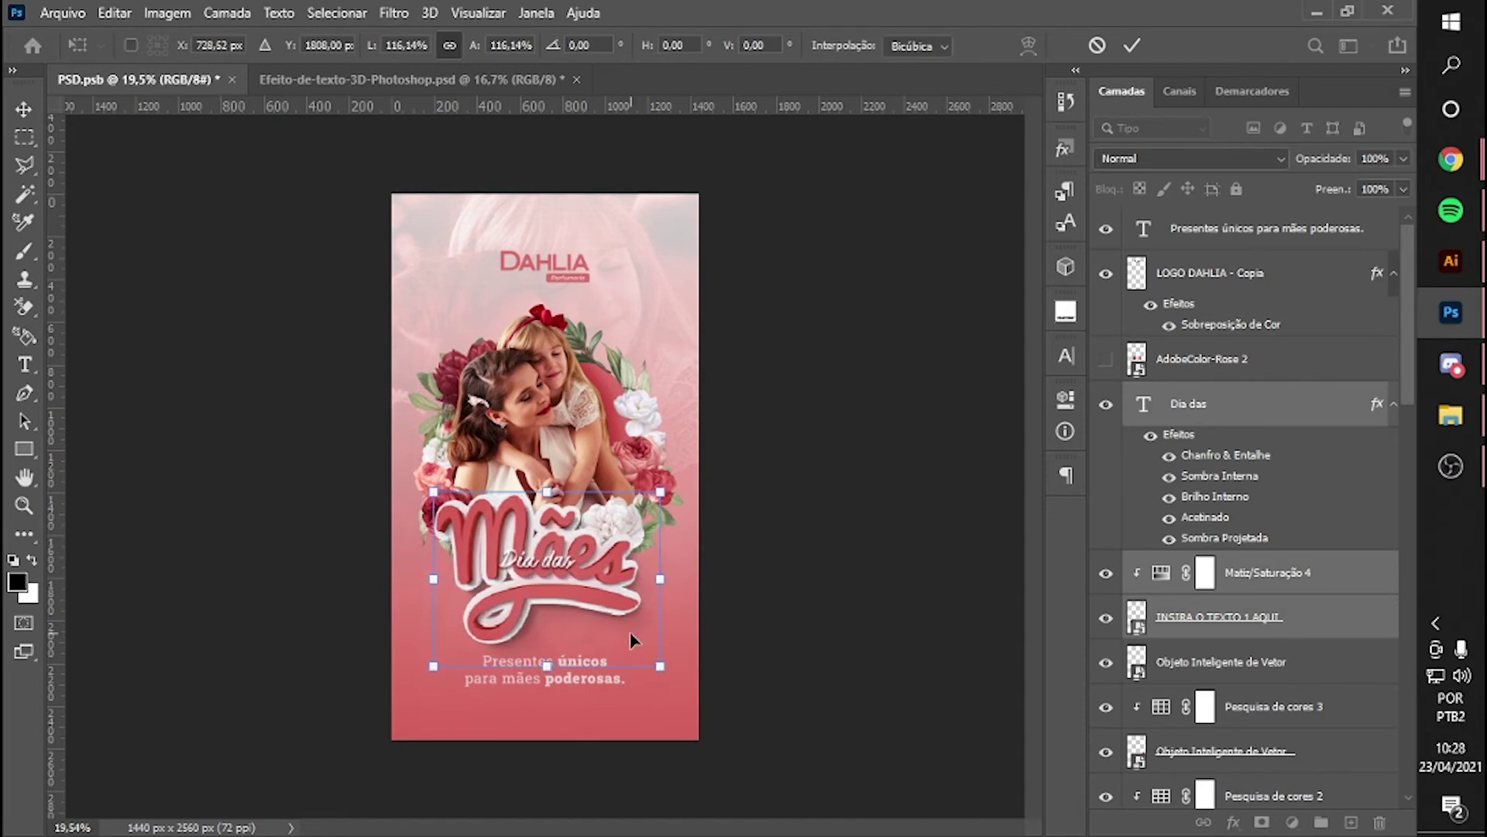
{"action": "key", "text": "Return"}
- Nudge the 'Presentes únicos' caption text slightly lower on the poster
{"action": "left_click_drag", "start_coordinate": [546, 662], "coordinate": [546, 666]}
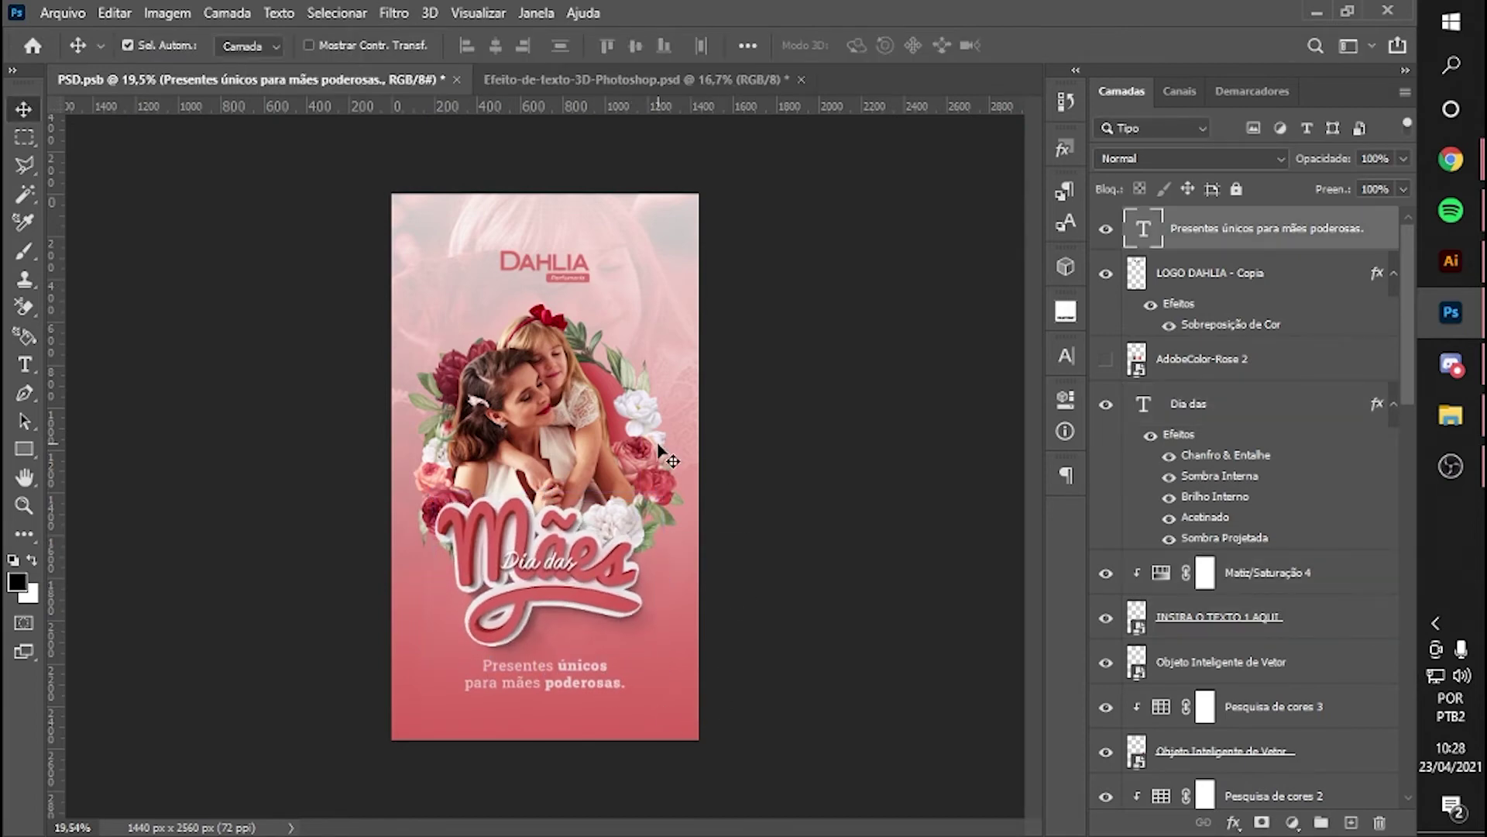
{"action": "scroll", "coordinate": [527, 479], "scroll_direction": "up", "scroll_amount": 3}
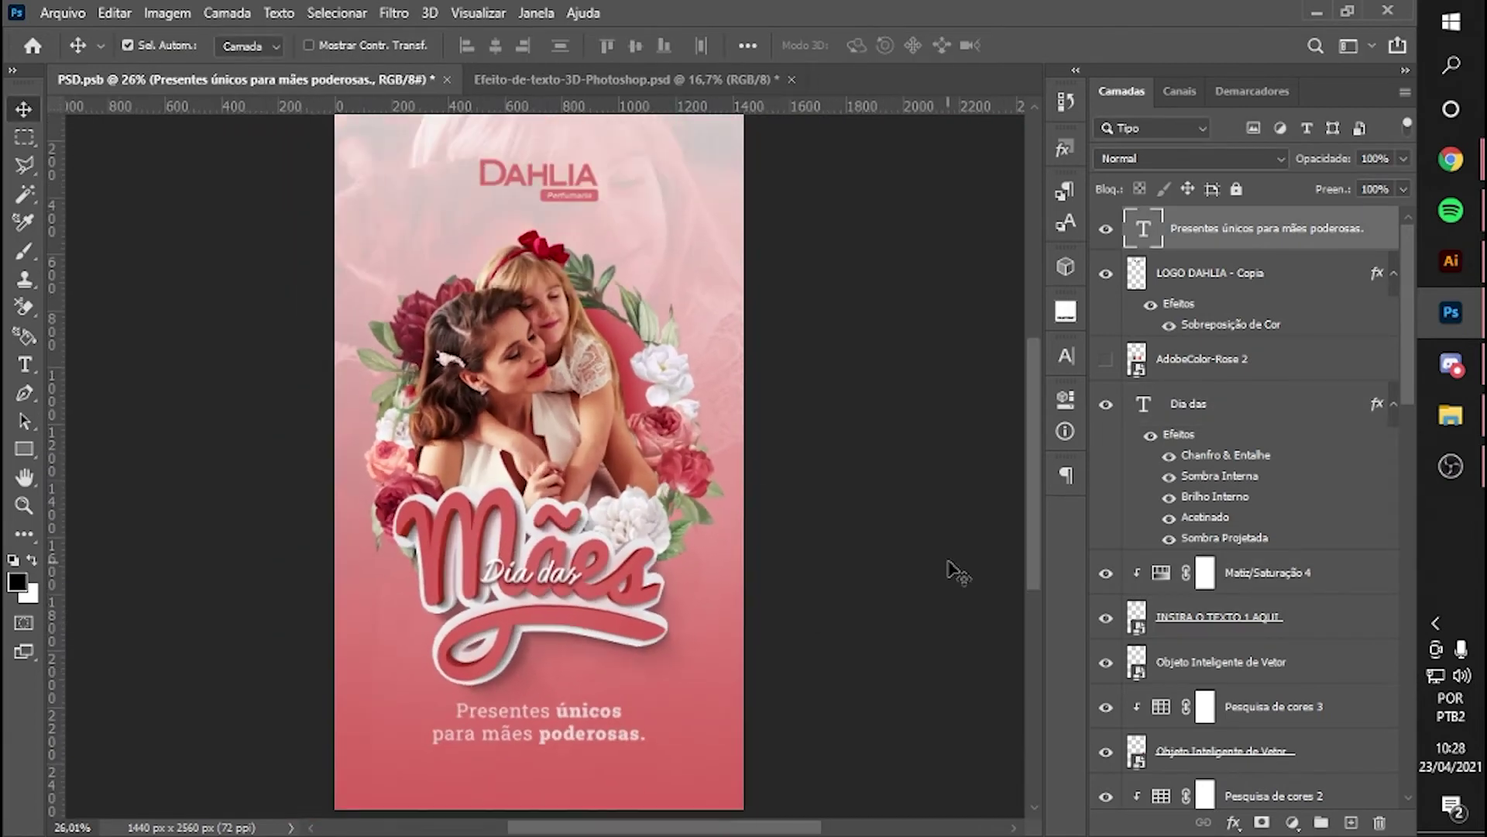
{"action": "scroll", "coordinate": [1287, 620], "scroll_direction": "down", "scroll_amount": 5}
{"action": "scroll", "coordinate": [517, 451], "scroll_direction": "down", "scroll_amount": 2}
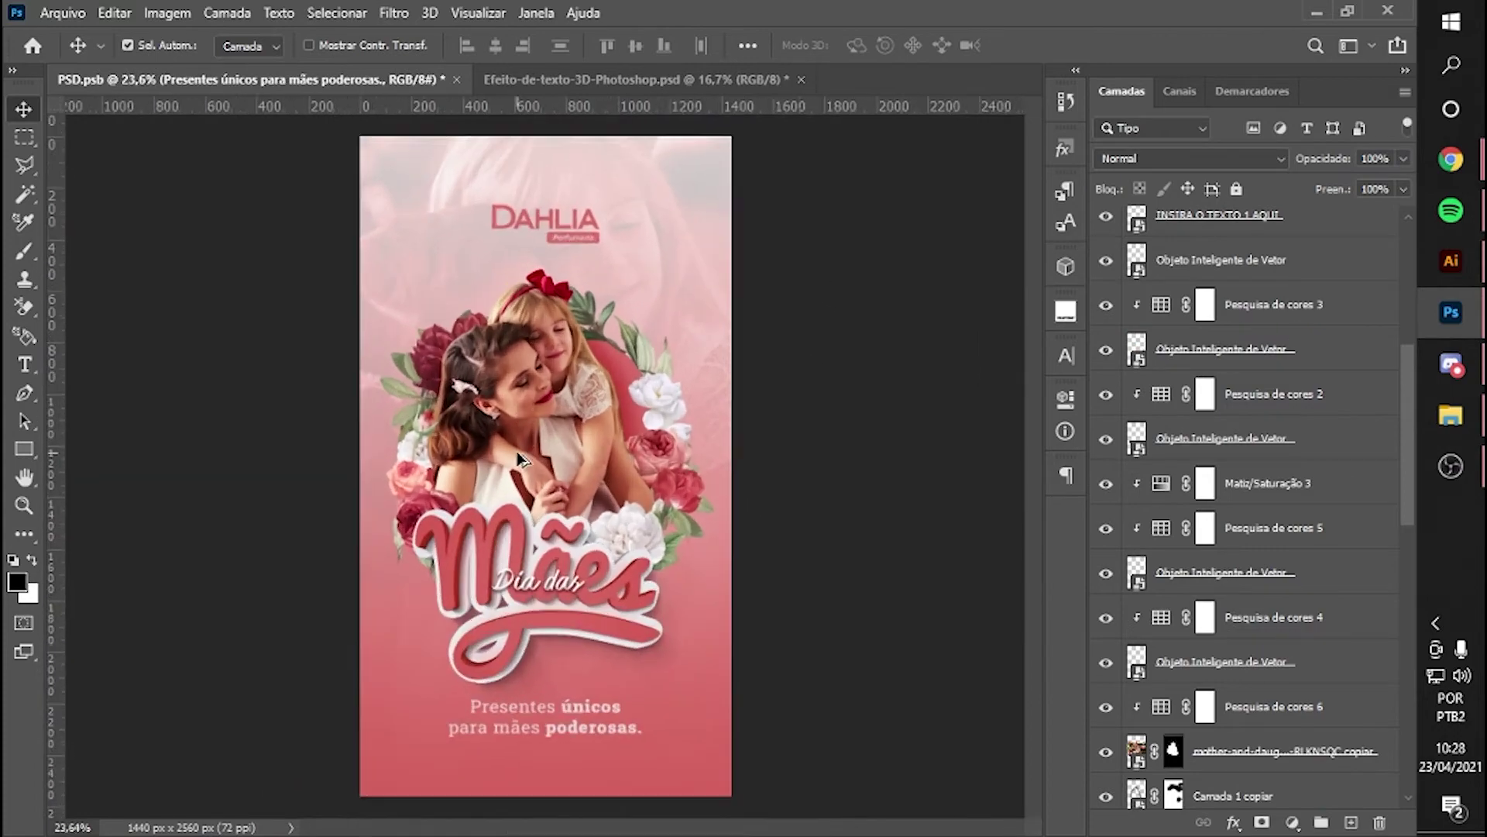
{"action": "left_click_drag", "start_coordinate": [590, 759], "coordinate": [592, 744]}
{"action": "scroll", "coordinate": [593, 743], "scroll_direction": "down", "scroll_amount": 1}
{"action": "scroll", "coordinate": [593, 745], "scroll_direction": "down", "scroll_amount": 1}
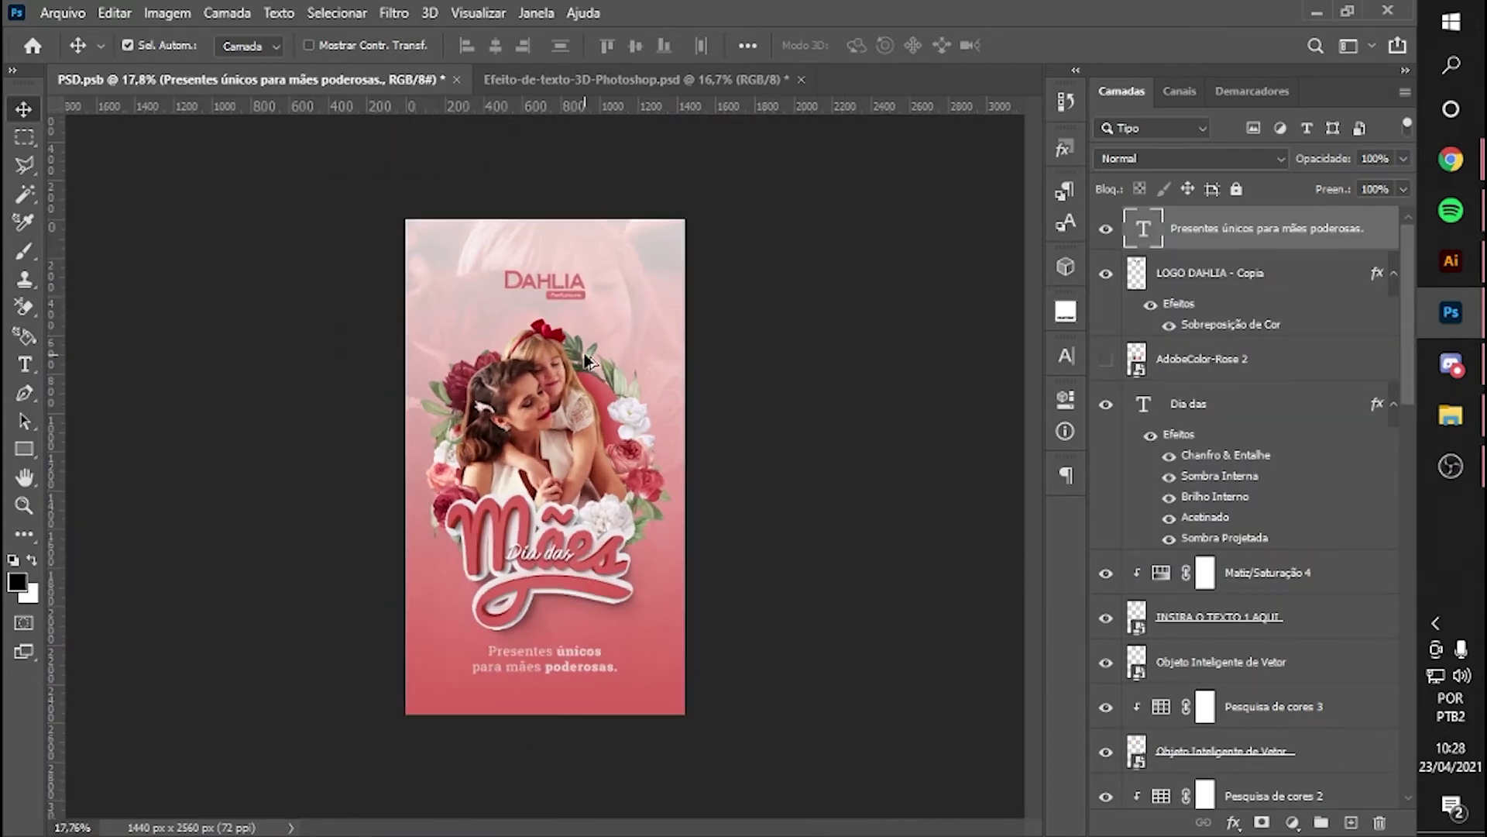
{"action": "scroll", "coordinate": [558, 375], "scroll_direction": "up", "scroll_amount": 2}
{"action": "scroll", "coordinate": [558, 375], "scroll_direction": "down", "scroll_amount": 1}
{"action": "scroll", "coordinate": [1247, 542], "scroll_direction": "down", "scroll_amount": 5}
{"action": "scroll", "coordinate": [1247, 542], "scroll_direction": "up", "scroll_amount": 5}
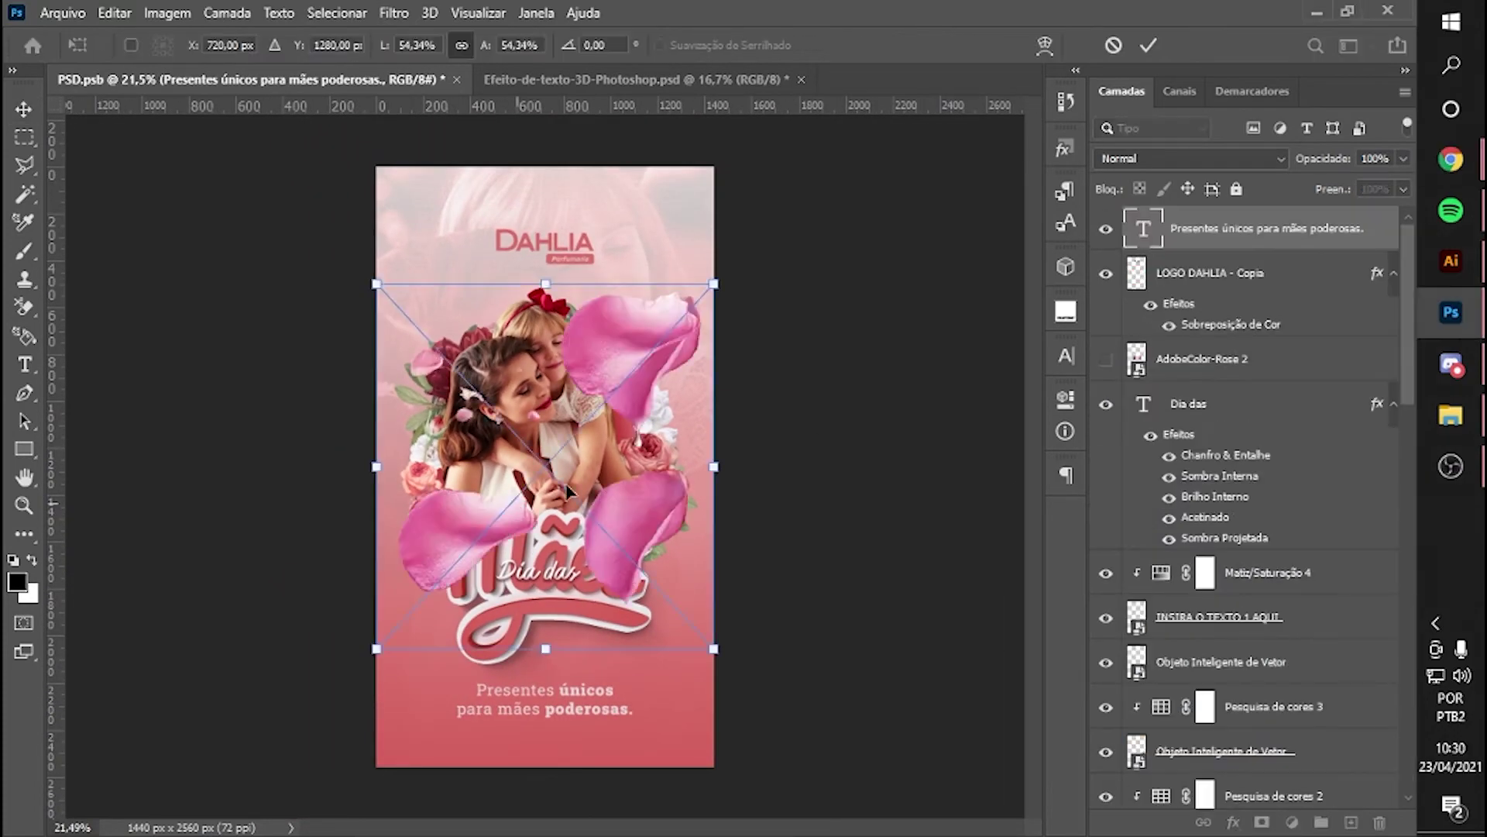
- Place and rotate the rose petals beside Mães, tinting them Hue +28, Saturation +4
{"action": "mouse_move", "coordinate": [538, 515]}
{"action": "left_mouse_down"}
{"action": "mouse_move", "coordinate": [589, 608]}
{"action": "mouse_move", "coordinate": [659, 667]}
{"action": "left_mouse_up"}
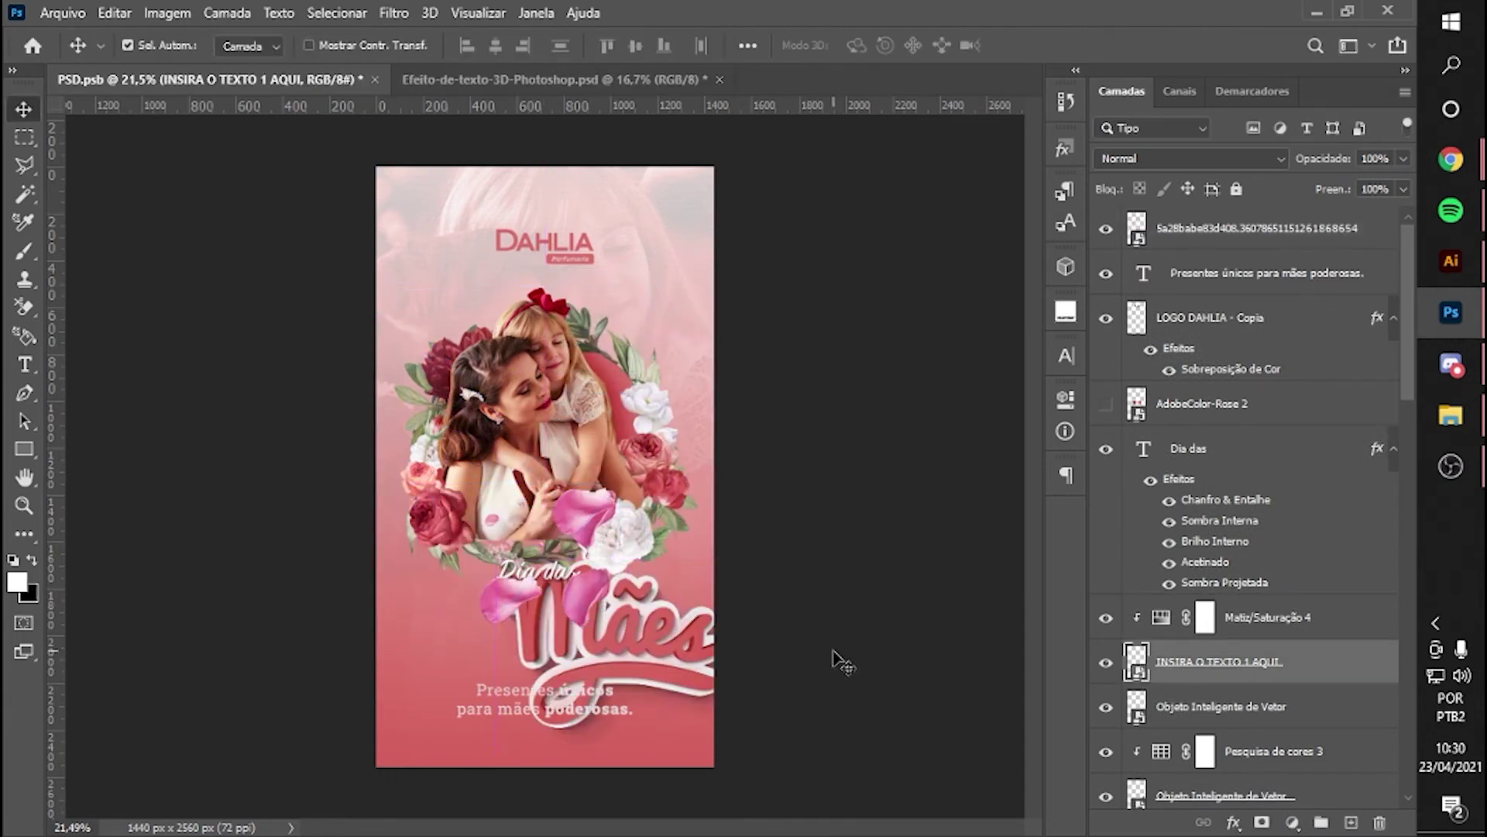
{"action": "left_click_drag", "start_coordinate": [724, 505], "coordinate": [736, 533]}
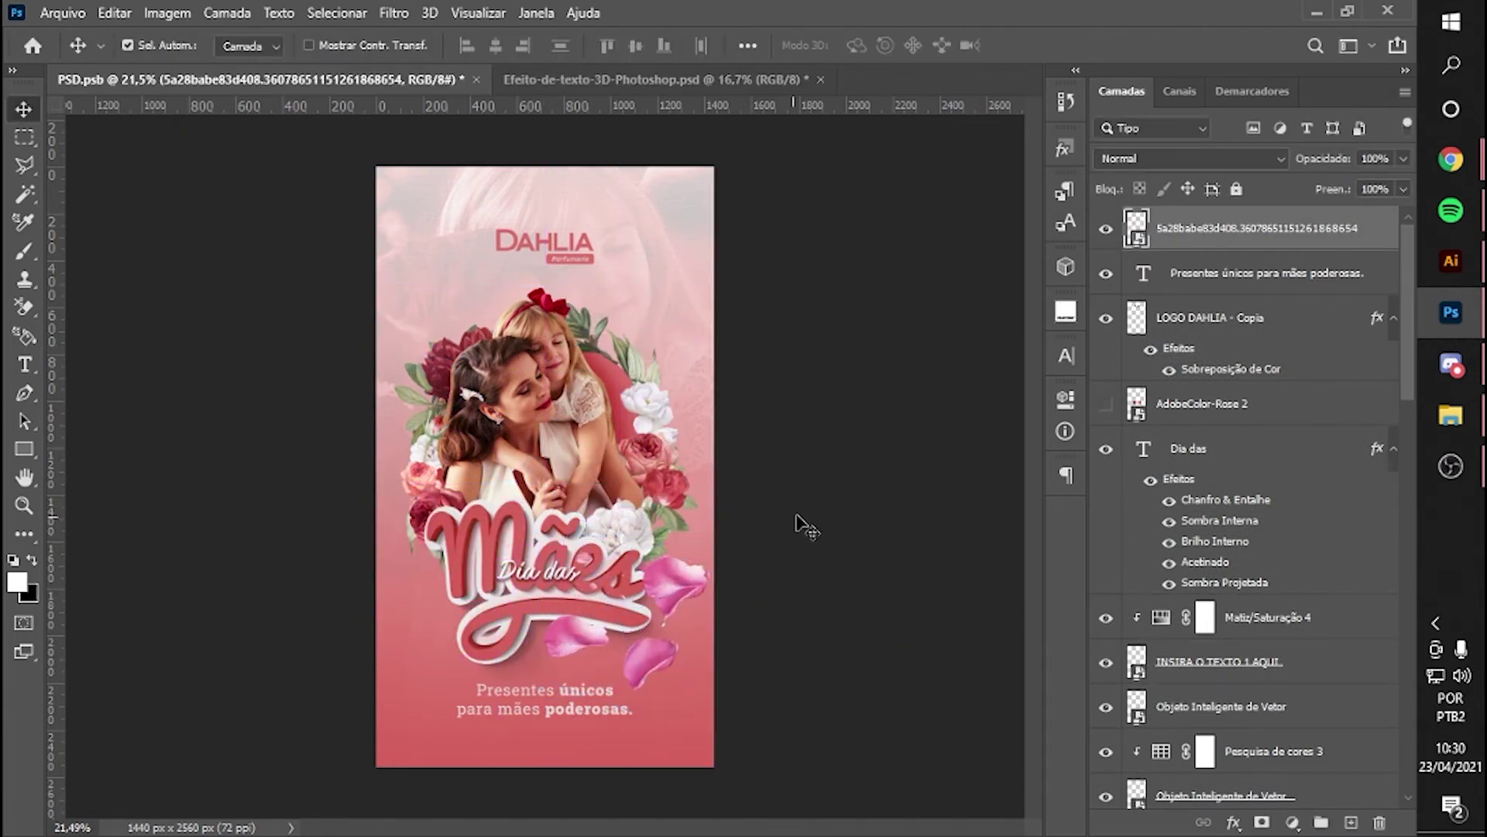
{"action": "mouse_move", "coordinate": [880, 547]}
{"action": "left_mouse_down"}
{"action": "mouse_move", "coordinate": [916, 546]}
{"action": "mouse_move", "coordinate": [888, 589]}
{"action": "left_mouse_up"}
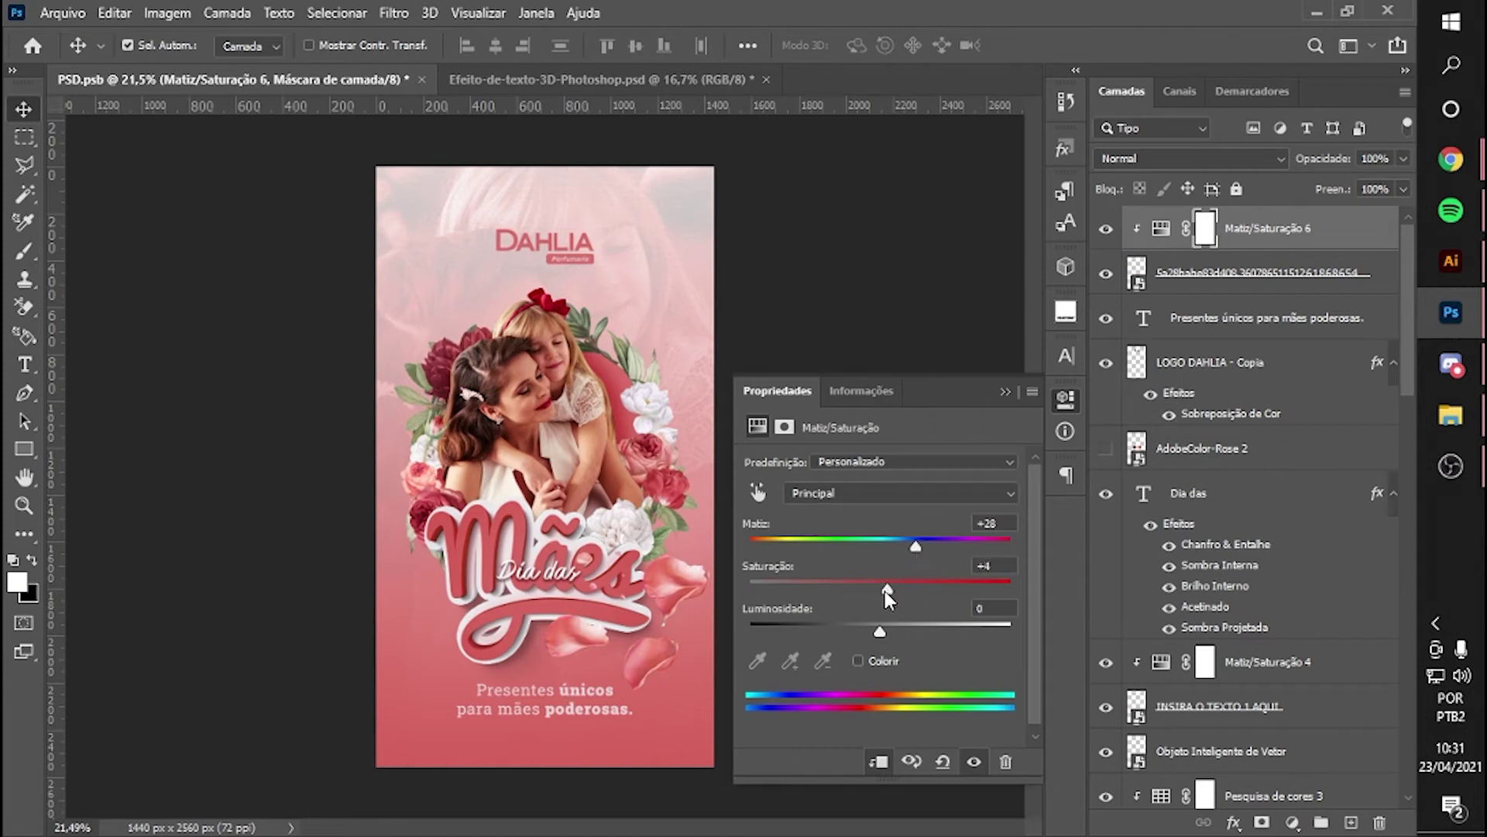
{"action": "left_click", "coordinate": [1255, 272], "text": "shift"}
- Duplicate the petals, hide the copies, and mask the first layer to one petal with a hard brush
{"action": "key", "text": "ctrl+j"}
{"action": "key", "text": "ctrl+j"}
{"action": "key", "text": "ctrl+j"}
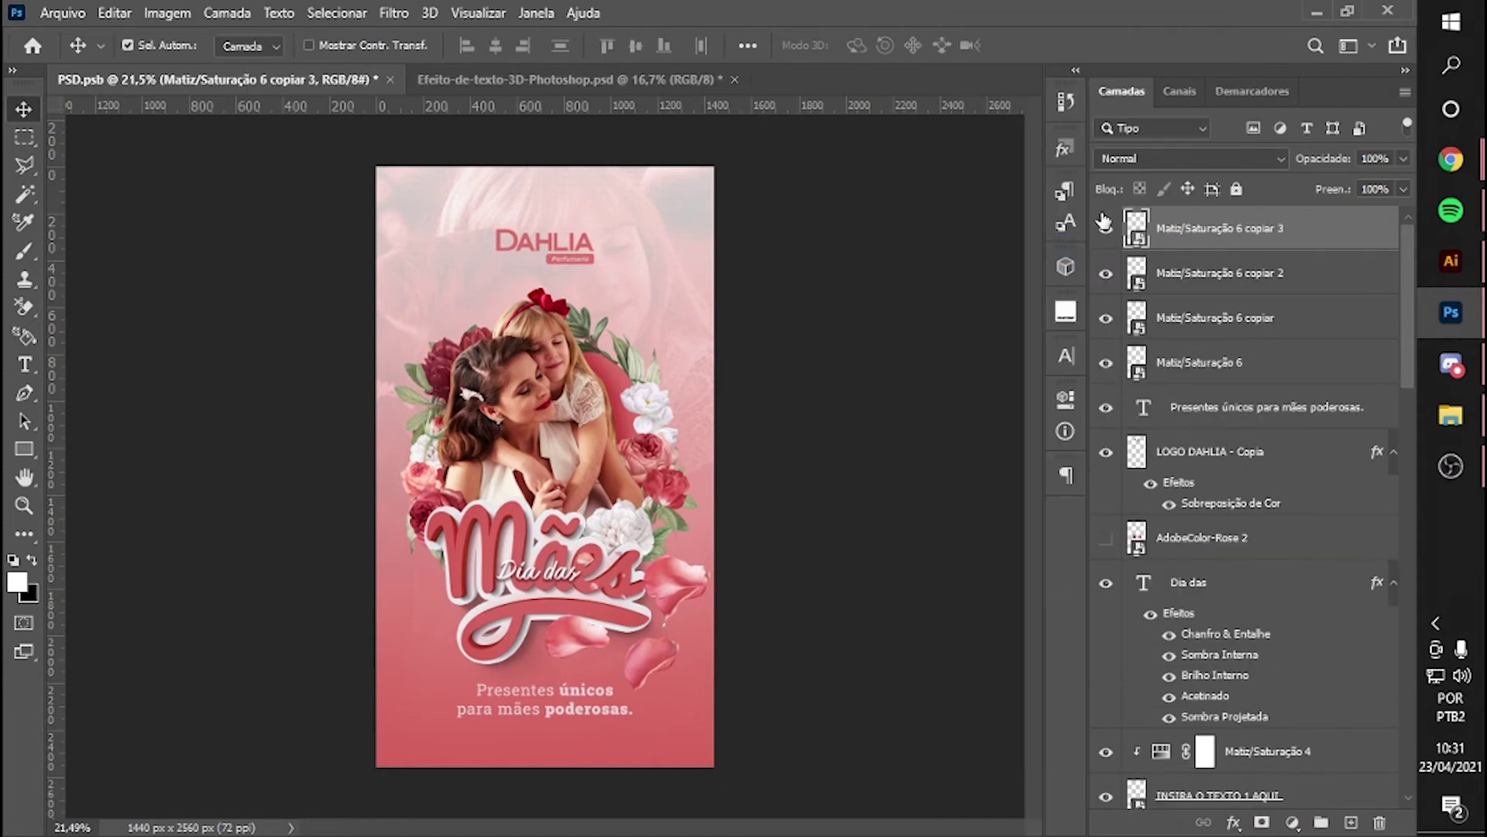
{"action": "left_click_drag", "start_coordinate": [1104, 227], "coordinate": [1106, 317]}
{"action": "left_click", "coordinate": [1196, 362]}
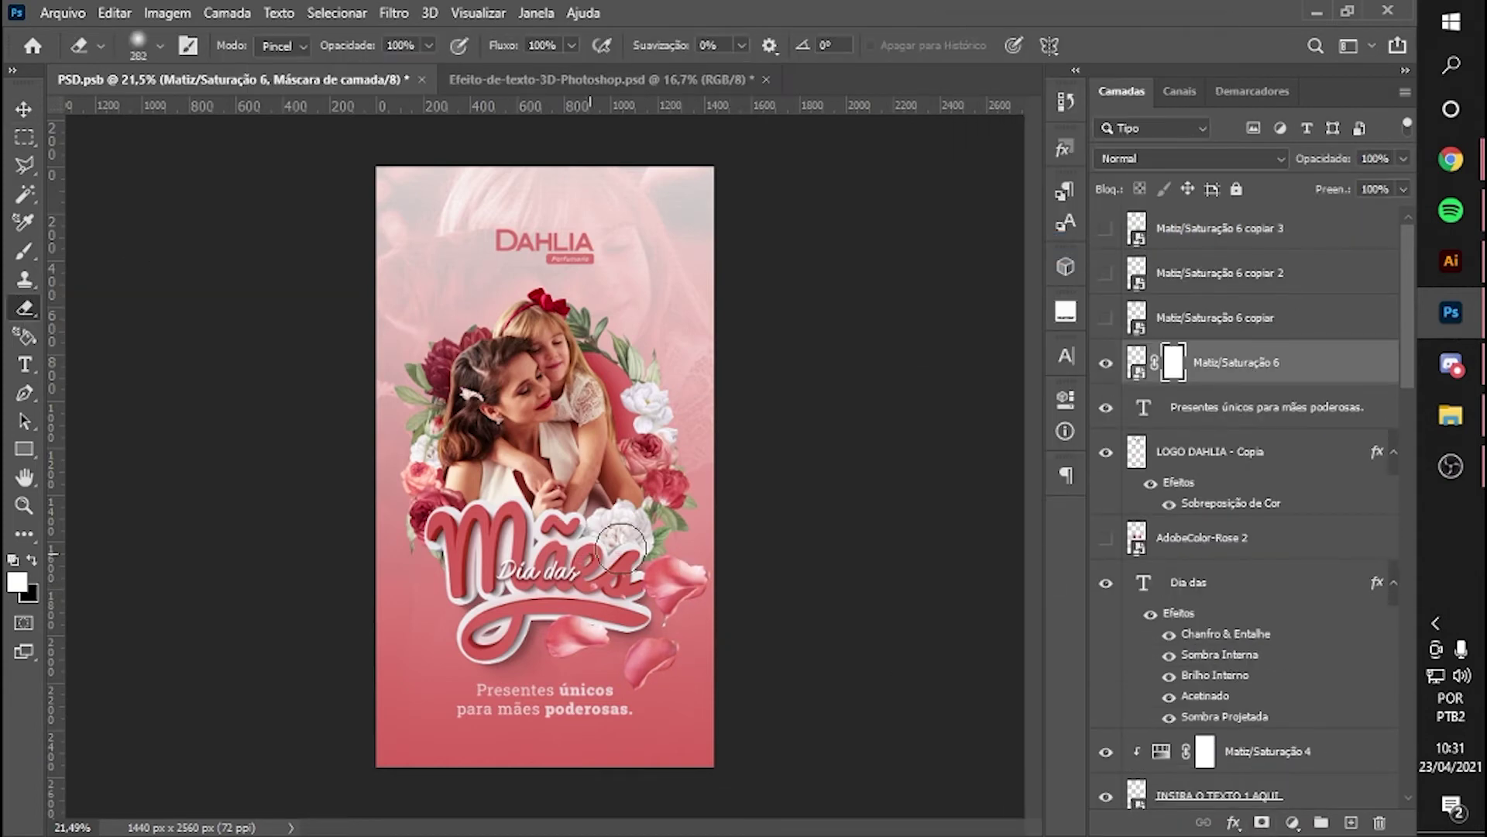
{"action": "right_click", "coordinate": [644, 481]}
{"action": "left_click", "coordinate": [784, 715]}
{"action": "left_click_drag", "start_coordinate": [666, 589], "coordinate": [686, 565]}
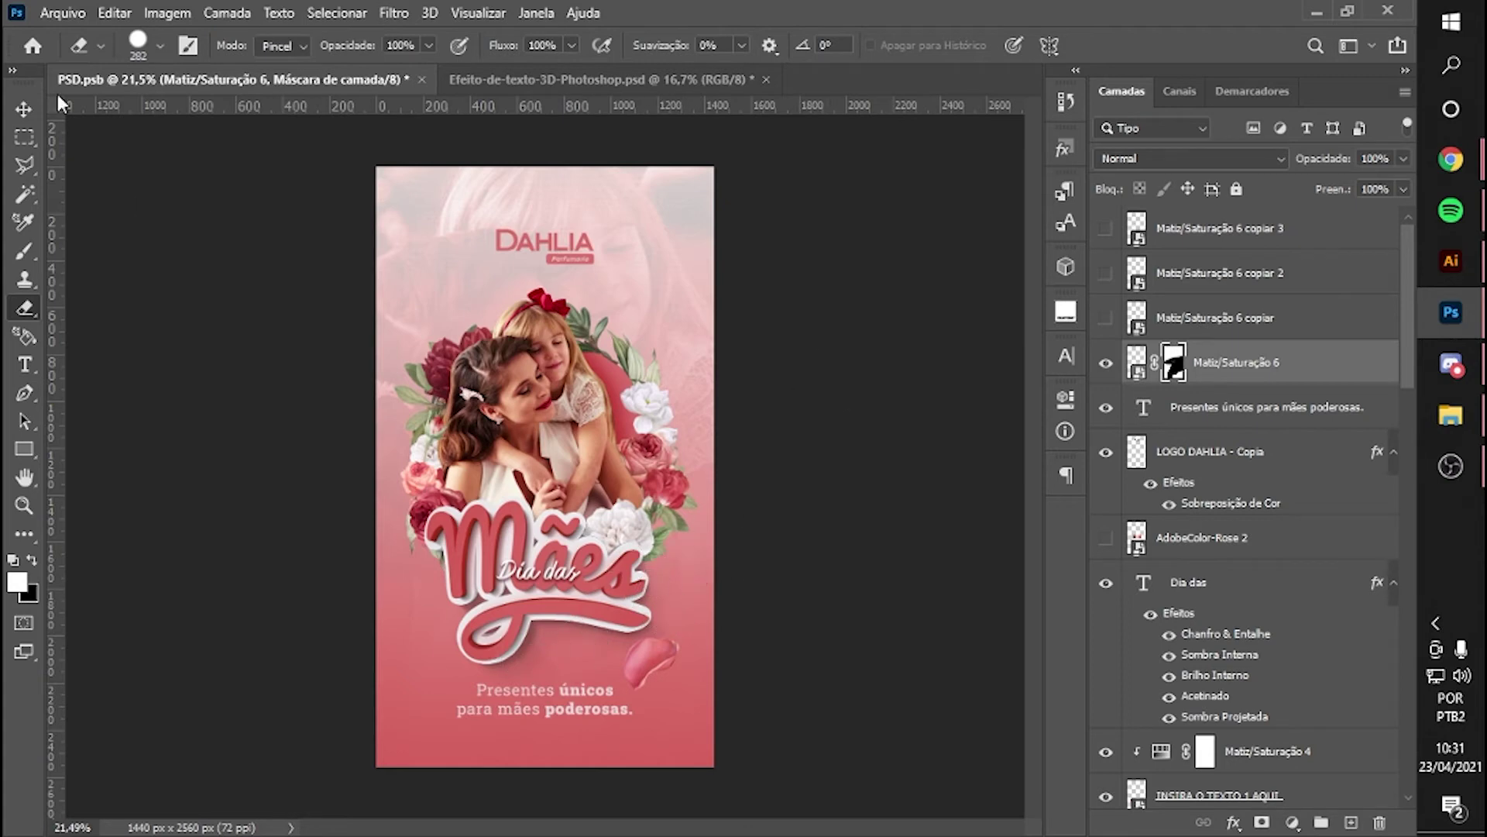
{"action": "left_click_drag", "start_coordinate": [680, 665], "coordinate": [679, 666]}
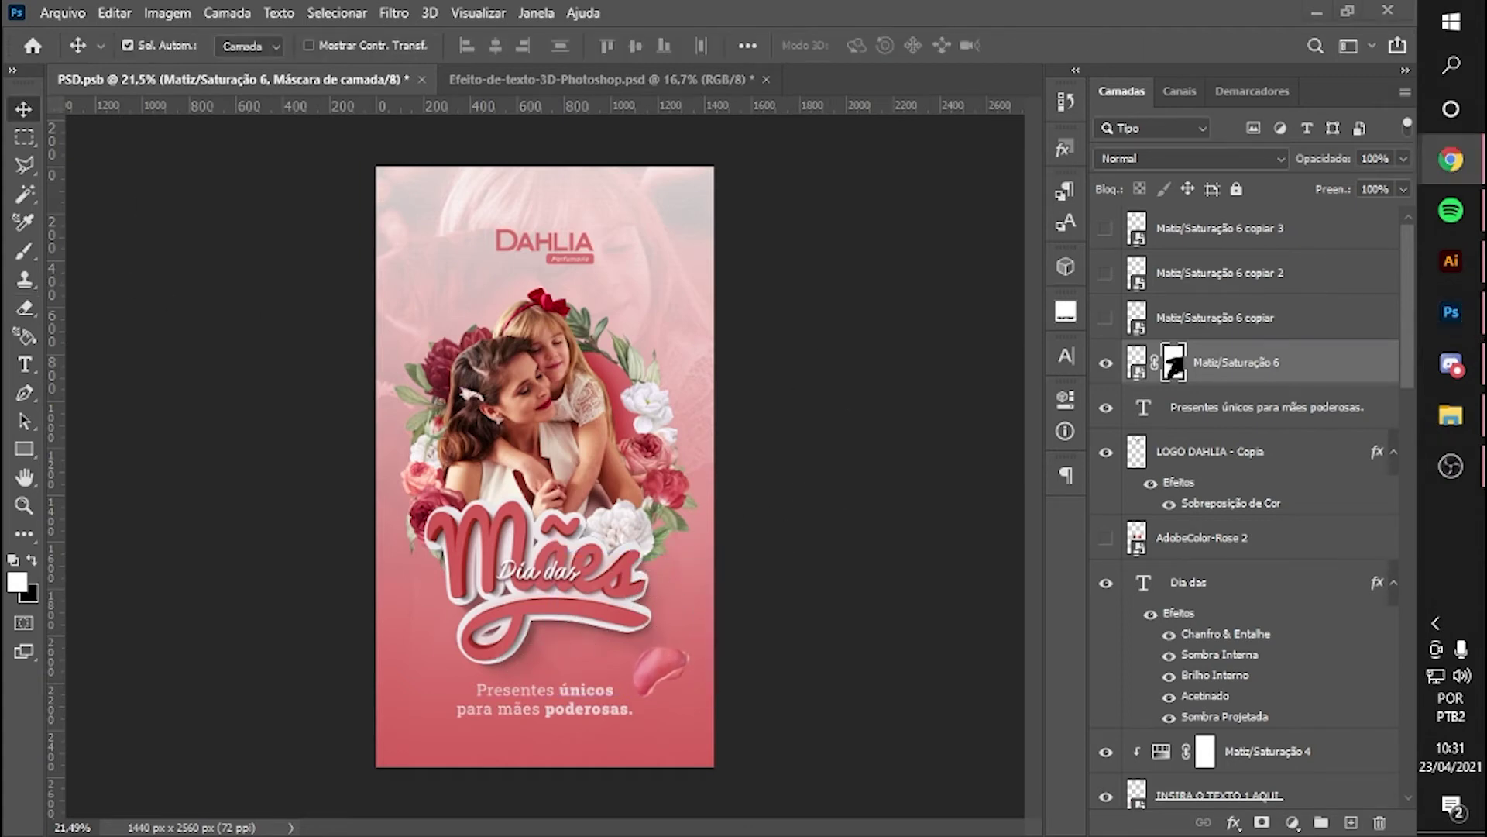
- Show the first two petal copies and Free Transform each into place
{"action": "left_click", "coordinate": [1106, 318]}
{"action": "left_click", "coordinate": [1216, 318]}
{"action": "key", "text": "ctrl+t"}
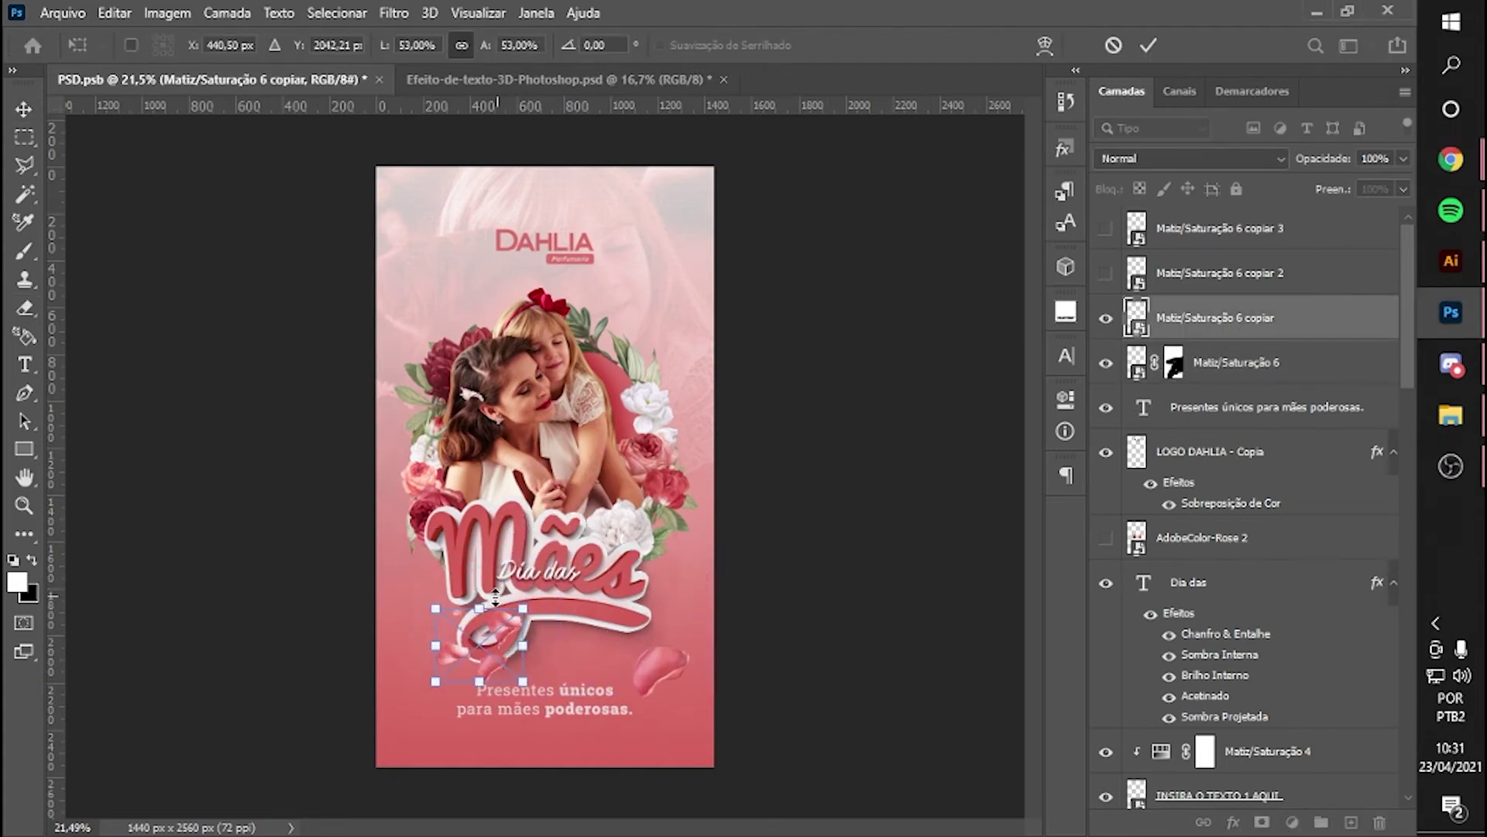
{"action": "key", "text": "Return"}
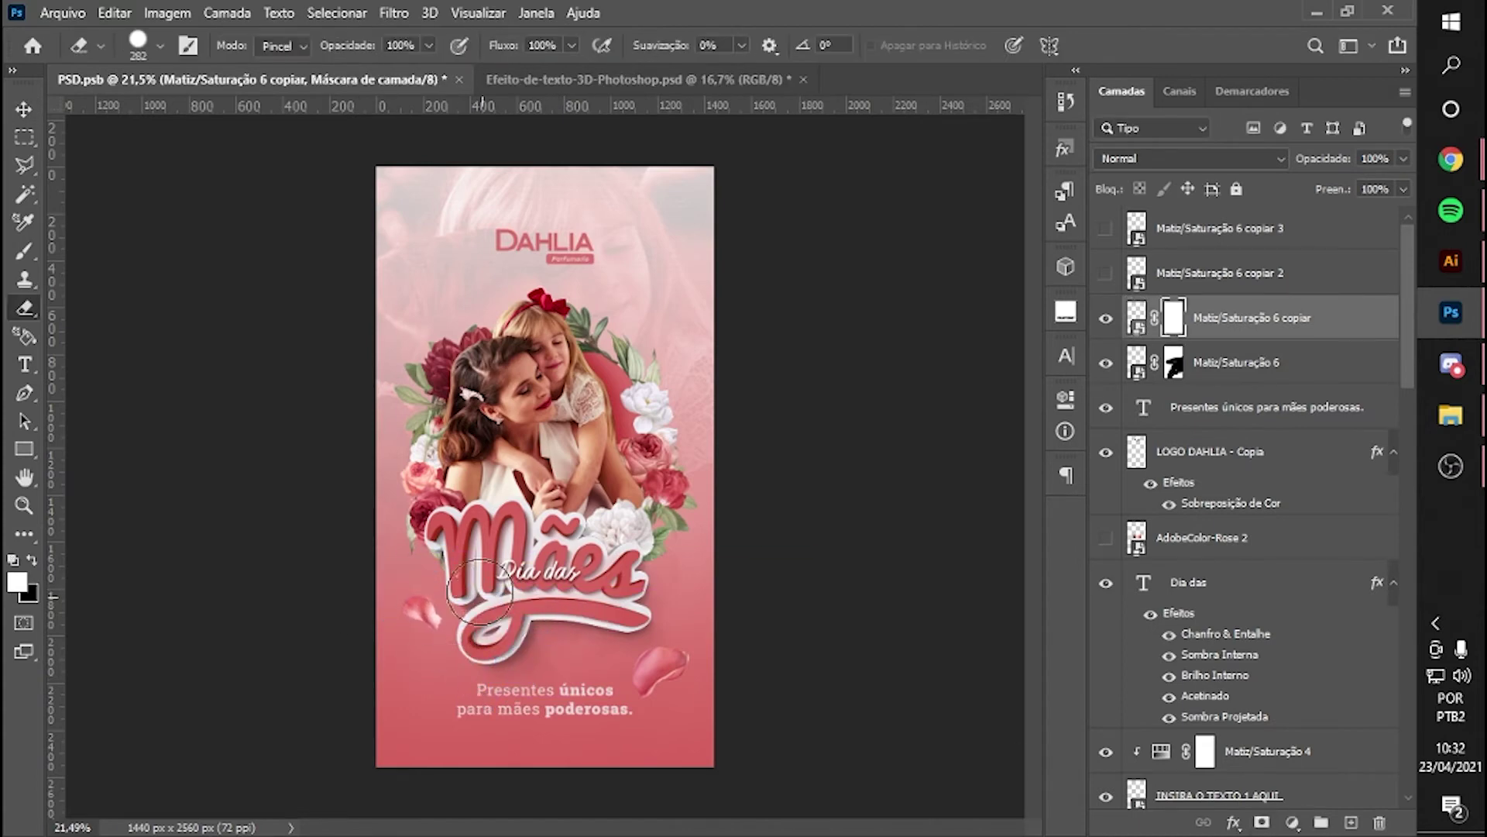
{"action": "left_click", "coordinate": [1106, 273]}
{"action": "left_click", "coordinate": [1240, 273]}
{"action": "key", "text": "ctrl+t"}
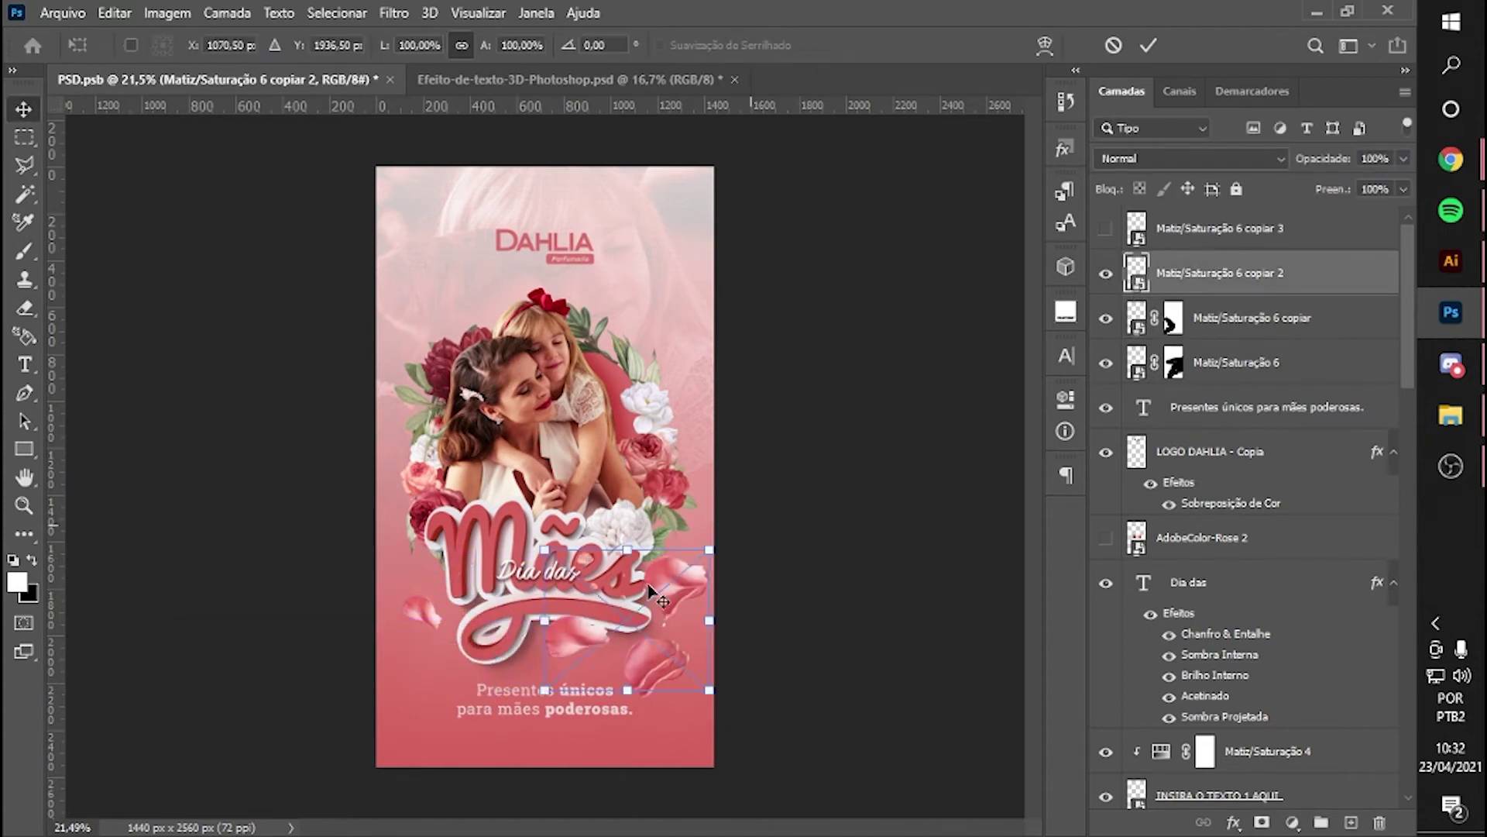
{"action": "key", "text": "Return"}
- Tuck a petal copy behind the girl below Agrupar 1 and Alt-drag a new copy to the upper right
{"action": "mouse_move", "coordinate": [1271, 273]}
{"action": "left_mouse_down"}
{"action": "mouse_move", "coordinate": [1224, 830]}
{"action": "mouse_move", "coordinate": [1224, 535]}
{"action": "left_mouse_up"}
{"action": "key", "text": "ctrl+t"}
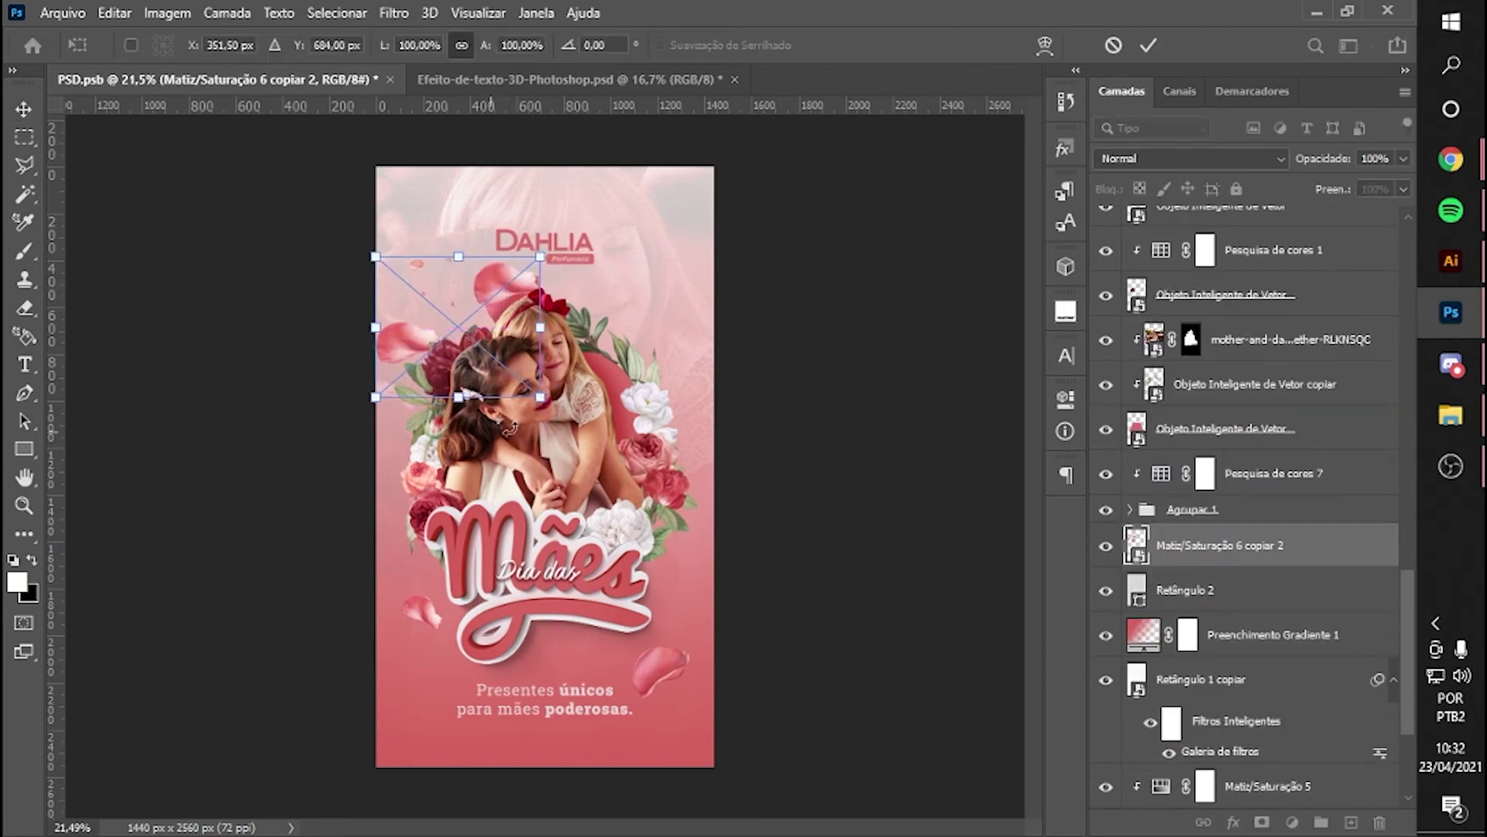
{"action": "key", "text": "Return"}
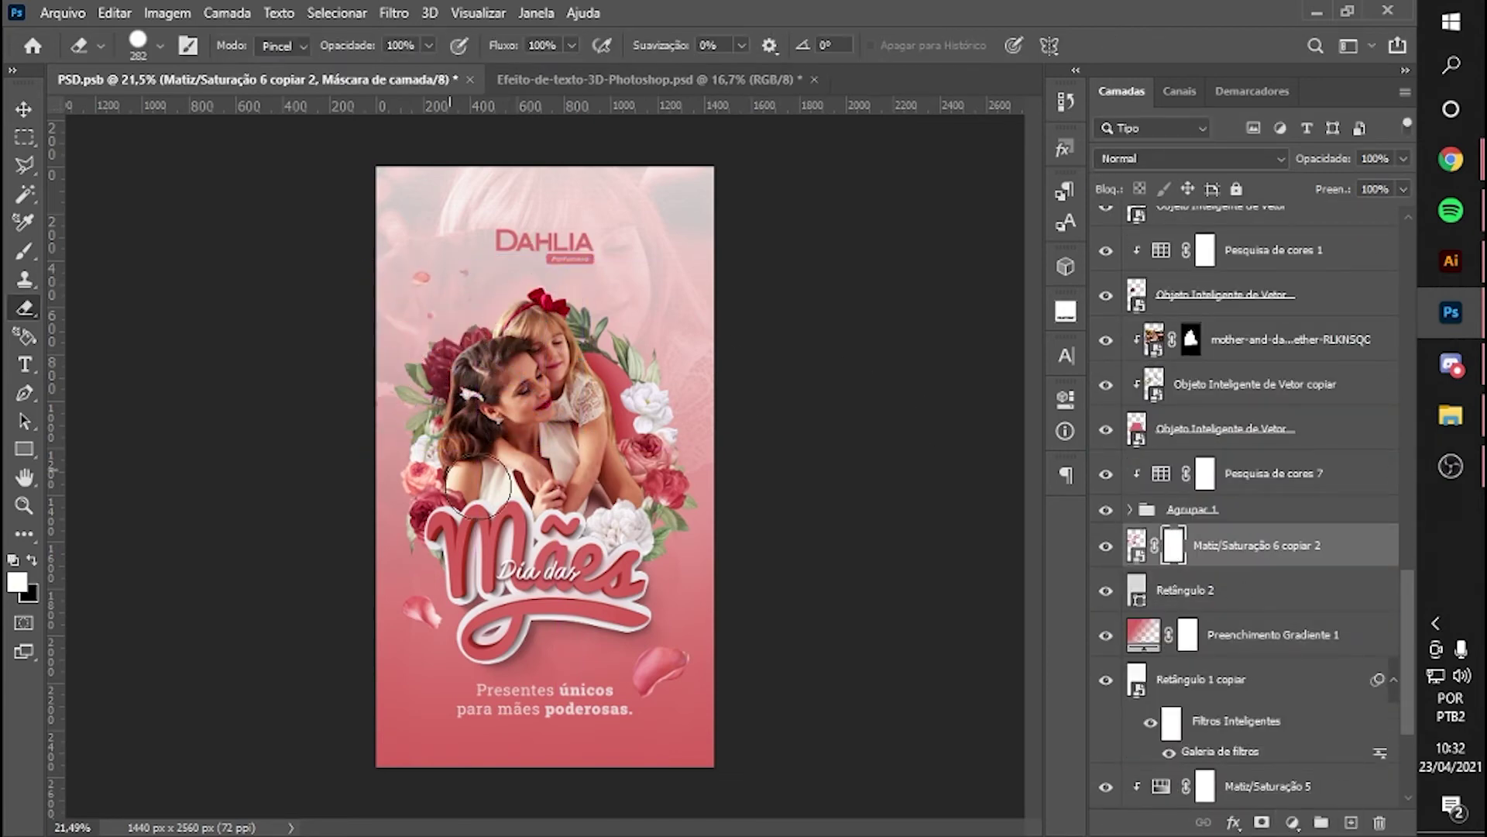
{"action": "scroll", "coordinate": [1239, 388], "scroll_direction": "up", "scroll_amount": 10}
{"action": "left_click", "coordinate": [1136, 226]}
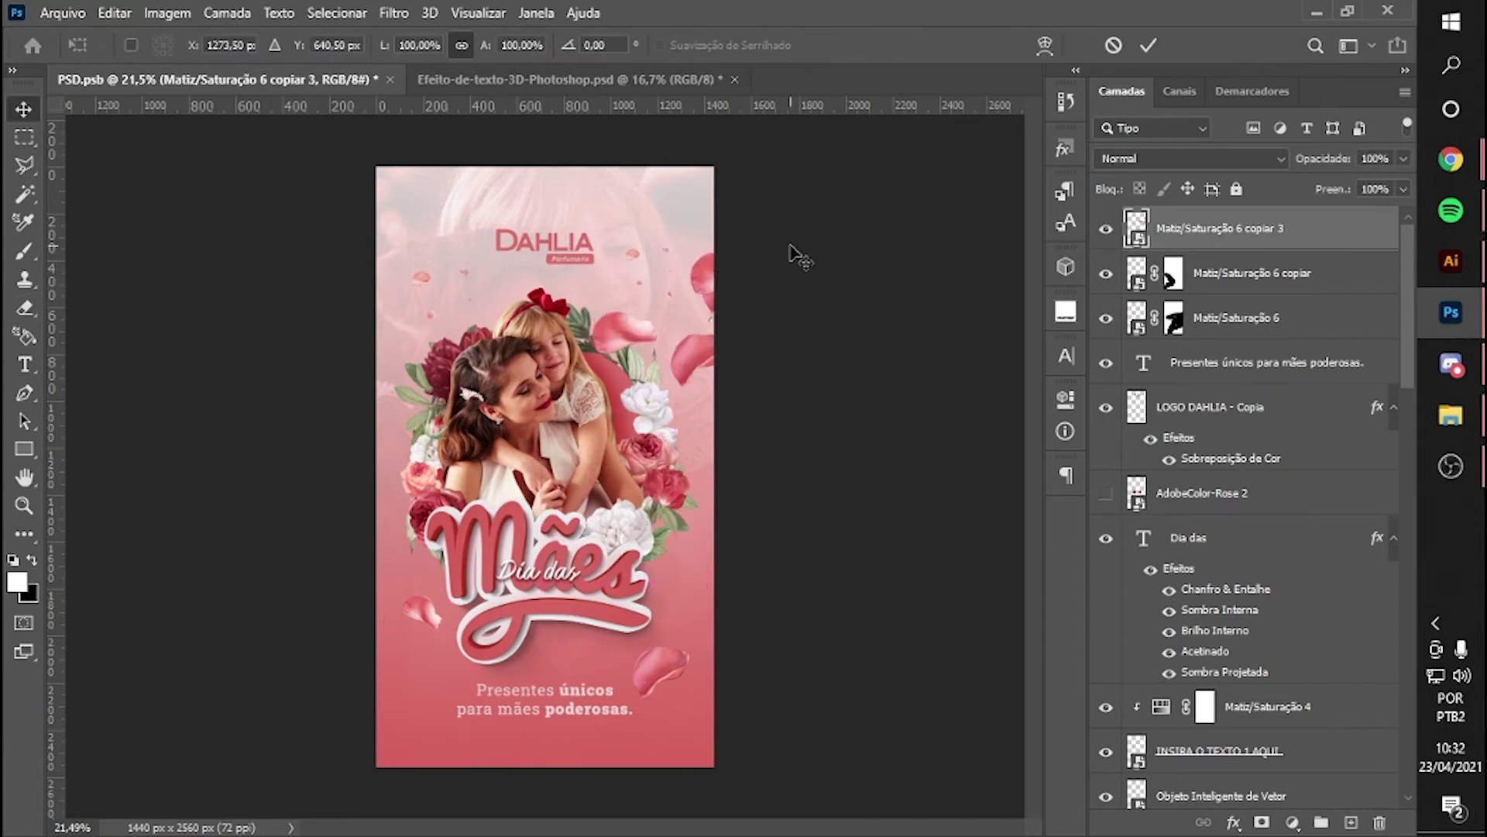
{"action": "left_click_drag", "start_coordinate": [673, 585], "coordinate": [821, 306]}
- Mask the third petal copy and apply a Gaussian Blur to it
{"action": "left_click", "coordinate": [1105, 228]}
{"action": "left_click", "coordinate": [1299, 279]}
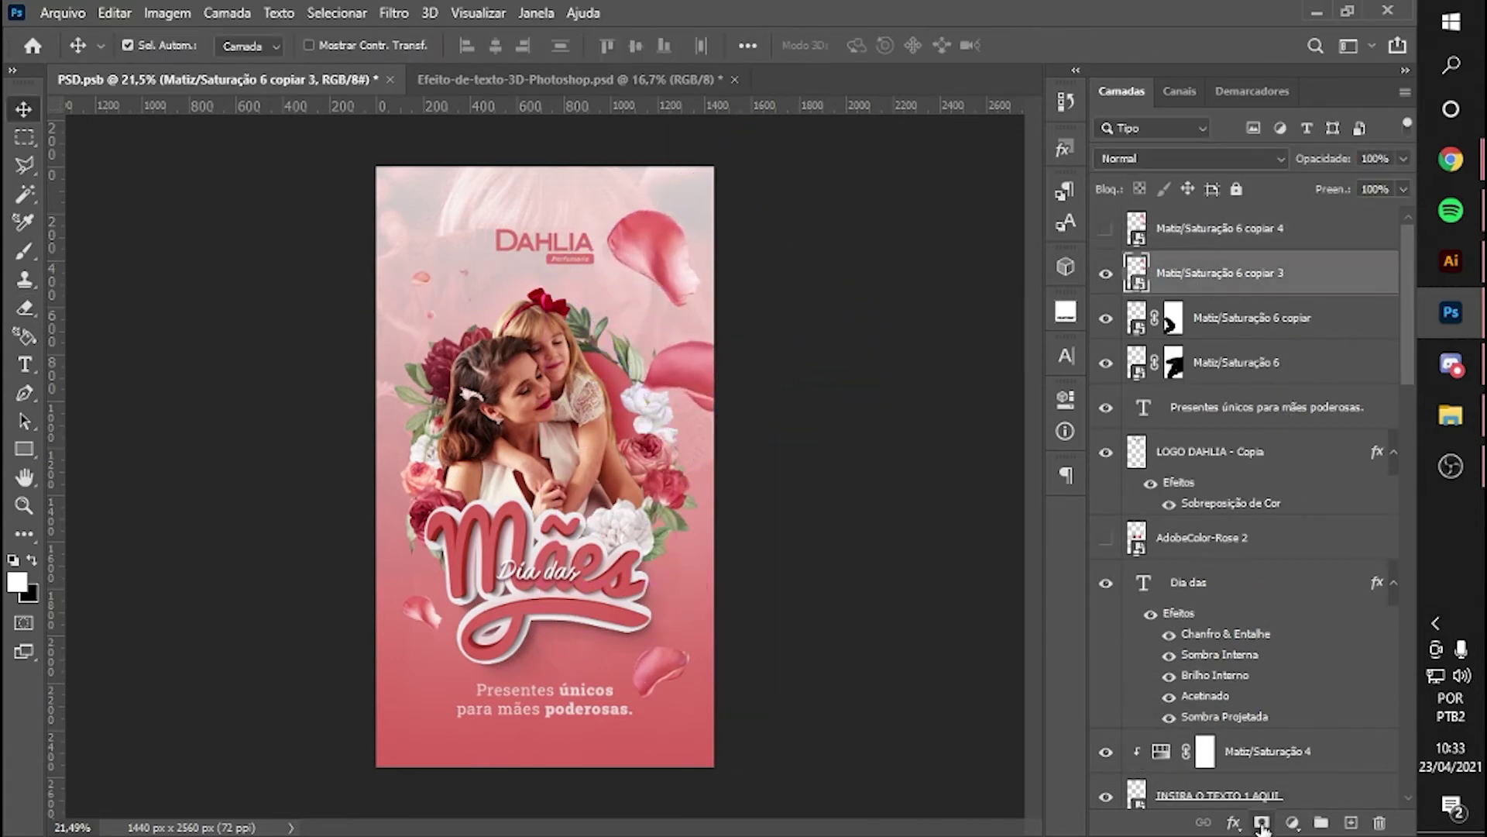
{"action": "left_click", "coordinate": [1262, 822]}
{"action": "key", "text": "e"}
{"action": "left_click", "coordinate": [393, 13]}
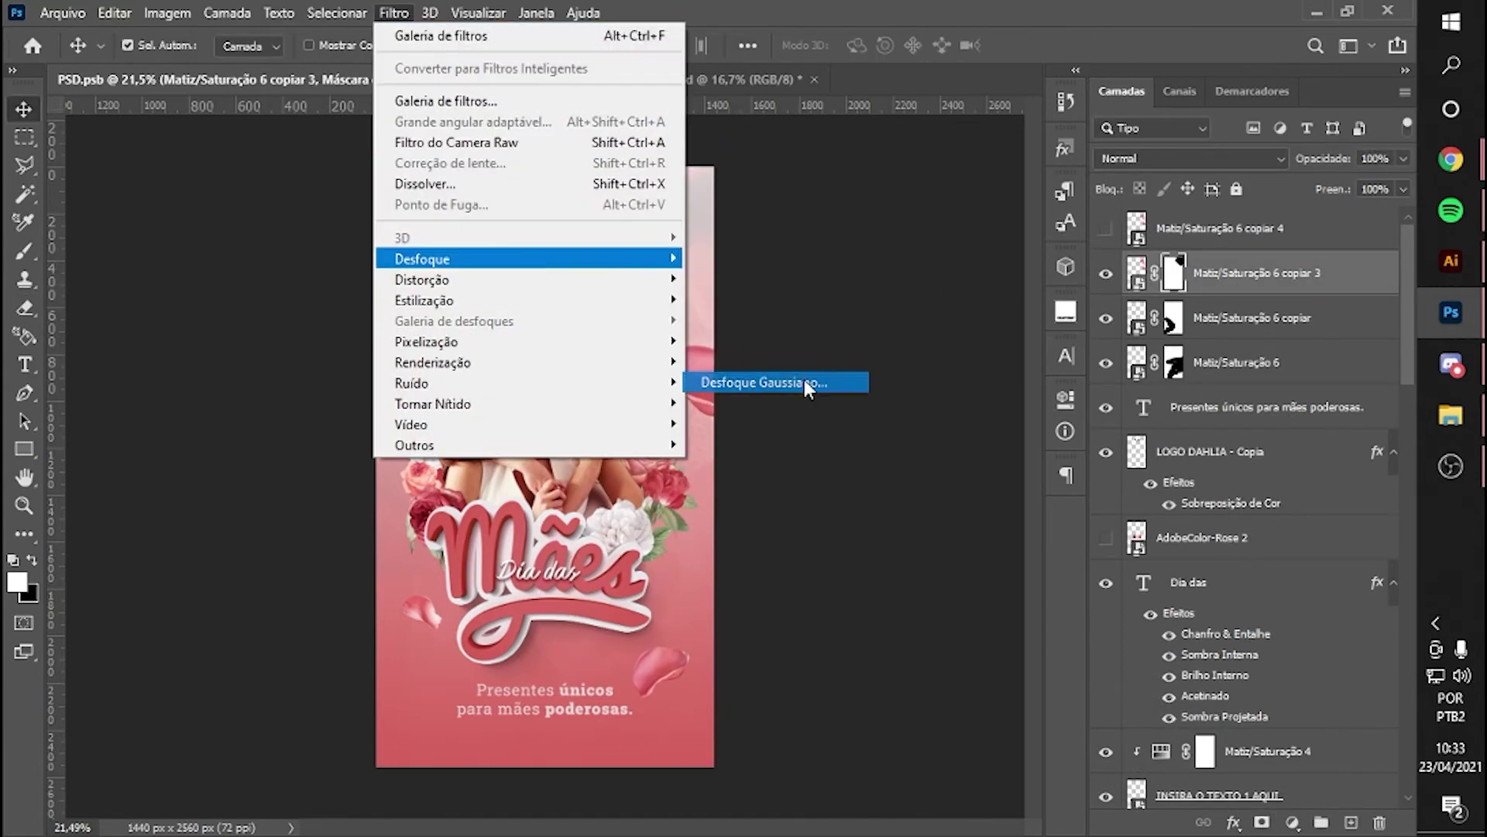
{"action": "left_click", "coordinate": [790, 381]}
{"action": "left_click", "coordinate": [1143, 275]}
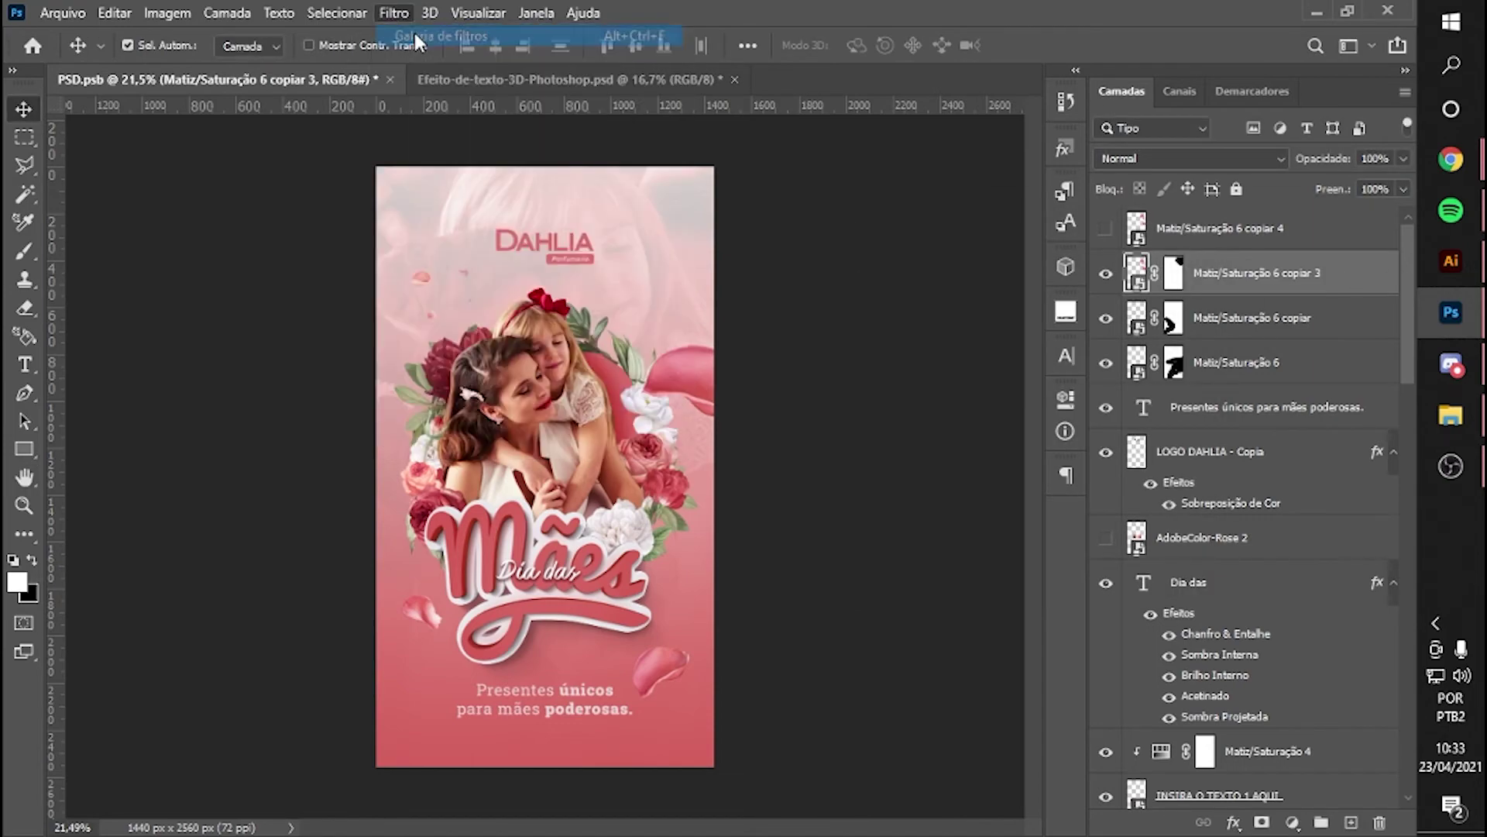
- Add a second Gaussian Blur smart filter with Raio 4,6 to the petal
{"action": "left_click", "coordinate": [393, 12]}
{"action": "left_click", "coordinate": [814, 392]}
{"action": "left_click", "coordinate": [1152, 276]}
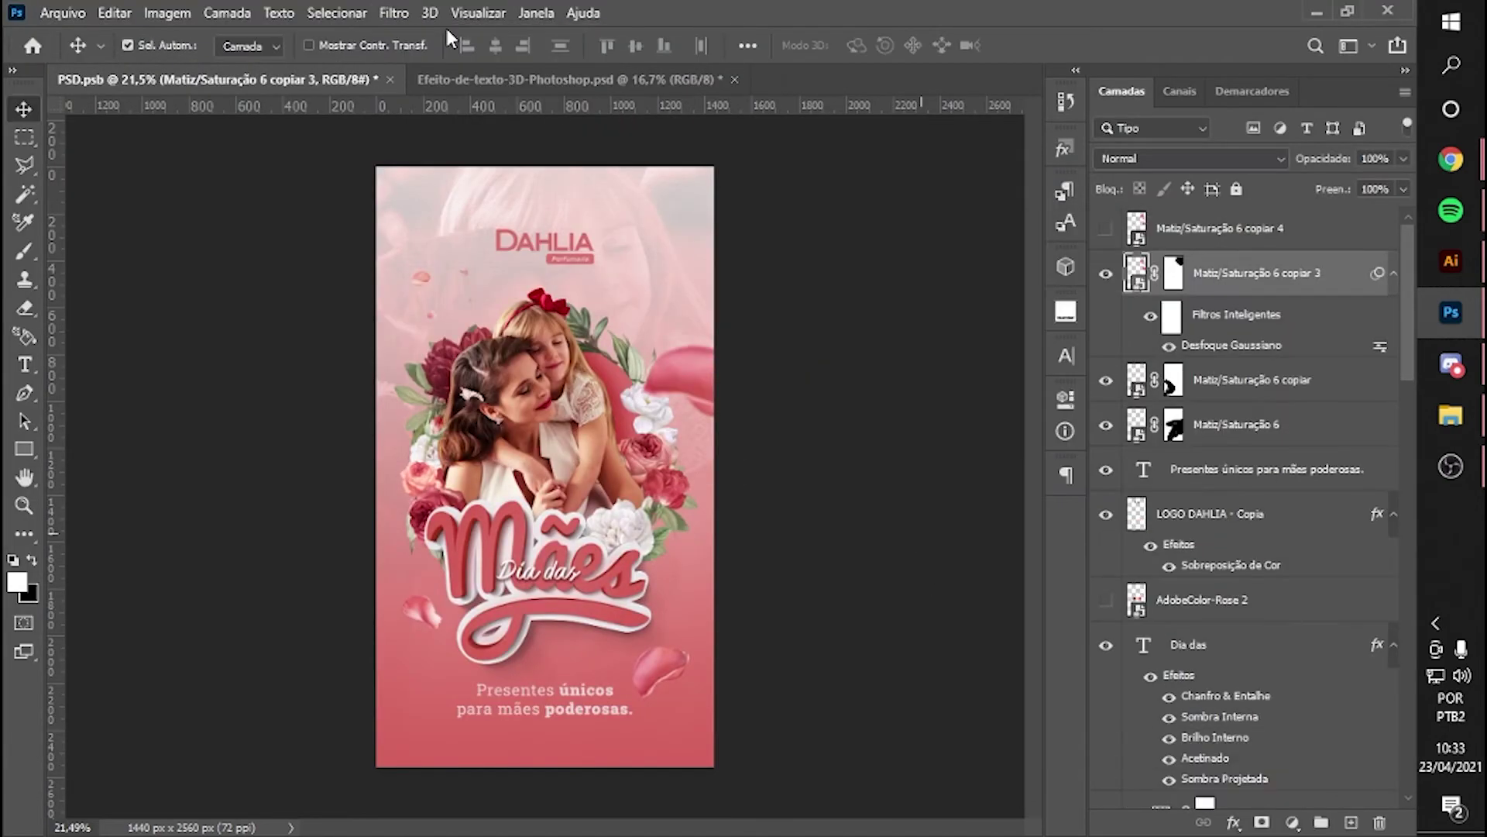
{"action": "key", "text": "ctrl+alt+f"}
{"action": "key", "text": "Return"}
- Shrink and rotate the top-right petal copy
{"action": "left_click", "coordinate": [1112, 228]}
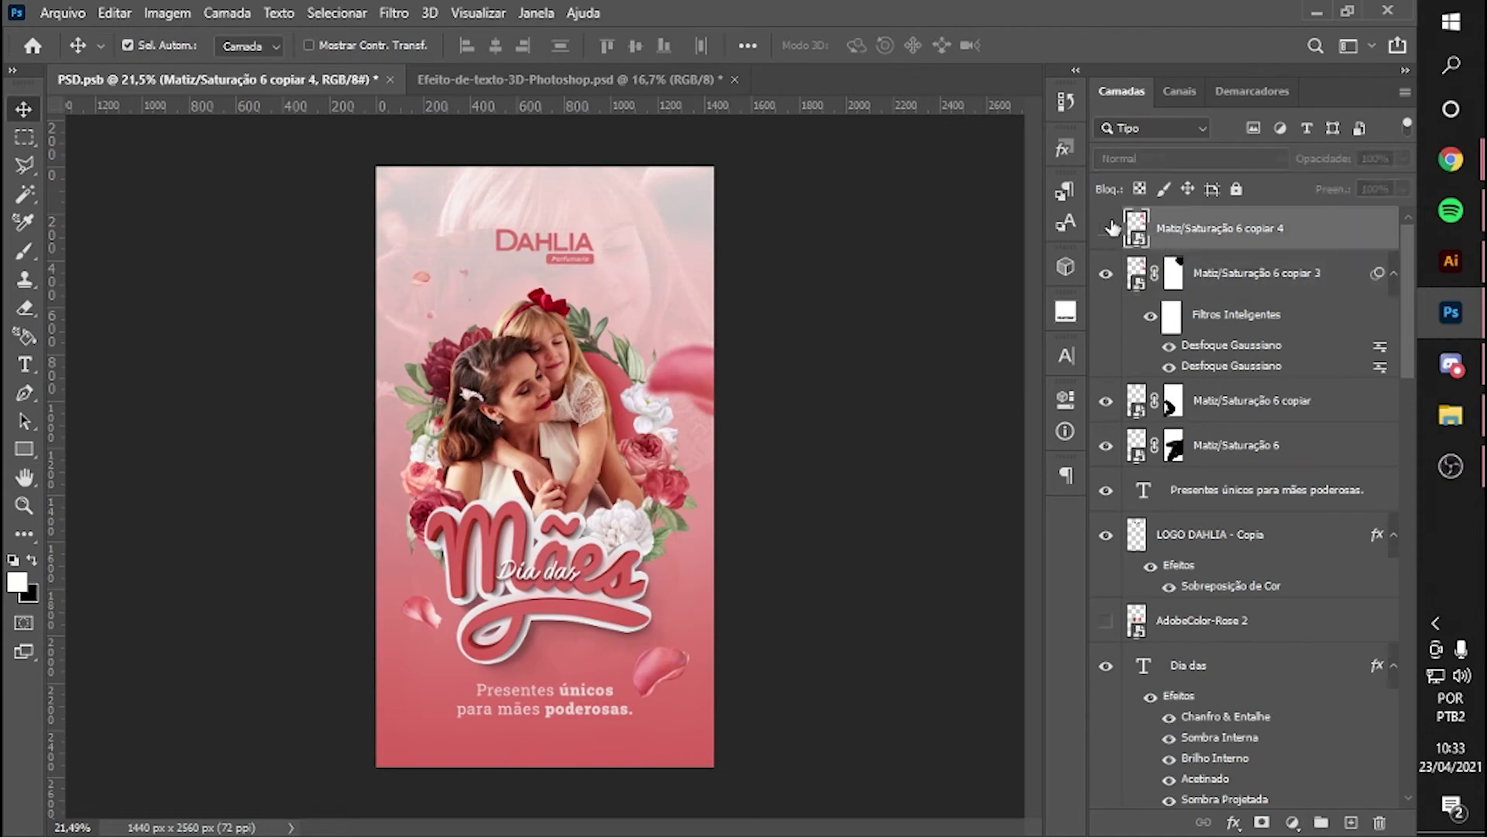
{"action": "key", "text": "ctrl+t"}
{"action": "left_click_drag", "start_coordinate": [692, 343], "coordinate": [720, 288]}
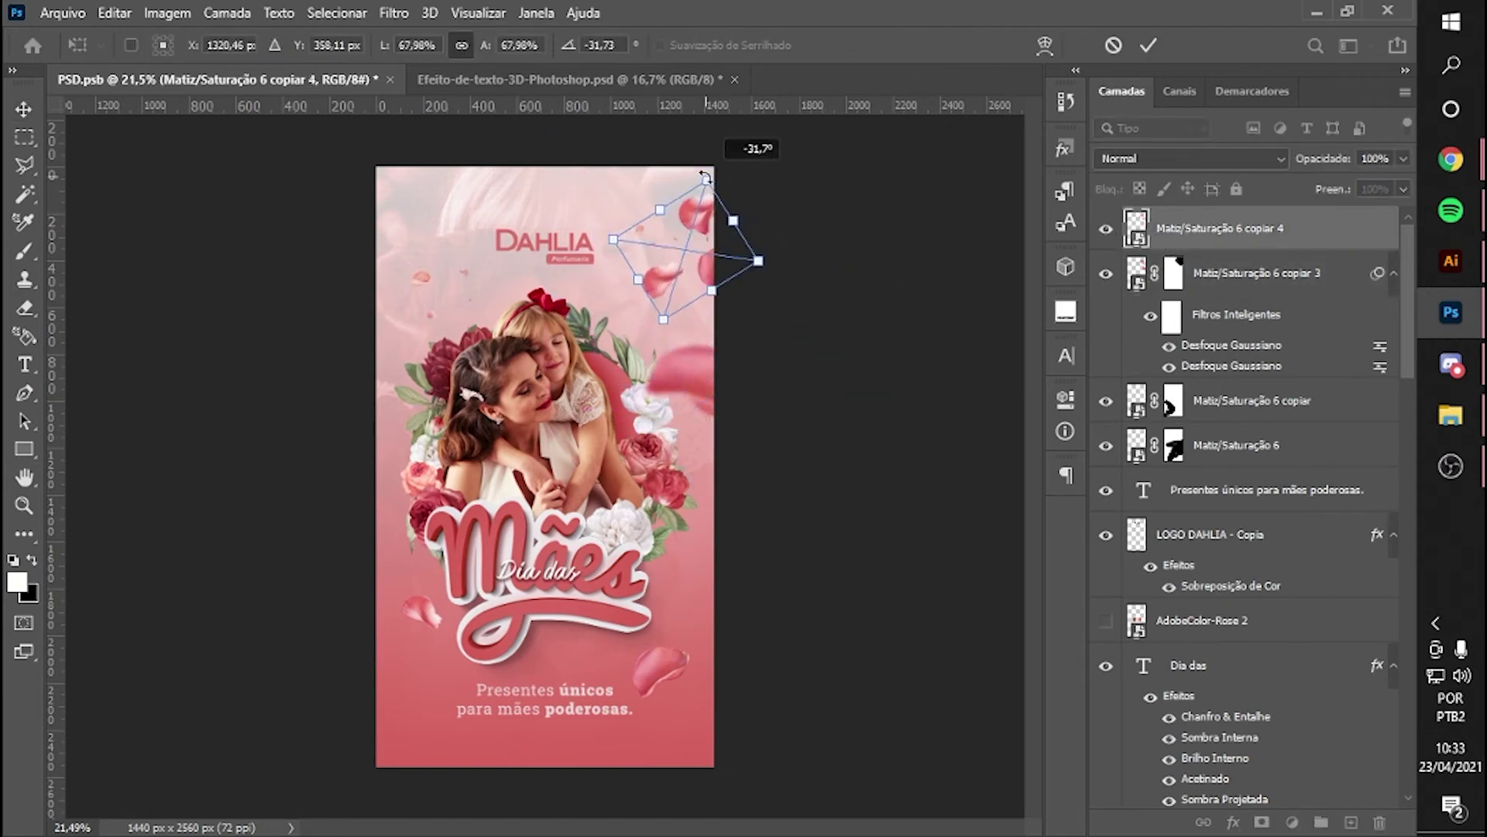
{"action": "key", "text": "Return"}
- Save the poster and fit the whole canvas on screen
{"action": "key", "text": "ctrl+s"}
{"action": "key", "text": "v"}
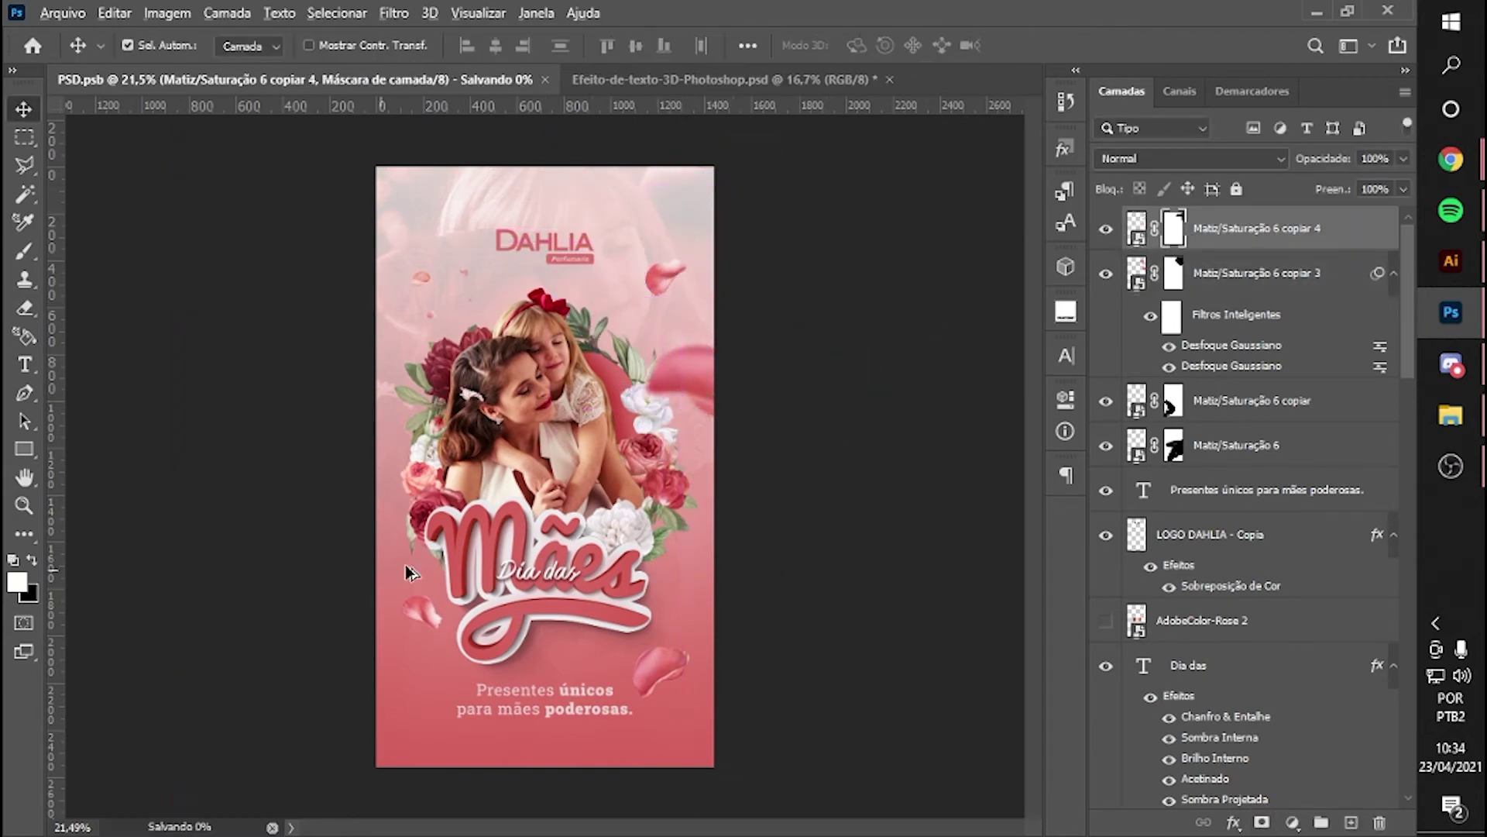
{"action": "key", "text": "ctrl+0"}
{"action": "scroll", "coordinate": [1247, 504], "scroll_direction": "down", "scroll_amount": 5}
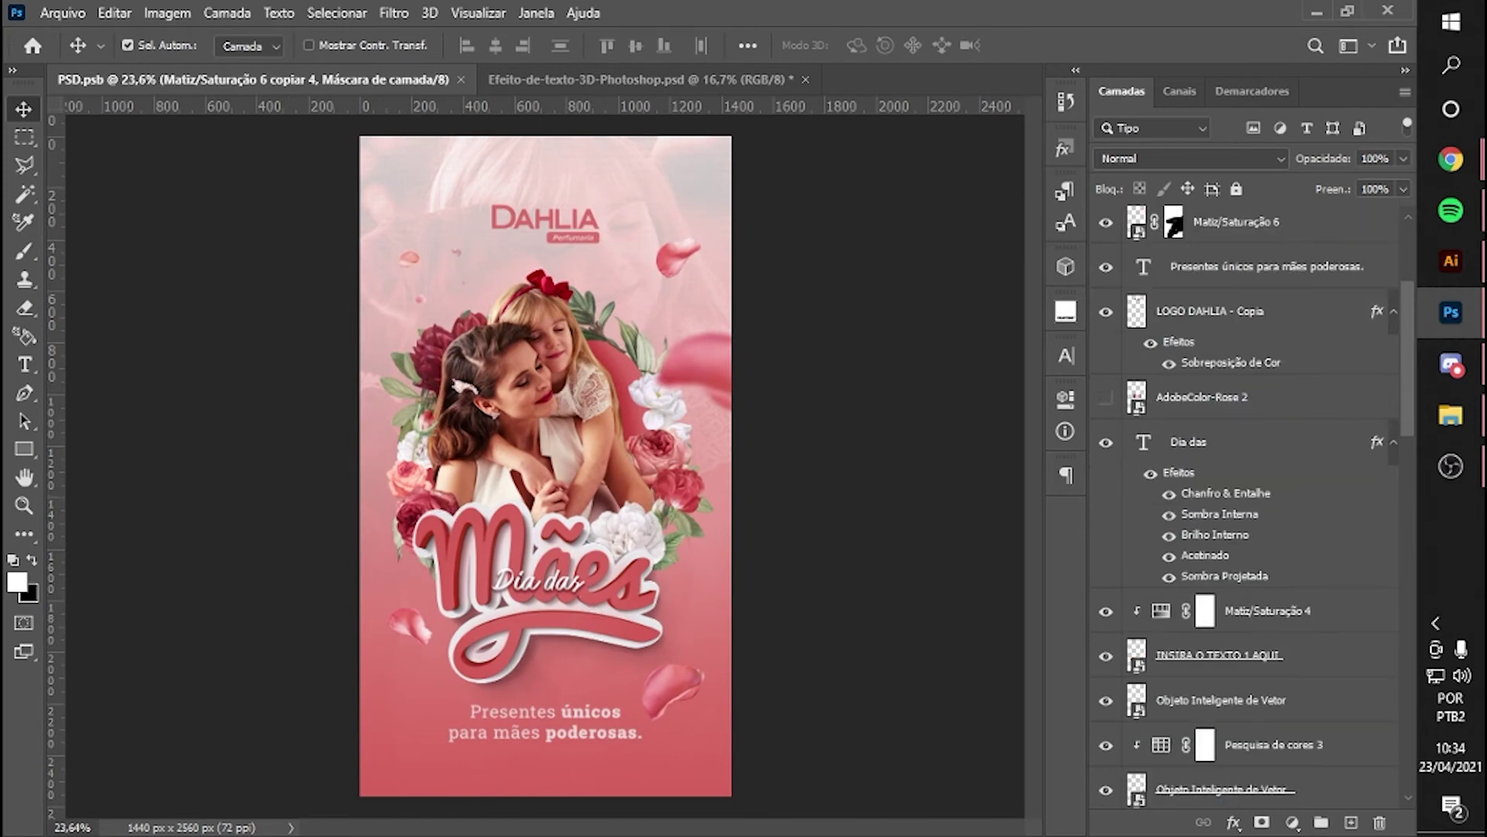
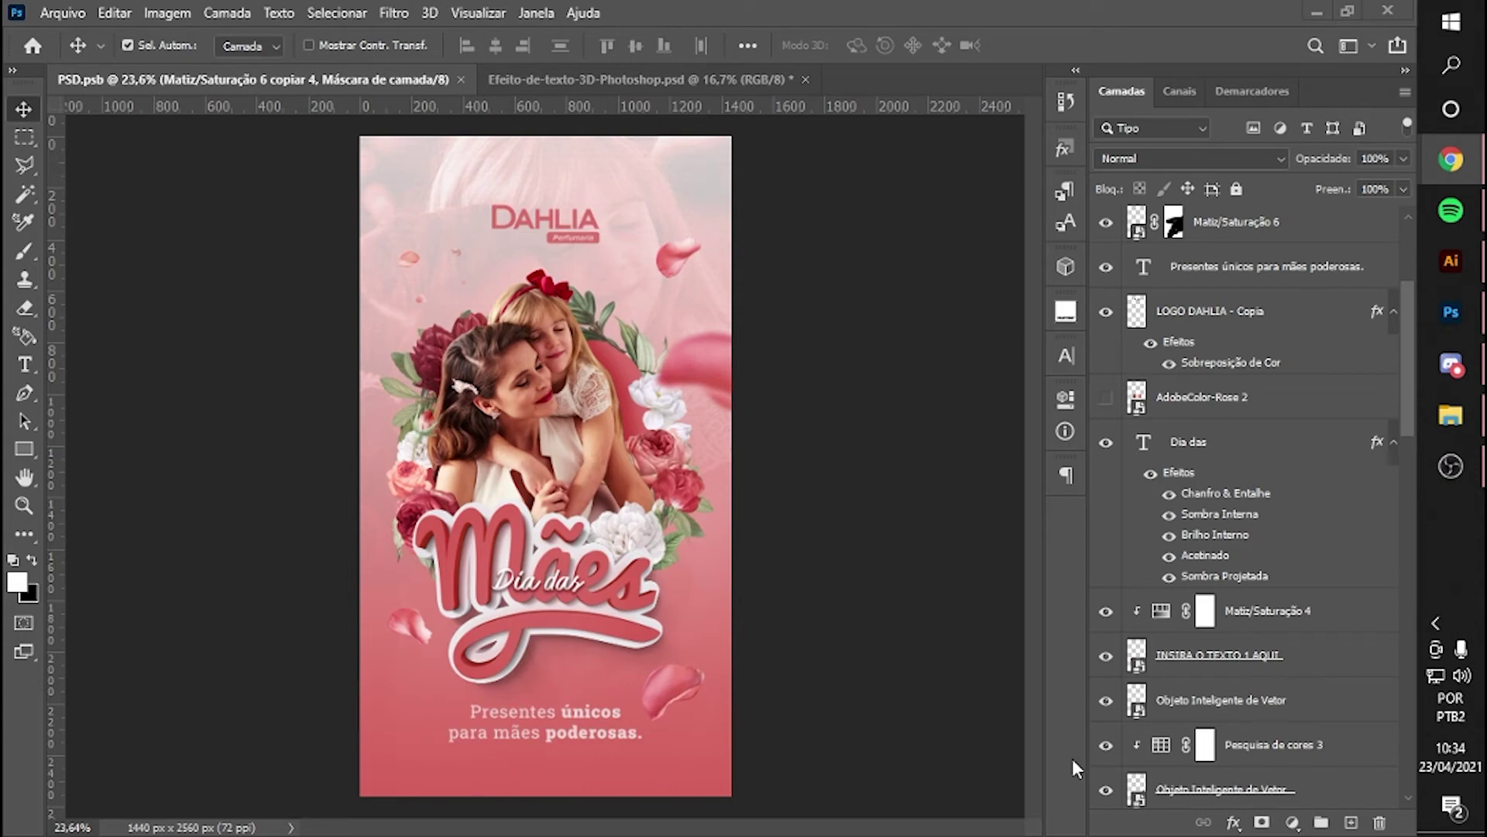
- Scale the Camada 1 texture to about 177% and shift it lower on the poster
{"action": "scroll", "coordinate": [1247, 503], "scroll_direction": "down", "scroll_amount": 10}
{"action": "left_click", "coordinate": [1180, 656]}
{"action": "key", "text": "ctrl+t"}
{"action": "left_click_drag", "start_coordinate": [577, 275], "coordinate": [596, 189]}
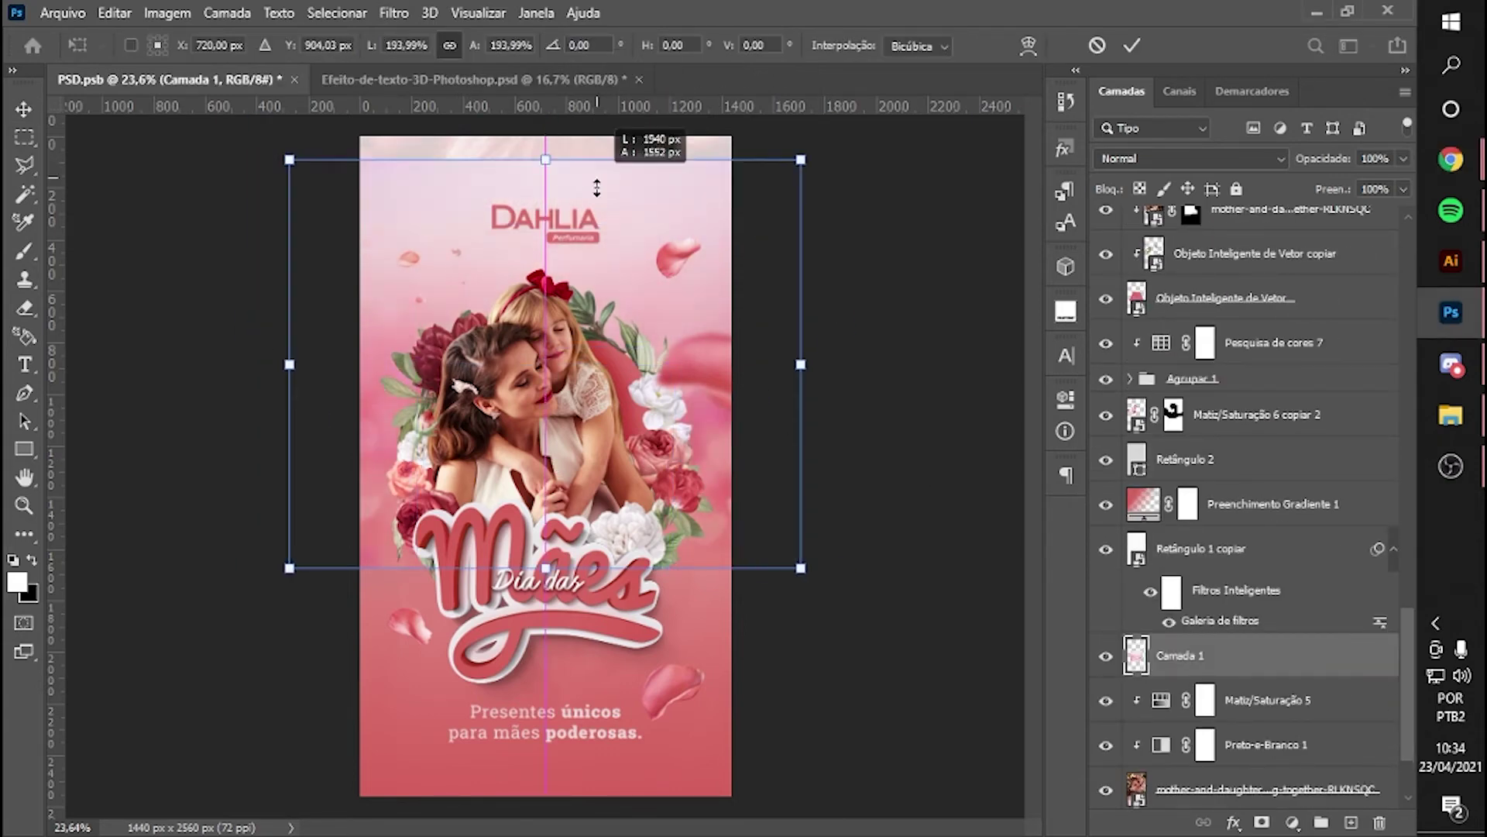
{"action": "mouse_move", "coordinate": [771, 391]}
{"action": "left_mouse_down"}
{"action": "mouse_move", "coordinate": [870, 522]}
{"action": "mouse_move", "coordinate": [989, 767]}
{"action": "mouse_move", "coordinate": [772, 394]}
{"action": "left_mouse_up"}
{"action": "mouse_move", "coordinate": [756, 307]}
{"action": "left_mouse_down"}
{"action": "mouse_move", "coordinate": [758, 340]}
{"action": "mouse_move", "coordinate": [755, 275]}
{"action": "left_mouse_up"}
{"action": "key", "text": "Return"}
- Blend Camada 1 in Luz do Pino mode, set up the eraser, and paste the pink image
{"action": "left_click", "coordinate": [1191, 158]}
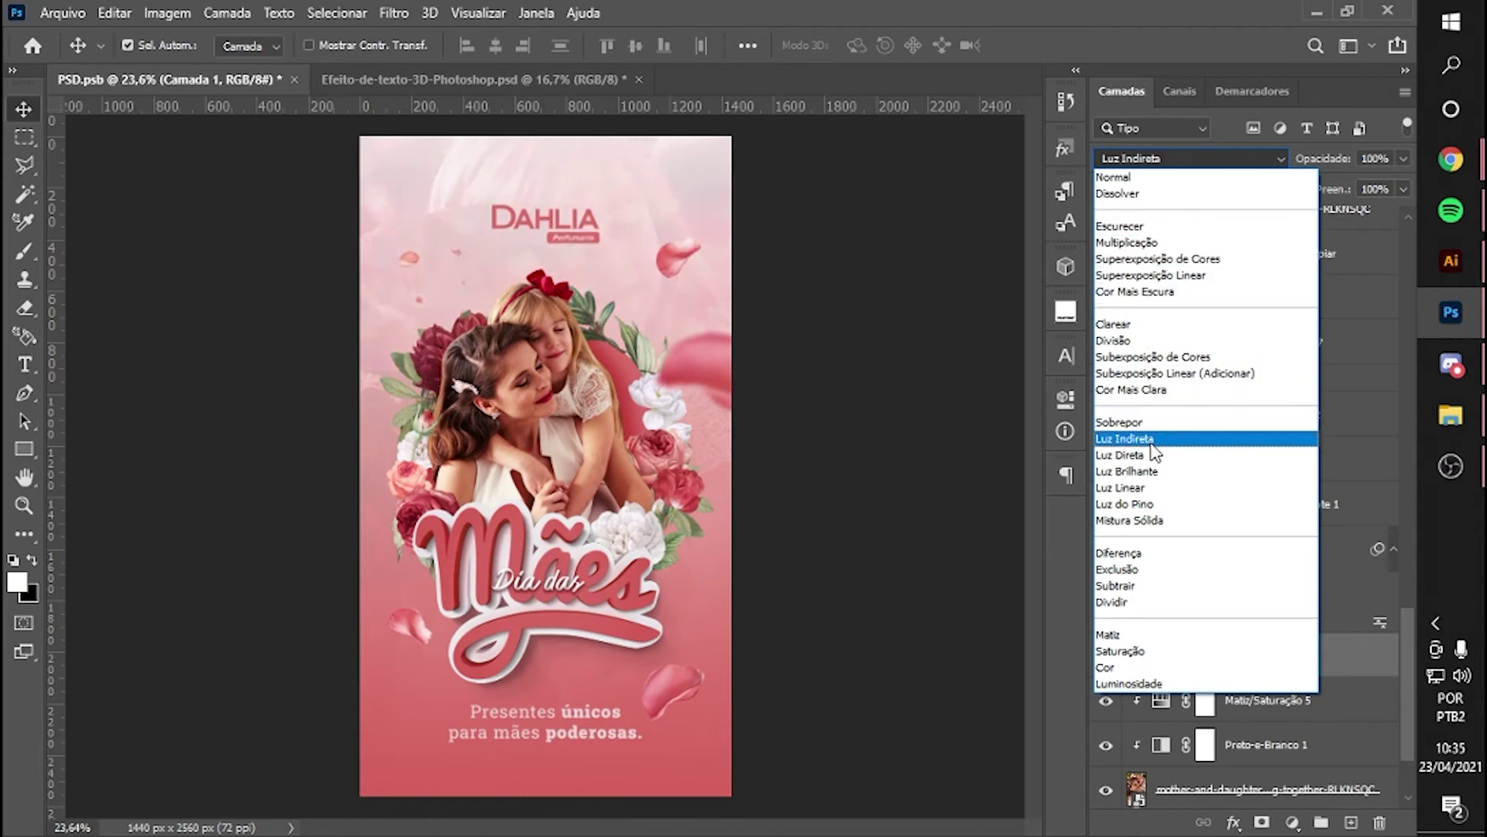
{"action": "left_click", "coordinate": [1128, 503]}
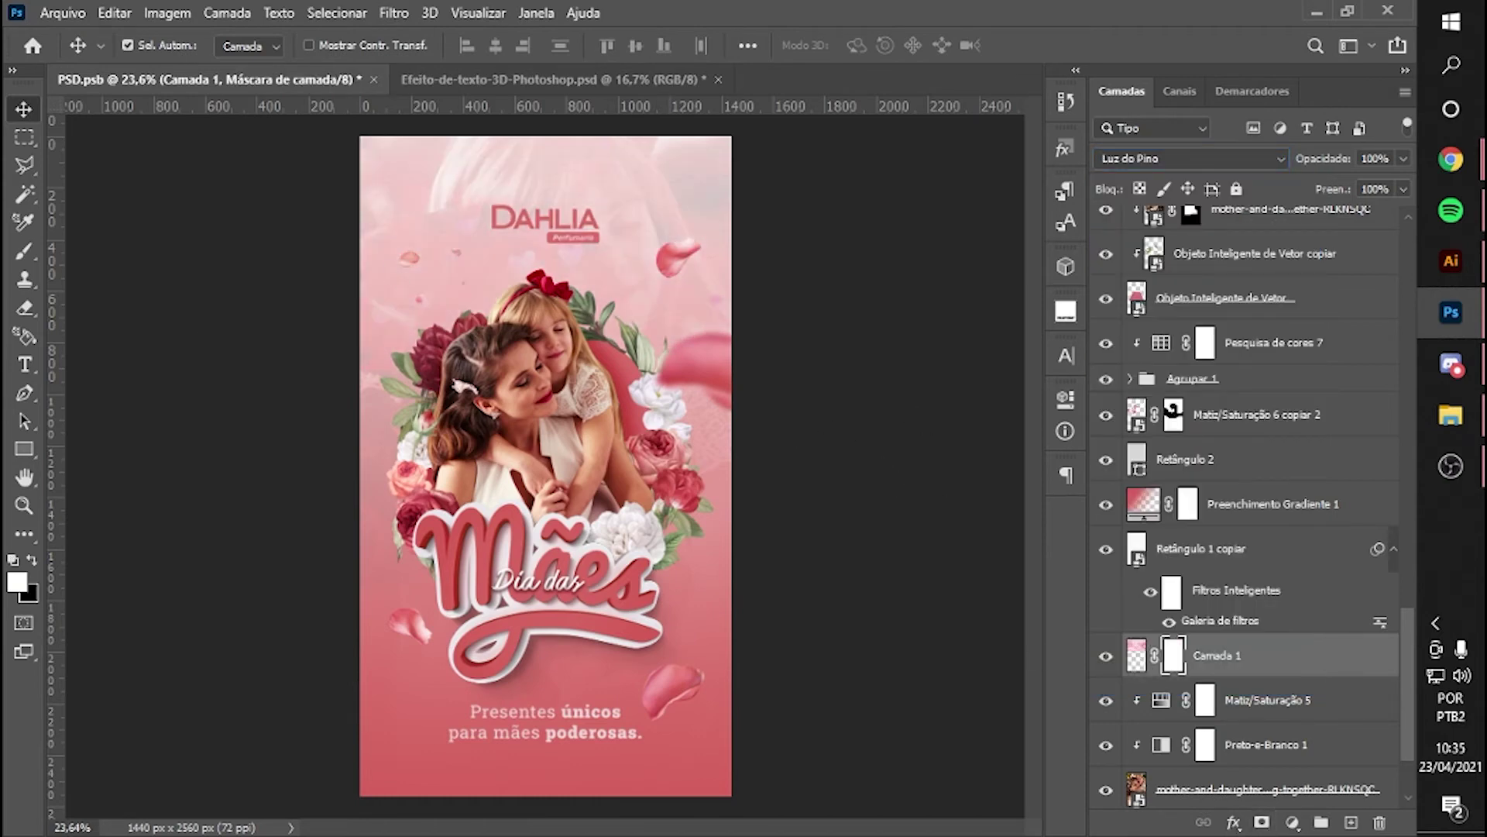
{"action": "key", "text": "e"}
{"action": "right_click", "coordinate": [775, 377]}
{"action": "key", "text": "Escape"}
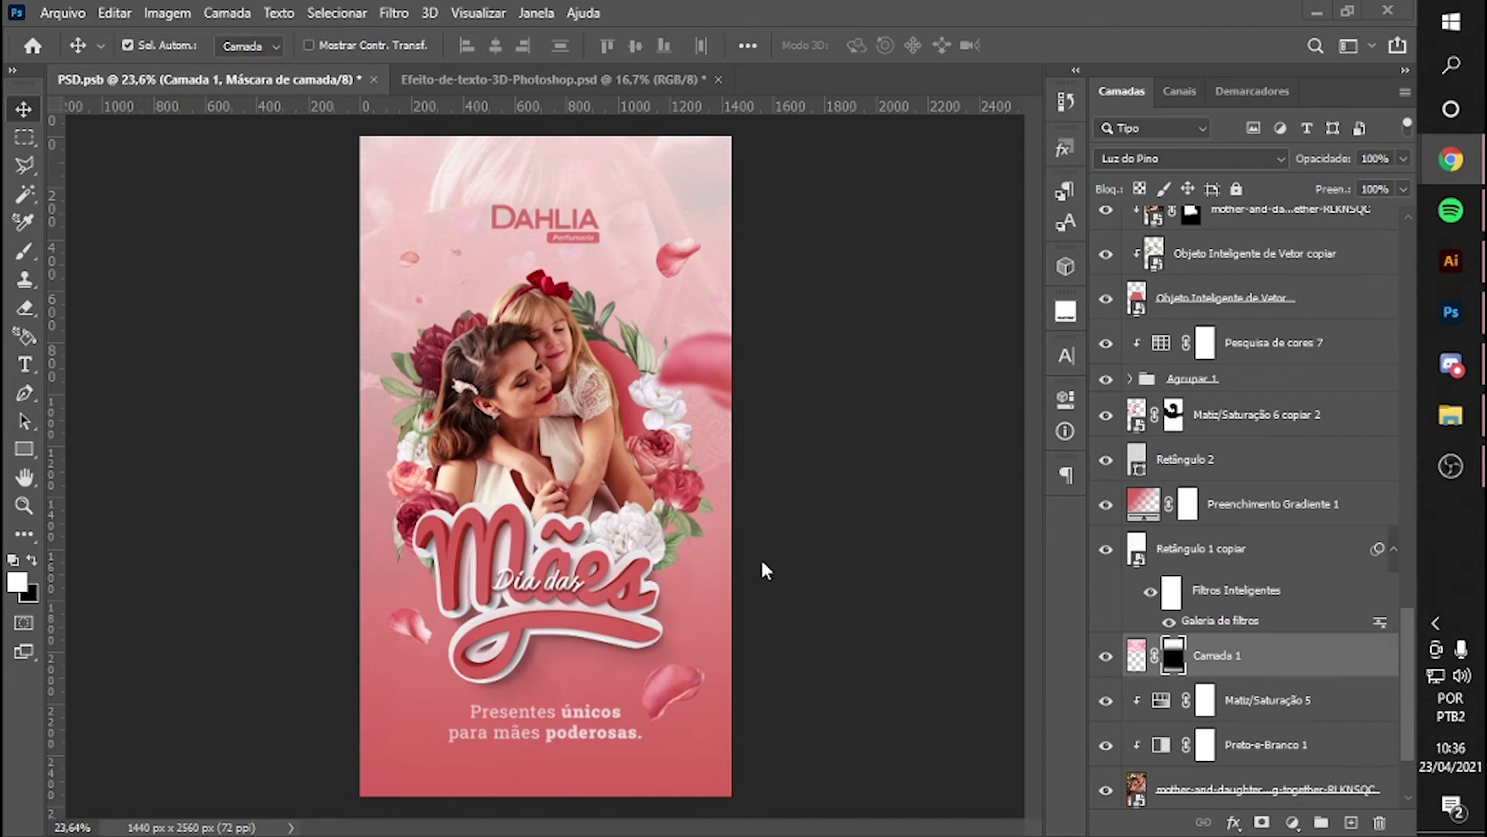
{"action": "key", "text": "ctrl+v"}
- Fit the pasted pink image over the poster's upper half and blend it in Dividir mode
{"action": "key", "text": "ctrl+t"}
{"action": "left_click_drag", "start_coordinate": [682, 515], "coordinate": [551, 712]}
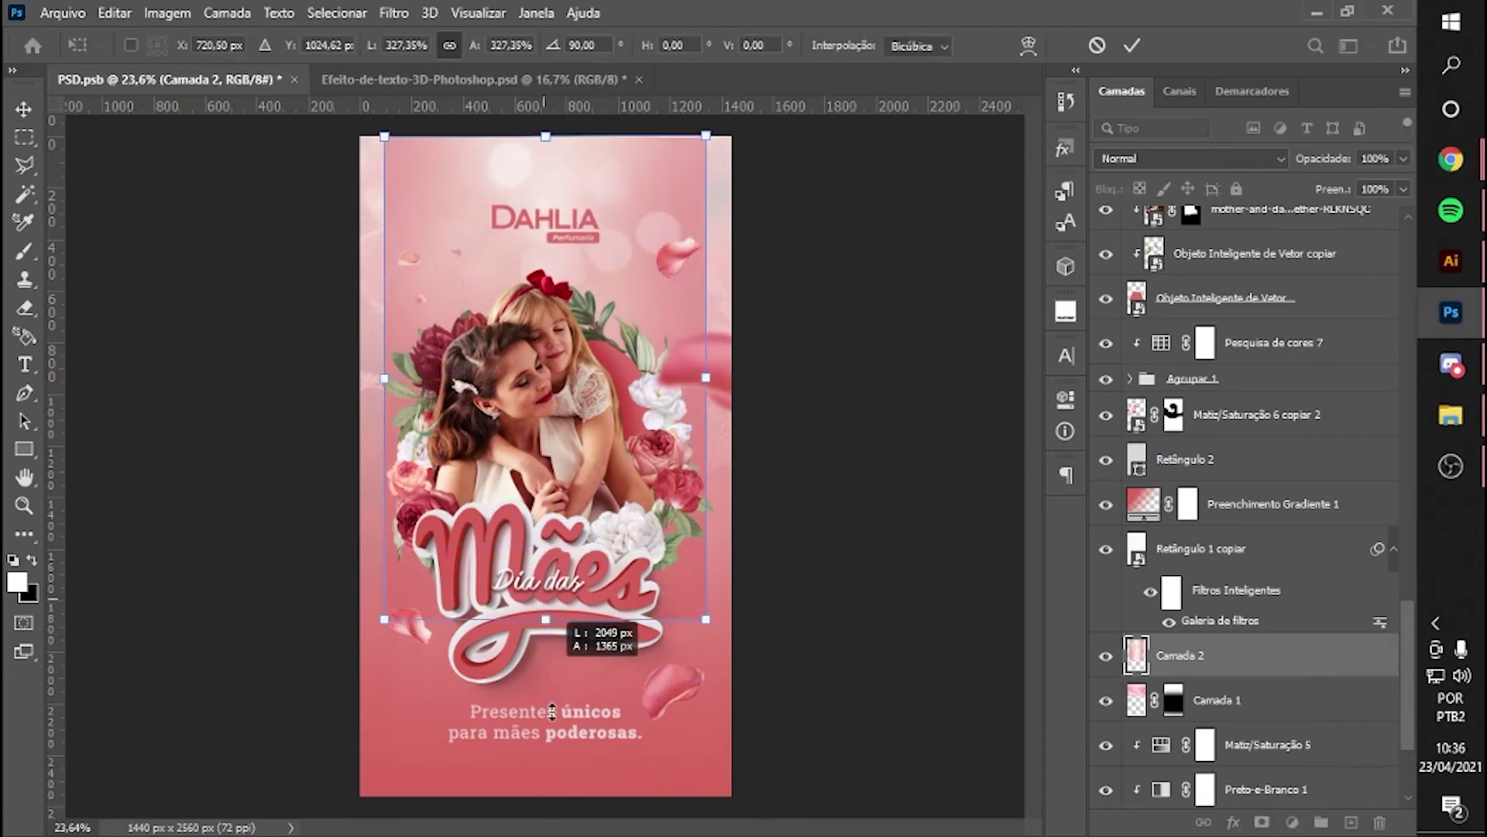
{"action": "key", "text": "Return"}
{"action": "left_click", "coordinate": [1189, 158]}
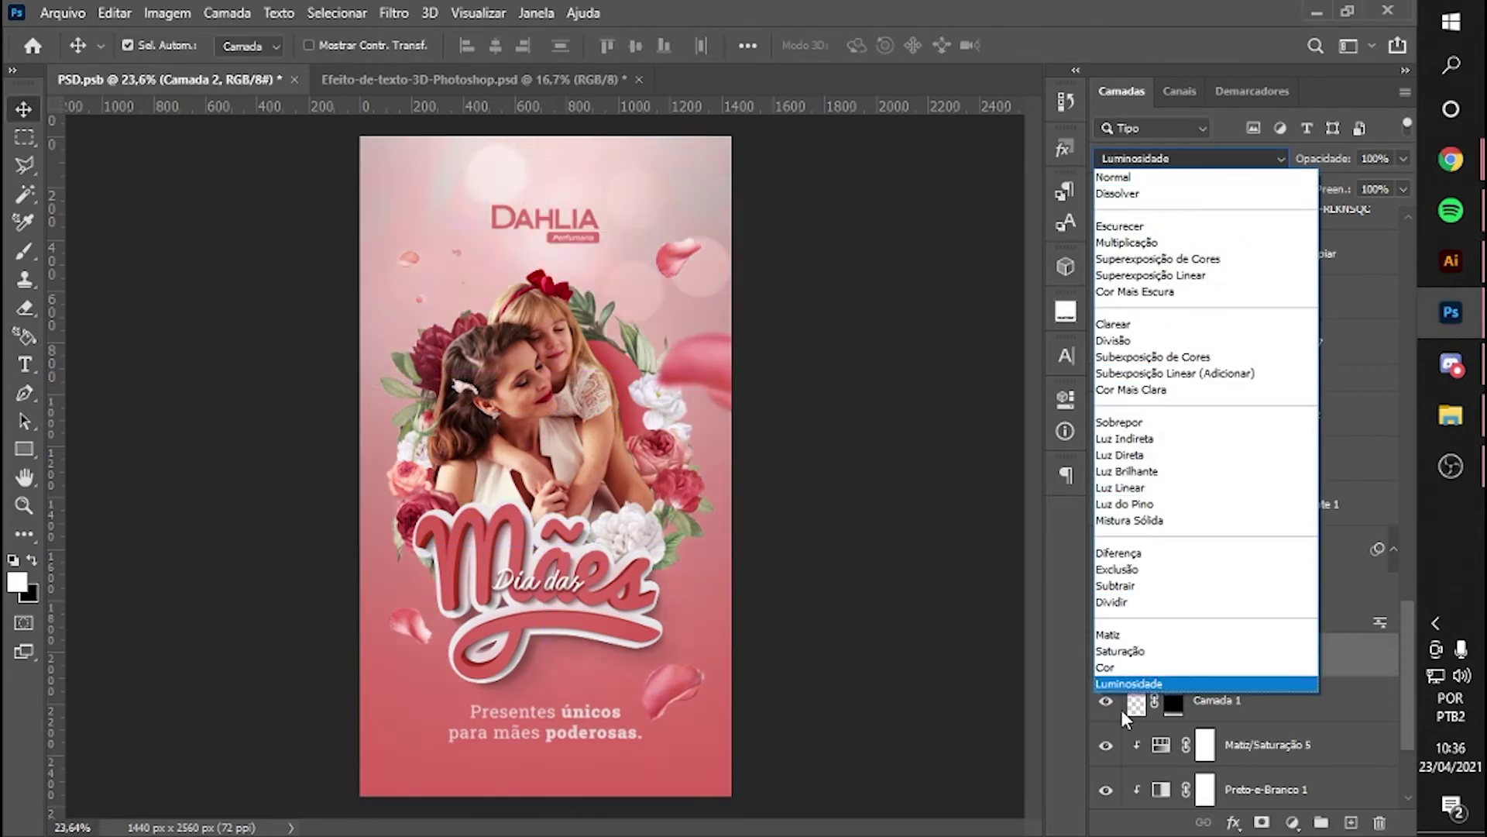
{"action": "left_click", "coordinate": [1141, 612]}
- Lower Camada 2's opacity to 42% and save the PSD.psb document
{"action": "left_click_drag", "start_coordinate": [1401, 160], "coordinate": [1343, 186]}
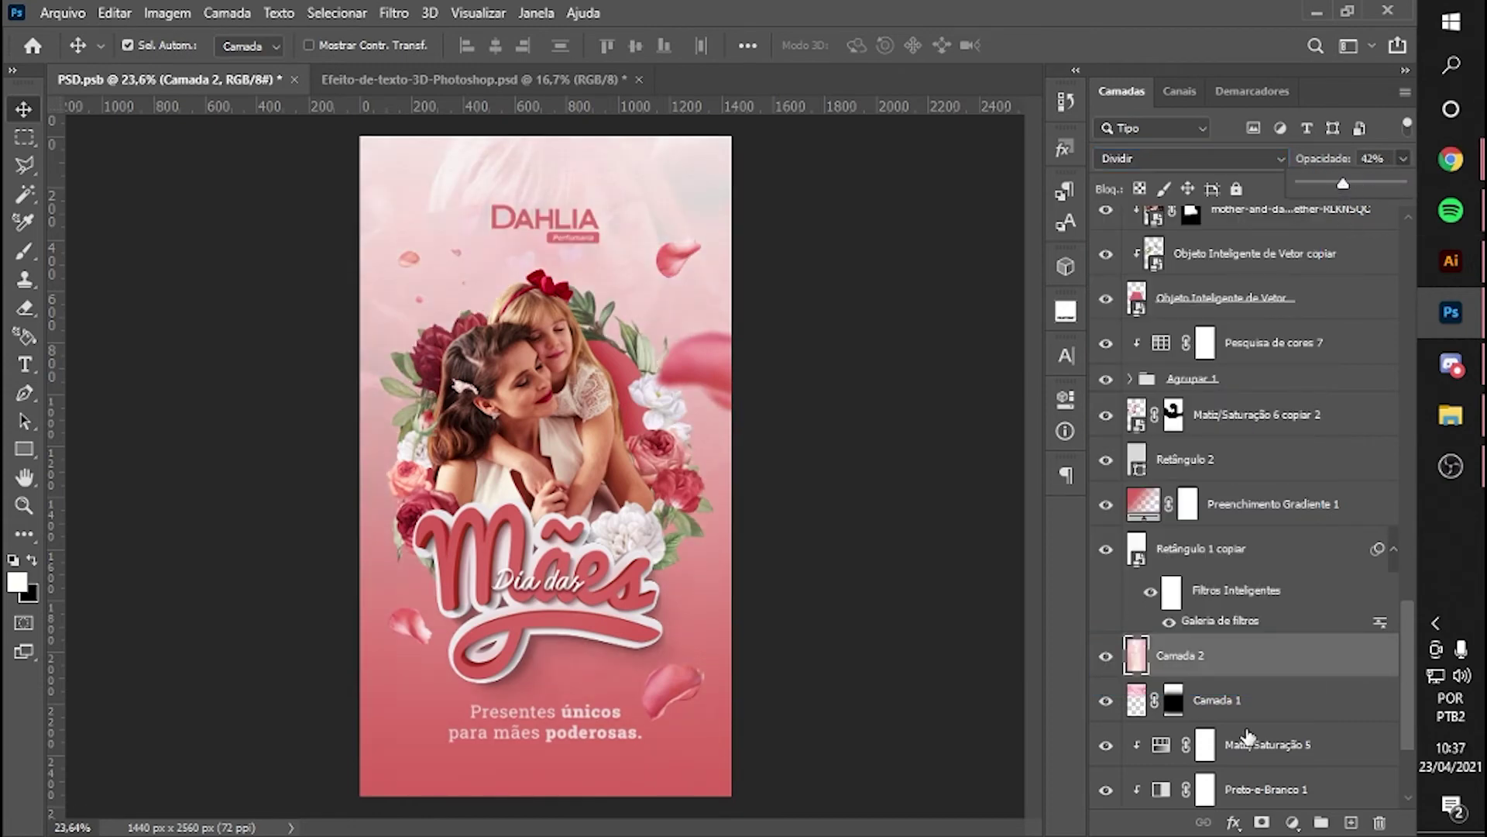
{"action": "left_click", "coordinate": [771, 366]}
{"action": "key", "text": "ctrl+s"}
{"action": "scroll", "coordinate": [569, 515], "scroll_direction": "down", "scroll_amount": 2}
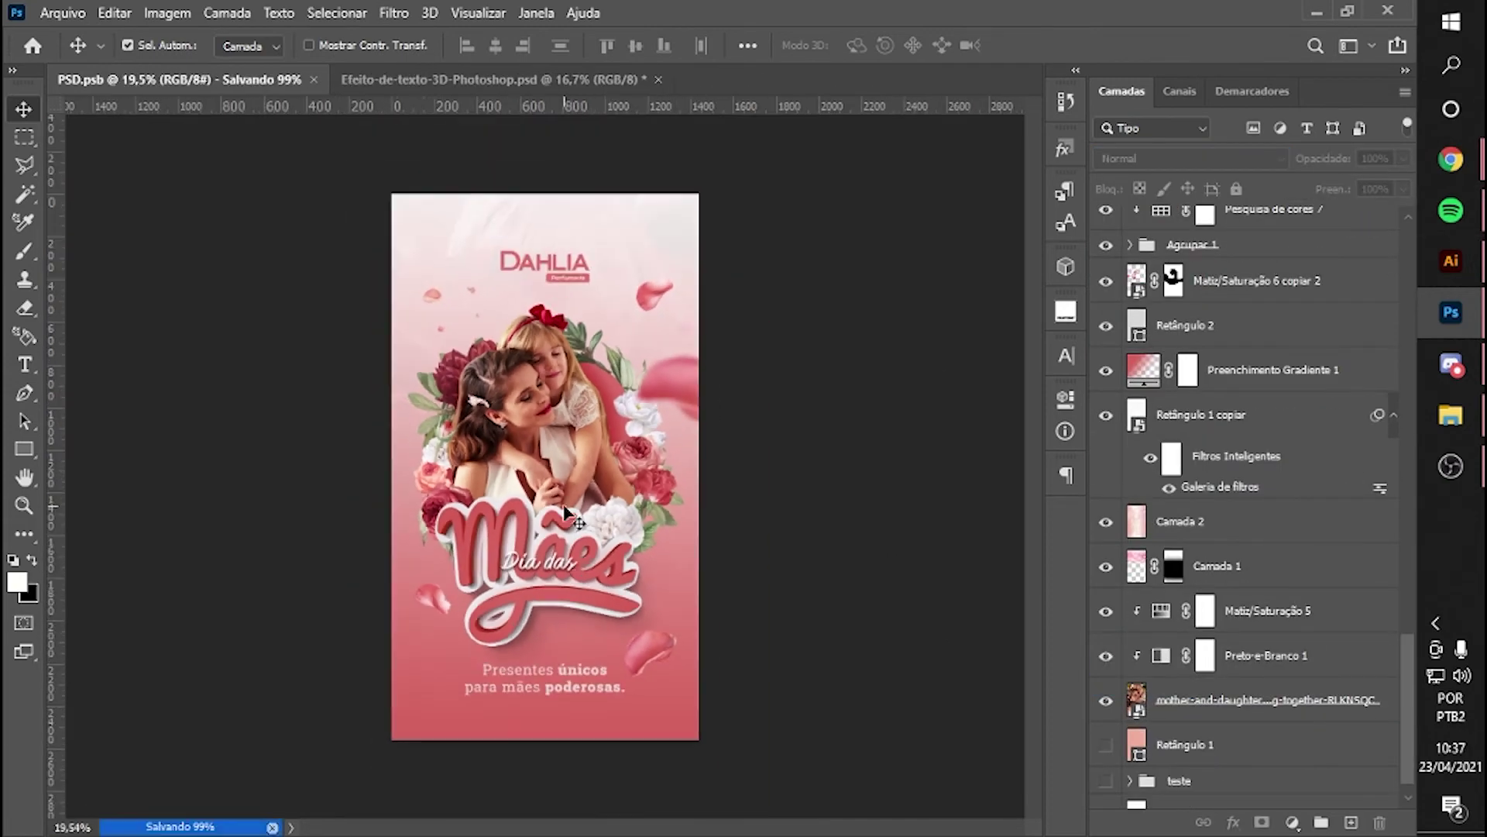
{"action": "left_click_drag", "start_coordinate": [391, 252], "coordinate": [162, 542]}
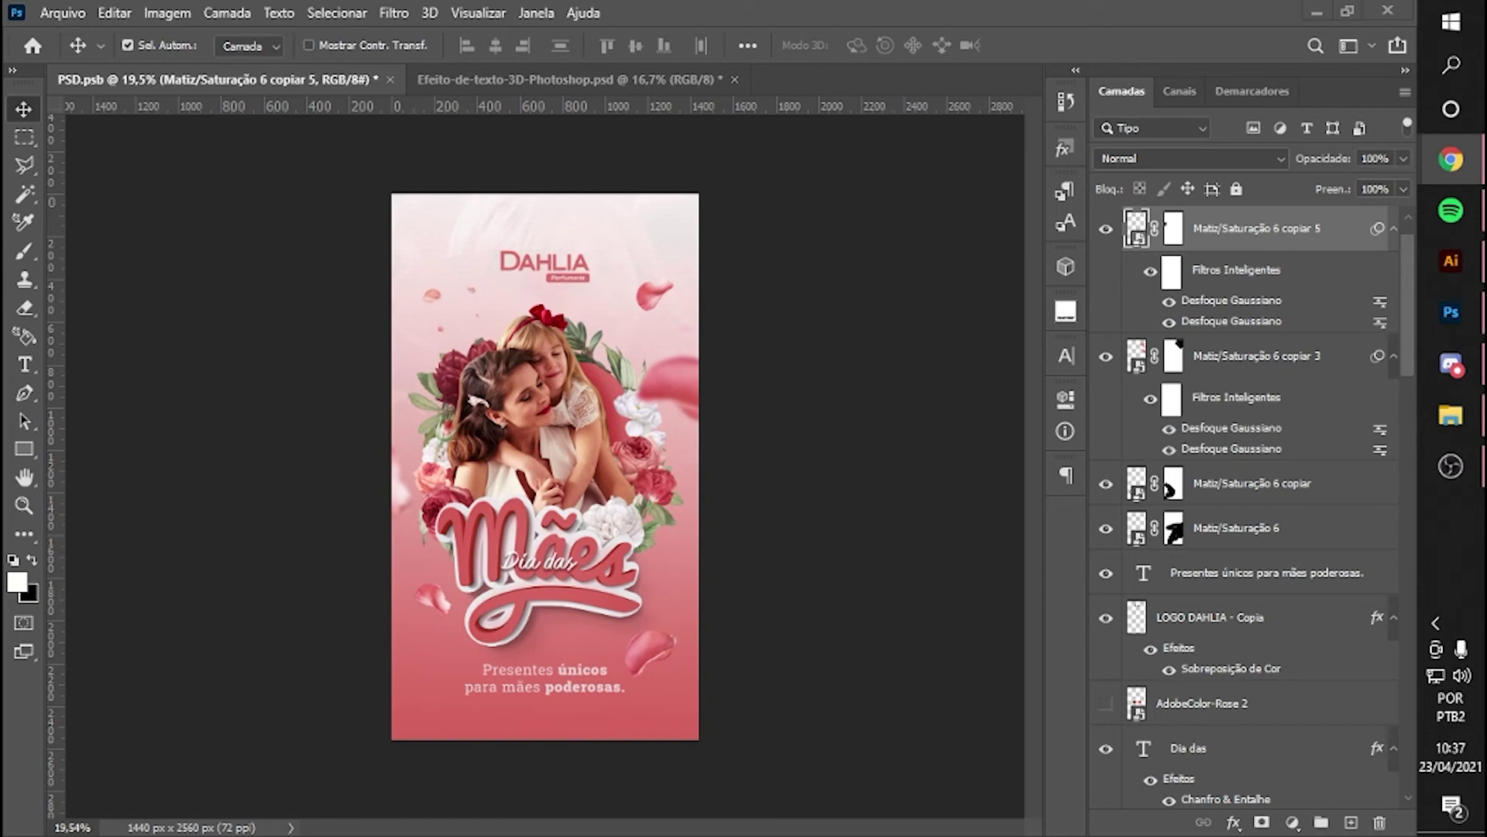
- Enlarge Camada 3 beyond the canvas so it covers the whole poster
{"action": "scroll", "coordinate": [1240, 465], "scroll_direction": "down", "scroll_amount": 8}
{"action": "left_click", "coordinate": [1193, 720]}
{"action": "key", "text": "ctrl+t"}
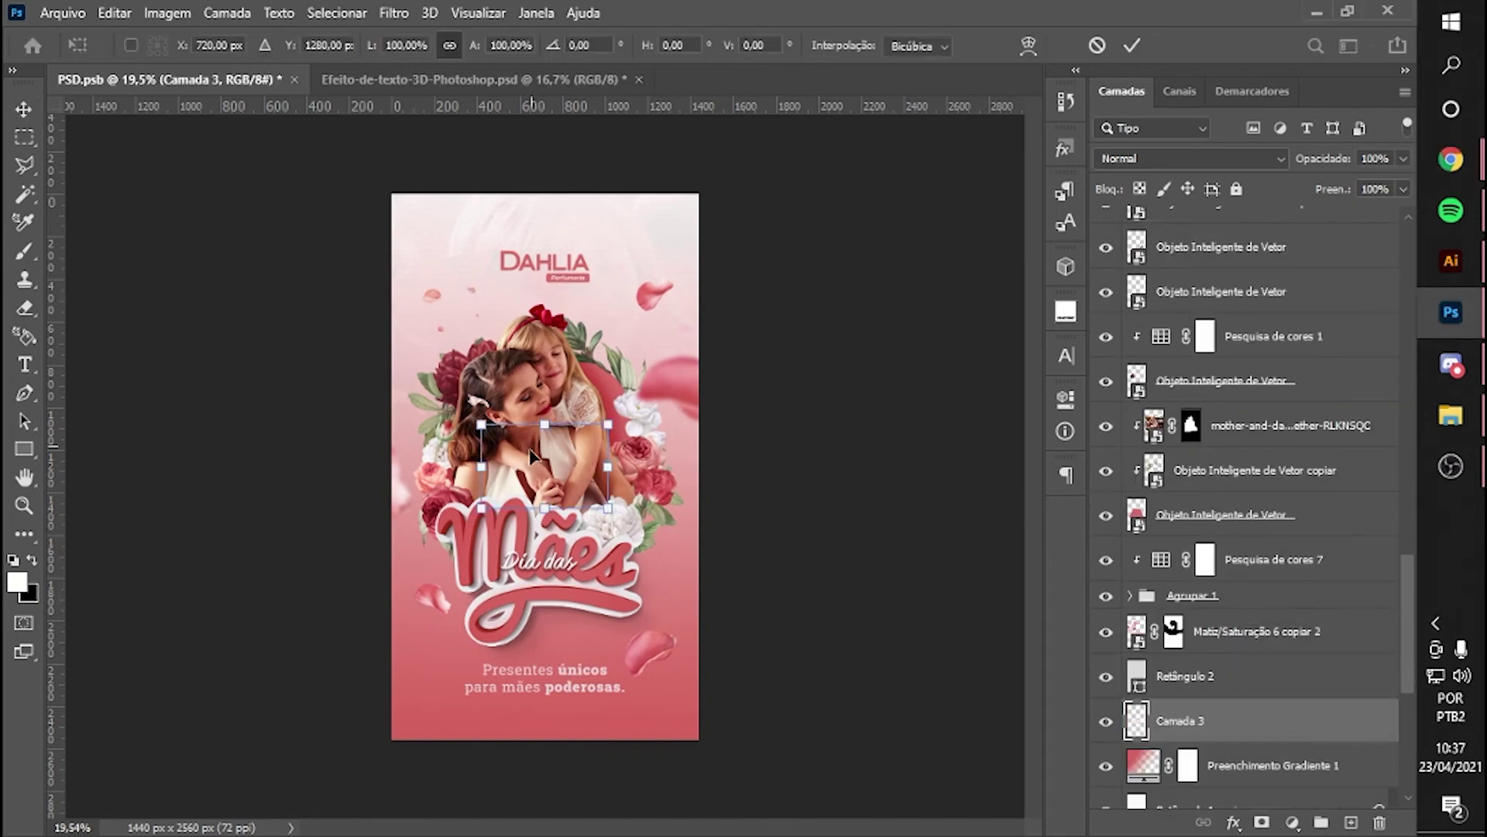
{"action": "left_click_drag", "start_coordinate": [550, 258], "coordinate": [545, 199]}
{"action": "left_click_drag", "start_coordinate": [657, 333], "coordinate": [880, 415]}
{"action": "left_click_drag", "start_coordinate": [547, 642], "coordinate": [532, 746]}
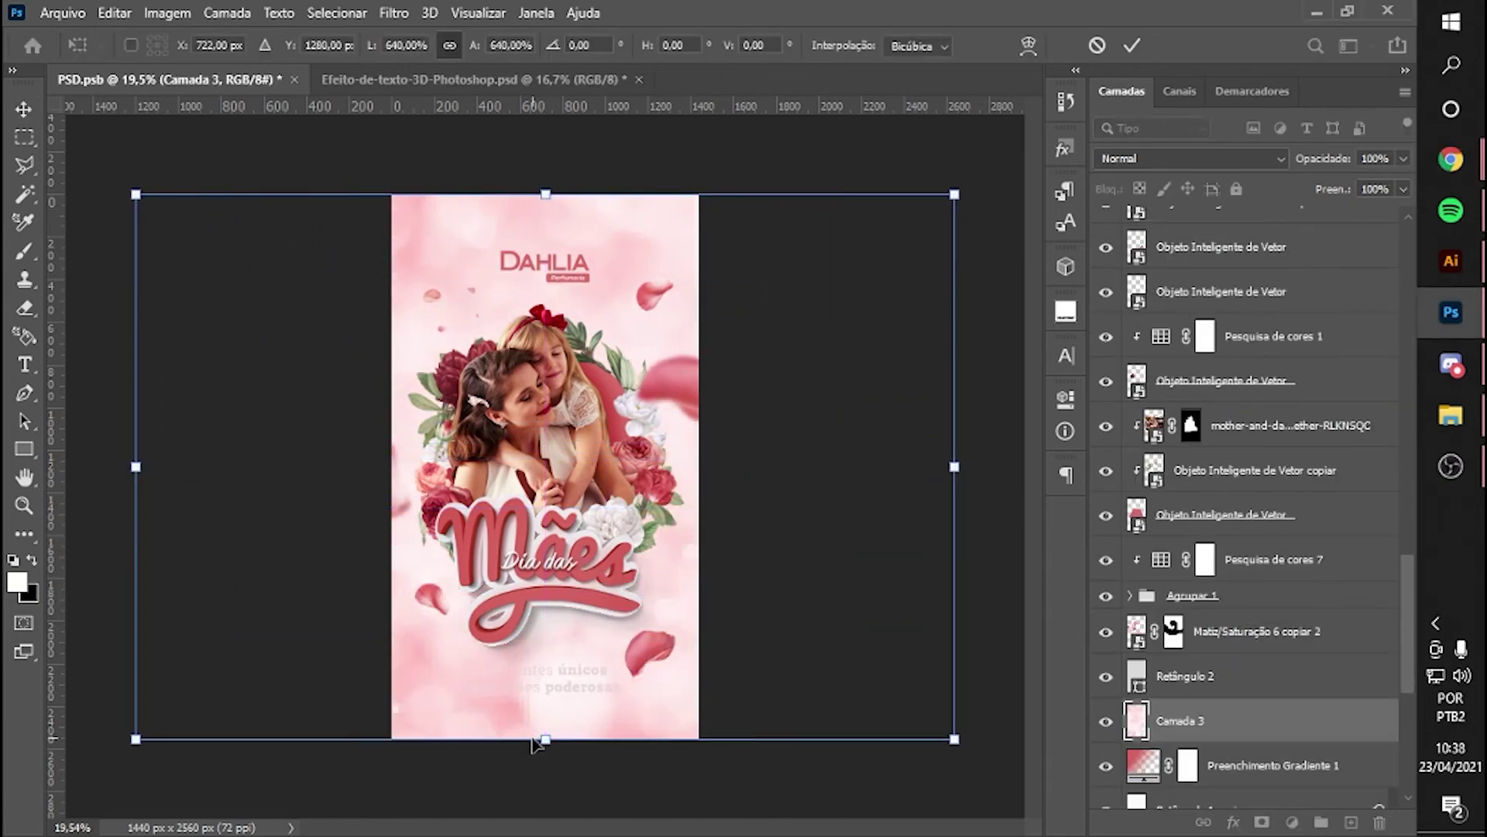
{"action": "key", "text": "Return"}
- Apply an 8,8 Gaussian blur to Camada 3 and blend it in Luminosidade mode
{"action": "left_click", "coordinate": [393, 12]}
{"action": "left_click", "coordinate": [449, 40]}
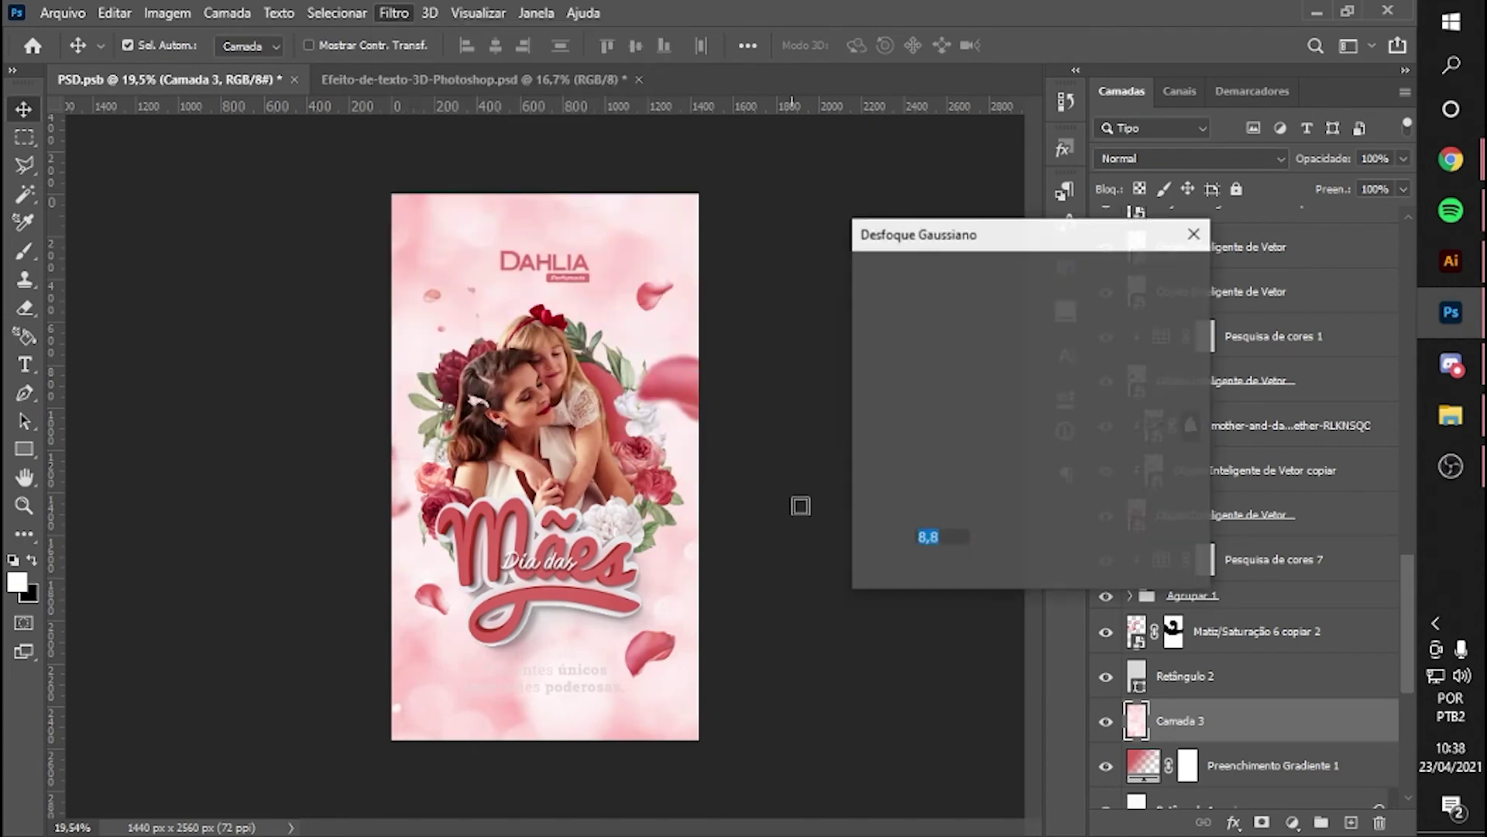
{"action": "left_click", "coordinate": [1152, 276]}
{"action": "left_click", "coordinate": [1189, 158]}
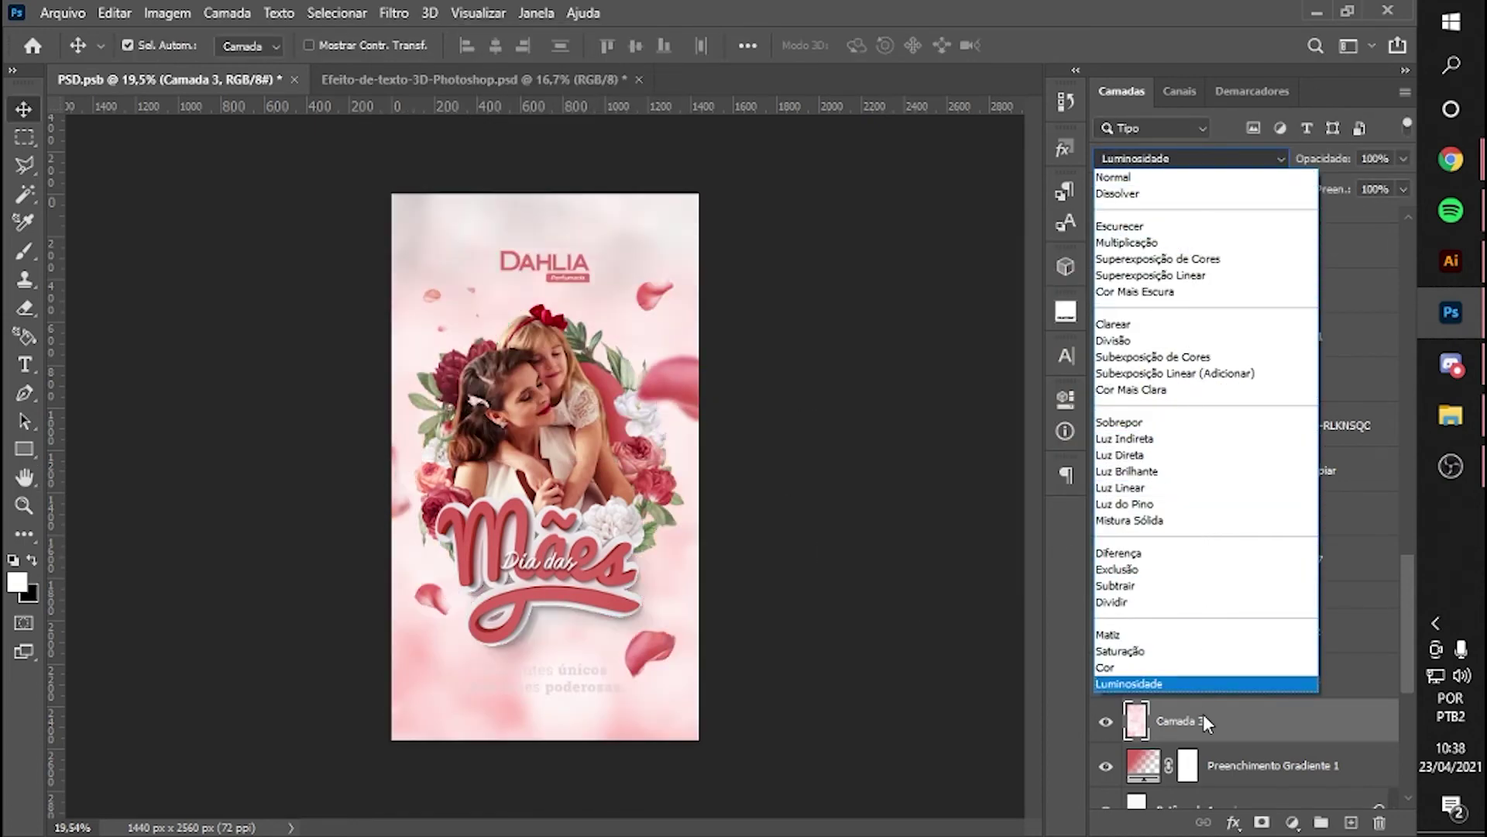
{"action": "left_click", "coordinate": [883, 677]}
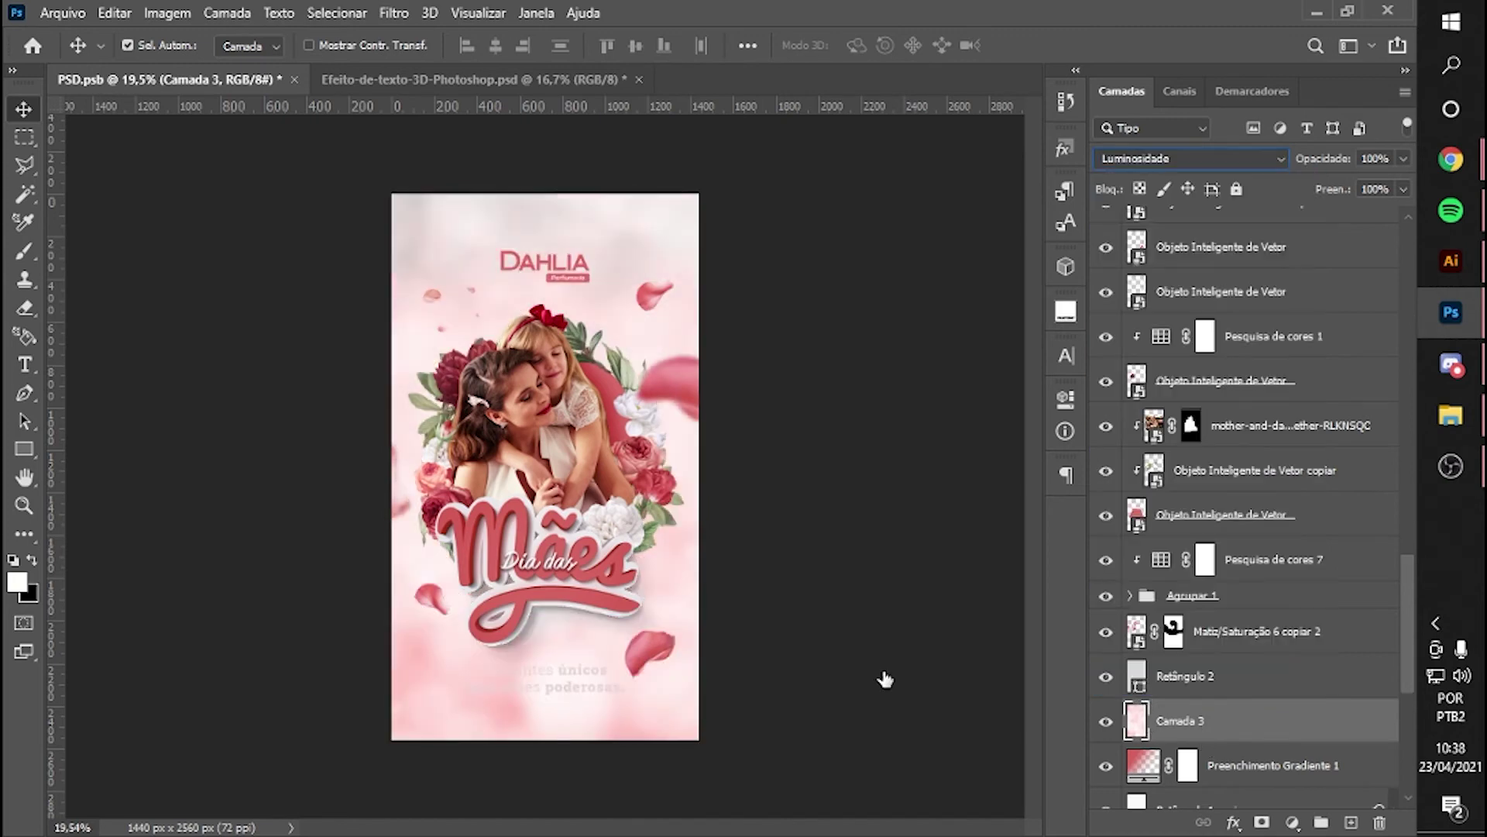
- Change the Presentes únicos tagline colour to red in the Caractere settings
{"action": "left_click", "coordinate": [571, 691]}
{"action": "left_click", "coordinate": [1066, 355]}
{"action": "left_click", "coordinate": [1008, 479]}
{"action": "key", "text": "Return"}
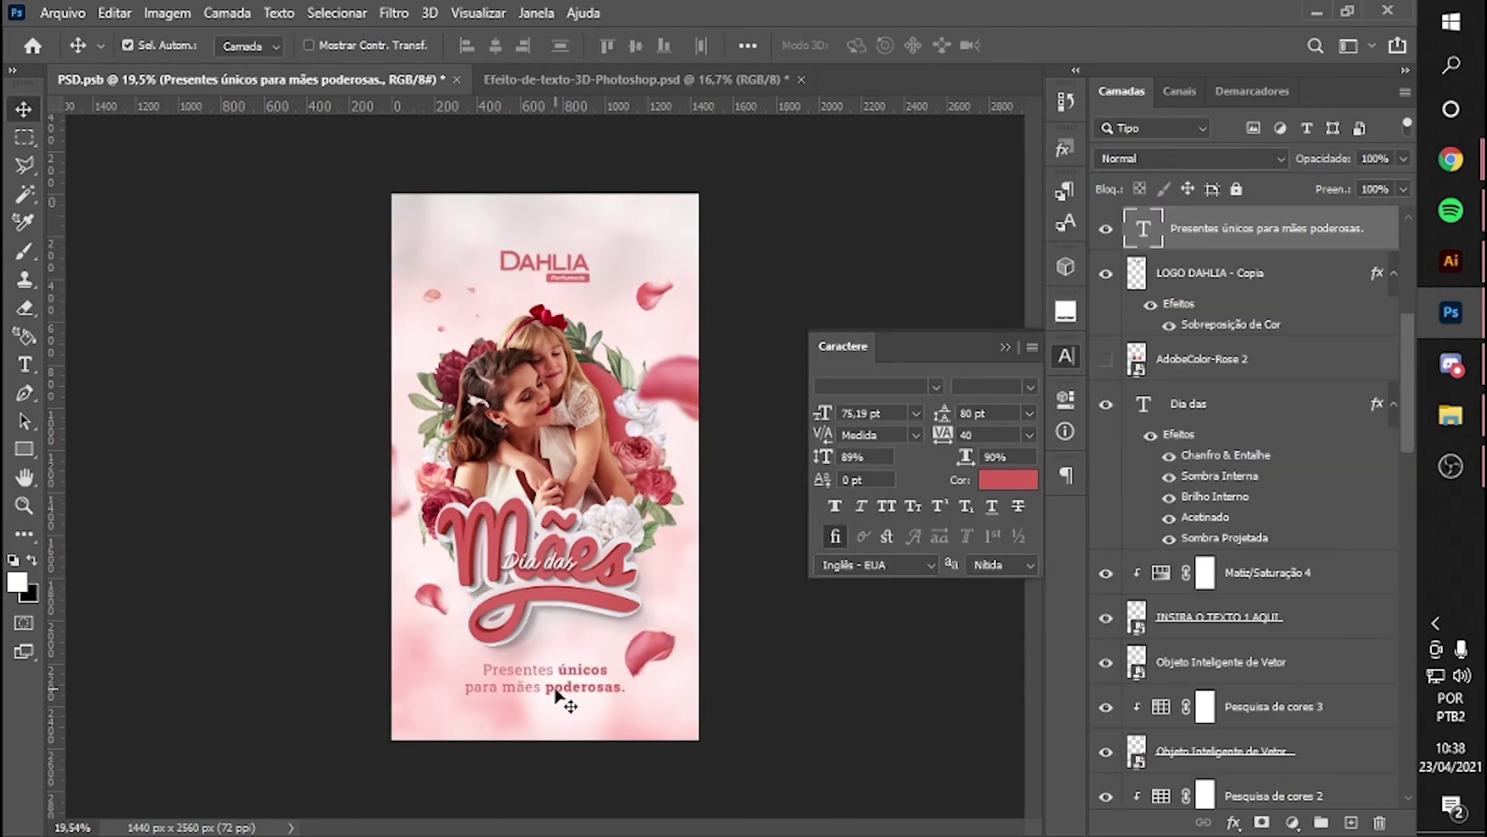
{"action": "left_click", "coordinate": [556, 695]}
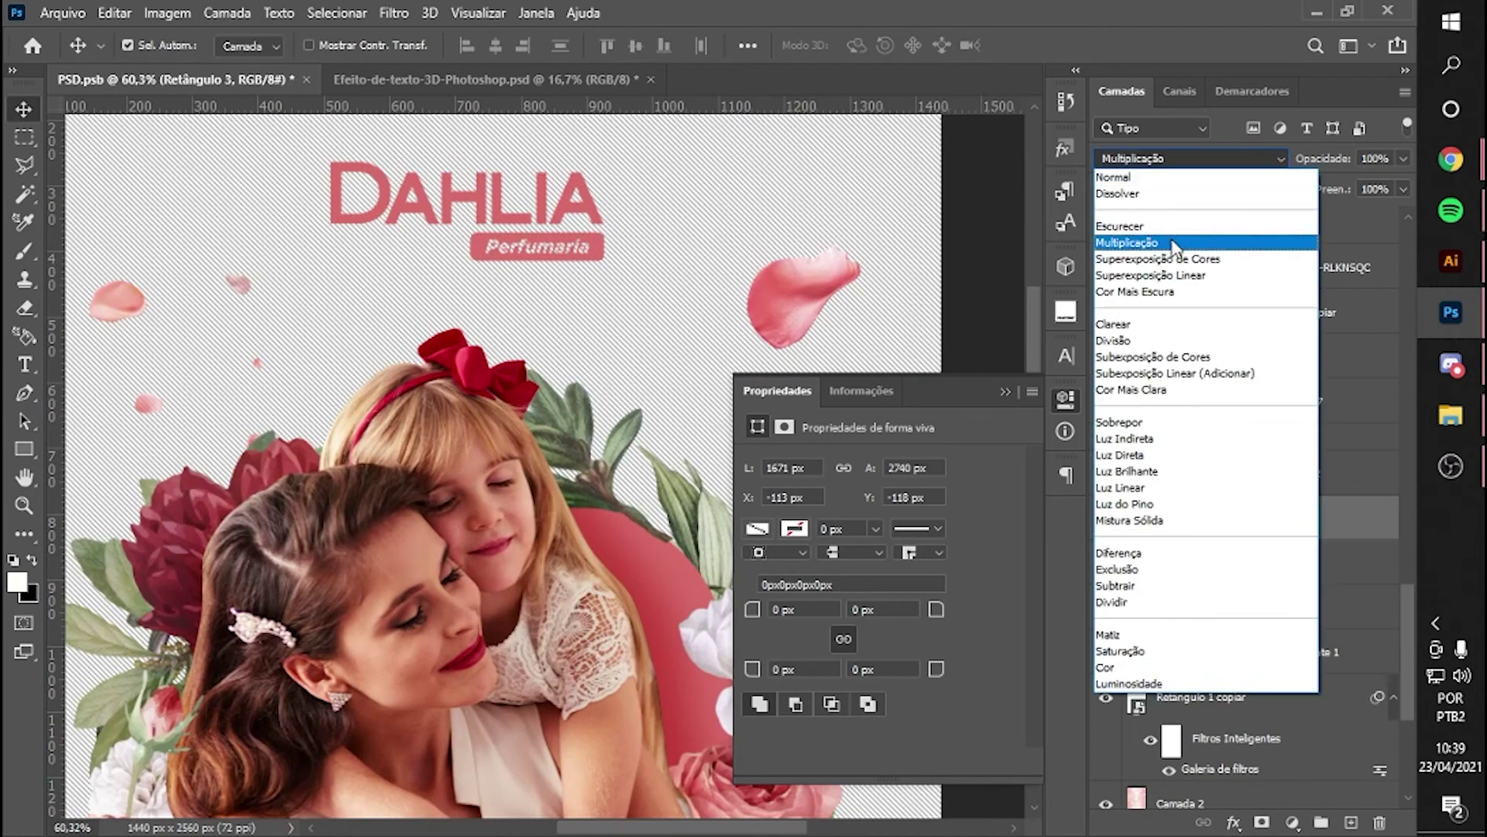
- Try Luz do Pino on the striped Retângulo 3, settle on Dividir mode, then deselect it
{"action": "left_click", "coordinate": [1124, 504]}
{"action": "scroll", "coordinate": [295, 291], "scroll_direction": "down", "scroll_amount": 3}
{"action": "scroll", "coordinate": [524, 701], "scroll_direction": "up", "scroll_amount": 3}
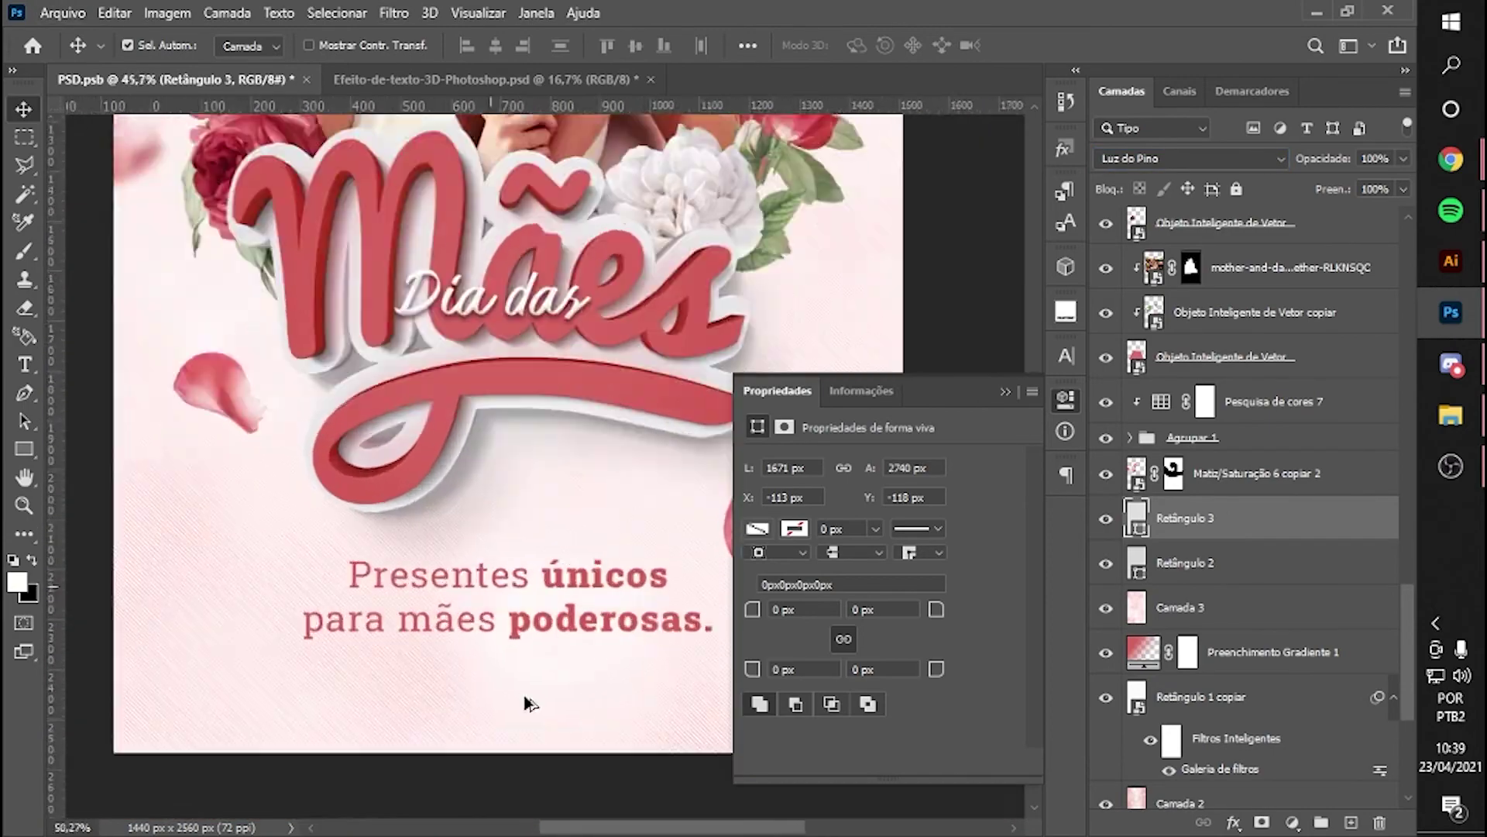
{"action": "scroll", "coordinate": [523, 701], "scroll_direction": "up", "scroll_amount": 3}
{"action": "left_click", "coordinate": [1189, 158]}
{"action": "left_click", "coordinate": [1170, 602]}
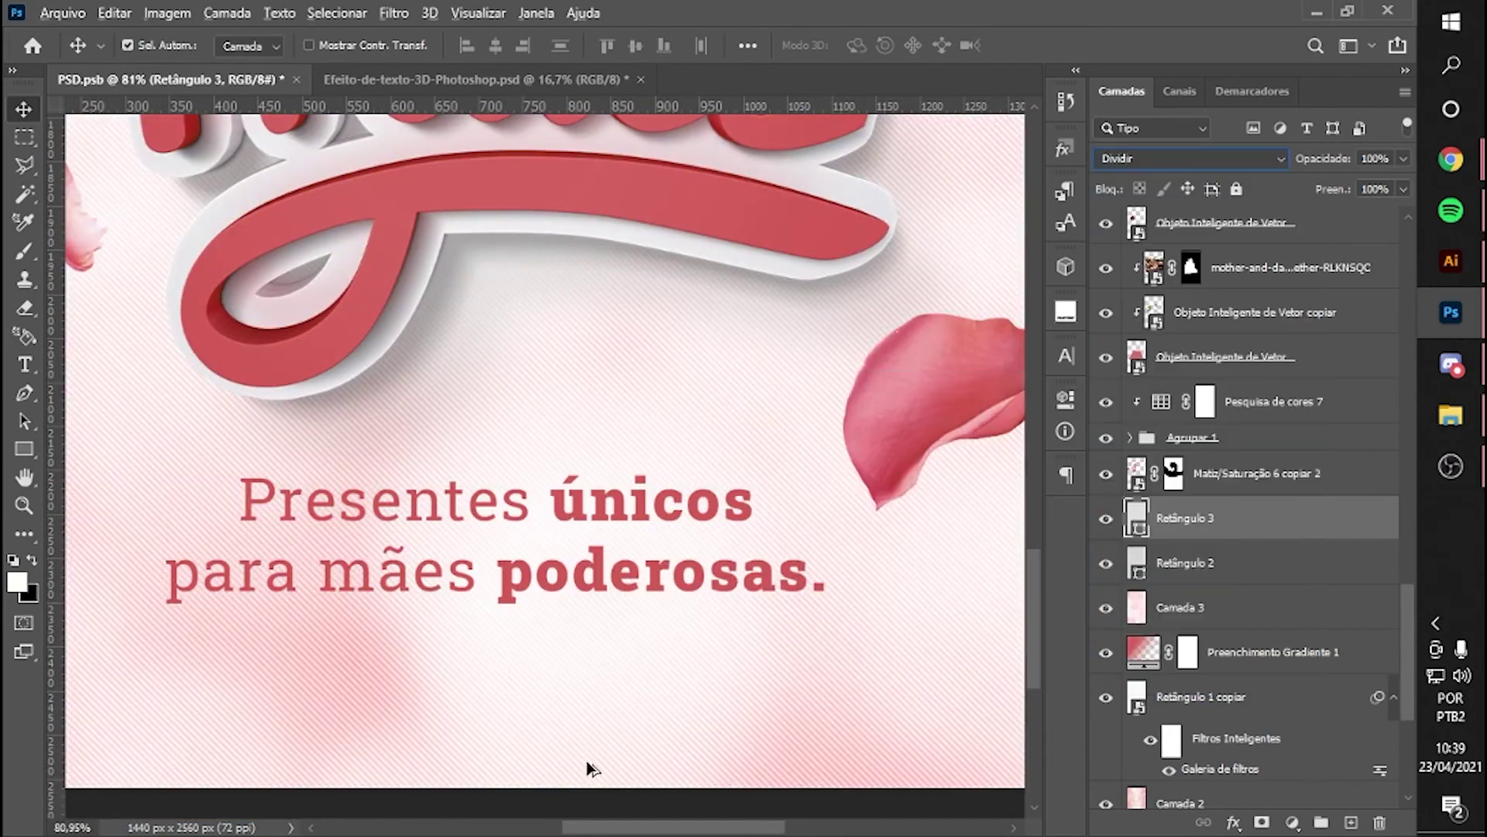
{"action": "scroll", "coordinate": [590, 767], "scroll_direction": "down", "scroll_amount": 5}
{"action": "scroll", "coordinate": [463, 732], "scroll_direction": "up", "scroll_amount": 3}
{"action": "left_click", "coordinate": [463, 732]}
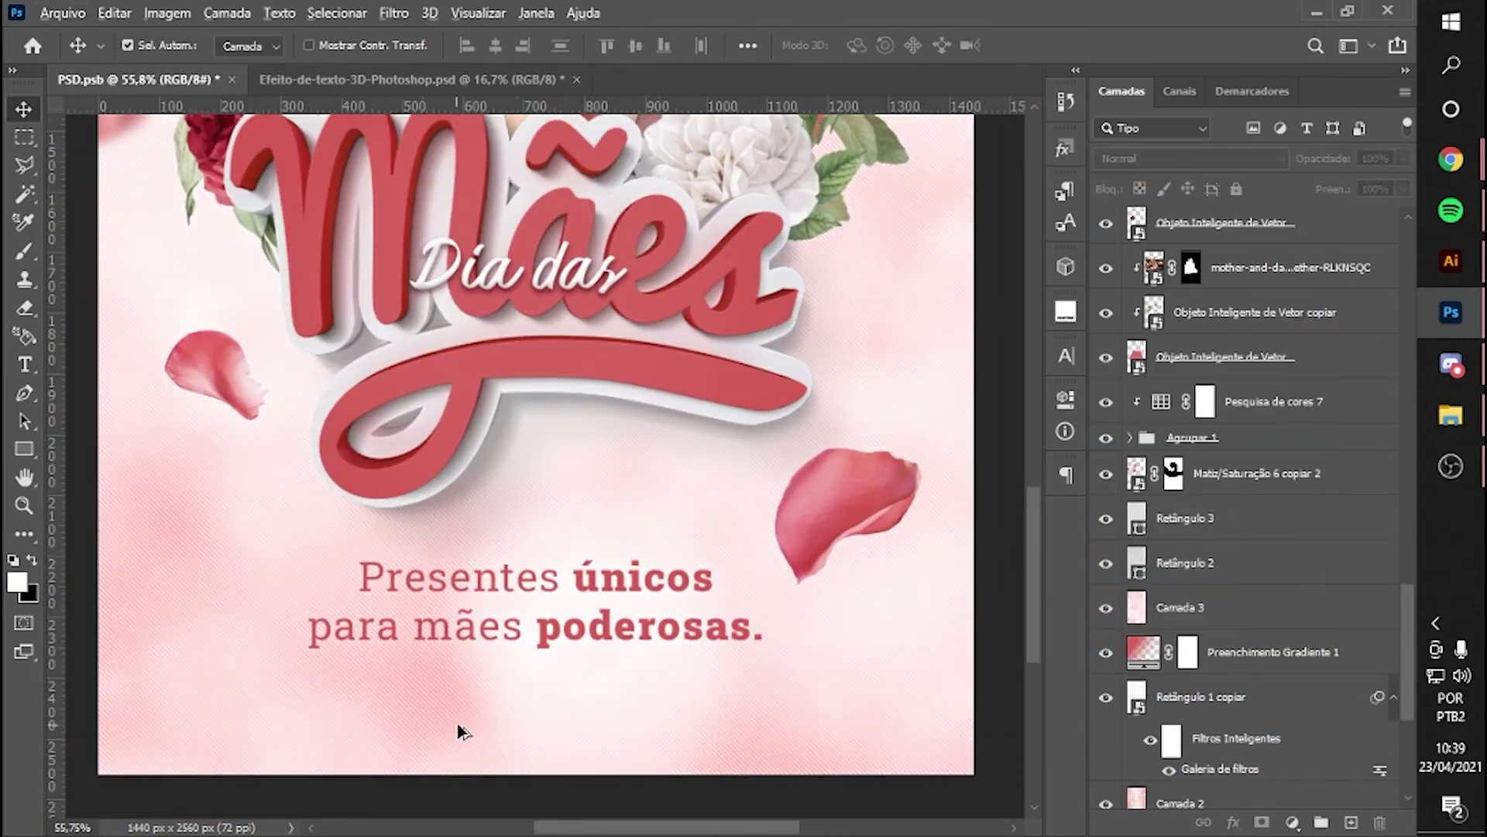
{"action": "scroll", "coordinate": [462, 732], "scroll_direction": "down", "scroll_amount": 3}
- On a new layer, paint a large pink-red glow on the poster's right side with a 1500 px brush
{"action": "key", "text": "ctrl+shift+alt+n"}
{"action": "left_click", "coordinate": [15, 249]}
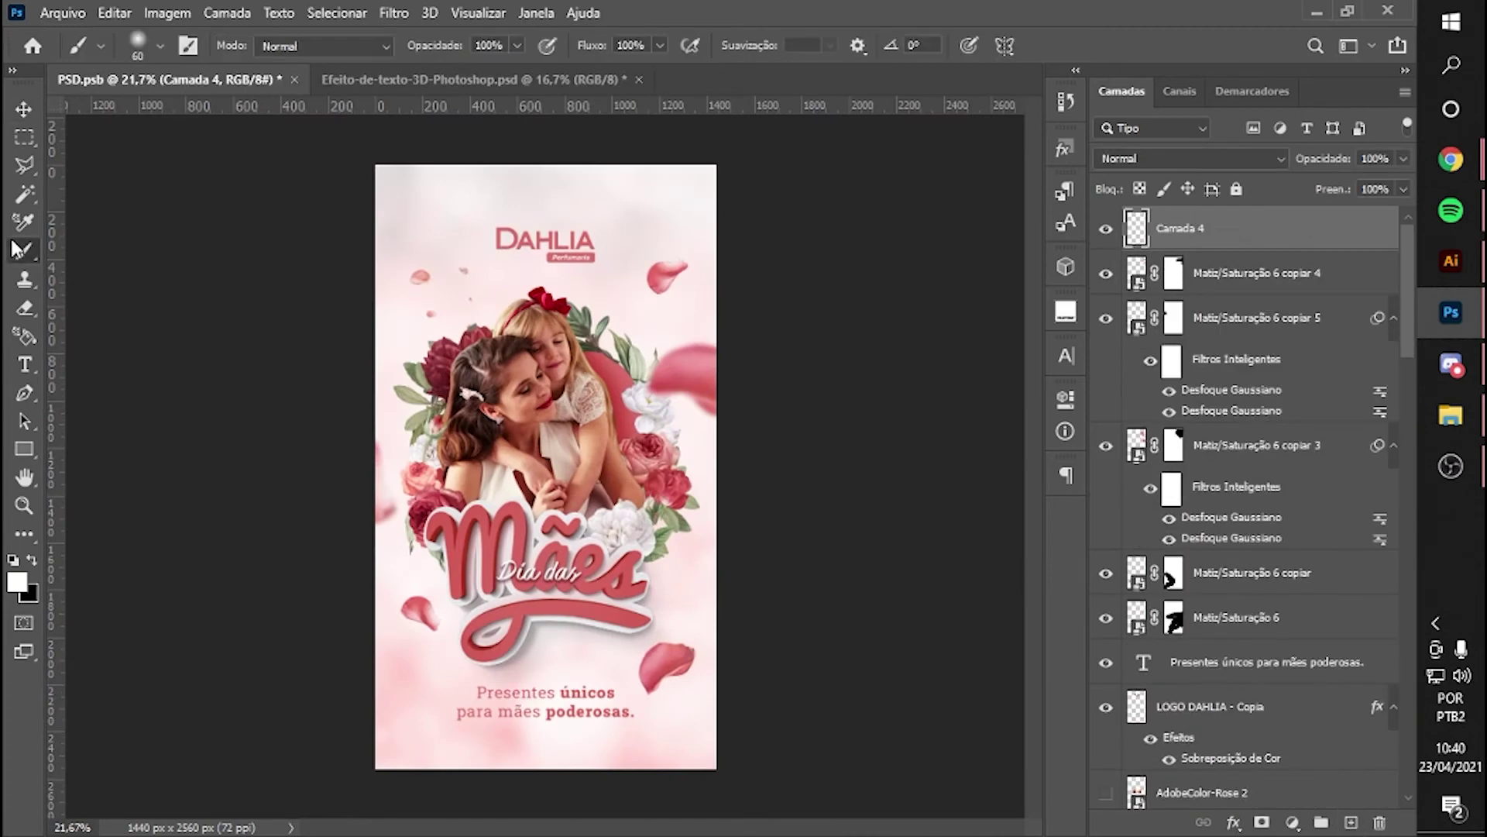
{"action": "left_click", "coordinate": [17, 581]}
{"action": "key", "text": "Return"}
{"action": "right_click", "coordinate": [577, 577]}
{"action": "left_click_drag", "start_coordinate": [593, 510], "coordinate": [643, 510]}
{"action": "key", "text": "Return"}
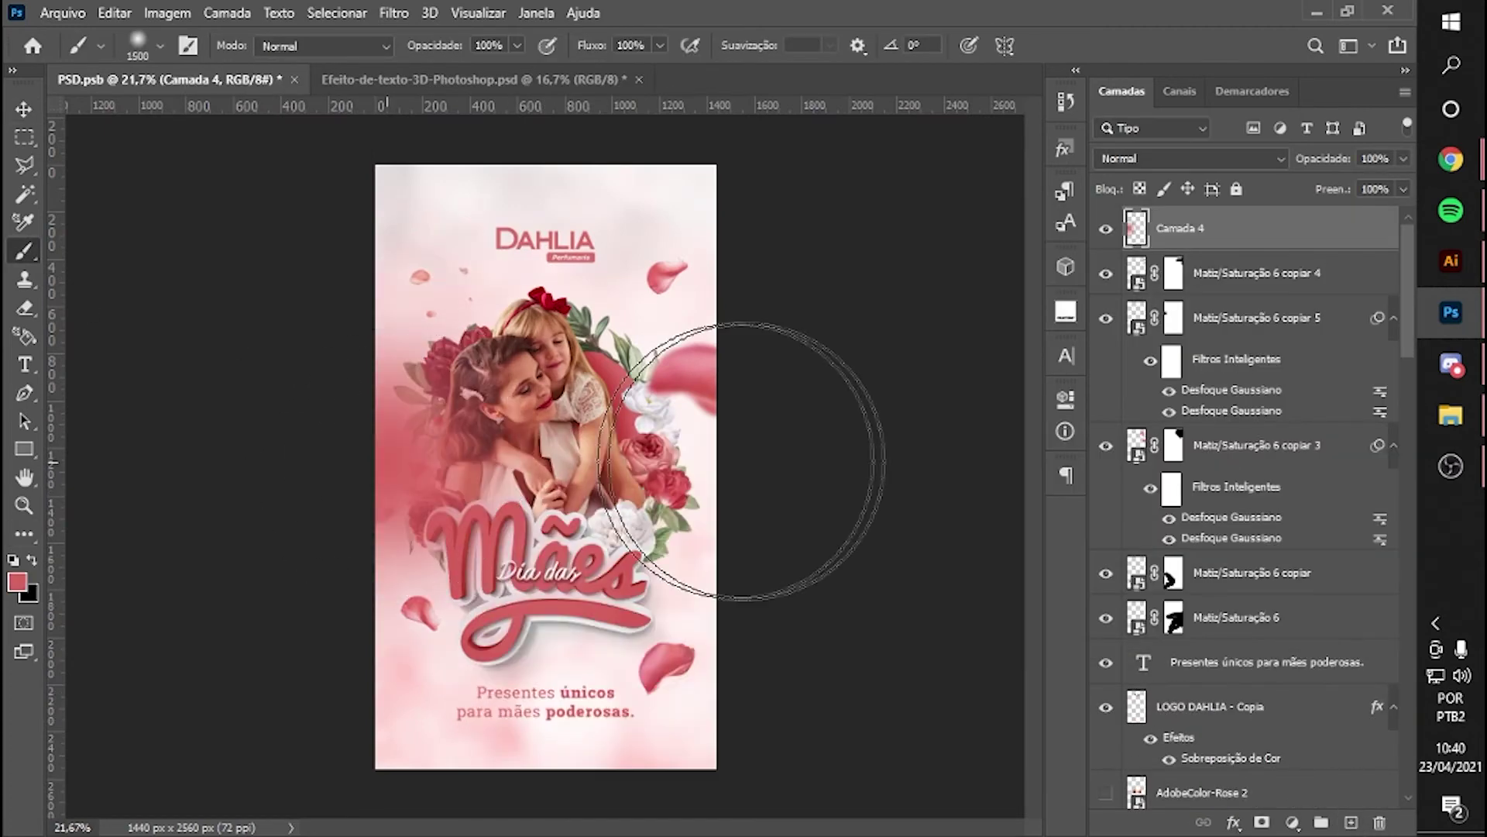
{"action": "left_click_drag", "start_coordinate": [741, 461], "coordinate": [714, 315]}
- Set the Camada 4 glow layer's blend mode to Sobrepor
{"action": "left_click", "coordinate": [1190, 158]}
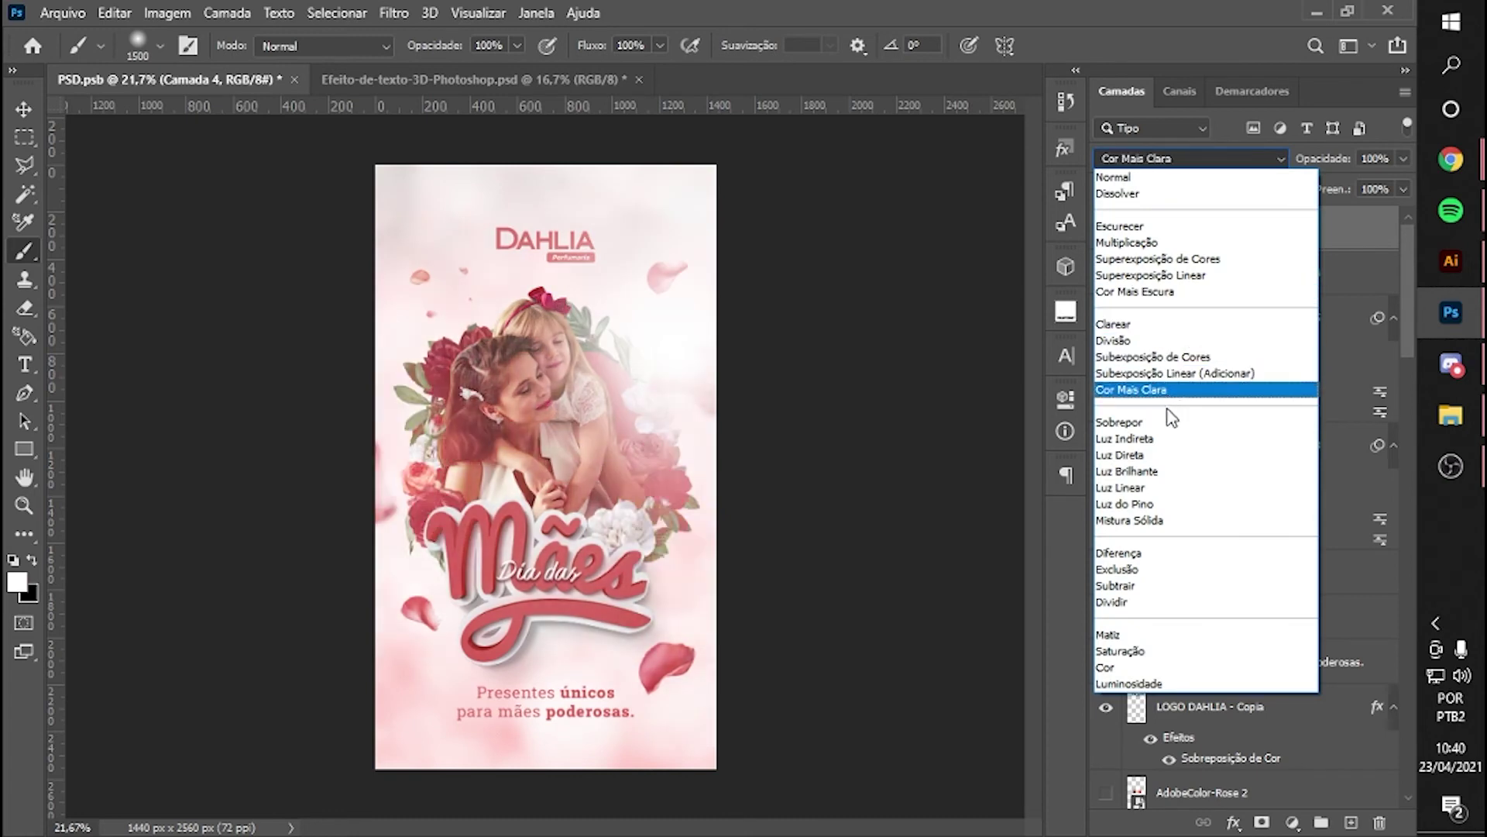
{"action": "key", "text": "Escape"}
{"action": "left_click", "coordinate": [1191, 158]}
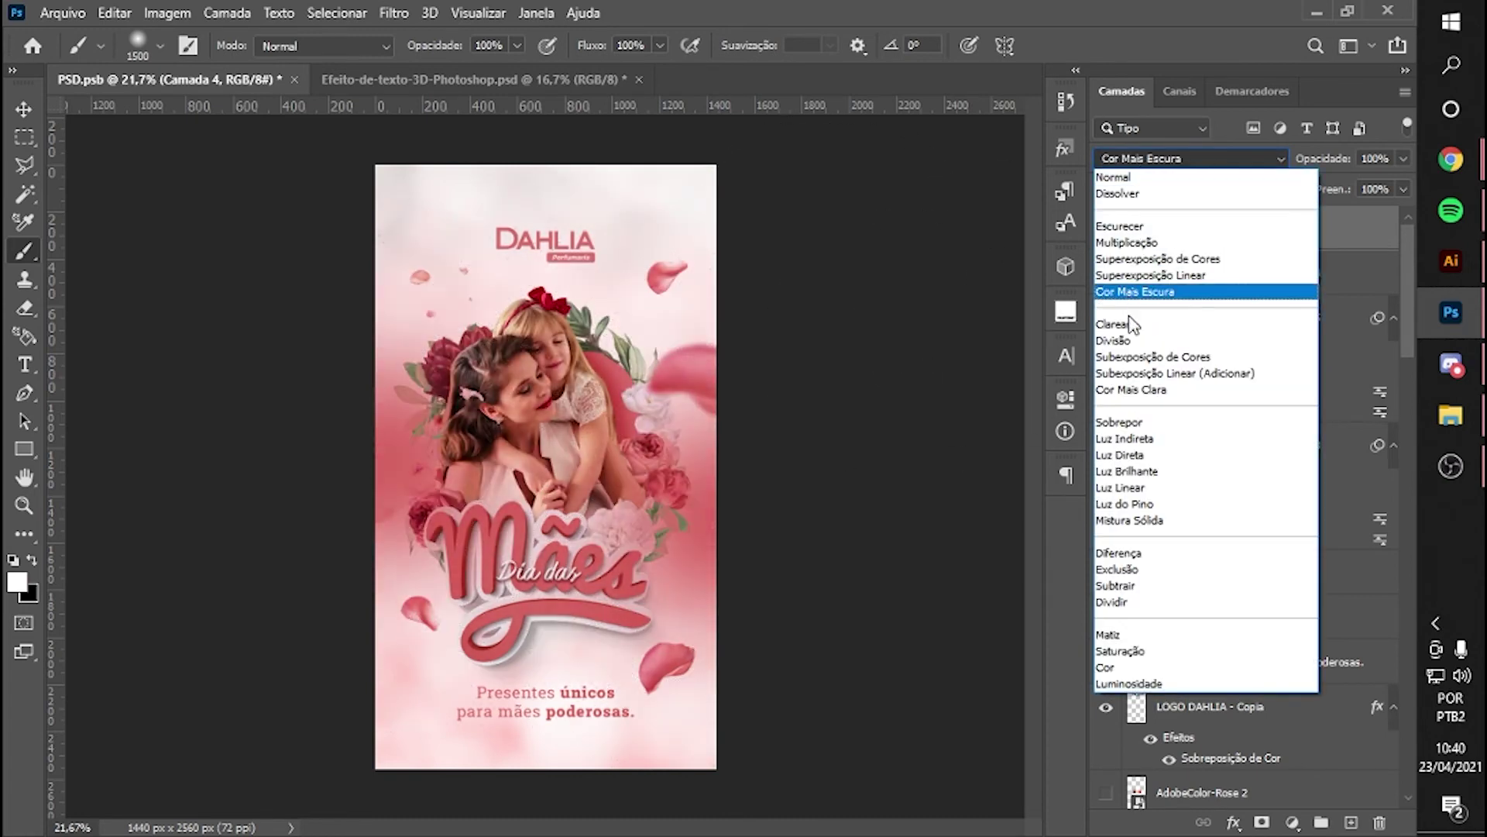
{"action": "left_click", "coordinate": [1118, 421]}
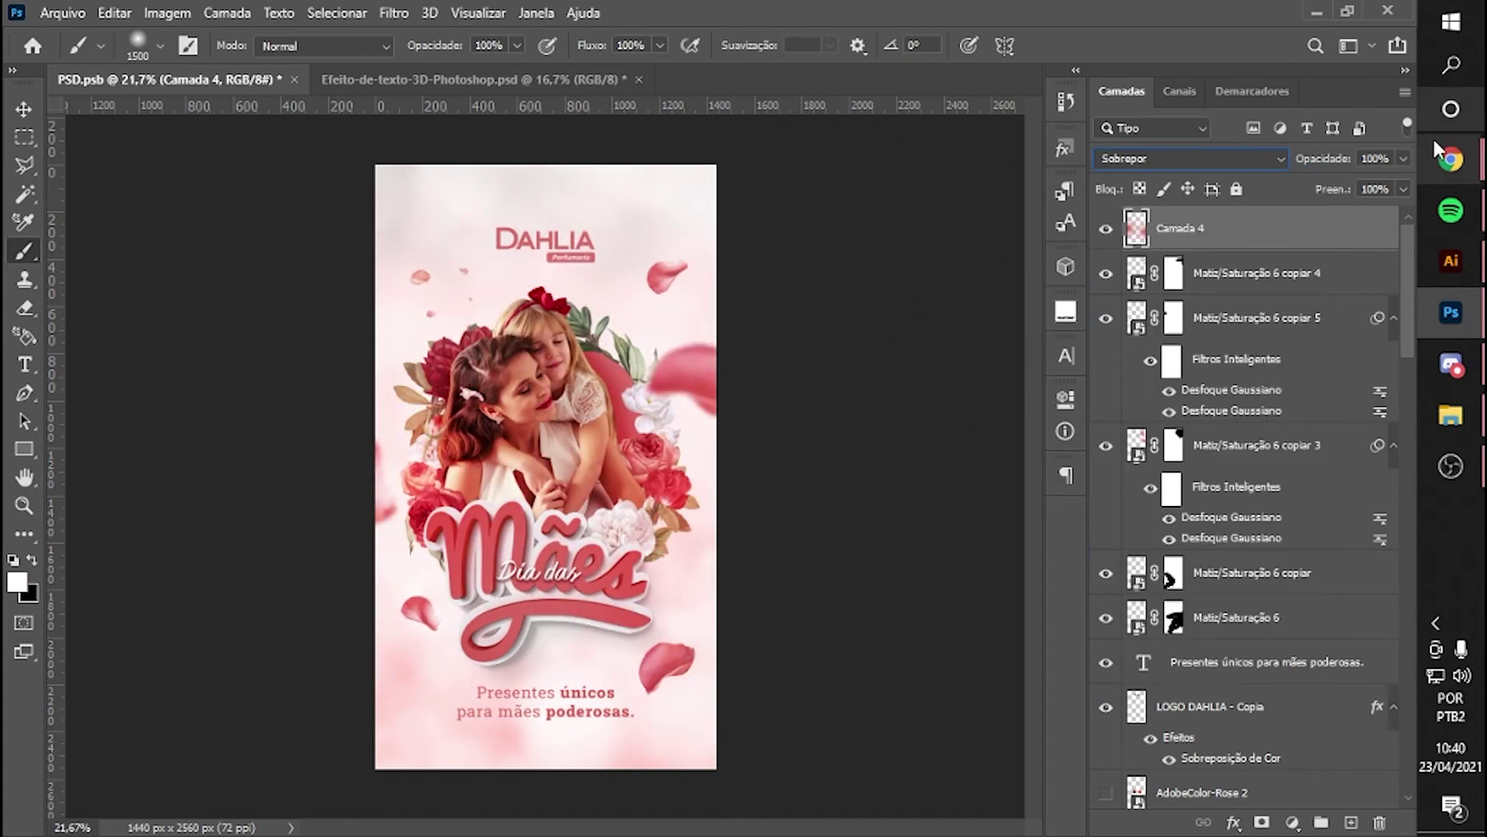
- Add a second pink glow layer, Camada 5, blended in Divisão mode
{"action": "key", "text": "ctrl+shift+alt+n"}
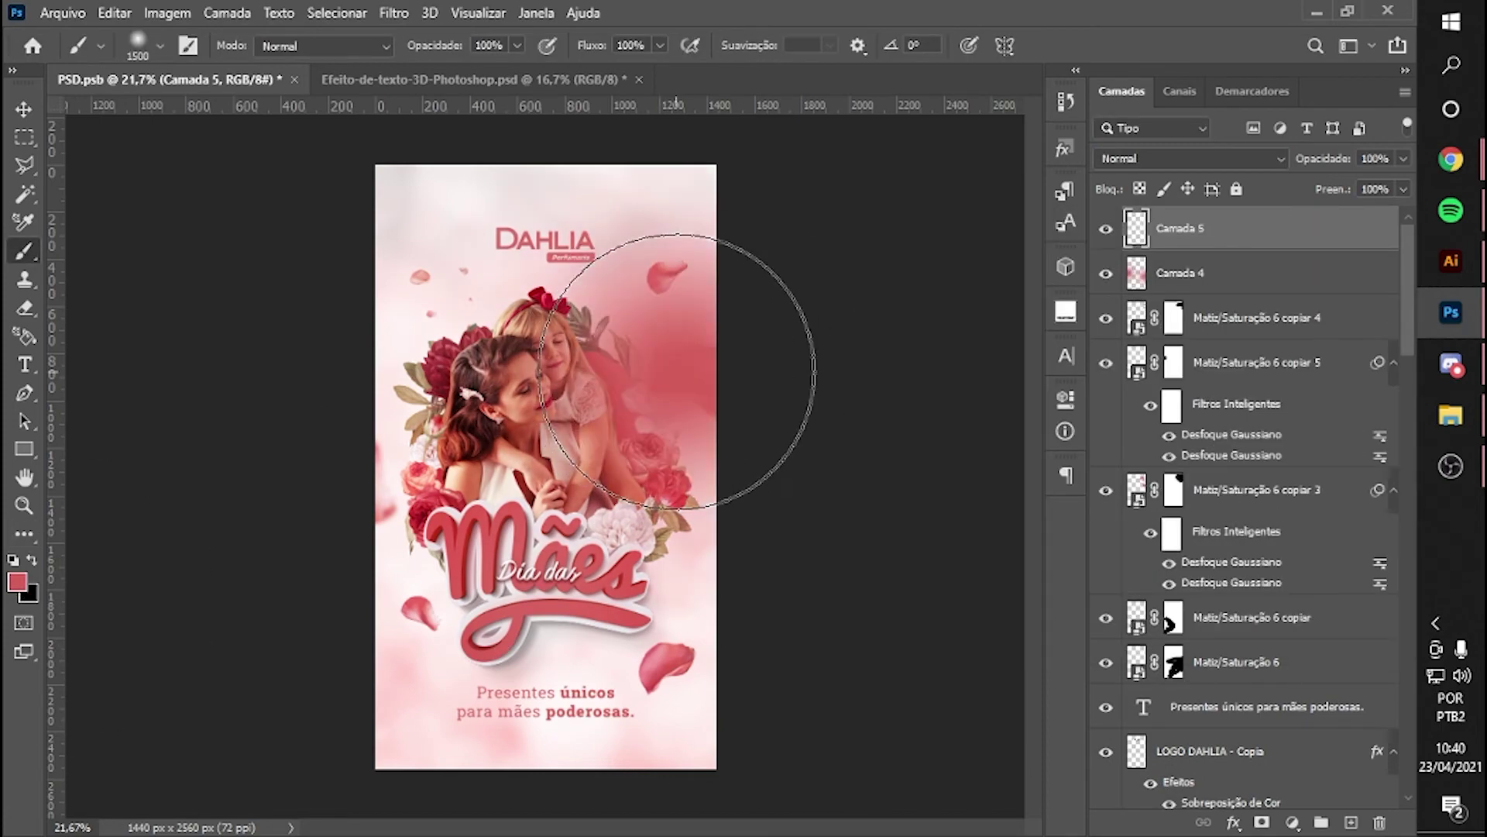
{"action": "left_click", "coordinate": [1190, 158]}
{"action": "left_click", "coordinate": [1144, 341]}
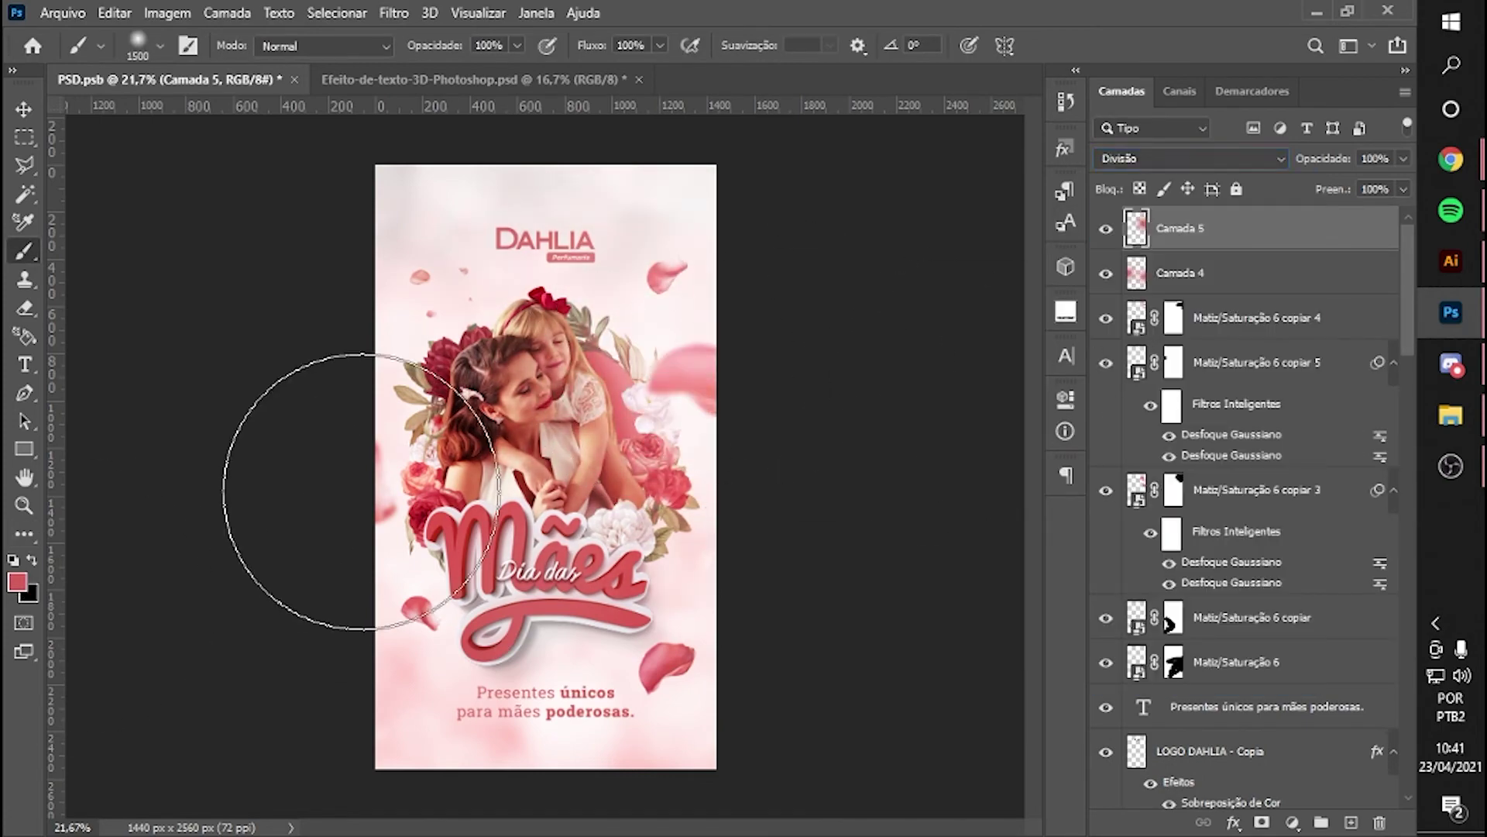
{"action": "key", "text": "v"}
{"action": "scroll", "coordinate": [496, 449], "scroll_direction": "up", "scroll_amount": 3}
{"action": "scroll", "coordinate": [496, 450], "scroll_direction": "down", "scroll_amount": 1}
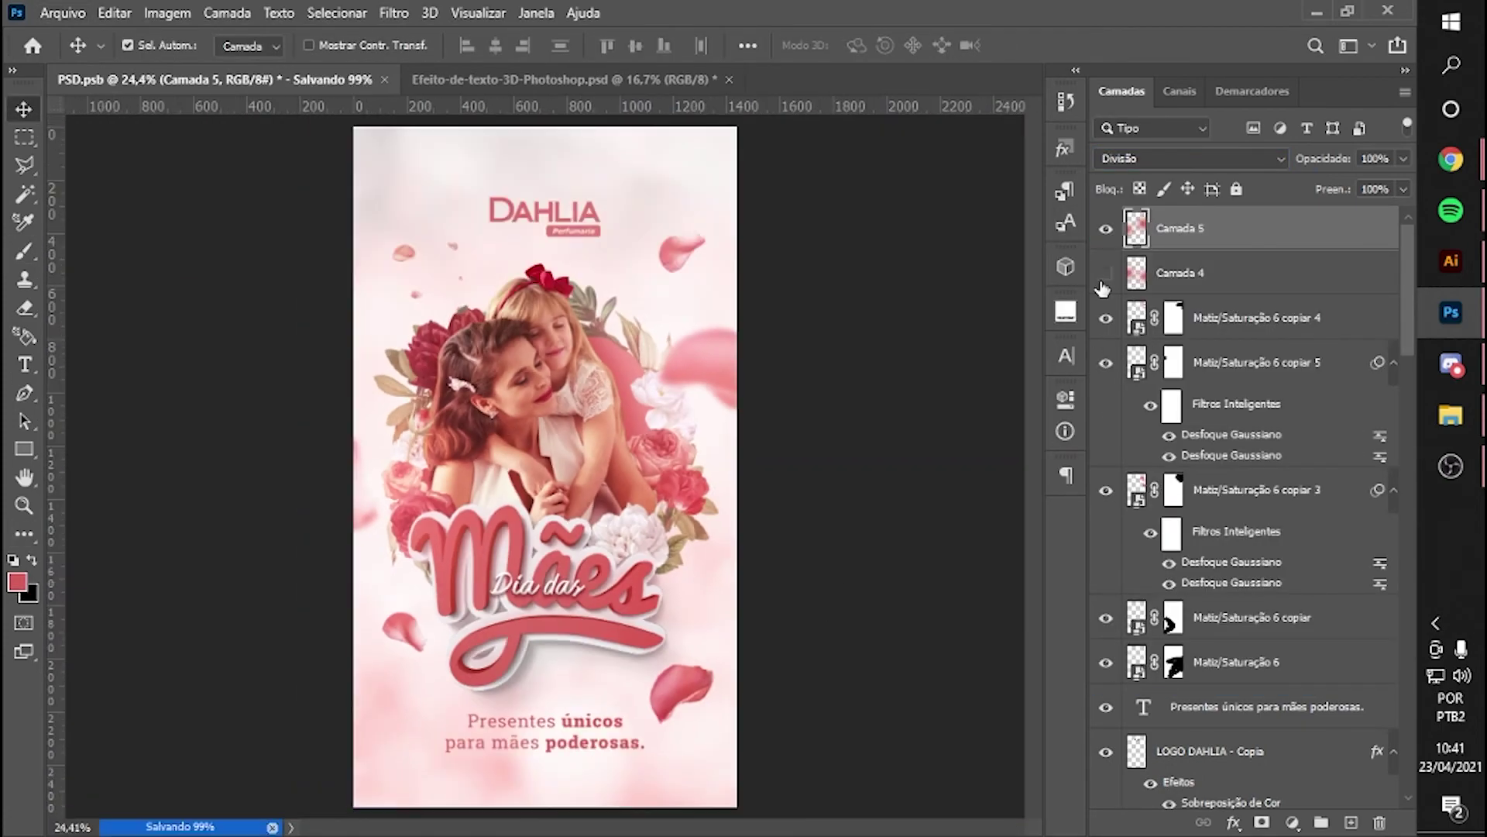
- Add a Color Lookup adjustment layer using a 3DLUT look
{"action": "left_click", "coordinate": [1291, 823]}
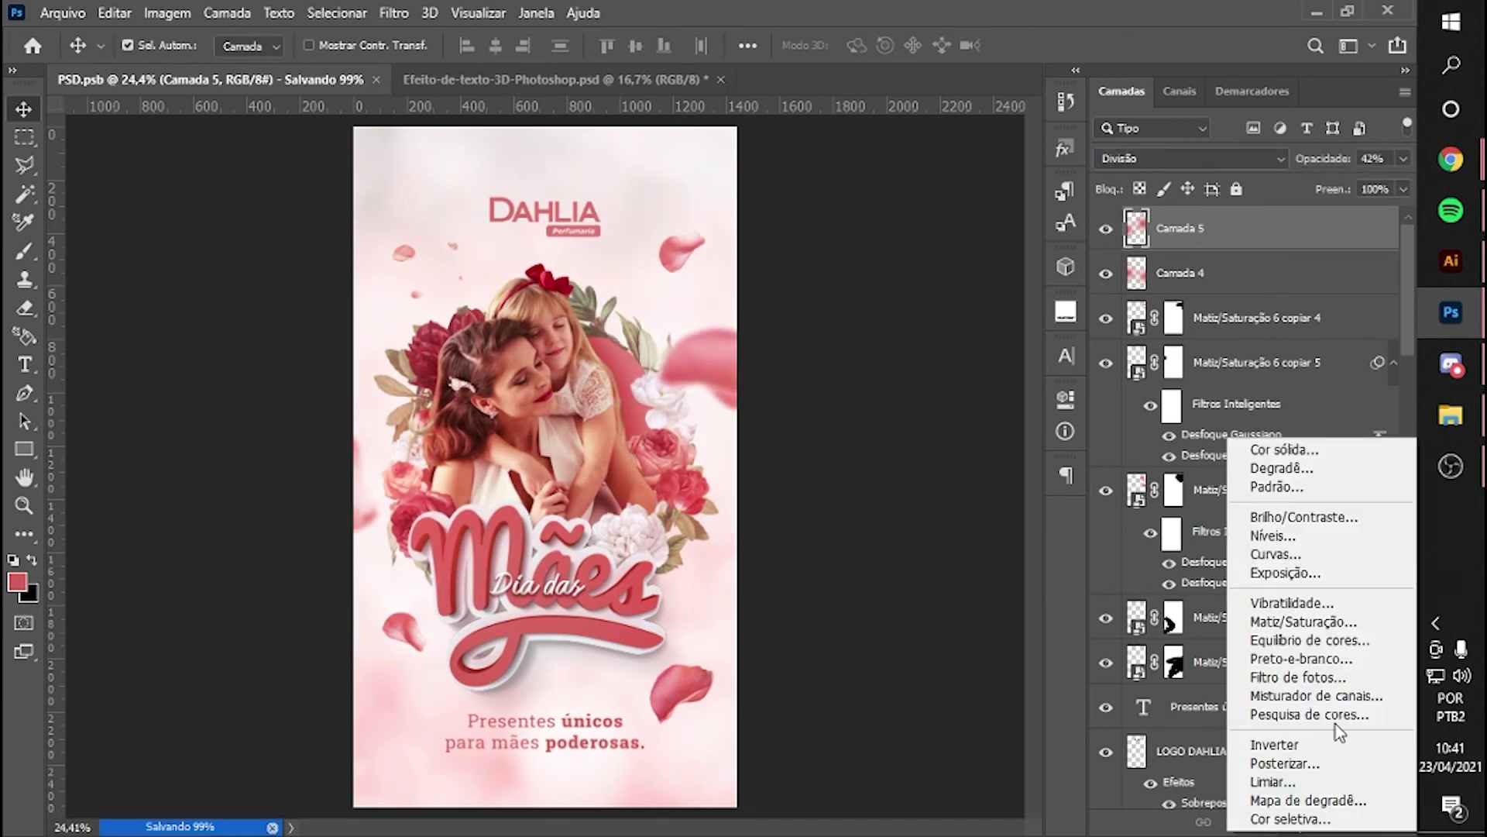
{"action": "left_click", "coordinate": [1312, 711]}
{"action": "scroll", "coordinate": [974, 465], "scroll_direction": "down", "scroll_amount": 3}
{"action": "scroll", "coordinate": [973, 469], "scroll_direction": "down", "scroll_amount": 2}
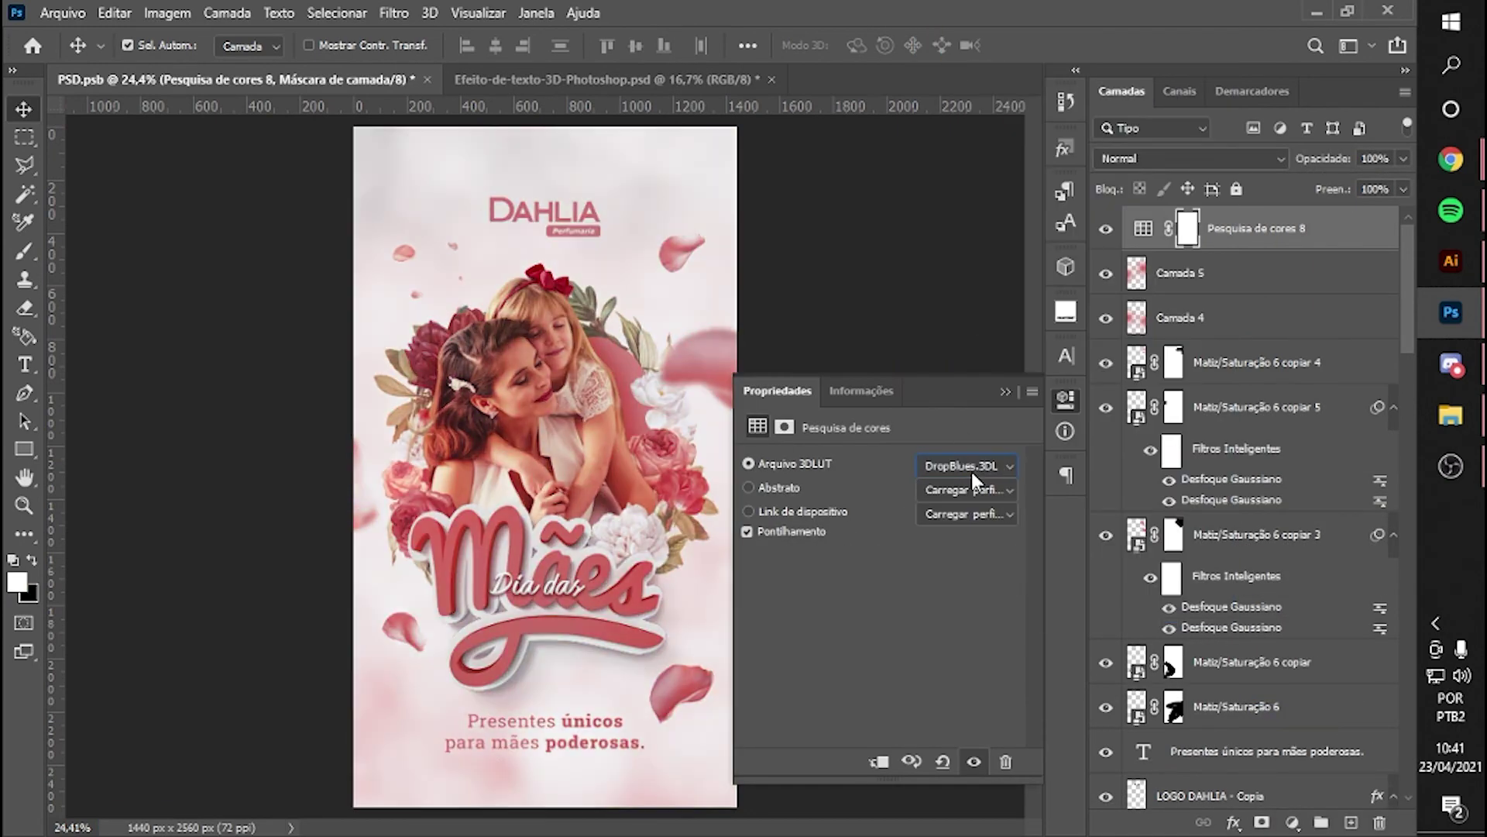
{"action": "scroll", "coordinate": [970, 467], "scroll_direction": "down", "scroll_amount": 1}
{"action": "scroll", "coordinate": [970, 468], "scroll_direction": "down", "scroll_amount": 3}
{"action": "scroll", "coordinate": [969, 468], "scroll_direction": "down", "scroll_amount": 2}
{"action": "scroll", "coordinate": [970, 468], "scroll_direction": "down", "scroll_amount": 1}
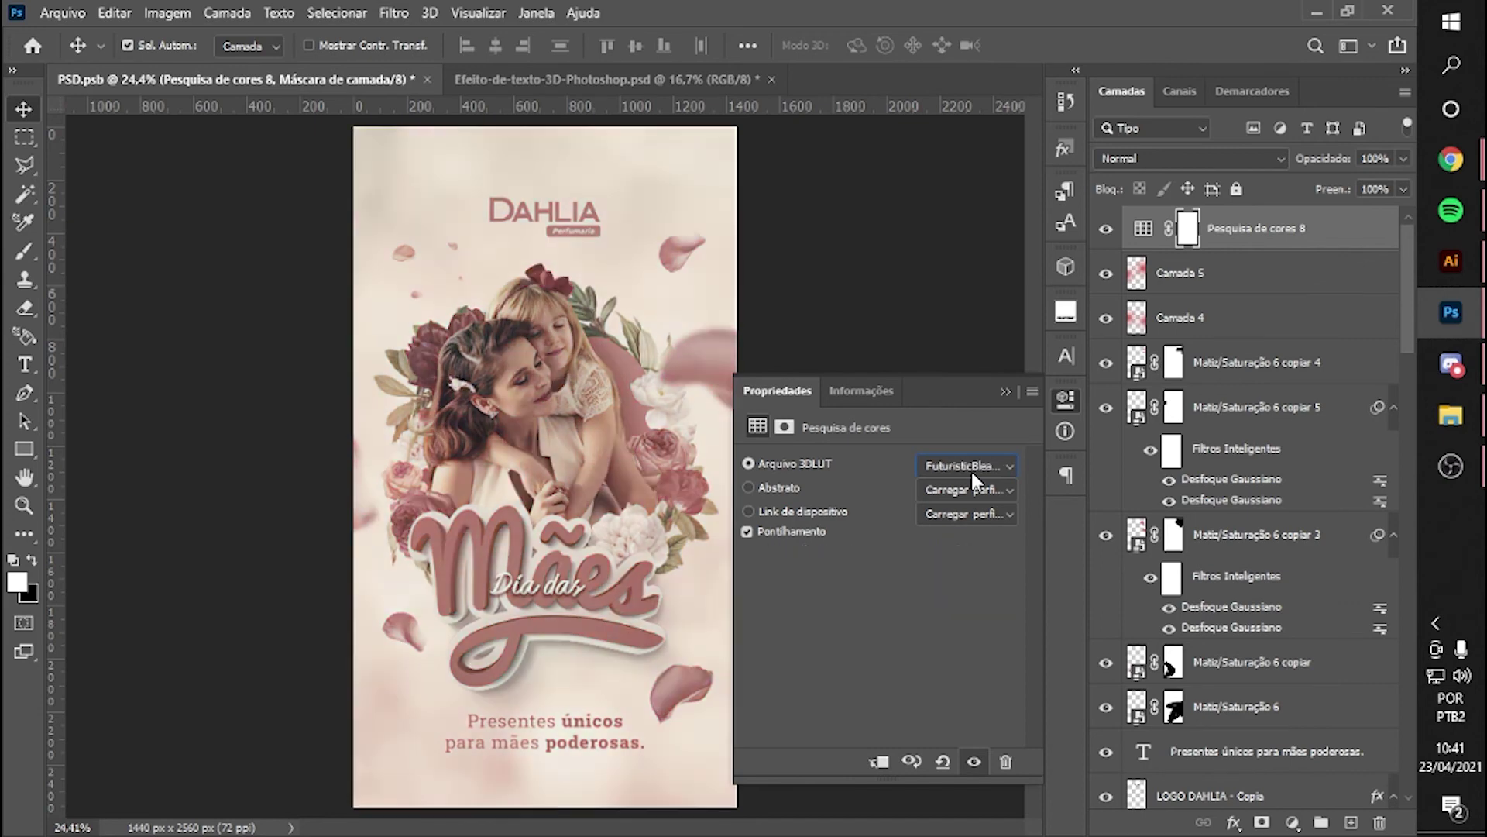
{"action": "scroll", "coordinate": [970, 468], "scroll_direction": "down", "scroll_amount": 1}
{"action": "left_click", "coordinate": [968, 465]}
{"action": "left_click", "coordinate": [1000, 208]}
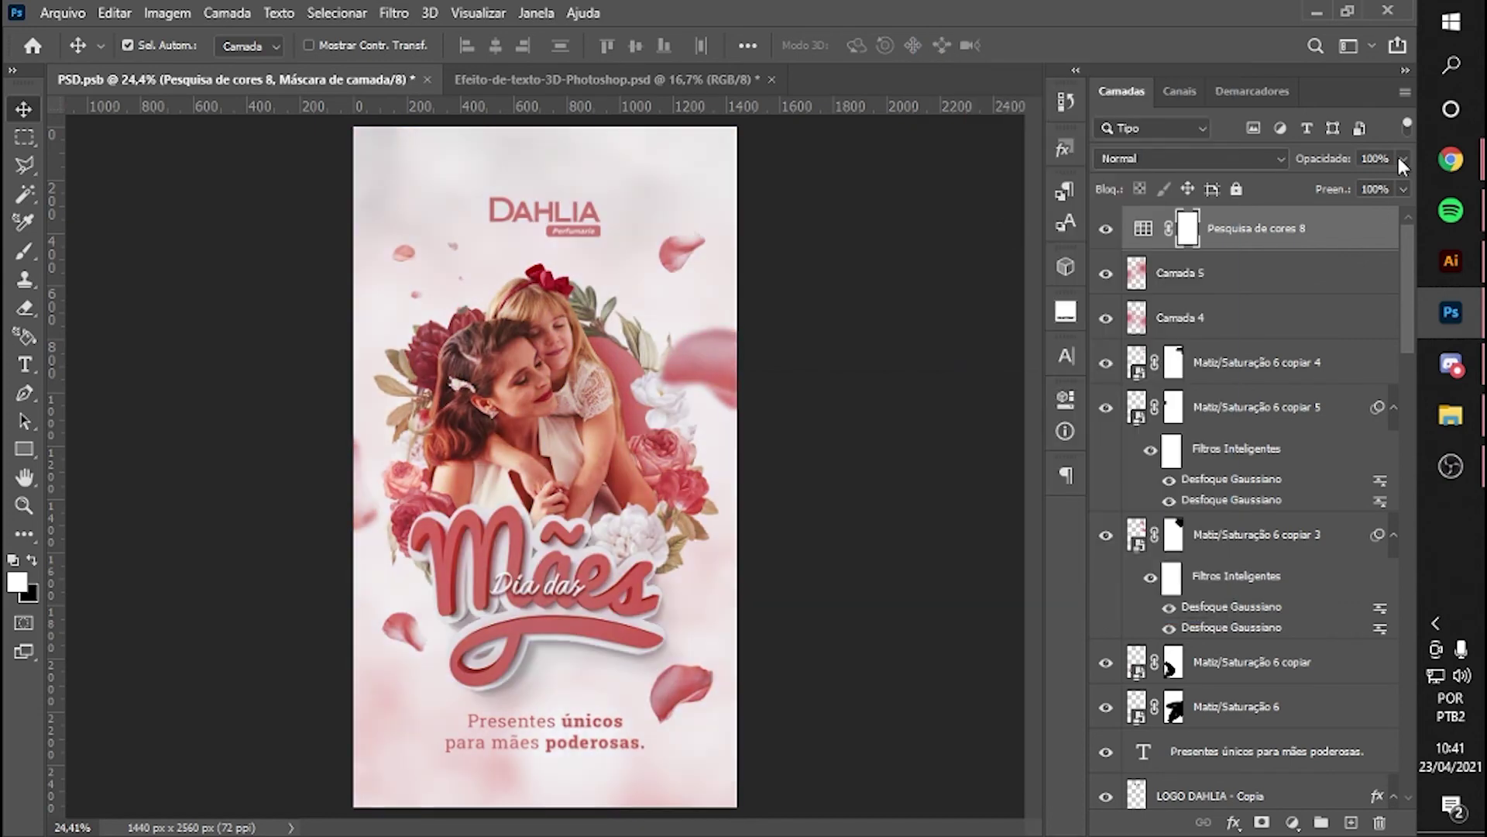
- Add an S-shaped Curves layer and a Color Balance nudging midtones to +7 red
{"action": "left_click", "coordinate": [1292, 822]}
{"action": "left_click", "coordinate": [1255, 525]}
{"action": "left_click_drag", "start_coordinate": [953, 558], "coordinate": [967, 542]}
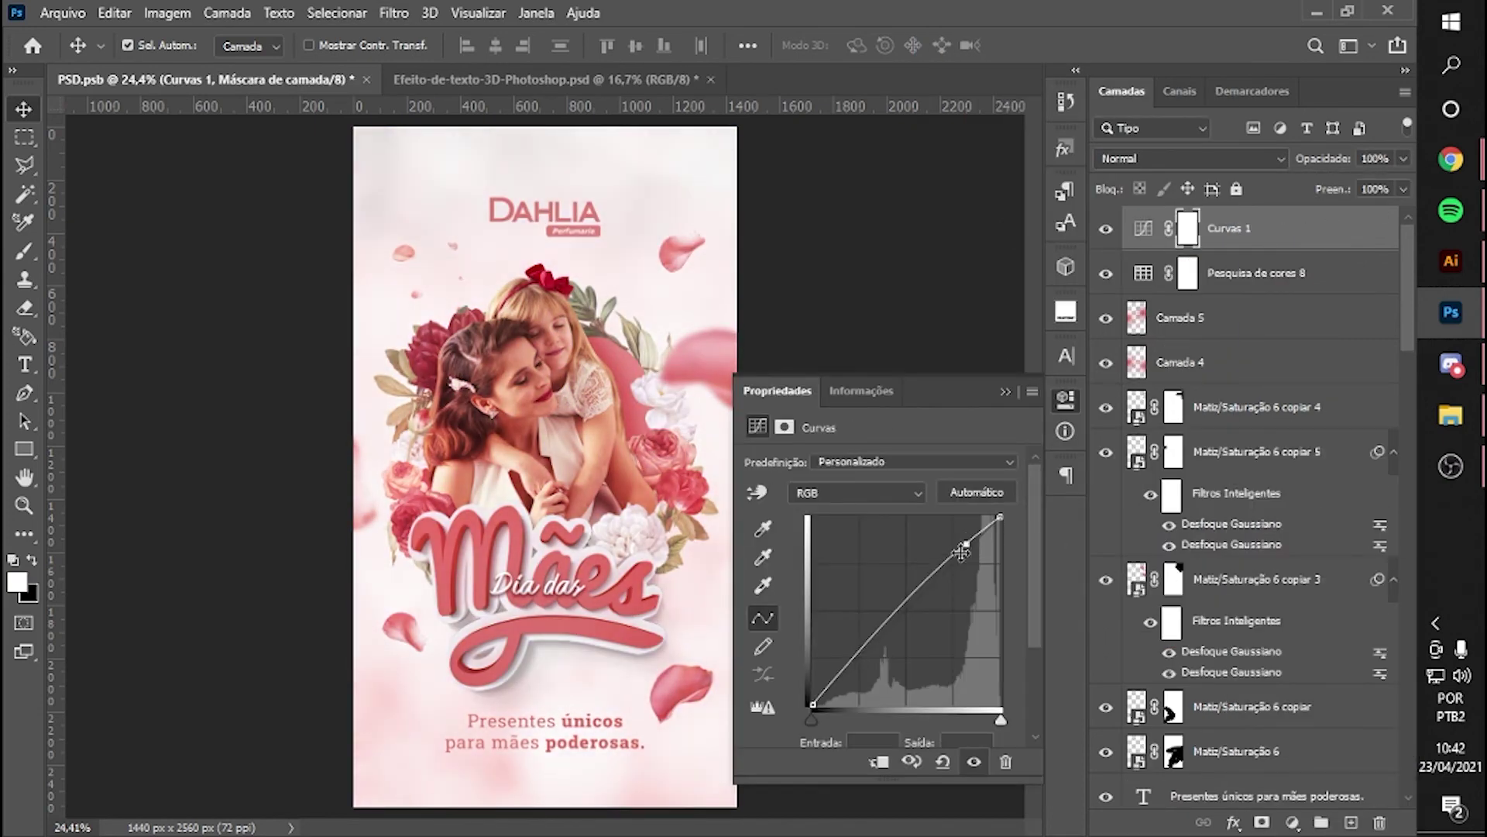
{"action": "left_click_drag", "start_coordinate": [860, 651], "coordinate": [860, 667]}
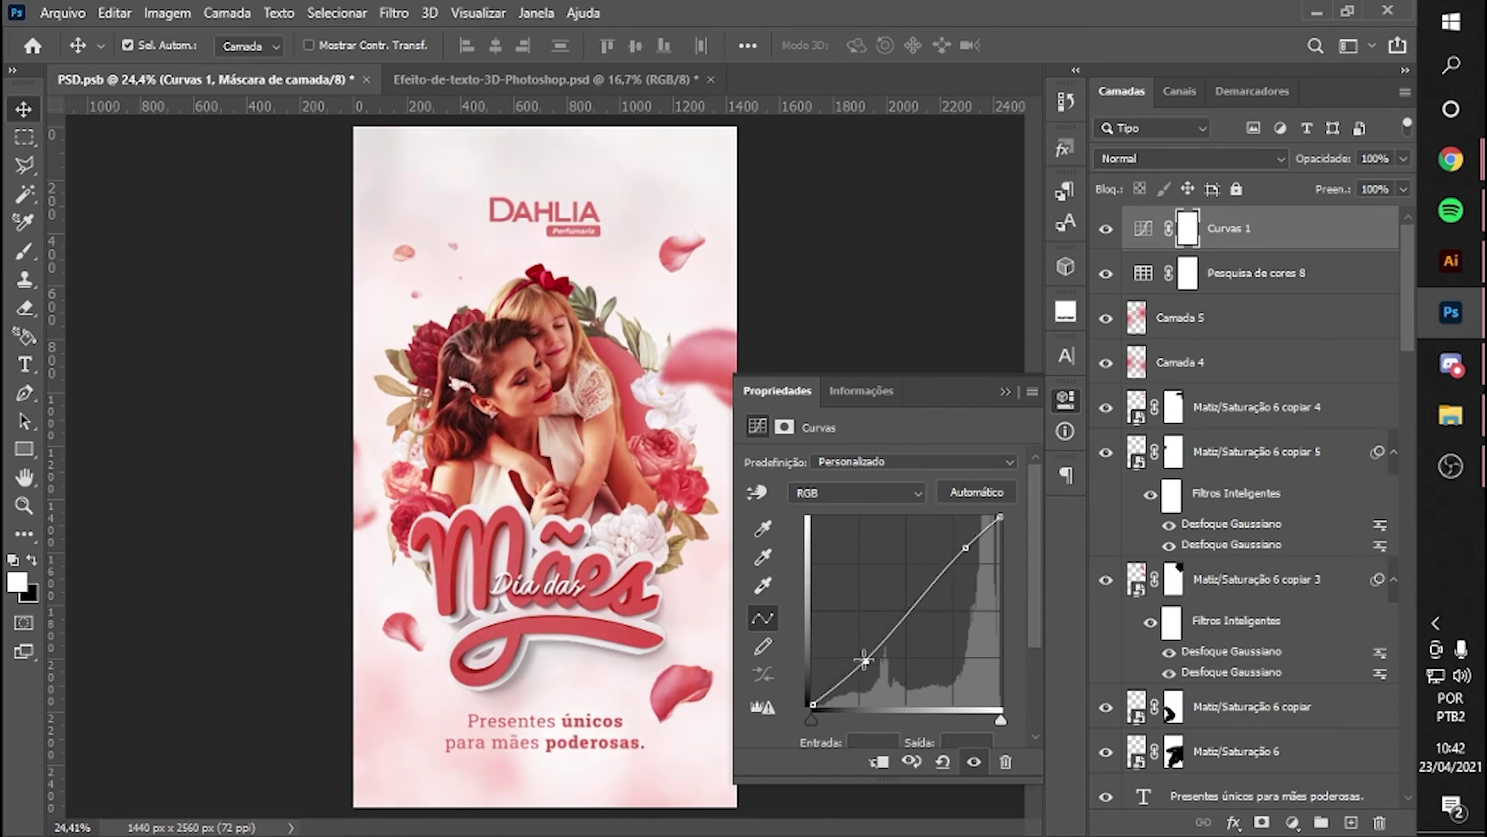
{"action": "left_click", "coordinate": [1292, 823]}
{"action": "left_click", "coordinate": [1293, 637]}
{"action": "left_click_drag", "start_coordinate": [851, 511], "coordinate": [830, 512]}
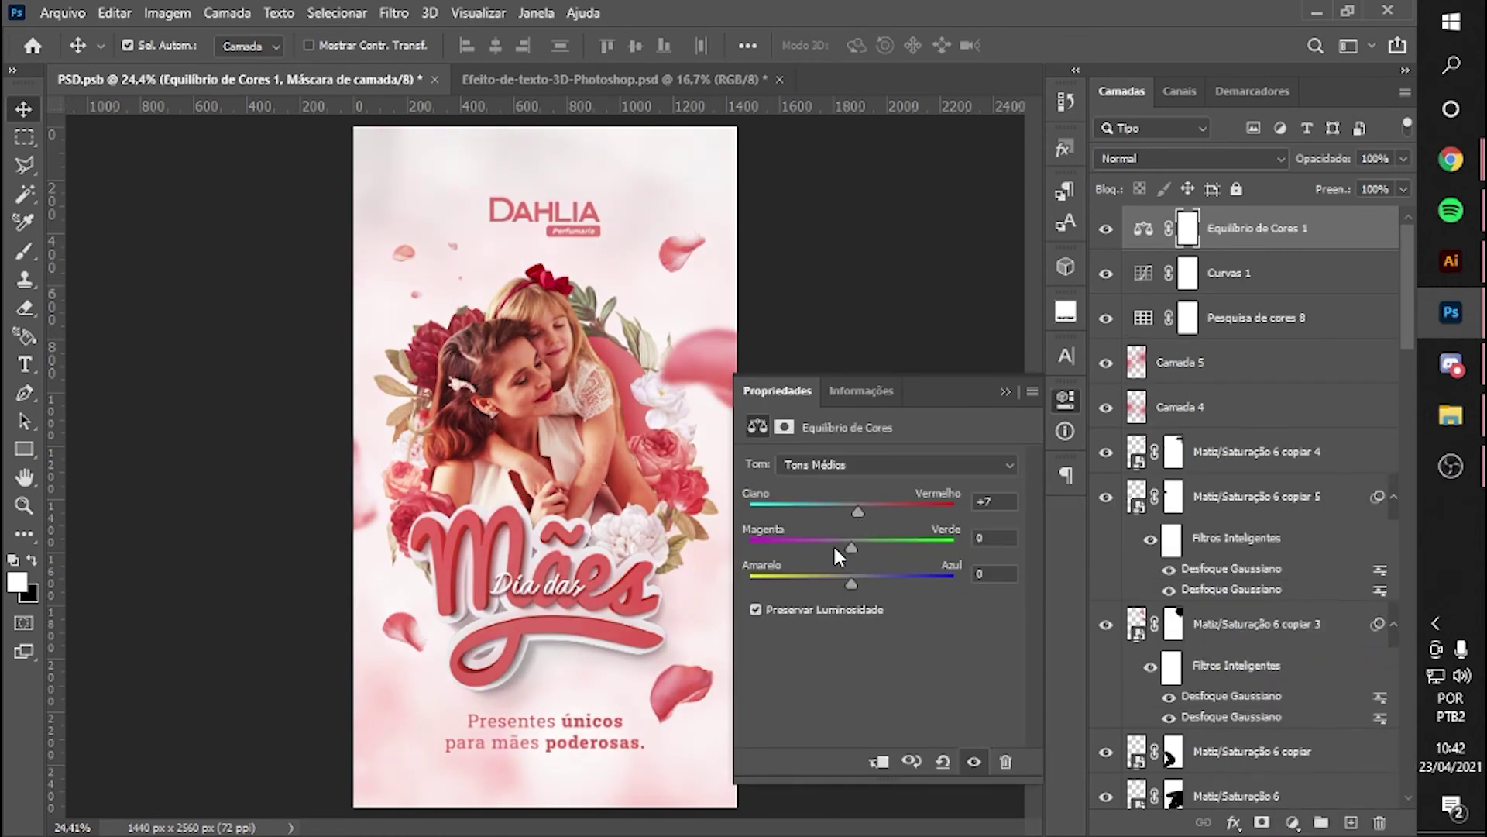
{"action": "left_click", "coordinate": [840, 500]}
- Select the Camada 5 glow and DAHLIA logo layers, then return to the top adjustment layer
{"action": "scroll", "coordinate": [546, 465], "scroll_direction": "down", "scroll_amount": 1}
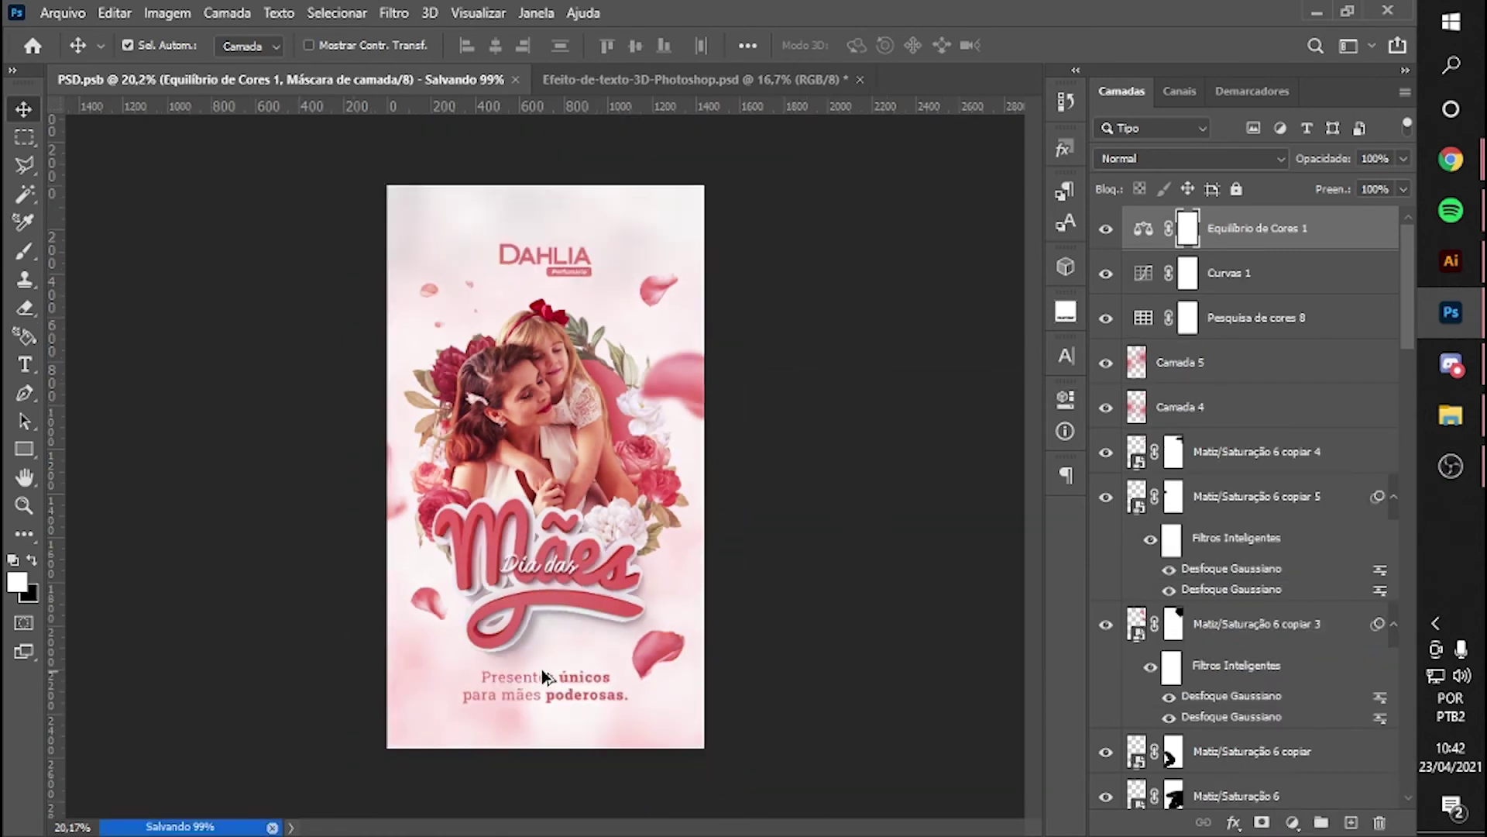
{"action": "left_click", "coordinate": [571, 258]}
{"action": "left_click_drag", "start_coordinate": [51, 258], "coordinate": [545, 263]}
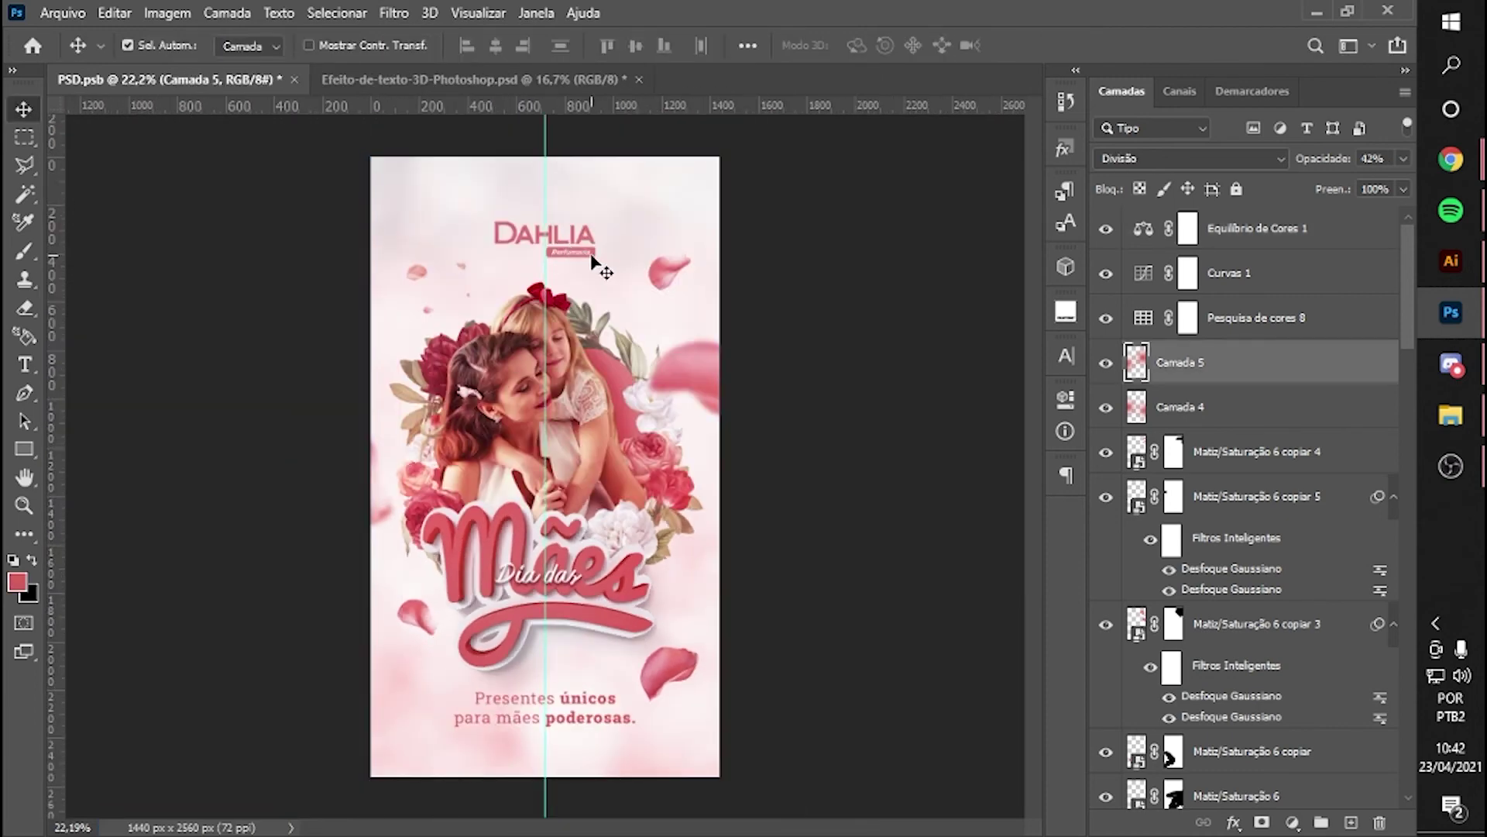
{"action": "scroll", "coordinate": [1240, 542], "scroll_direction": "down", "scroll_amount": 5}
{"action": "left_click", "coordinate": [1217, 577]}
{"action": "key", "text": "alt+period"}
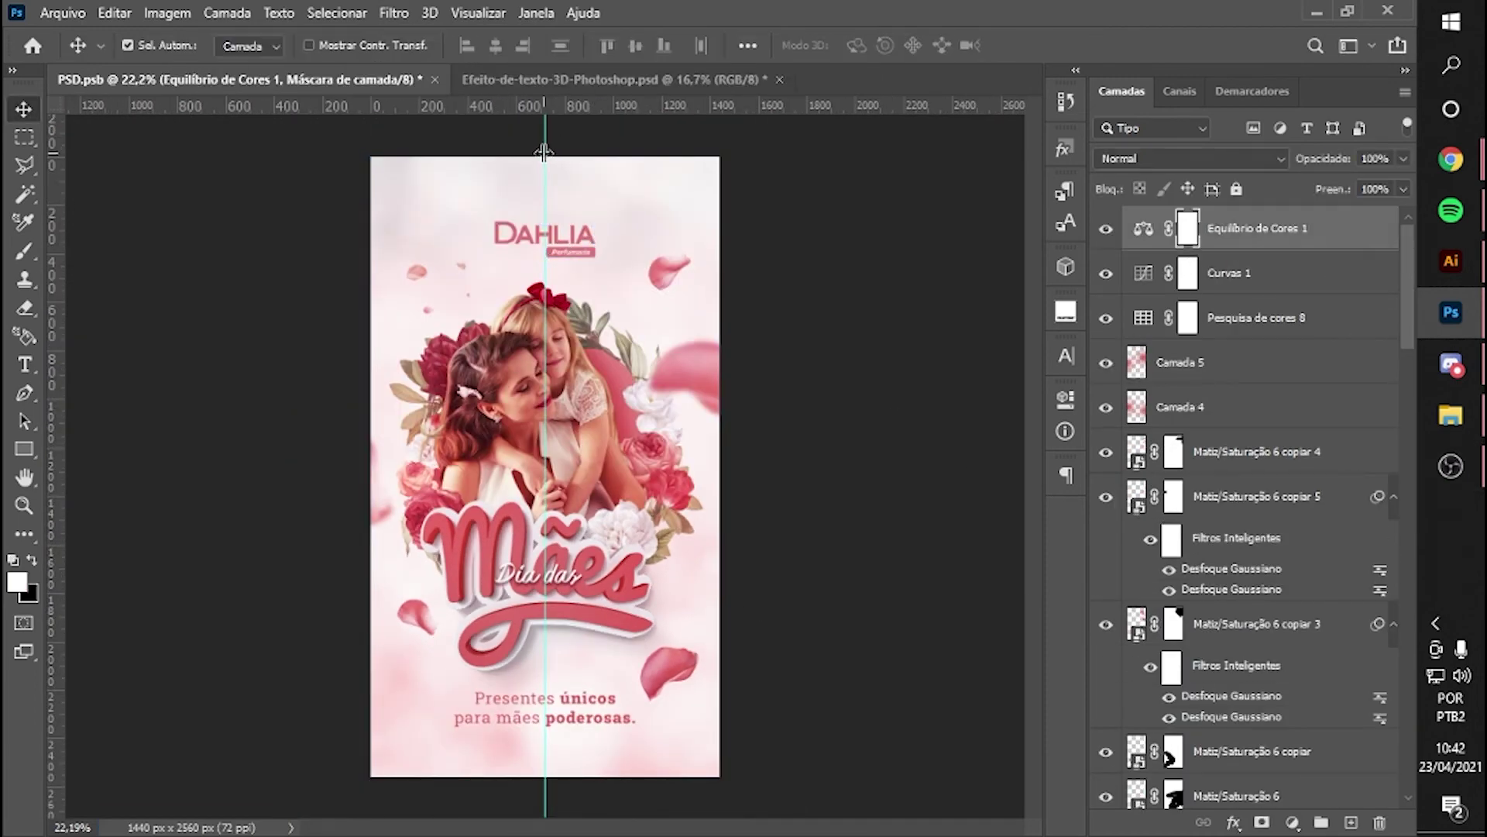
- Add an orange Photo Filter at 28% and a Levels layer with brightened highlights
{"action": "left_click", "coordinate": [1292, 826]}
{"action": "left_click", "coordinate": [1234, 647]}
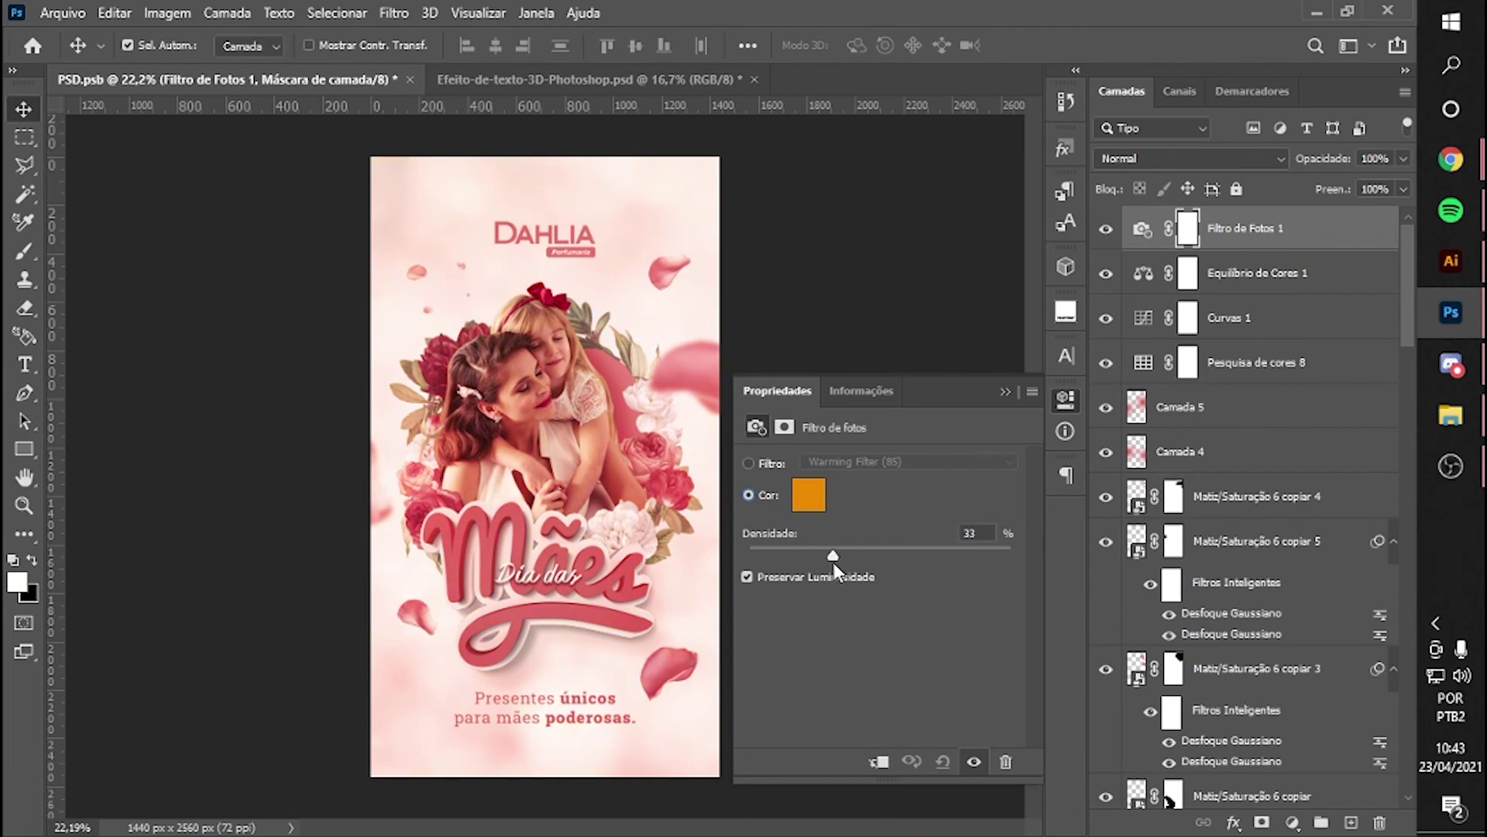
{"action": "left_click", "coordinate": [1291, 826]}
{"action": "left_click", "coordinate": [1255, 519]}
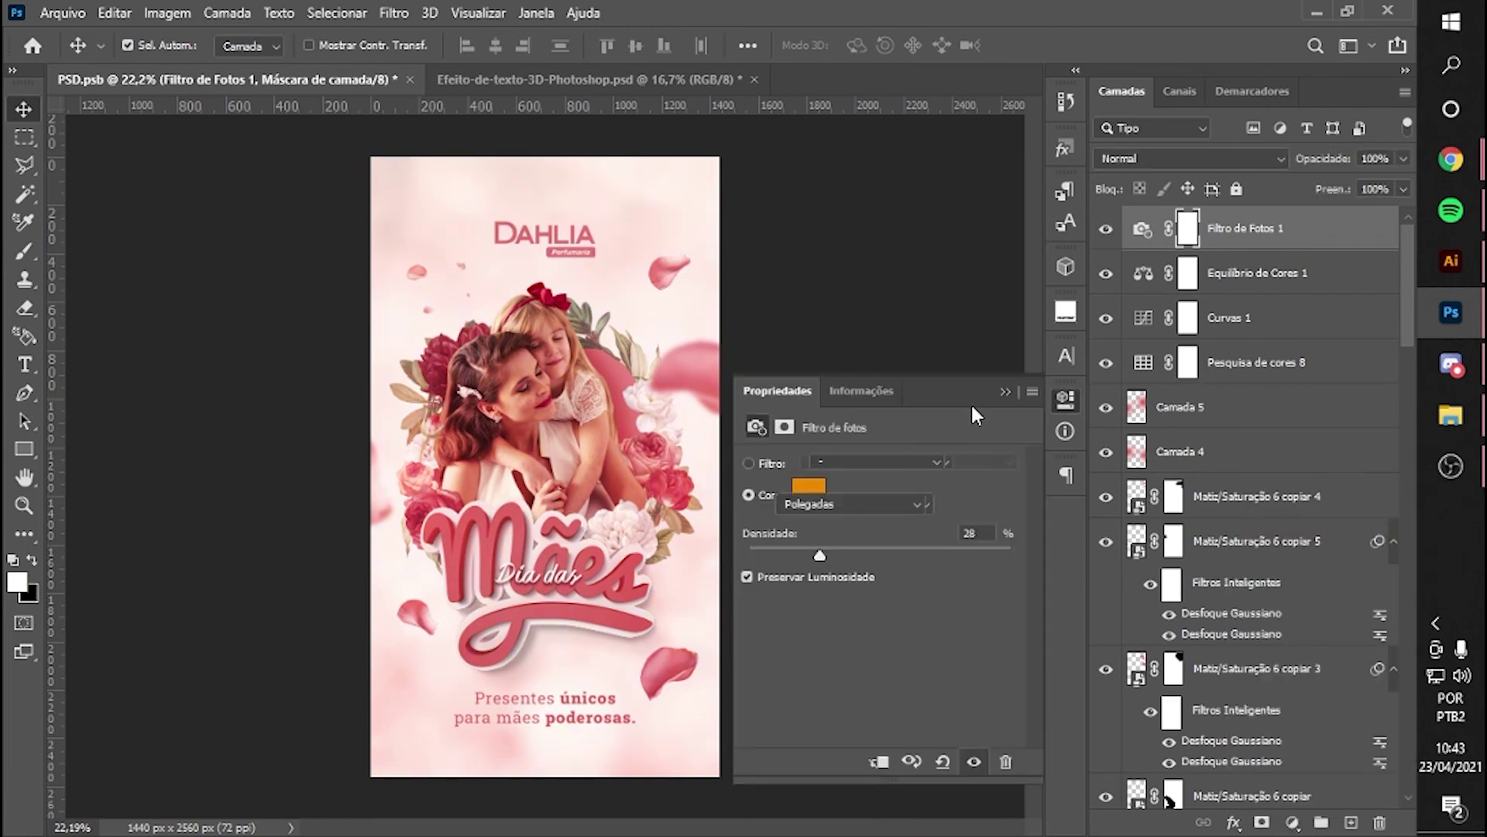
{"action": "left_click_drag", "start_coordinate": [1014, 622], "coordinate": [1000, 621]}
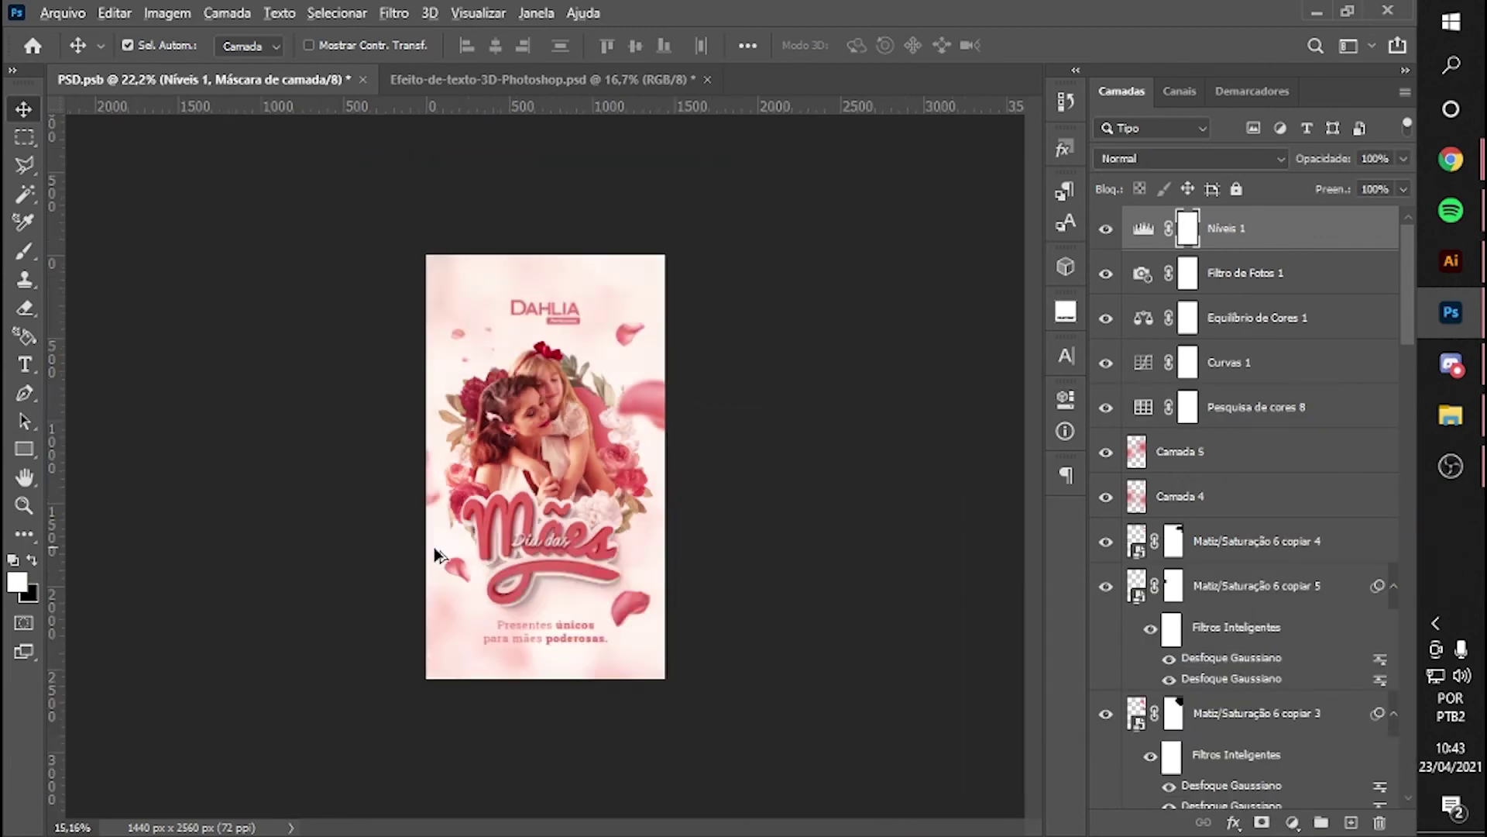
- Select the mother-and-daughter photo layer and toggle photo layer visibility to compare the cutout
{"action": "scroll", "coordinate": [438, 554], "scroll_direction": "up", "scroll_amount": 4, "text": "alt"}
{"action": "scroll", "coordinate": [617, 392], "scroll_direction": "up", "scroll_amount": 2, "text": "alt"}
{"action": "scroll", "coordinate": [618, 392], "scroll_direction": "down", "scroll_amount": 2, "text": "alt"}
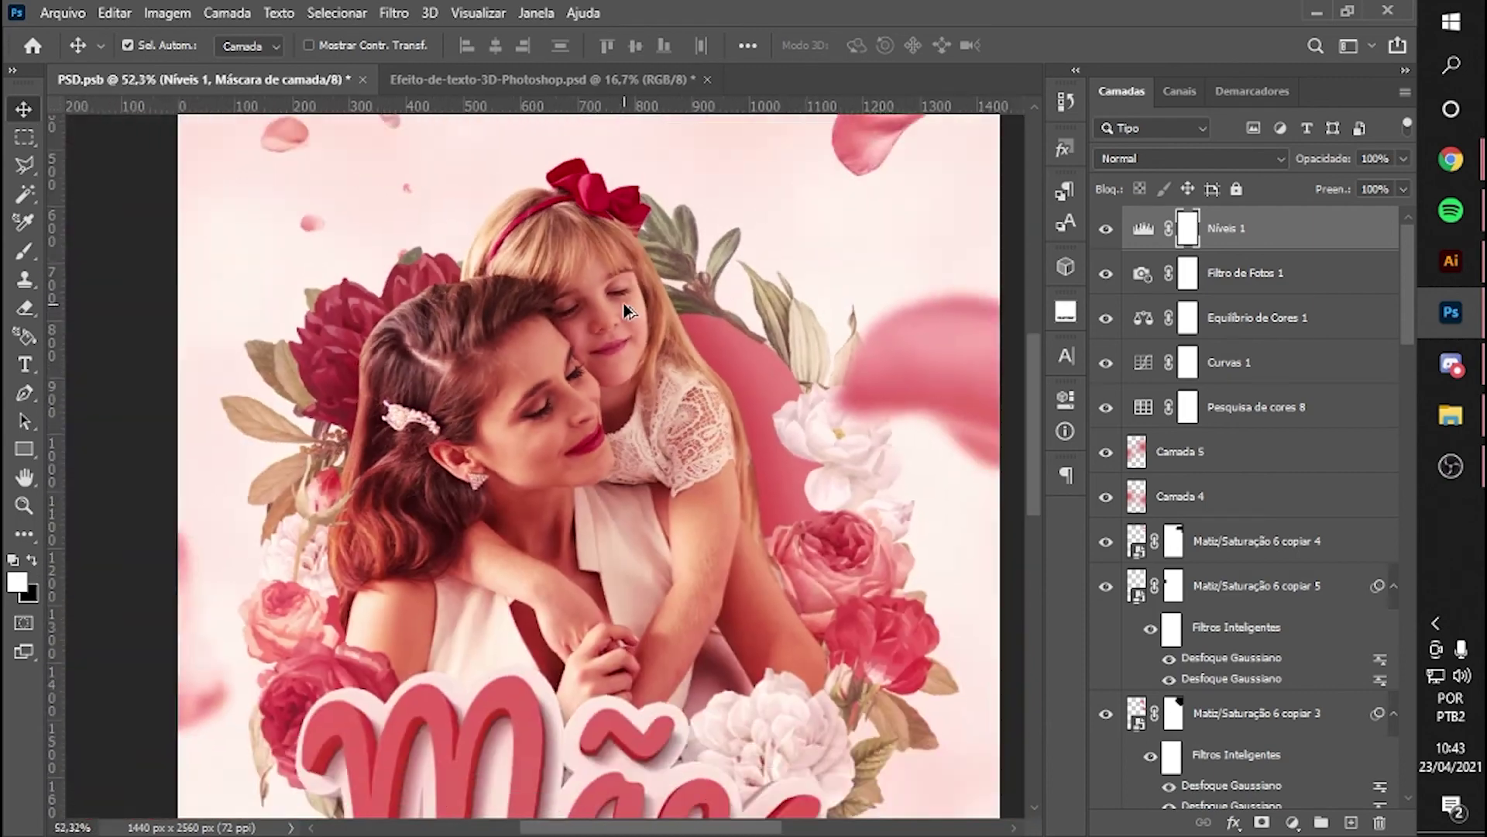
{"action": "scroll", "coordinate": [1252, 608], "scroll_direction": "down", "scroll_amount": 5}
{"action": "scroll", "coordinate": [1253, 608], "scroll_direction": "down", "scroll_amount": 3}
{"action": "scroll", "coordinate": [1264, 564], "scroll_direction": "down", "scroll_amount": 3}
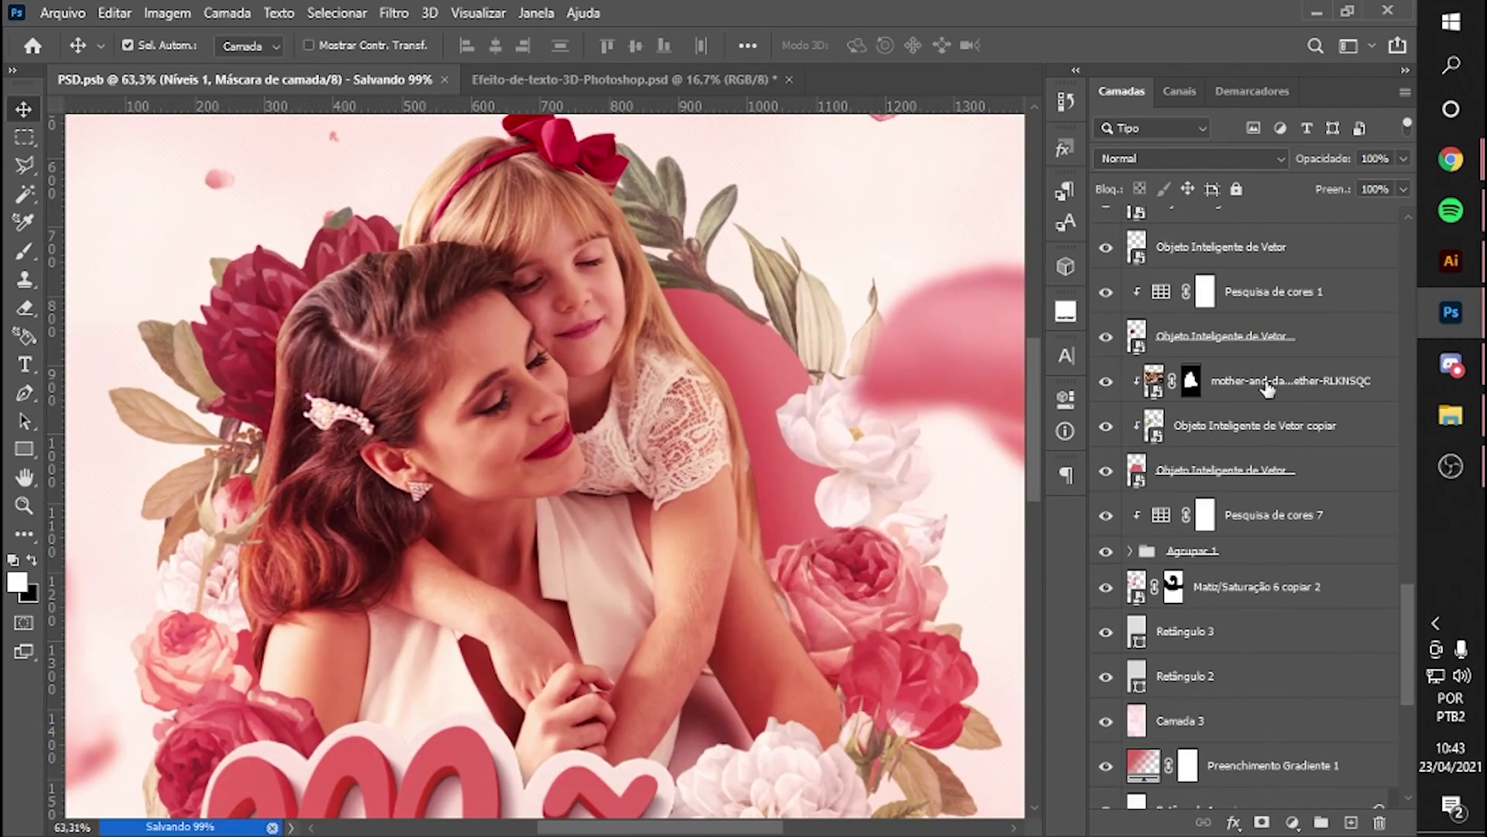
{"action": "left_click", "coordinate": [1268, 388]}
{"action": "scroll", "coordinate": [1255, 434], "scroll_direction": "up", "scroll_amount": 2}
{"action": "left_click", "coordinate": [1105, 480]}
{"action": "scroll", "coordinate": [1108, 619], "scroll_direction": "up", "scroll_amount": 3}
{"action": "left_click", "coordinate": [1113, 781]}
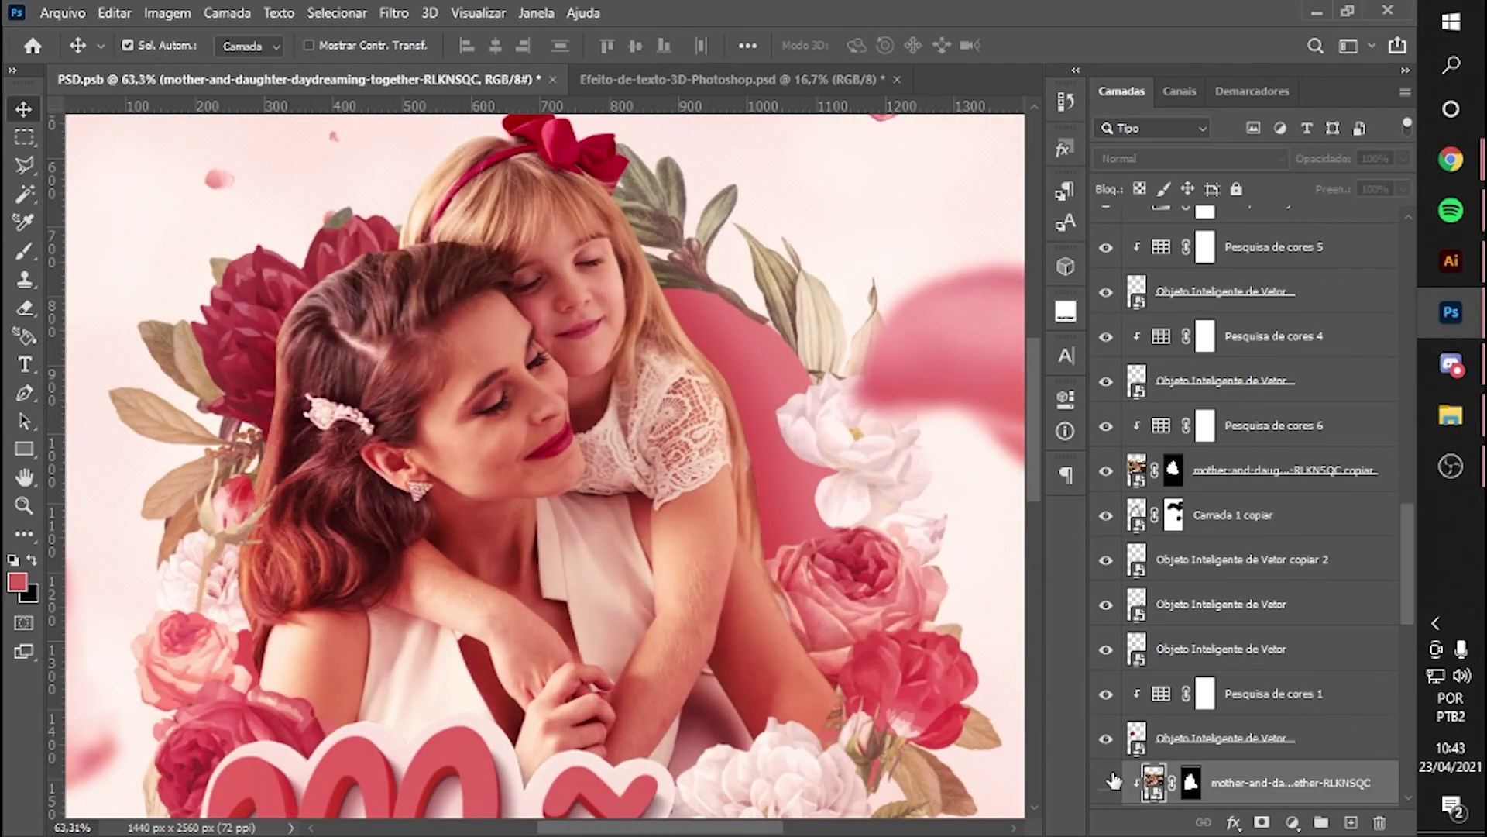
{"action": "left_click", "coordinate": [1173, 469]}
{"action": "scroll", "coordinate": [783, 531], "scroll_direction": "down", "scroll_amount": 3, "text": "alt"}
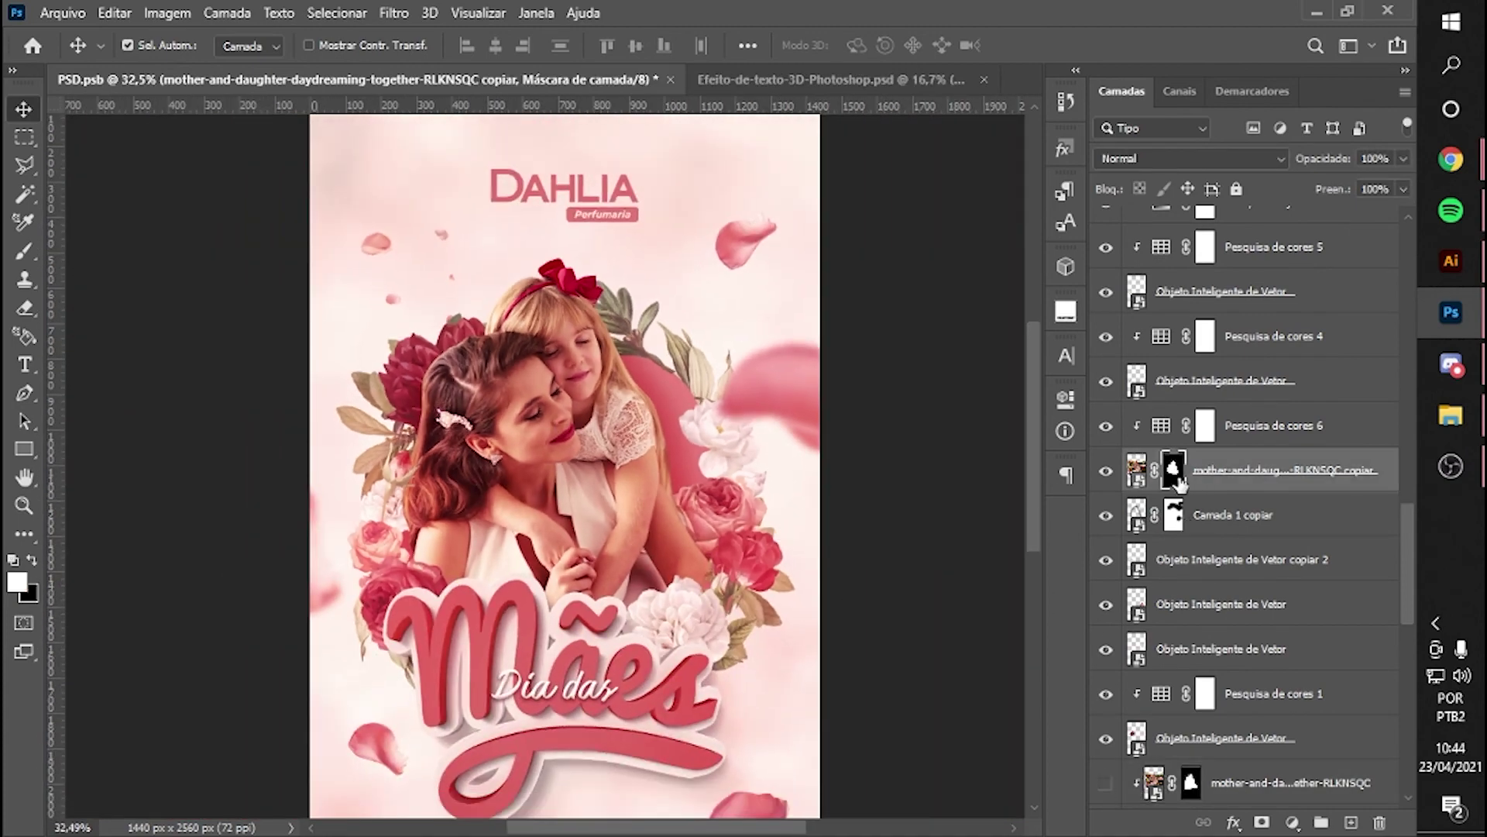
{"action": "scroll", "coordinate": [595, 471], "scroll_direction": "up", "scroll_amount": 3, "text": "alt"}
- Erase the cutout's mask edges around the mother's ear, earring and shoulder
{"action": "key", "text": "e"}
{"action": "scroll", "coordinate": [595, 470], "scroll_direction": "up", "scroll_amount": 2, "text": "alt"}
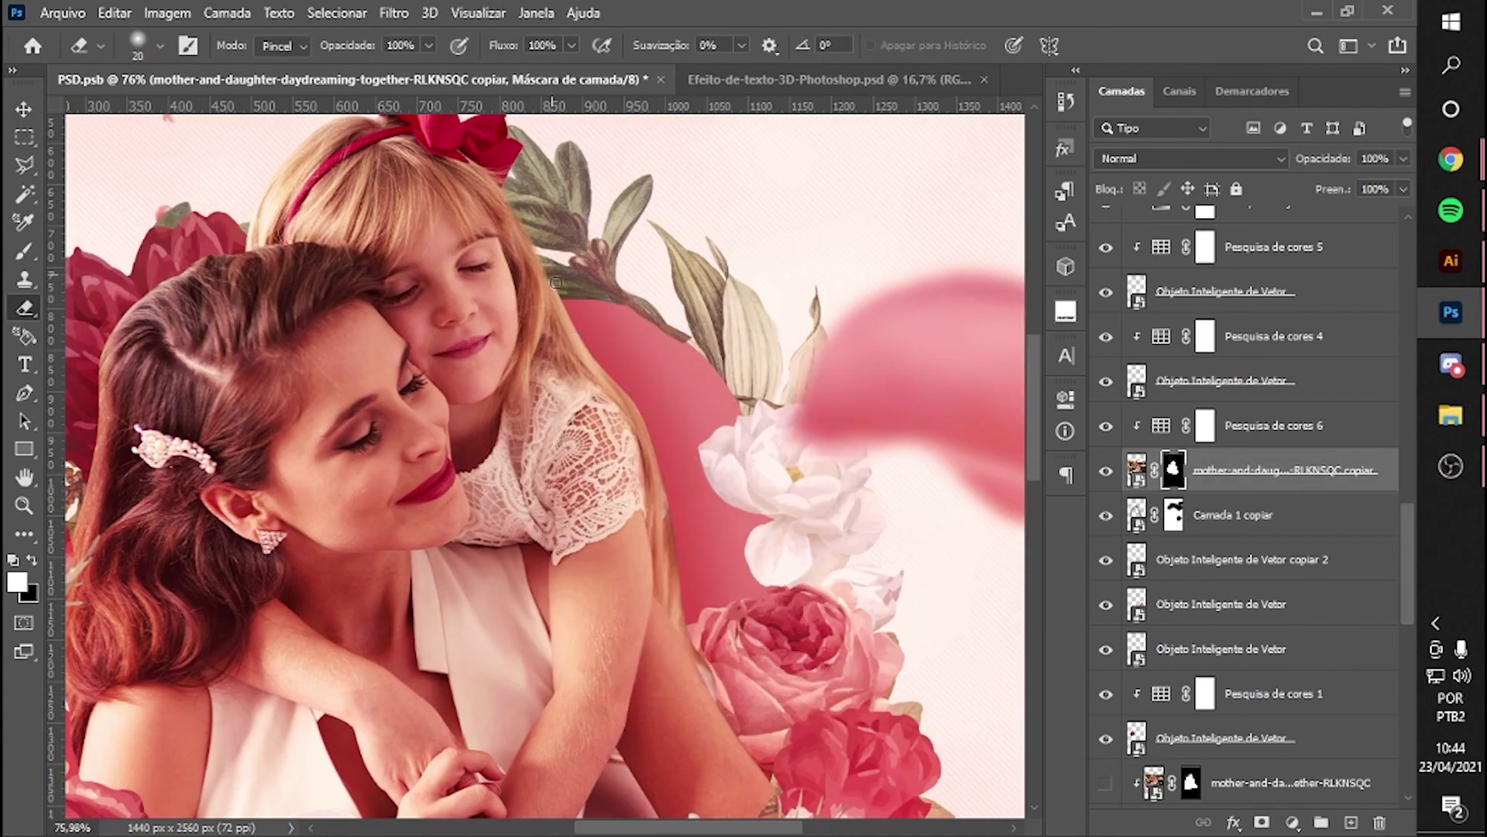
{"action": "scroll", "coordinate": [708, 552], "scroll_direction": "up", "scroll_amount": 5, "text": "alt"}
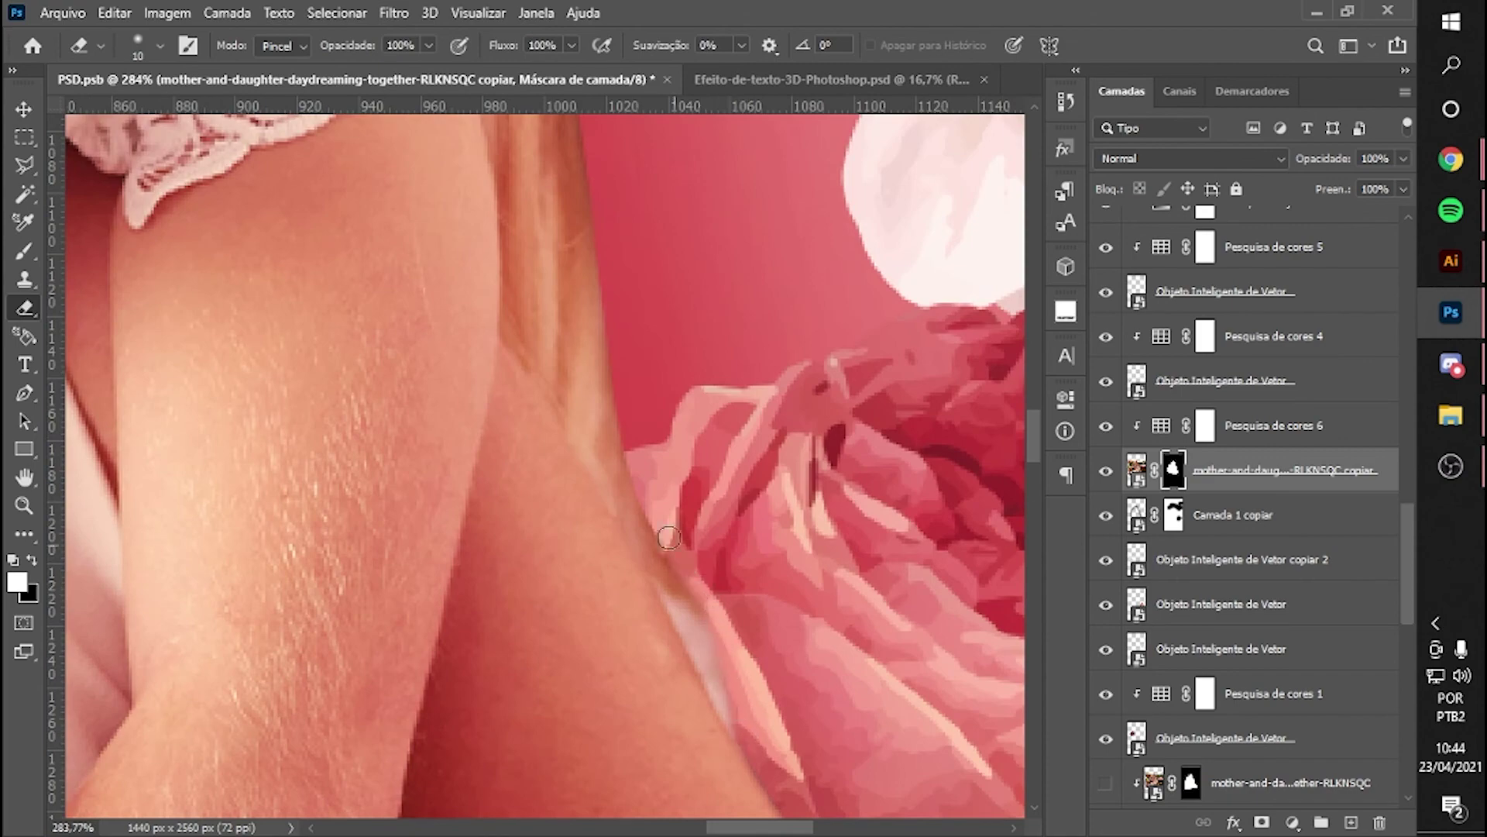
{"action": "scroll", "coordinate": [605, 267], "scroll_direction": "up", "scroll_amount": 5}
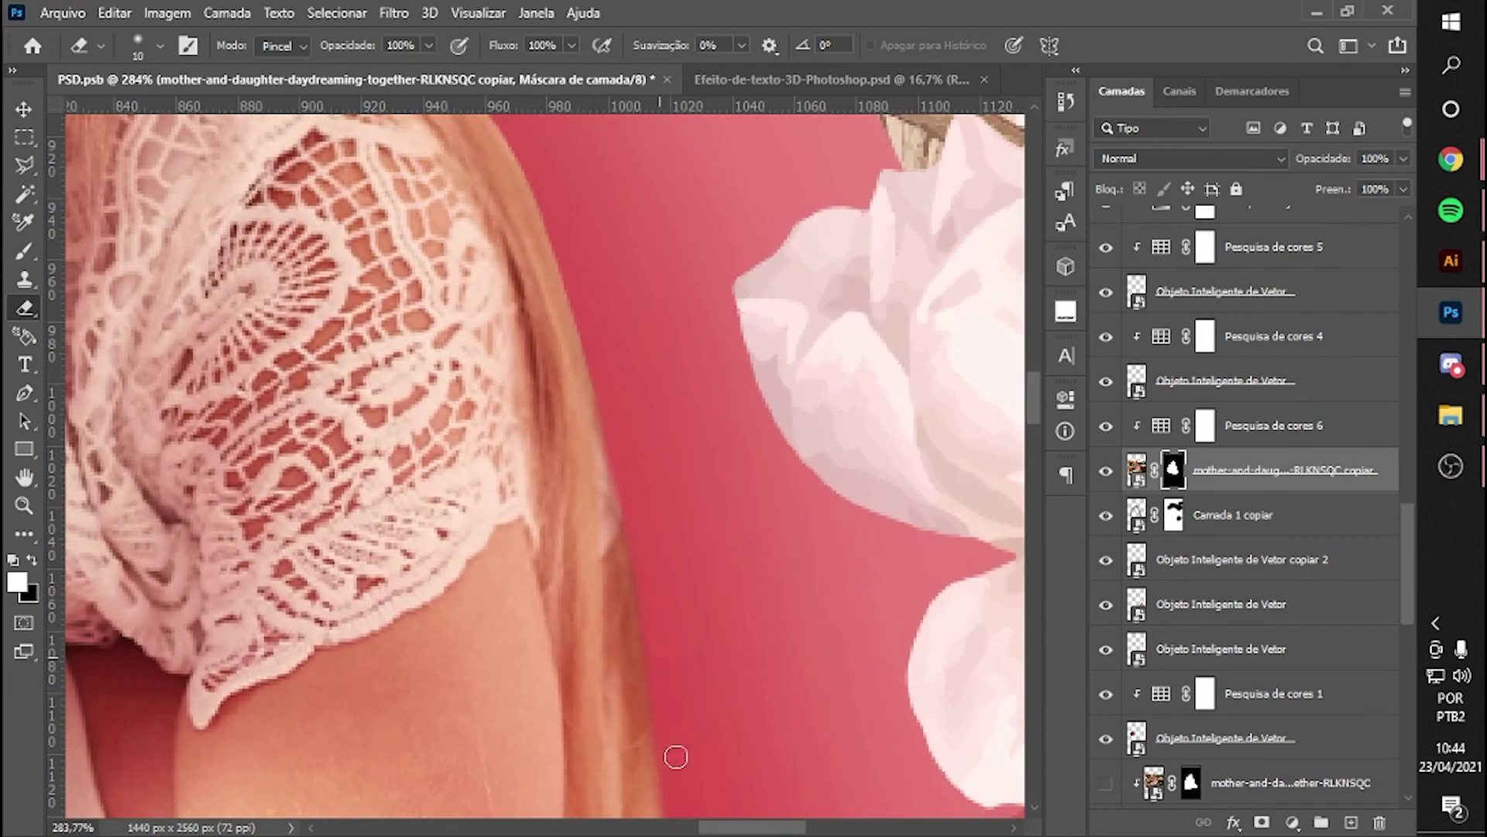
{"action": "scroll", "coordinate": [676, 757], "scroll_direction": "down", "scroll_amount": 3}
{"action": "scroll", "coordinate": [768, 571], "scroll_direction": "up", "scroll_amount": 4}
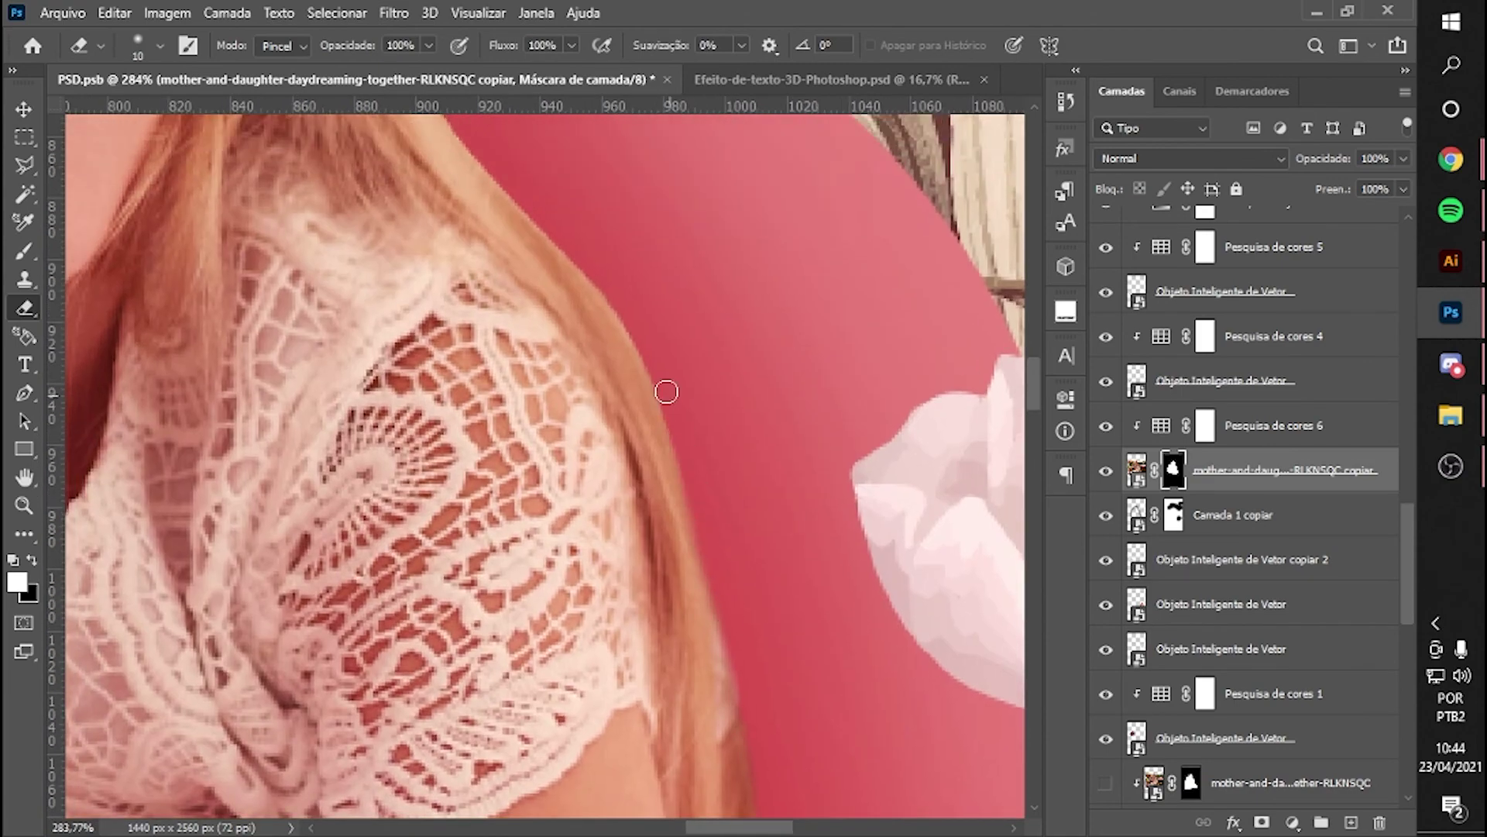
{"action": "scroll", "coordinate": [745, 526], "scroll_direction": "up", "scroll_amount": 4}
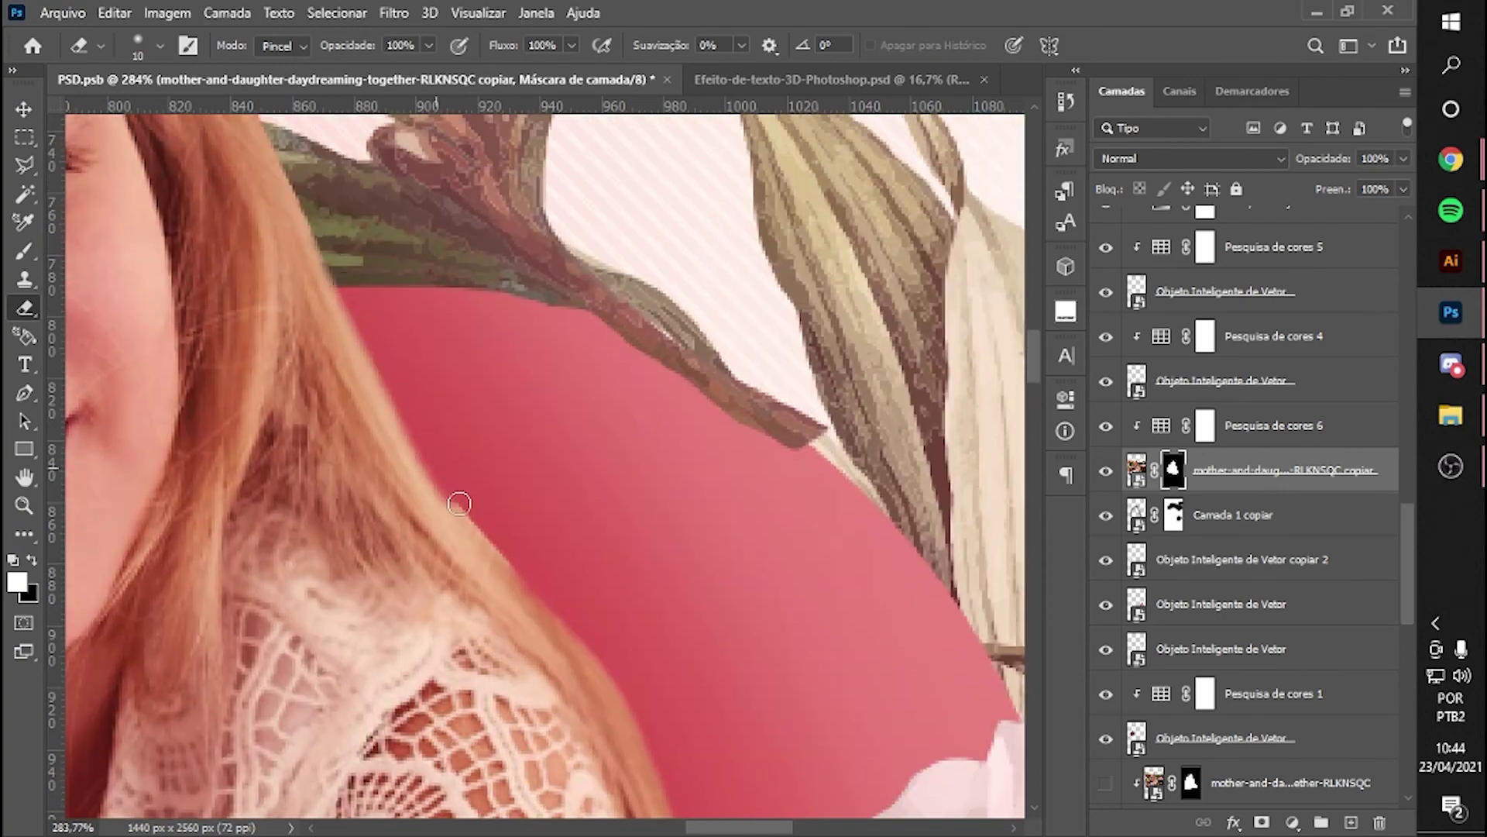
{"action": "scroll", "coordinate": [459, 504], "scroll_direction": "down", "scroll_amount": 5}
{"action": "scroll", "coordinate": [542, 388], "scroll_direction": "up", "scroll_amount": 1}
{"action": "scroll", "coordinate": [642, 352], "scroll_direction": "up", "scroll_amount": 4}
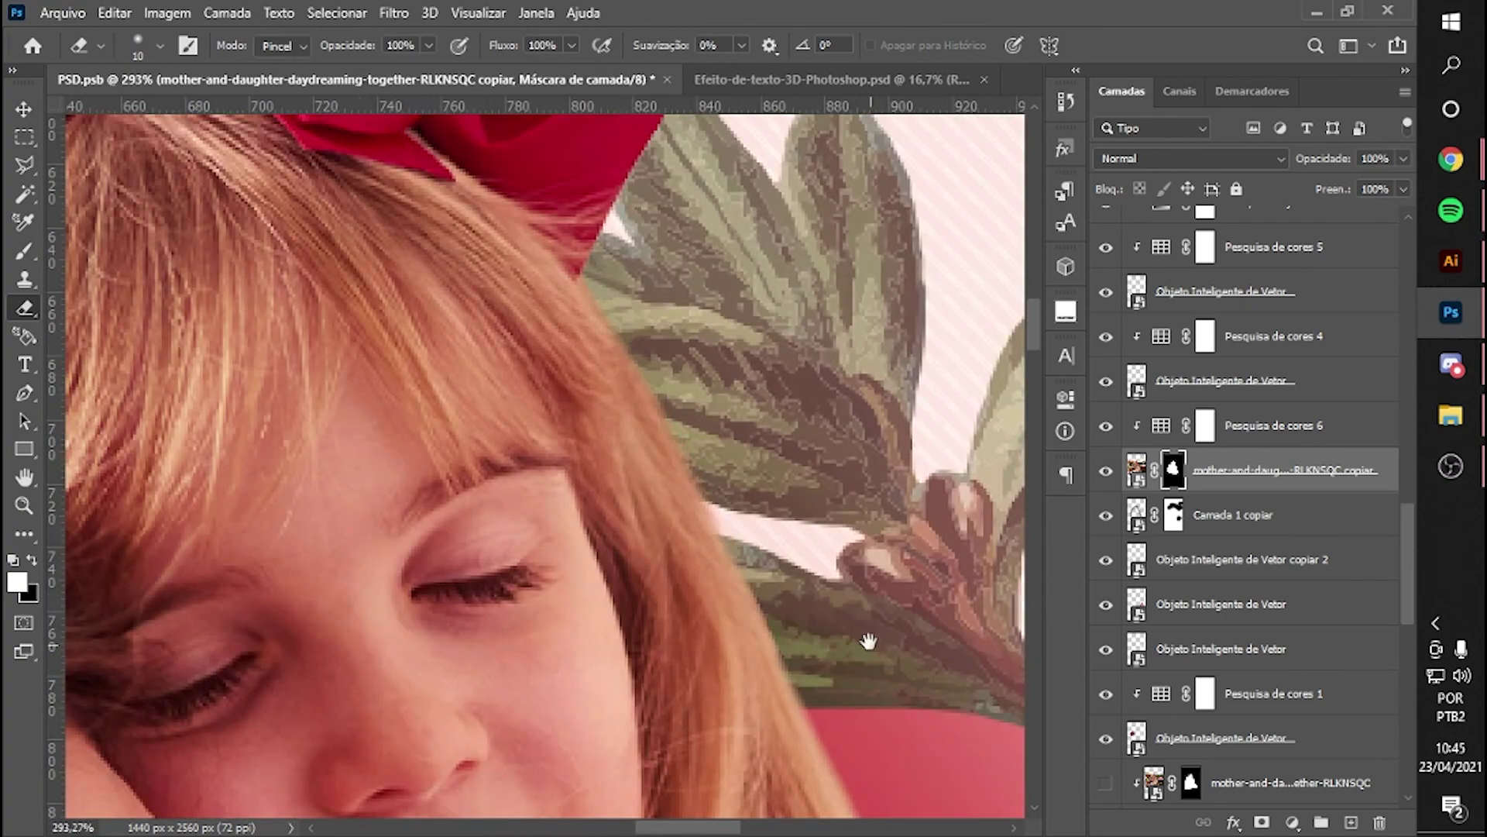
{"action": "scroll", "coordinate": [868, 642], "scroll_direction": "down", "scroll_amount": 2}
{"action": "scroll", "coordinate": [775, 465], "scroll_direction": "down", "scroll_amount": 2}
{"action": "scroll", "coordinate": [697, 349], "scroll_direction": "down", "scroll_amount": 2}
{"action": "scroll", "coordinate": [642, 217], "scroll_direction": "up", "scroll_amount": 4}
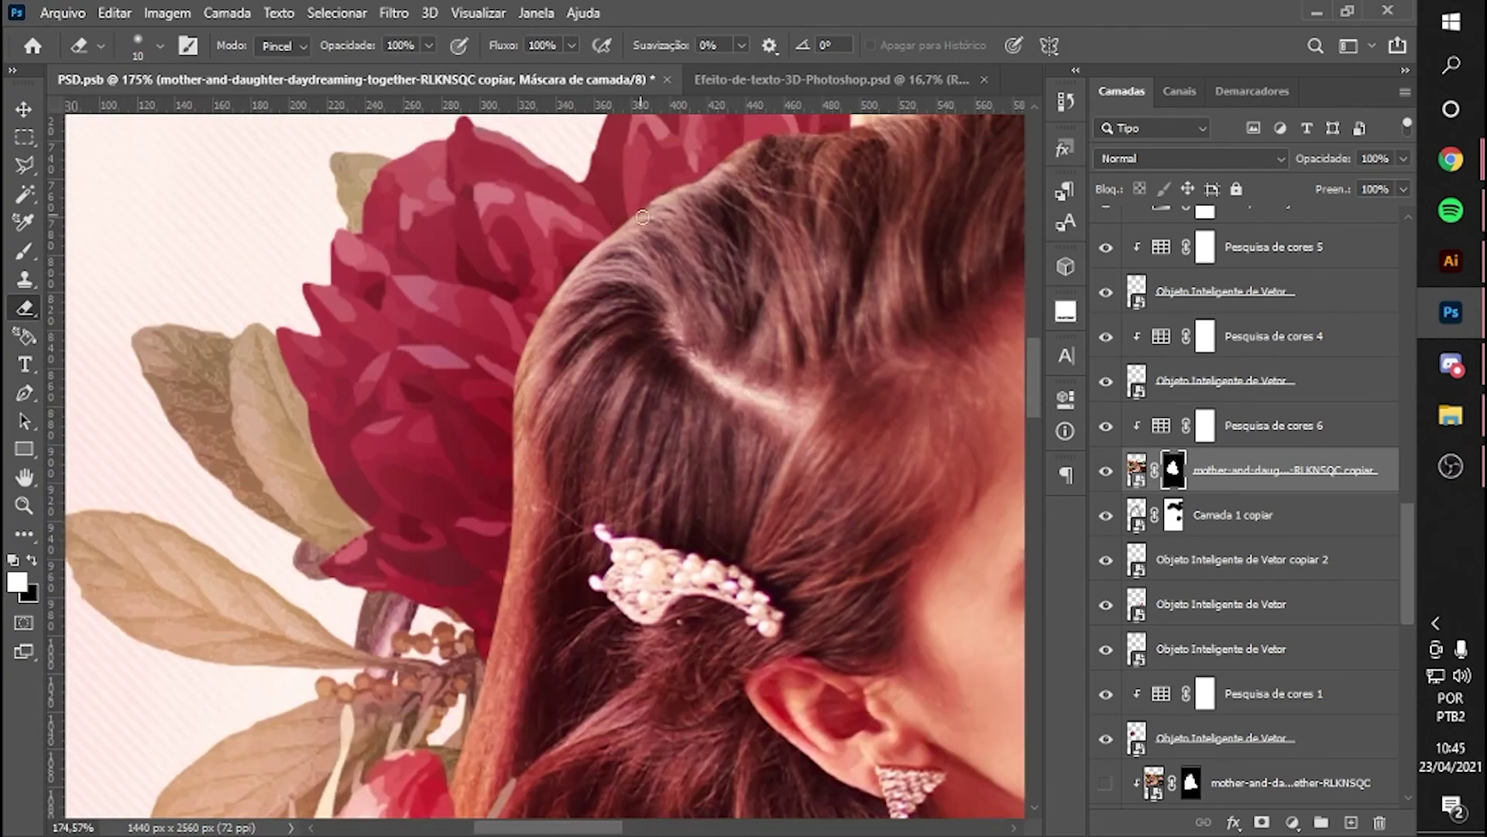
{"action": "scroll", "coordinate": [806, 270], "scroll_direction": "up", "scroll_amount": 3}
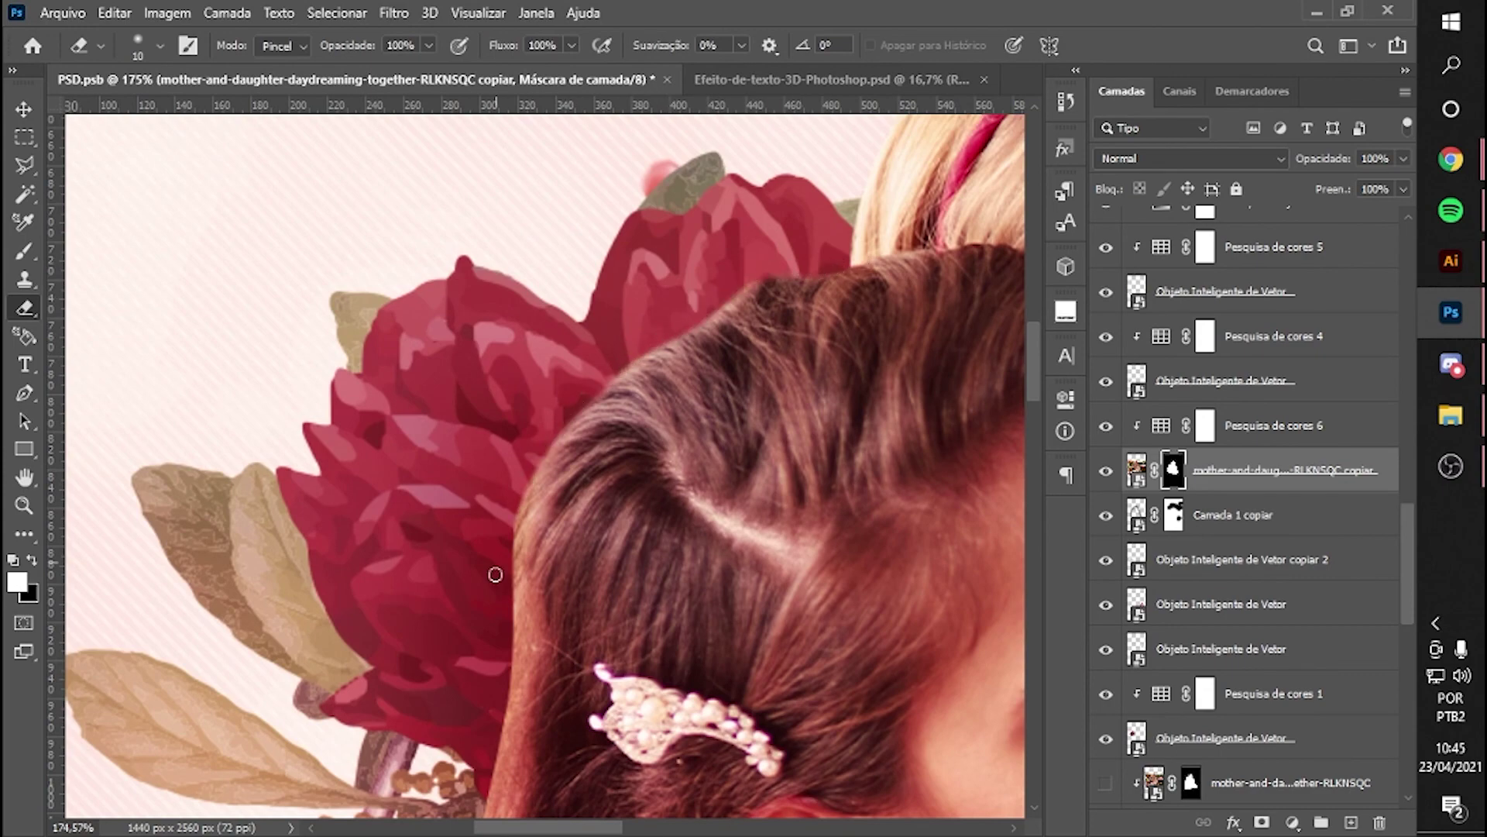
{"action": "left_click_drag", "start_coordinate": [495, 574], "coordinate": [557, 283]}
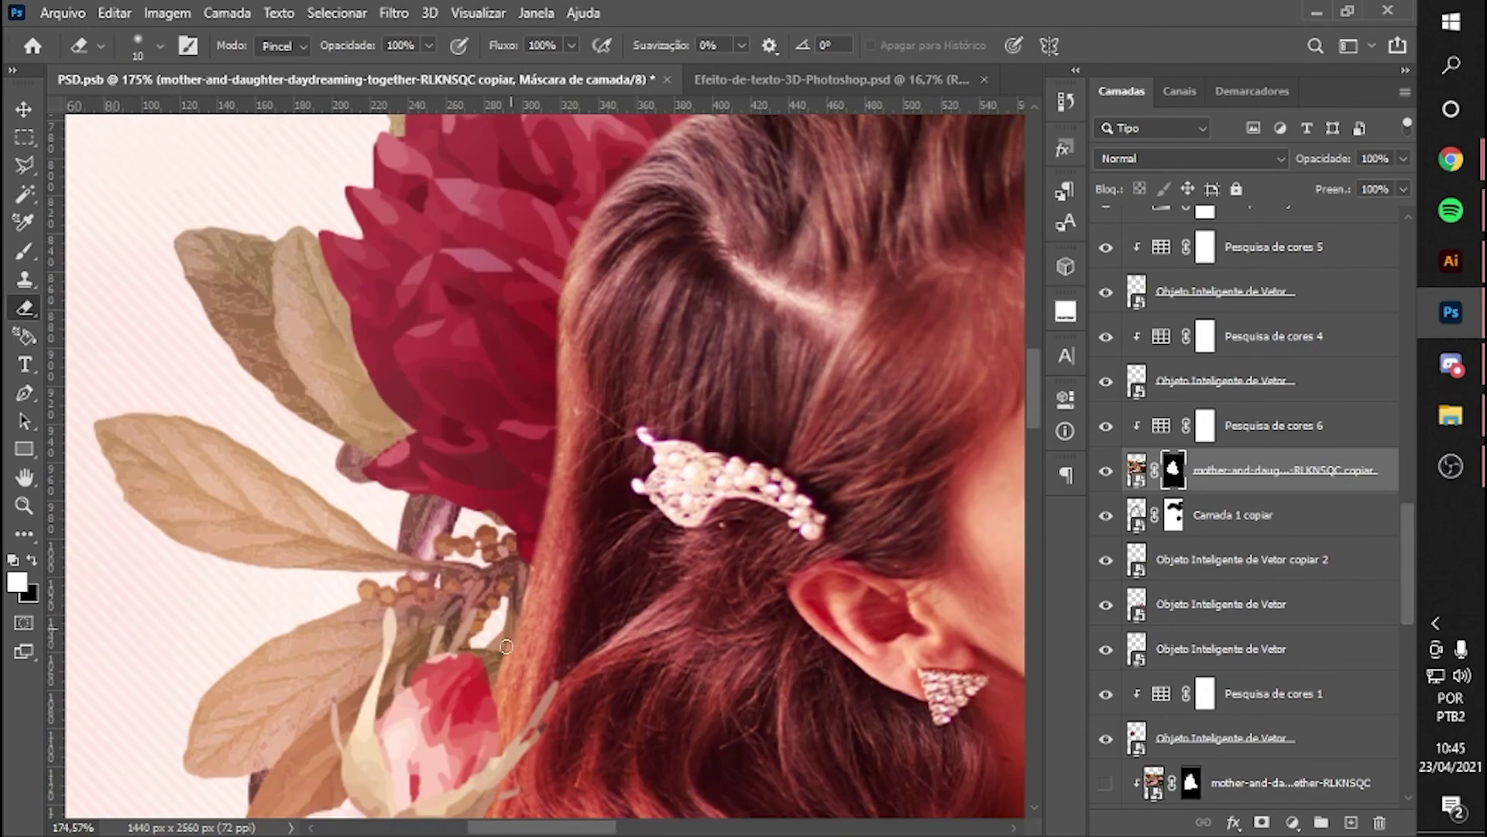
{"action": "left_click_drag", "start_coordinate": [476, 716], "coordinate": [503, 224]}
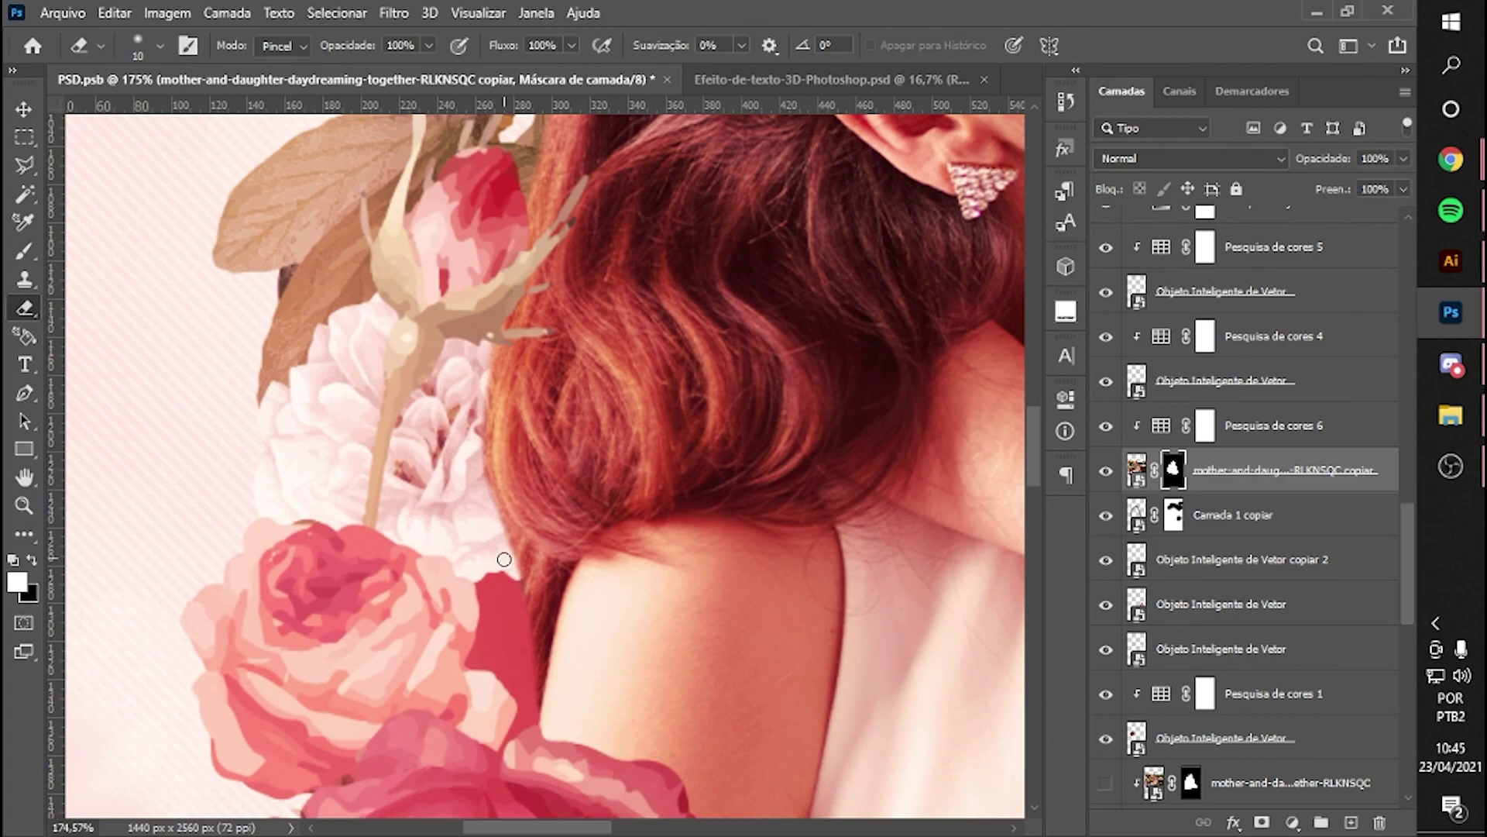
- Clean up the mask edge around the girl's red bow
{"action": "scroll", "coordinate": [504, 559], "scroll_direction": "down", "scroll_amount": 5}
{"action": "scroll", "coordinate": [461, 544], "scroll_direction": "up", "scroll_amount": 8}
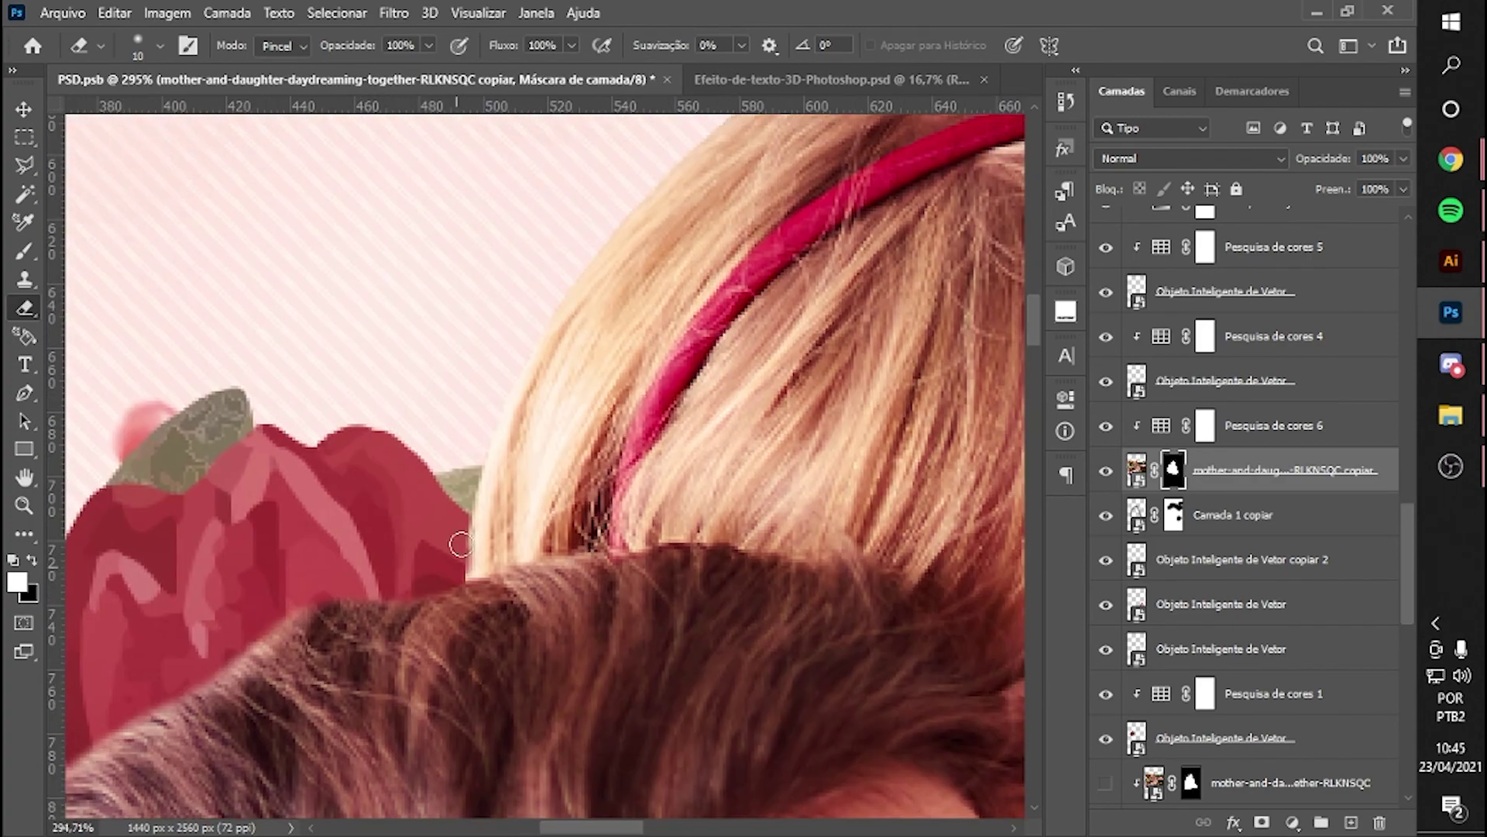
{"action": "left_click_drag", "start_coordinate": [642, 188], "coordinate": [310, 495]}
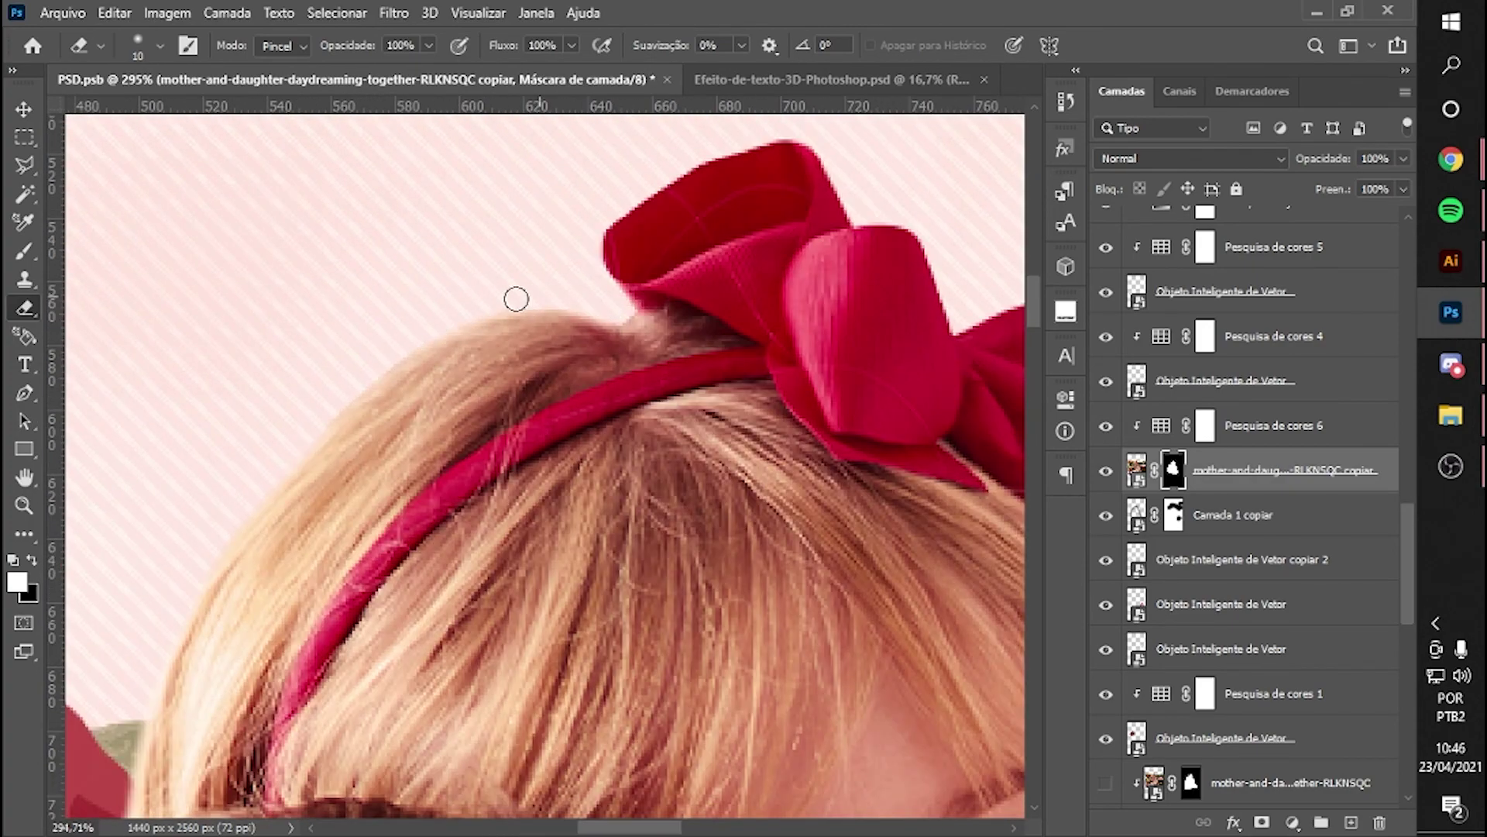
{"action": "scroll", "coordinate": [516, 298], "scroll_direction": "down", "scroll_amount": 5}
{"action": "scroll", "coordinate": [516, 299], "scroll_direction": "down", "scroll_amount": 4}
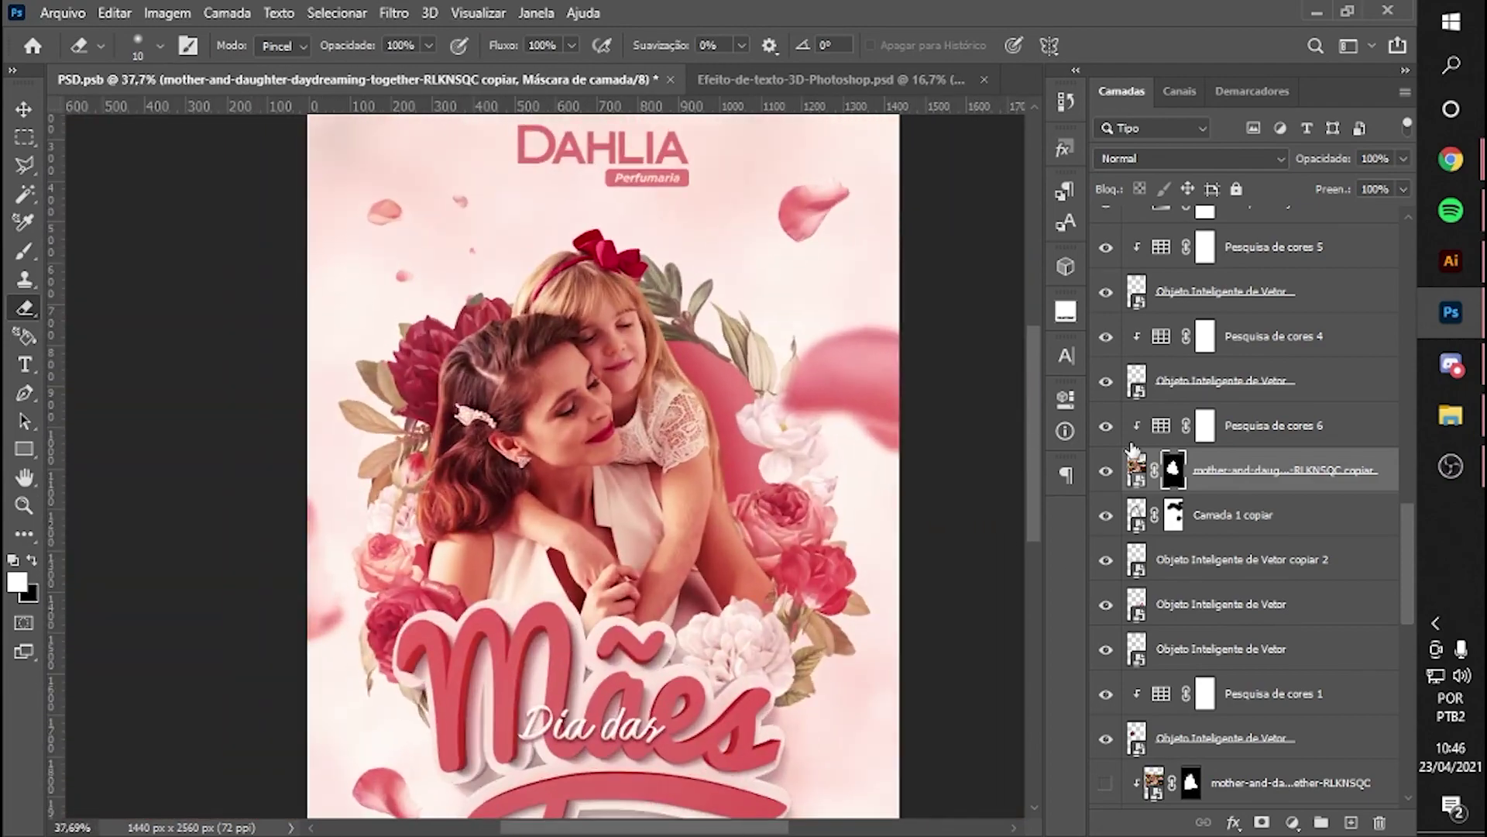
{"action": "scroll", "coordinate": [1133, 449], "scroll_direction": "down", "scroll_amount": 3}
- Show and select the original mother-and-daughter photo layer, then refine the girl's head and bow edges
{"action": "left_click", "coordinate": [1107, 649]}
{"action": "left_click", "coordinate": [1286, 649]}
{"action": "scroll", "coordinate": [554, 201], "scroll_direction": "up", "scroll_amount": 5}
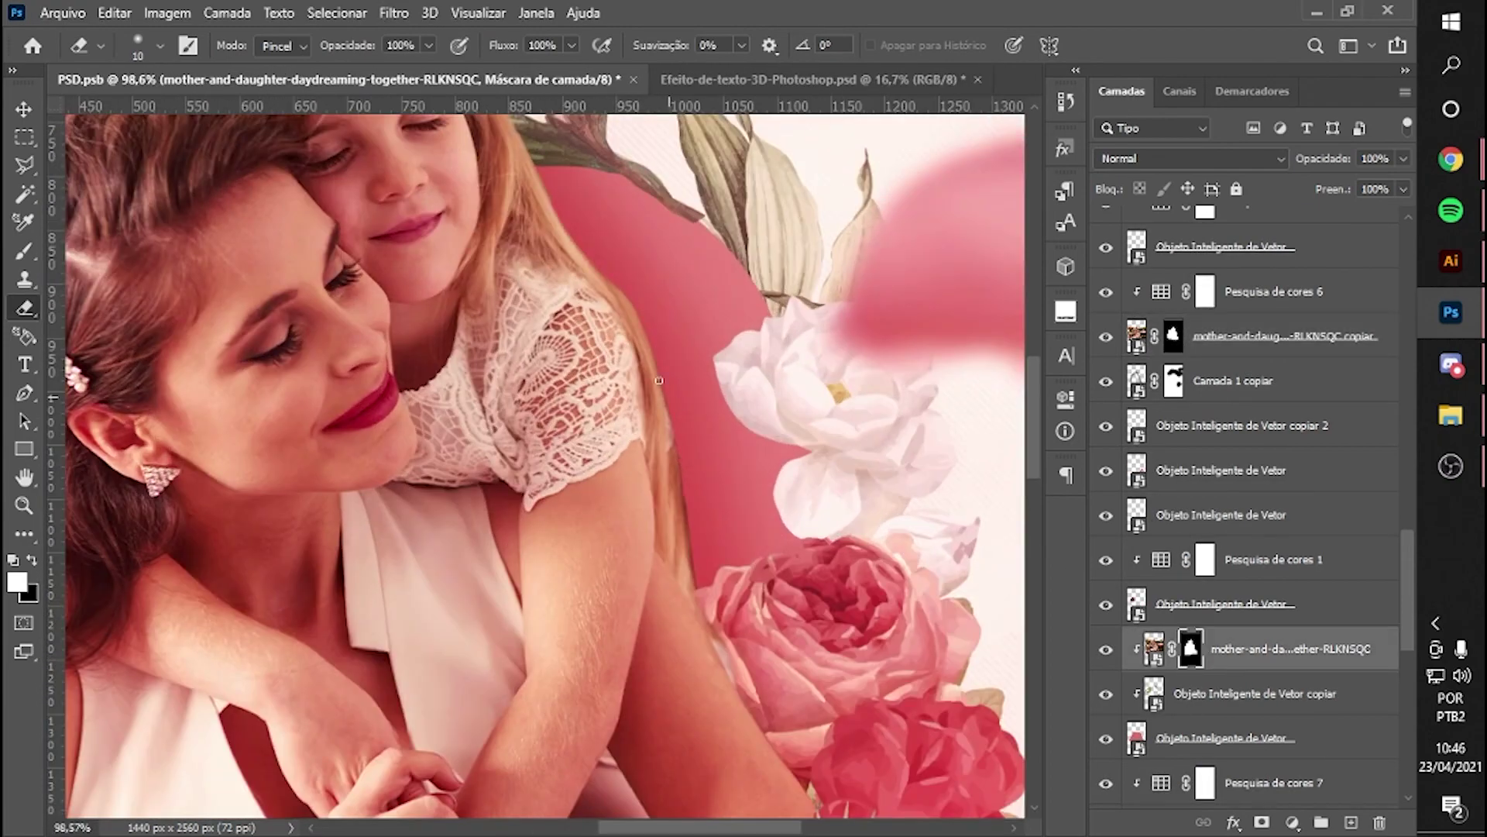
{"action": "left_click_drag", "start_coordinate": [658, 397], "coordinate": [967, 676]}
{"action": "left_click_drag", "start_coordinate": [611, 197], "coordinate": [688, 213]}
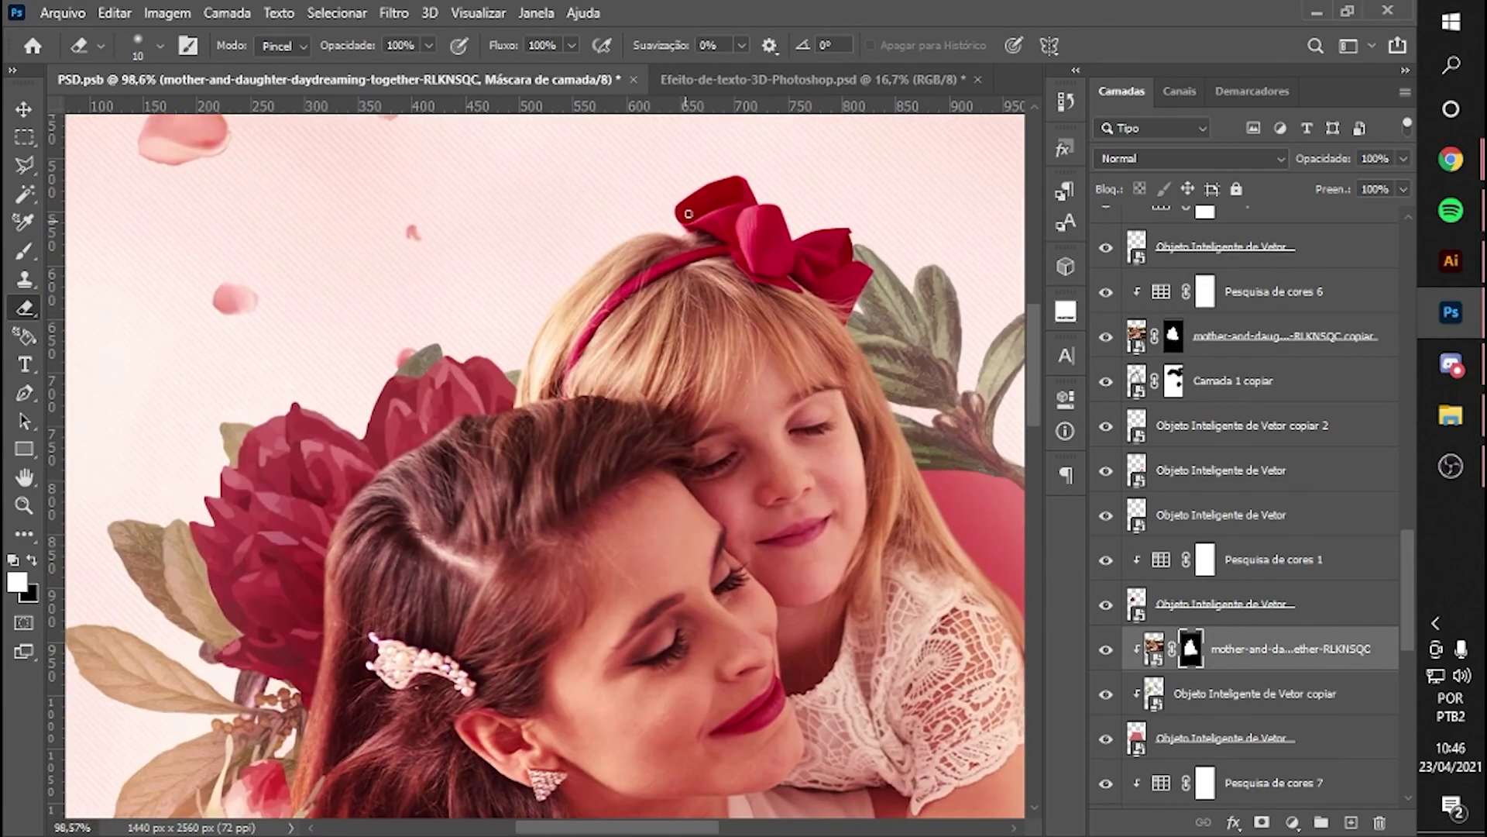
{"action": "scroll", "coordinate": [492, 419], "scroll_direction": "down", "scroll_amount": 5}
{"action": "scroll", "coordinate": [488, 313], "scroll_direction": "left", "scroll_amount": 2}
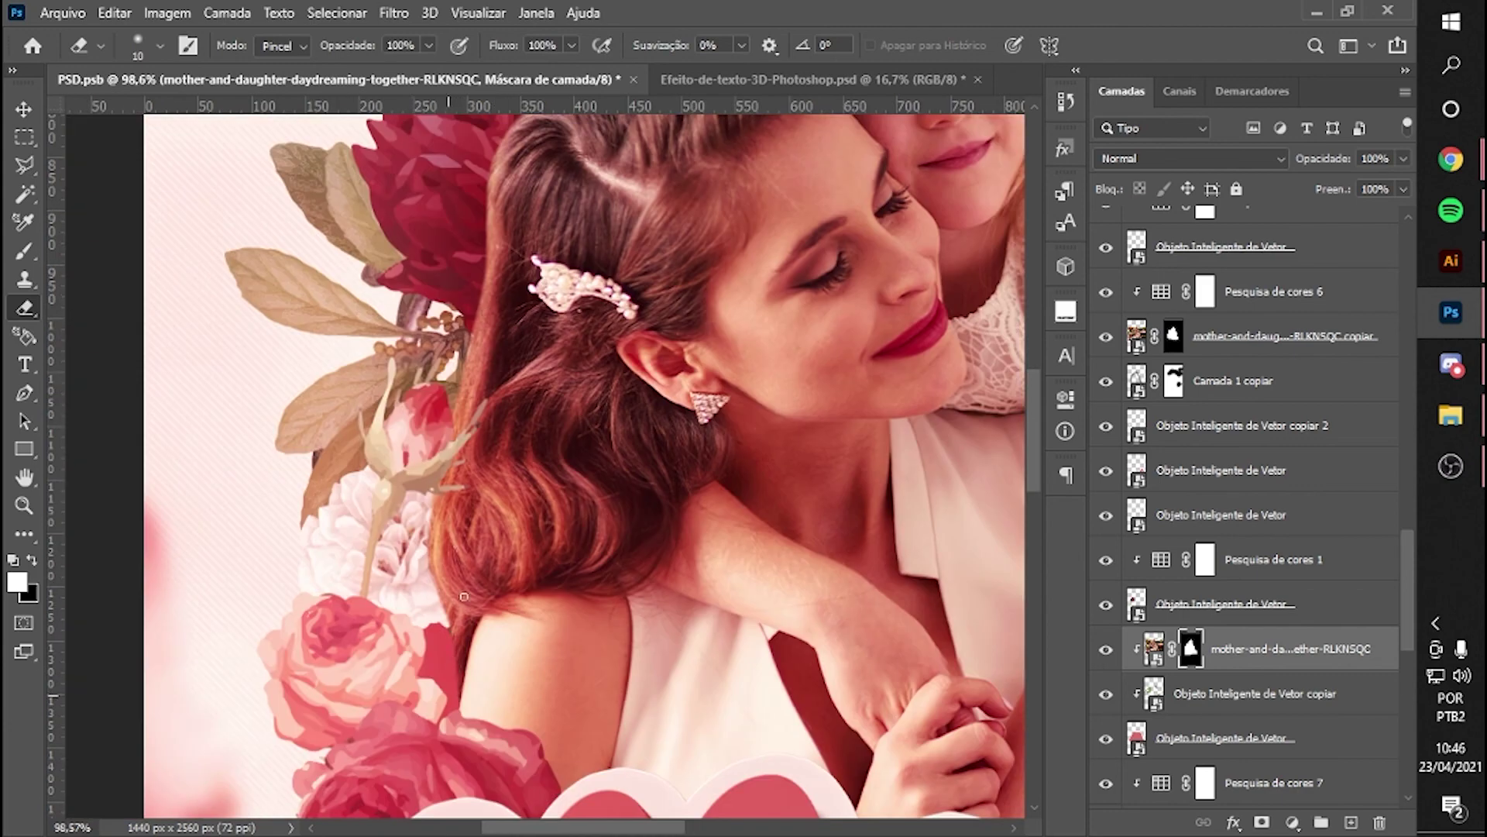
{"action": "scroll", "coordinate": [465, 422], "scroll_direction": "up", "scroll_amount": 4}
{"action": "scroll", "coordinate": [464, 422], "scroll_direction": "right", "scroll_amount": 3}
{"action": "scroll", "coordinate": [542, 387], "scroll_direction": "up", "scroll_amount": 2}
{"action": "scroll", "coordinate": [849, 255], "scroll_direction": "down", "scroll_amount": 6}
{"action": "scroll", "coordinate": [849, 256], "scroll_direction": "right", "scroll_amount": 2}
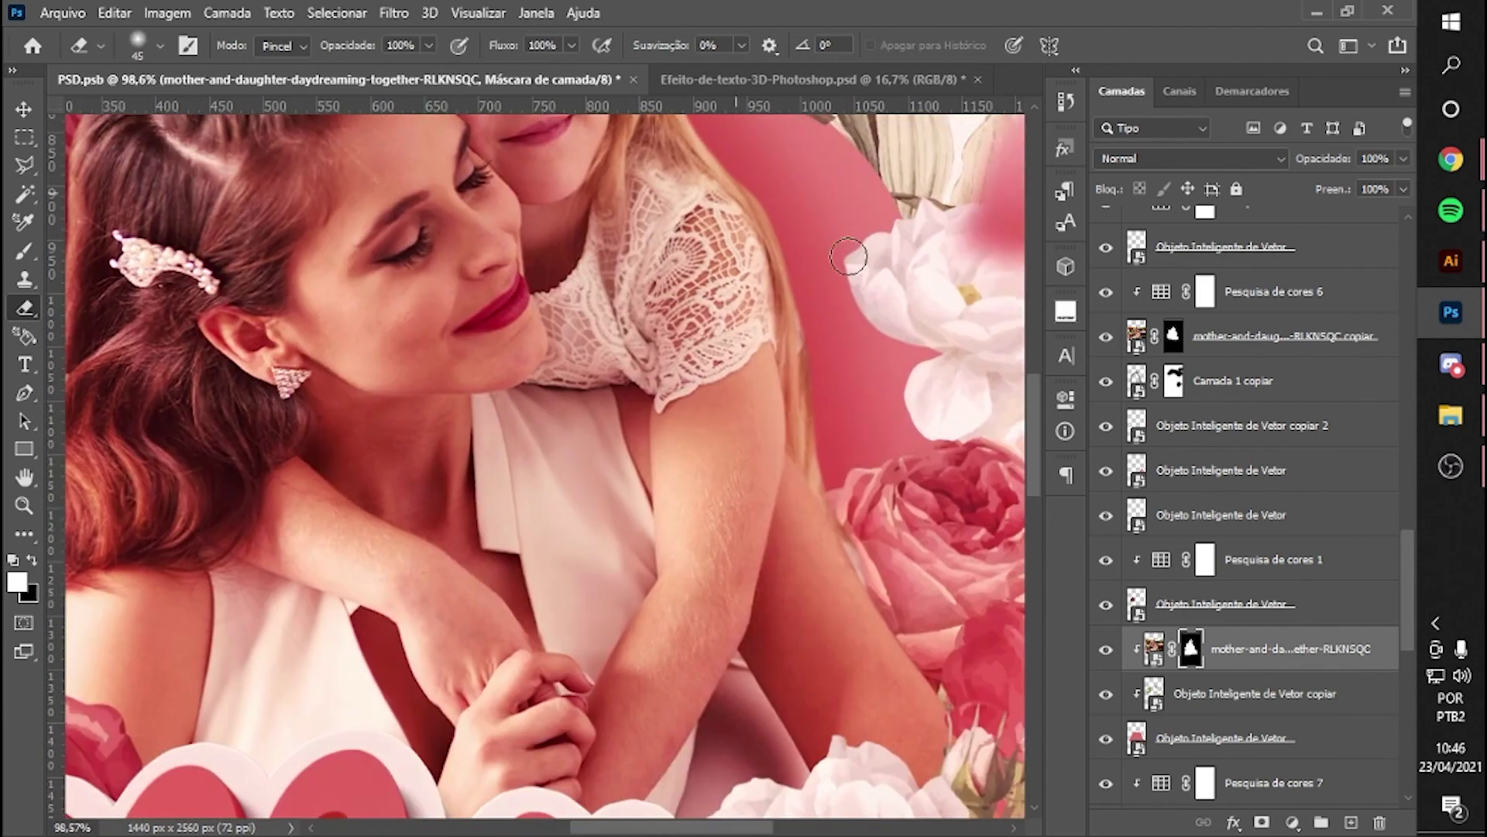
- Save the poster document and fit the whole poster in view
{"action": "key", "text": "ctrl+0"}
{"action": "key", "text": "ctrl+s"}
{"action": "scroll", "coordinate": [1232, 731], "scroll_direction": "up", "scroll_amount": 5}
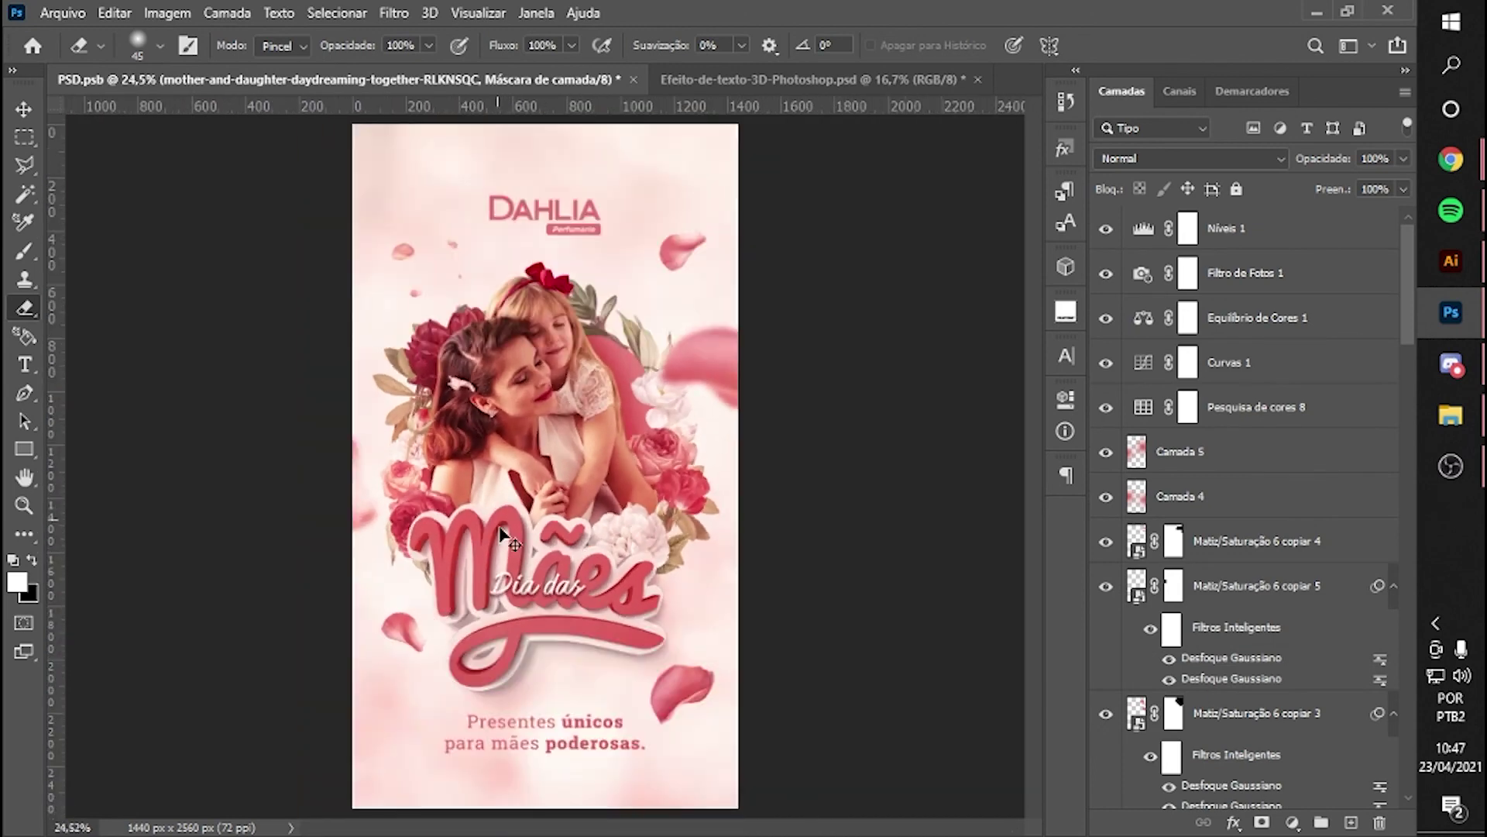
{"action": "scroll", "coordinate": [1232, 730], "scroll_direction": "up", "scroll_amount": 5}
- Set up Camada 6 for pink corner glows: 800 px brush, Luz Linear blending, 68% opacity
{"action": "left_click", "coordinate": [1180, 364]}
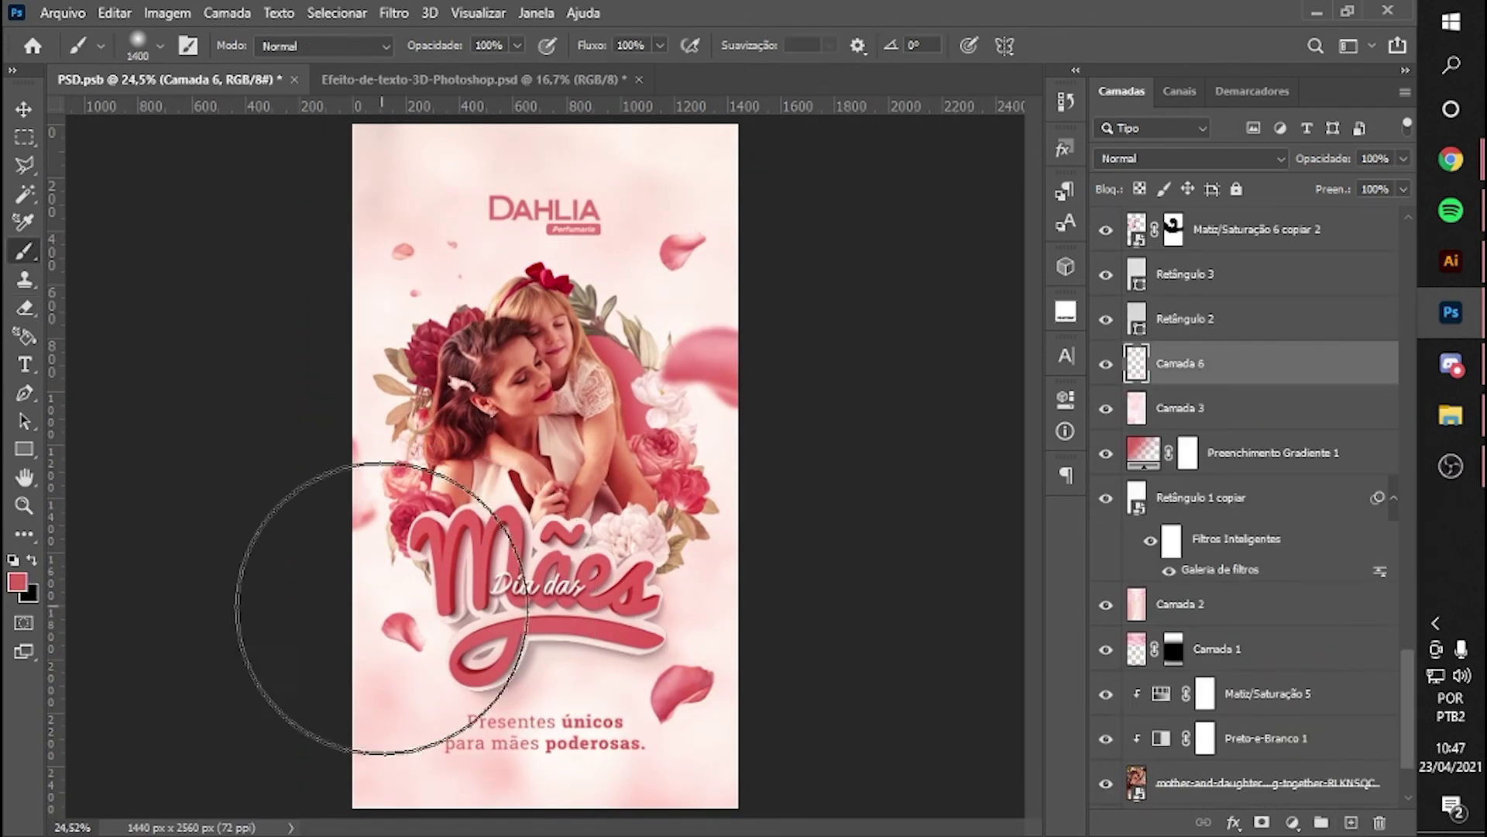
{"action": "key", "text": "bracketright"}
{"action": "key", "text": "bracketright"}
{"action": "key", "text": "bracketright"}
{"action": "left_click", "coordinate": [1190, 158]}
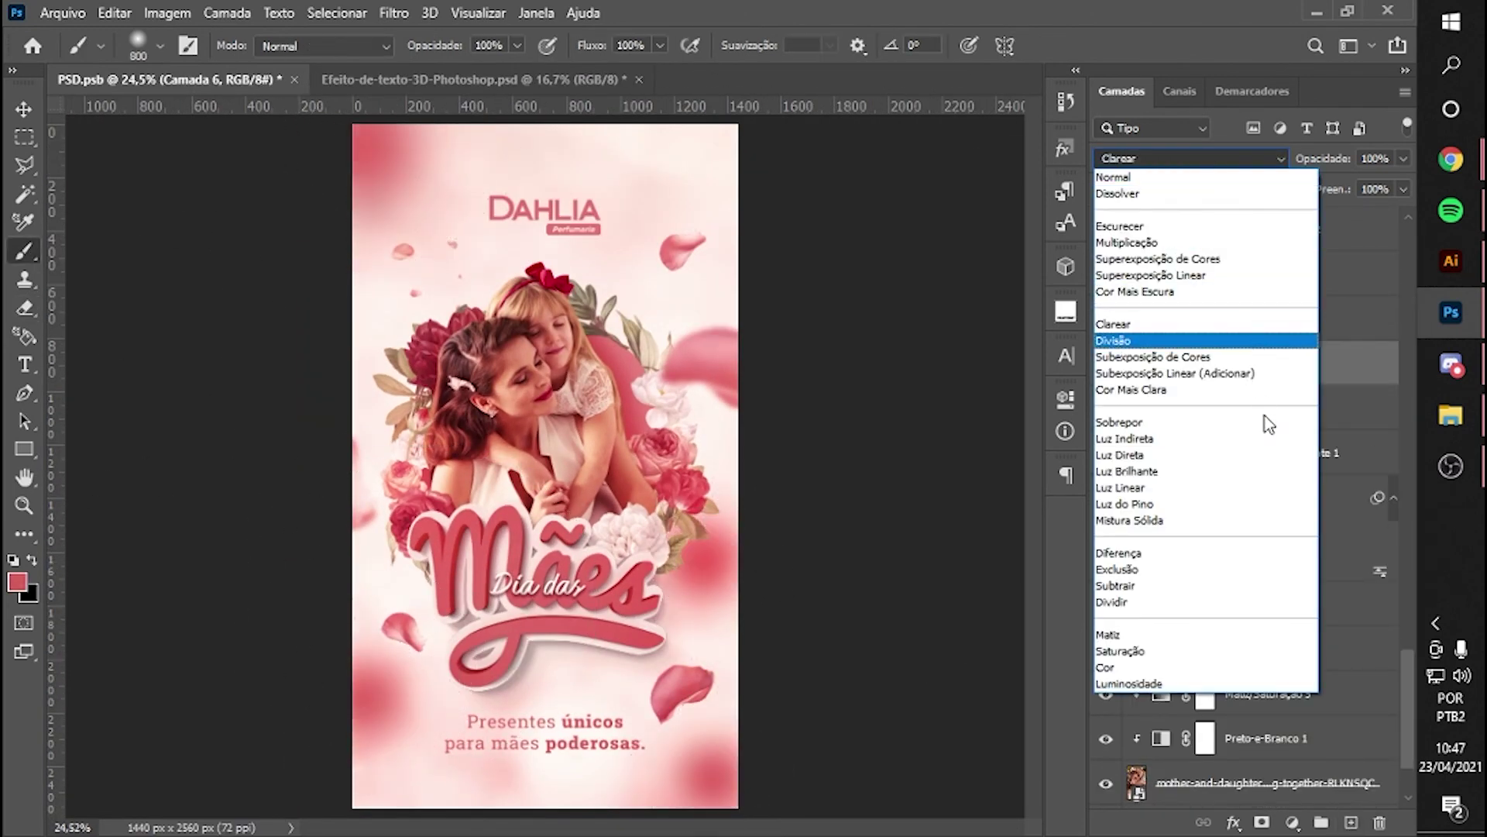
{"action": "left_click", "coordinate": [1147, 484]}
{"action": "left_click_drag", "start_coordinate": [1403, 158], "coordinate": [1366, 186]}
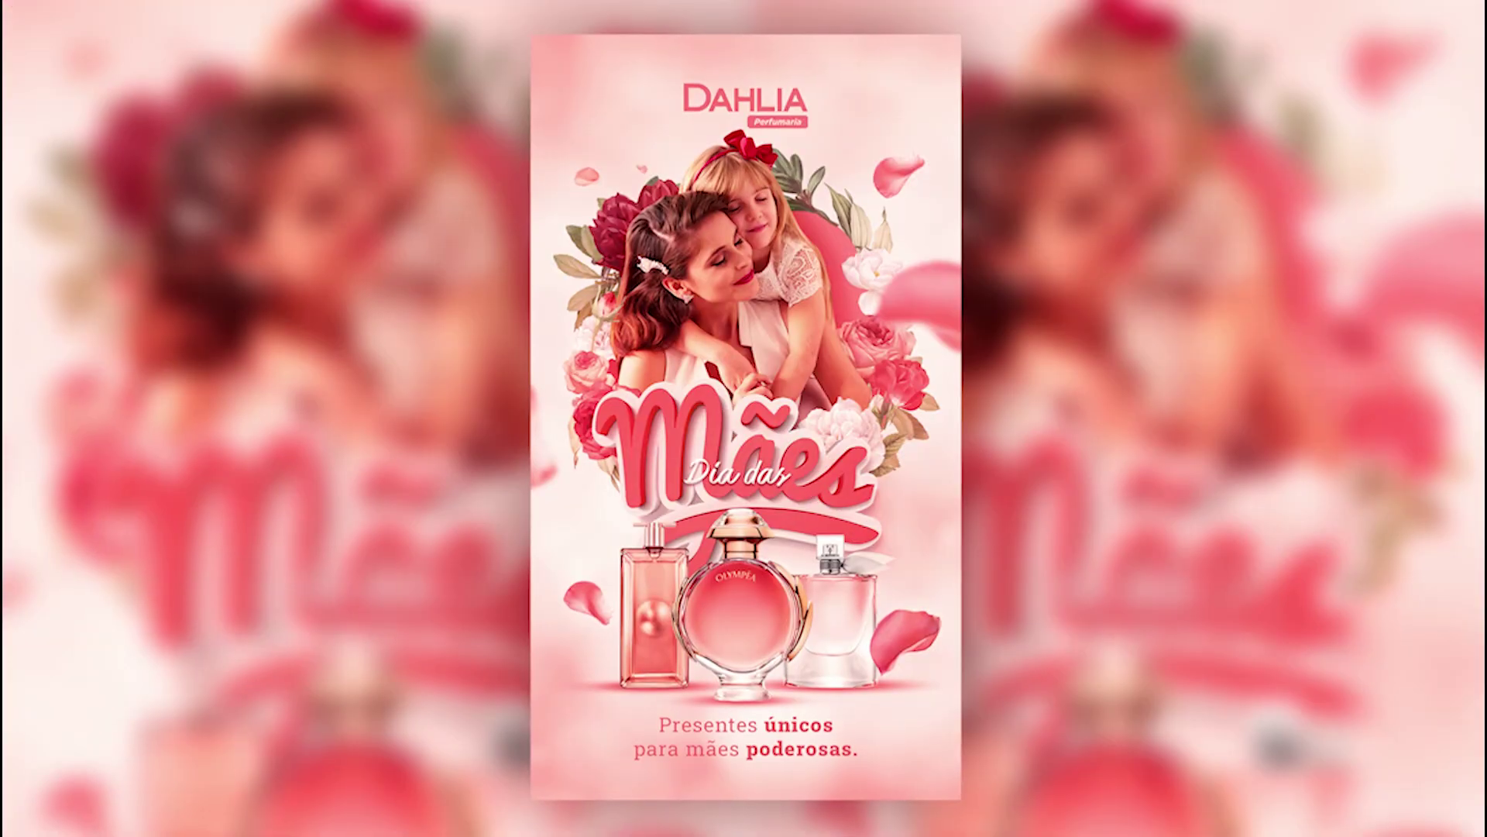